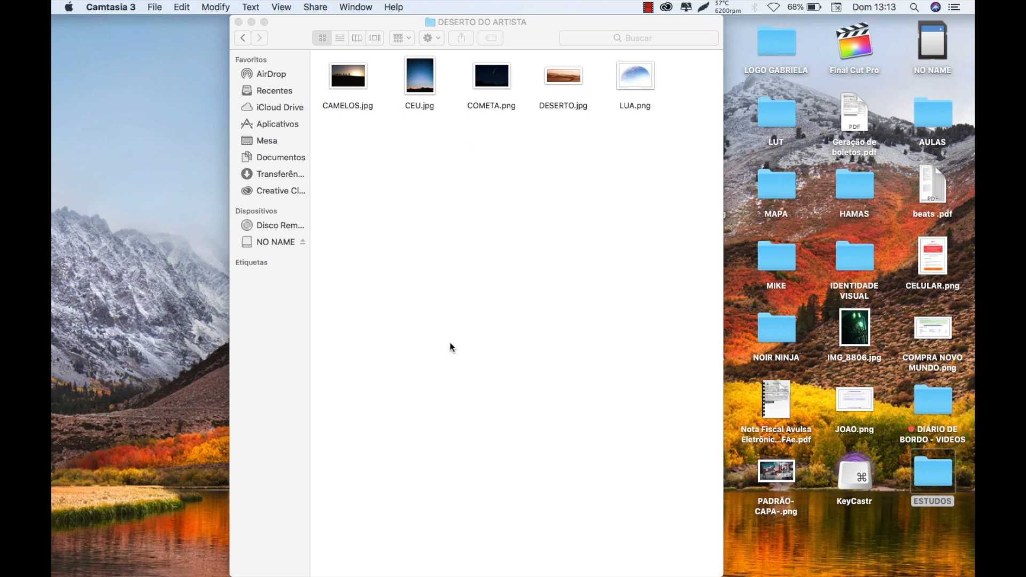
# Preview the finished composite Untitled-1.png in the MAPA ARTISTA folder and return to the DESERTO DO ARTISTA folder.
pyautogui.click(245, 38)
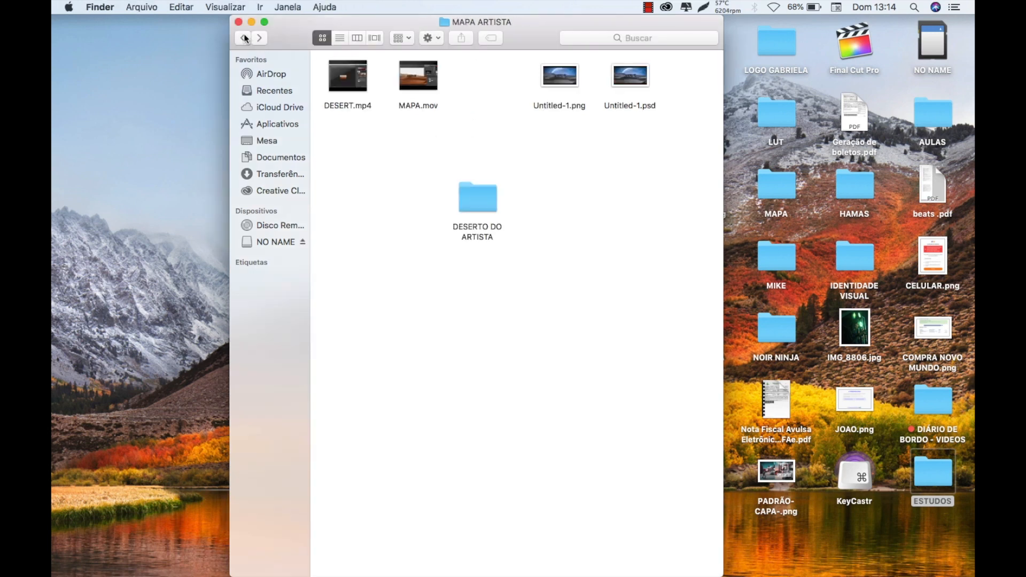
pyautogui.click(560, 80)
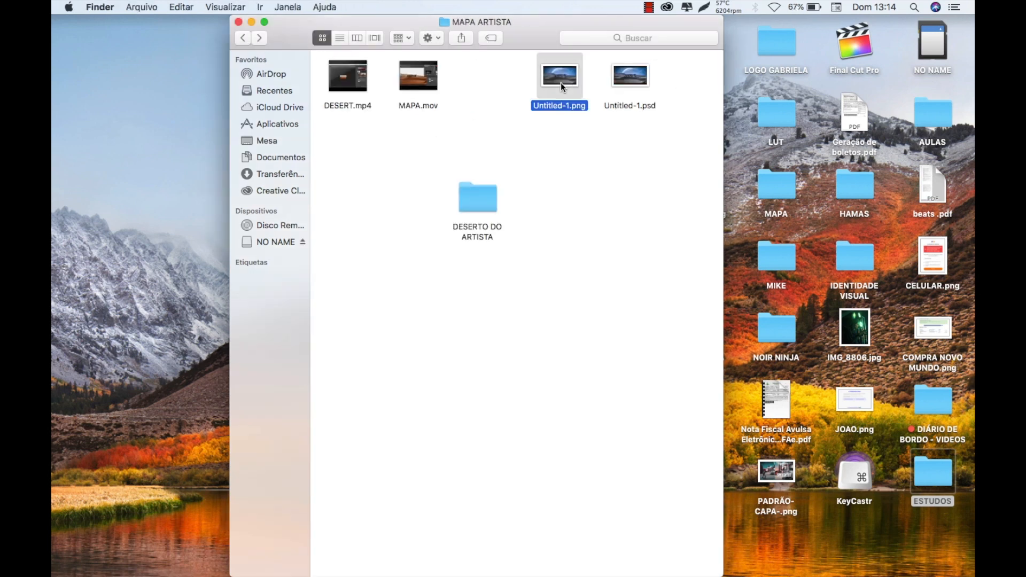
pyautogui.press('space')
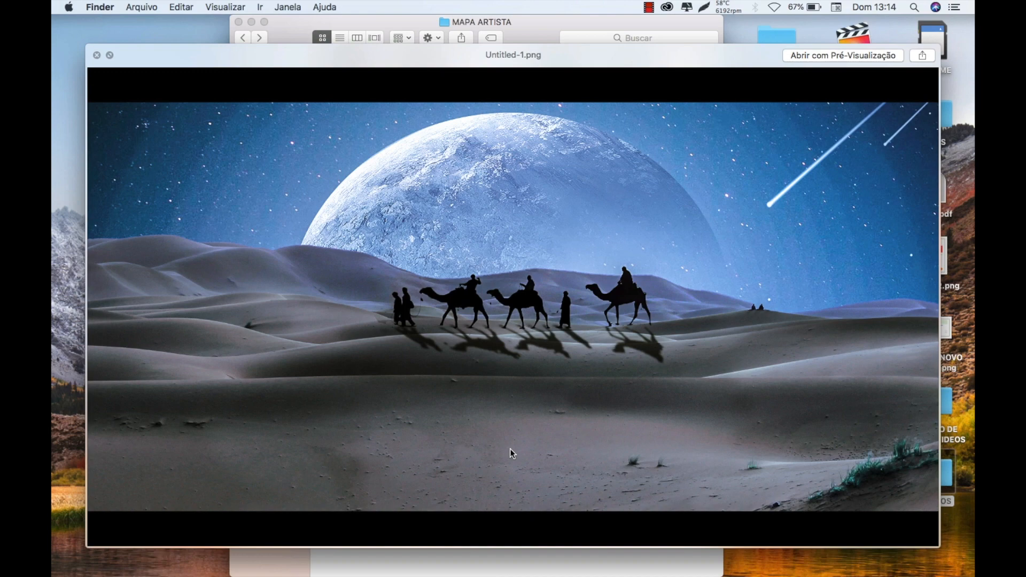
pyautogui.press('space')
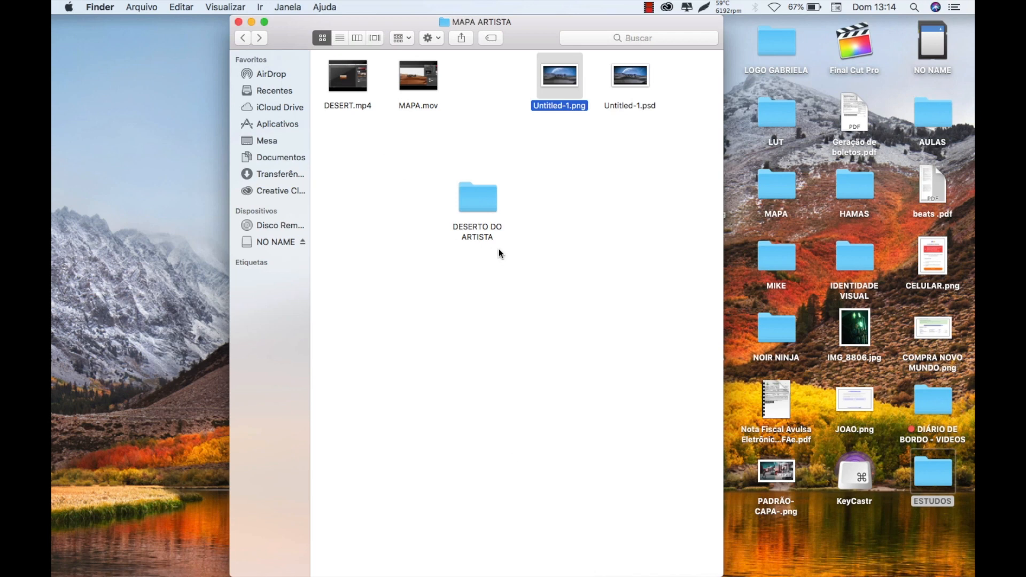
pyautogui.doubleClick(486, 219)
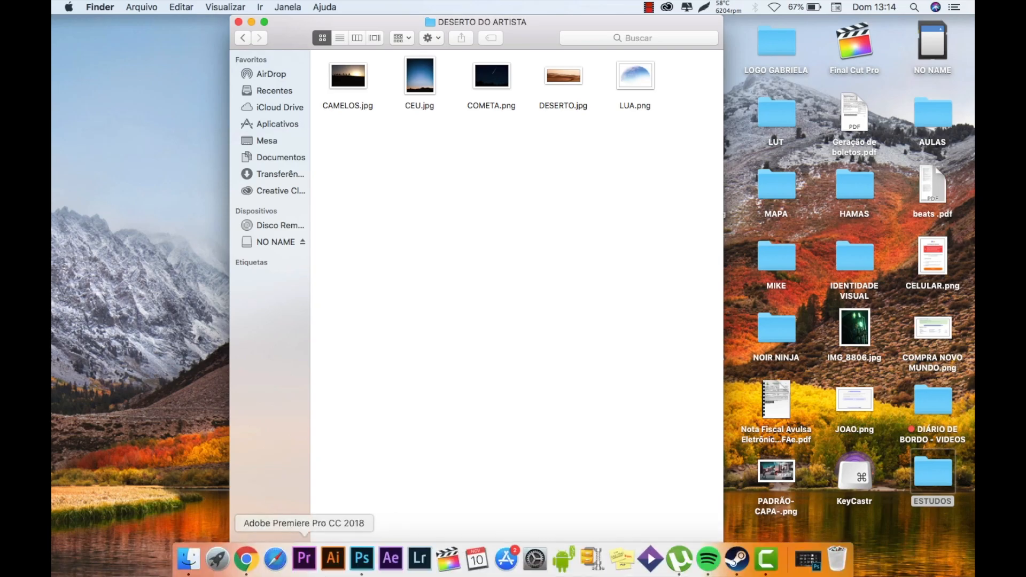
# Switch to Chrome and view the two night desert reference posts open on Instagram.
pyautogui.click(245, 560)
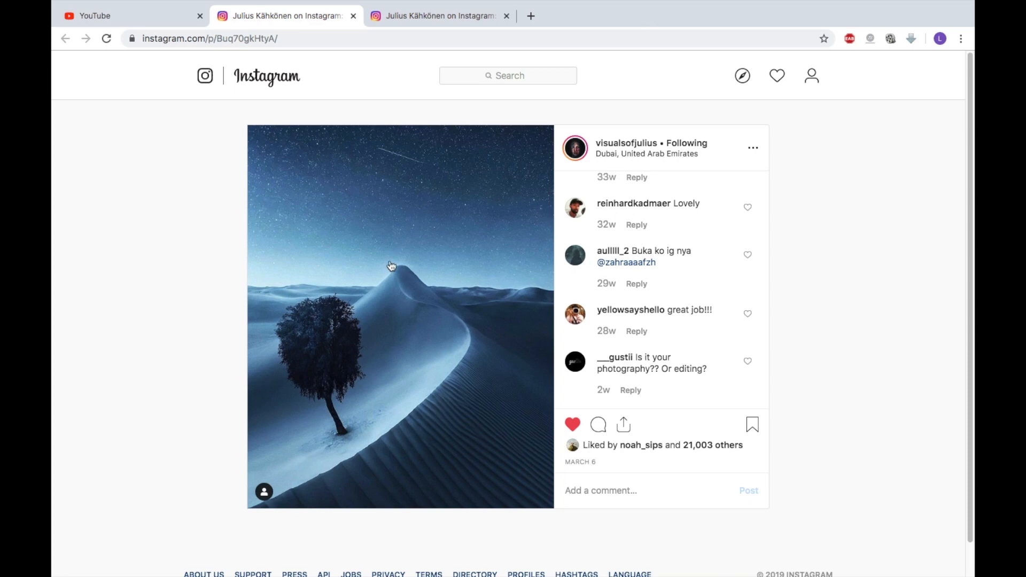
pyautogui.click(407, 17)
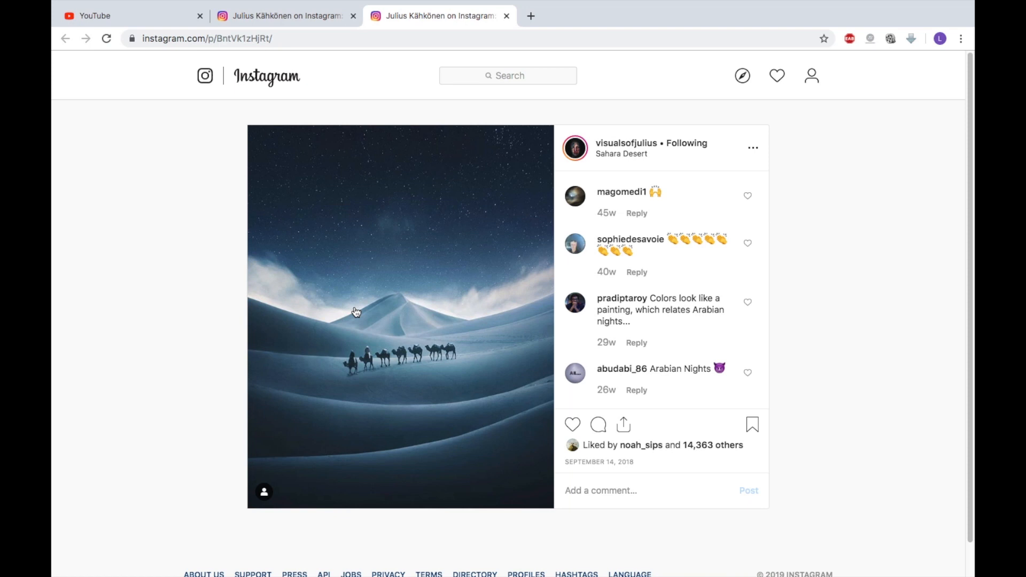
# Switch to Photoshop and start setting up a new document.
pyautogui.moveTo(420, 561)
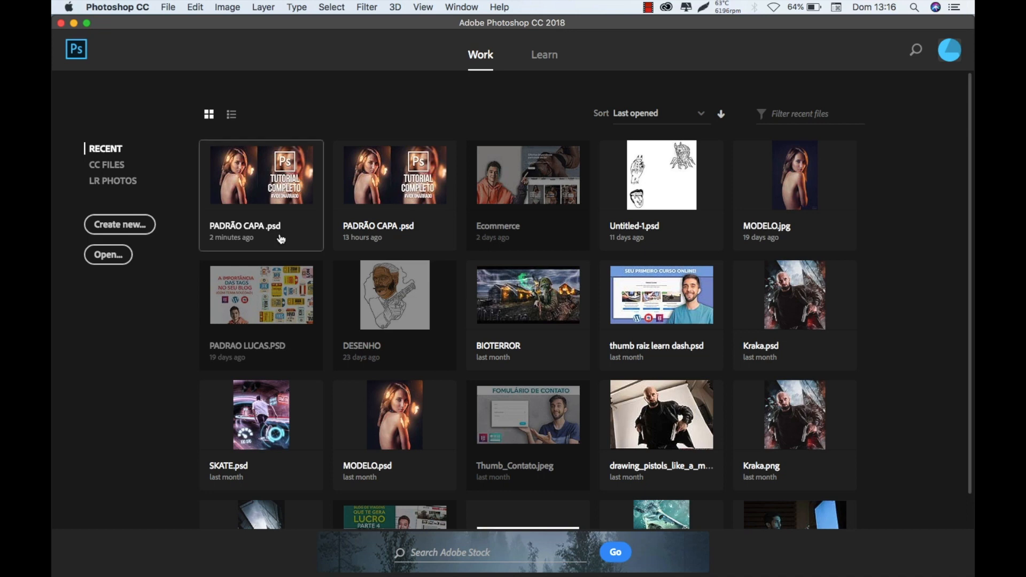
pyautogui.click(136, 224)
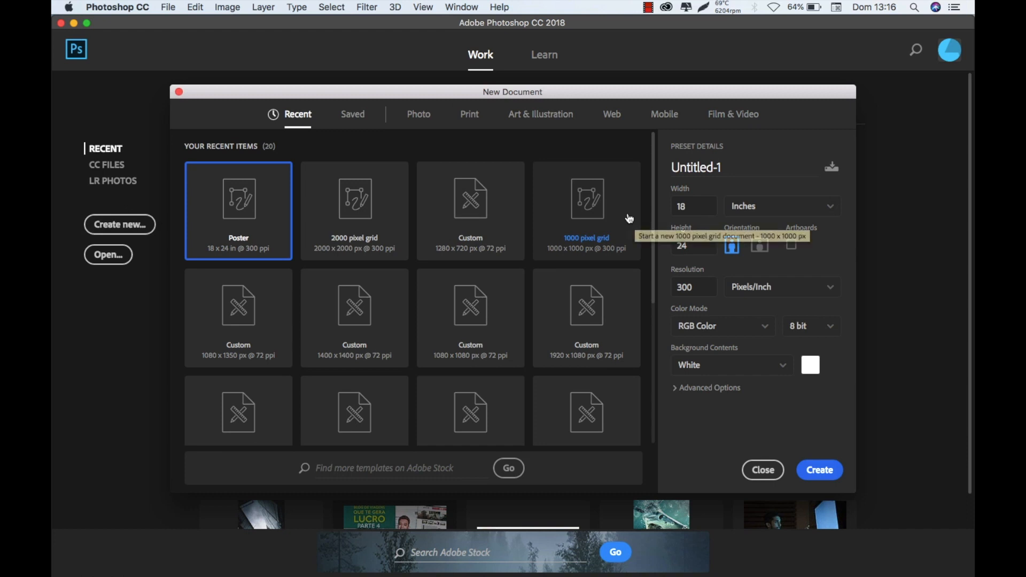
# Try to set the document size to 1920 by 1080 with inches as the unit.
pyautogui.click(702, 207)
pyautogui.write('1920')
pyautogui.press('Tab')
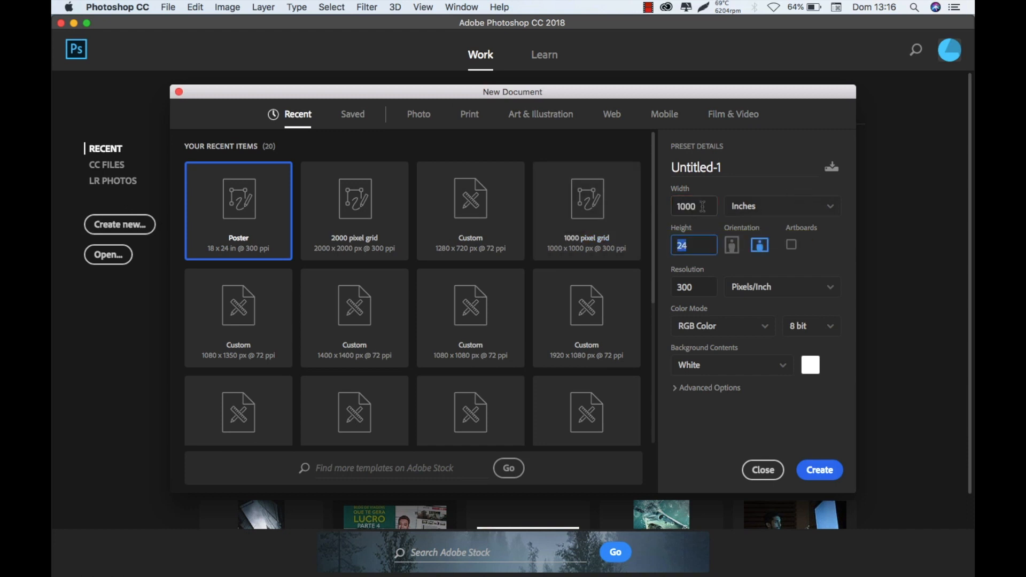
pyautogui.write('1080')
pyautogui.click(701, 291)
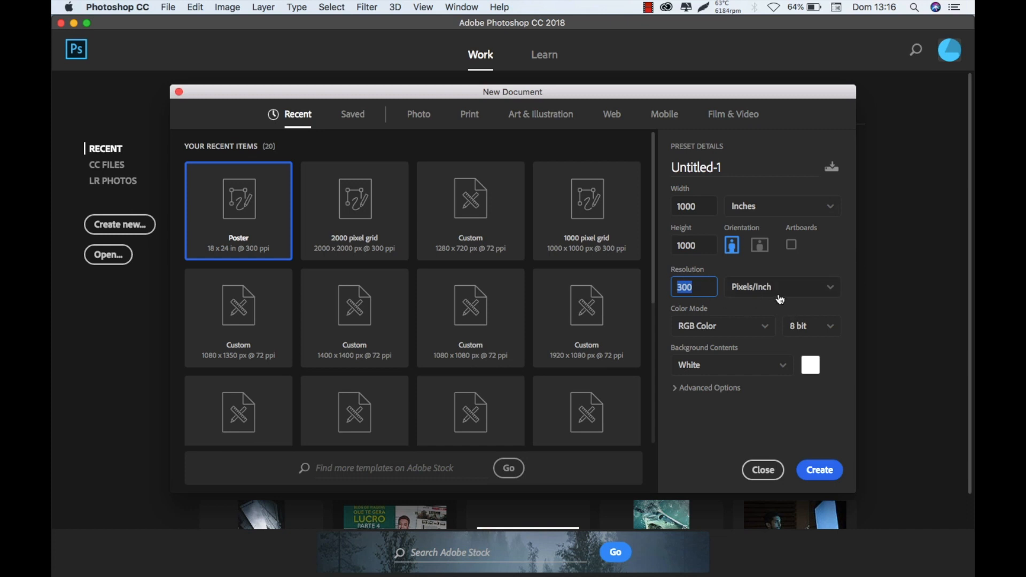
# Change the document unit to pixels and set the width to 1920 and the height to 1080.
pyautogui.click(774, 209)
pyautogui.click(771, 226)
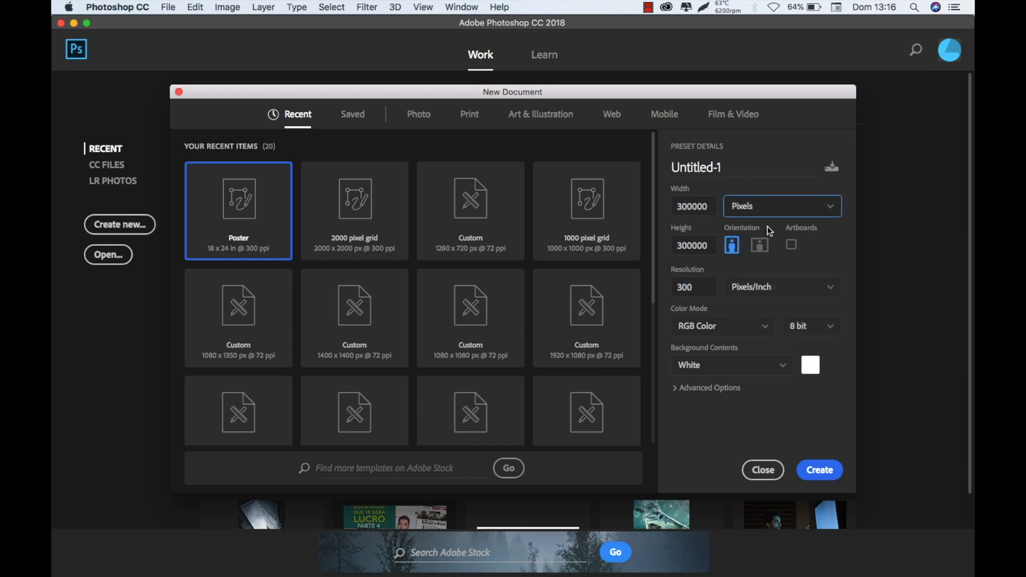
pyautogui.click(701, 206)
pyautogui.write('192')
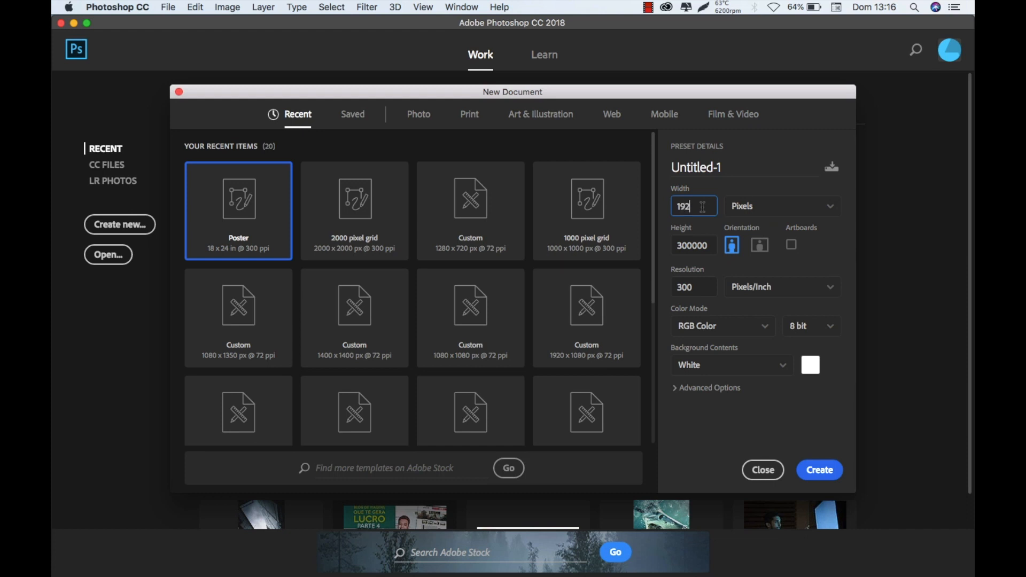
pyautogui.write('0')
pyautogui.press('Tab')
pyautogui.write('1080')
pyautogui.click(807, 274)
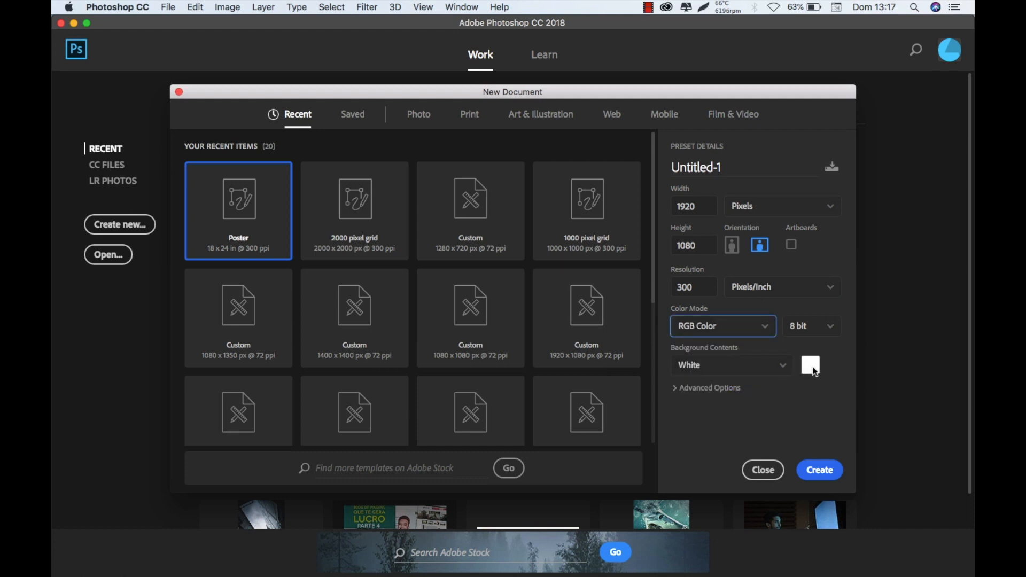
# Name the new document "Deserto Do Artista" and create it.
pyautogui.click(733, 171)
pyautogui.write('Desertor\\')
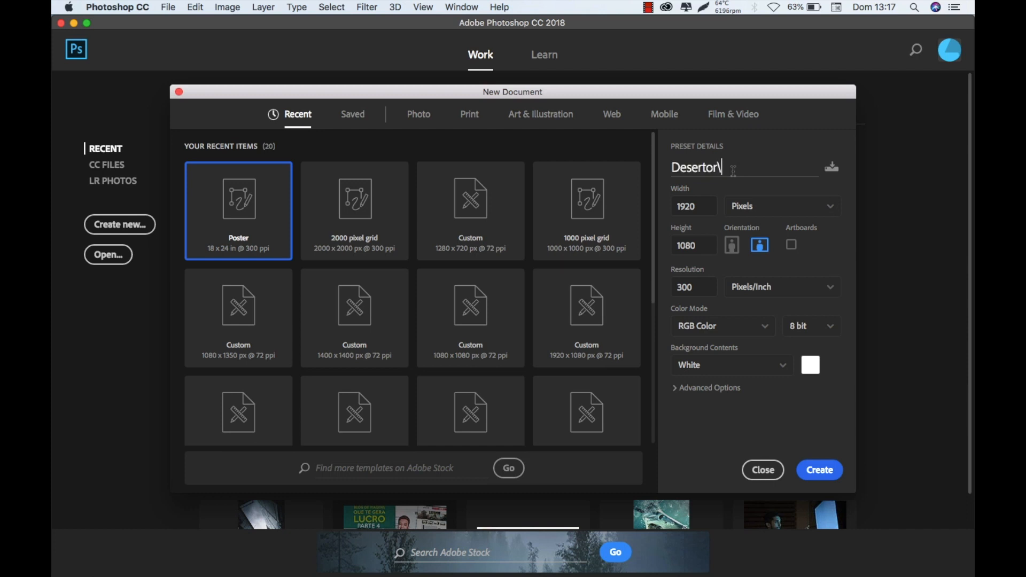
pyautogui.press('BackSpace')
pyautogui.press('BackSpace')
pyautogui.write('Do Artista')
pyautogui.click(810, 472)
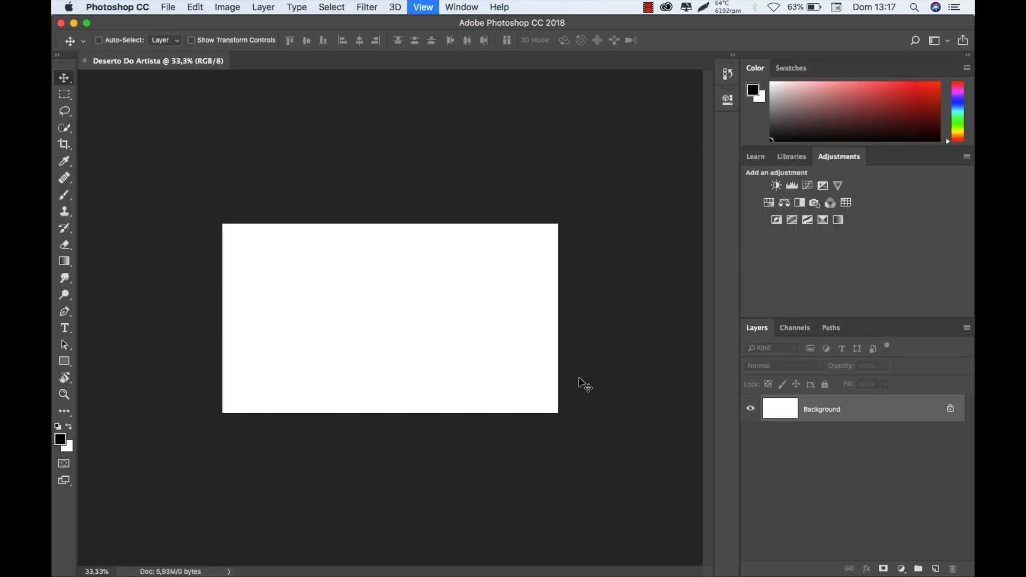
# Place CAMELOS.jpg from the DESERTO DO ARTISTA folder in Finder into the Photoshop document.
pyautogui.press('super+plus')
pyautogui.press('super+plus')
pyautogui.press('super+minus')
pyautogui.press('super+plus')
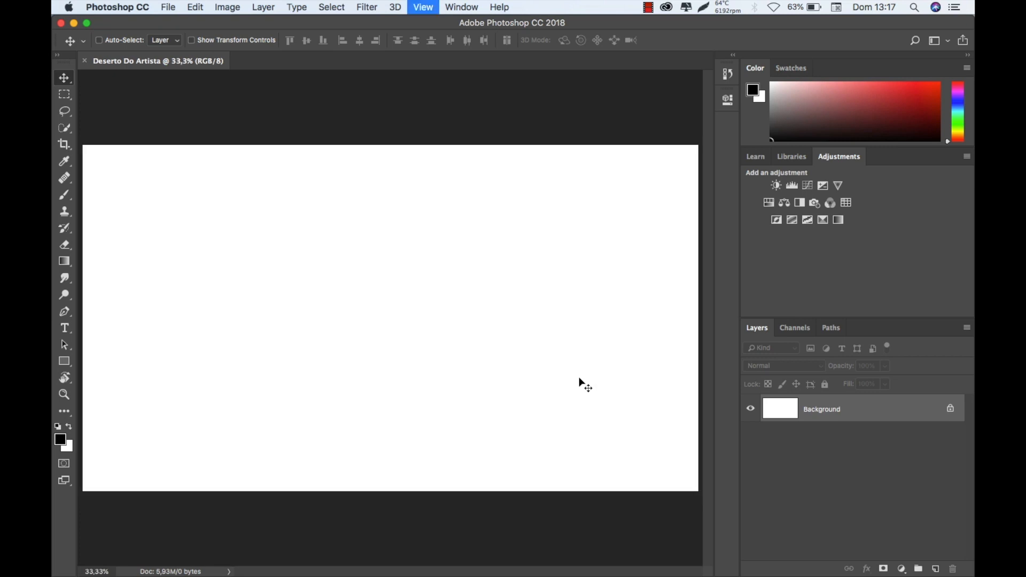
pyautogui.press('super+plus')
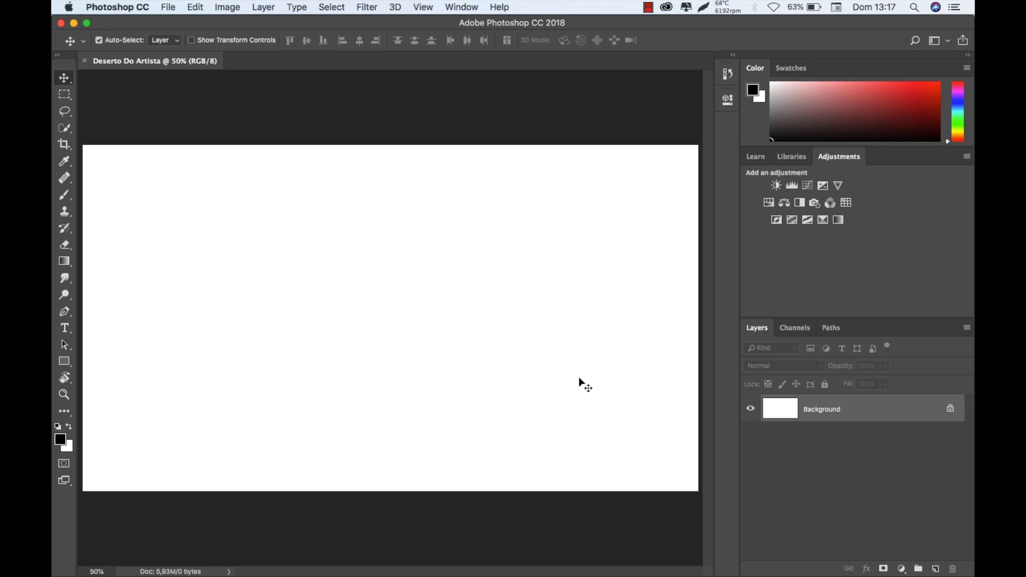
pyautogui.moveTo(604, 560)
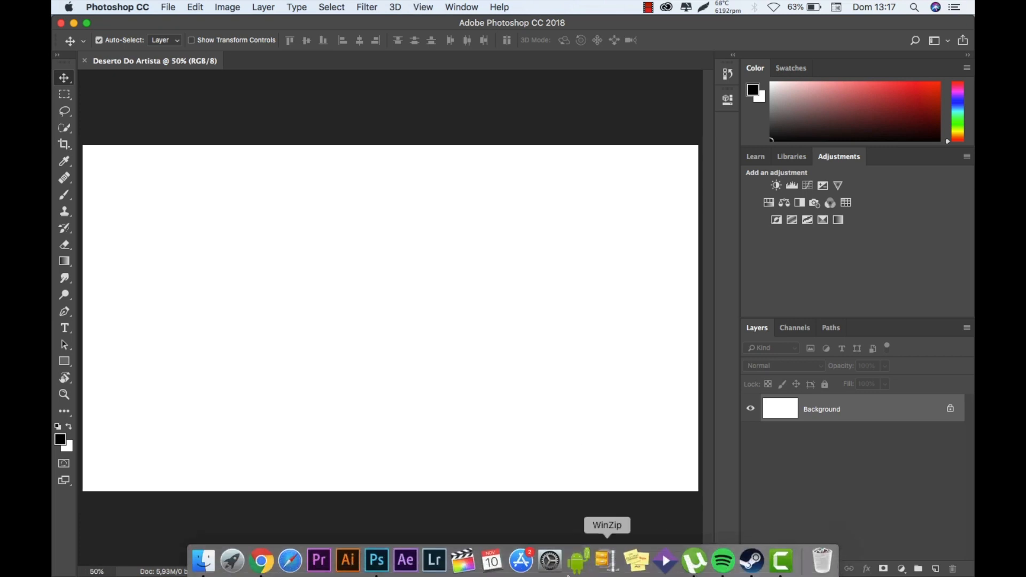
pyautogui.click(212, 574)
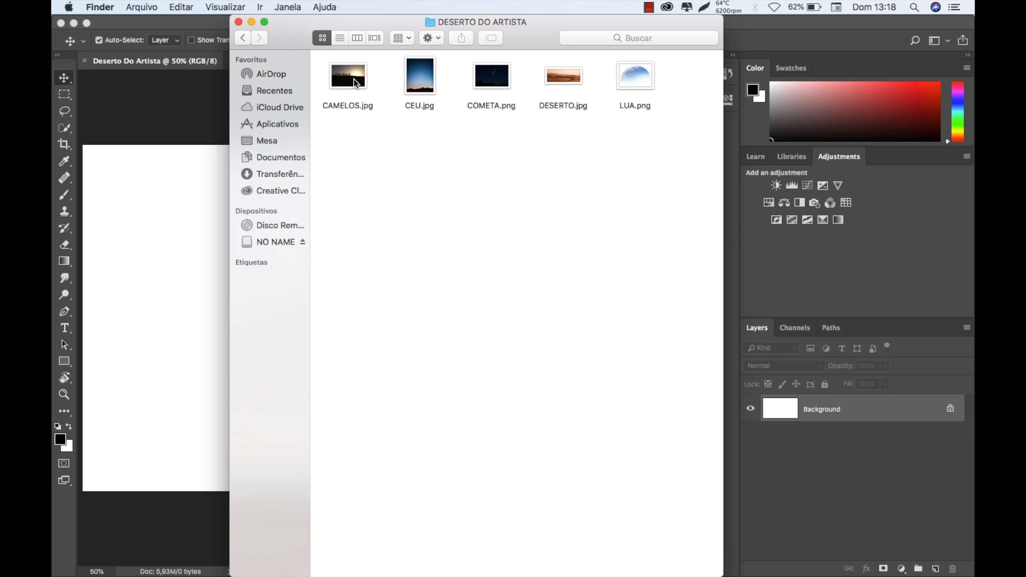
pyautogui.moveTo(355, 78); pyautogui.dragTo(243, 60)
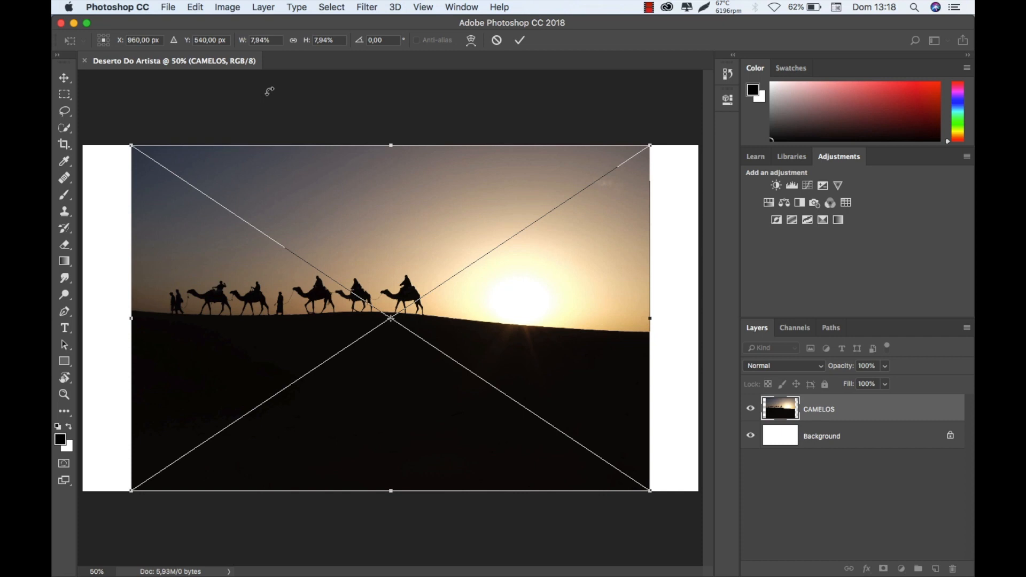
pyautogui.press('Return')
# Show the rulers around the canvas and fit the whole document in the window.
pyautogui.press('super+r')
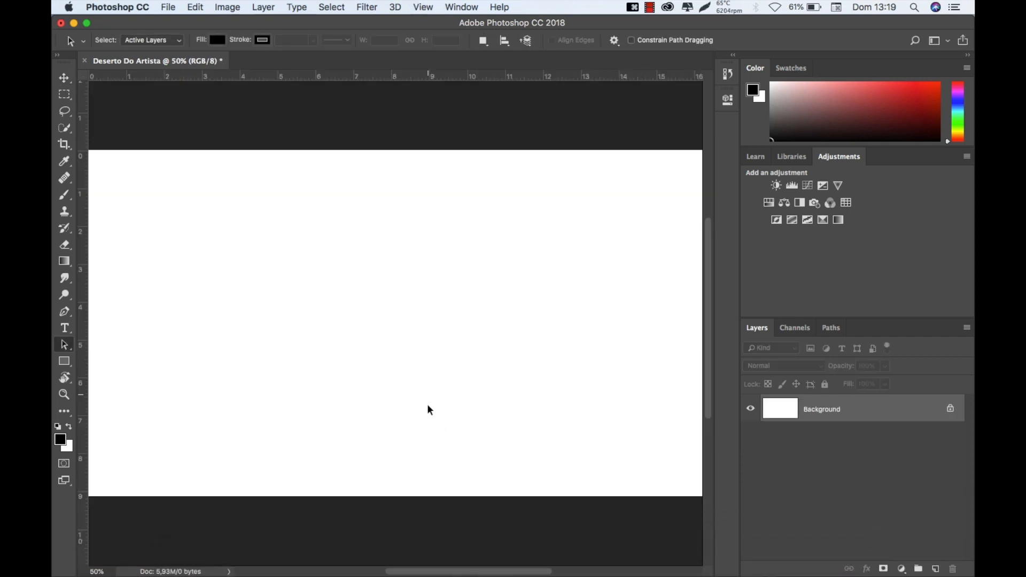
pyautogui.hscroll(-3, 427, 404)
pyautogui.hscroll(2, 427, 404)
pyautogui.press('super+minus')
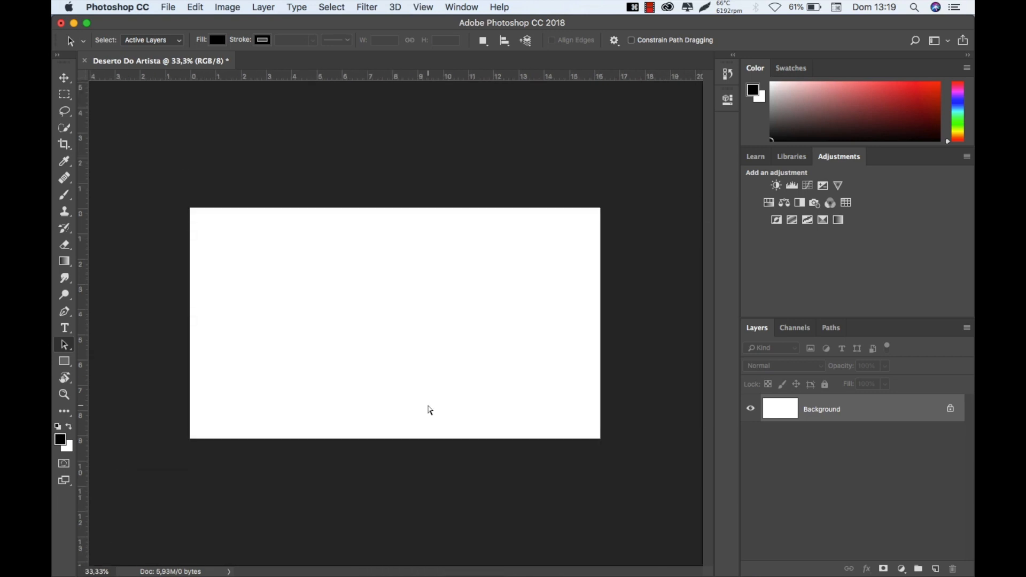
pyautogui.press('super+0')
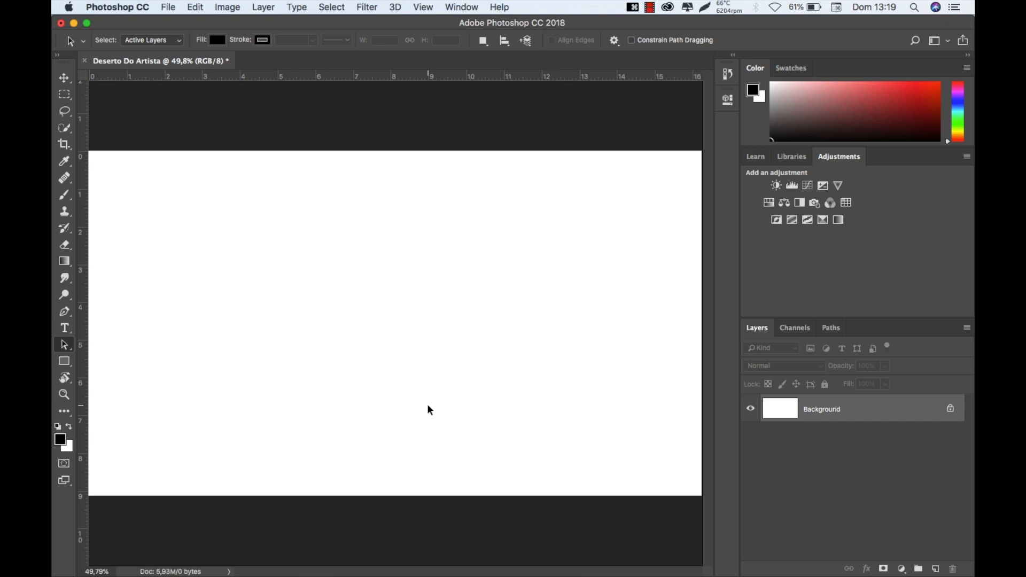
pyautogui.press('super+t')
pyautogui.press('super+s')
pyautogui.press('Escape')
# Look at the Move, Rectangular Marquee, Lasso and Quick Selection tools in turn, finishing with the Move tool active.
pyautogui.click(60, 78)
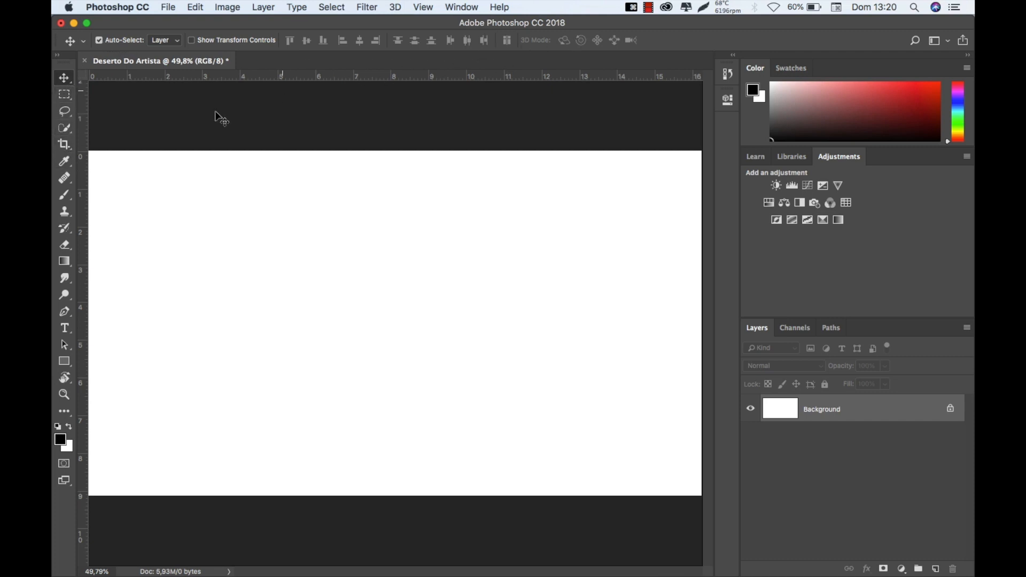
pyautogui.click(64, 99)
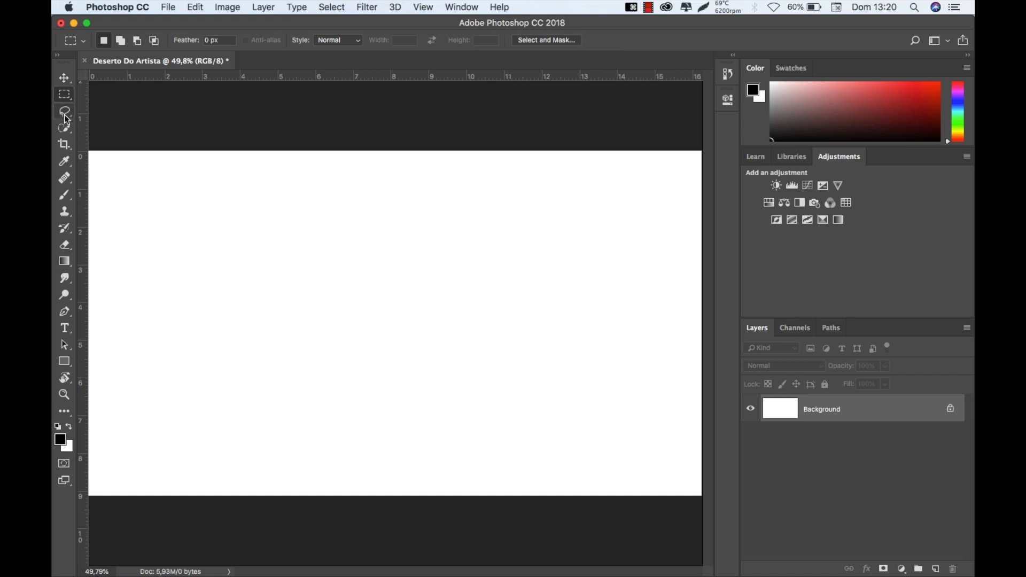
pyautogui.click(65, 114)
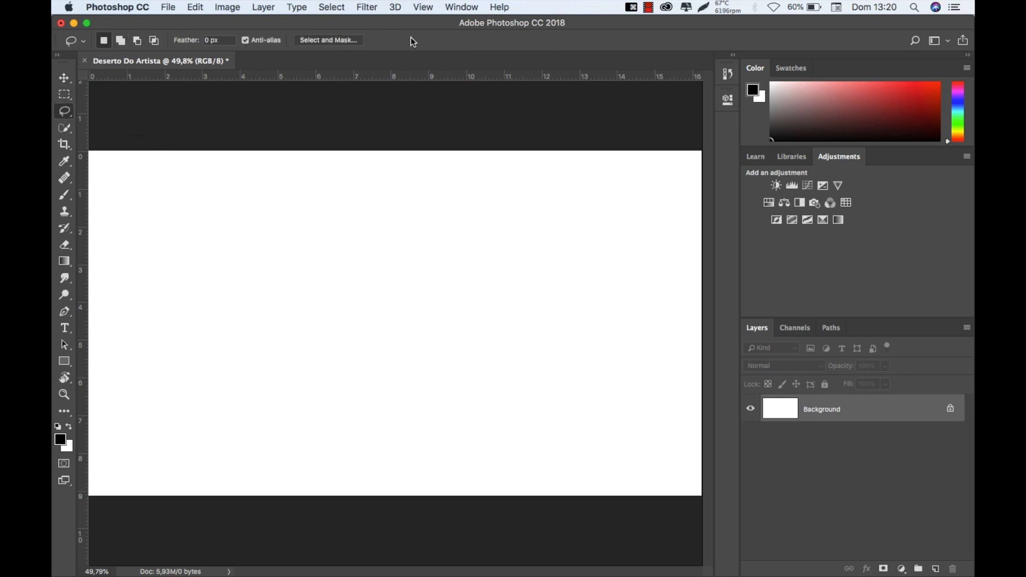
pyautogui.click(65, 128)
pyautogui.click(64, 78)
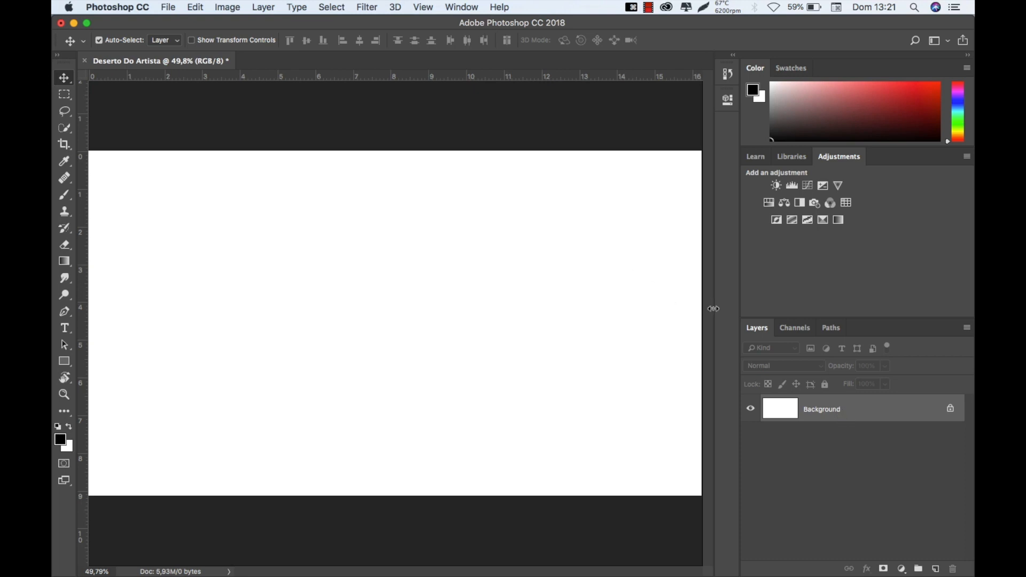
# Add two empty layers above the Background and select the upper one.
pyautogui.click(936, 569)
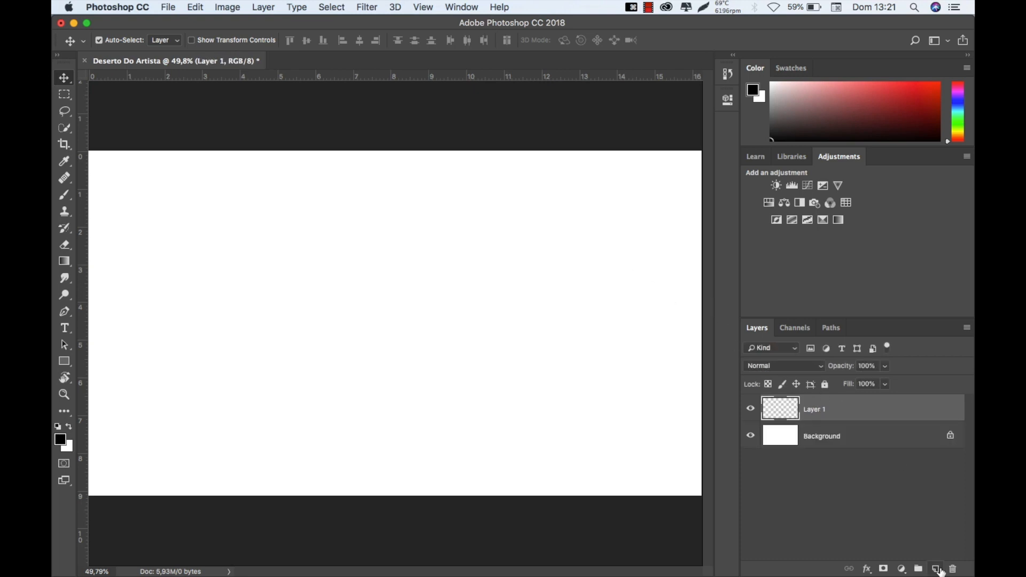
pyautogui.click(935, 569)
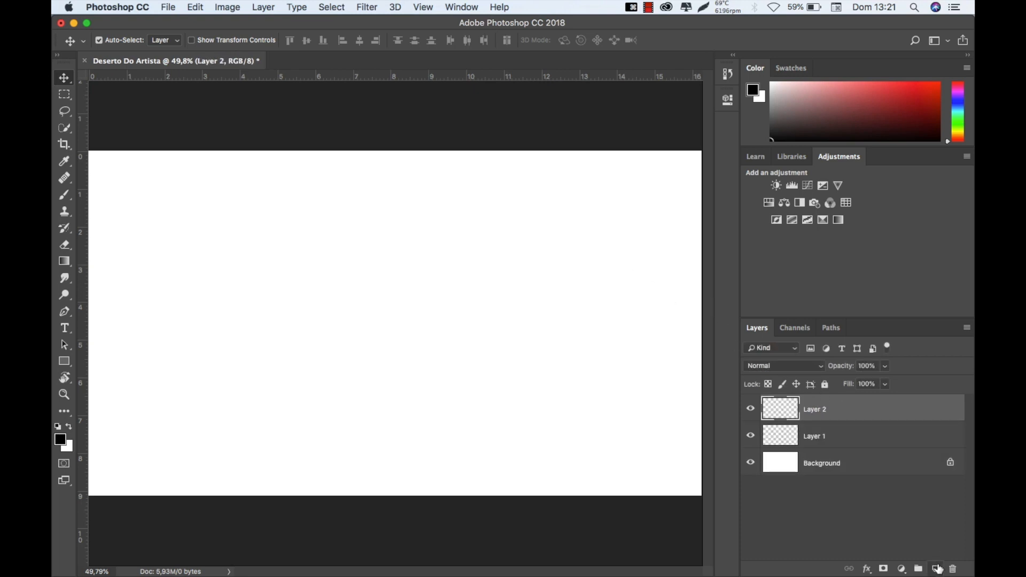
pyautogui.click(819, 437)
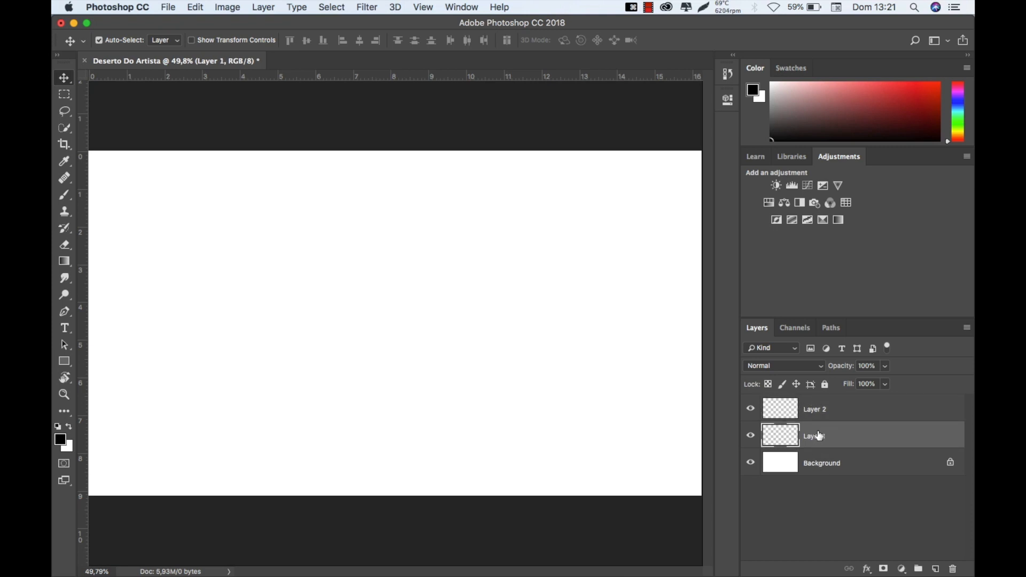
pyautogui.click(819, 408)
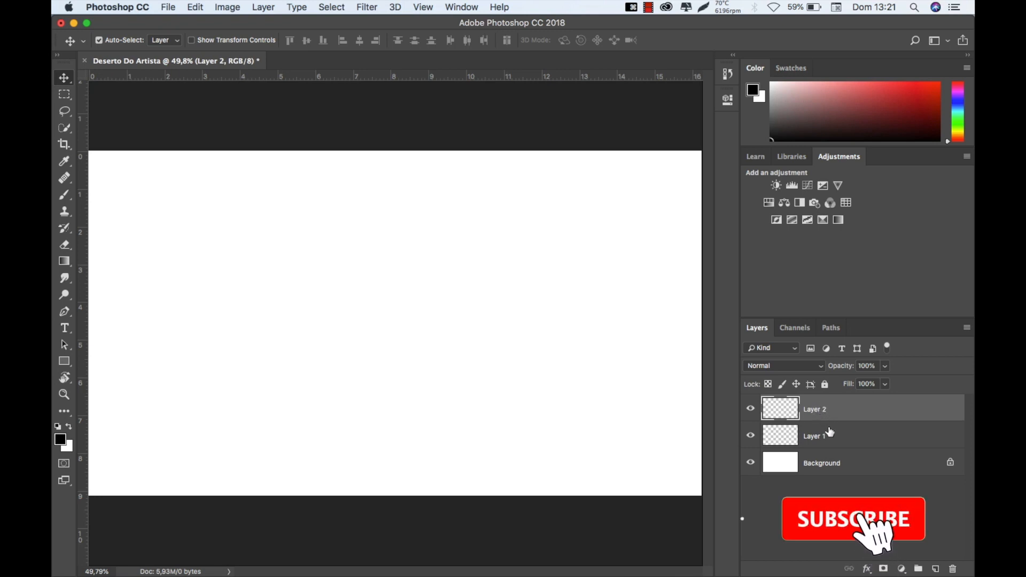
pyautogui.click(823, 434)
pyautogui.click(835, 410)
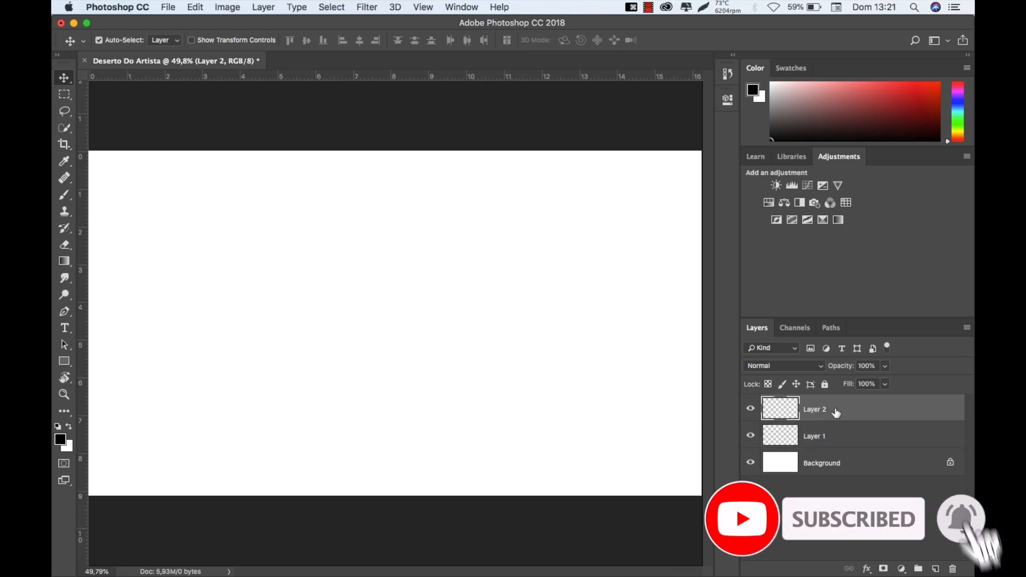
# View the blend modes available for the upper empty layer and keep it on Normal.
pyautogui.click(799, 365)
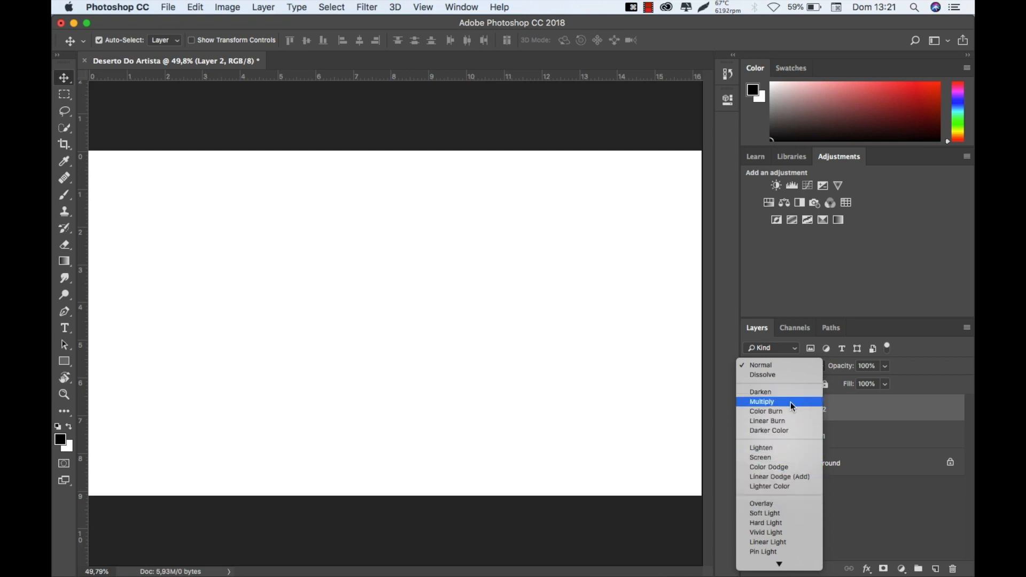
pyautogui.click(866, 413)
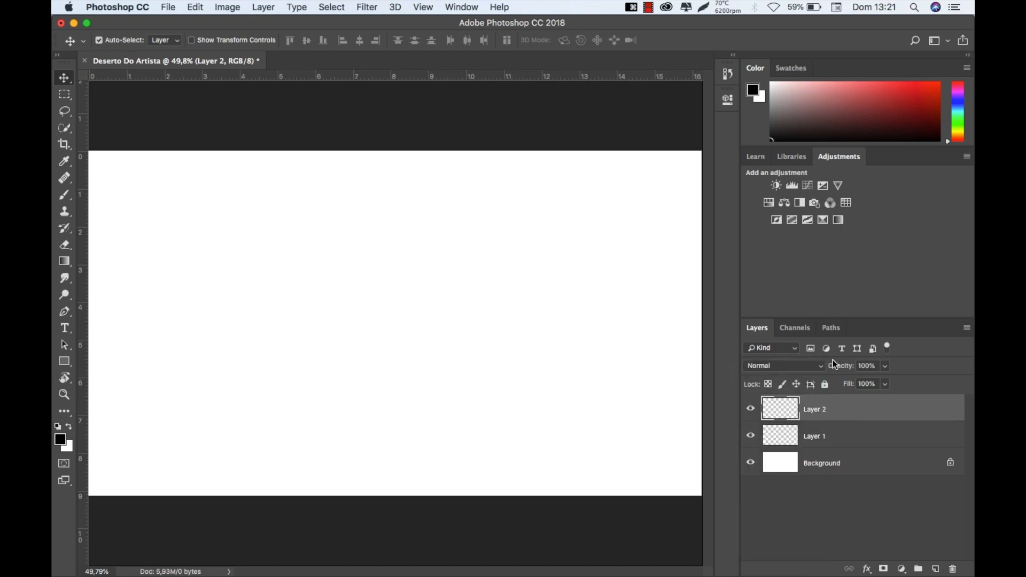
# Look through the 3D commands, pixel aspect ratio options and available workspaces, keeping the Essentials (Default) workspace.
pyautogui.click(866, 366)
pyautogui.click(372, 9)
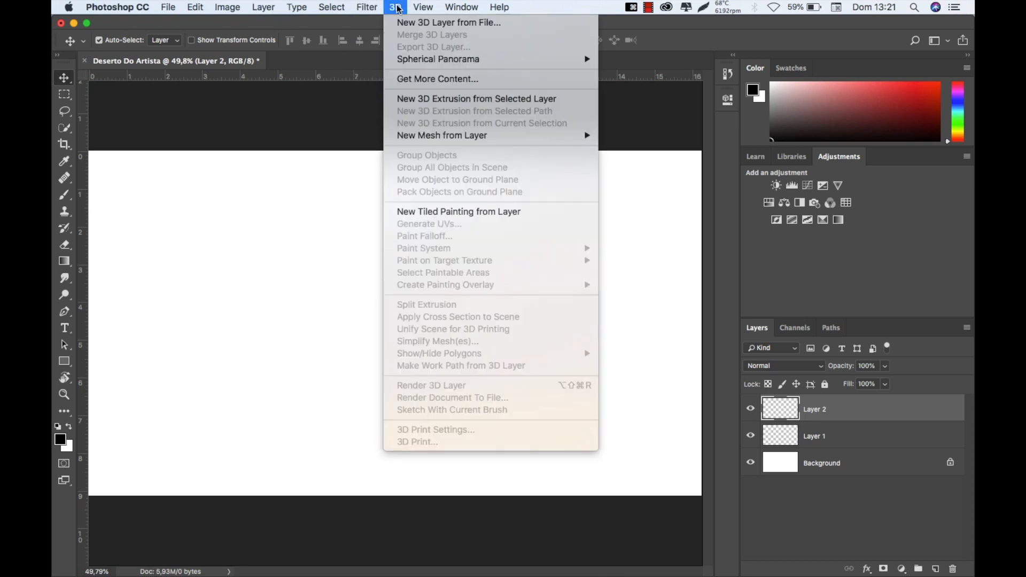
pyautogui.moveTo(424, 9)
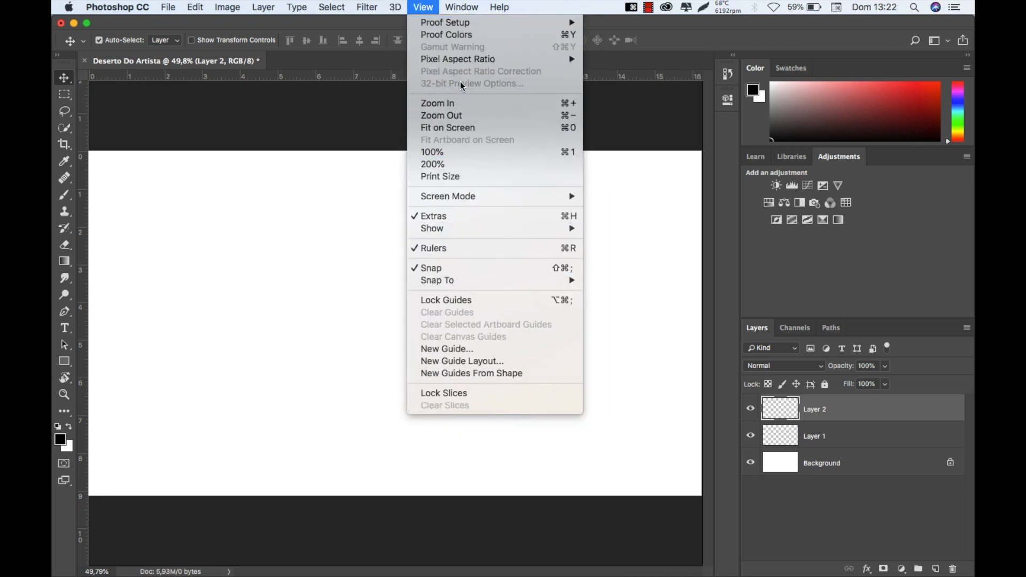
pyautogui.moveTo(476, 60)
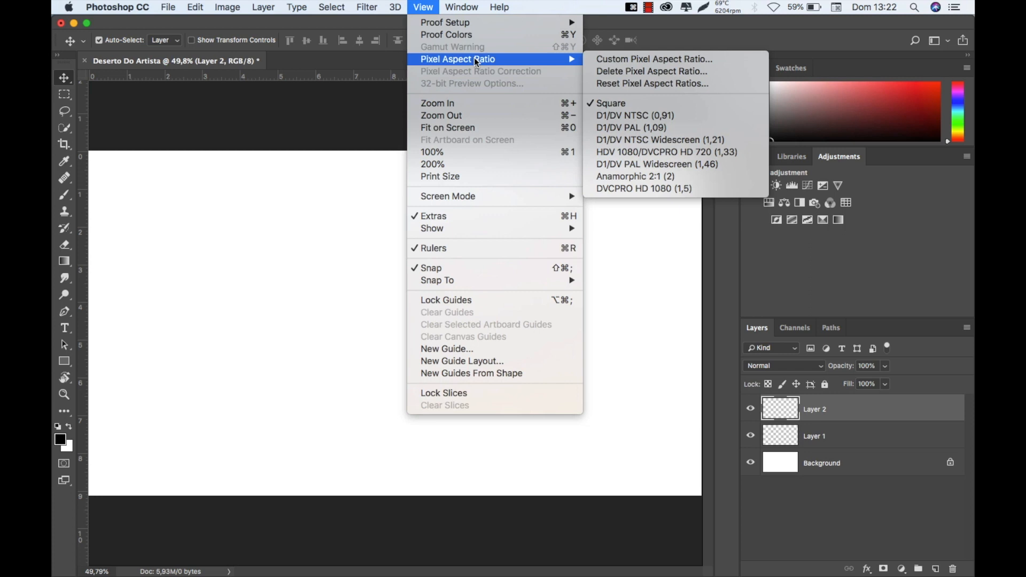
pyautogui.moveTo(460, 8)
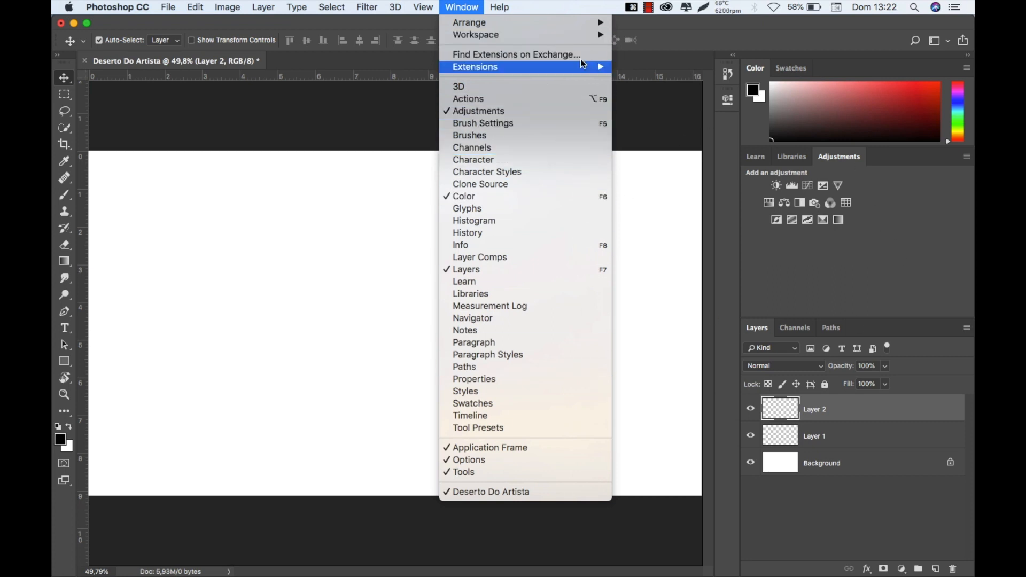
pyautogui.moveTo(588, 35)
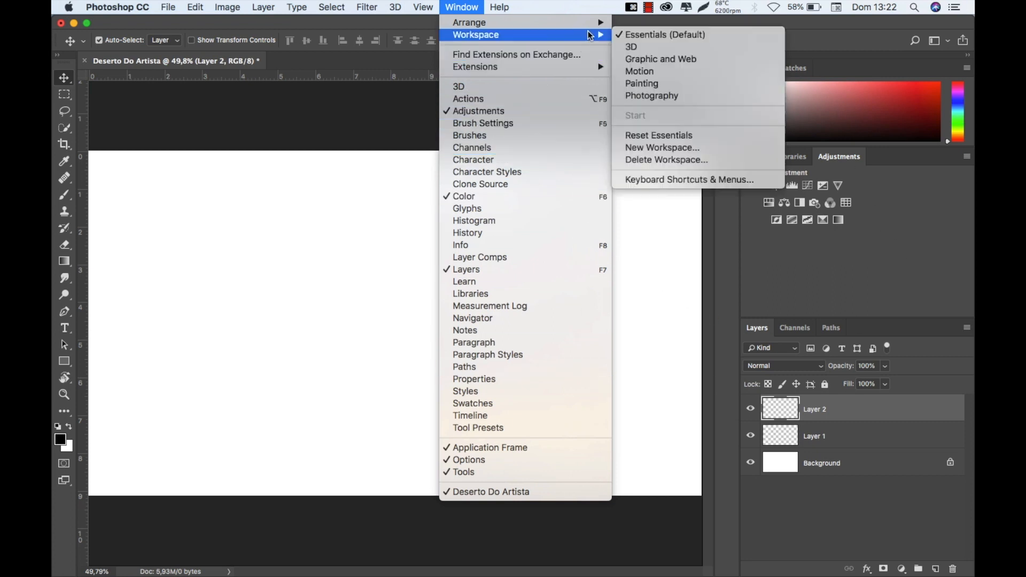
pyautogui.click(644, 36)
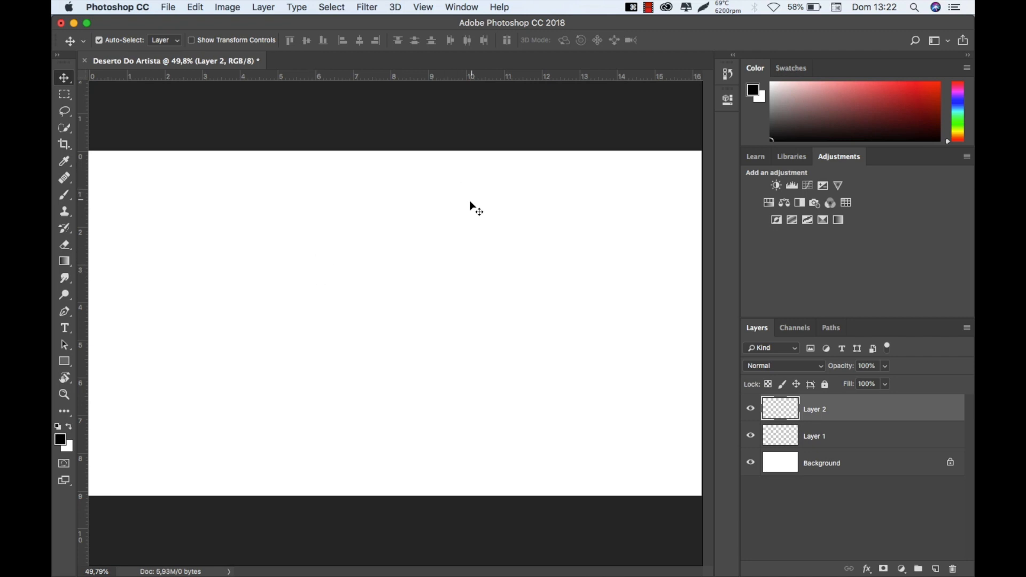
pyautogui.click(99, 41)
# Open CAMELOS.jpg, CEU.jpg, COMETA.png, DESERTO.jpg and LUA.png together from the DESERTO DO ARTISTA folder inside ESTUDOS on the desktop.
pyautogui.click(168, 7)
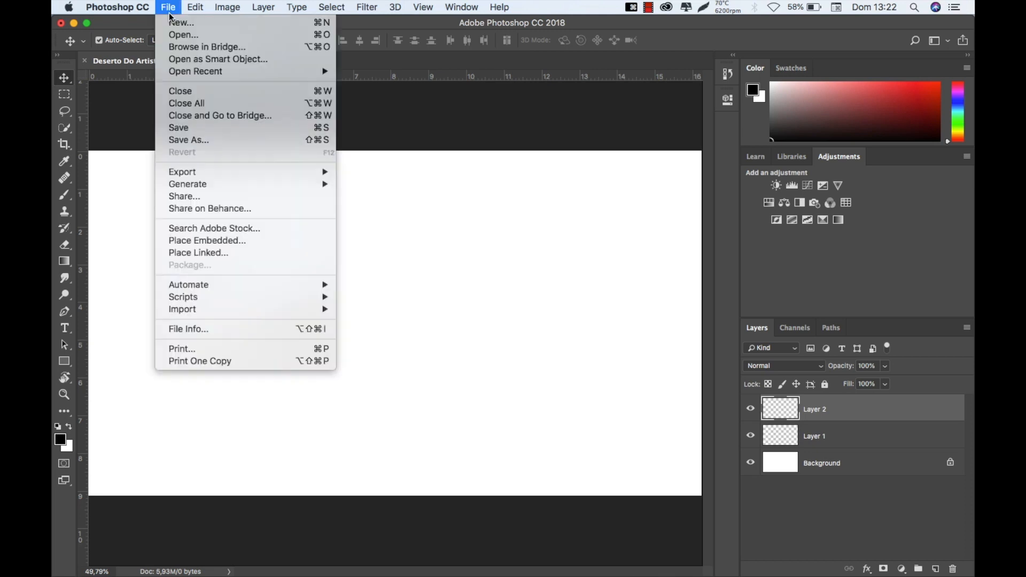
pyautogui.click(188, 36)
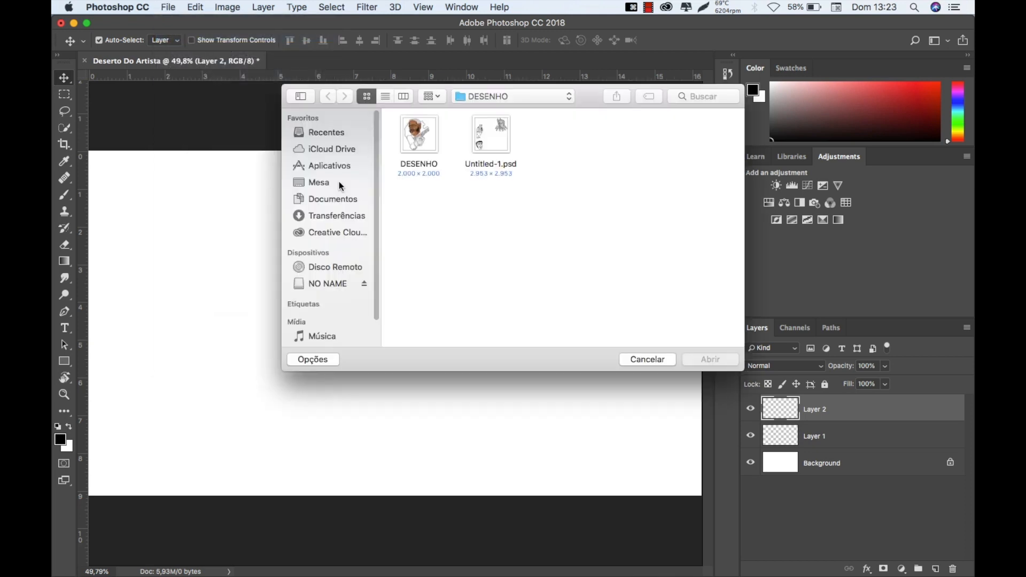
pyautogui.click(334, 184)
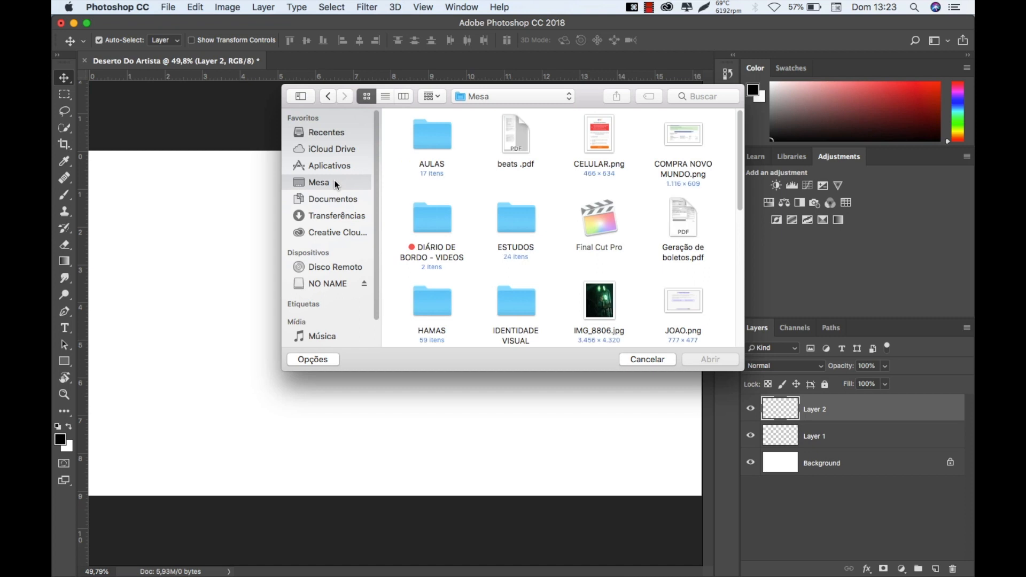
pyautogui.click(514, 221)
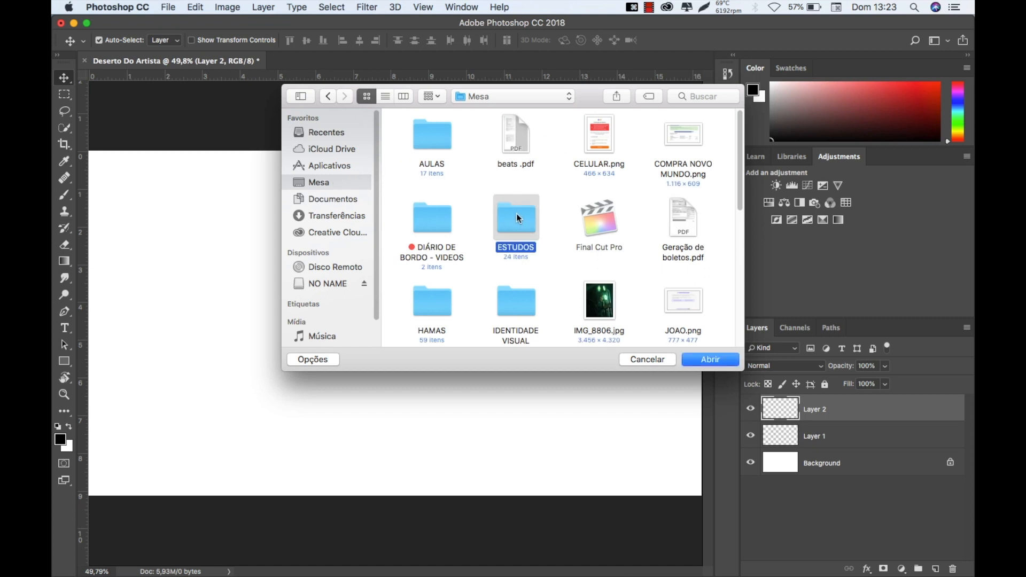
pyautogui.doubleClick(516, 213)
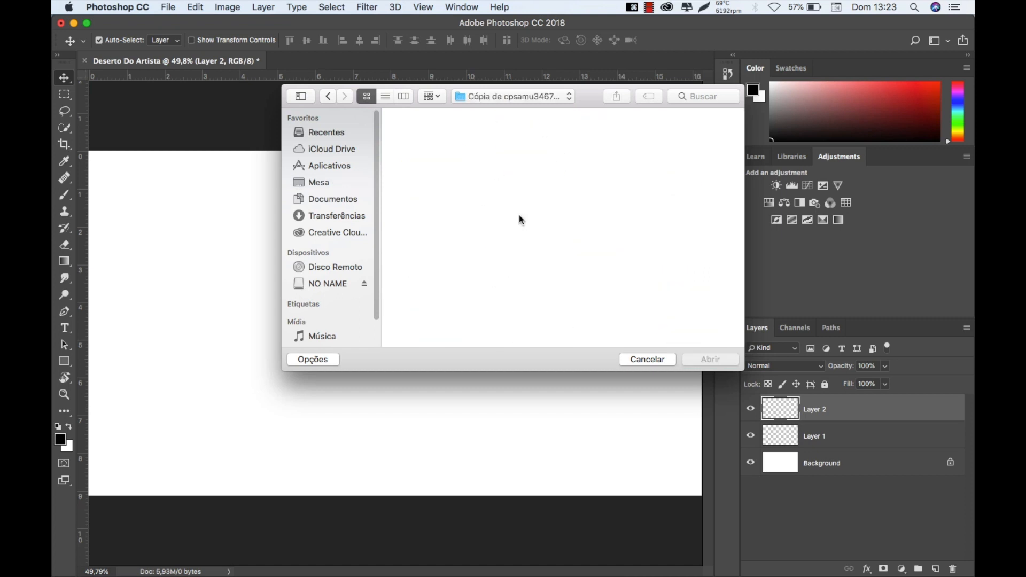
pyautogui.click(328, 96)
pyautogui.scroll(-5, 692, 206)
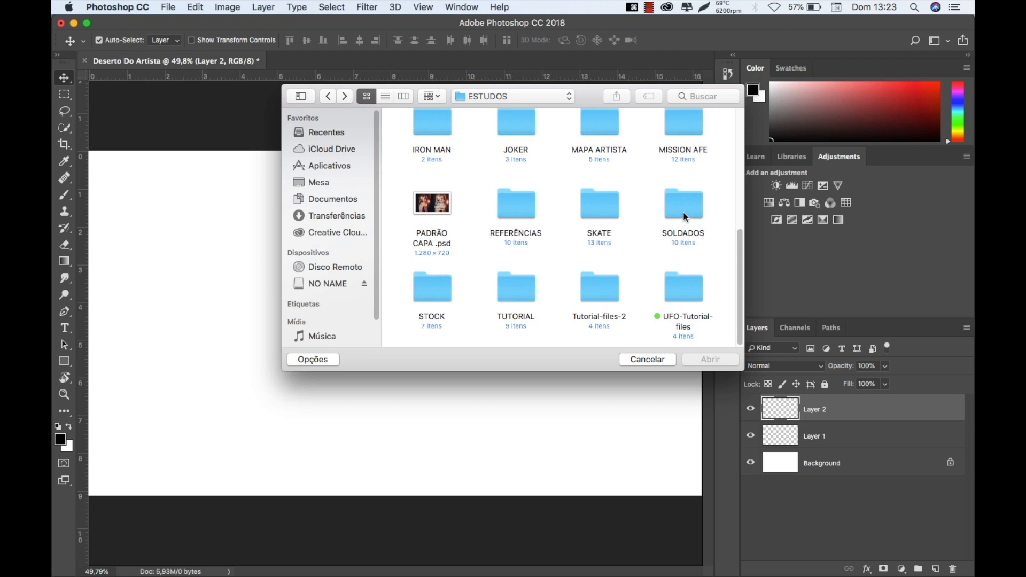
pyautogui.doubleClick(650, 224)
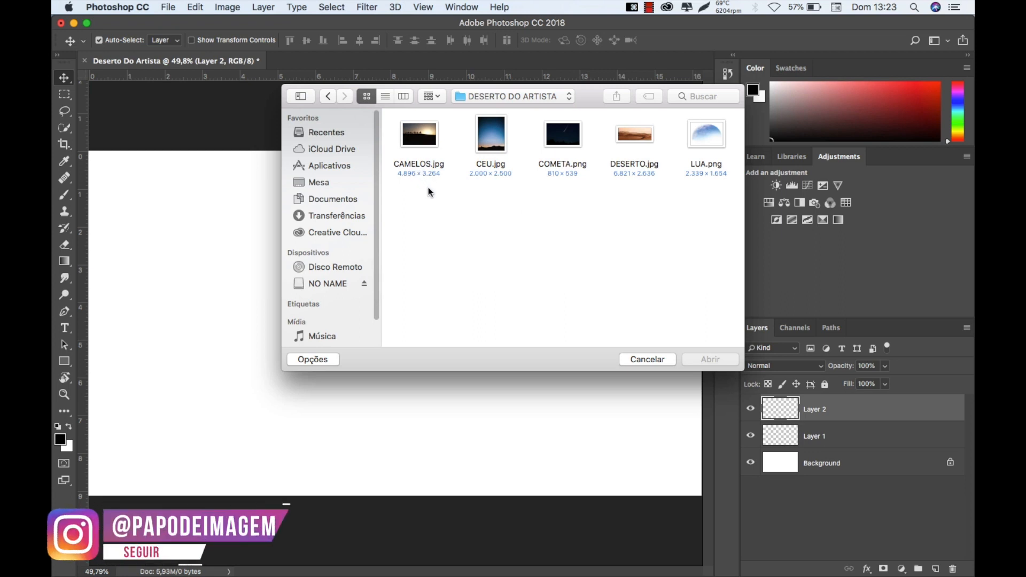
pyautogui.press('super+a')
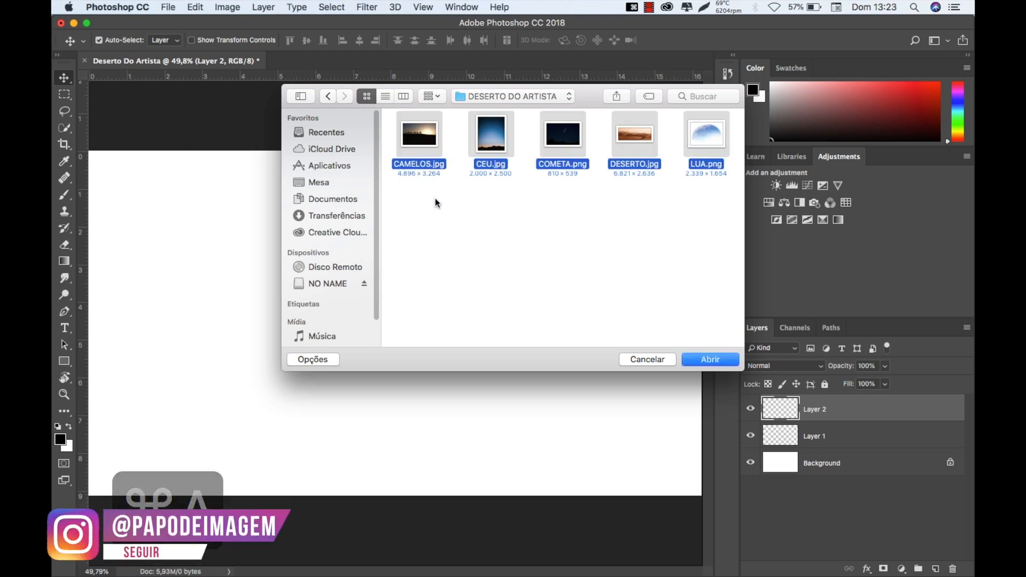
pyautogui.click(720, 360)
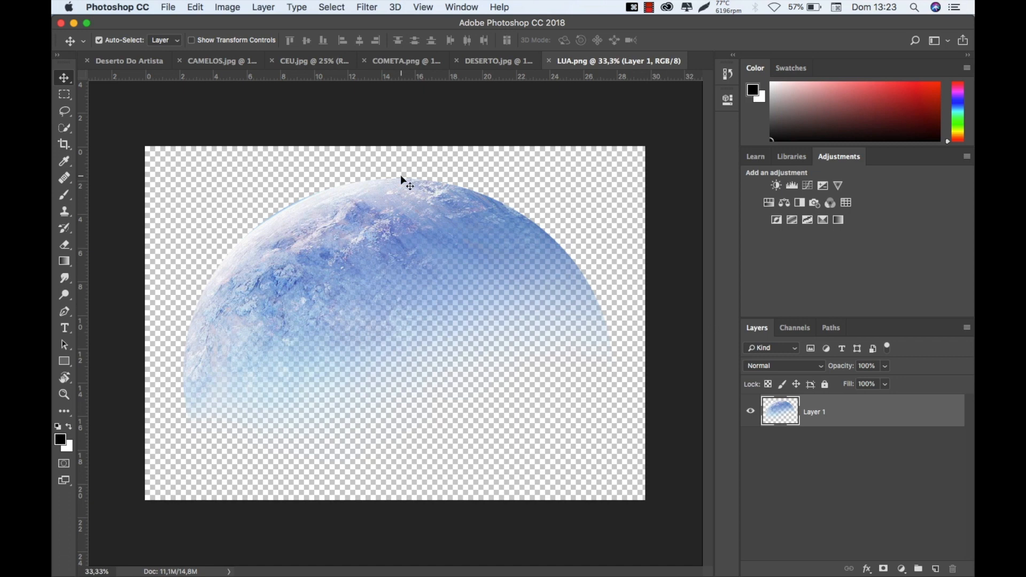
# Switch to the CAMELOS.jpg image and activate the Quick Selection tool in its add-to-selection mode.
pyautogui.click(212, 64)
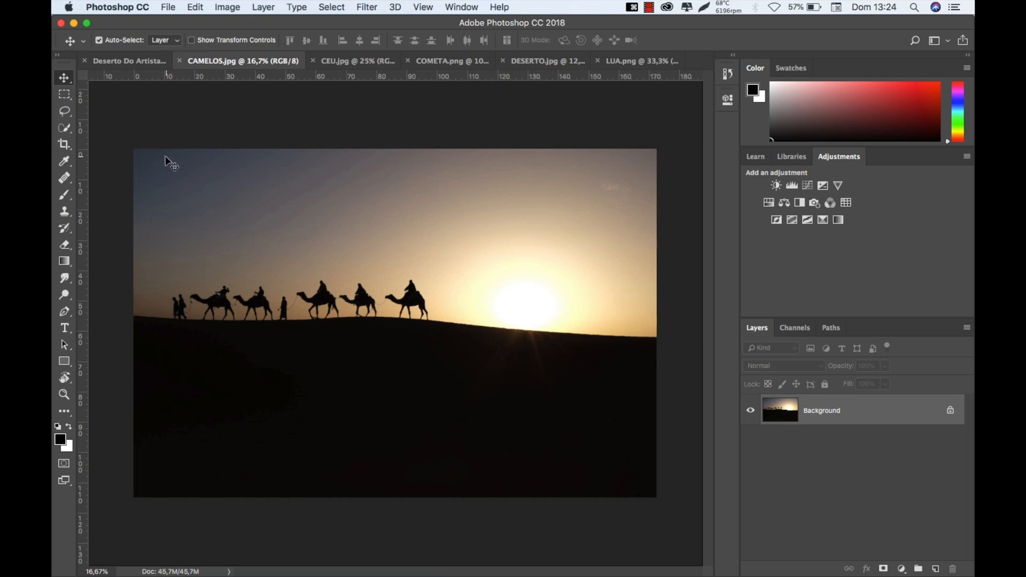
pyautogui.click(67, 127)
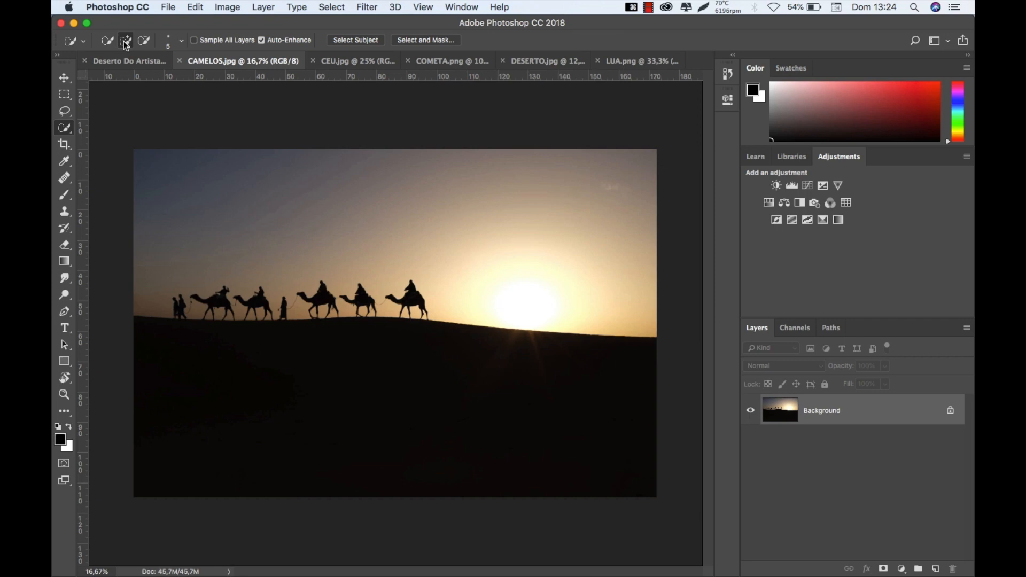
pyautogui.click(126, 41)
# Try Quick Selection strokes on the dark dune and camel riders, adding and subtracting areas, and clear the selection.
pyautogui.moveTo(309, 354); pyautogui.dragTo(345, 337)
pyautogui.click(143, 41)
pyautogui.click(126, 41)
pyautogui.press('alt')
pyautogui.moveTo(315, 355); pyautogui.dragTo(302, 381)
pyautogui.moveTo(318, 331)
pyautogui.mouseDown()
pyautogui.moveTo(318, 363)
pyautogui.moveTo(329, 326)
pyautogui.moveTo(331, 357)
pyautogui.moveTo(340, 339)
pyautogui.mouseUp()
pyautogui.click(219, 296)
pyautogui.click(261, 301)
pyautogui.keyDown('alt'); pyautogui.click(259, 303); pyautogui.keyUp('alt')
pyautogui.keyDown('alt'); pyautogui.click(211, 300); pyautogui.keyUp('alt')
pyautogui.keyDown('alt'); pyautogui.click(232, 321); pyautogui.keyUp('alt')
pyautogui.moveTo(232, 394)
pyautogui.mouseDown()
pyautogui.moveTo(235, 336)
pyautogui.moveTo(317, 305)
pyautogui.moveTo(438, 321)
pyautogui.mouseUp()
pyautogui.click(562, 315)
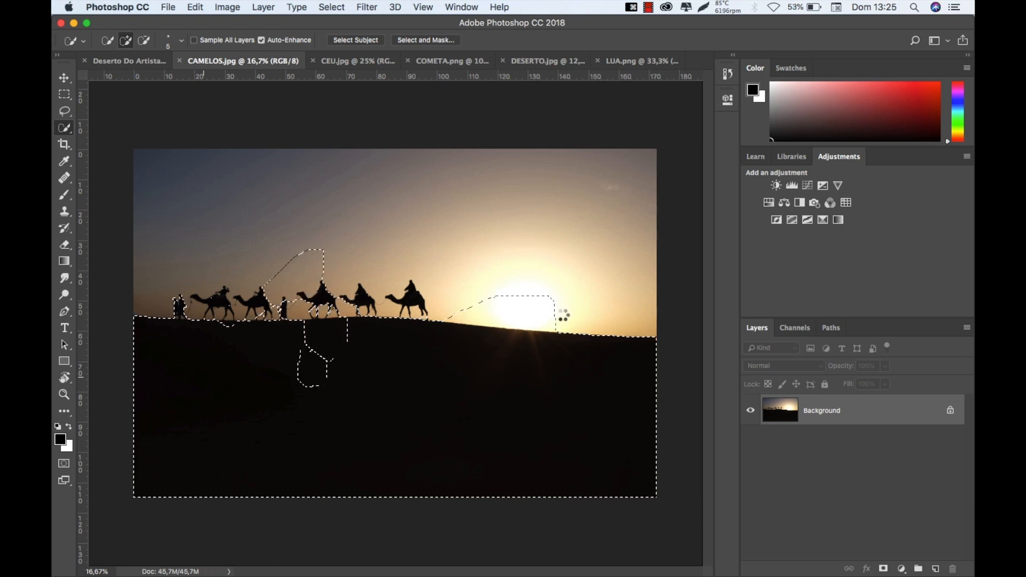
pyautogui.press('super+d')
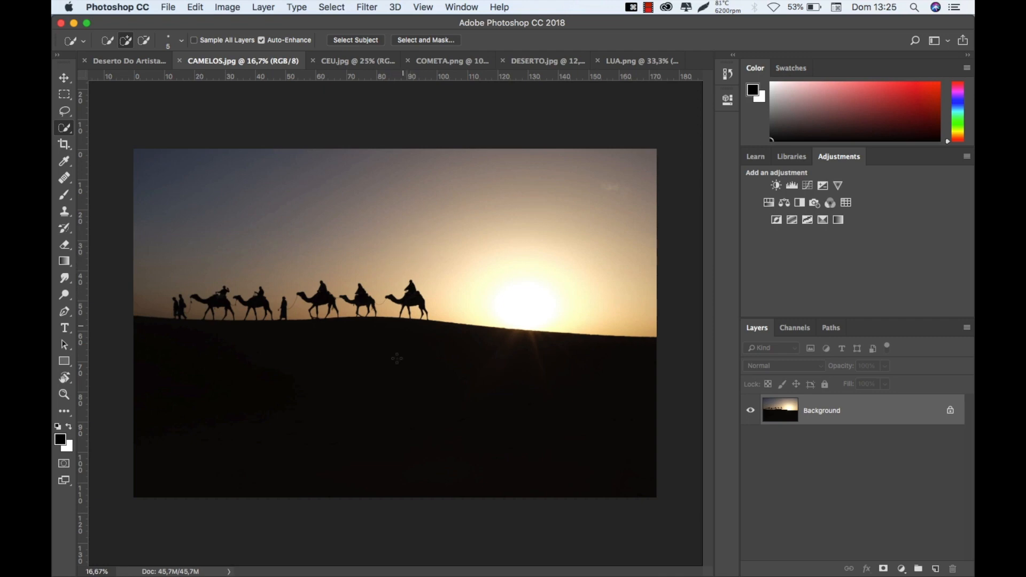
pyautogui.press('super+d')
# Duplicate the Background layer of the camel photo and keep the copy selected.
pyautogui.press('super+j')
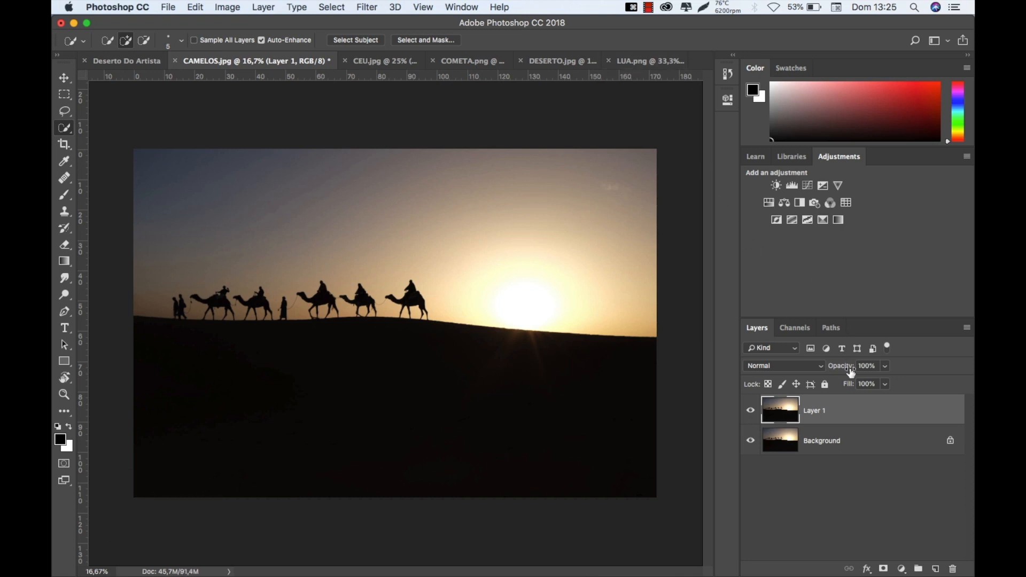
pyautogui.click(849, 444)
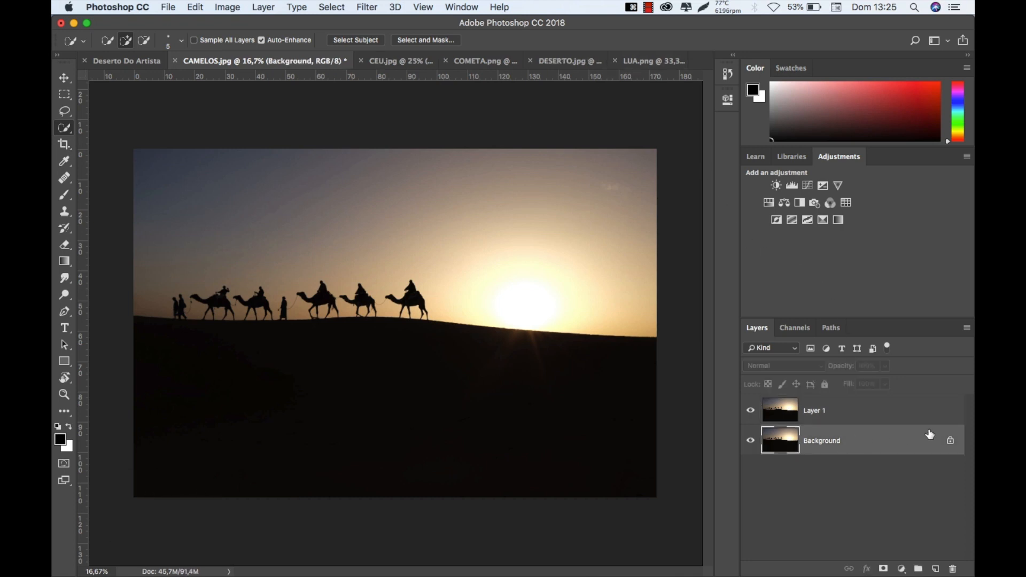
pyautogui.click(849, 419)
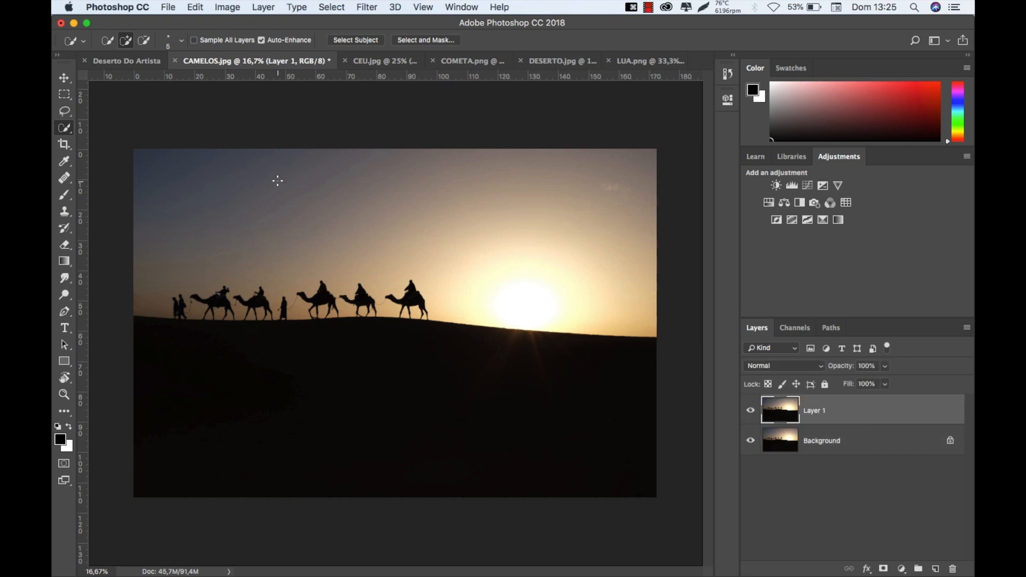
# Examine the camel caravan's silhouettes along the dune at 50% zoom, ending on the walkers at its head.
pyautogui.press('super+equal')
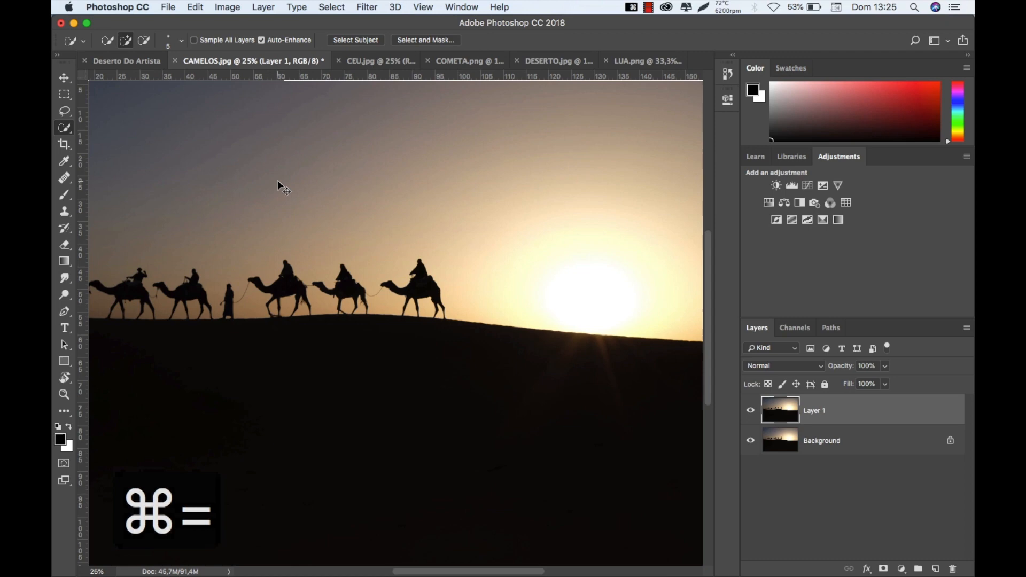
pyautogui.press('super+equal')
pyautogui.press('space')
pyautogui.moveTo(277, 347); pyautogui.dragTo(456, 366)
pyautogui.press('space')
pyautogui.moveTo(280, 370); pyautogui.dragTo(107, 343)
pyautogui.moveTo(426, 364)
pyautogui.mouseDown()
pyautogui.moveTo(267, 348)
pyautogui.moveTo(531, 366)
pyautogui.moveTo(689, 407)
pyautogui.moveTo(584, 383)
pyautogui.moveTo(691, 406)
pyautogui.moveTo(435, 374)
pyautogui.moveTo(607, 275)
pyautogui.moveTo(550, 415)
pyautogui.moveTo(581, 419)
pyautogui.mouseUp()
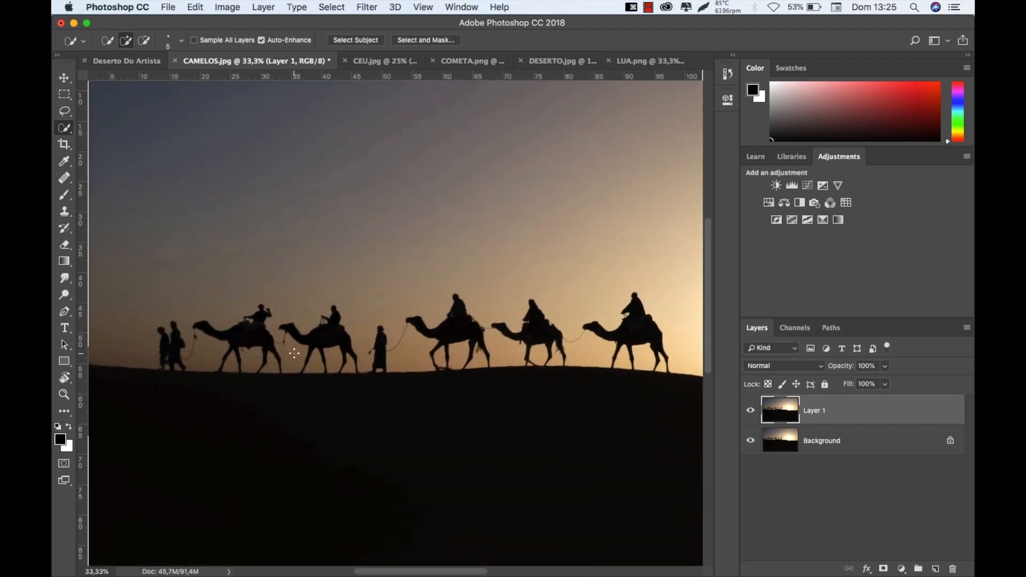
pyautogui.press('super+equal')
pyautogui.press('space')
pyautogui.moveTo(374, 378); pyautogui.dragTo(494, 364)
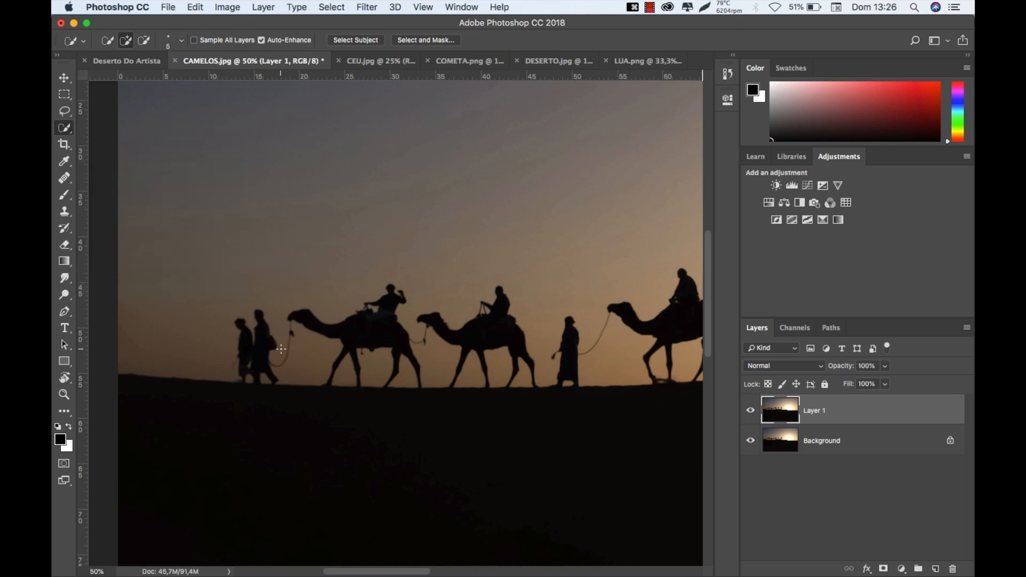
# Try out Quick Selection brush sizes up to 500 px and settle on 20 px.
pyautogui.press(']')
pyautogui.press(']')
pyautogui.press(']')
pyautogui.press(']')
pyautogui.press(']')
pyautogui.press(']')
pyautogui.press(']')
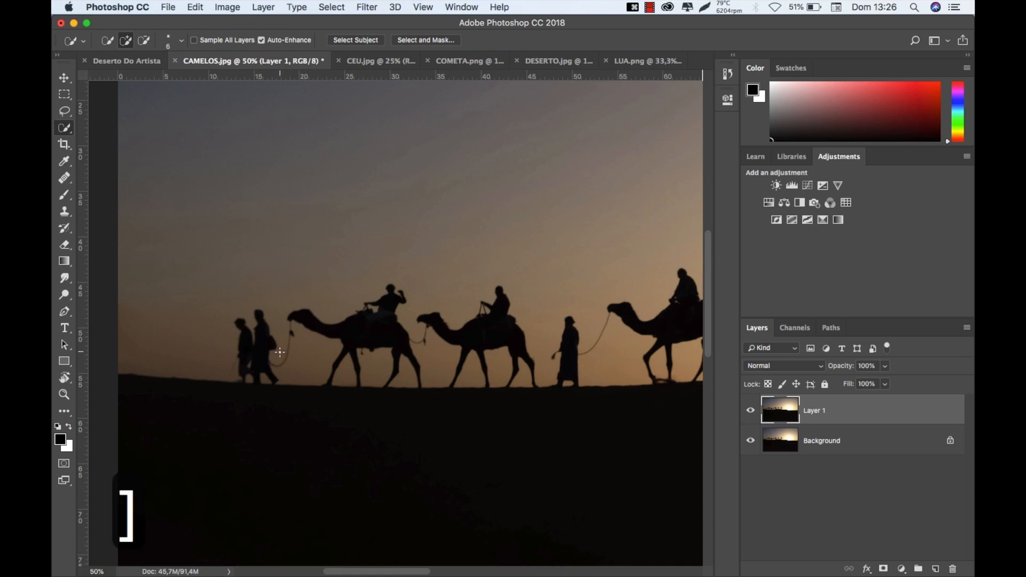
pyautogui.press(']')
pyautogui.press(']')
pyautogui.press(']')
pyautogui.press(']')
pyautogui.press(']')
pyautogui.press(']')
pyautogui.press(']')
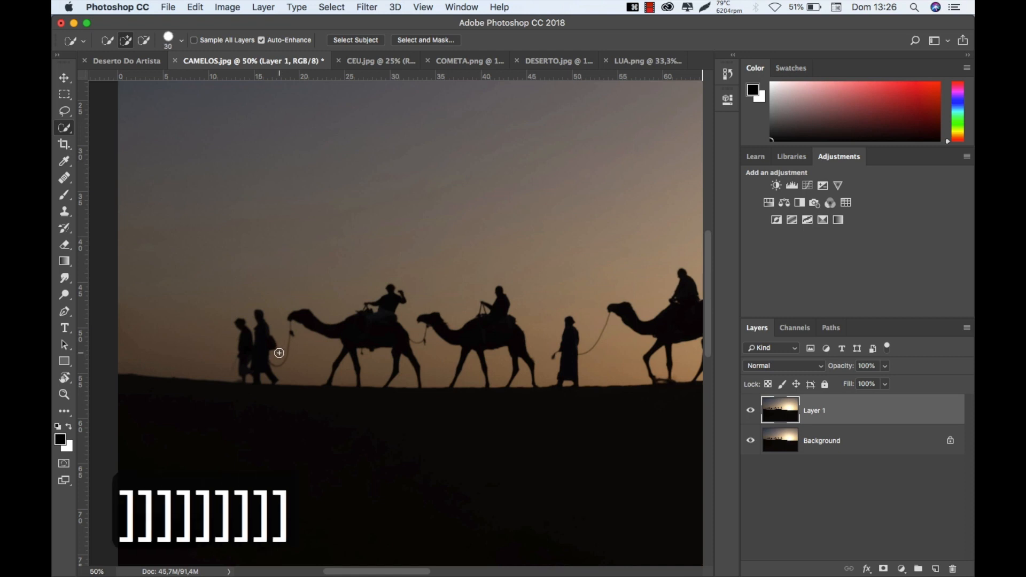
pyautogui.press(']')
pyautogui.press(']')
pyautogui.press(']')
pyautogui.press(']')
pyautogui.press(']')
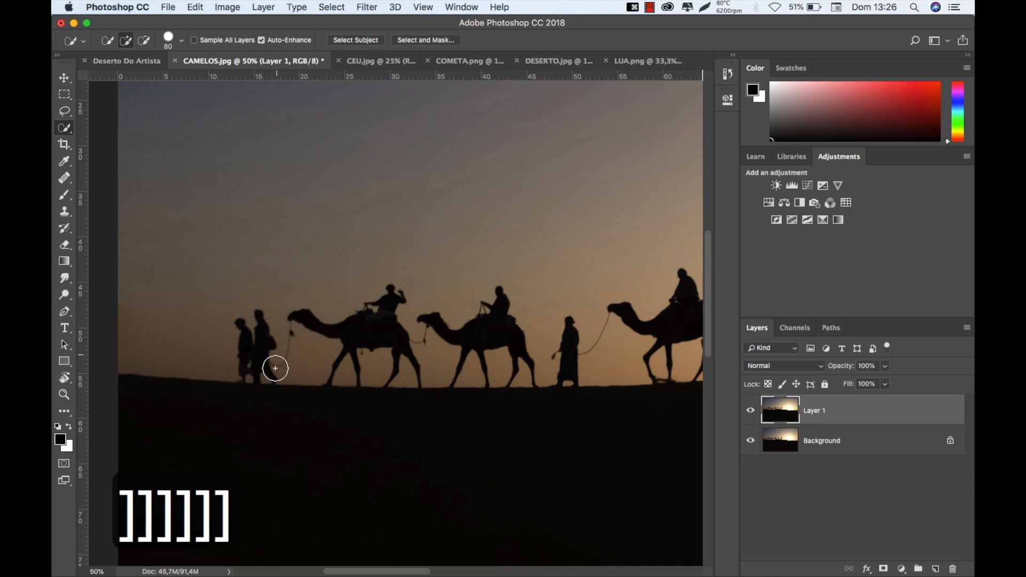
pyautogui.press('[')
pyautogui.press('[')
pyautogui.press('[')
pyautogui.press('[')
pyautogui.press('[')
pyautogui.press('[')
pyautogui.press('[')
pyautogui.press('[')
pyautogui.press('[')
pyautogui.press('[')
pyautogui.press('[')
pyautogui.press('[')
pyautogui.press('[')
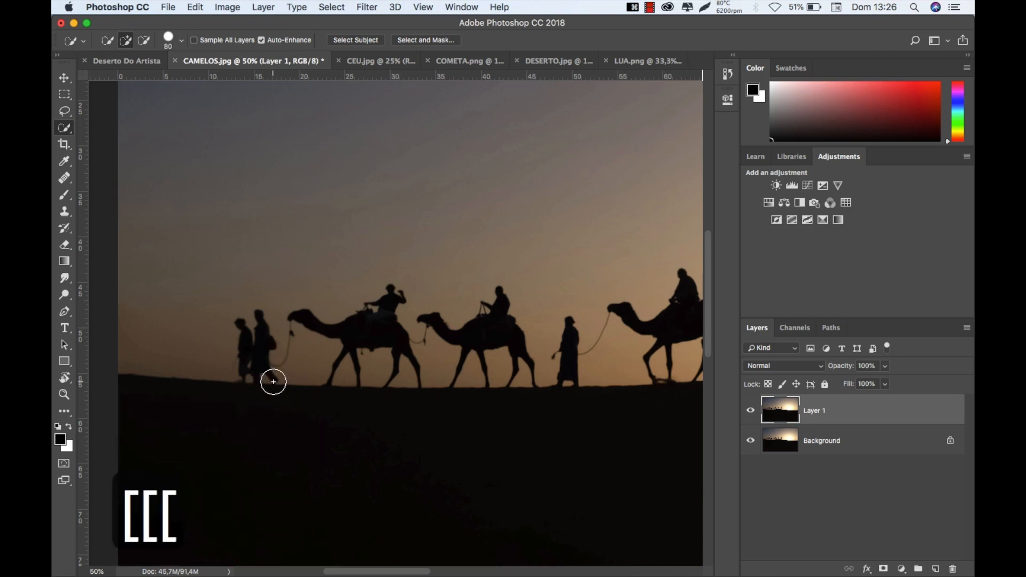
pyautogui.press('[')
pyautogui.press('[')
pyautogui.press('[')
pyautogui.press('[')
pyautogui.press('[')
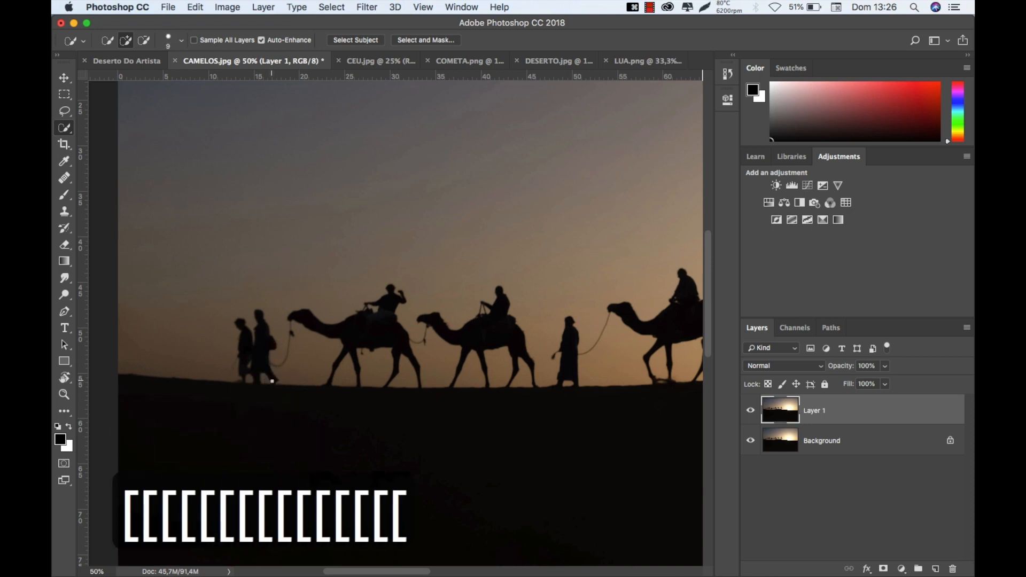
pyautogui.press(']')
pyautogui.press(']')
pyautogui.press(']')
pyautogui.press(']')
pyautogui.press(']')
pyautogui.press(']')
pyautogui.press(']')
pyautogui.press(']')
pyautogui.press(']')
pyautogui.press(']')
pyautogui.press(']')
pyautogui.press(']')
pyautogui.press(']')
pyautogui.press(']')
pyautogui.press(']')
pyautogui.press(']')
pyautogui.press(']')
pyautogui.press(']')
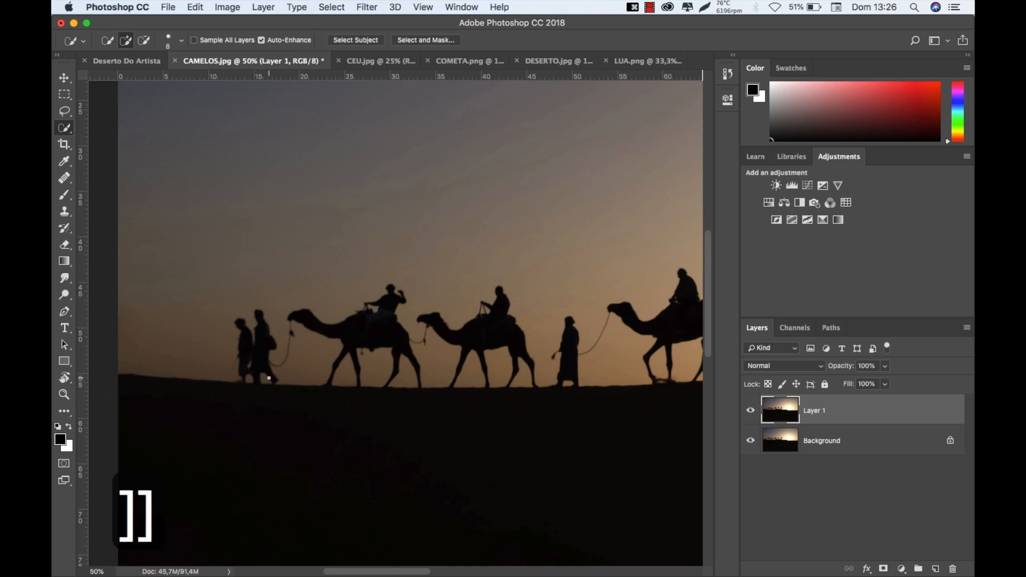
pyautogui.press(']')
pyautogui.press(']')
pyautogui.press(']')
pyautogui.press(']')
pyautogui.press(']')
pyautogui.press(']')
pyautogui.press(']')
pyautogui.press(']')
pyautogui.press(']')
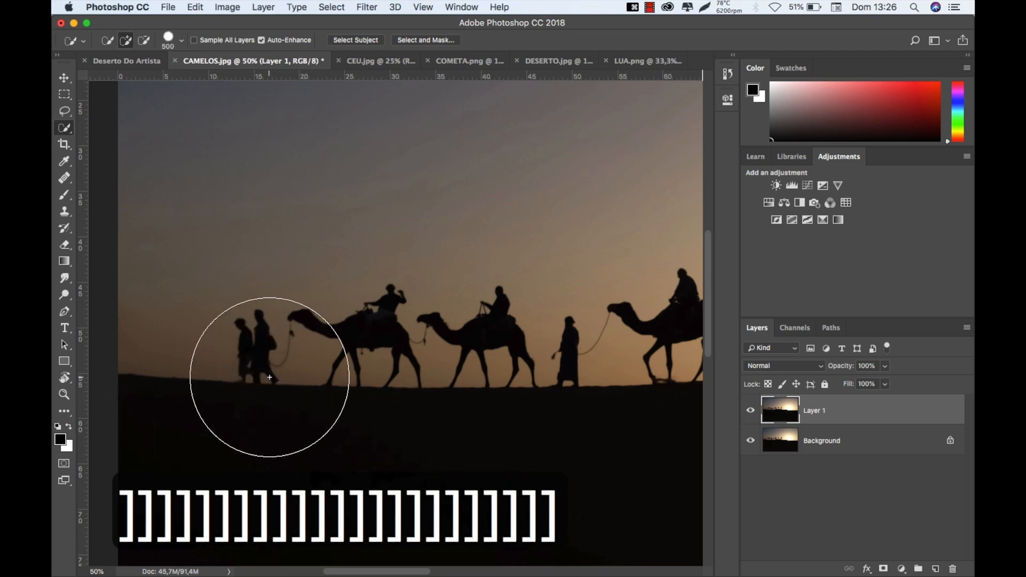
pyautogui.press('[')
pyautogui.press('[')
pyautogui.press('[')
pyautogui.press('[')
pyautogui.press('[')
pyautogui.press('[')
pyautogui.press('[')
pyautogui.press('[')
pyautogui.press('[')
pyautogui.press('[')
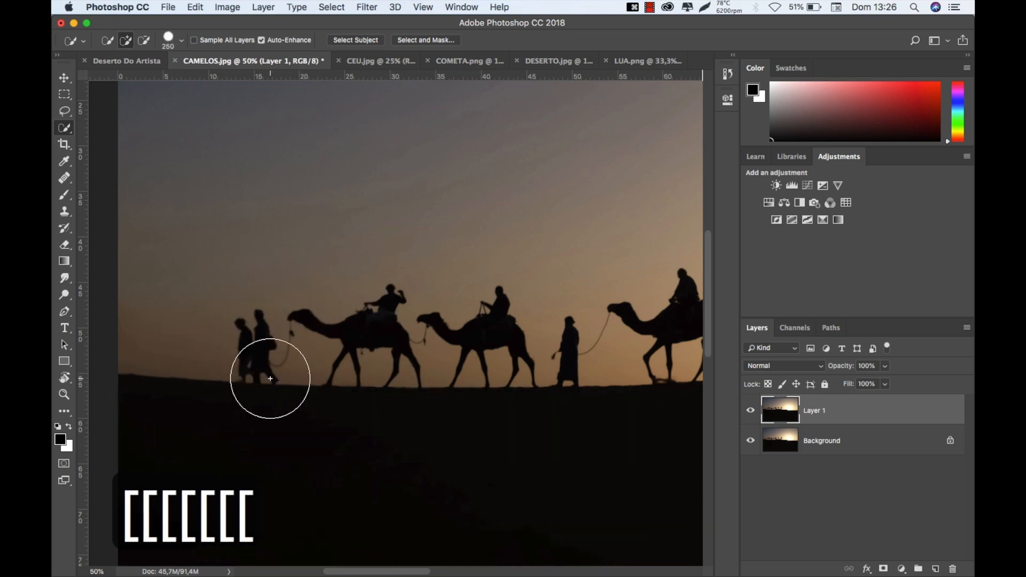
pyautogui.press('[')
pyautogui.press('[')
pyautogui.press('[')
pyautogui.press('[')
pyautogui.press('[')
pyautogui.press('[')
pyautogui.press('[')
pyautogui.press('[')
pyautogui.press('[')
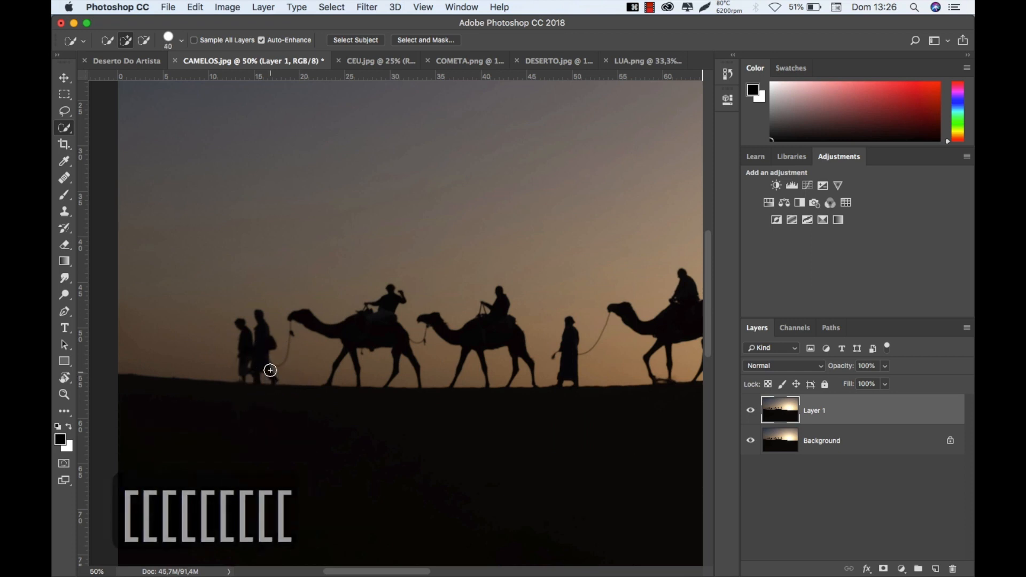
pyautogui.press('[')
pyautogui.press('[')
pyautogui.press('[')
pyautogui.press('[')
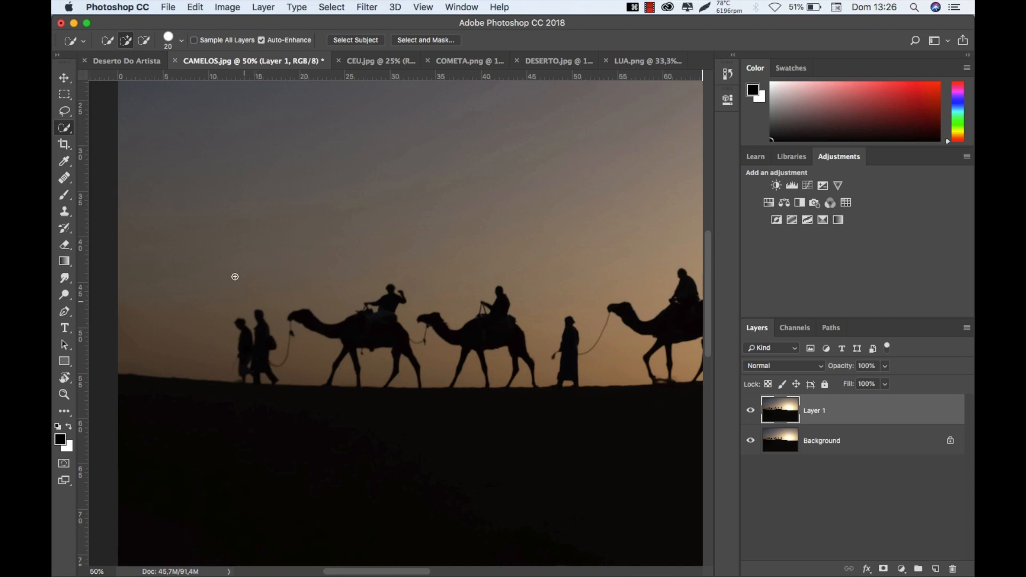
# Set the Quick Selection brush size to 15 px and select the bodies of the two walkers leading the caravan.
pyautogui.click(182, 40)
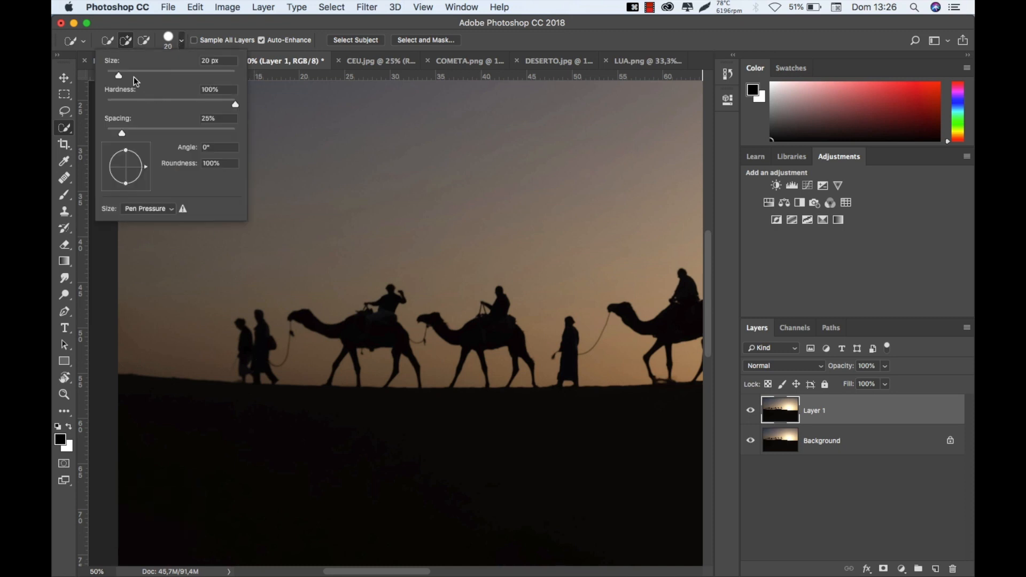
pyautogui.moveTo(130, 76)
pyautogui.mouseDown()
pyautogui.moveTo(170, 75)
pyautogui.moveTo(113, 77)
pyautogui.moveTo(109, 64)
pyautogui.moveTo(127, 86)
pyautogui.mouseUp()
pyautogui.click(313, 265)
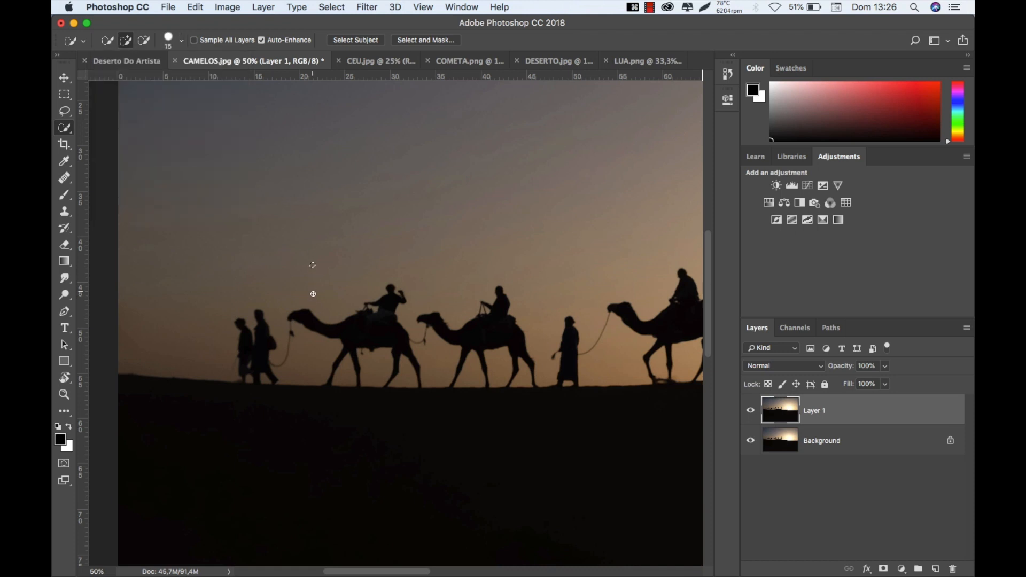
pyautogui.press('super+d')
pyautogui.press('super+equal')
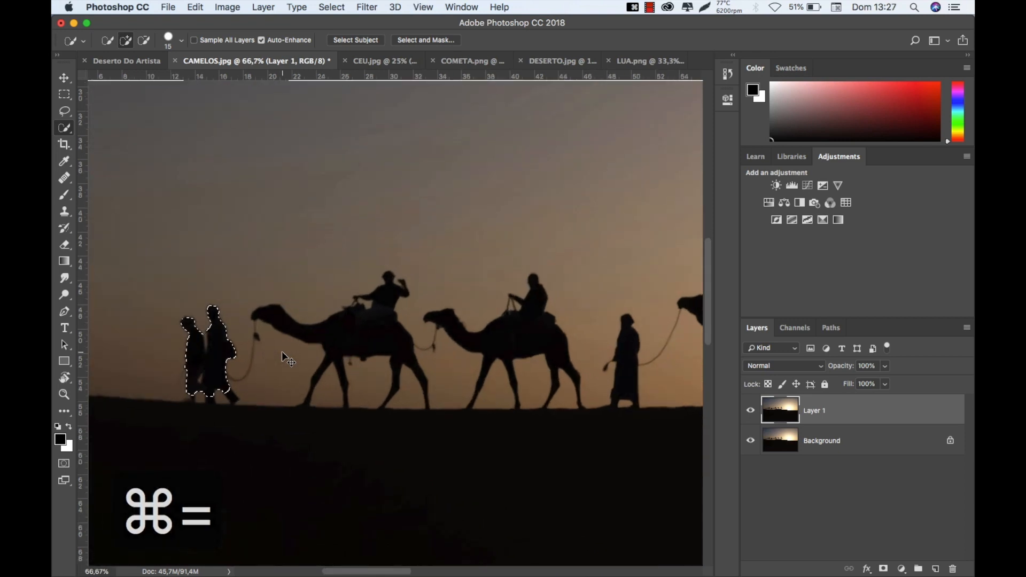
# Reduce the brush size to 8 px and add the two lead walkers' legs and feet to the selection.
pyautogui.press('[')
pyautogui.press('[')
pyautogui.press('[')
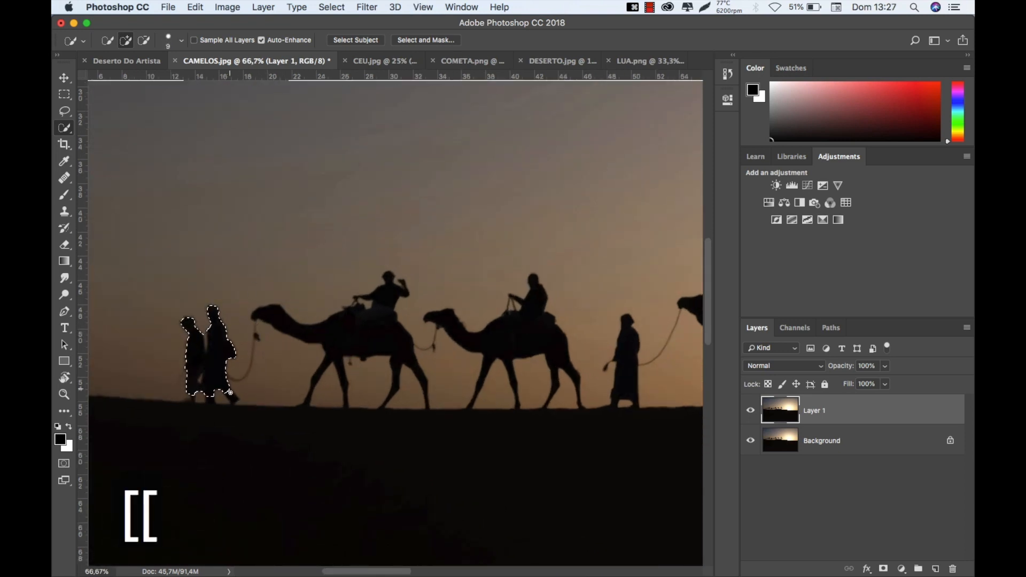
pyautogui.click(234, 397)
pyautogui.moveTo(235, 397); pyautogui.dragTo(216, 390)
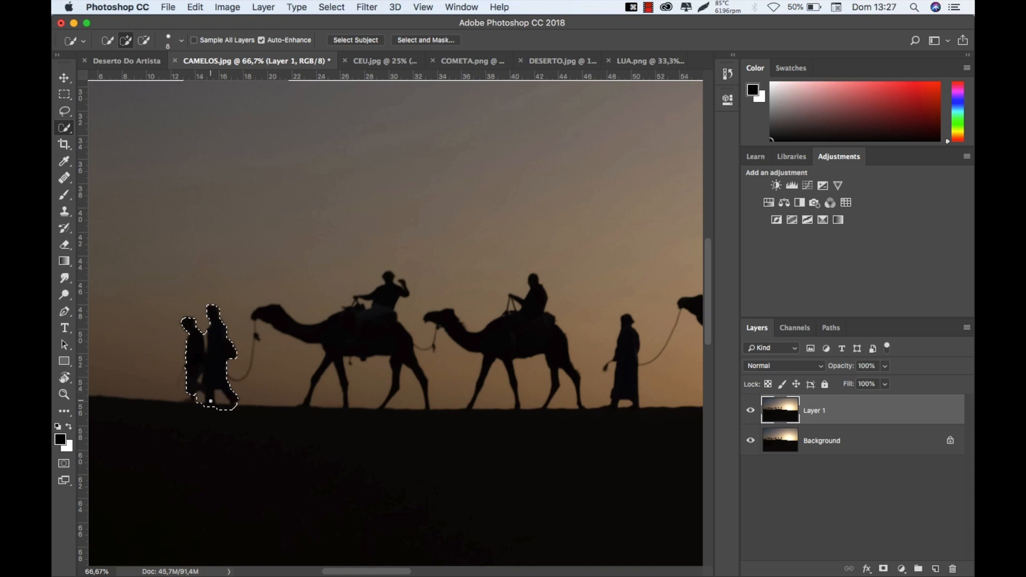
pyautogui.moveTo(195, 399); pyautogui.dragTo(186, 402)
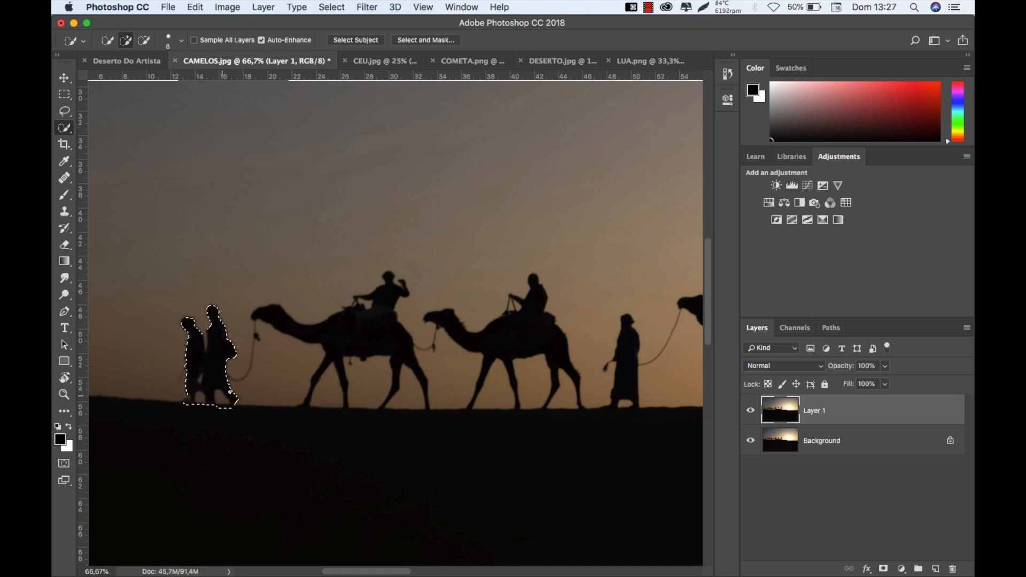
# Subtract the sky gaps between the two lead walkers' legs from the selection.
pyautogui.press('alt')
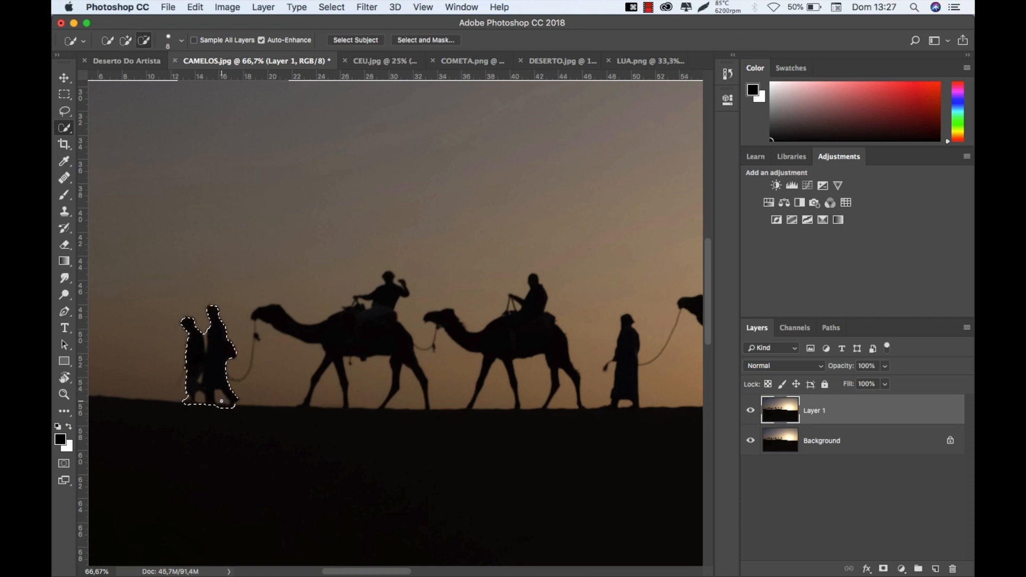
pyautogui.moveTo(220, 398); pyautogui.dragTo(232, 404)
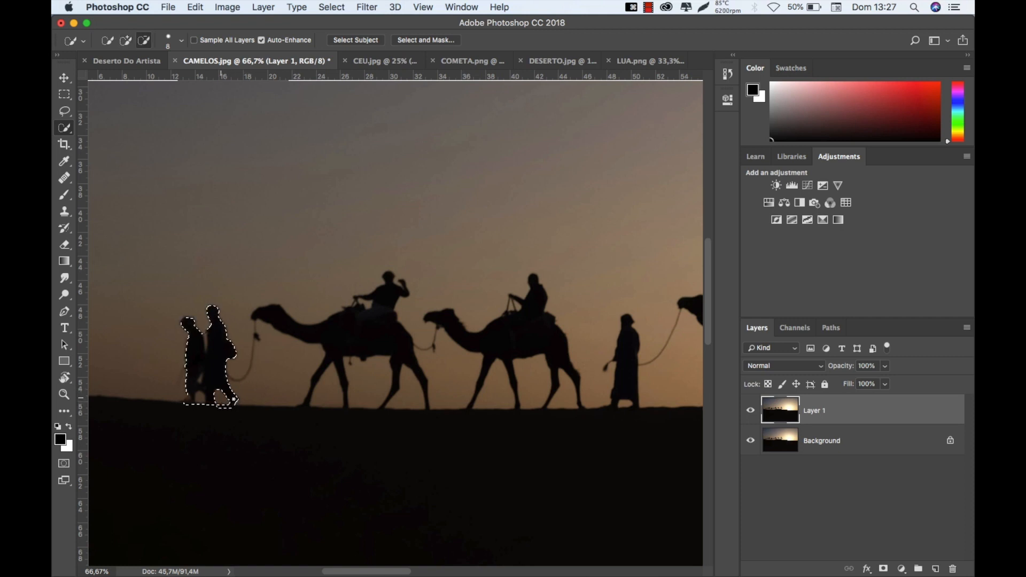
pyautogui.press('alt')
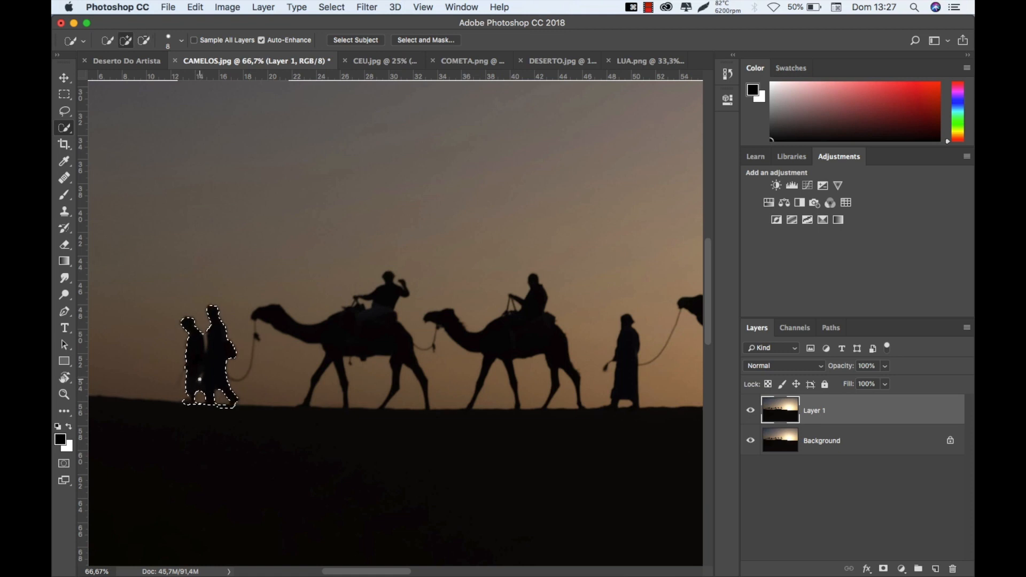
pyautogui.press('alt')
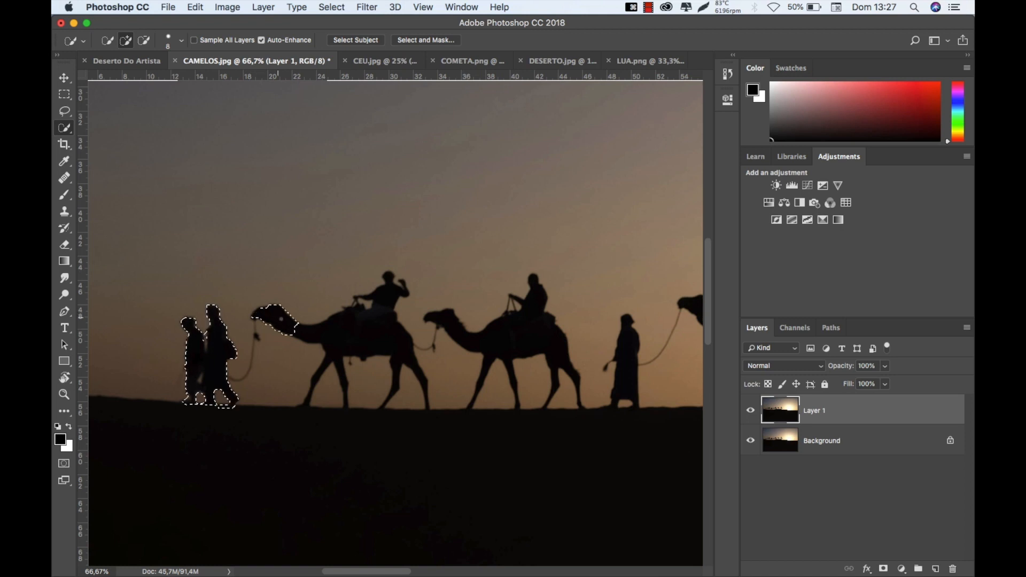
# Add the first camel with its rider and legs down to the dune line to the selection.
pyautogui.moveTo(293, 324); pyautogui.dragTo(346, 331)
pyautogui.moveTo(321, 381)
pyautogui.mouseDown()
pyautogui.moveTo(335, 368)
pyautogui.moveTo(350, 406)
pyautogui.moveTo(364, 388)
pyautogui.moveTo(405, 404)
pyautogui.moveTo(391, 407)
pyautogui.moveTo(428, 408)
pyautogui.mouseUp()
pyautogui.moveTo(321, 382); pyautogui.dragTo(297, 408)
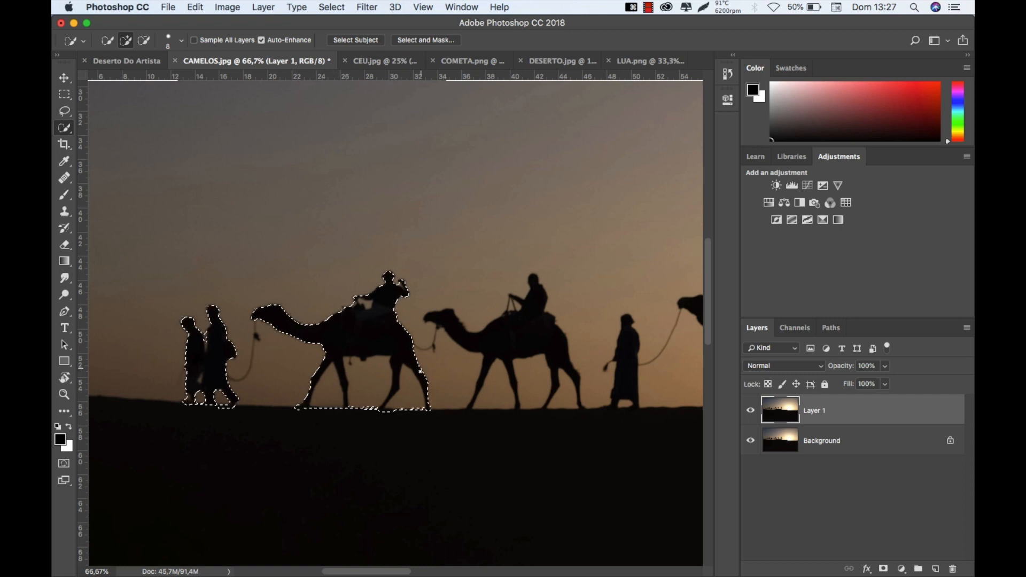
# Add the second camel, its rider and its legs down to the dune to the selection.
pyautogui.hscroll(4, 428, 351)
pyautogui.moveTo(423, 354); pyautogui.dragTo(350, 348)
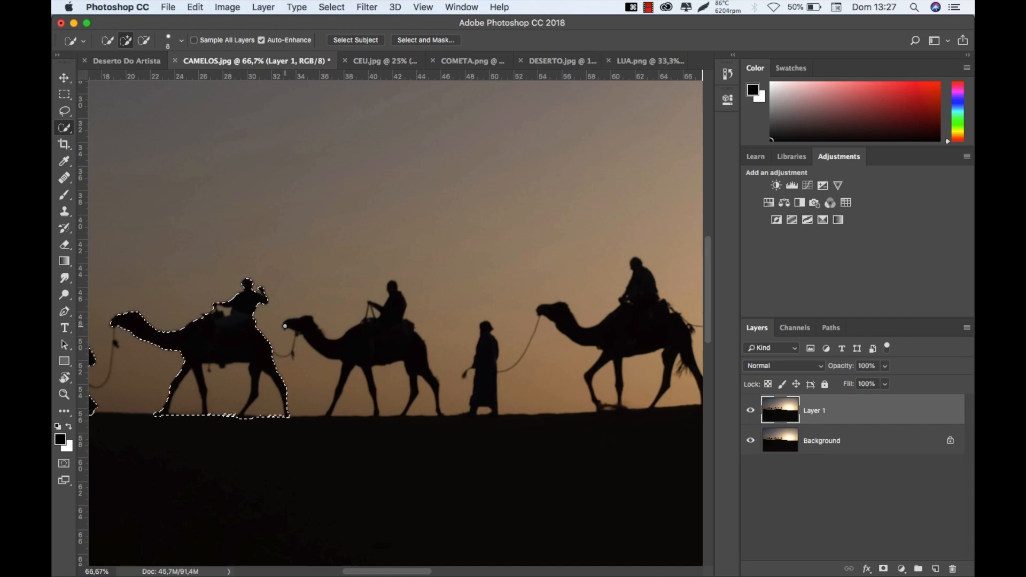
pyautogui.moveTo(322, 333); pyautogui.dragTo(336, 343)
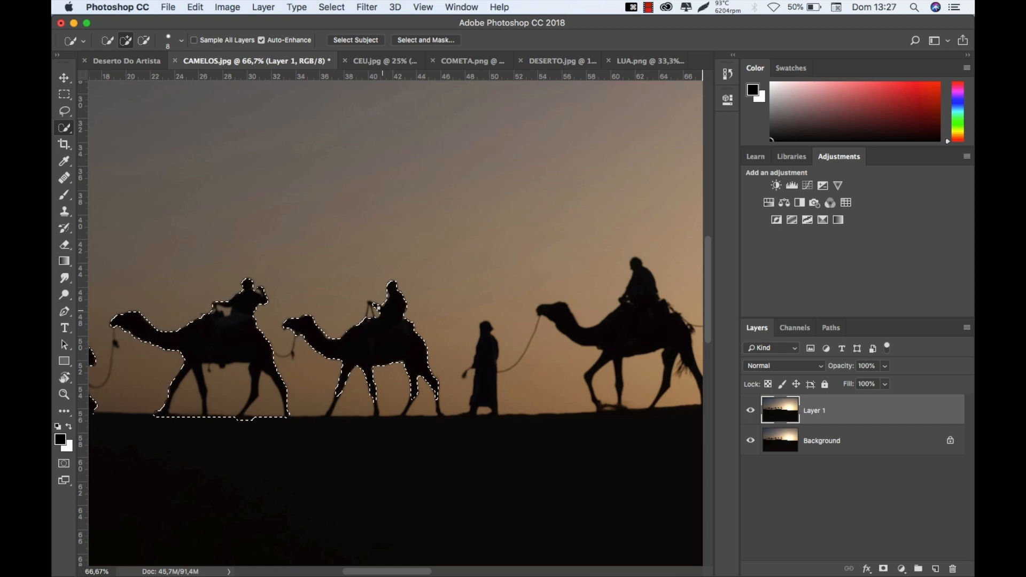
pyautogui.moveTo(370, 307); pyautogui.dragTo(385, 312)
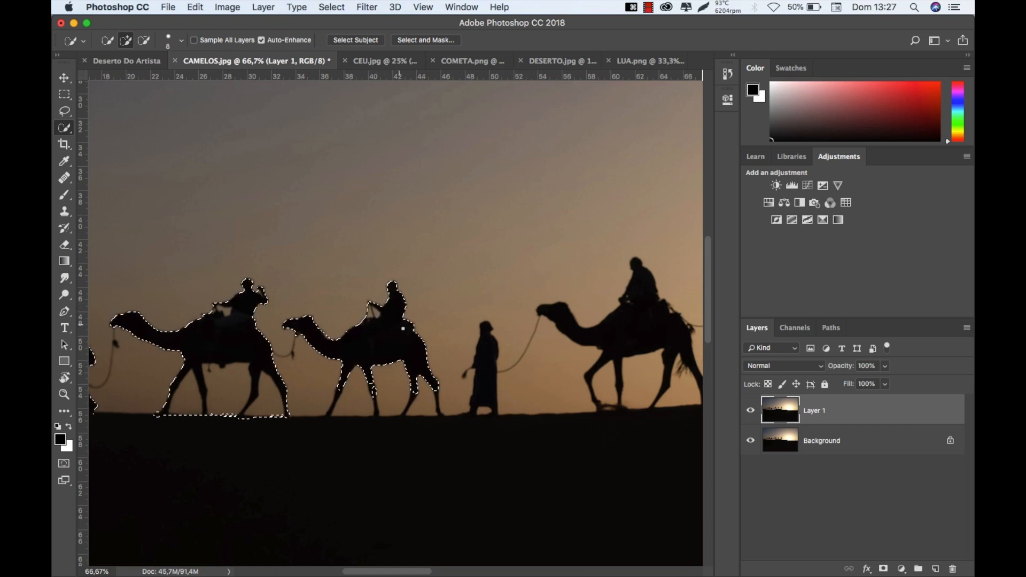
pyautogui.moveTo(410, 389)
pyautogui.mouseDown()
pyautogui.moveTo(401, 415)
pyautogui.moveTo(435, 389)
pyautogui.moveTo(444, 417)
pyautogui.moveTo(372, 401)
pyautogui.moveTo(371, 378)
pyautogui.moveTo(377, 418)
pyautogui.moveTo(361, 390)
pyautogui.moveTo(336, 403)
pyautogui.mouseUp()
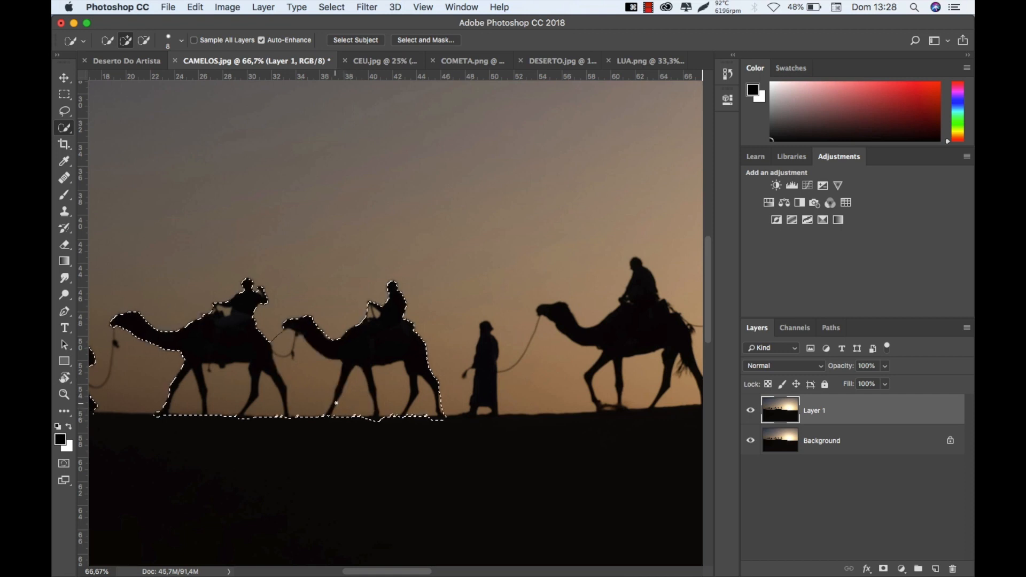
# Add the lone walker behind the second camel, including the feet, to the selection.
pyautogui.press('space')
pyautogui.moveTo(462, 365)
pyautogui.mouseDown()
pyautogui.moveTo(412, 339)
pyautogui.moveTo(285, 339)
pyautogui.mouseUp()
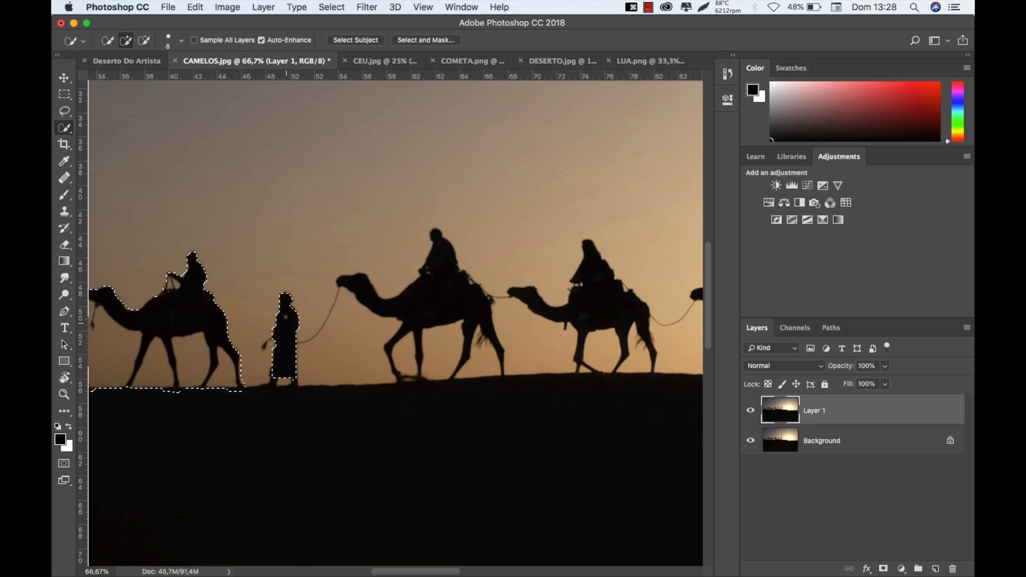
pyautogui.click(276, 382)
pyautogui.moveTo(272, 387)
pyautogui.mouseDown()
pyautogui.moveTo(288, 388)
pyautogui.moveTo(294, 376)
pyautogui.mouseUp()
# Add the third camel with its rider and all its legs to the selection.
pyautogui.press('space')
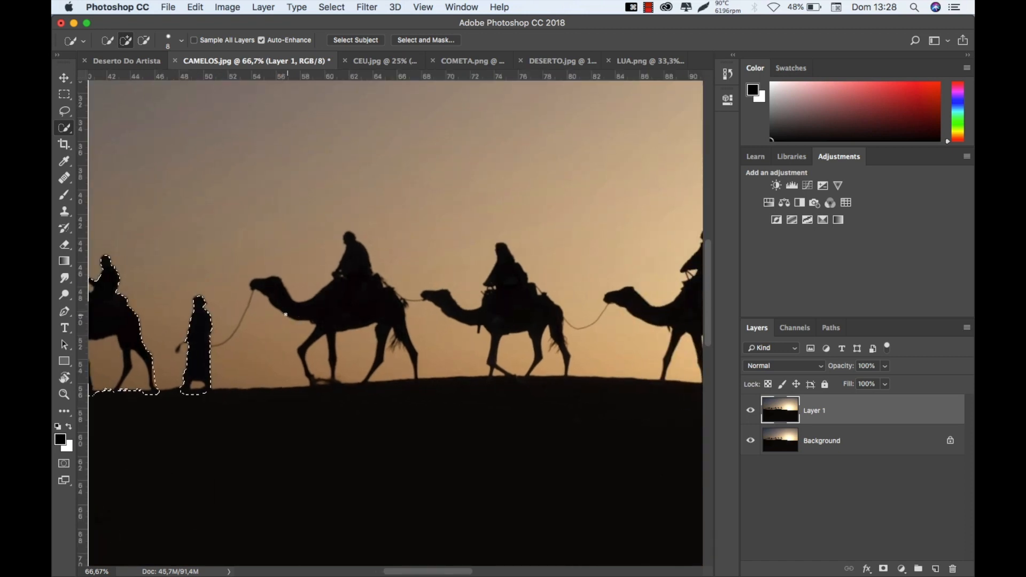
pyautogui.moveTo(286, 315)
pyautogui.mouseDown()
pyautogui.moveTo(281, 294)
pyautogui.moveTo(316, 383)
pyautogui.mouseUp()
pyautogui.moveTo(372, 373); pyautogui.dragTo(364, 383)
pyautogui.moveTo(415, 357); pyautogui.dragTo(416, 377)
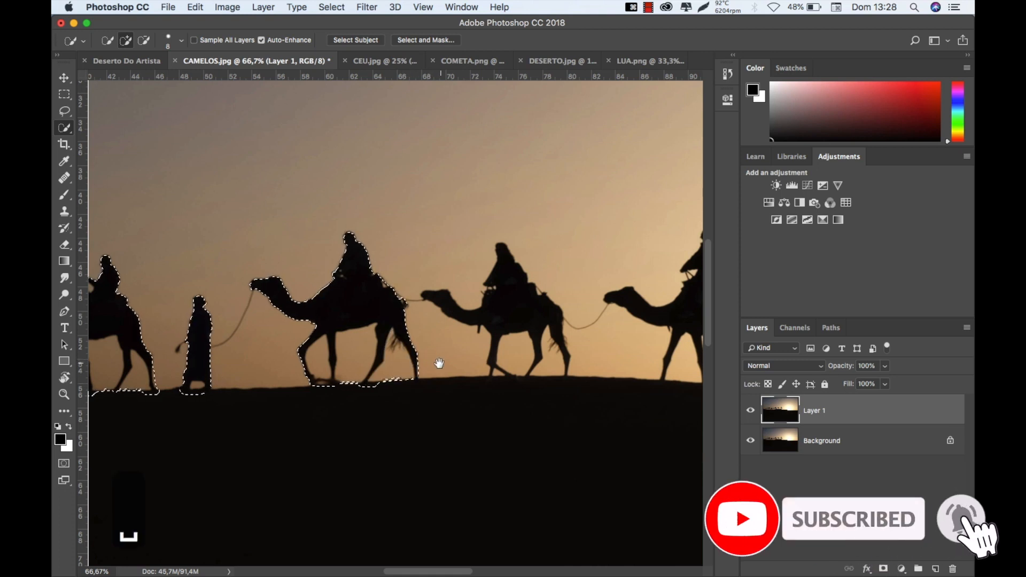
# Add the fourth camel and its rider, from head to hooves, to the selection.
pyautogui.hscroll(5, 435, 362)
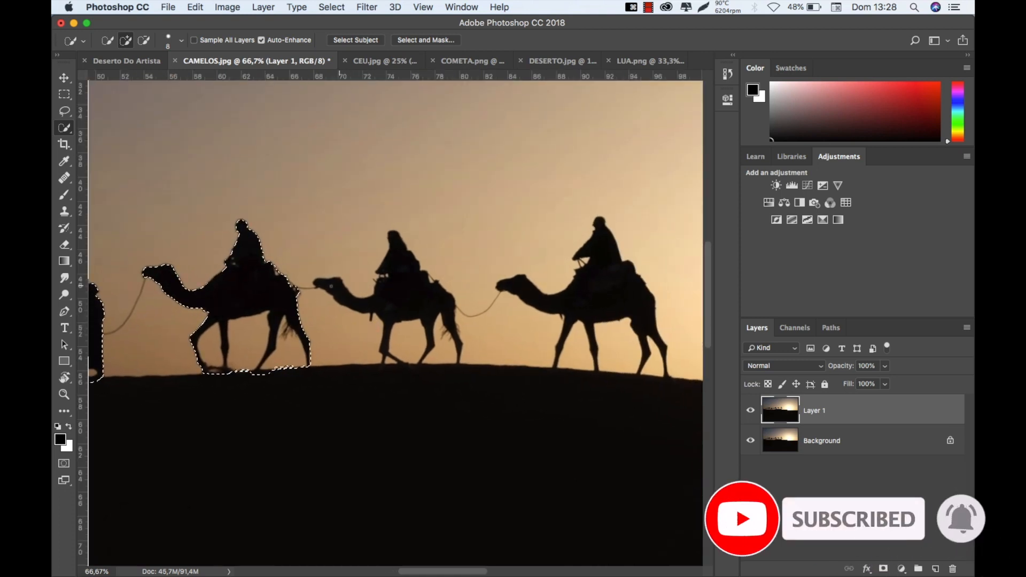
pyautogui.click(371, 309)
pyautogui.moveTo(372, 311)
pyautogui.mouseDown()
pyautogui.moveTo(399, 362)
pyautogui.moveTo(460, 363)
pyautogui.moveTo(456, 348)
pyautogui.moveTo(421, 348)
pyautogui.mouseUp()
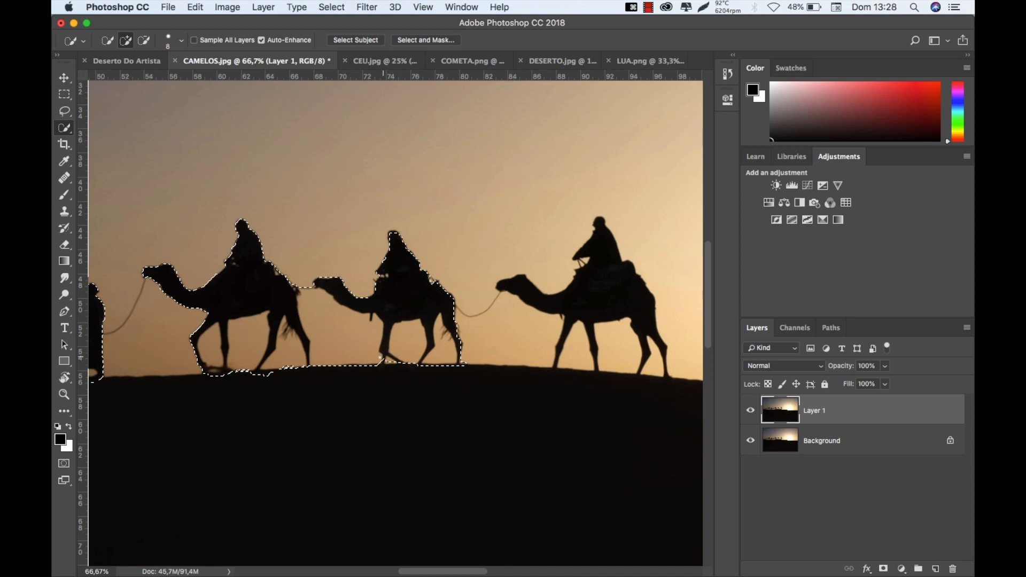
# Add the last camel of the caravan, with its rider and legs, to the selection.
pyautogui.press('space')
pyautogui.moveTo(409, 330); pyautogui.dragTo(264, 331)
pyautogui.moveTo(363, 286); pyautogui.dragTo(435, 262)
pyautogui.moveTo(416, 363); pyautogui.dragTo(514, 363)
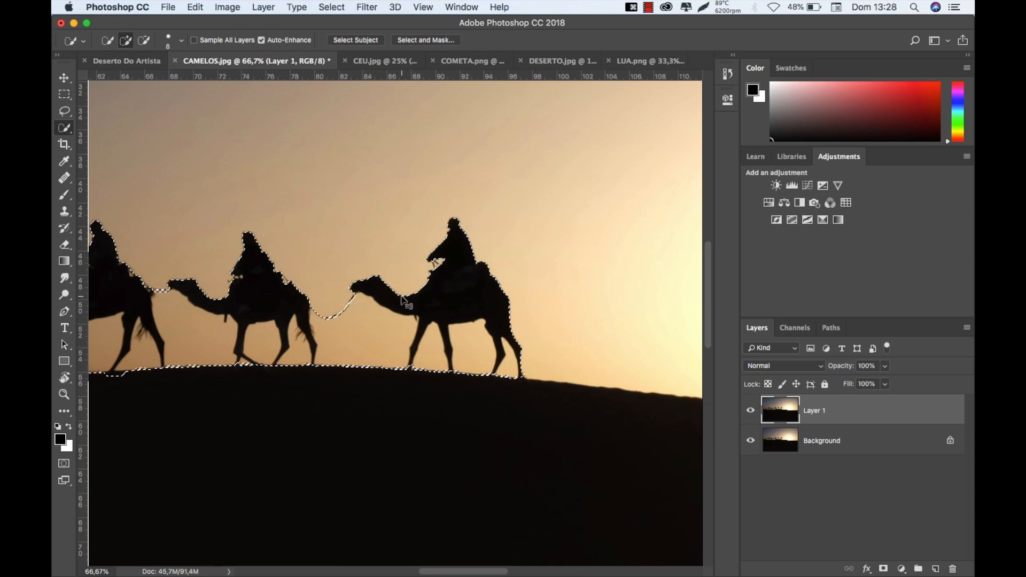
# Subtract the sky and lead ropes between the third, fourth and last camels from the selection.
pyautogui.press('super+minus')
pyautogui.press('super+minus')
pyautogui.press('super+minus')
pyautogui.press('super+minus')
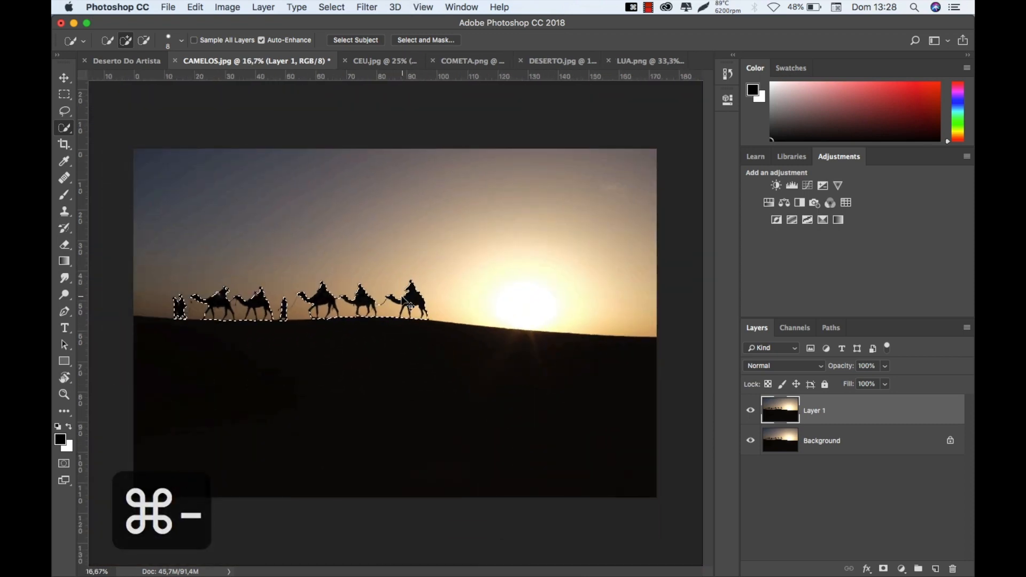
pyautogui.press('super+equal')
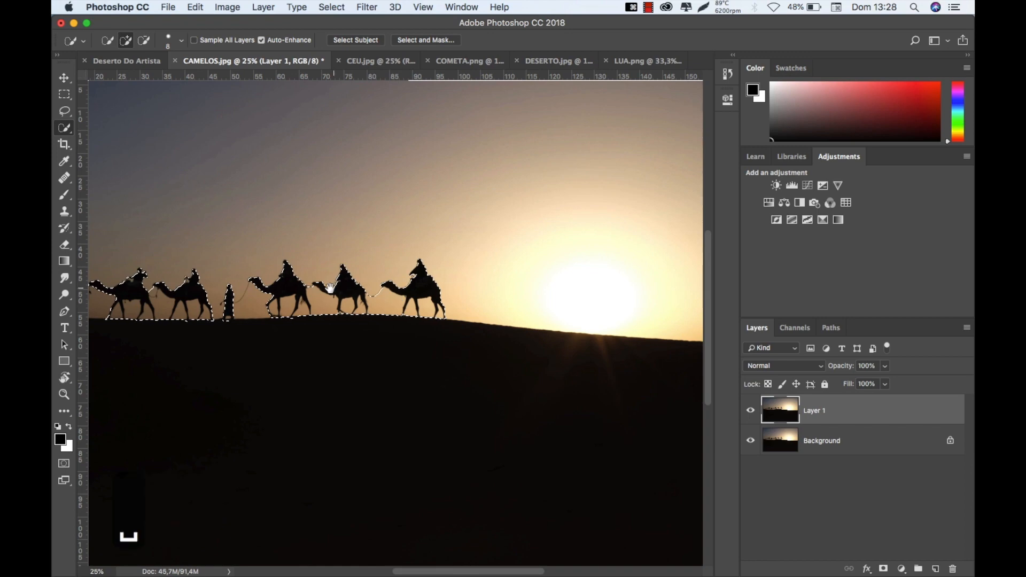
pyautogui.moveTo(323, 304); pyautogui.dragTo(399, 323)
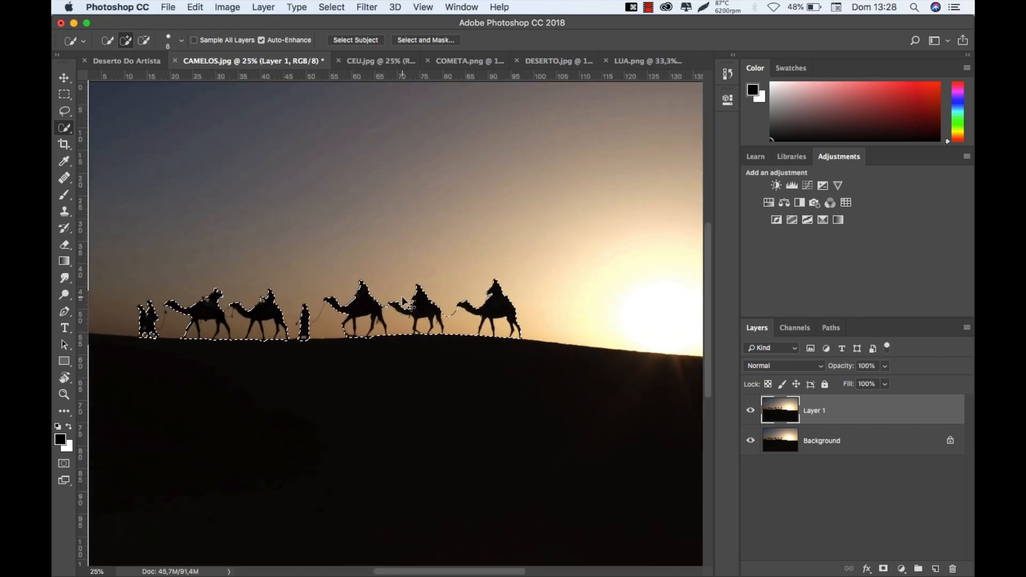
pyautogui.press('super+equal')
pyautogui.press('super+equal')
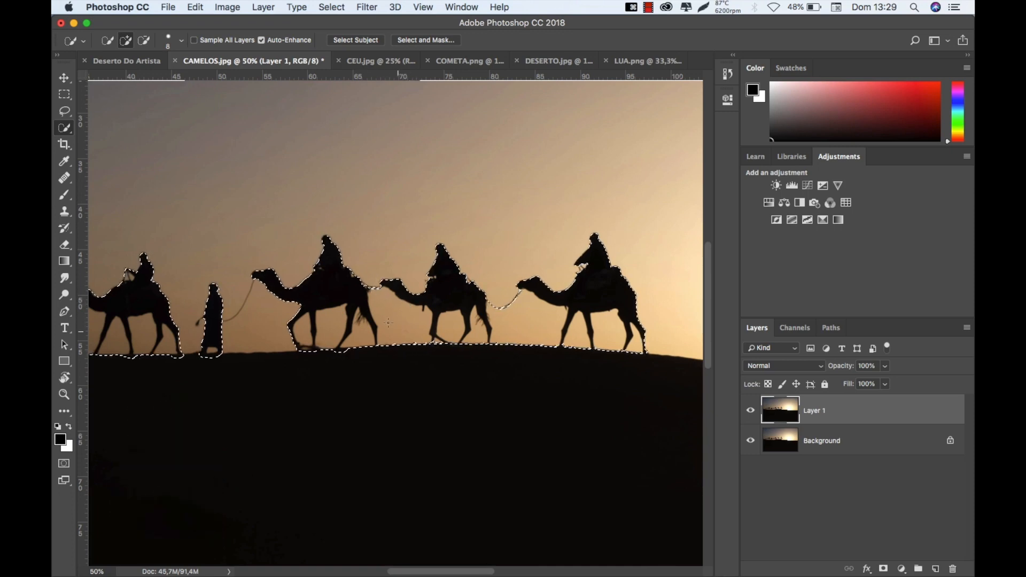
pyautogui.press('alt')
pyautogui.keyDown('alt'); pyautogui.click(385, 310); pyautogui.keyUp('alt')
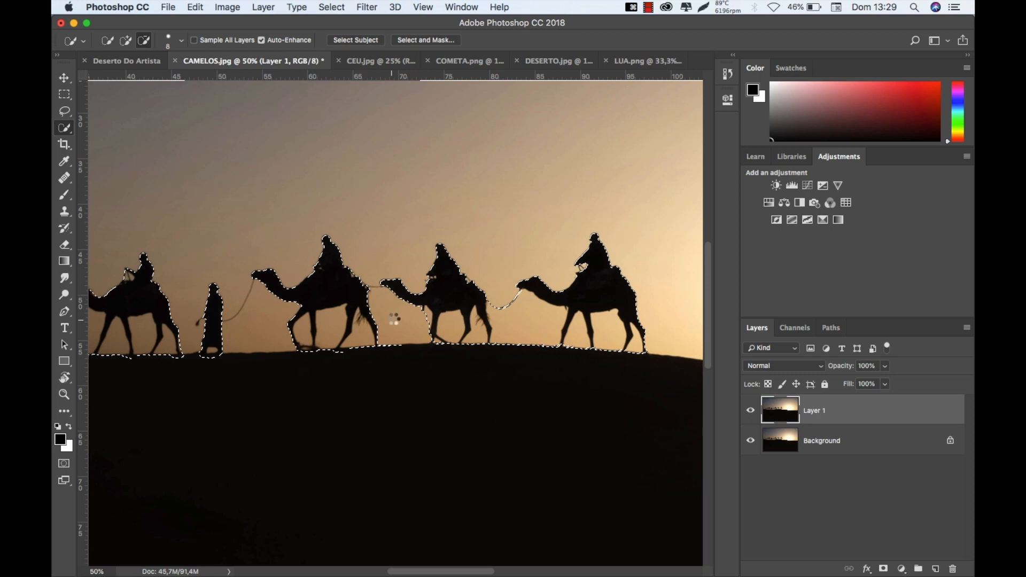
pyautogui.press('alt')
pyautogui.keyDown('alt'); pyautogui.click(500, 300); pyautogui.keyUp('alt')
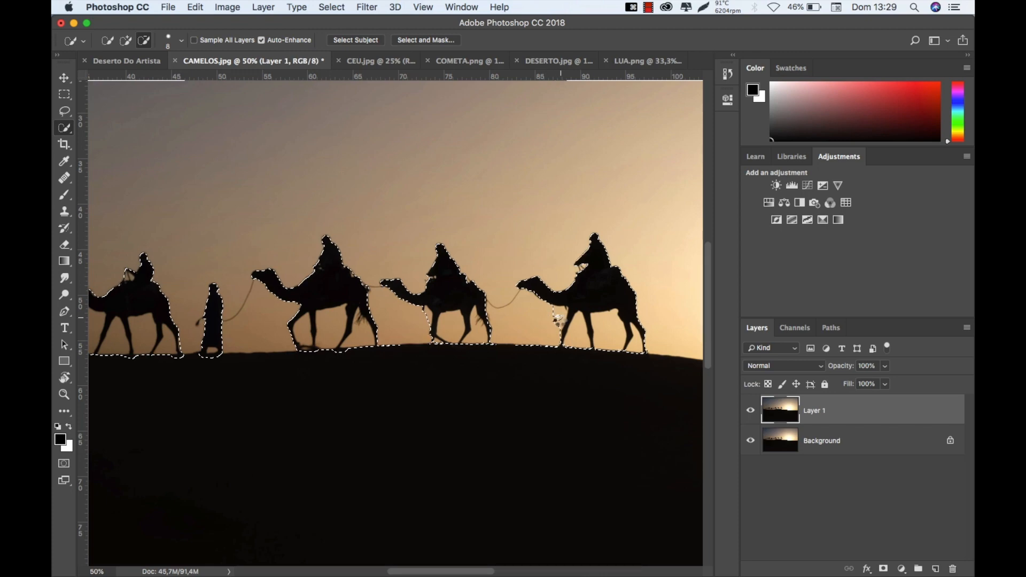
pyautogui.keyDown('alt'); pyautogui.click(559, 322); pyautogui.keyUp('alt')
# Subtract the remaining sky in front of the last camel's front leg from the selection, working at 100% zoom.
pyautogui.press('super+equal')
pyautogui.press('super+equal')
pyautogui.press('super+equal')
pyautogui.press('super+equal')
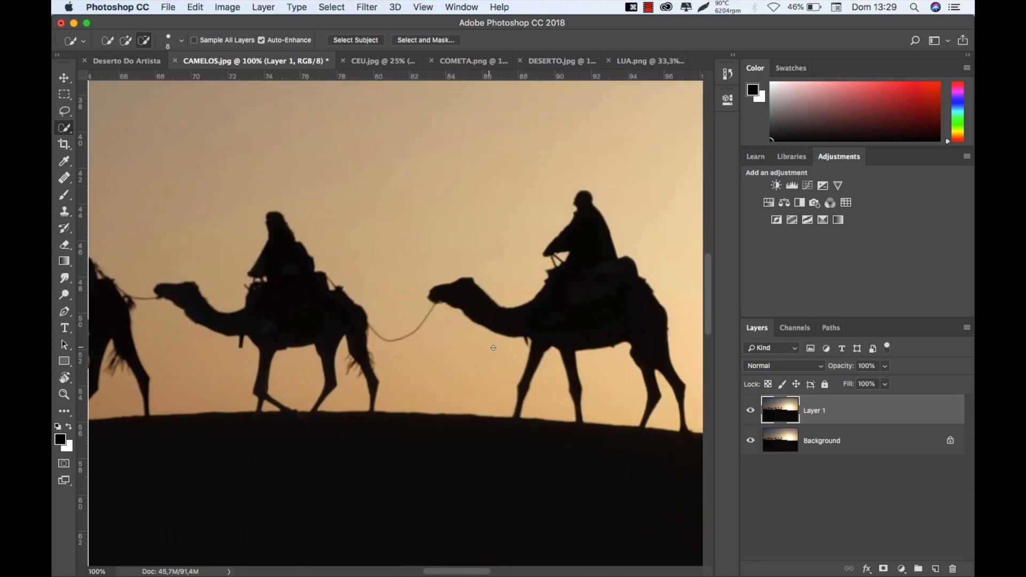
pyautogui.moveTo(517, 347); pyautogui.dragTo(509, 396)
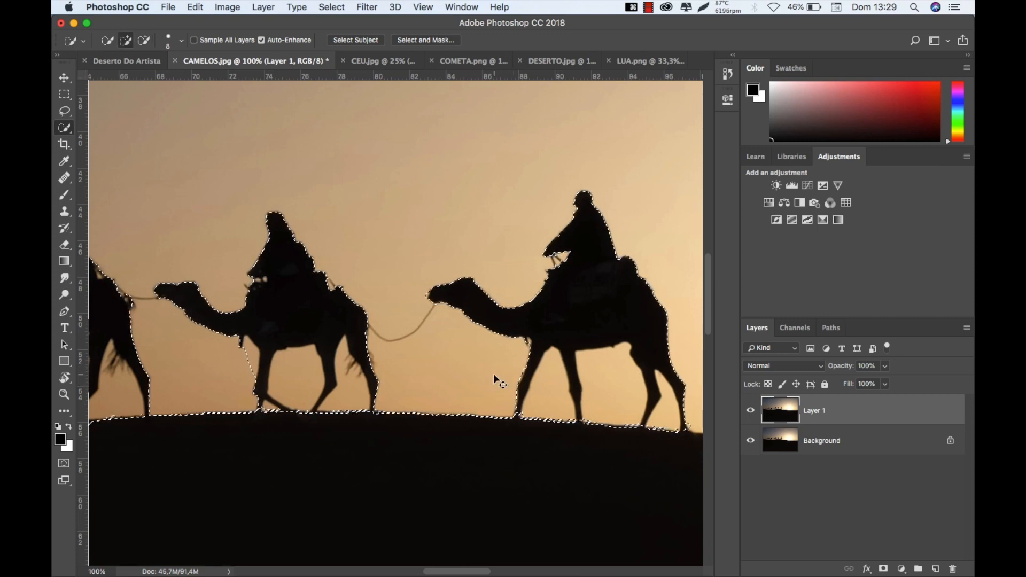
# Add a layer mask to Layer 1 from the caravan selection.
pyautogui.press('super+minus')
pyautogui.press('super+minus')
pyautogui.press('super+minus')
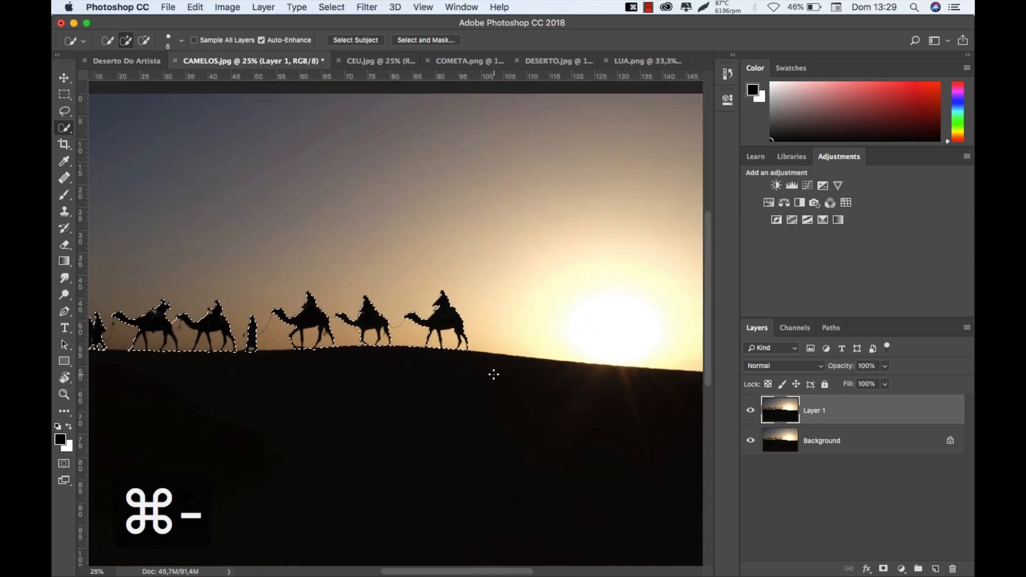
pyautogui.press('space')
pyautogui.moveTo(383, 408); pyautogui.dragTo(457, 413)
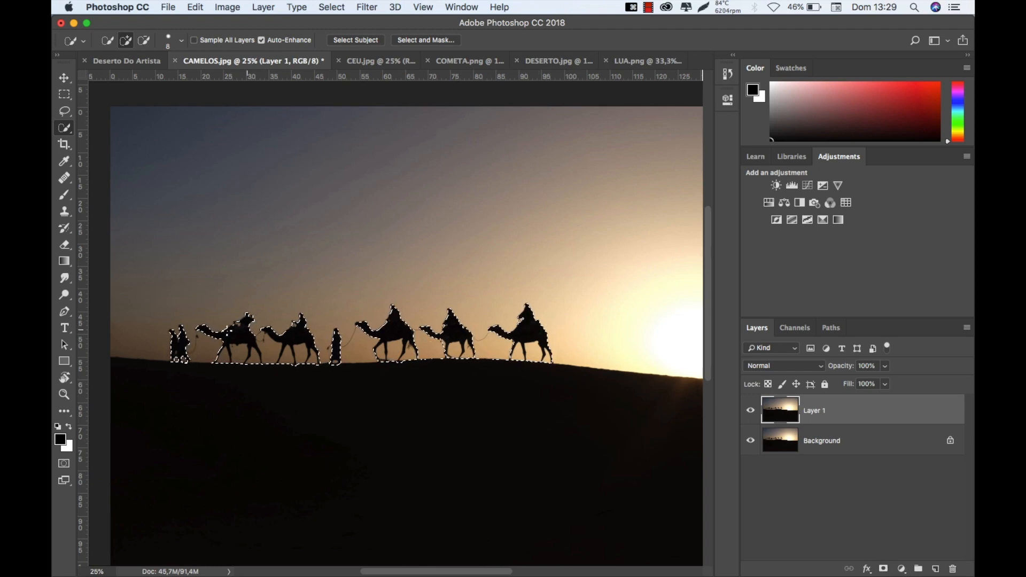
pyautogui.click(884, 569)
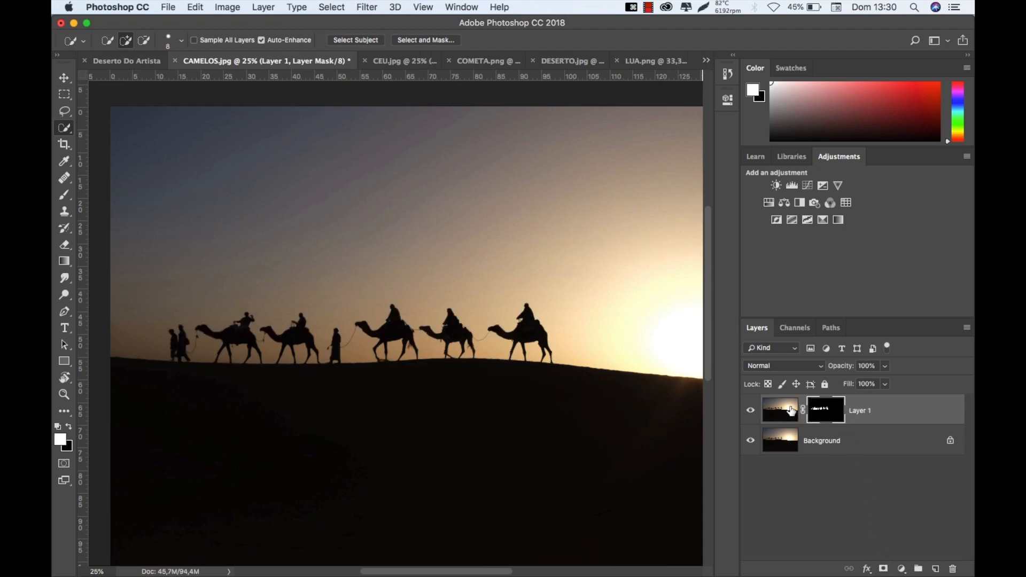
# Toggle the Background layer's visibility to compare the masked caravan with the original photo, leaving Background hidden.
pyautogui.click(751, 441)
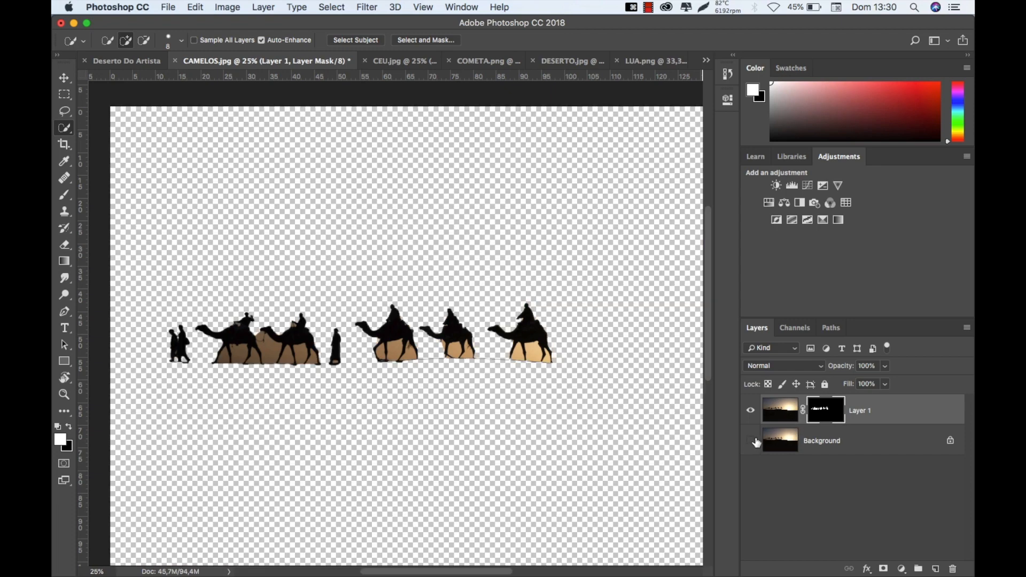
pyautogui.click(751, 441)
pyautogui.click(751, 441)
pyautogui.click(752, 441)
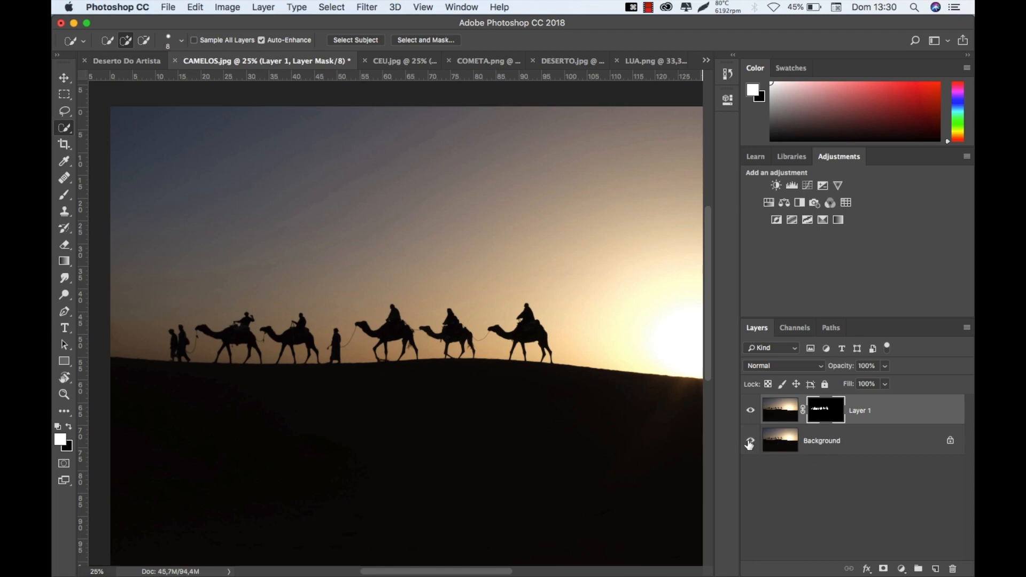
pyautogui.click(751, 441)
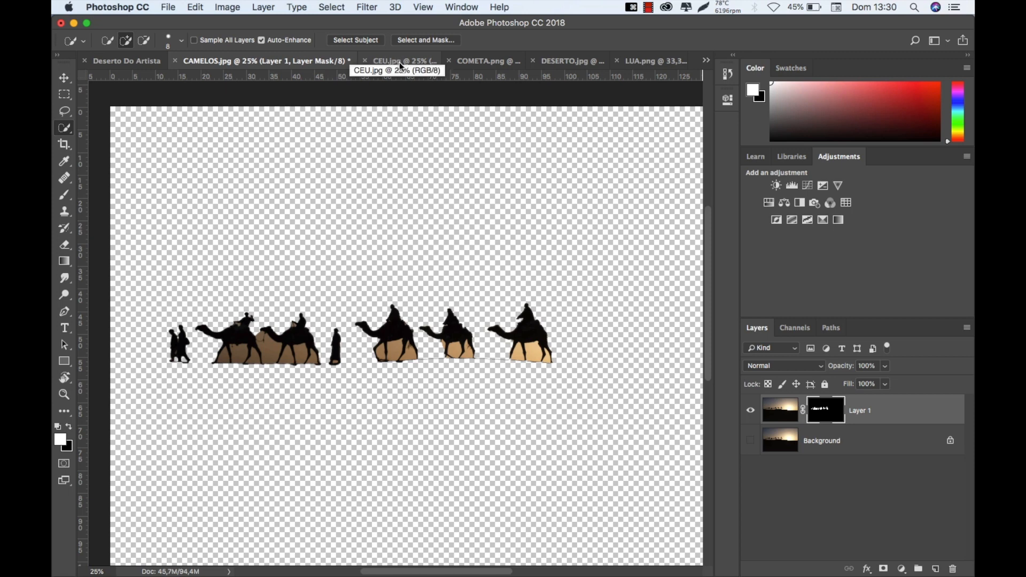
# Select all the dunes in DESERTO.jpg with Quick Selection and add a layer mask that hides the sky.
pyautogui.click(554, 65)
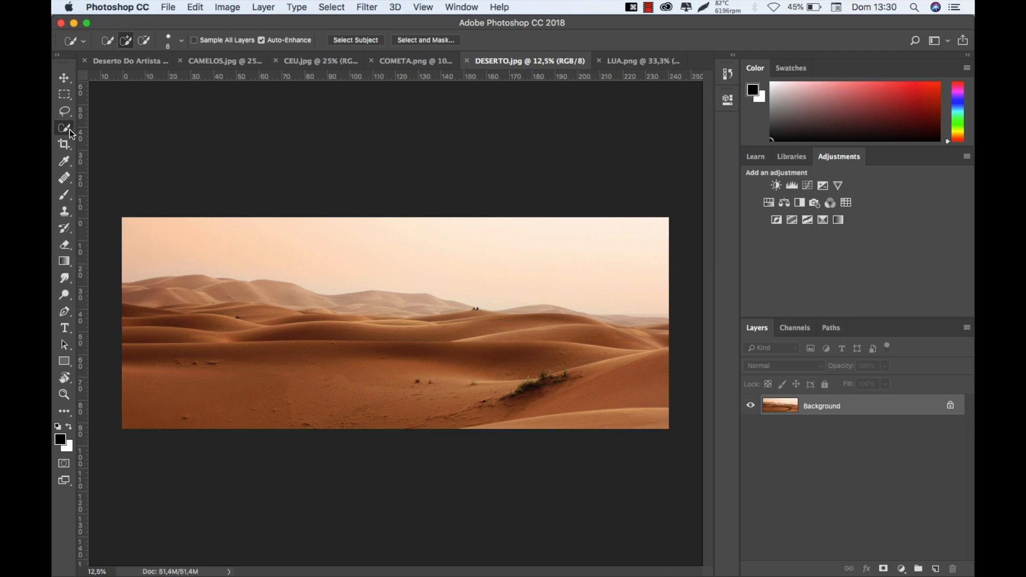
pyautogui.moveTo(137, 423)
pyautogui.mouseDown()
pyautogui.moveTo(162, 374)
pyautogui.moveTo(477, 386)
pyautogui.mouseUp()
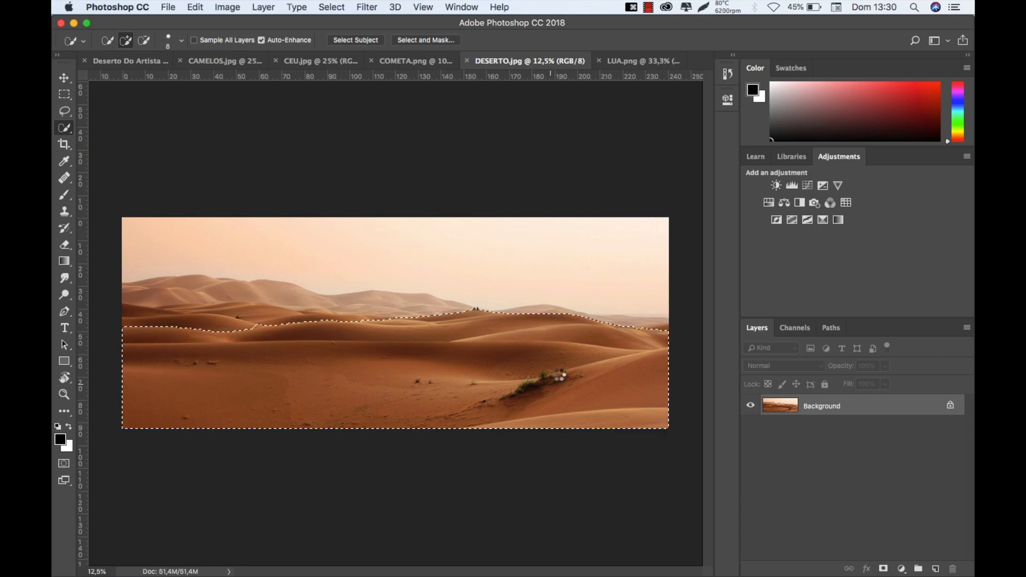
pyautogui.moveTo(276, 316)
pyautogui.mouseDown()
pyautogui.moveTo(205, 308)
pyautogui.moveTo(305, 290)
pyautogui.moveTo(438, 288)
pyautogui.moveTo(553, 305)
pyautogui.moveTo(520, 316)
pyautogui.moveTo(518, 308)
pyautogui.moveTo(654, 331)
pyautogui.mouseUp()
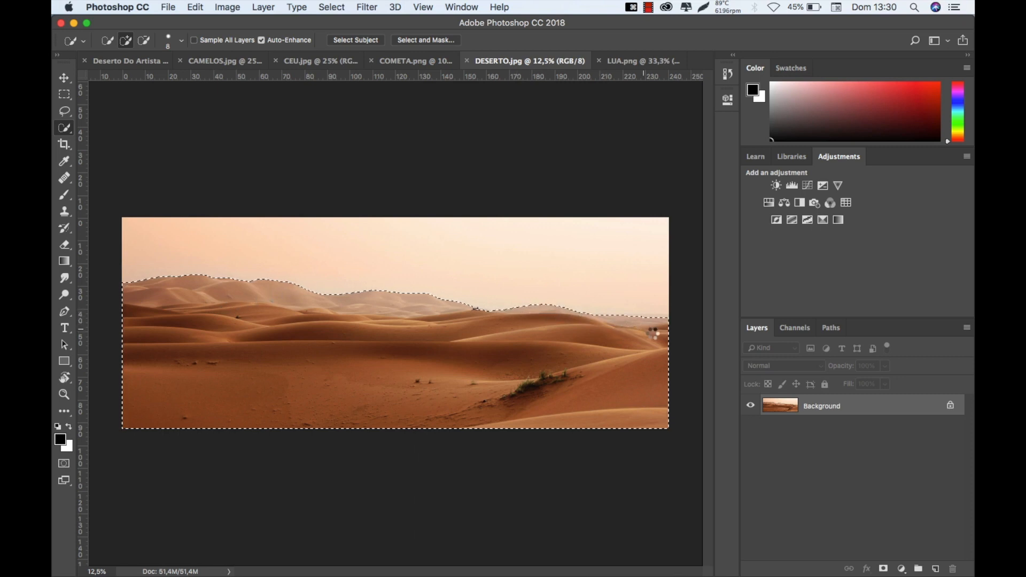
pyautogui.click(883, 570)
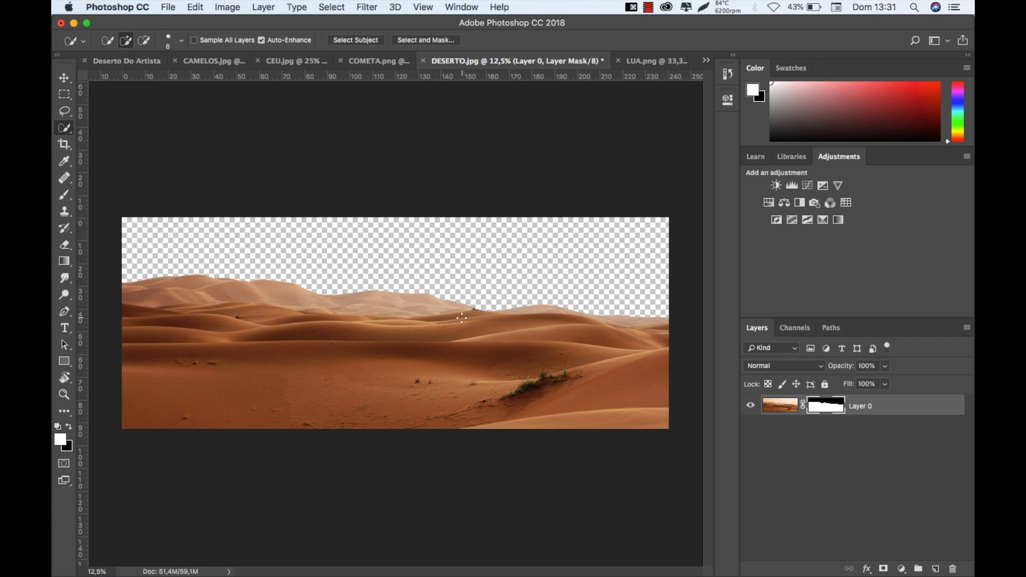
# Move the masked desert layer from DESERTO.jpg into the Deserto Do Artista document.
pyautogui.press('v')
pyautogui.moveTo(460, 358); pyautogui.dragTo(137, 65)
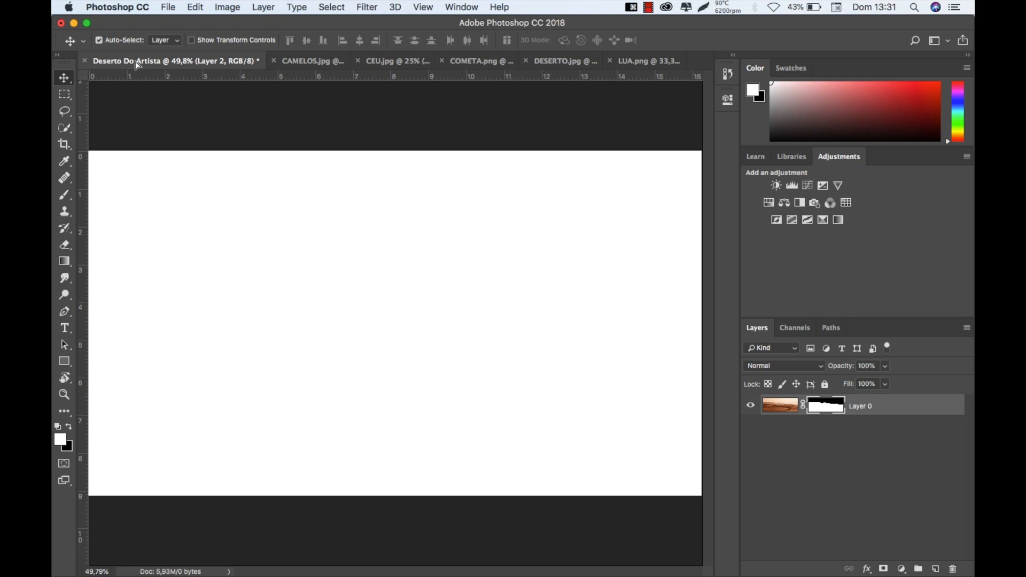
pyautogui.moveTo(140, 66); pyautogui.dragTo(194, 111)
pyautogui.moveTo(328, 331); pyautogui.dragTo(382, 398)
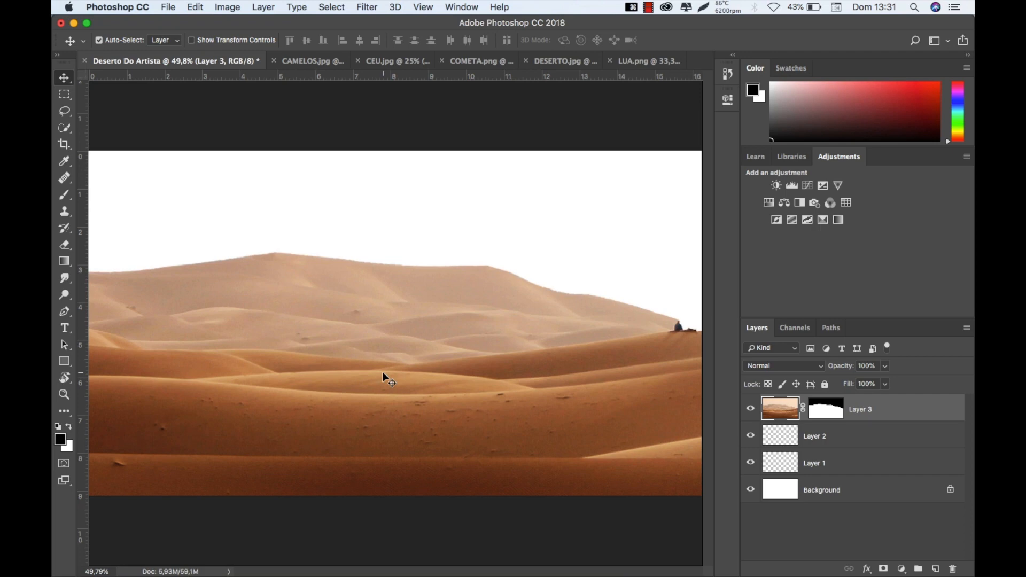
# Scale the desert layer down proportionally around its centre to about 32% with Free Transform.
pyautogui.press('super+minus')
pyautogui.press('super+minus')
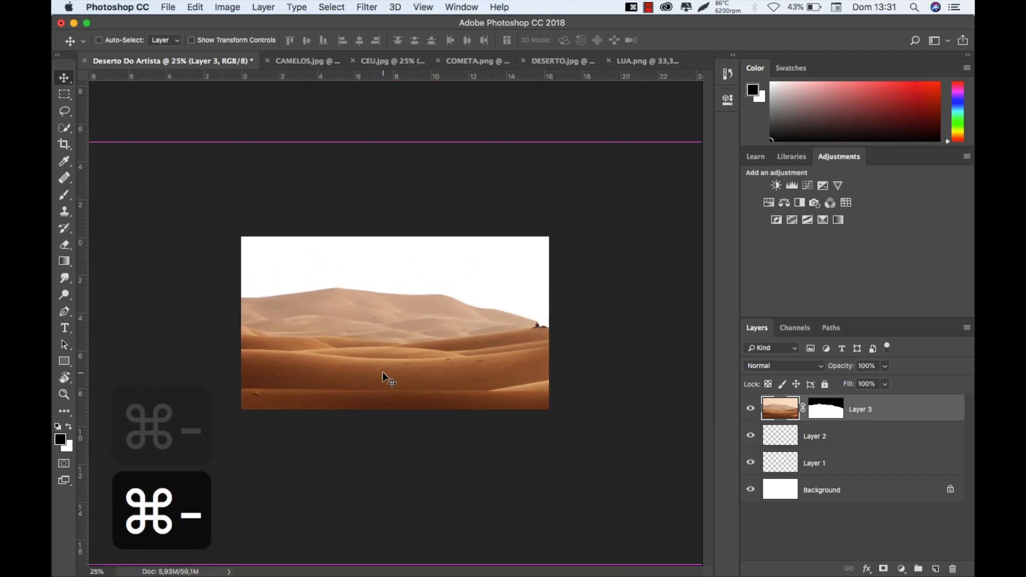
pyautogui.press('super+minus')
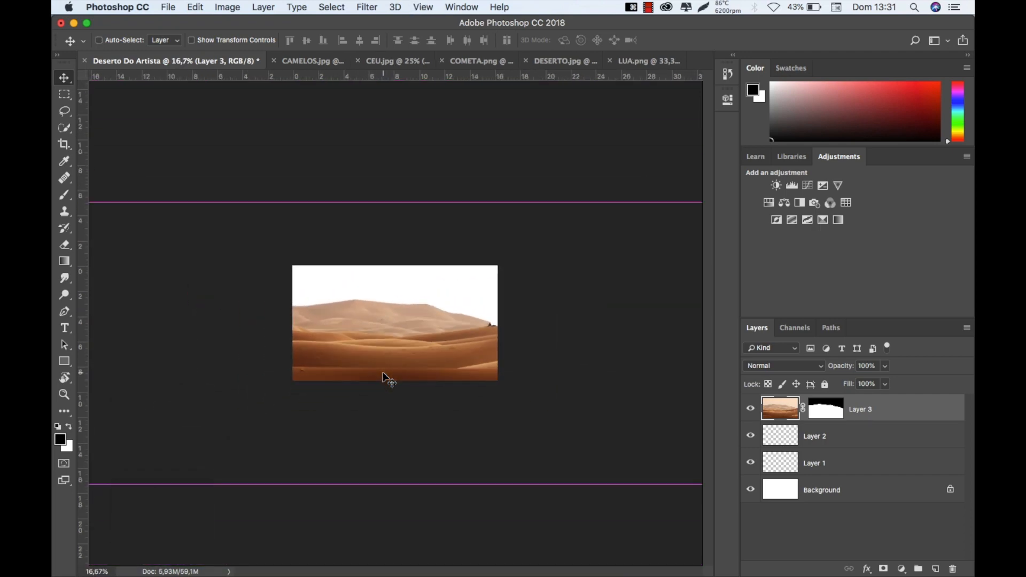
pyautogui.press('super+t')
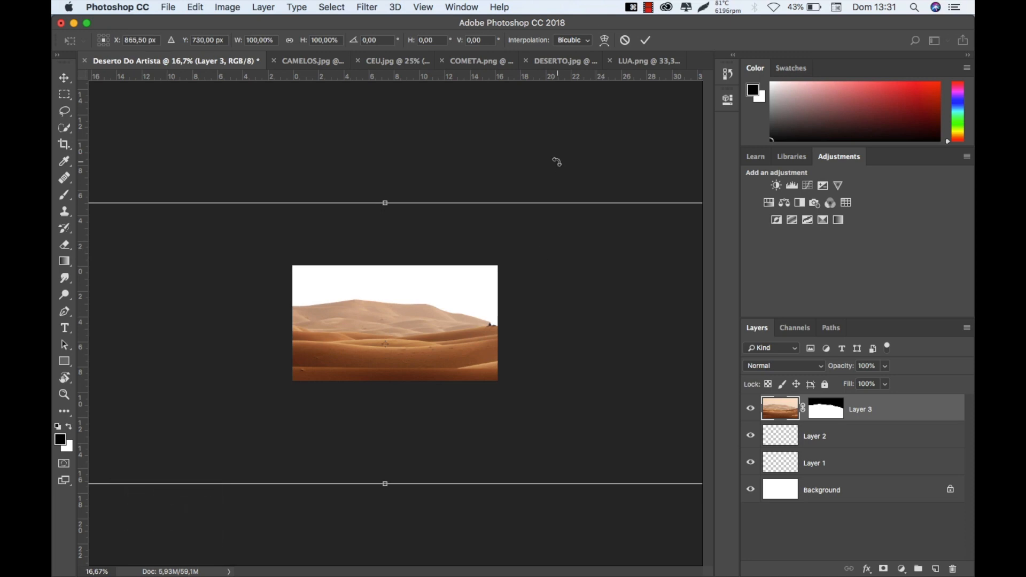
pyautogui.press('super+minus')
pyautogui.press('super+minus')
pyautogui.press('super+equal')
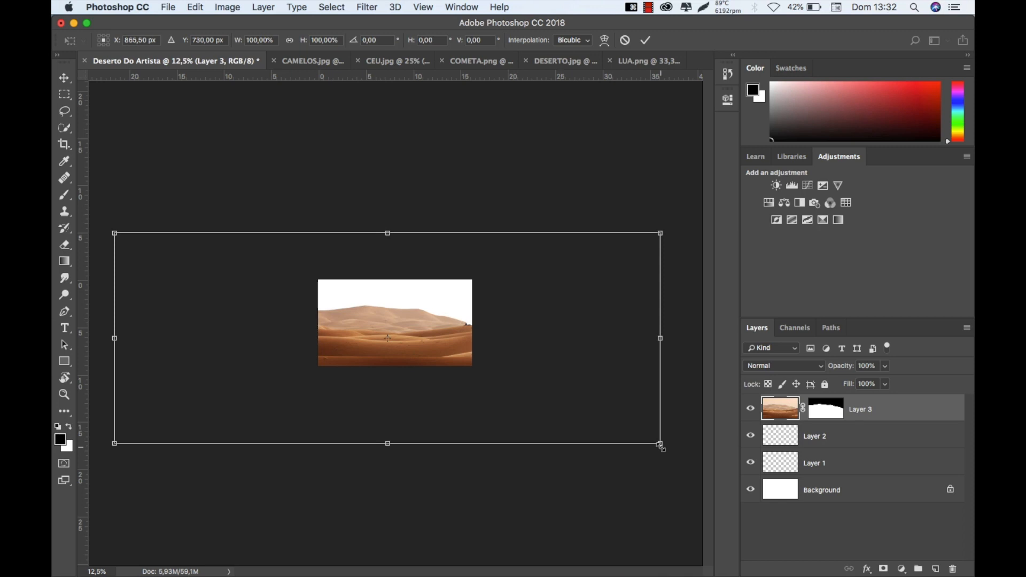
pyautogui.moveTo(661, 447); pyautogui.dragTo(488, 344)
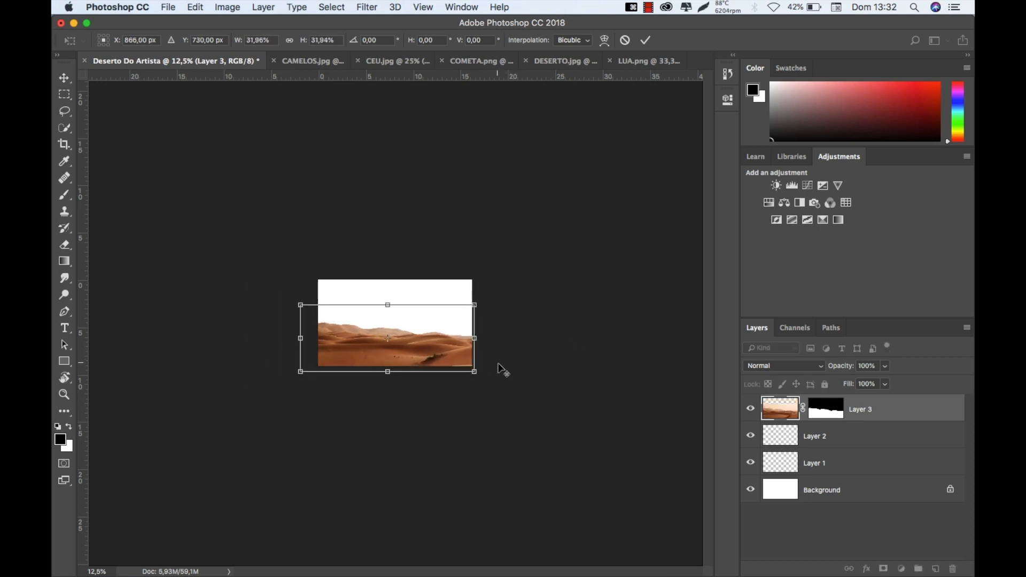
pyautogui.press('Return')
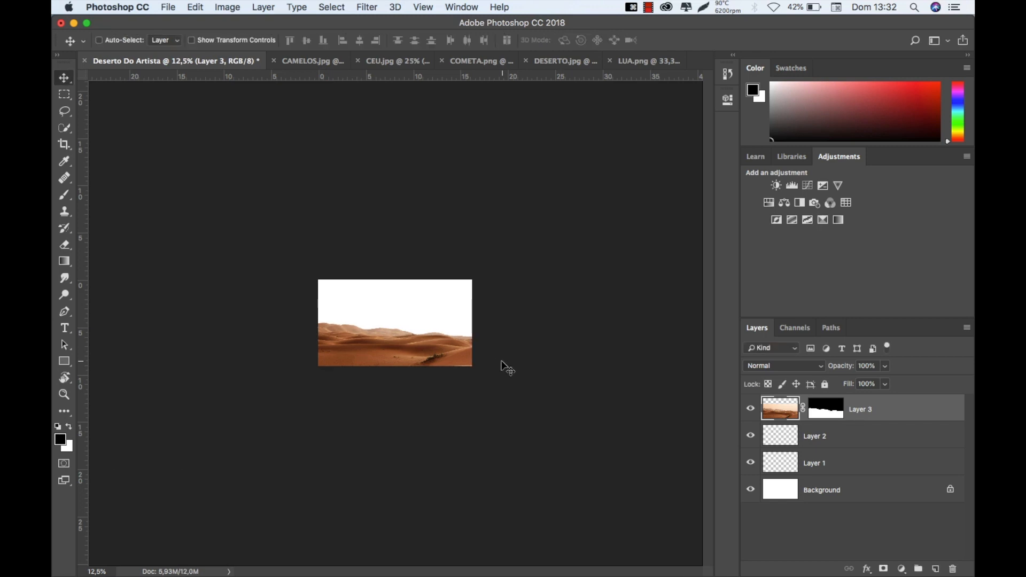
# Scale the desert layer down further to about 92% so it fits the canvas width and bottom edge.
pyautogui.press('super+0')
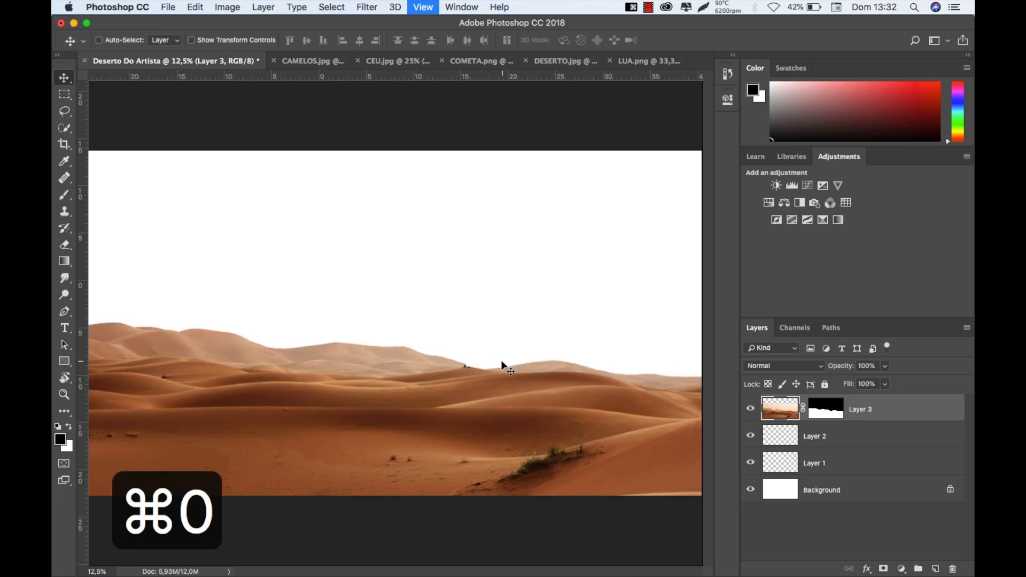
pyautogui.press('super+minus')
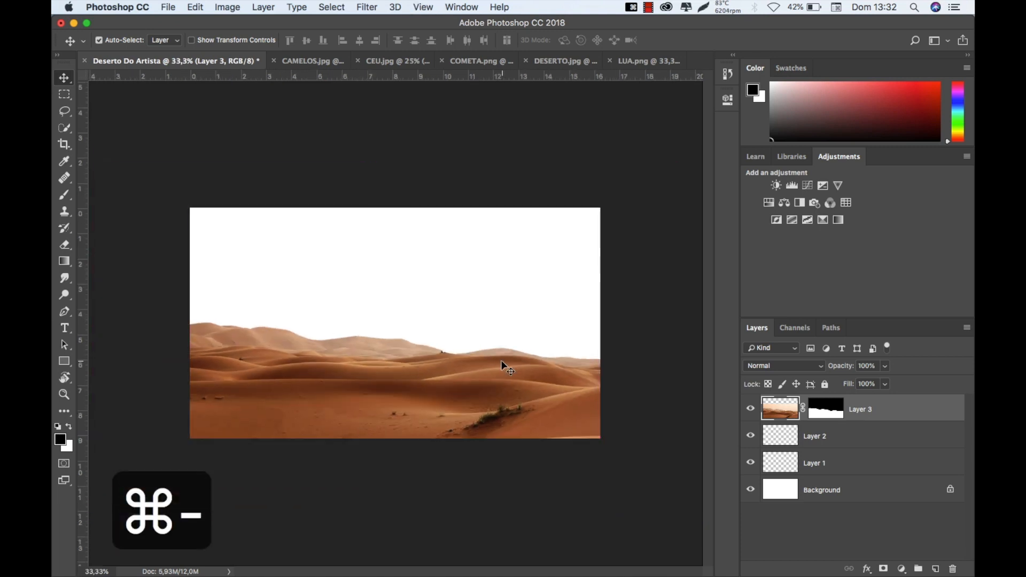
pyautogui.press('super+t')
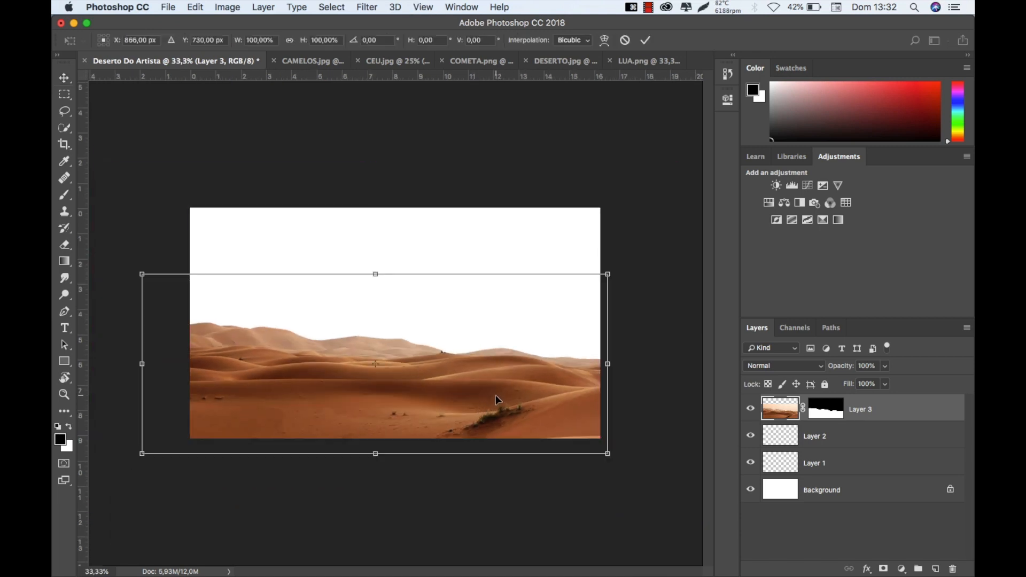
pyautogui.moveTo(139, 454); pyautogui.dragTo(172, 422)
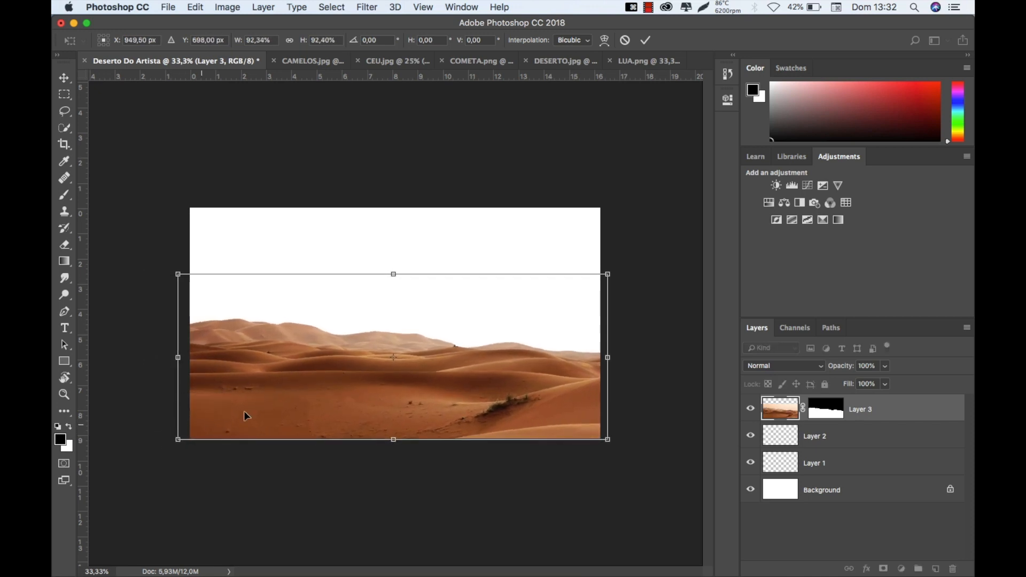
pyautogui.moveTo(608, 439); pyautogui.dragTo(608, 440)
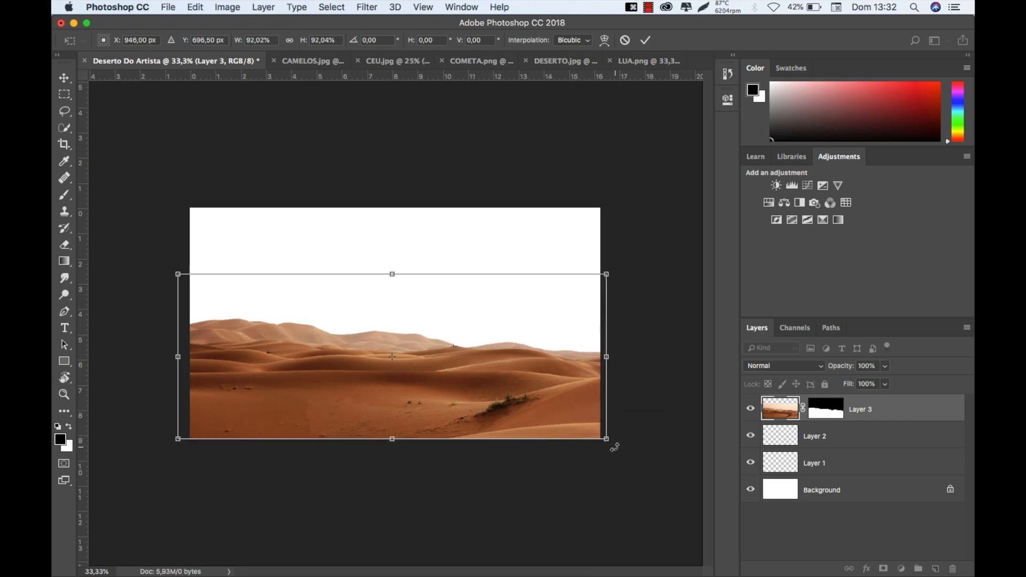
# Nudge the desert layer horizontally to X 958 px and apply the transform.
pyautogui.press('Right')
pyautogui.press('Right')
pyautogui.press('Right')
pyautogui.press('Right')
pyautogui.press('Right')
pyautogui.press('Right')
pyautogui.press('Right')
pyautogui.press('Right')
pyautogui.press('Right')
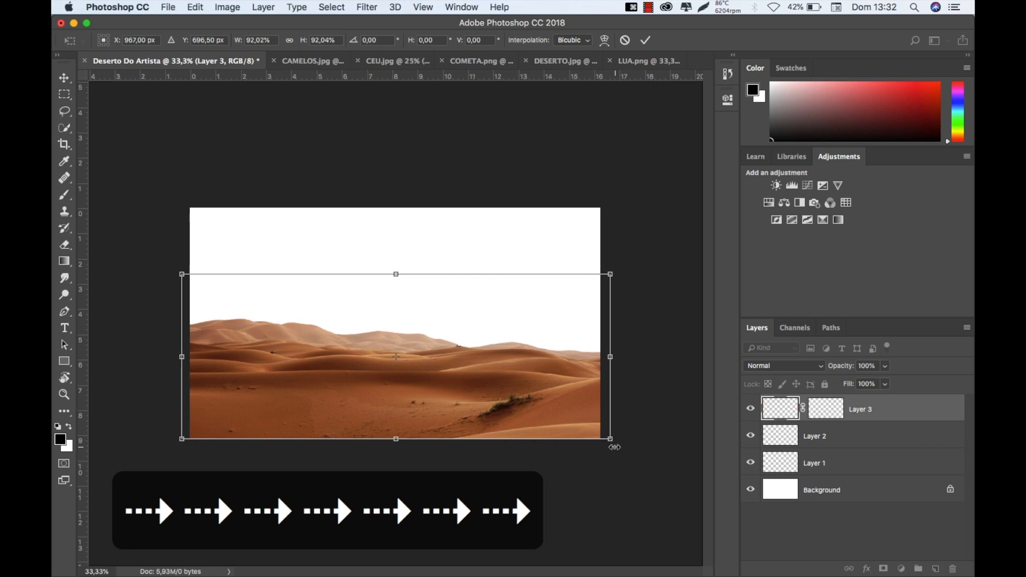
pyautogui.press('Right')
pyautogui.press('Right')
pyautogui.press('Right')
pyautogui.press('Left')
pyautogui.press('Left')
pyautogui.press('Left')
pyautogui.press('Left')
pyautogui.press('Left')
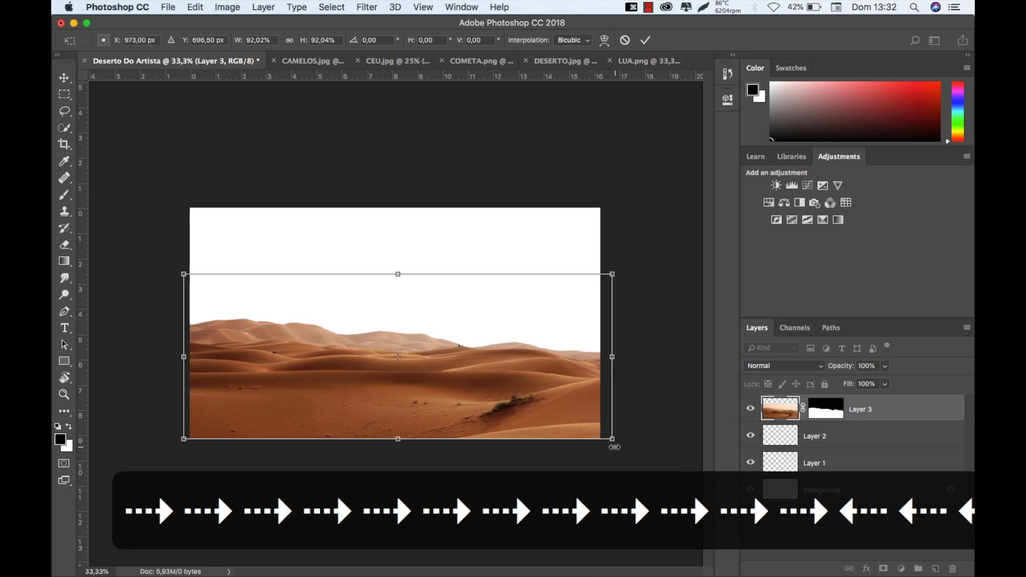
pyautogui.press('Left')
pyautogui.press('Left')
pyautogui.press('Left')
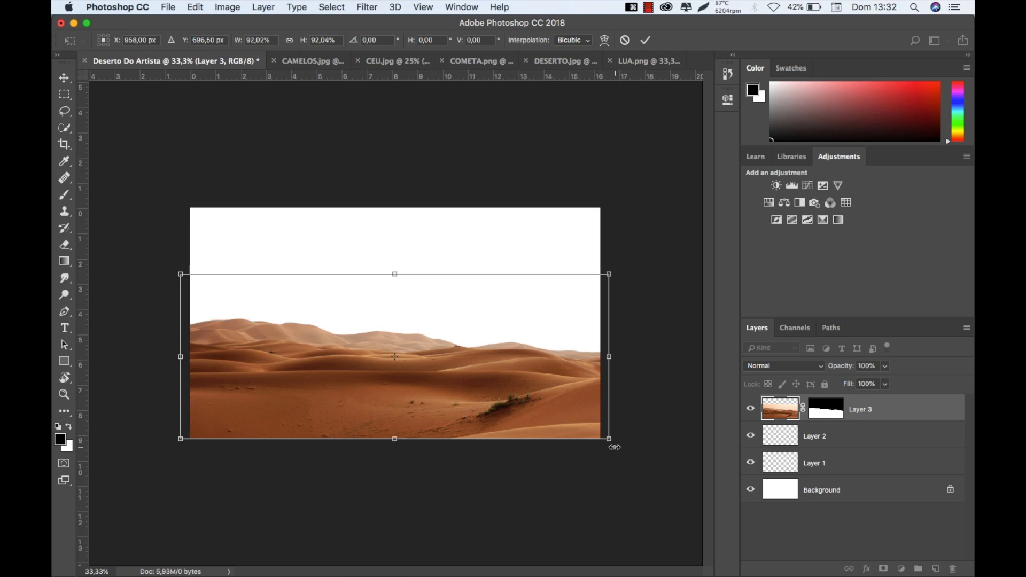
pyautogui.press('Return')
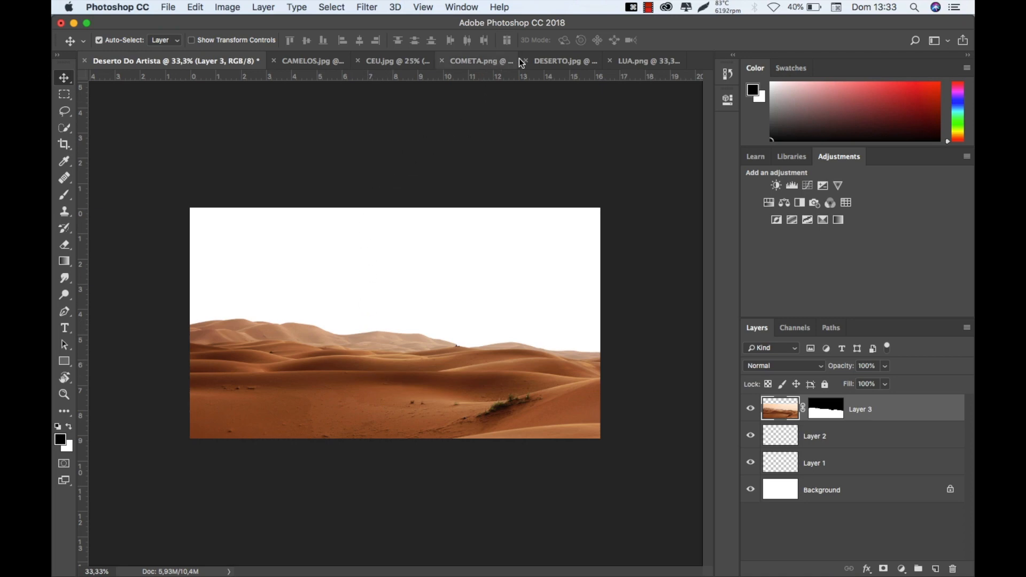
# Move the masked camel caravan layer from CAMELOS.jpg into the Deserto Do Artista document, over the dunes.
pyautogui.click(312, 62)
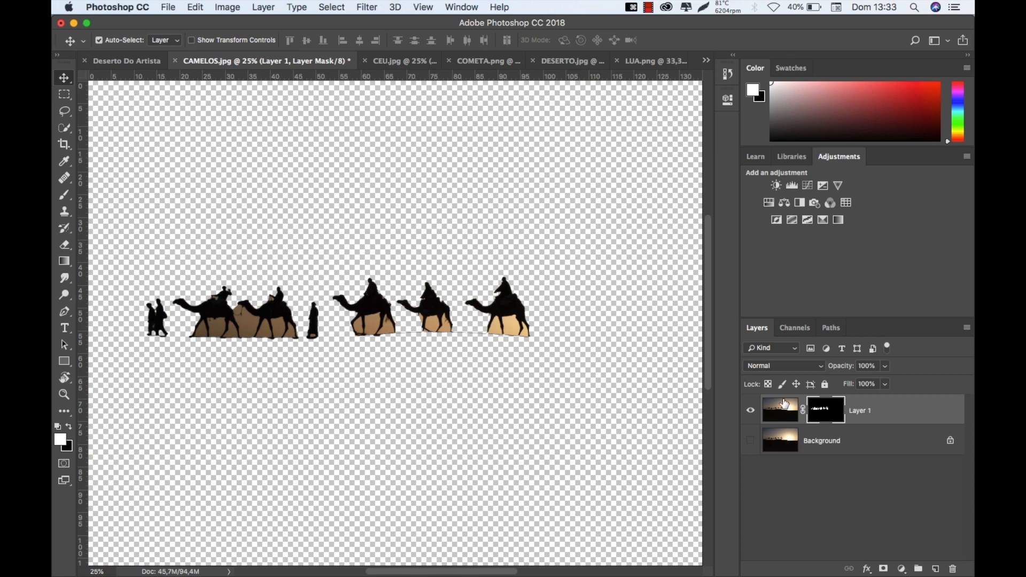
pyautogui.click(781, 405)
pyautogui.moveTo(438, 288); pyautogui.dragTo(383, 221)
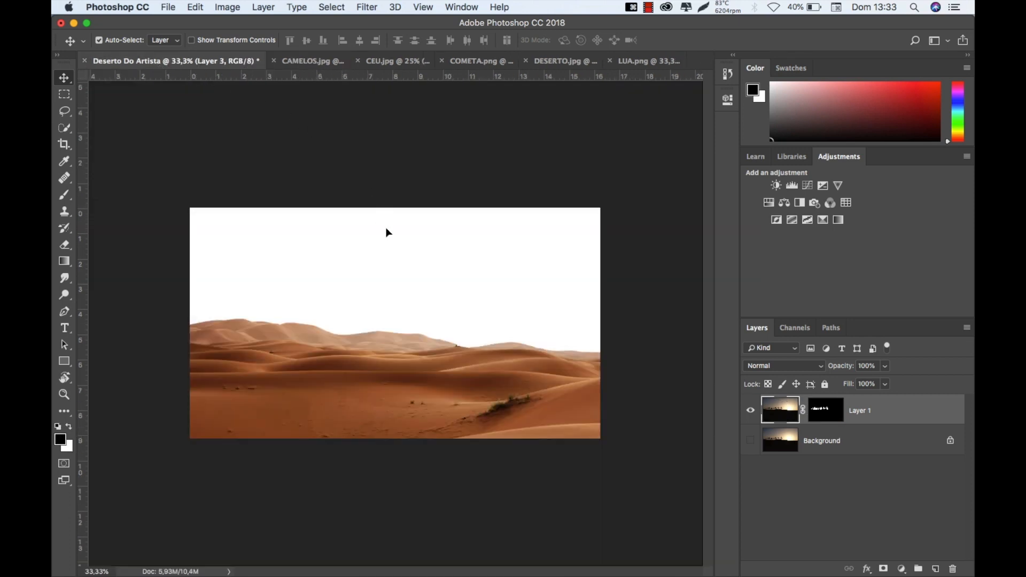
pyautogui.moveTo(384, 338); pyautogui.dragTo(393, 356)
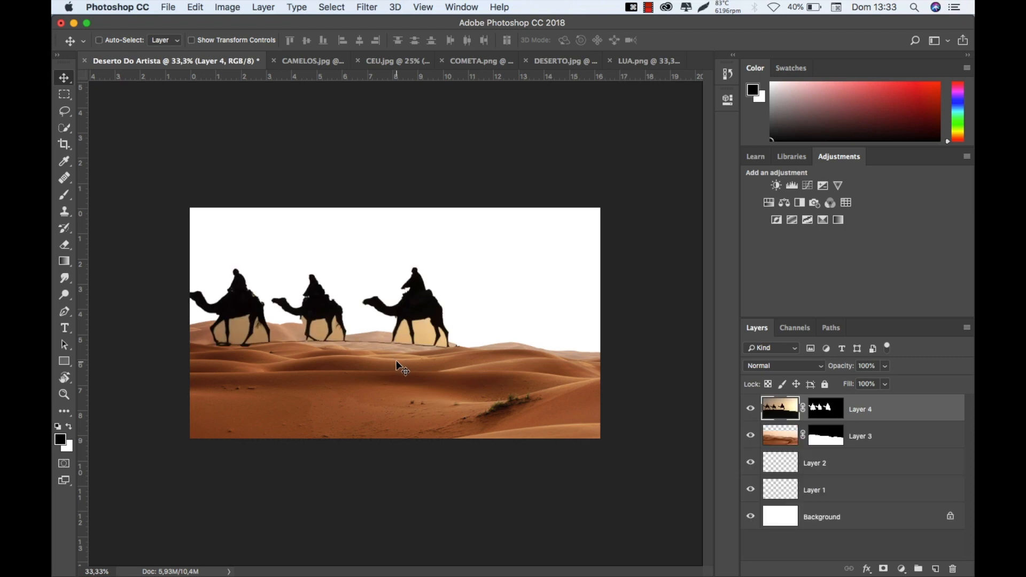
# Centre the caravan layer on the canvas and scale it down proportionally to about 30% with Free Transform.
pyautogui.press('super+t')
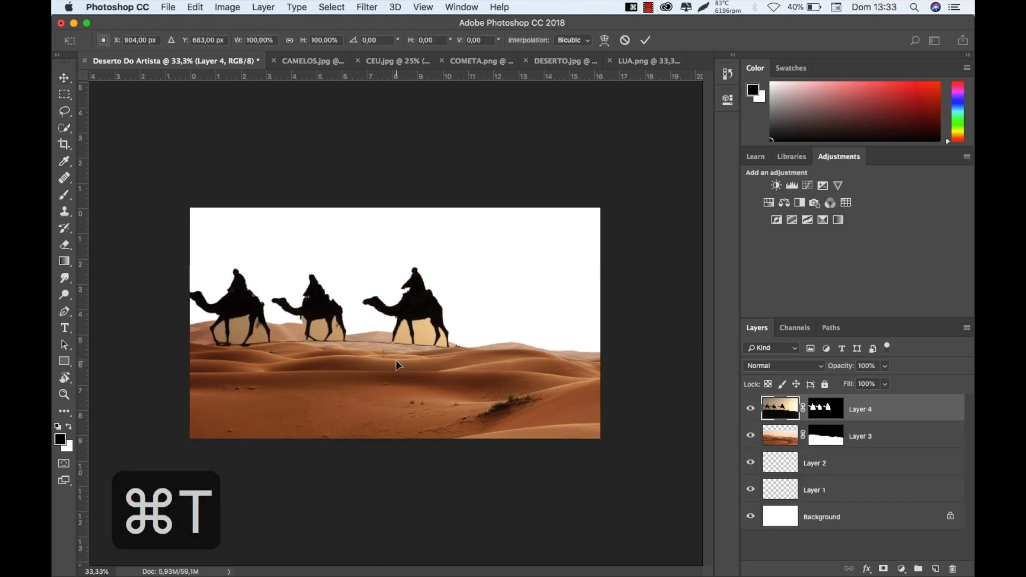
pyautogui.moveTo(447, 213); pyautogui.dragTo(464, 229)
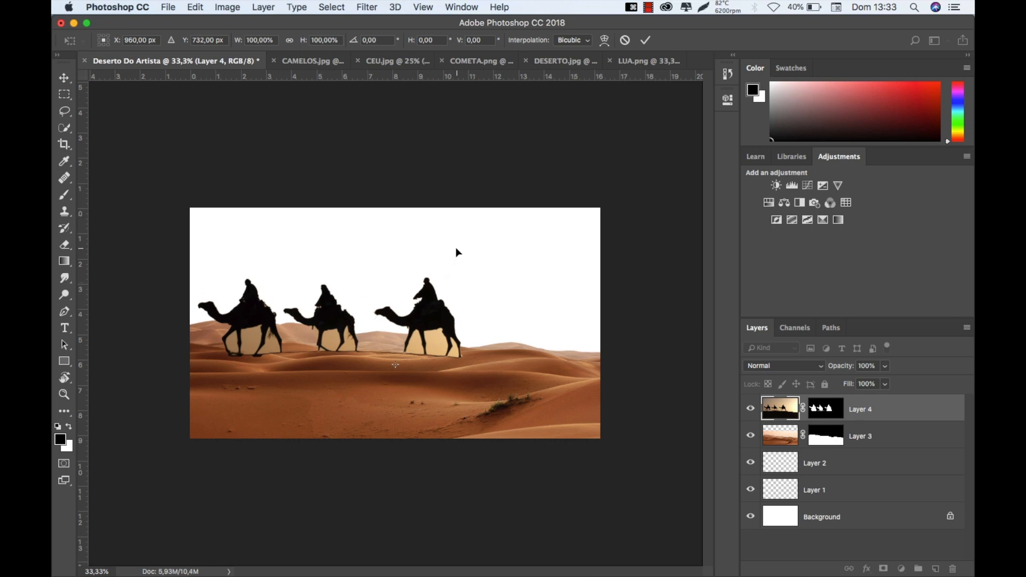
pyautogui.press('super+minus')
pyautogui.press('super+minus')
pyautogui.press('super+minus')
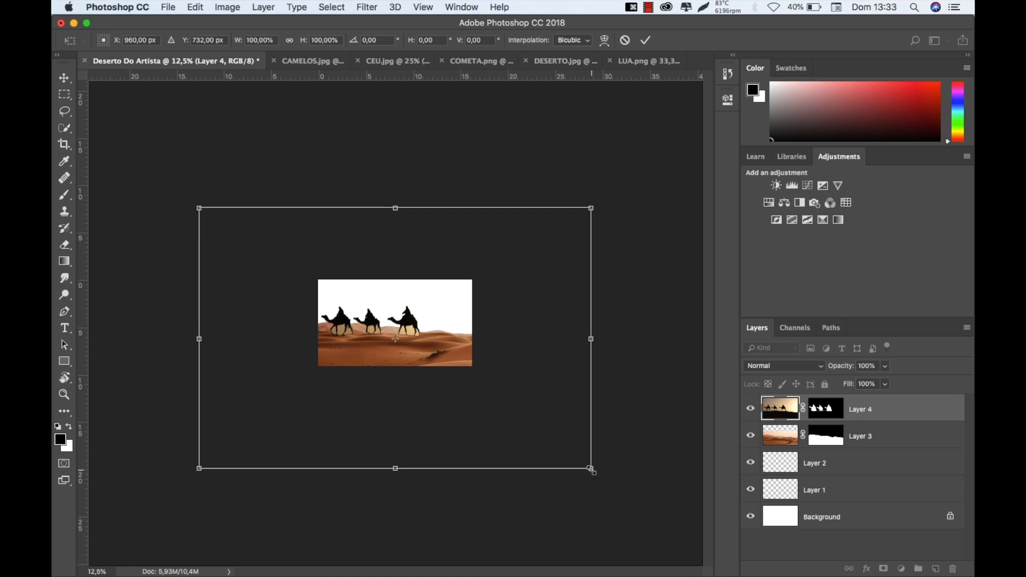
pyautogui.moveTo(591, 469); pyautogui.dragTo(465, 356)
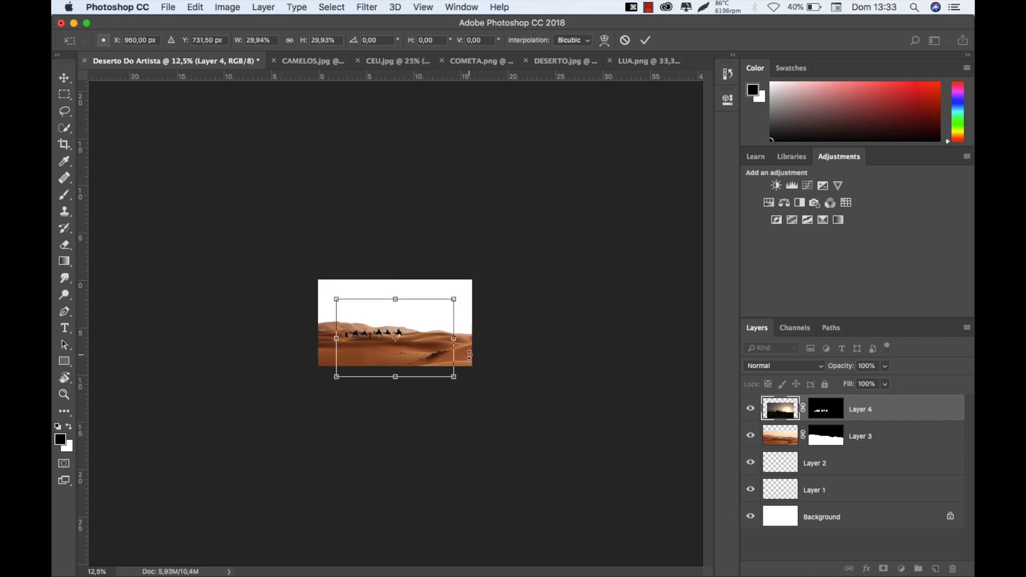
pyautogui.press('Return')
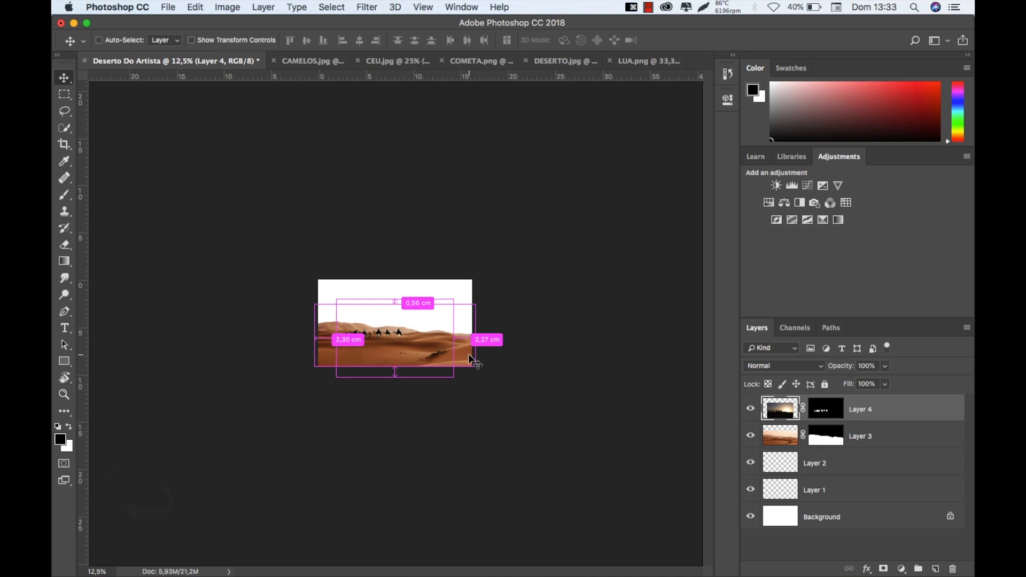
# Reposition the caravan farther right along the dune ridge, just above the middle of the desert.
pyautogui.press('super+0')
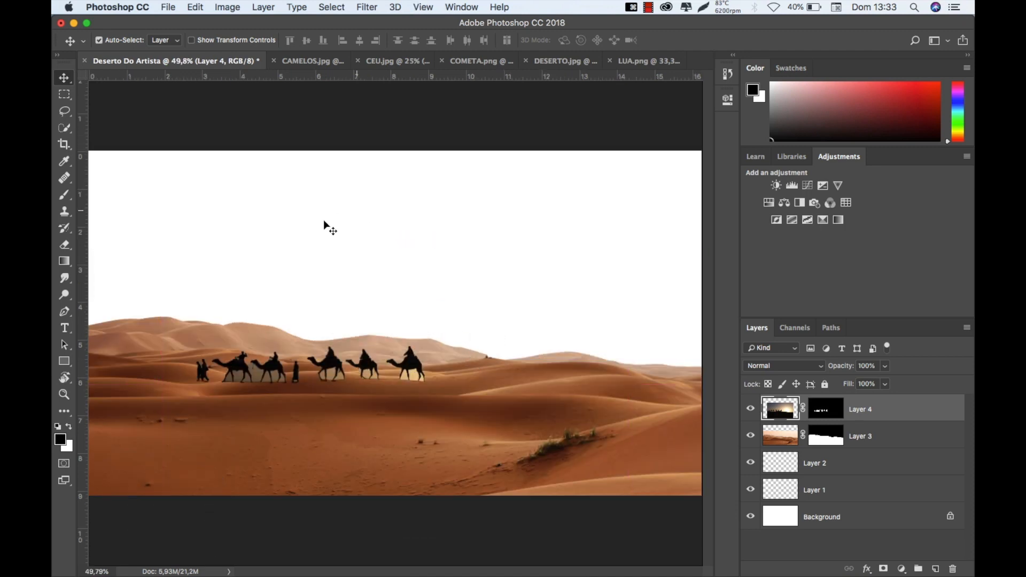
pyautogui.moveTo(331, 363); pyautogui.dragTo(349, 356)
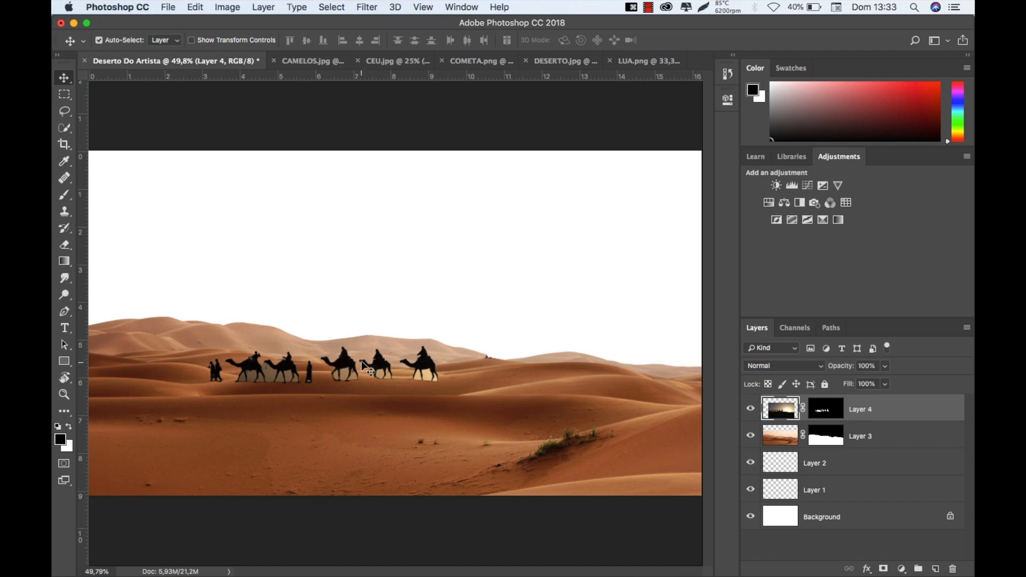
pyautogui.press('super')
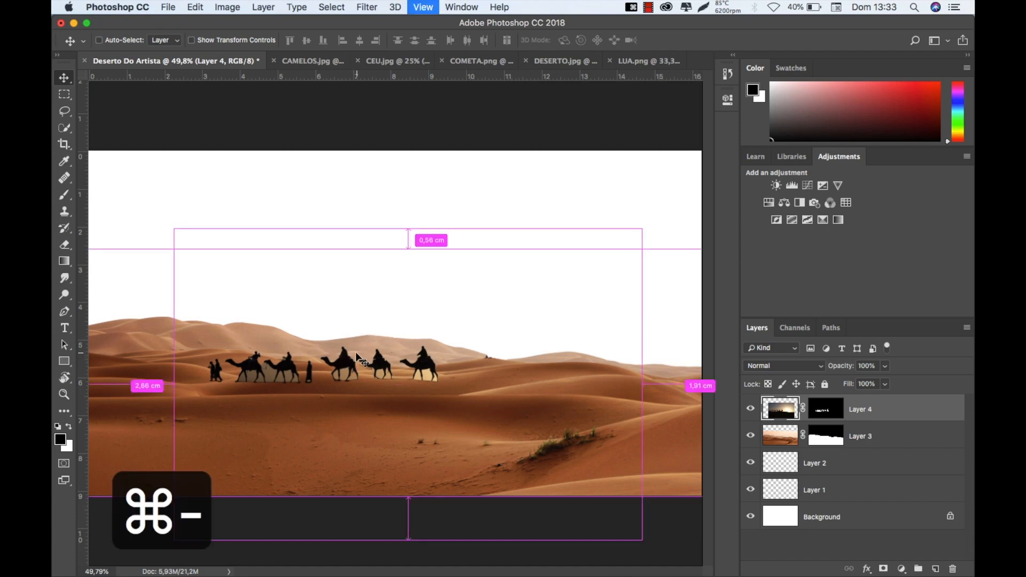
pyautogui.press('super+minus')
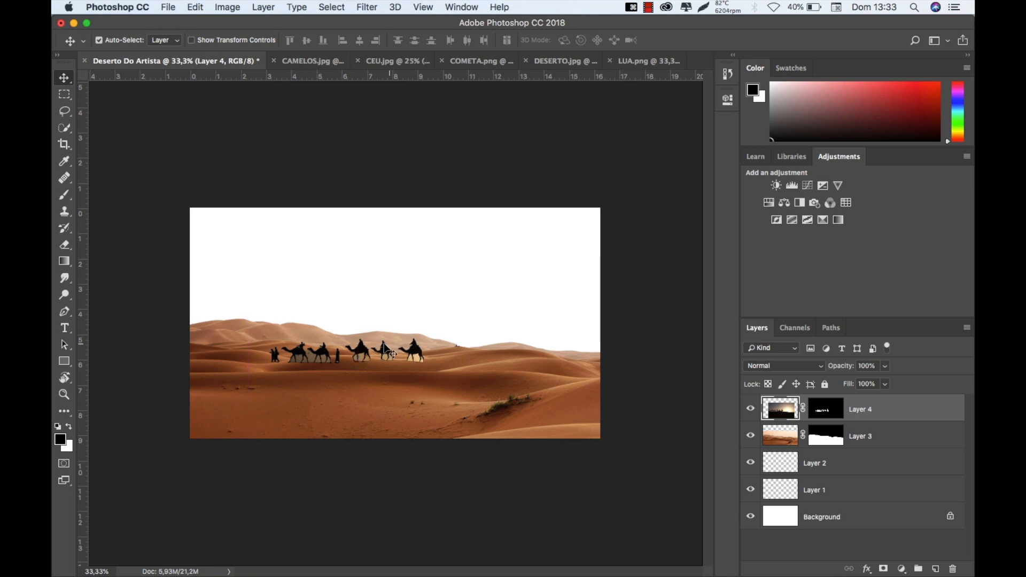
pyautogui.moveTo(387, 347); pyautogui.dragTo(424, 352)
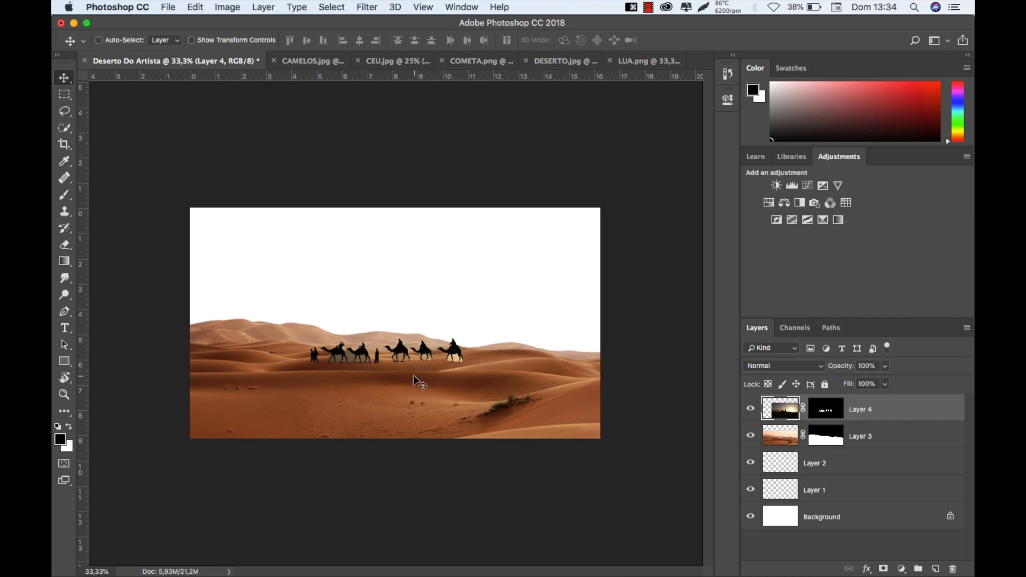
# Paint white on the Layer 4 mask to reveal the original background between the first rider and the second camel's head.
pyautogui.press('super+equal')
pyautogui.press('super+equal')
pyautogui.press('super+equal')
pyautogui.press('super+equal')
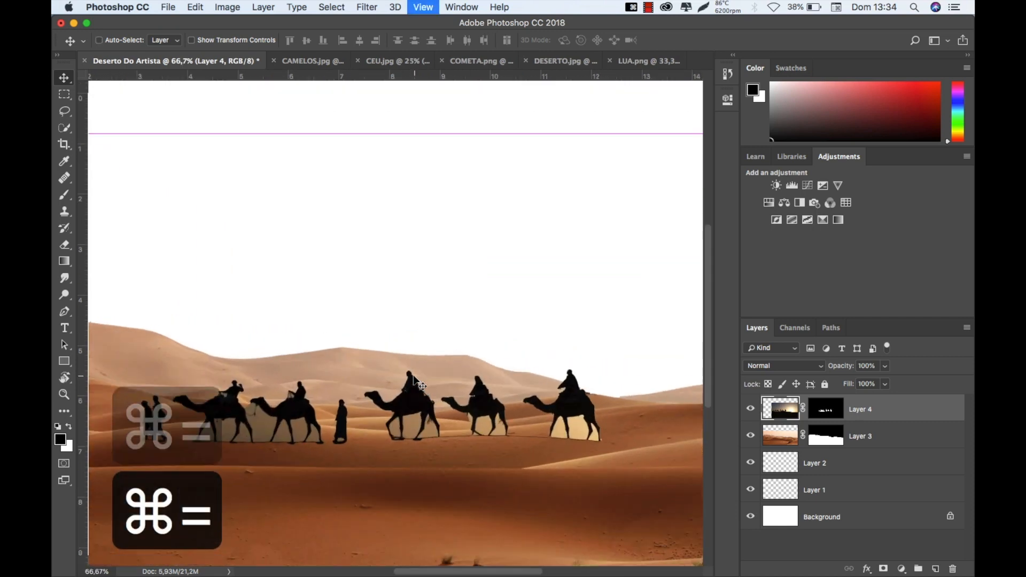
pyautogui.press('space')
pyautogui.moveTo(407, 412); pyautogui.dragTo(586, 322)
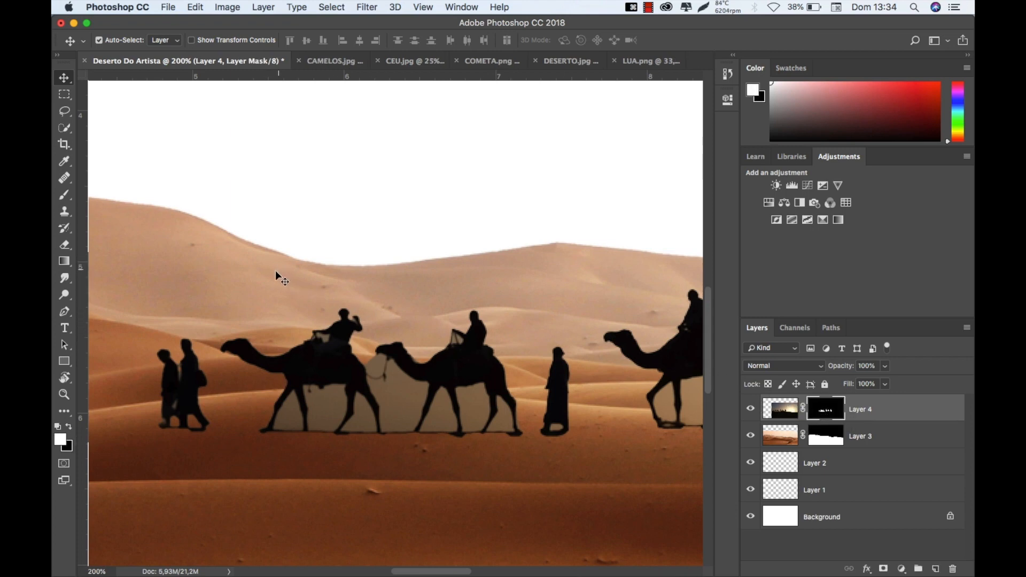
pyautogui.press('b')
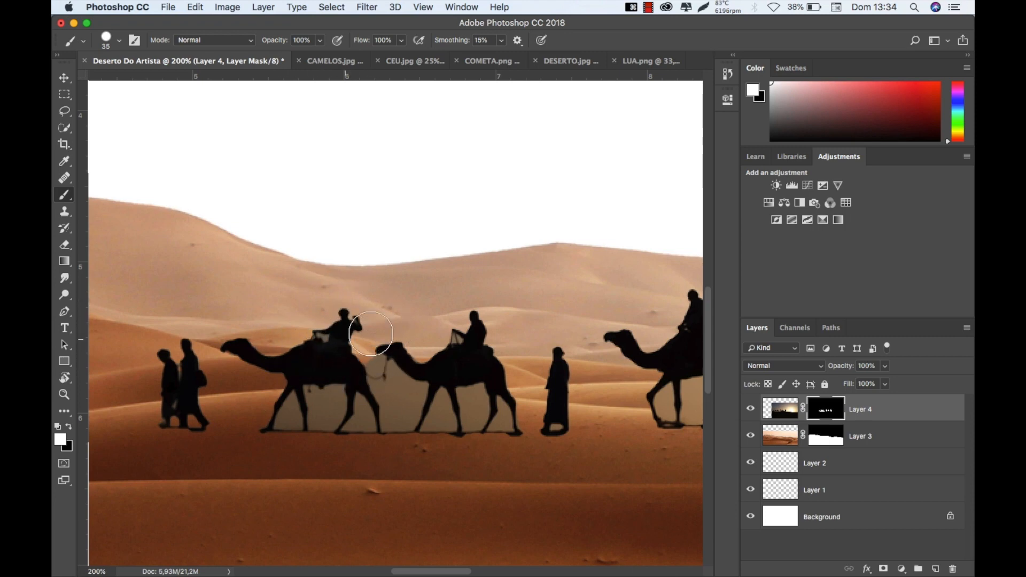
pyautogui.moveTo(387, 383); pyautogui.dragTo(381, 367)
pyautogui.moveTo(383, 356); pyautogui.dragTo(373, 345)
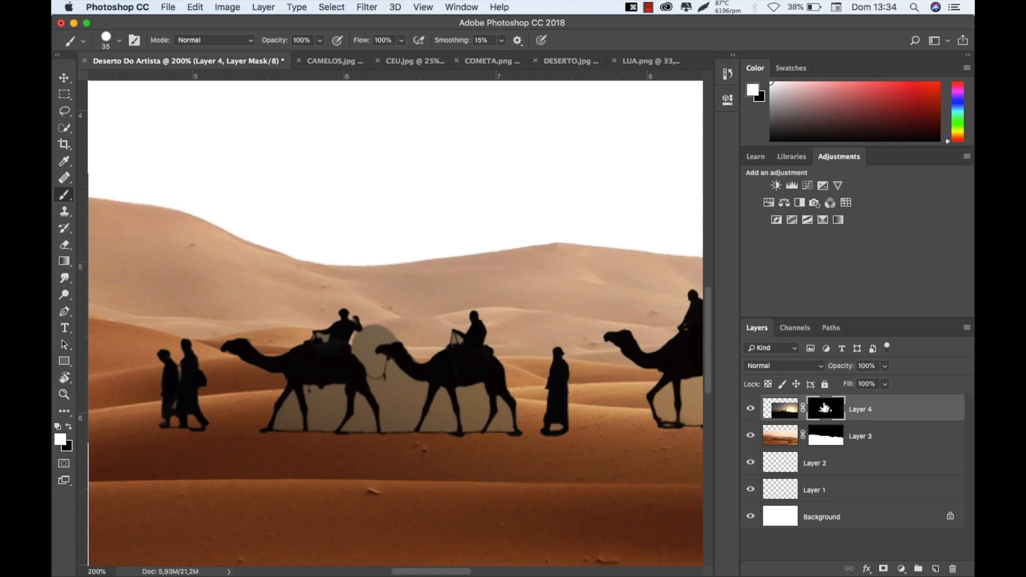
# Try white and then black strokes on the Layer 4 mask around the first two camels, undoing both trials.
pyautogui.moveTo(344, 334)
pyautogui.mouseDown()
pyautogui.moveTo(348, 294)
pyautogui.moveTo(362, 292)
pyautogui.moveTo(373, 319)
pyautogui.moveTo(413, 351)
pyautogui.moveTo(505, 348)
pyautogui.moveTo(551, 366)
pyautogui.moveTo(507, 312)
pyautogui.moveTo(436, 320)
pyautogui.moveTo(365, 272)
pyautogui.moveTo(426, 286)
pyautogui.mouseUp()
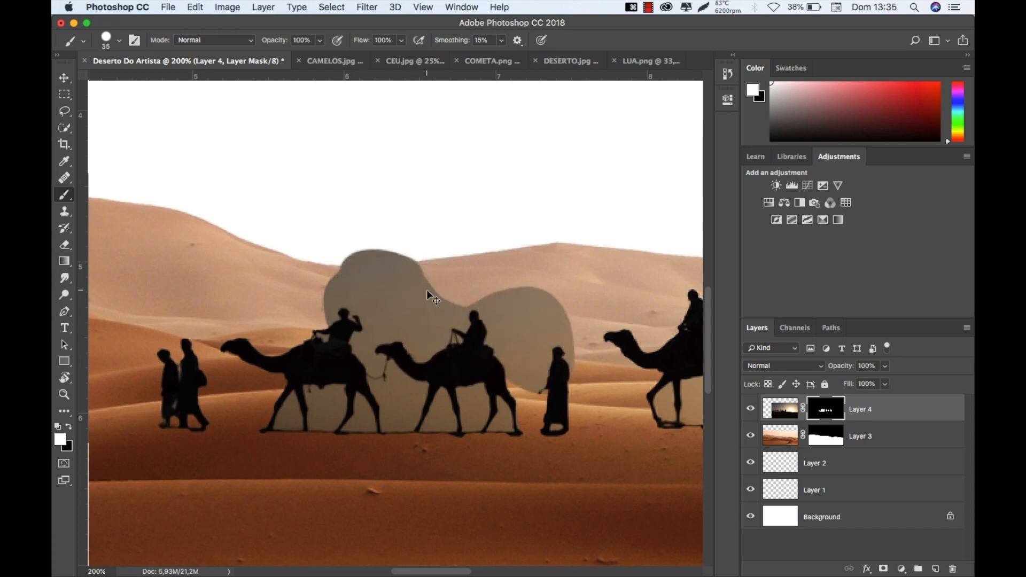
pyautogui.press('super+z')
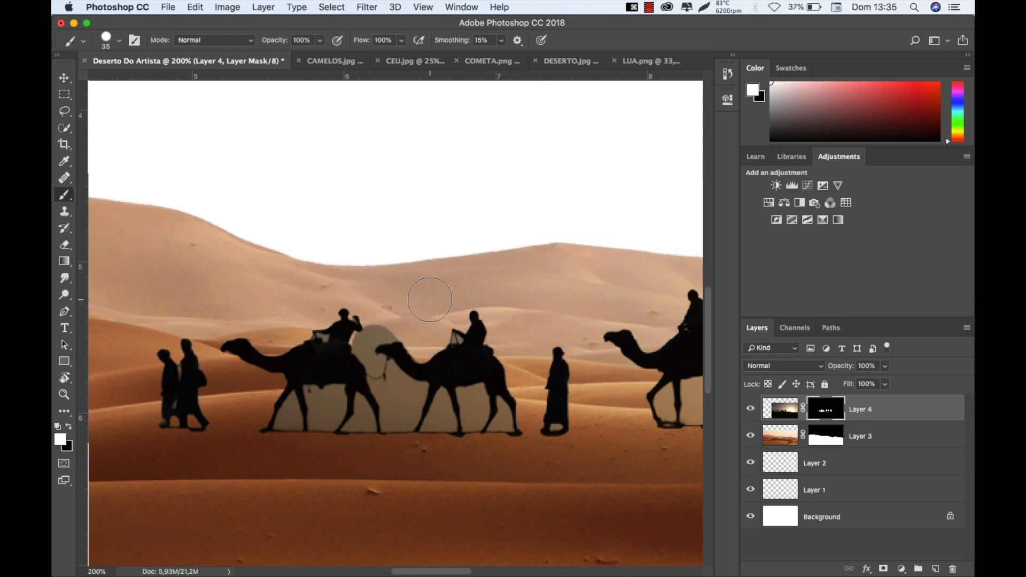
pyautogui.moveTo(386, 327)
pyautogui.mouseDown()
pyautogui.moveTo(354, 329)
pyautogui.moveTo(362, 341)
pyautogui.mouseUp()
pyautogui.press('x')
pyautogui.moveTo(402, 370)
pyautogui.mouseDown()
pyautogui.moveTo(389, 374)
pyautogui.moveTo(378, 343)
pyautogui.moveTo(351, 331)
pyautogui.moveTo(367, 339)
pyautogui.mouseUp()
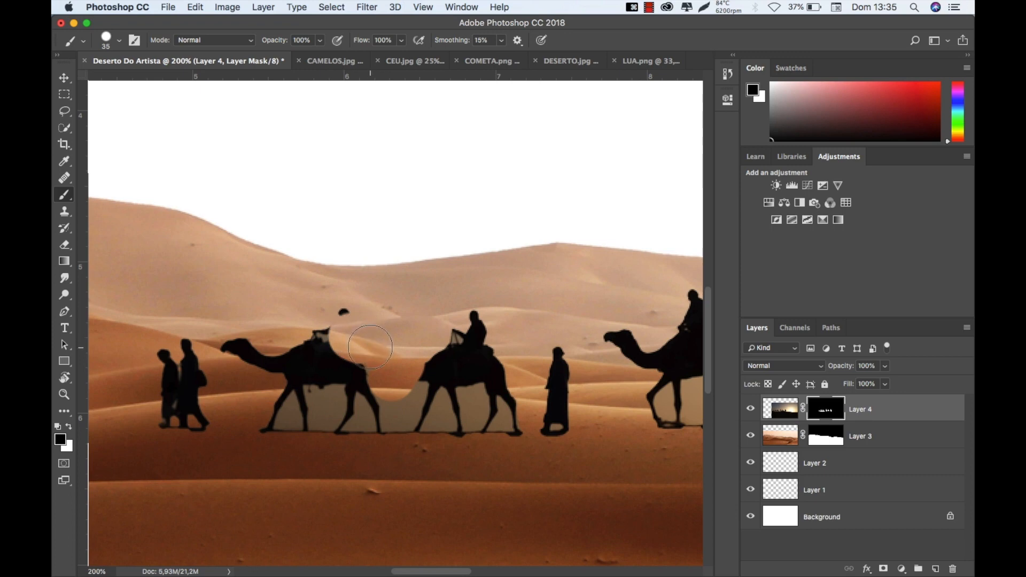
pyautogui.press('super+z')
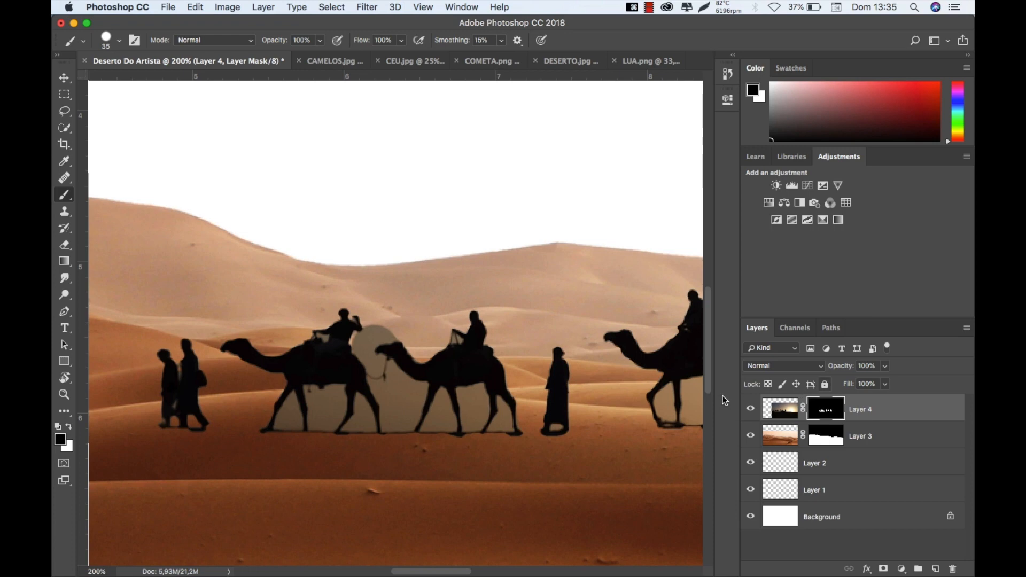
# Target the Layer 4 image instead of its mask and sample the brown sand below the camels as foreground colour.
pyautogui.click(61, 440)
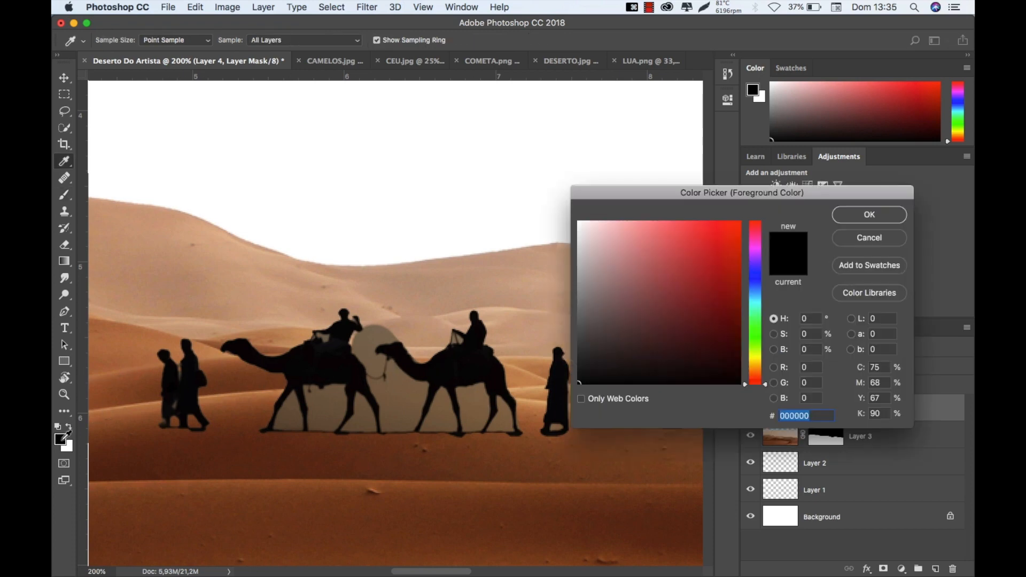
pyautogui.press('Escape')
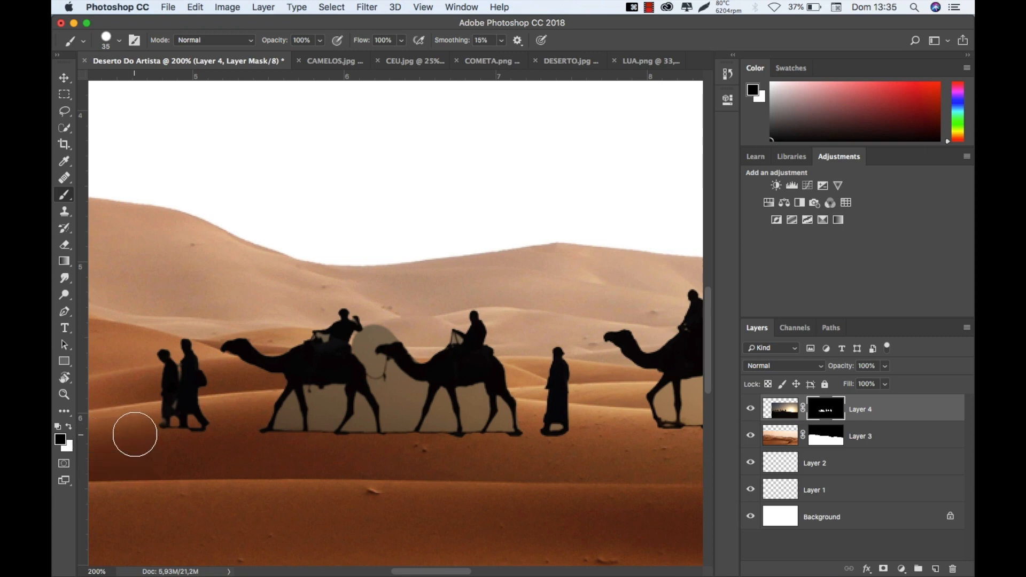
pyautogui.press('i')
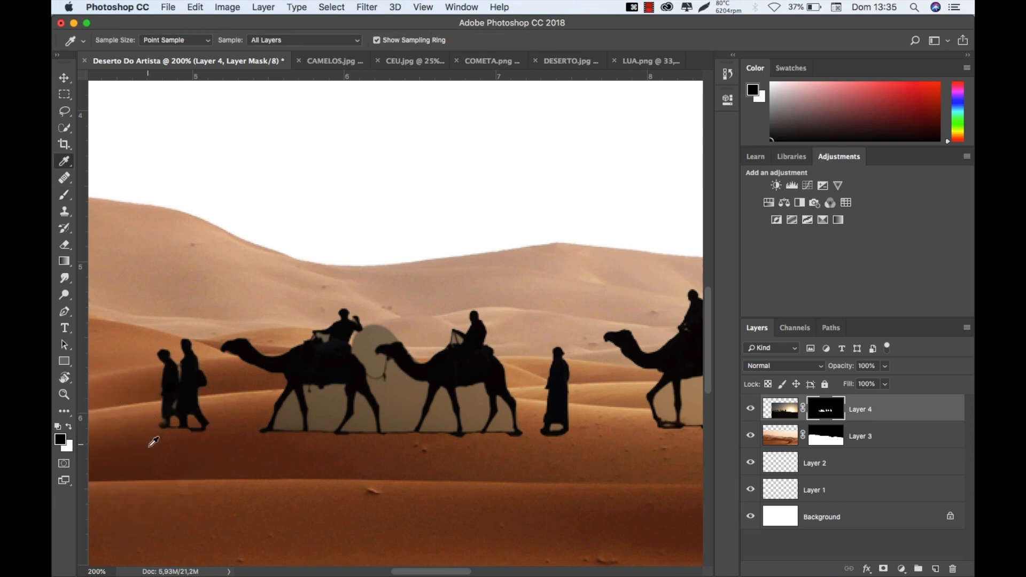
pyautogui.press('a')
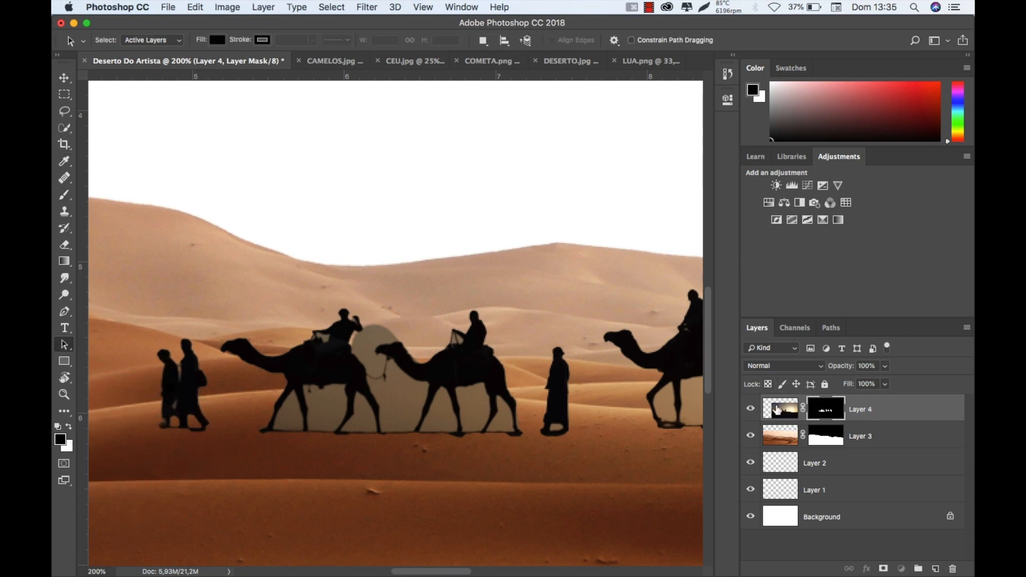
pyautogui.click(788, 411)
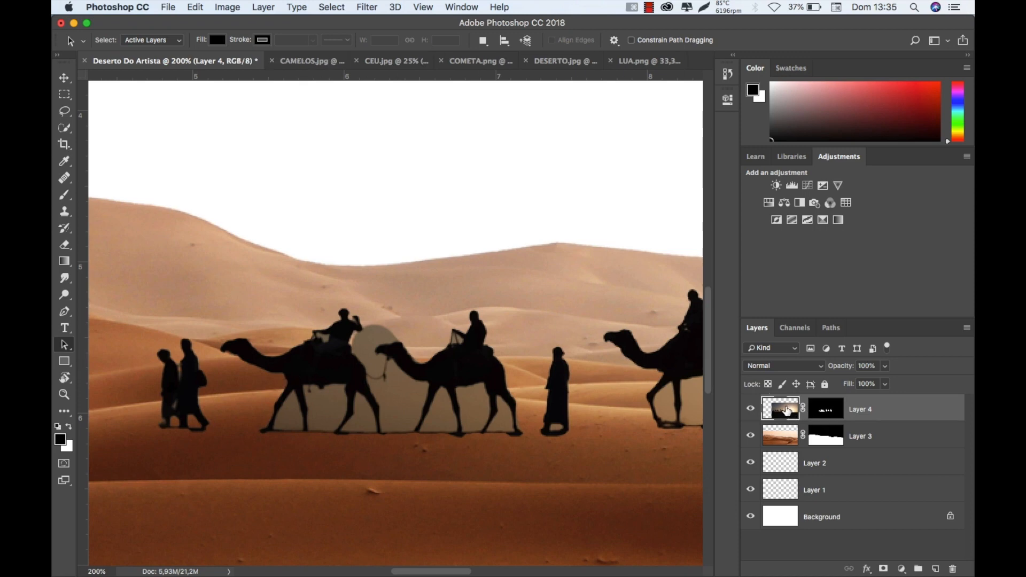
pyautogui.press('i')
pyautogui.click(345, 452)
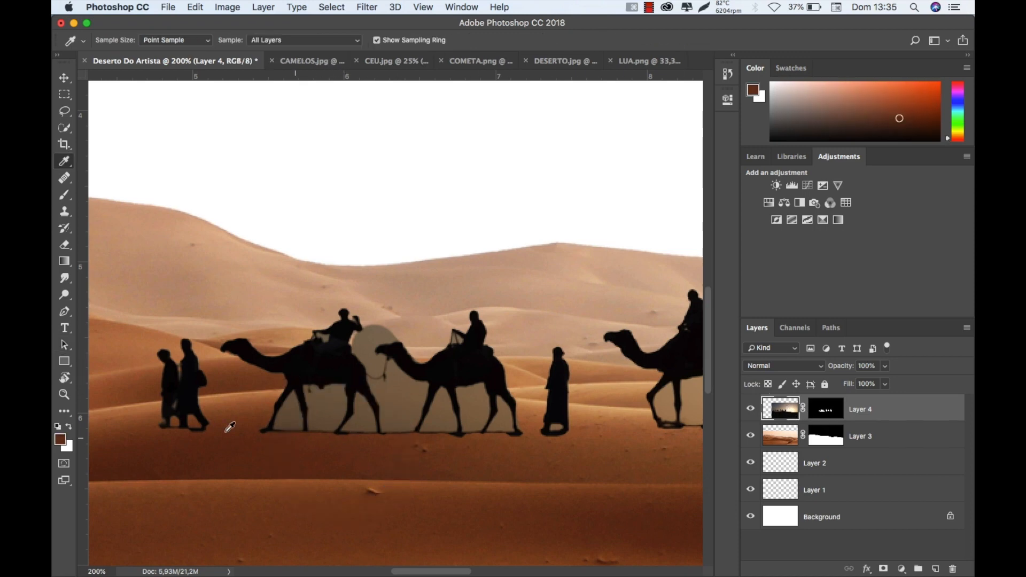
# Reset the colours to the default black and white, keeping black as the foreground colour.
pyautogui.press('v')
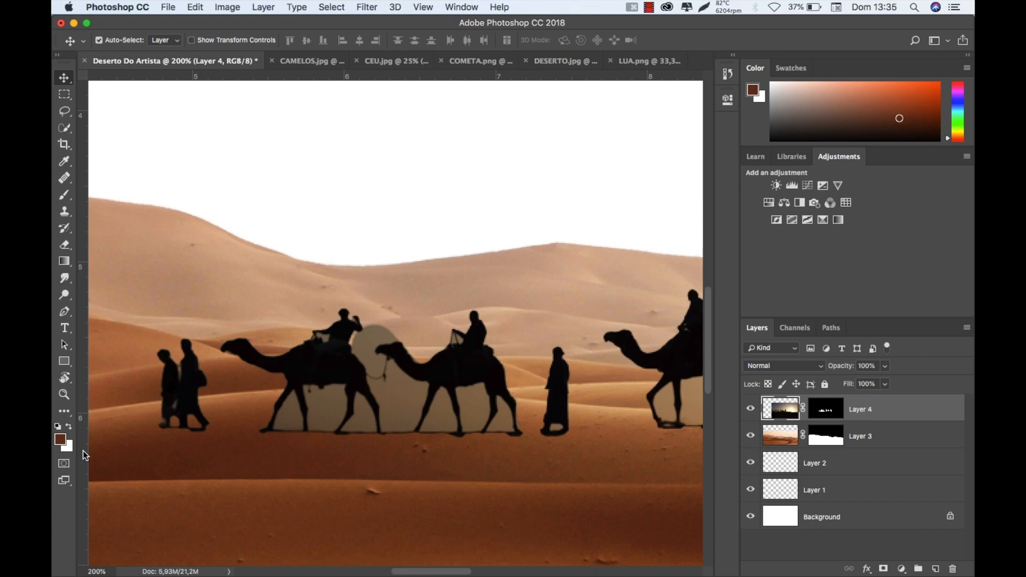
pyautogui.press('d')
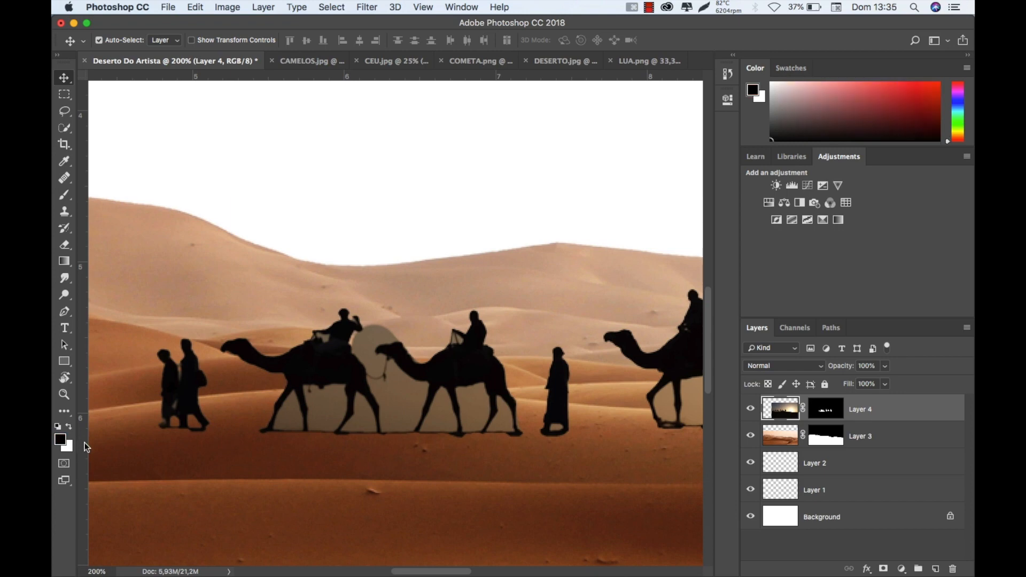
pyautogui.press('x')
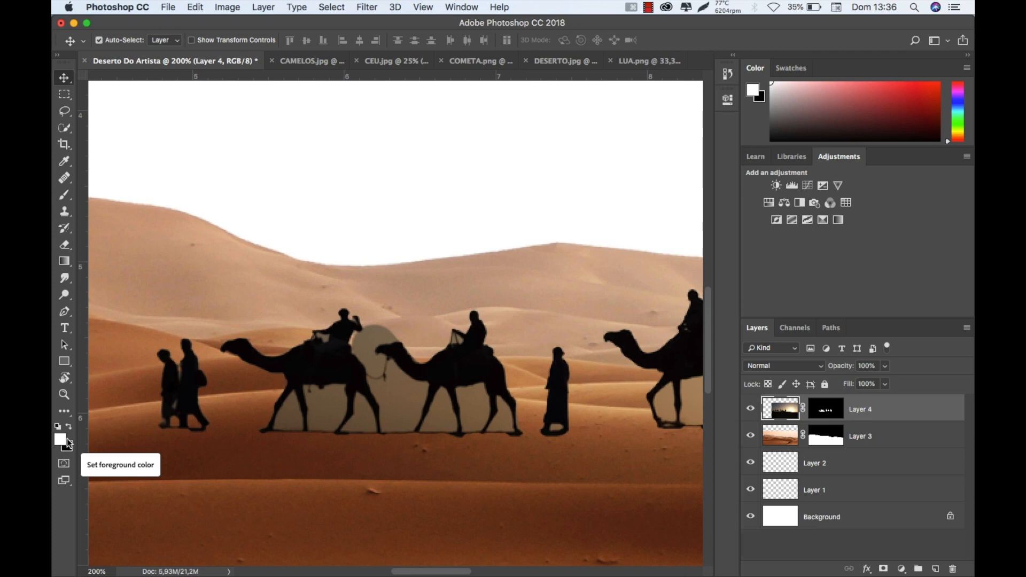
pyautogui.press('x')
# Try a black brush stroke directly on the Layer 4 image between the first two camels and undo it.
pyautogui.press('b')
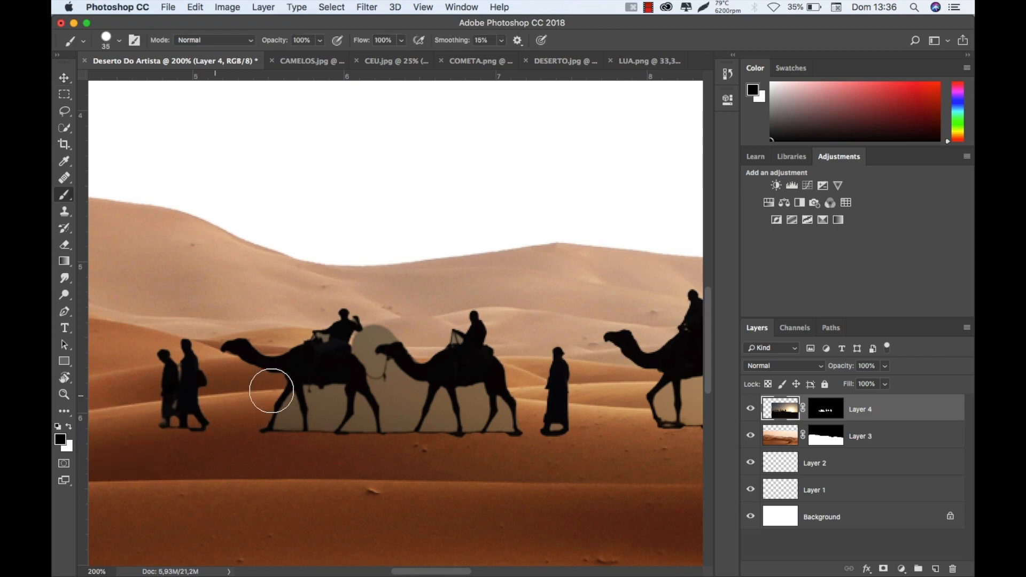
pyautogui.moveTo(362, 394)
pyautogui.mouseDown()
pyautogui.moveTo(374, 393)
pyautogui.moveTo(362, 345)
pyautogui.moveTo(397, 394)
pyautogui.moveTo(403, 388)
pyautogui.mouseUp()
pyautogui.press('super+z')
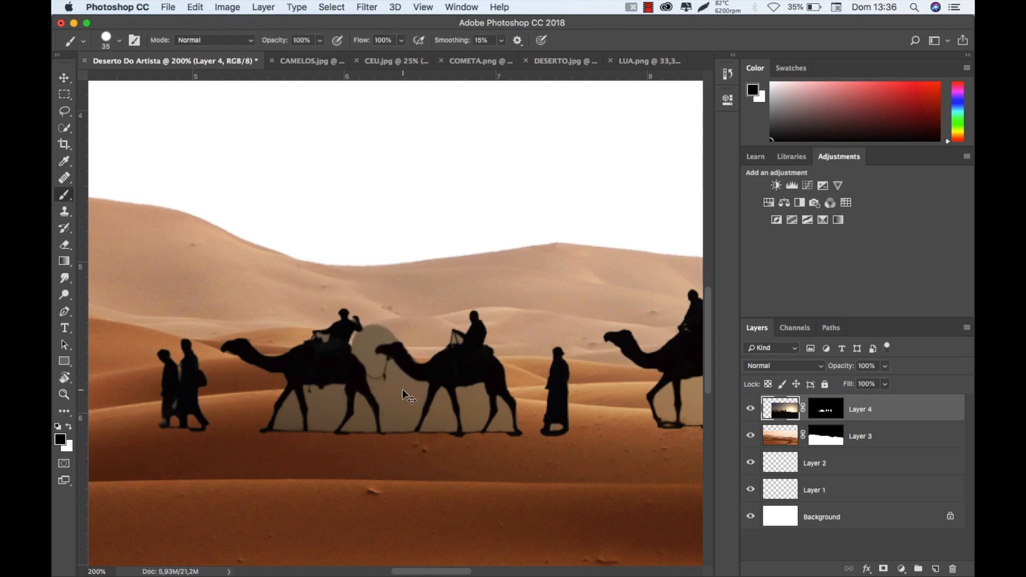
# Target the Layer 4 mask and try a black and a white stroke around the second camel's head, undoing each.
pyautogui.click(823, 407)
pyautogui.moveTo(379, 330)
pyautogui.mouseDown()
pyautogui.moveTo(399, 398)
pyautogui.moveTo(438, 382)
pyautogui.mouseUp()
pyautogui.press('super+z')
pyautogui.press('x')
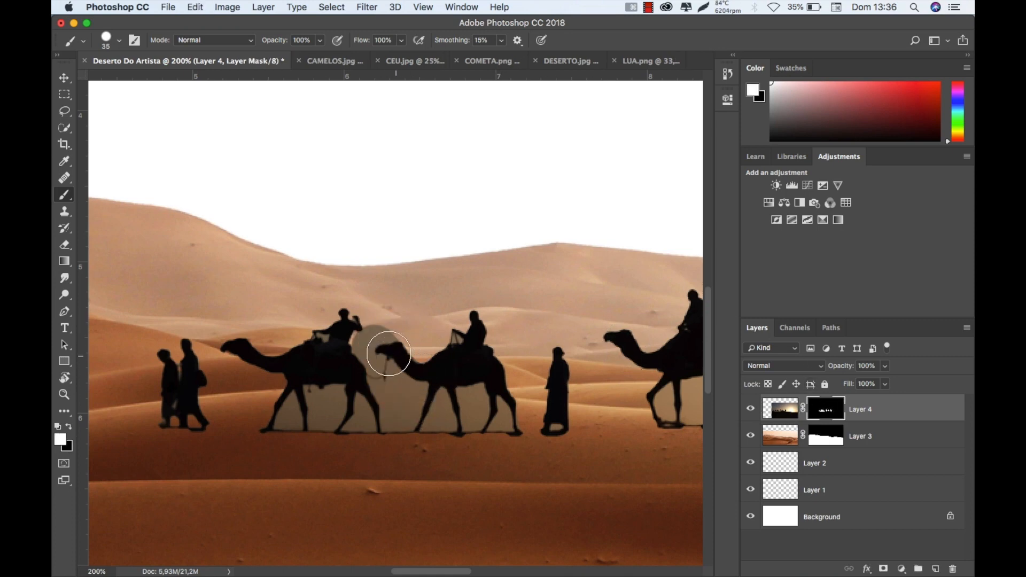
pyautogui.moveTo(367, 305)
pyautogui.mouseDown()
pyautogui.moveTo(350, 326)
pyautogui.moveTo(333, 320)
pyautogui.moveTo(330, 278)
pyautogui.moveTo(387, 251)
pyautogui.moveTo(414, 290)
pyautogui.moveTo(381, 276)
pyautogui.moveTo(427, 358)
pyautogui.mouseUp()
pyautogui.press('super+z')
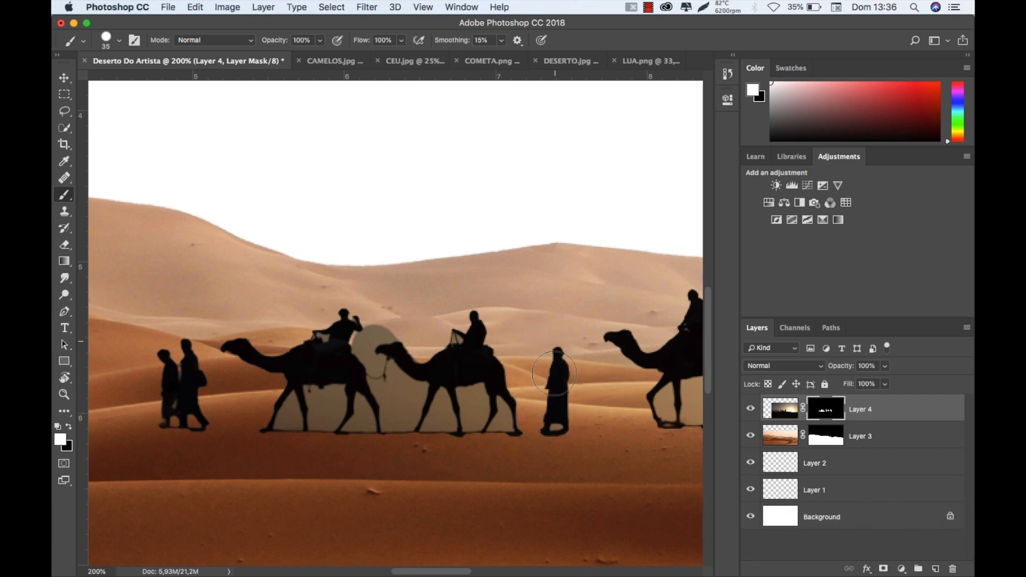
# Try revealing more background above the second camel with white on the Layer 4 mask and undo the stroke.
pyautogui.moveTo(649, 389); pyautogui.dragTo(545, 390)
pyautogui.hscroll(-5, 545, 390)
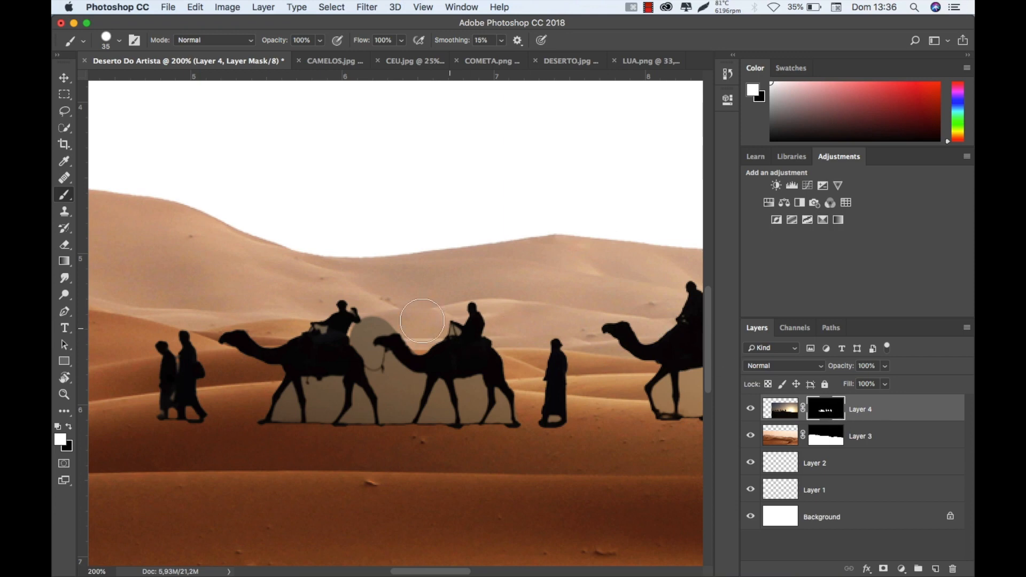
pyautogui.moveTo(408, 343)
pyautogui.mouseDown()
pyautogui.moveTo(370, 273)
pyautogui.moveTo(368, 243)
pyautogui.moveTo(394, 251)
pyautogui.moveTo(429, 336)
pyautogui.moveTo(421, 296)
pyautogui.moveTo(439, 325)
pyautogui.mouseUp()
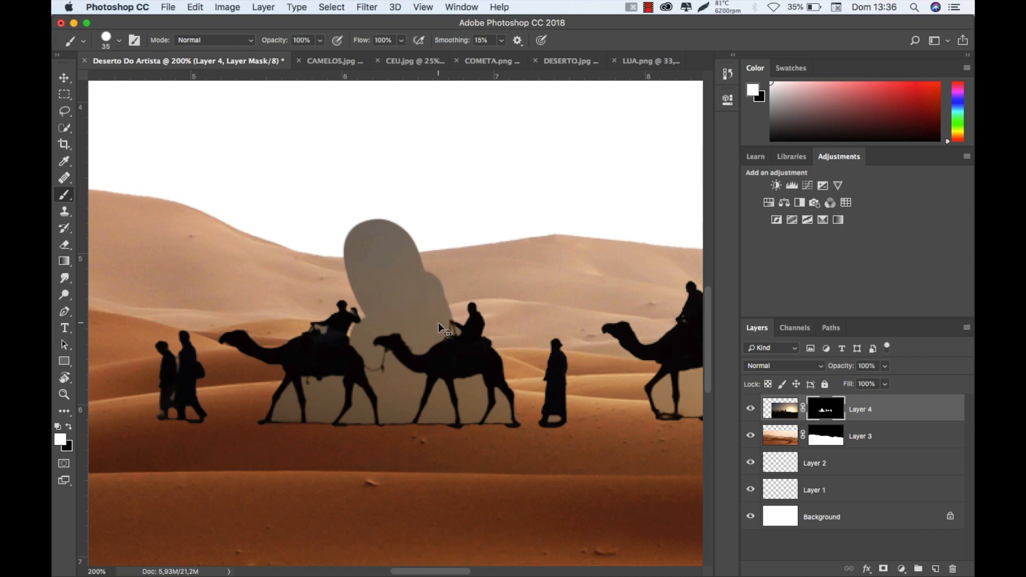
pyautogui.press('super+z')
# Try hiding the area between the first two camels with black on the Layer 4 mask and undo the stroke.
pyautogui.press('x')
pyautogui.moveTo(378, 332)
pyautogui.mouseDown()
pyautogui.moveTo(377, 406)
pyautogui.moveTo(382, 349)
pyautogui.moveTo(401, 400)
pyautogui.moveTo(421, 398)
pyautogui.mouseUp()
pyautogui.press('super+z')
pyautogui.press('super+z')
pyautogui.press('super+z')
pyautogui.press('super+z')
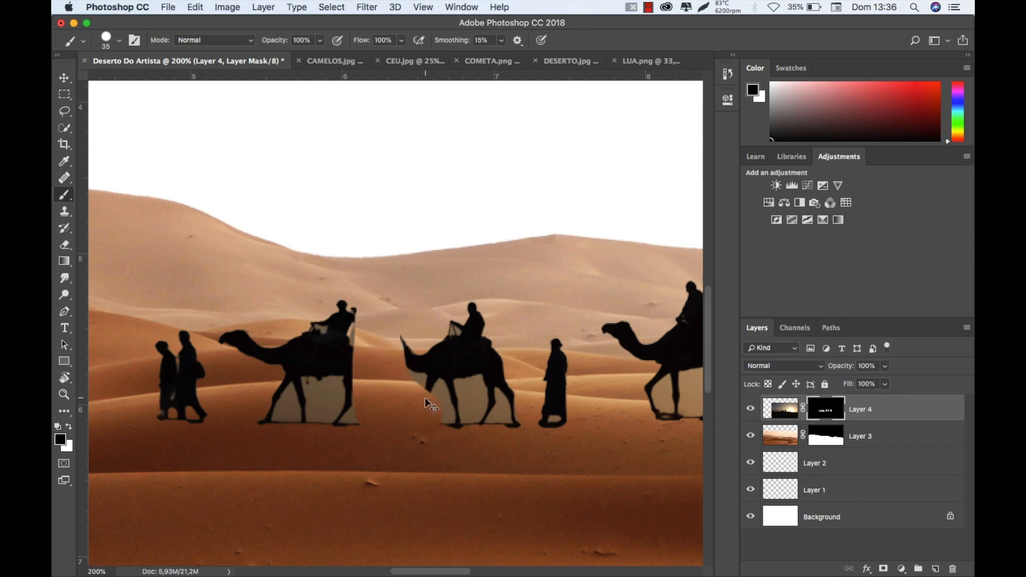
pyautogui.press('alt+super+z')
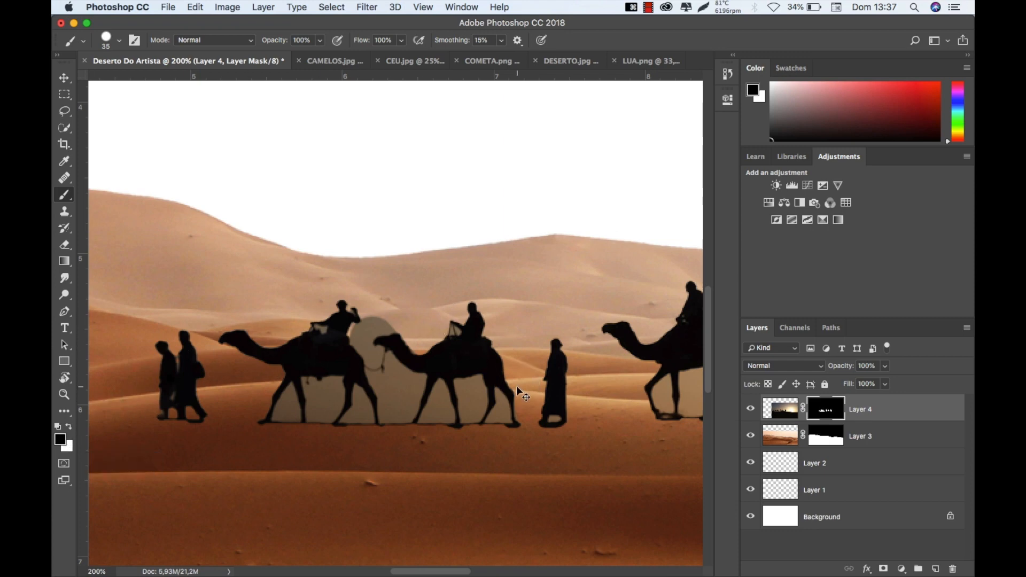
# Switch the brush to the Hard Round preset from General Brushes for close-up work on the first two camels.
pyautogui.press('super+equal')
pyautogui.press('super+equal')
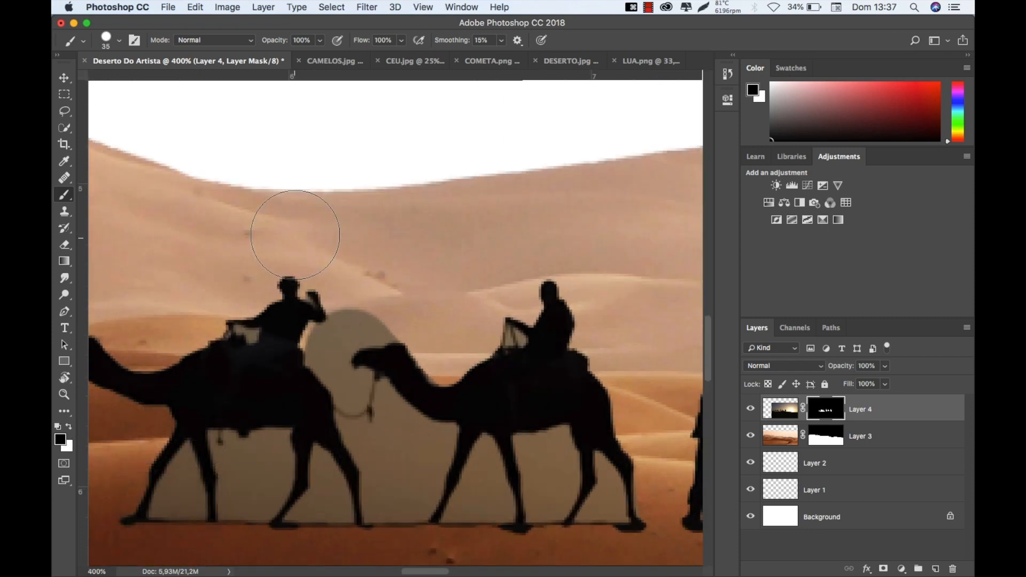
pyautogui.rightClick(338, 261)
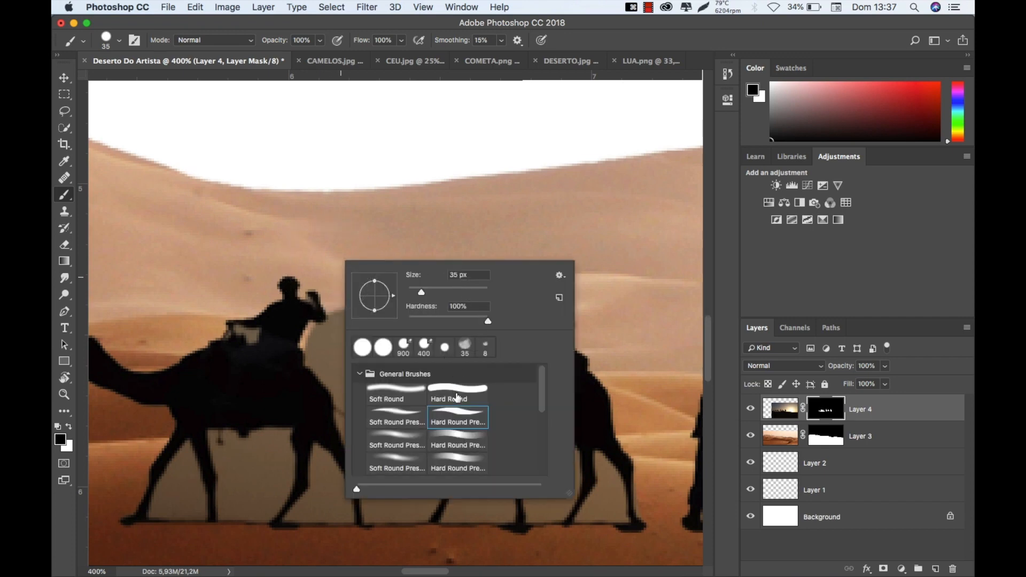
pyautogui.click(472, 396)
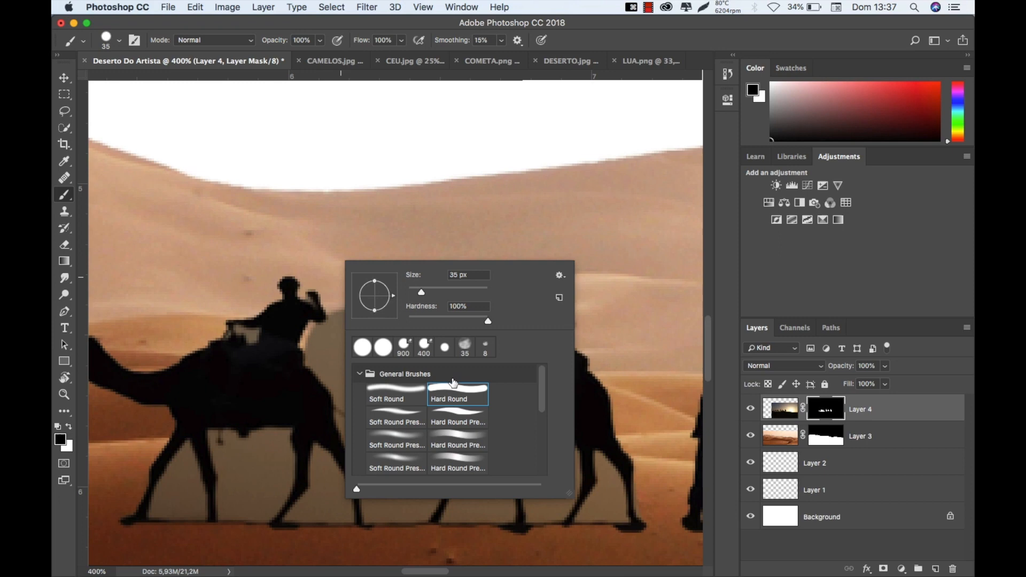
pyautogui.click(429, 195)
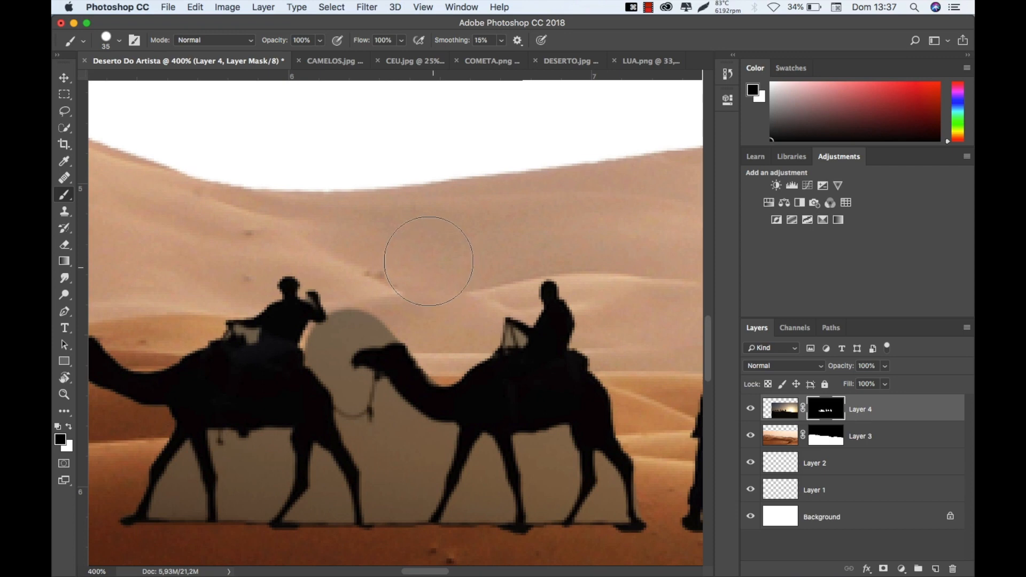
# Reduce the brush to 2 px and mask out a small streak of the tan patch near the second camel's head.
pyautogui.press('[')
pyautogui.press('[')
pyautogui.press('[')
pyautogui.press('[')
pyautogui.press('[')
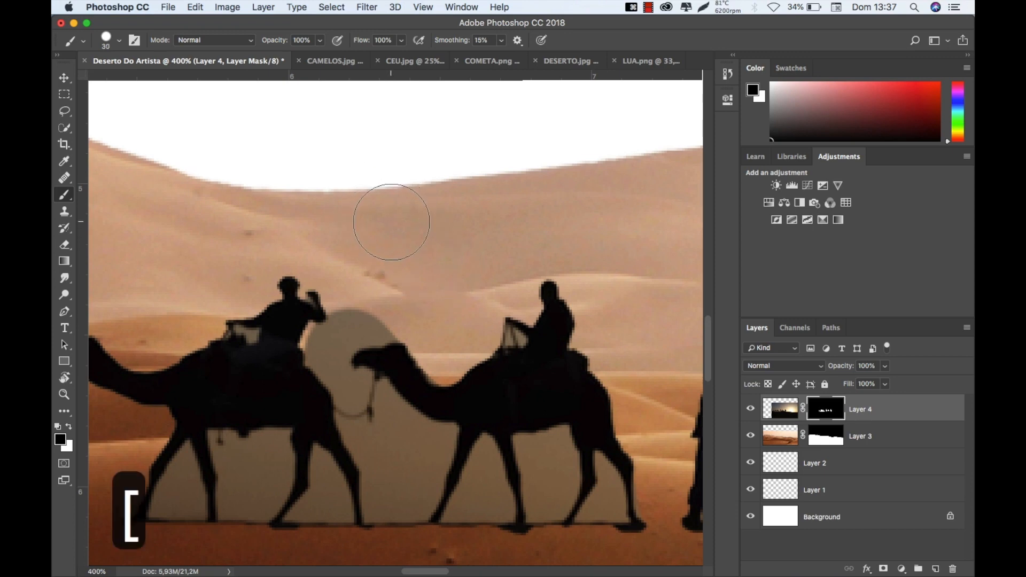
pyautogui.press('[')
pyautogui.press('[')
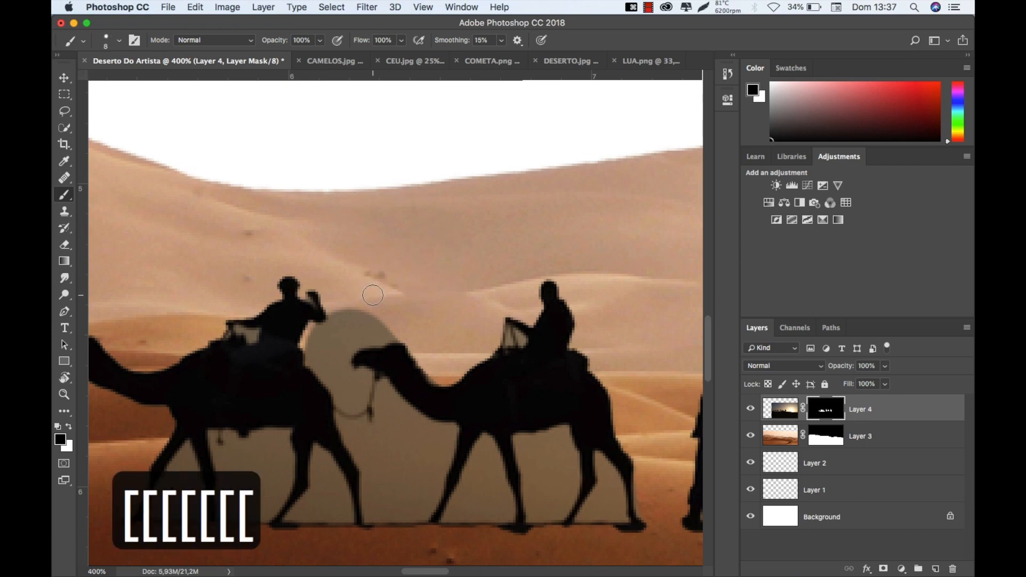
pyautogui.press('[')
pyautogui.press('[')
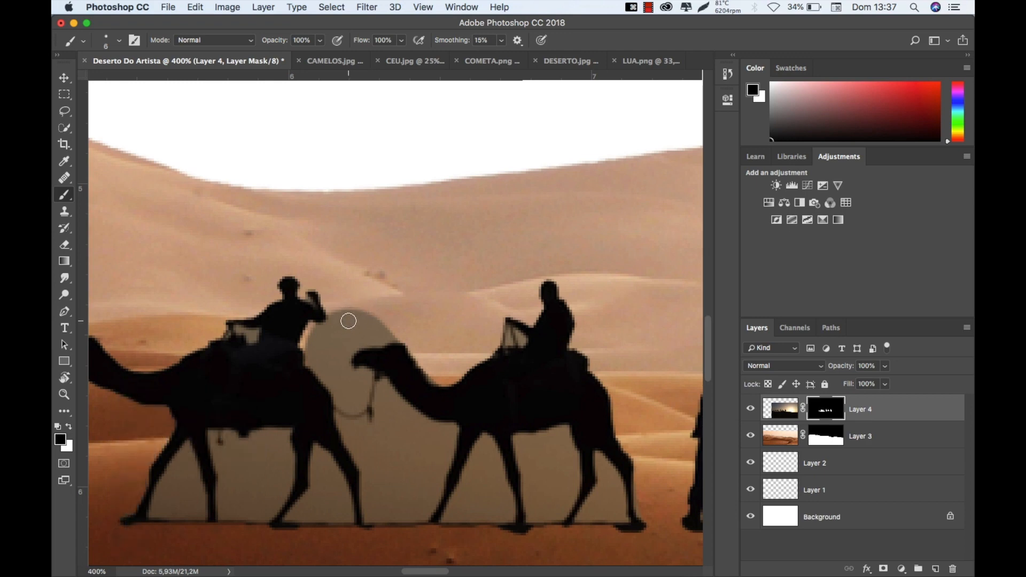
pyautogui.press('[')
pyautogui.press('[')
pyautogui.press('[')
pyautogui.press('[')
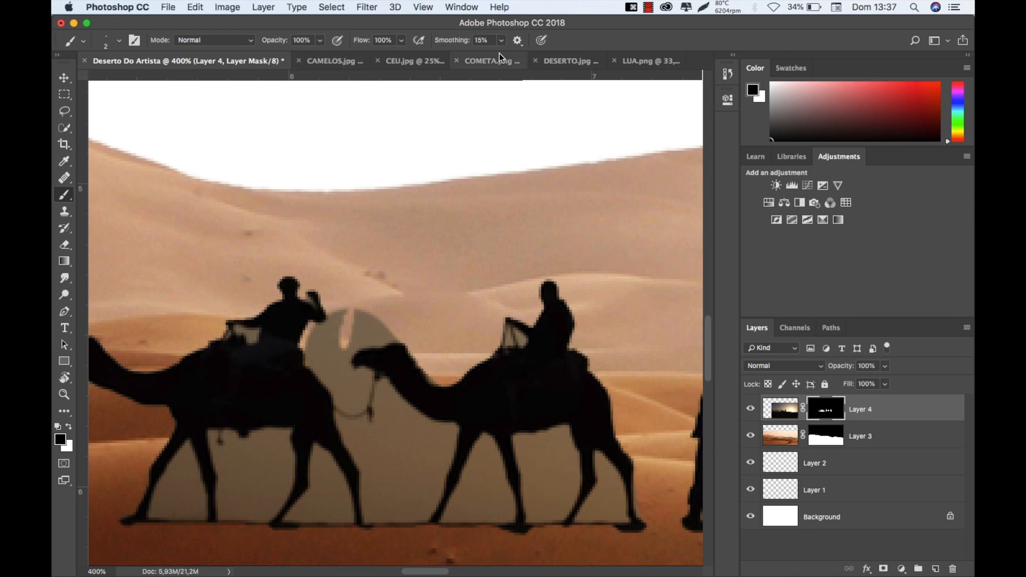
# Set the brush smoothing to 0% and enlarge the brush to 15 px for masking between the camels' legs.
pyautogui.moveTo(463, 43); pyautogui.dragTo(452, 44)
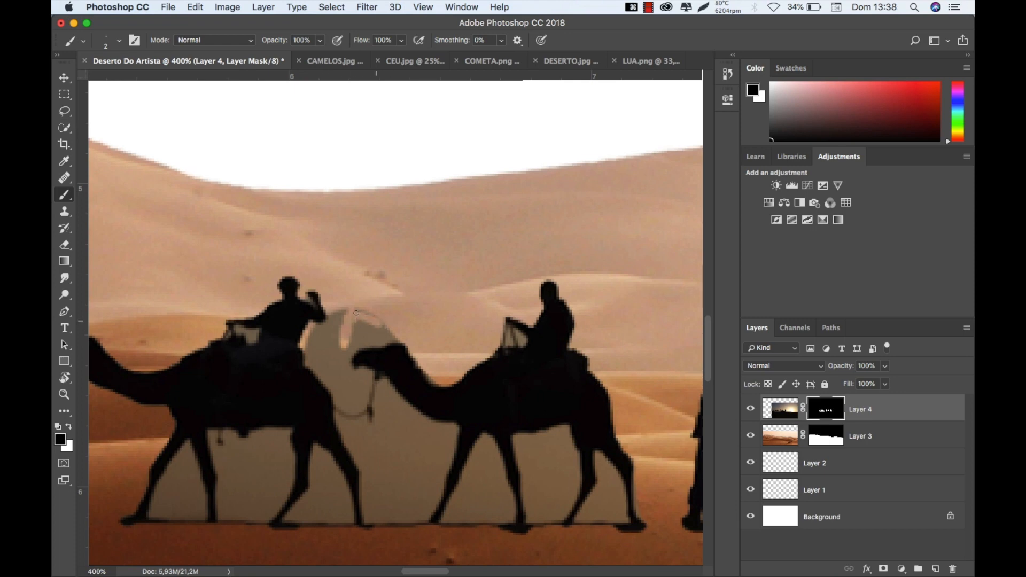
pyautogui.press(']')
pyautogui.press(']')
pyautogui.press(']')
pyautogui.press(']')
pyautogui.press(']')
pyautogui.press(']')
pyautogui.press(']')
pyautogui.press(']')
pyautogui.press(']')
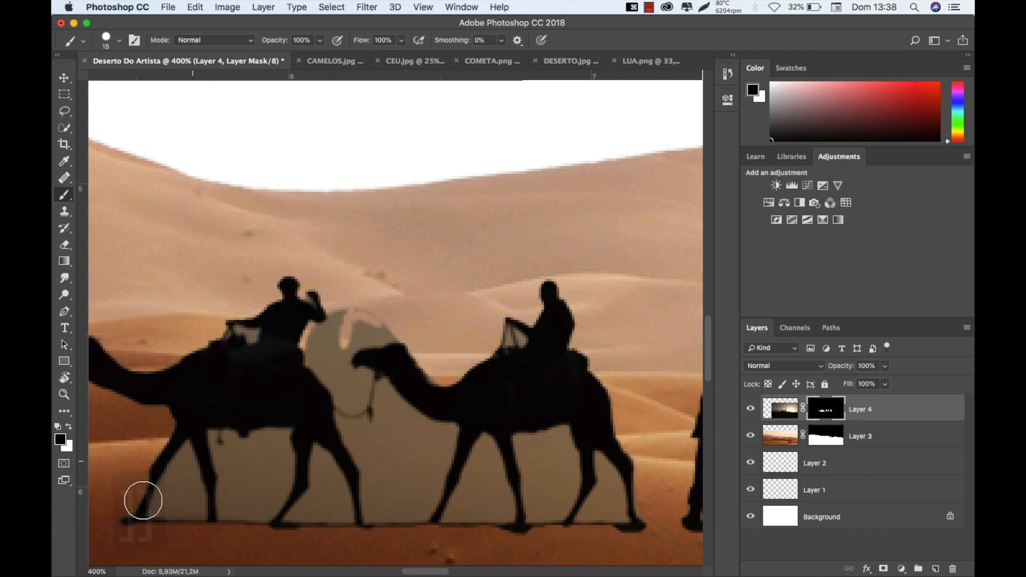
# Mask out the tan patch between the first rider and the second camel's head above the rope, reducing the brush to 6 px for the edges.
pyautogui.moveTo(372, 304)
pyautogui.mouseDown()
pyautogui.moveTo(359, 314)
pyautogui.moveTo(393, 323)
pyautogui.moveTo(347, 323)
pyautogui.mouseUp()
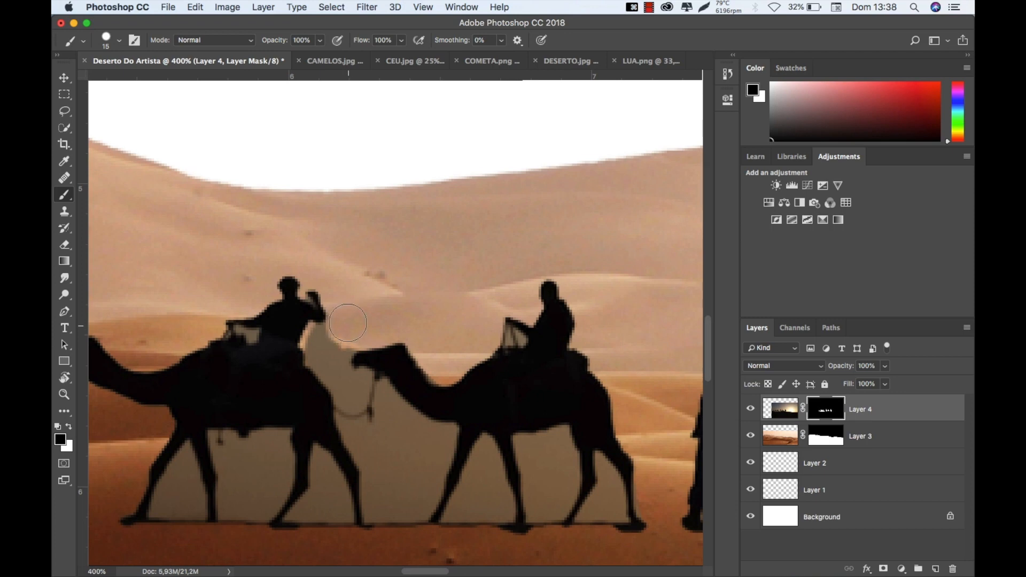
pyautogui.press('[')
pyautogui.press('[')
pyautogui.press('[')
pyautogui.press('[')
pyautogui.press('[')
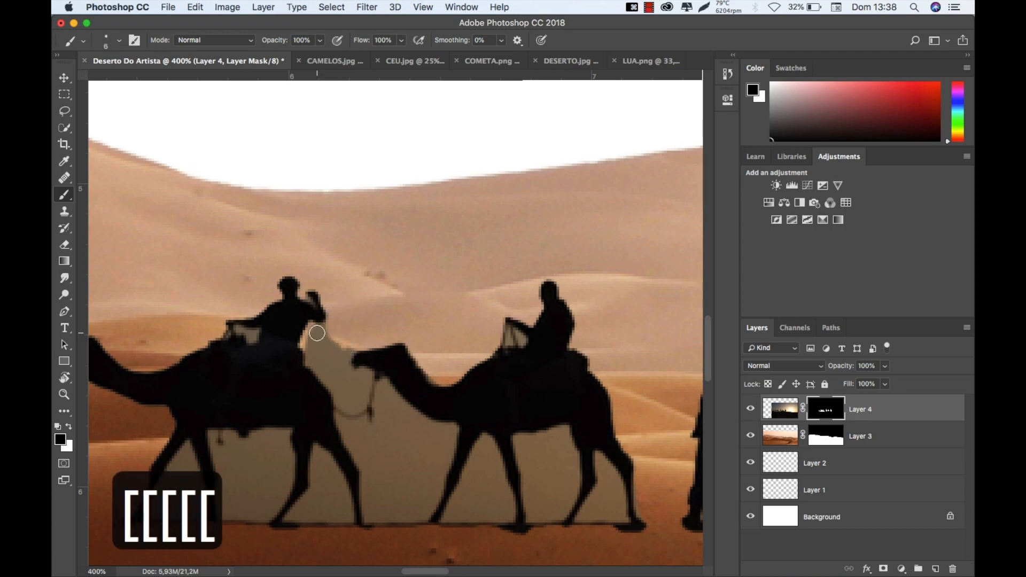
pyautogui.moveTo(317, 331)
pyautogui.mouseDown()
pyautogui.moveTo(330, 321)
pyautogui.moveTo(313, 347)
pyautogui.moveTo(318, 366)
pyautogui.mouseUp()
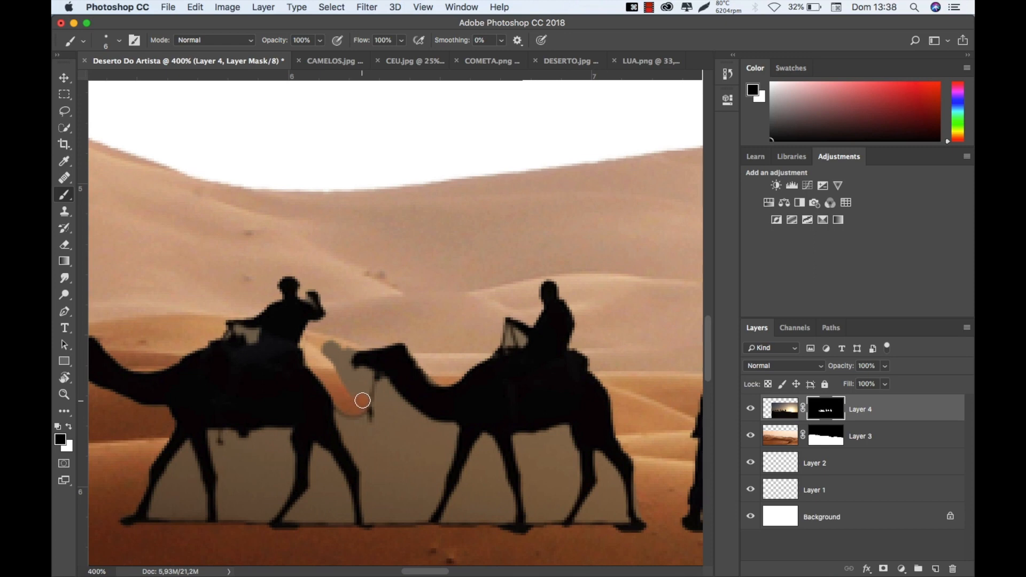
pyautogui.moveTo(363, 392)
pyautogui.mouseDown()
pyautogui.moveTo(324, 347)
pyautogui.moveTo(355, 344)
pyautogui.moveTo(348, 374)
pyautogui.mouseUp()
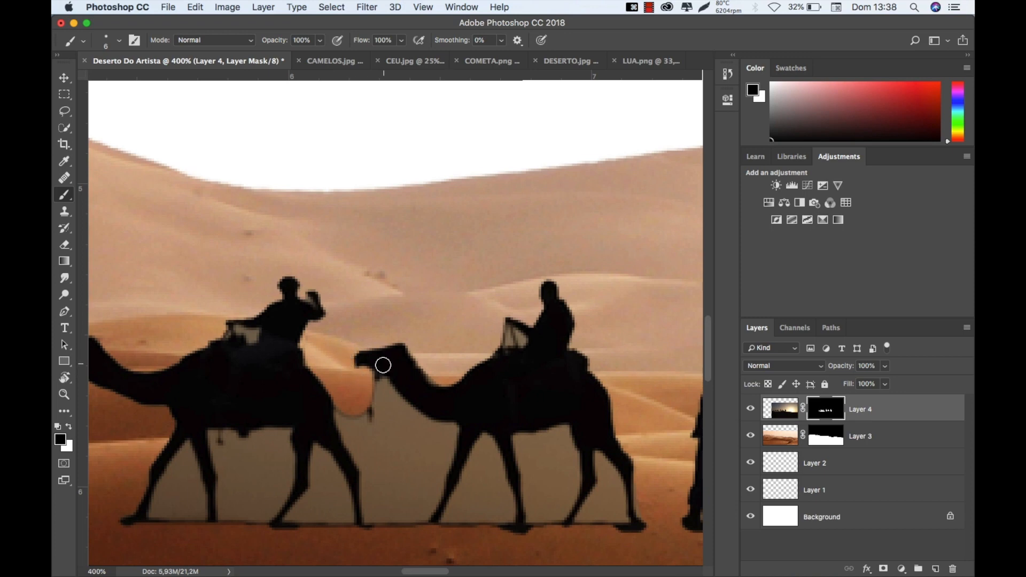
# Mask out the tan background below the rope, between the first camel's hind leg and the second camel's neck and front leg.
pyautogui.moveTo(346, 425); pyautogui.dragTo(362, 458)
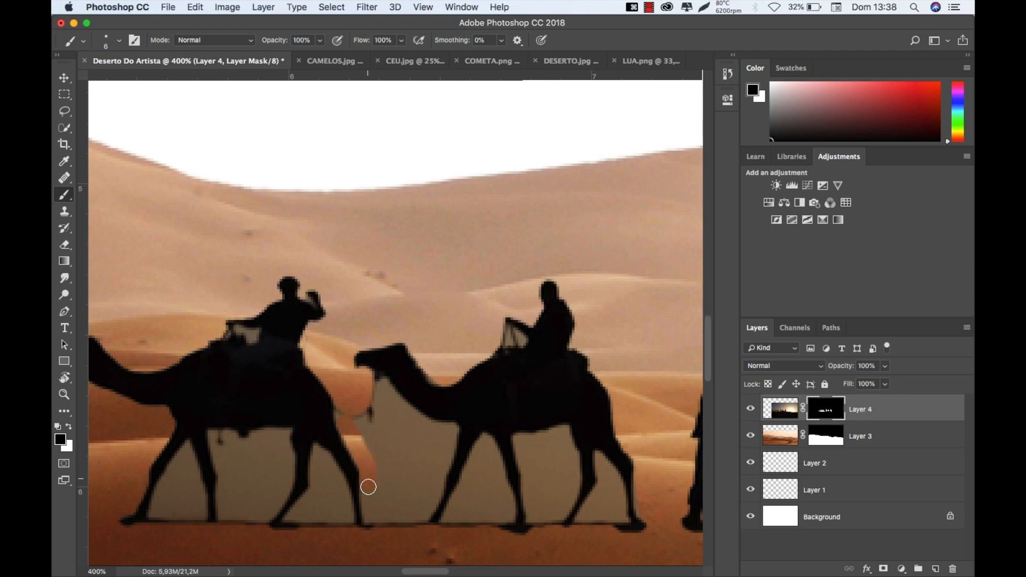
pyautogui.moveTo(367, 505)
pyautogui.mouseDown()
pyautogui.moveTo(373, 527)
pyautogui.moveTo(375, 518)
pyautogui.mouseUp()
pyautogui.press('super+equal')
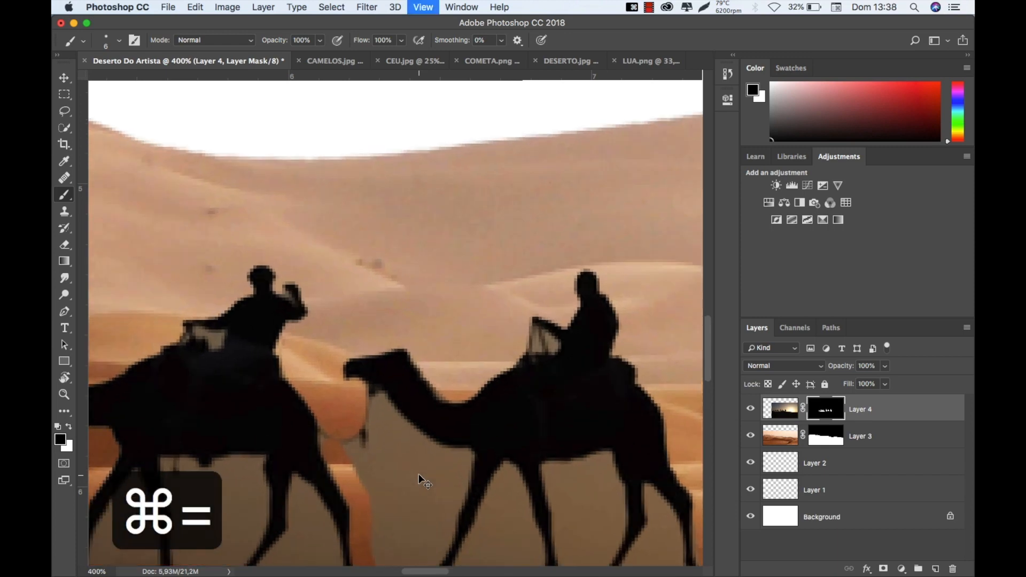
pyautogui.press('space')
pyautogui.moveTo(367, 342); pyautogui.dragTo(366, 222)
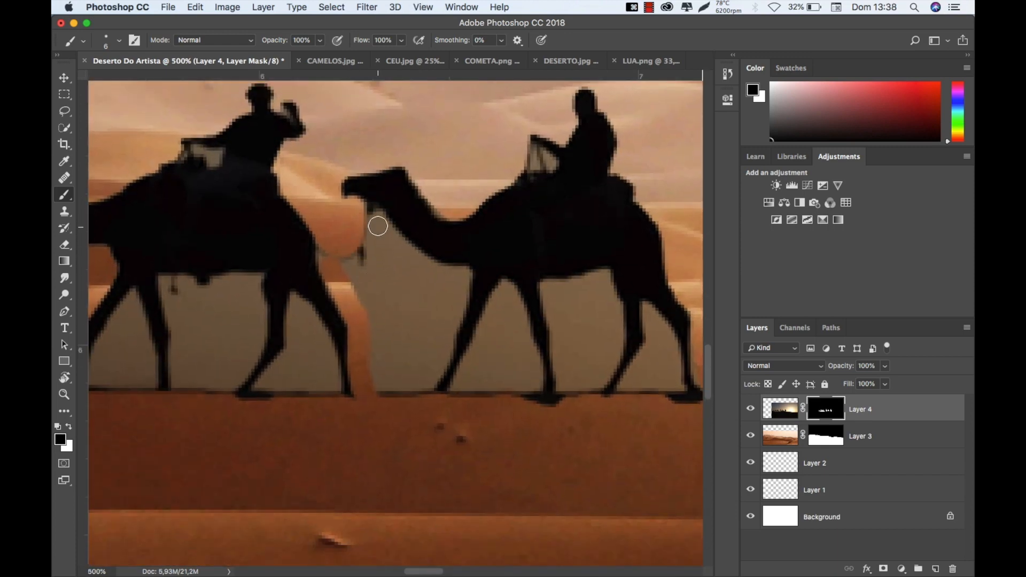
pyautogui.moveTo(378, 217)
pyautogui.mouseDown()
pyautogui.moveTo(416, 260)
pyautogui.moveTo(464, 275)
pyautogui.moveTo(437, 367)
pyautogui.moveTo(424, 385)
pyautogui.moveTo(403, 375)
pyautogui.mouseUp()
pyautogui.moveTo(367, 257); pyautogui.dragTo(376, 224)
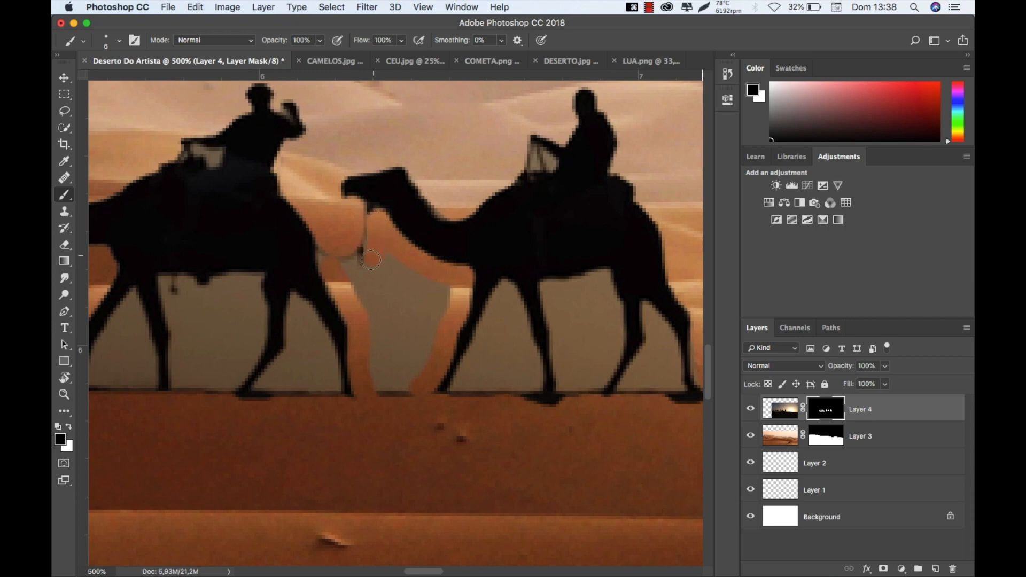
pyautogui.moveTo(348, 271)
pyautogui.mouseDown()
pyautogui.moveTo(388, 393)
pyautogui.moveTo(410, 377)
pyautogui.moveTo(413, 390)
pyautogui.moveTo(406, 395)
pyautogui.moveTo(439, 295)
pyautogui.moveTo(439, 325)
pyautogui.mouseUp()
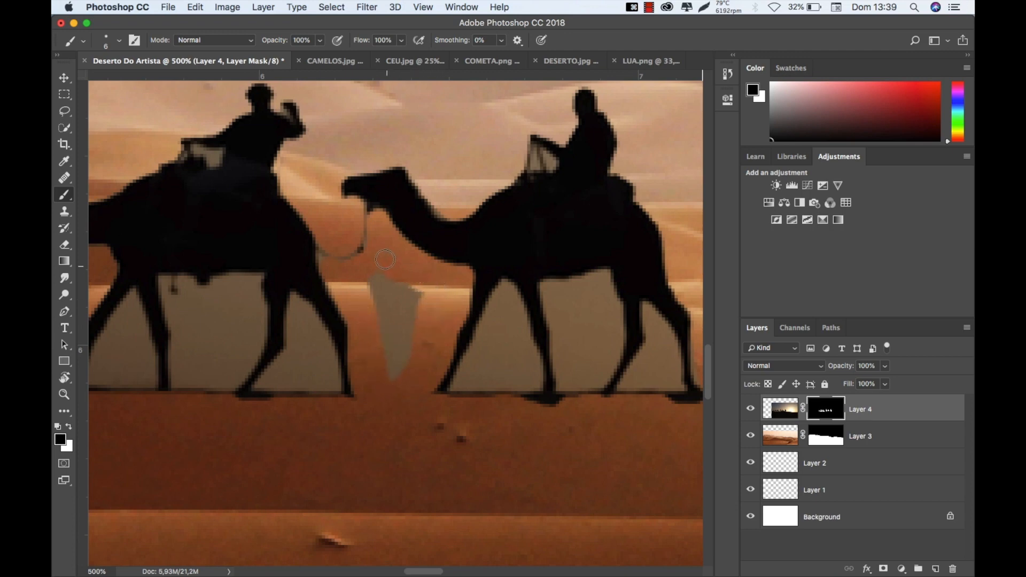
pyautogui.moveTo(378, 275)
pyautogui.mouseDown()
pyautogui.moveTo(375, 307)
pyautogui.moveTo(384, 316)
pyautogui.moveTo(393, 292)
pyautogui.moveTo(395, 332)
pyautogui.moveTo(413, 288)
pyautogui.moveTo(405, 337)
pyautogui.moveTo(417, 309)
pyautogui.moveTo(401, 368)
pyautogui.moveTo(393, 351)
pyautogui.moveTo(397, 372)
pyautogui.mouseUp()
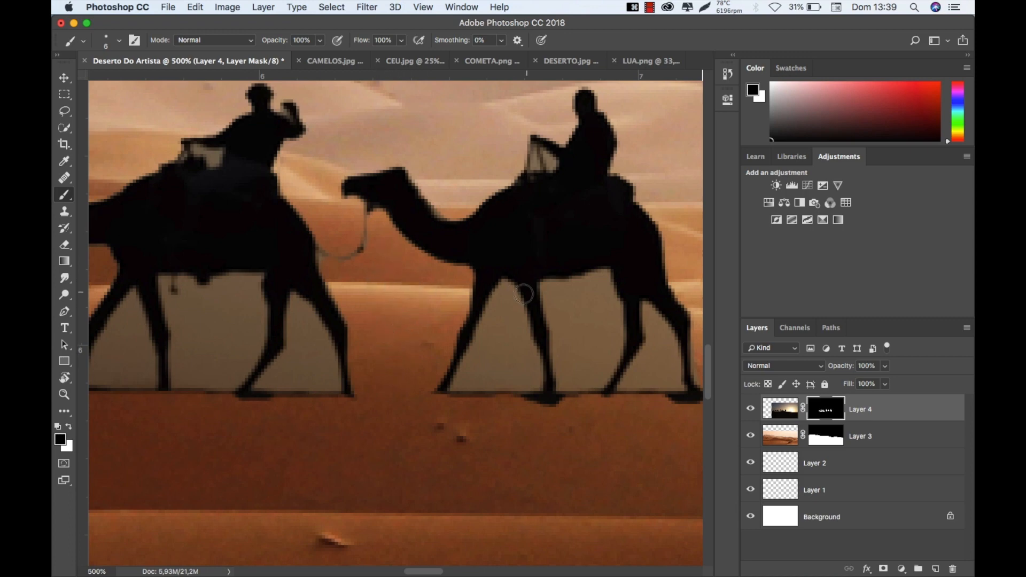
# Mask out the background between all of the second camel's legs, along with the dark ground line joining its feet.
pyautogui.moveTo(452, 406)
pyautogui.mouseDown()
pyautogui.moveTo(504, 287)
pyautogui.moveTo(529, 357)
pyautogui.moveTo(527, 390)
pyautogui.moveTo(479, 392)
pyautogui.moveTo(502, 331)
pyautogui.moveTo(501, 383)
pyautogui.moveTo(511, 361)
pyautogui.moveTo(504, 312)
pyautogui.mouseUp()
pyautogui.press('space')
pyautogui.moveTo(522, 362)
pyautogui.mouseDown()
pyautogui.moveTo(463, 394)
pyautogui.moveTo(442, 346)
pyautogui.mouseUp()
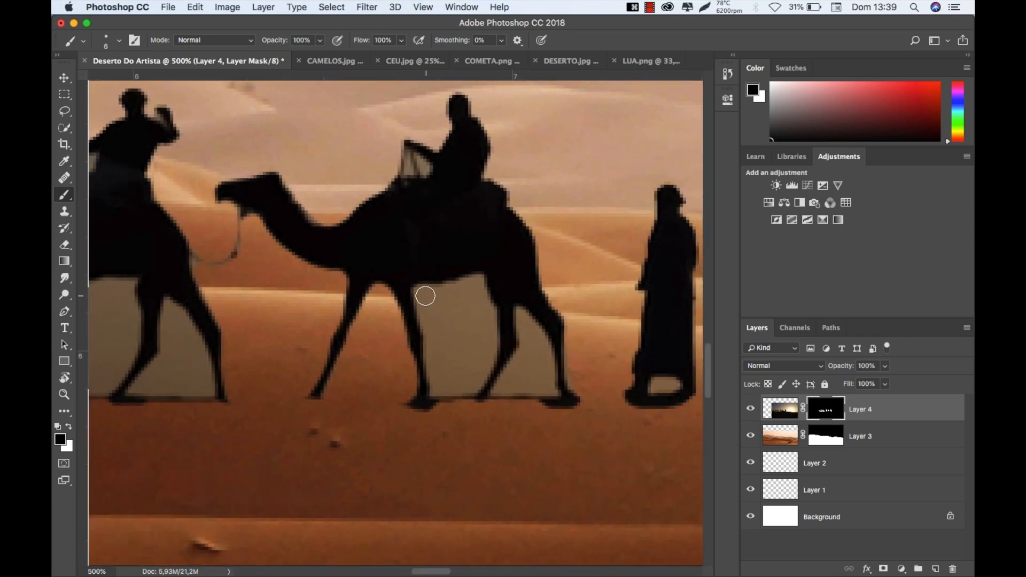
pyautogui.moveTo(423, 292)
pyautogui.mouseDown()
pyautogui.moveTo(440, 401)
pyautogui.moveTo(447, 354)
pyautogui.mouseUp()
pyautogui.moveTo(434, 297)
pyautogui.mouseDown()
pyautogui.moveTo(475, 281)
pyautogui.moveTo(463, 291)
pyautogui.moveTo(475, 287)
pyautogui.moveTo(488, 330)
pyautogui.mouseUp()
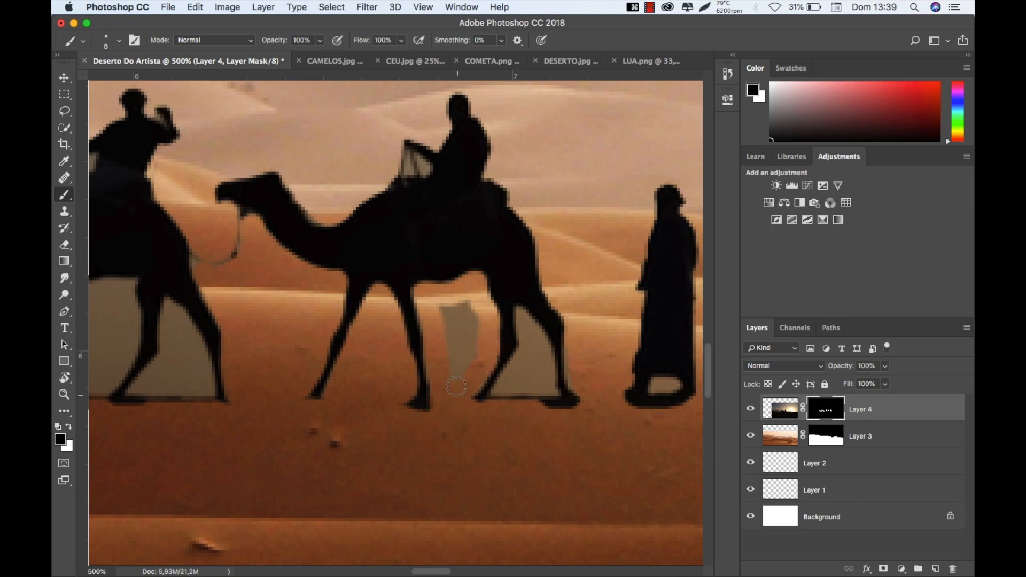
pyautogui.moveTo(449, 353)
pyautogui.mouseDown()
pyautogui.moveTo(440, 312)
pyautogui.moveTo(463, 302)
pyautogui.moveTo(466, 354)
pyautogui.mouseUp()
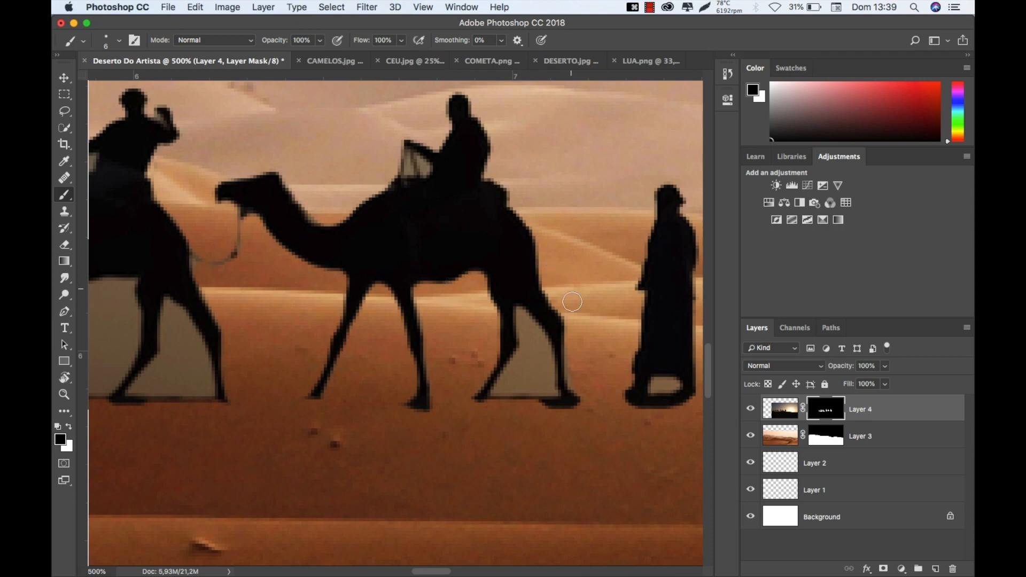
pyautogui.moveTo(499, 398)
pyautogui.mouseDown()
pyautogui.moveTo(530, 353)
pyautogui.moveTo(524, 322)
pyautogui.moveTo(545, 395)
pyautogui.moveTo(522, 399)
pyautogui.moveTo(576, 336)
pyautogui.moveTo(581, 414)
pyautogui.moveTo(540, 365)
pyautogui.mouseUp()
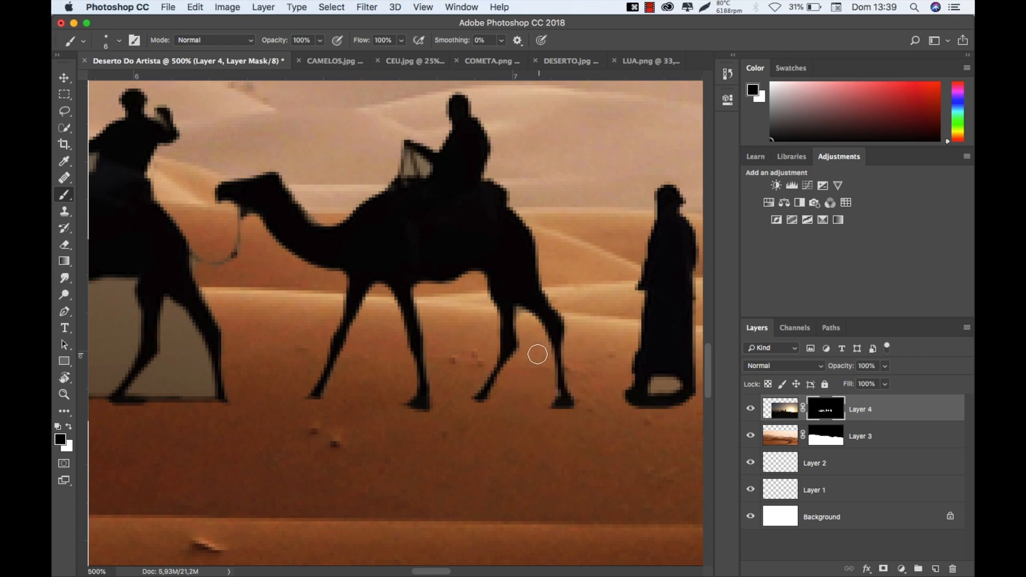
# Reduce the brush to 3 px and mask out the small tan gap at the feet of the standing figure behind the second camel.
pyautogui.press('super+minus')
pyautogui.press('super+minus')
pyautogui.press('super+minus')
pyautogui.press('super+minus')
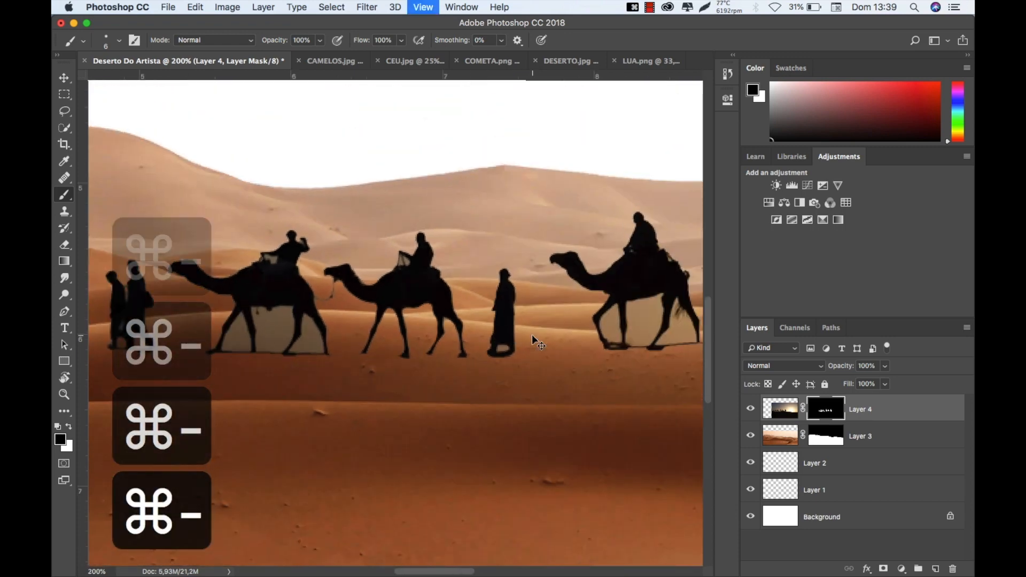
pyautogui.press('super+equal')
pyautogui.press('super+equal')
pyautogui.press('super+equal')
pyautogui.press('super+equal')
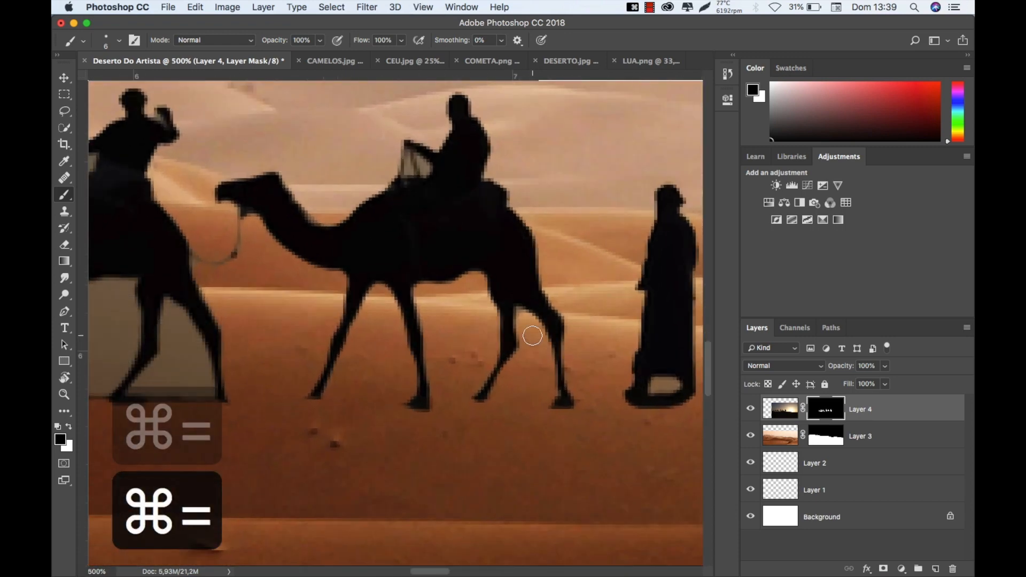
pyautogui.moveTo(518, 394); pyautogui.dragTo(284, 336)
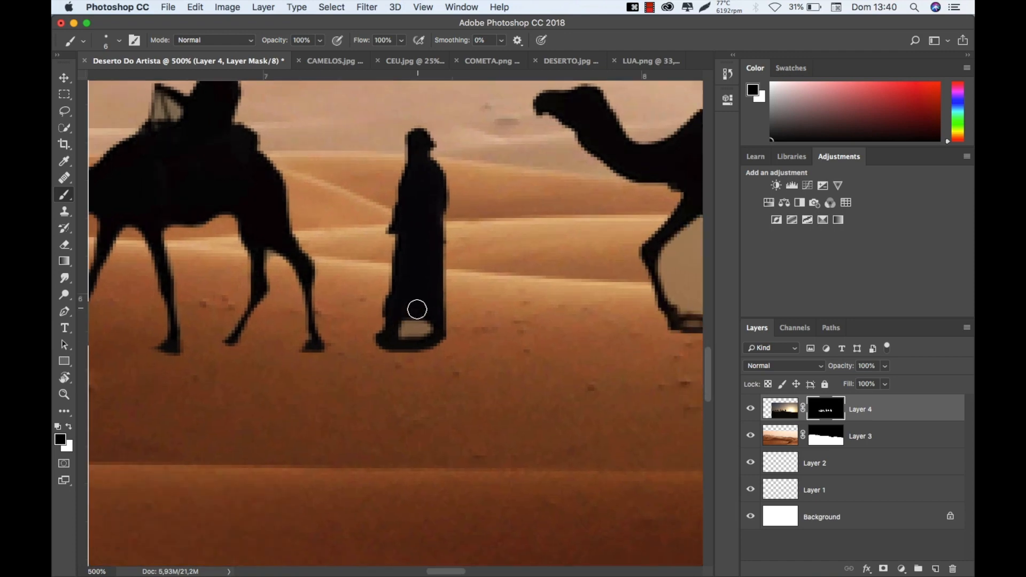
pyautogui.press('[')
pyautogui.press('[')
pyautogui.press('[')
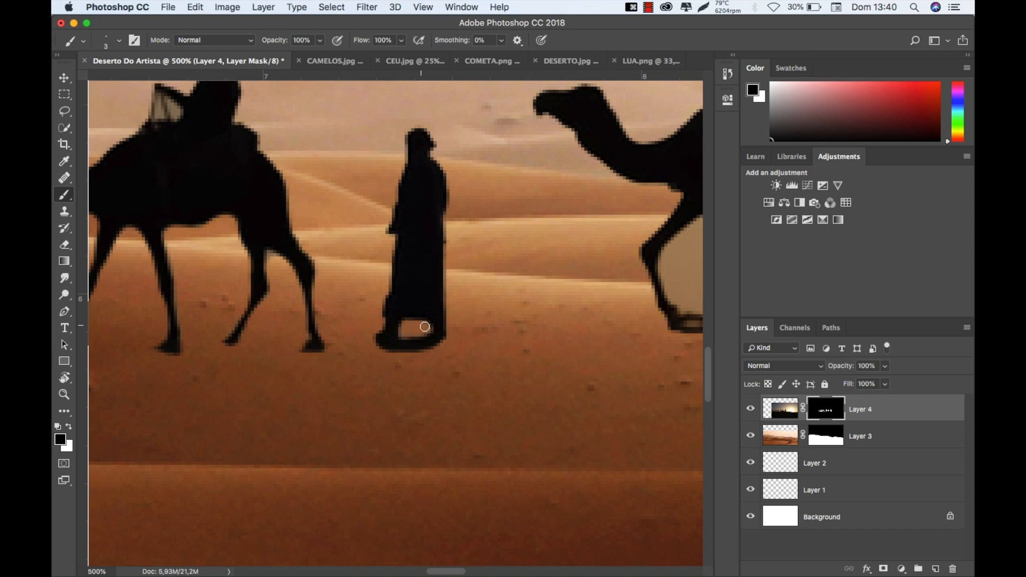
pyautogui.moveTo(488, 336); pyautogui.dragTo(399, 337)
pyautogui.moveTo(565, 232)
pyautogui.mouseDown()
pyautogui.moveTo(493, 259)
pyautogui.moveTo(471, 301)
pyautogui.moveTo(421, 284)
pyautogui.mouseUp()
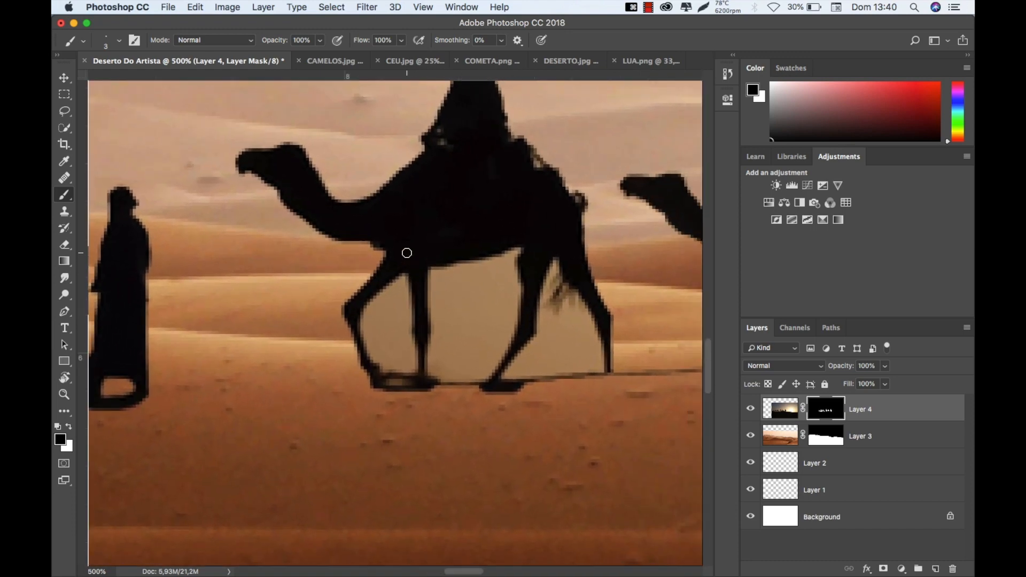
pyautogui.press('super+equal')
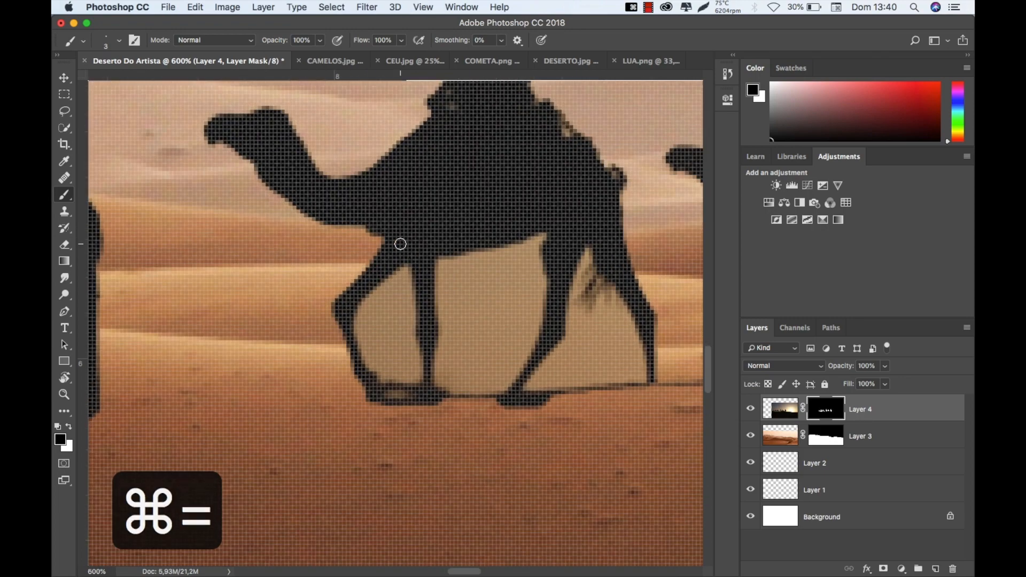
pyautogui.press('super+bracketleft')
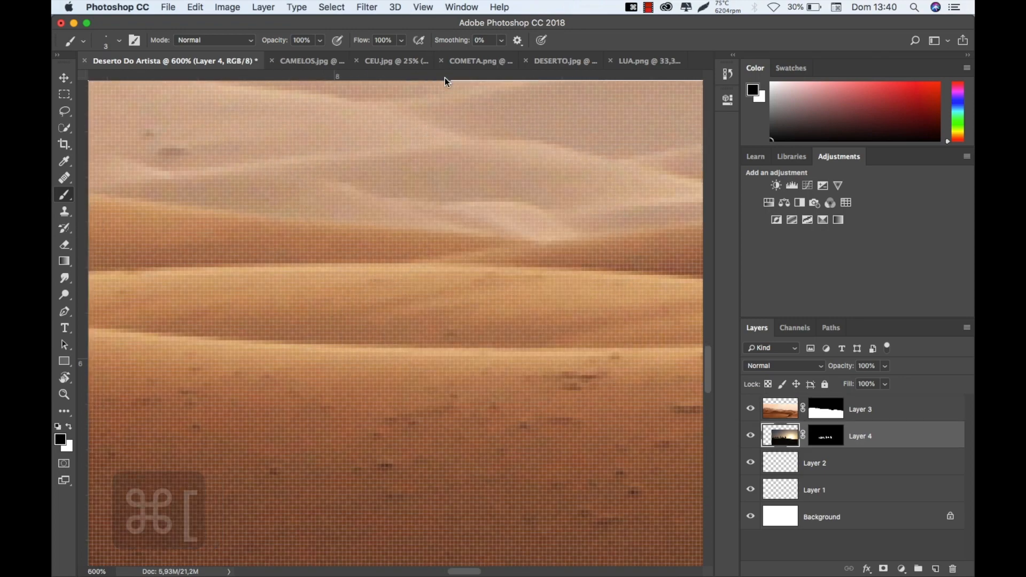
pyautogui.press('super+z')
pyautogui.press('super+minus')
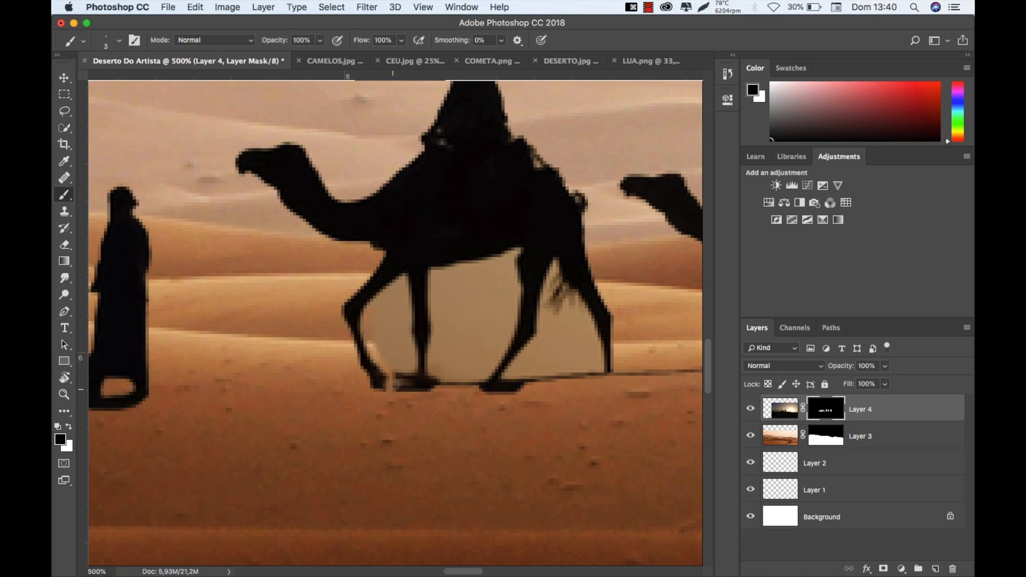
# Mask out the background between the third camel's front legs, enlarging the brush to 7 px to clear the middle.
pyautogui.moveTo(394, 376)
pyautogui.mouseDown()
pyautogui.moveTo(409, 397)
pyautogui.moveTo(434, 366)
pyautogui.moveTo(432, 276)
pyautogui.mouseUp()
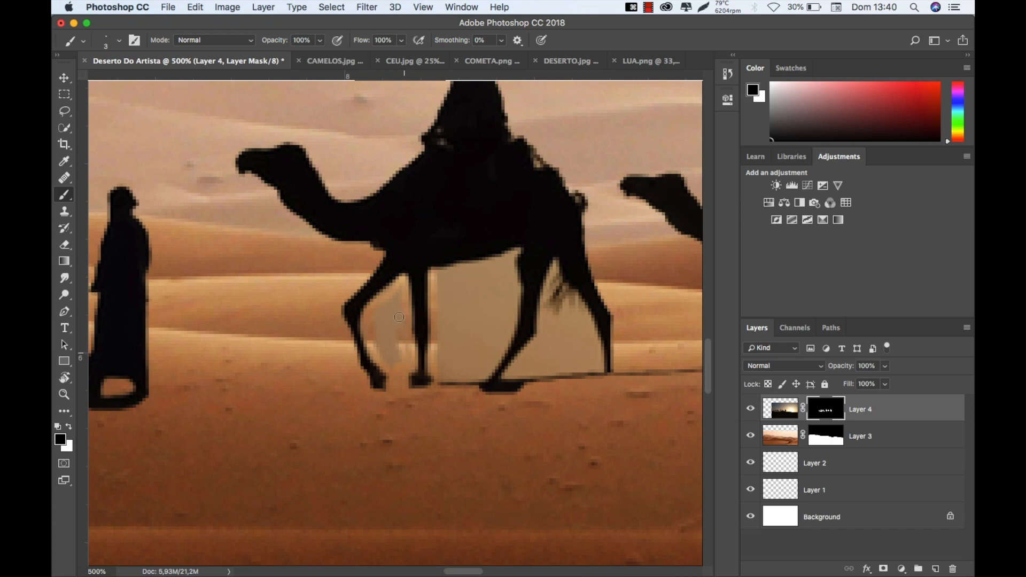
pyautogui.press(']')
pyautogui.press(']')
pyautogui.press(']')
pyautogui.press(']')
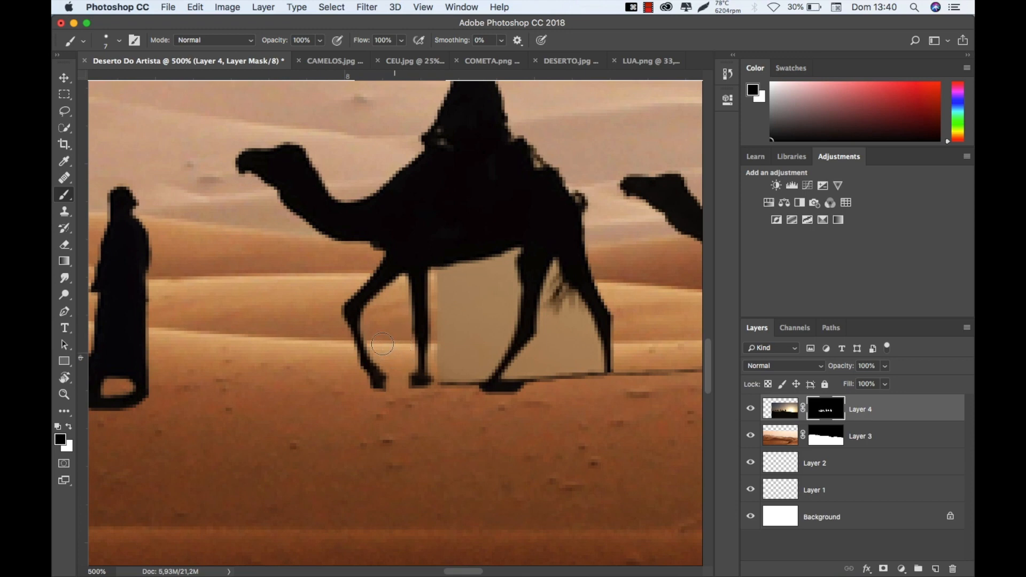
# Reduce the brush to 3 px and mask along the inner edges of the third camel's hind legs and belly.
pyautogui.press('[')
pyautogui.press('[')
pyautogui.press('[')
pyautogui.press('[')
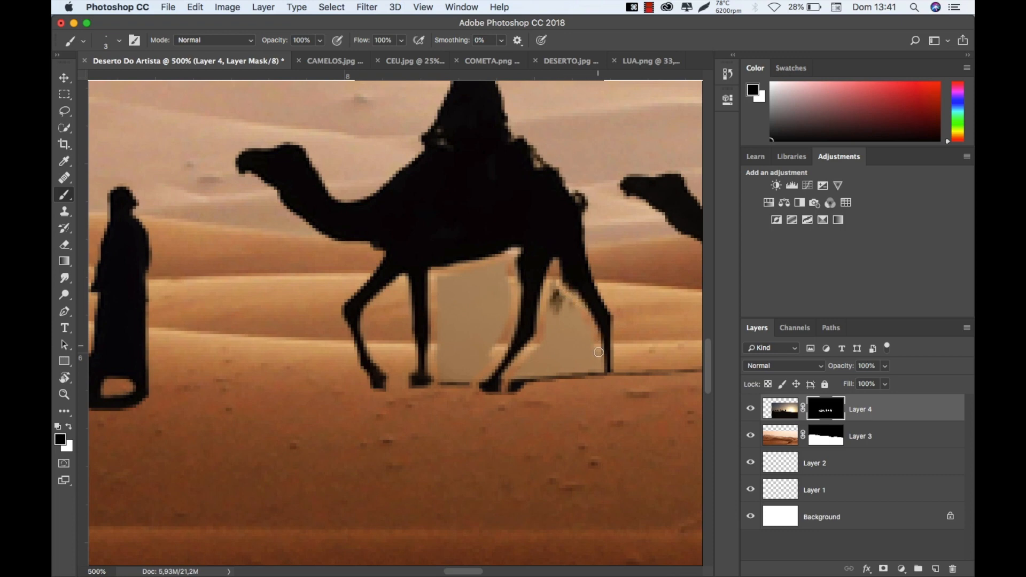
# Enlarge the brush to 7 px and mask out the remaining tan areas under the third camel's belly and between its hind legs.
pyautogui.press(']')
pyautogui.press(']')
pyautogui.press(']')
pyautogui.press(']')
pyautogui.press(']')
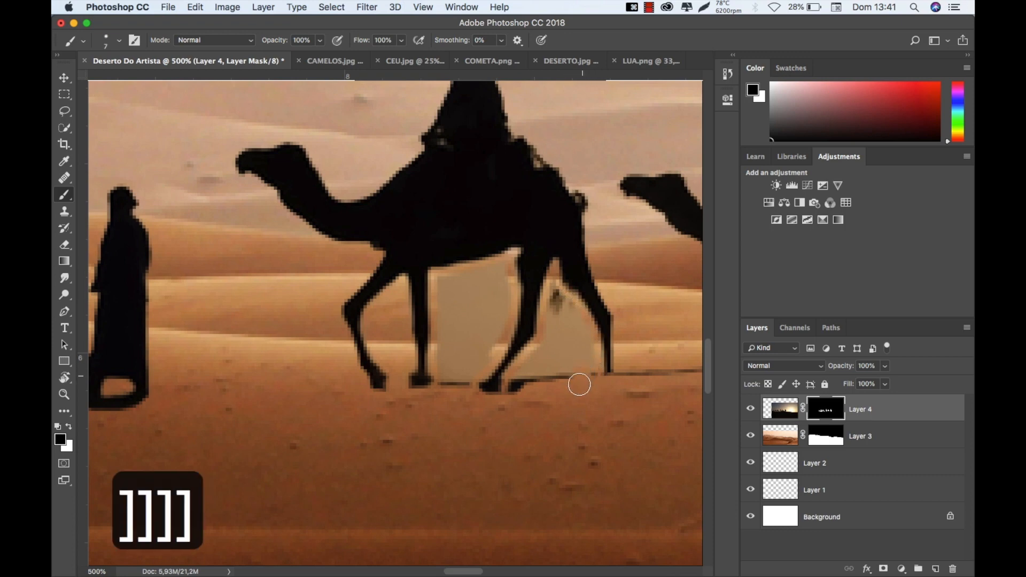
pyautogui.moveTo(517, 377)
pyautogui.mouseDown()
pyautogui.moveTo(551, 331)
pyautogui.moveTo(553, 295)
pyautogui.moveTo(584, 342)
pyautogui.moveTo(588, 395)
pyautogui.moveTo(573, 349)
pyautogui.moveTo(569, 387)
pyautogui.moveTo(545, 374)
pyautogui.mouseUp()
pyautogui.moveTo(446, 268)
pyautogui.mouseDown()
pyautogui.moveTo(456, 281)
pyautogui.moveTo(484, 269)
pyautogui.moveTo(503, 298)
pyautogui.moveTo(467, 380)
pyautogui.moveTo(448, 384)
pyautogui.mouseUp()
pyautogui.moveTo(442, 332)
pyautogui.mouseDown()
pyautogui.moveTo(442, 288)
pyautogui.moveTo(454, 347)
pyautogui.moveTo(470, 283)
pyautogui.moveTo(466, 352)
pyautogui.mouseUp()
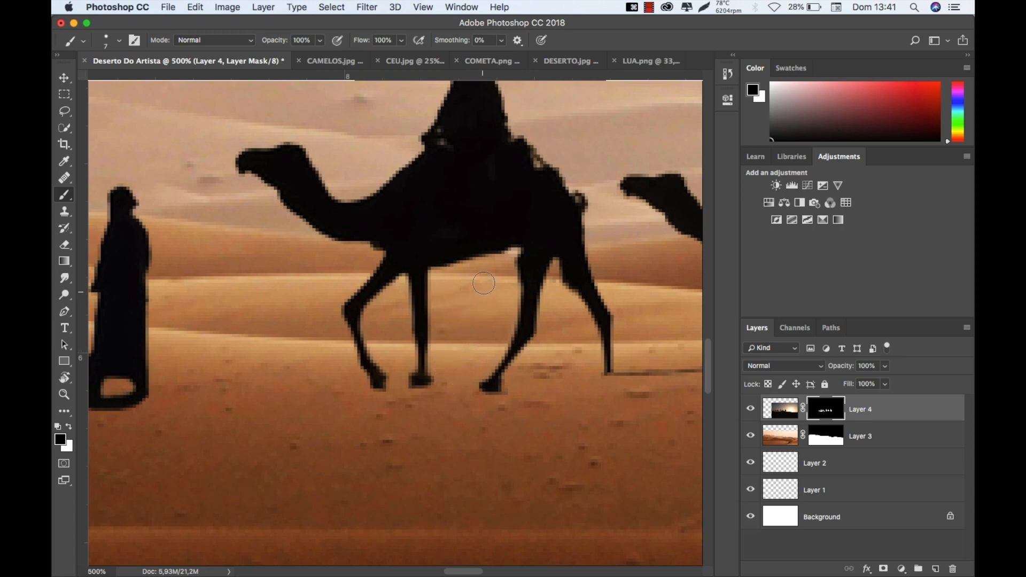
# Mask out the tan background in front of the fourth camel's front legs and under its belly.
pyautogui.moveTo(599, 328); pyautogui.dragTo(476, 320)
pyautogui.press('super+minus')
pyautogui.press('super+minus')
pyautogui.press('super+minus')
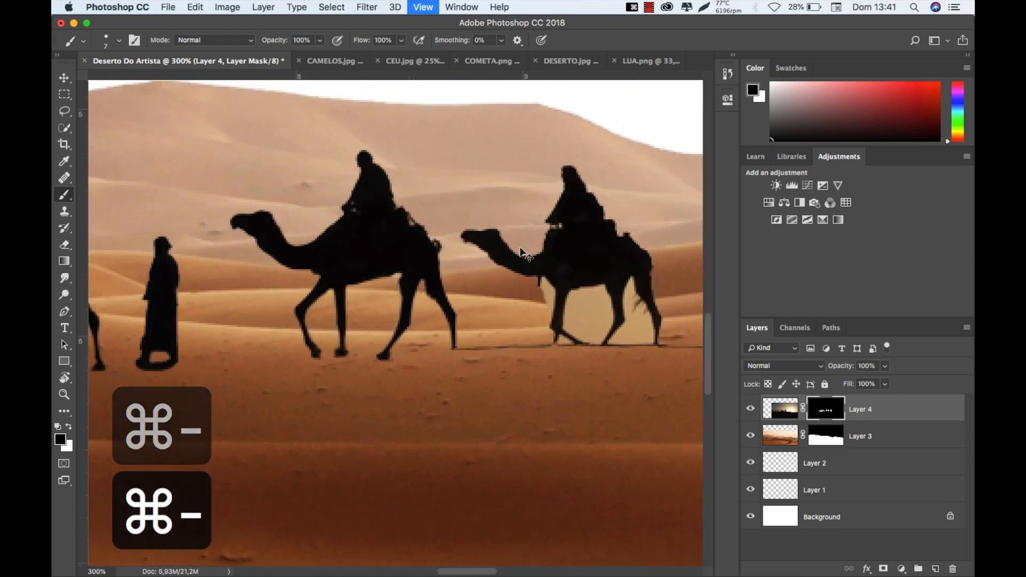
pyautogui.press('super+equal')
pyautogui.press('super+equal')
pyautogui.press('super+equal')
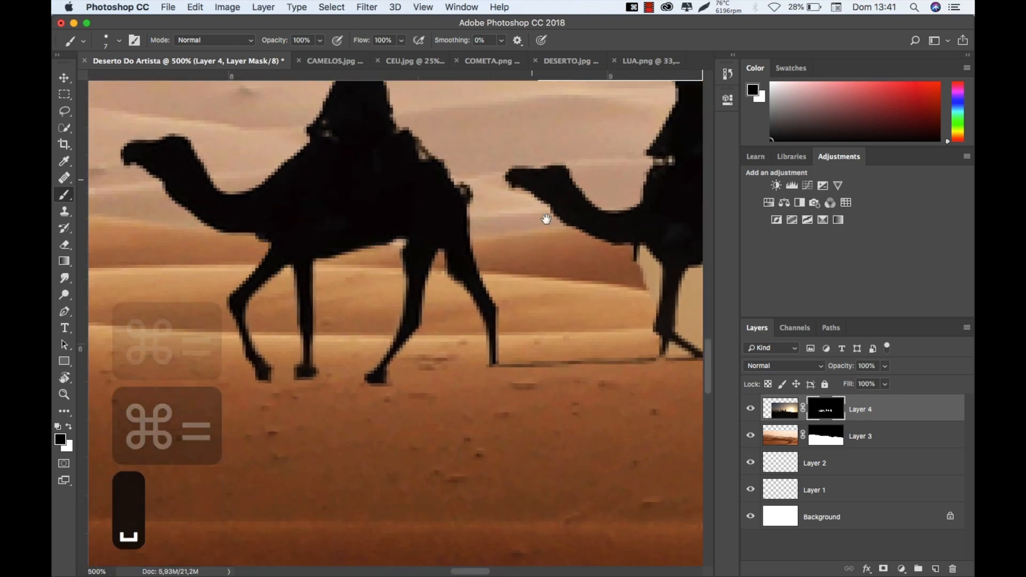
pyautogui.moveTo(562, 314); pyautogui.dragTo(386, 325)
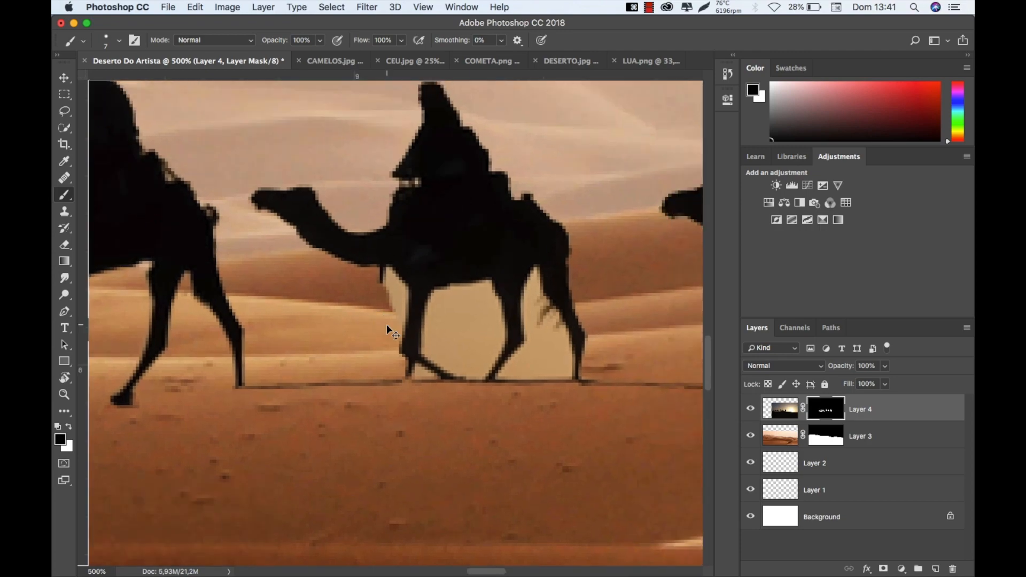
pyautogui.press('super+equal')
pyautogui.press('super+equal')
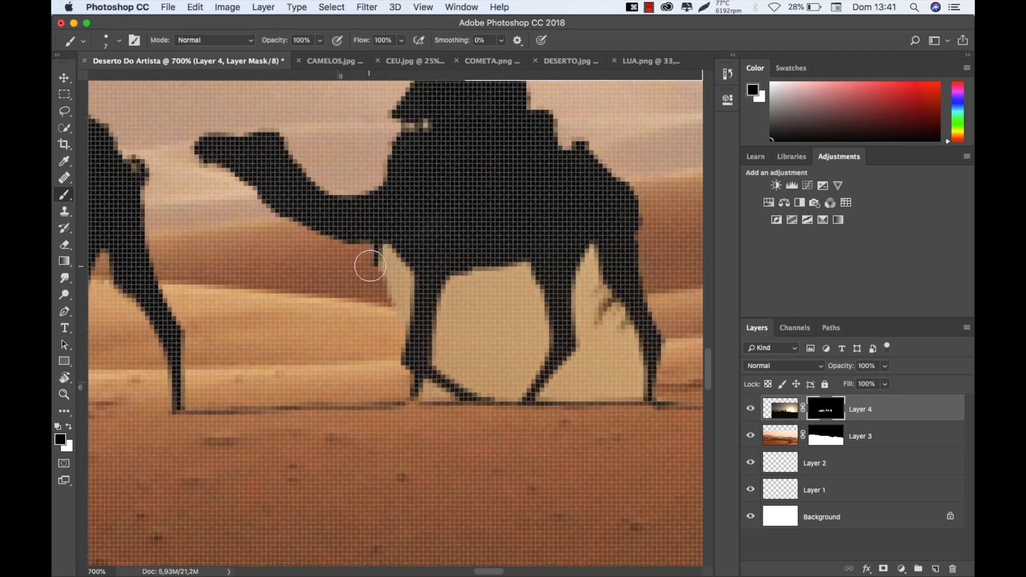
pyautogui.moveTo(384, 265)
pyautogui.mouseDown()
pyautogui.moveTo(397, 300)
pyautogui.moveTo(386, 364)
pyautogui.mouseUp()
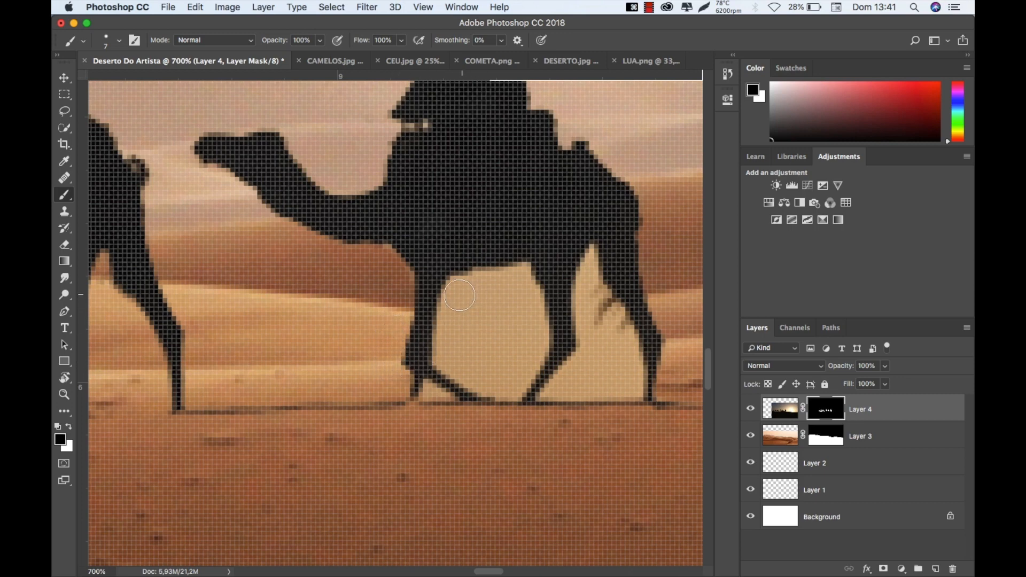
pyautogui.moveTo(458, 290)
pyautogui.mouseDown()
pyautogui.moveTo(454, 364)
pyautogui.moveTo(502, 387)
pyautogui.moveTo(528, 364)
pyautogui.moveTo(534, 336)
pyautogui.moveTo(530, 305)
pyautogui.moveTo(505, 275)
pyautogui.moveTo(479, 292)
pyautogui.moveTo(491, 348)
pyautogui.moveTo(503, 319)
pyautogui.mouseUp()
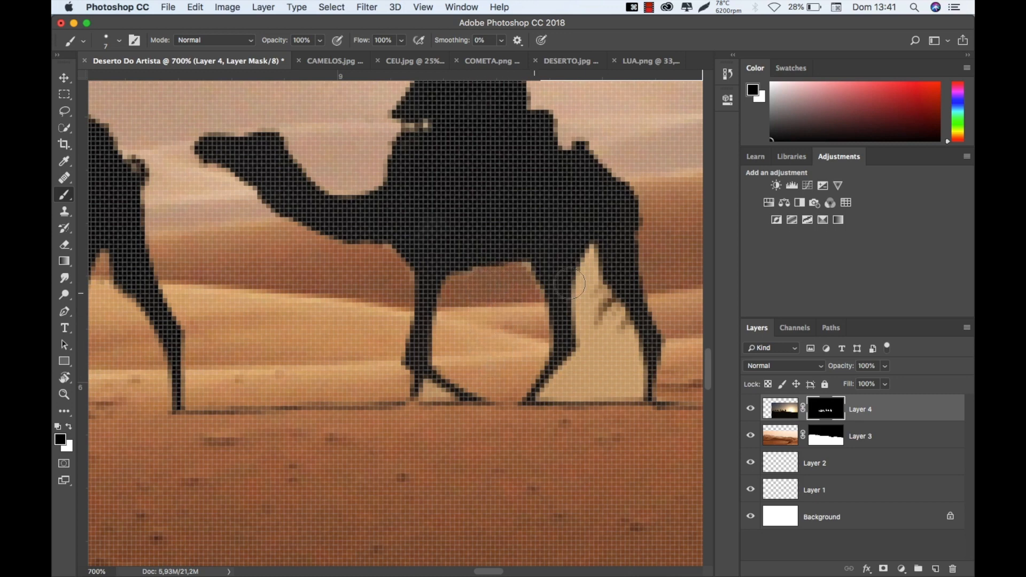
# Set the brush to 2 px and mask along the inner edges of the fourth camel's hind legs.
pyautogui.press(']')
pyautogui.press(']')
pyautogui.press(']')
pyautogui.press(']')
pyautogui.press(']')
pyautogui.press(']')
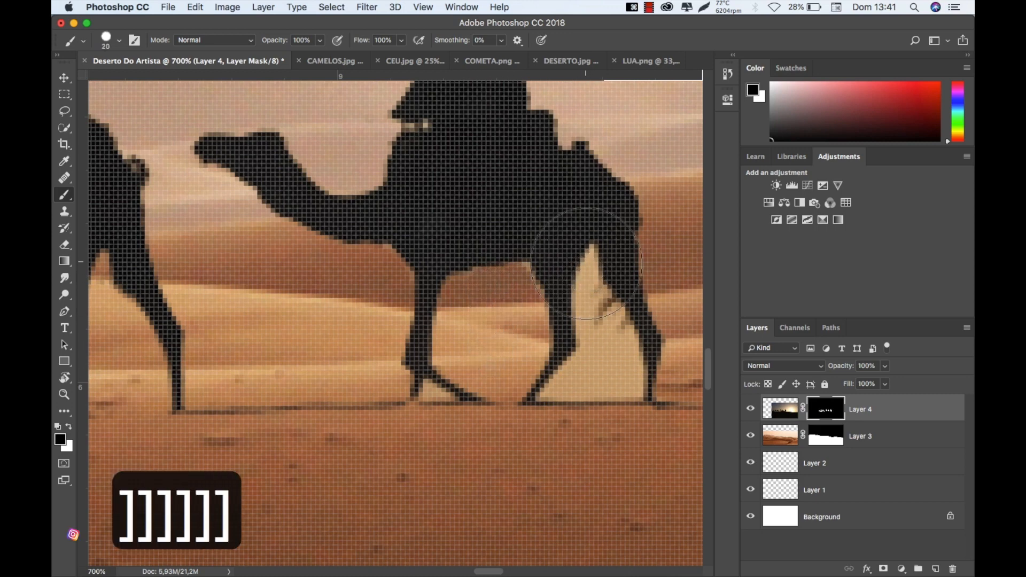
pyautogui.press('[')
pyautogui.press('[')
pyautogui.press('[')
pyautogui.press('[')
pyautogui.press('[')
pyautogui.press('[')
pyautogui.press('[')
pyautogui.press('[')
pyautogui.press('[')
pyautogui.press('[')
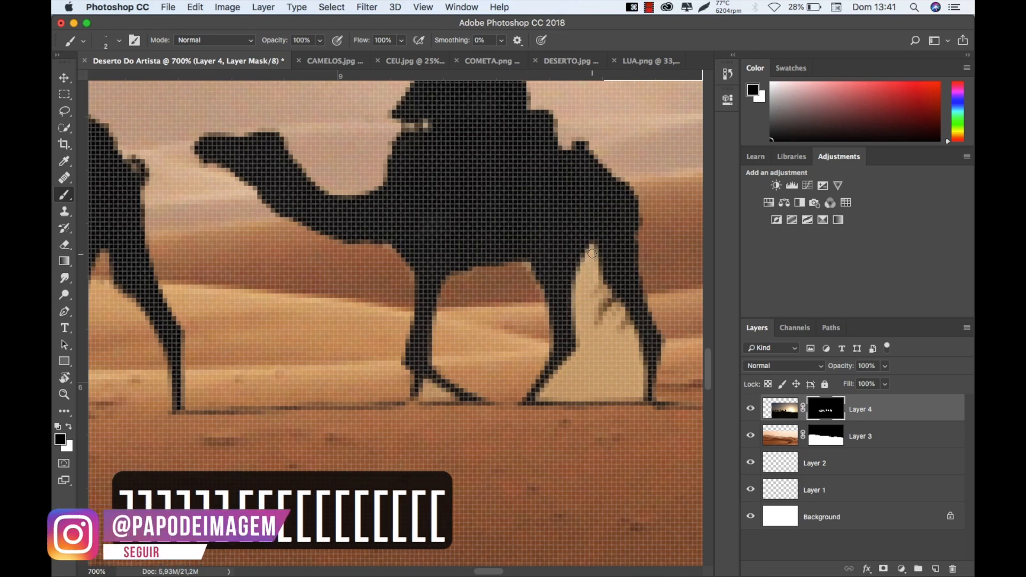
pyautogui.moveTo(591, 254)
pyautogui.mouseDown()
pyautogui.moveTo(575, 305)
pyautogui.moveTo(578, 349)
pyautogui.moveTo(552, 386)
pyautogui.mouseUp()
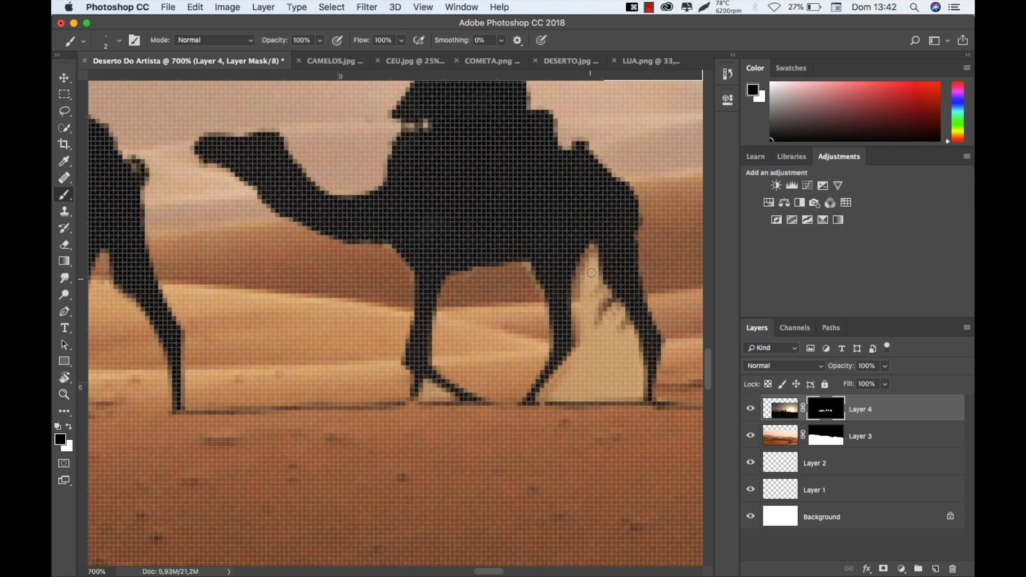
pyautogui.moveTo(595, 256); pyautogui.dragTo(635, 338)
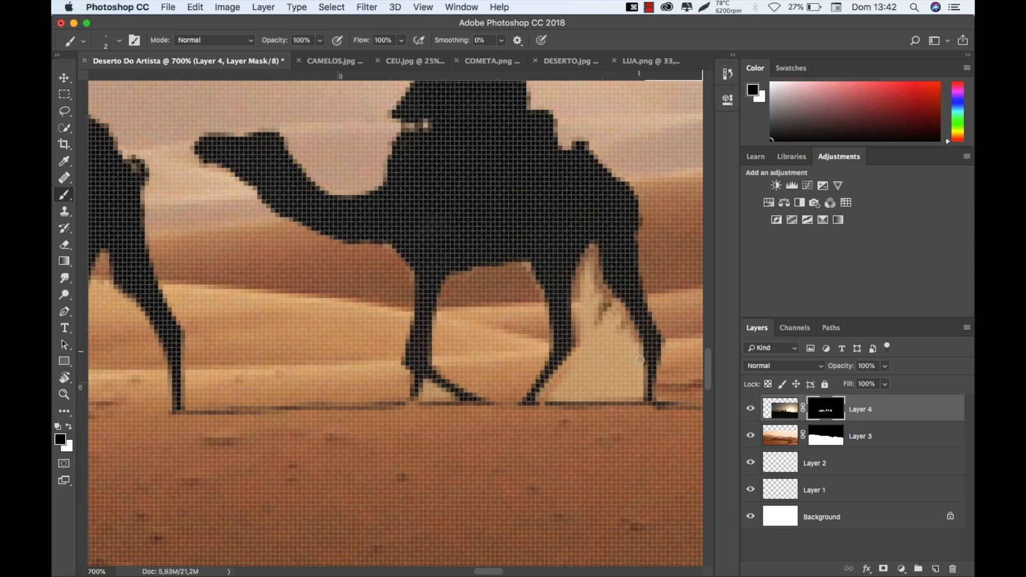
# Enlarge the brush to 5 px and mask out the remaining tan area between the fourth camel's hind legs.
pyautogui.press(']')
pyautogui.press(']')
pyautogui.press(']')
pyautogui.press(']')
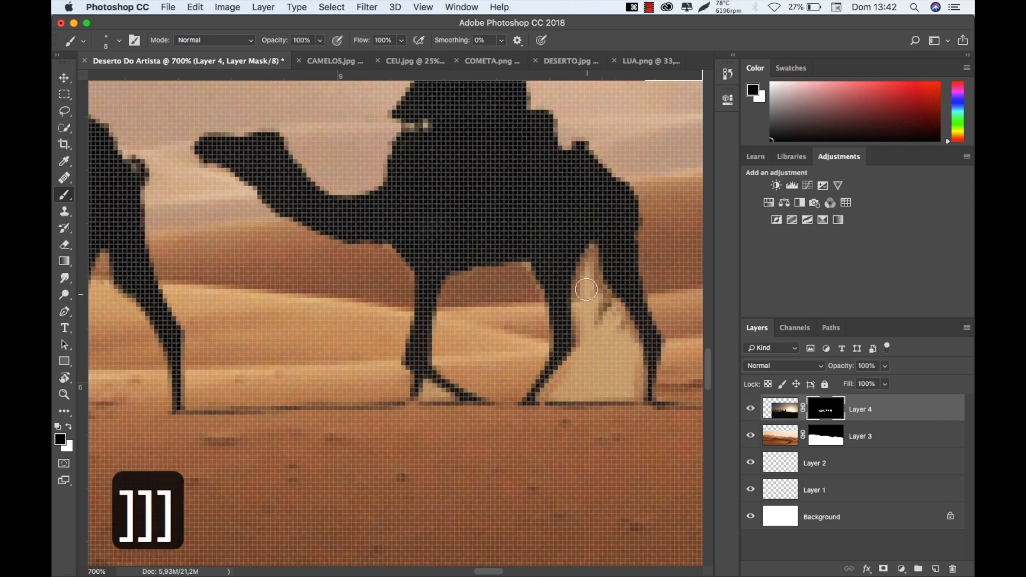
pyautogui.press('[')
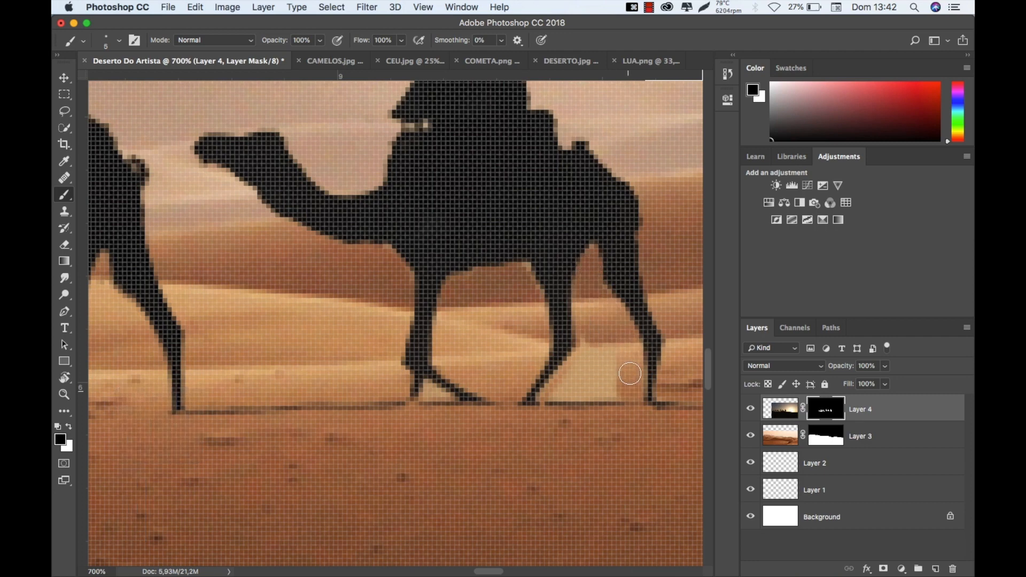
pyautogui.moveTo(613, 395)
pyautogui.mouseDown()
pyautogui.moveTo(591, 323)
pyautogui.moveTo(554, 387)
pyautogui.mouseUp()
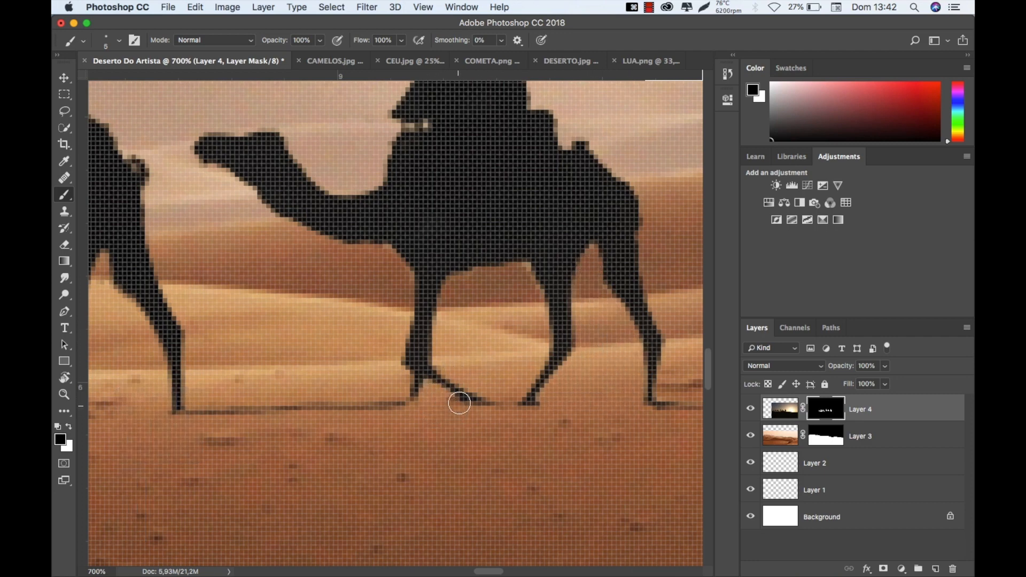
# Mask along the fifth camel's belly and the inner edges of its legs with the 5 px brush.
pyautogui.press('super+minus')
pyautogui.press('super+minus')
pyautogui.press('super+minus')
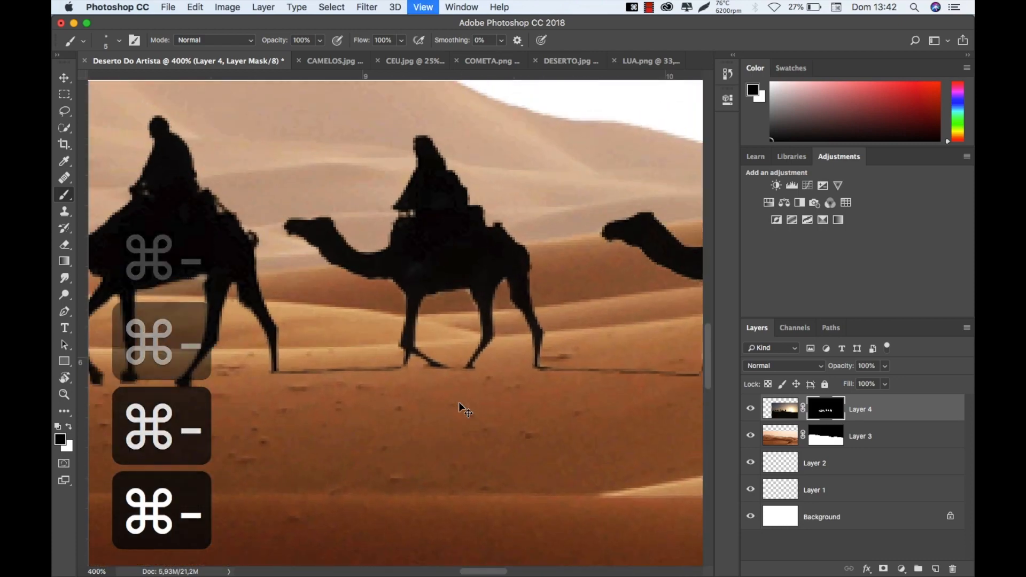
pyautogui.press('super+minus')
pyautogui.press('super+minus')
pyautogui.press('super+equal')
pyautogui.press('super+equal')
pyautogui.press('super+equal')
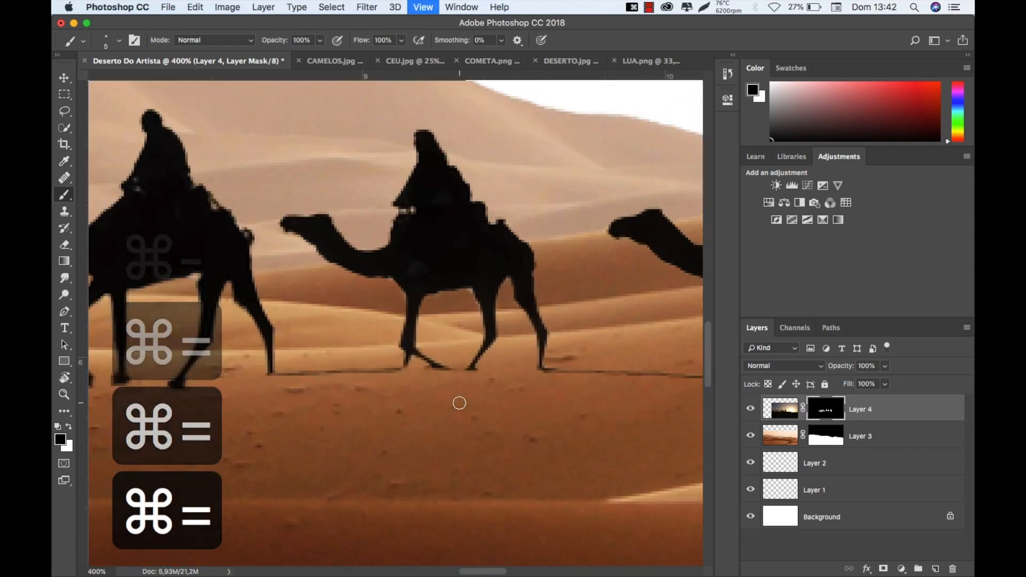
pyautogui.moveTo(614, 305); pyautogui.dragTo(380, 251)
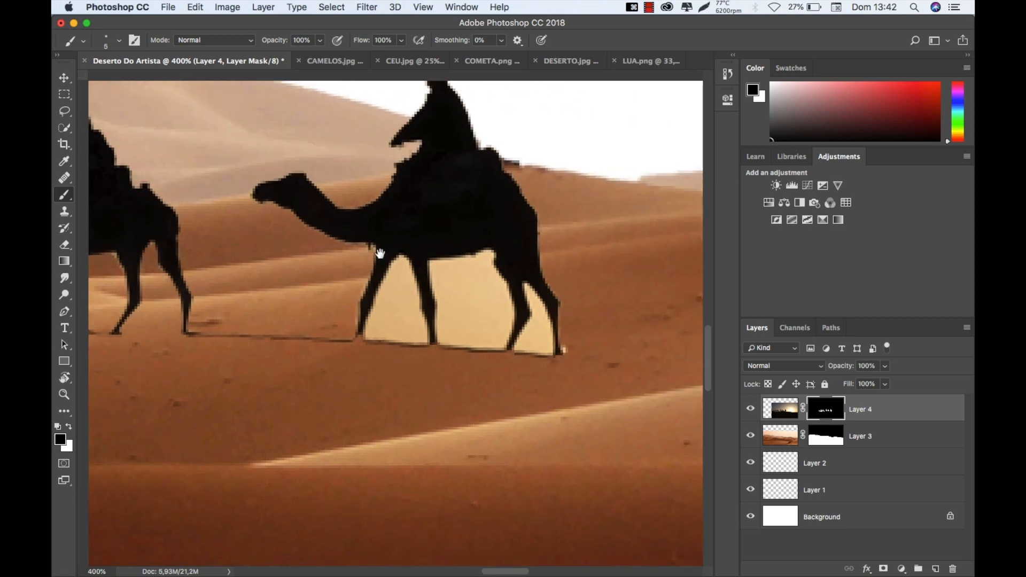
pyautogui.press('super+equal')
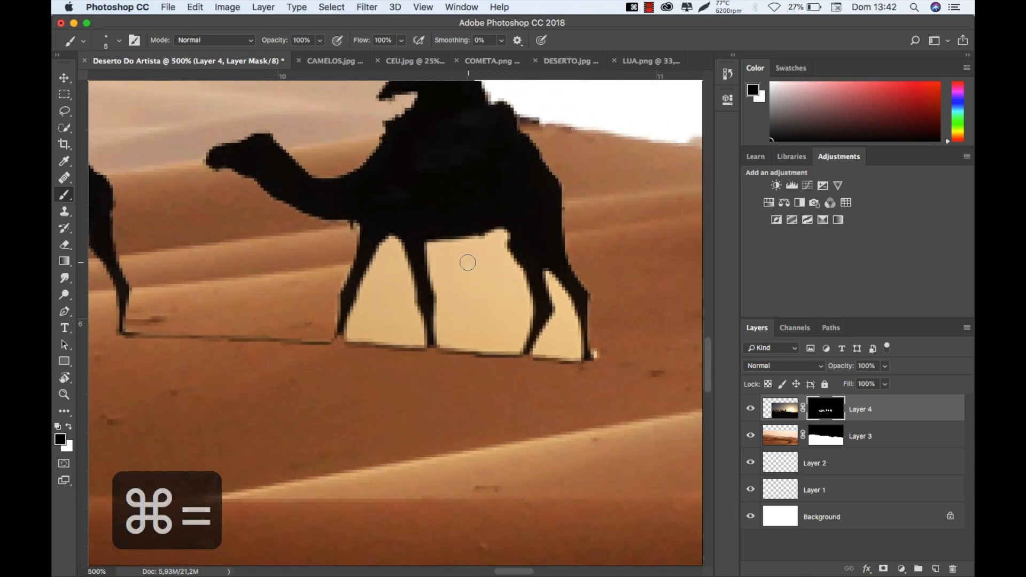
pyautogui.moveTo(433, 250)
pyautogui.mouseDown()
pyautogui.moveTo(443, 326)
pyautogui.moveTo(459, 319)
pyautogui.mouseUp()
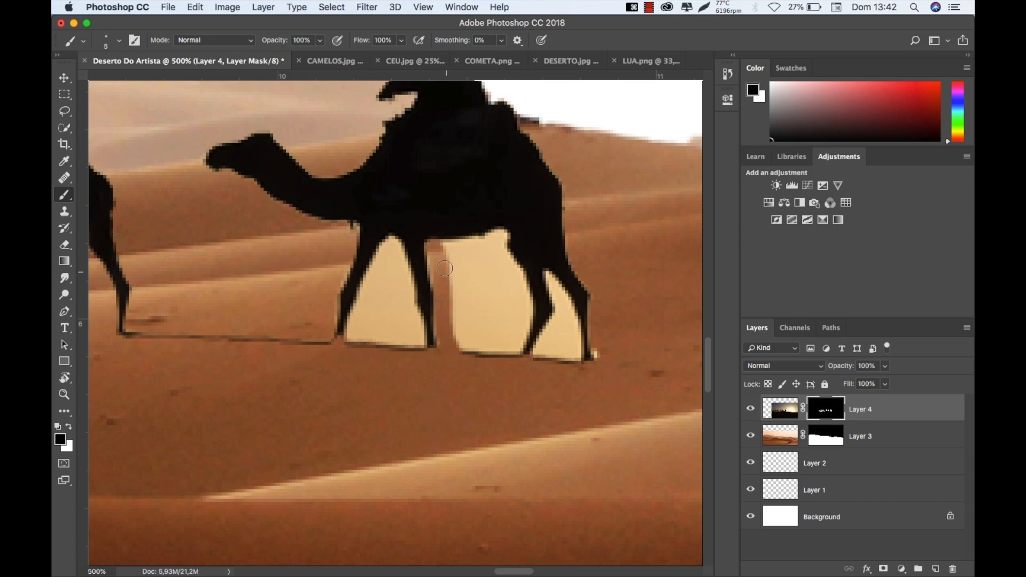
pyautogui.moveTo(436, 249)
pyautogui.mouseDown()
pyautogui.moveTo(499, 240)
pyautogui.moveTo(525, 302)
pyautogui.moveTo(511, 361)
pyautogui.mouseUp()
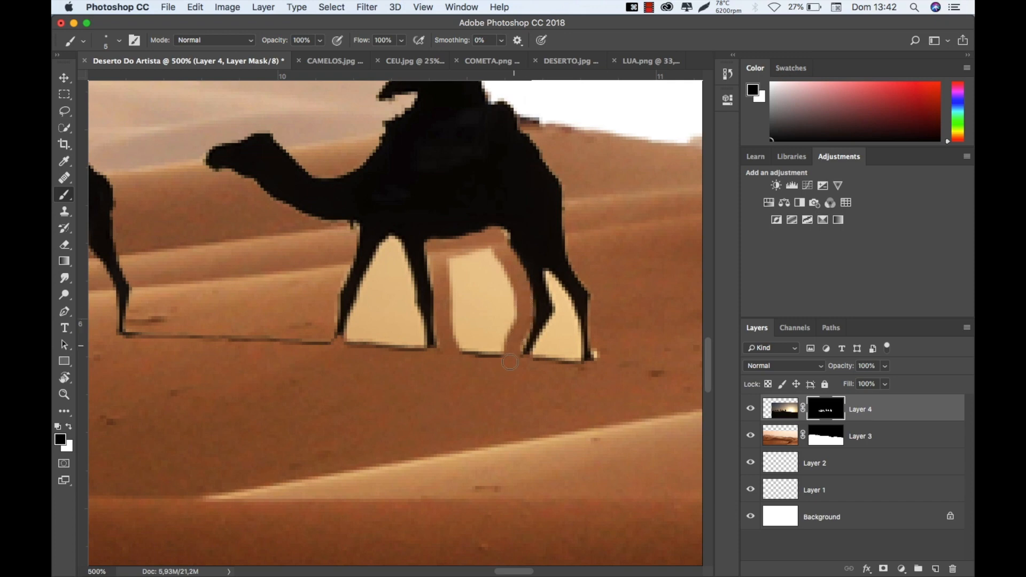
pyautogui.moveTo(521, 326)
pyautogui.mouseDown()
pyautogui.moveTo(506, 344)
pyautogui.moveTo(491, 284)
pyautogui.moveTo(497, 299)
pyautogui.moveTo(499, 269)
pyautogui.mouseUp()
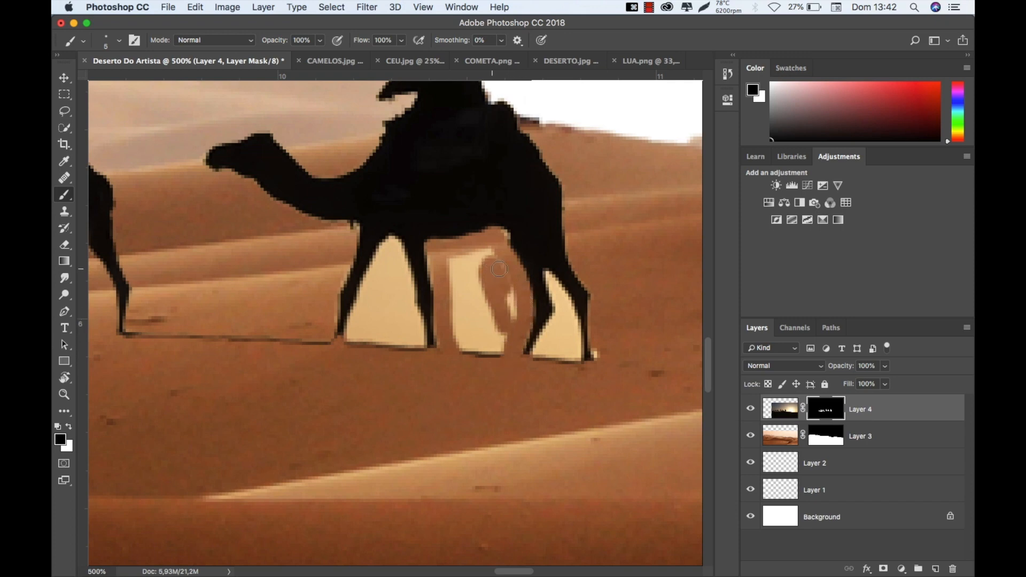
# Mask out the remaining tan areas around the fifth camel's legs, using a 2 px brush along the rearmost leg and 5 px elsewhere.
pyautogui.press('[')
pyautogui.press('[')
pyautogui.press('[')
pyautogui.moveTo(574, 340); pyautogui.dragTo(572, 361)
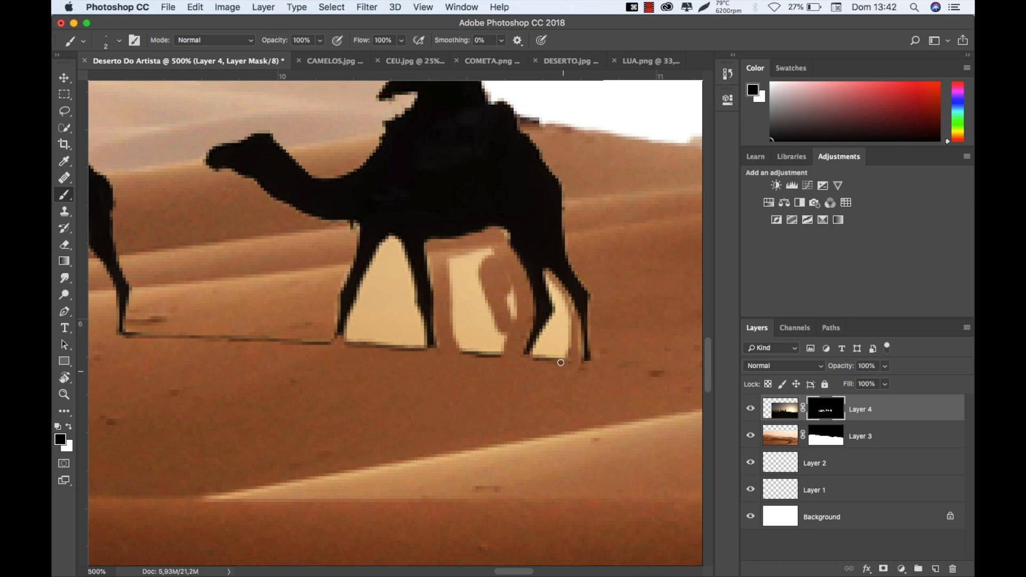
pyautogui.press(']')
pyautogui.press(']')
pyautogui.press(']')
pyautogui.moveTo(531, 355)
pyautogui.mouseDown()
pyautogui.moveTo(568, 309)
pyautogui.moveTo(566, 362)
pyautogui.moveTo(572, 341)
pyautogui.moveTo(556, 320)
pyautogui.moveTo(537, 366)
pyautogui.mouseUp()
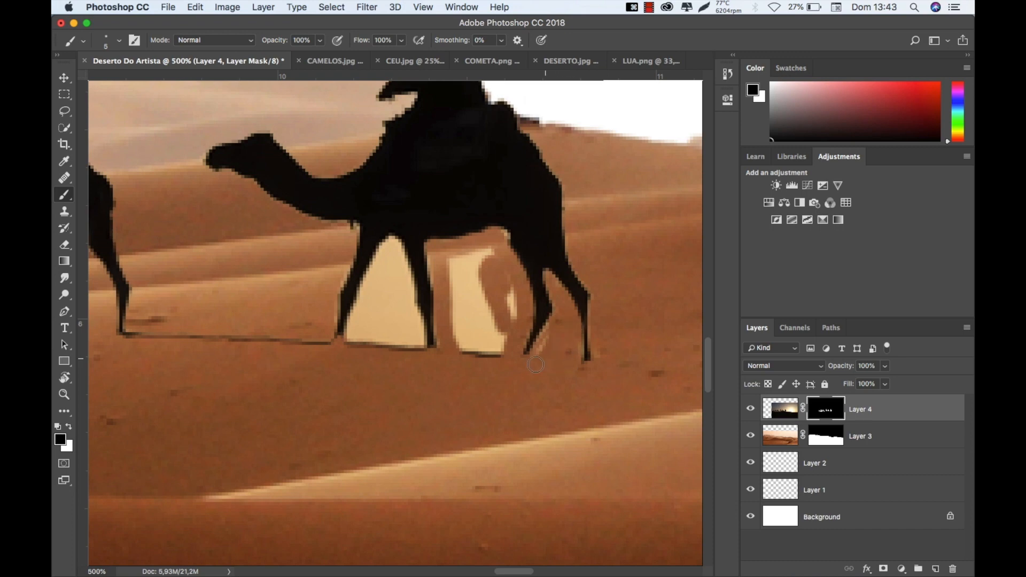
pyautogui.moveTo(493, 245)
pyautogui.mouseDown()
pyautogui.moveTo(507, 349)
pyautogui.moveTo(494, 364)
pyautogui.moveTo(465, 355)
pyautogui.moveTo(452, 271)
pyautogui.moveTo(470, 248)
pyautogui.moveTo(488, 259)
pyautogui.moveTo(483, 316)
pyautogui.moveTo(467, 297)
pyautogui.mouseUp()
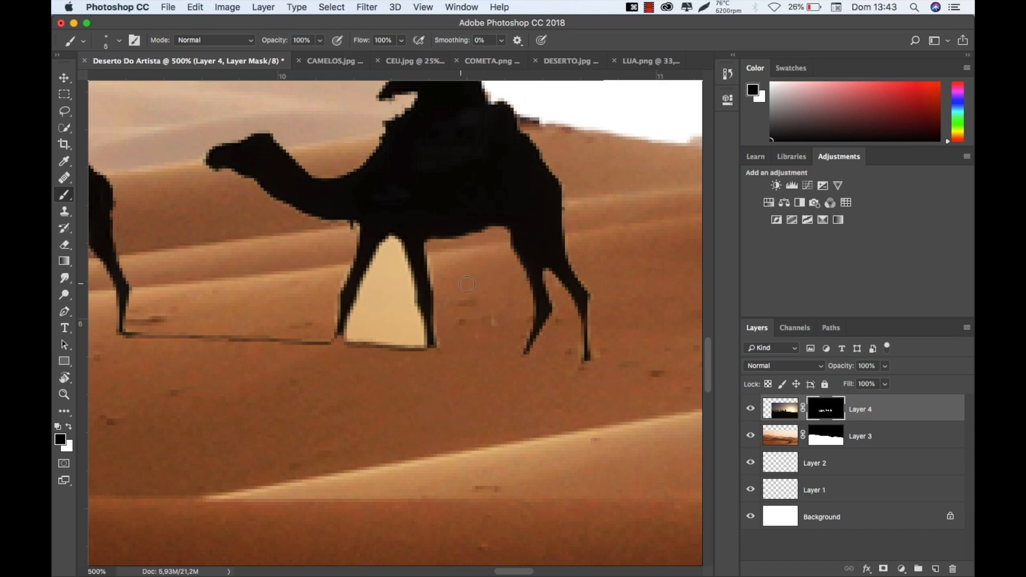
pyautogui.moveTo(390, 246)
pyautogui.mouseDown()
pyautogui.moveTo(369, 294)
pyautogui.moveTo(410, 363)
pyautogui.moveTo(376, 326)
pyautogui.moveTo(378, 280)
pyautogui.moveTo(424, 358)
pyautogui.moveTo(470, 404)
pyautogui.mouseUp()
# Reduce the brush to 1 px and mask out the background in the gap between the second camel's rider and the saddle.
pyautogui.press('space')
pyautogui.moveTo(357, 303); pyautogui.dragTo(502, 375)
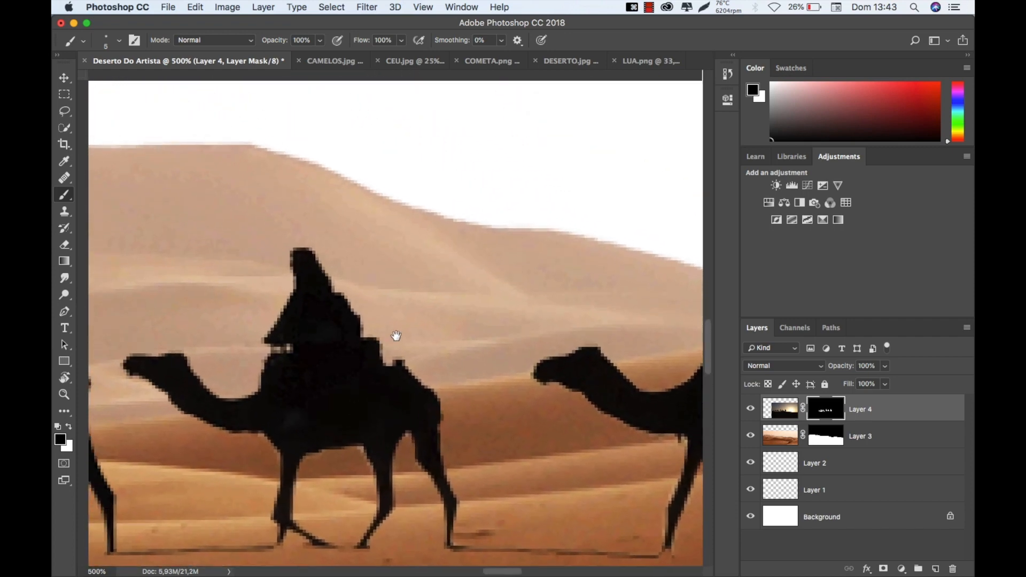
pyautogui.moveTo(383, 336); pyautogui.dragTo(572, 367)
pyautogui.moveTo(356, 360); pyautogui.dragTo(437, 313)
pyautogui.moveTo(264, 390); pyautogui.dragTo(328, 330)
pyautogui.moveTo(415, 347); pyautogui.dragTo(588, 362)
pyautogui.moveTo(177, 302); pyautogui.dragTo(435, 328)
pyautogui.moveTo(411, 334); pyautogui.dragTo(513, 348)
pyautogui.moveTo(419, 237)
pyautogui.mouseDown()
pyautogui.moveTo(499, 250)
pyautogui.moveTo(410, 266)
pyautogui.mouseUp()
pyautogui.press('super+r')
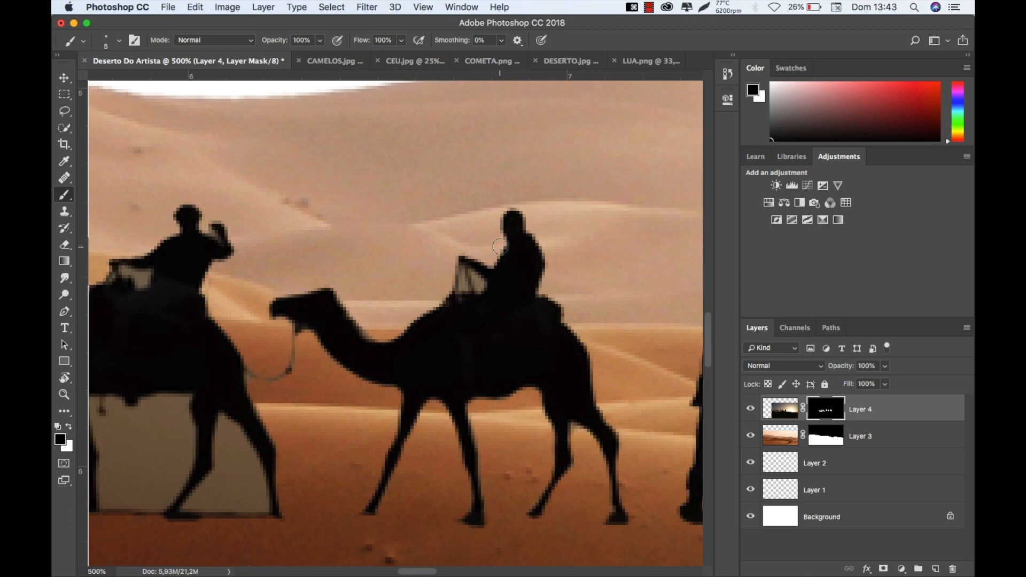
pyautogui.press('super+equal')
pyautogui.press('[')
pyautogui.press('[')
pyautogui.press('[')
pyautogui.press('[')
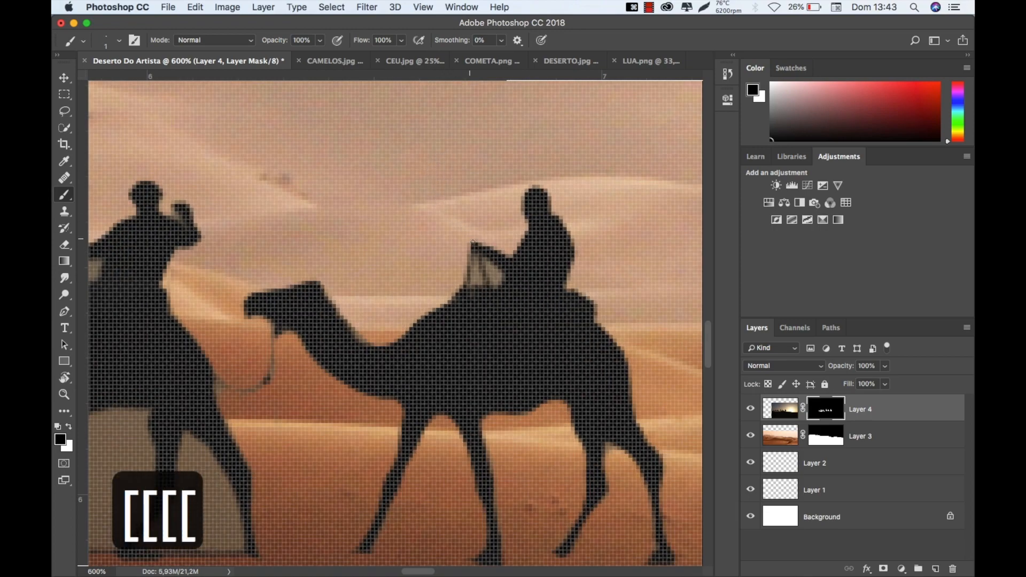
pyautogui.moveTo(499, 275); pyautogui.dragTo(490, 268)
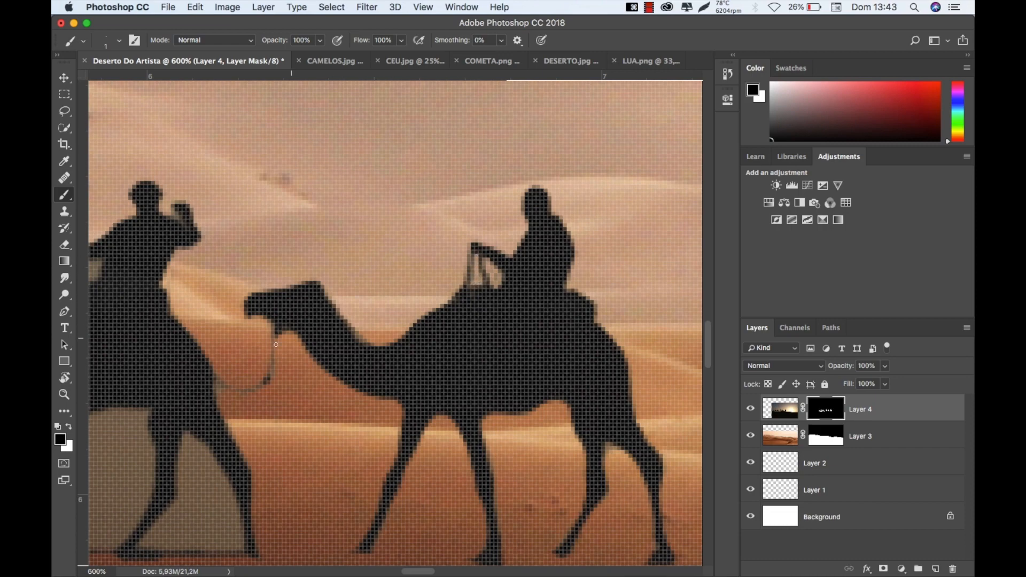
# Mask behind the first camel's front leg with the 1 px brush, then use 4 px along the belly towards the hind leg.
pyautogui.hscroll(-10, 282, 342)
pyautogui.scroll(-3, 343, 340)
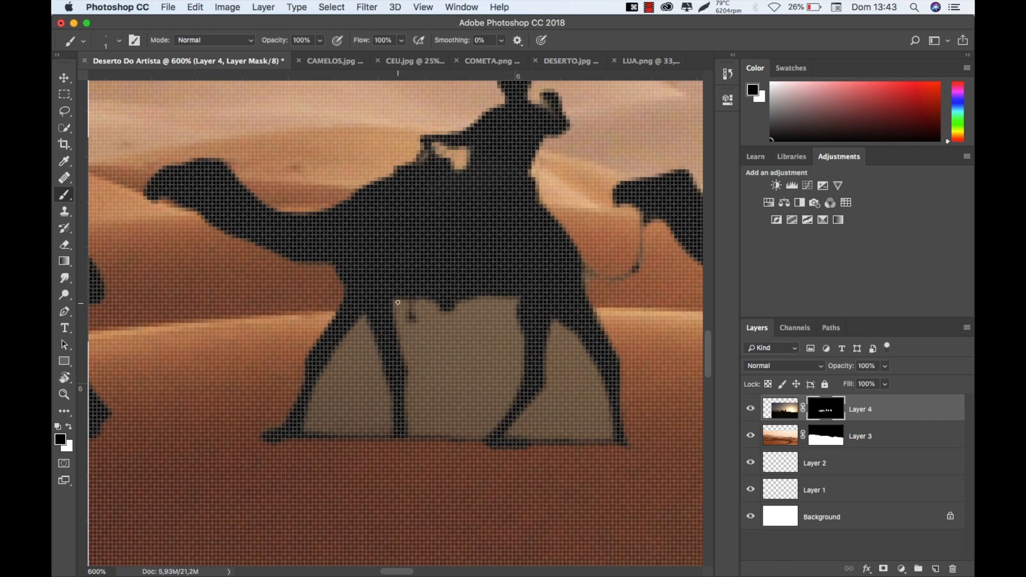
pyautogui.moveTo(406, 343); pyautogui.dragTo(397, 317)
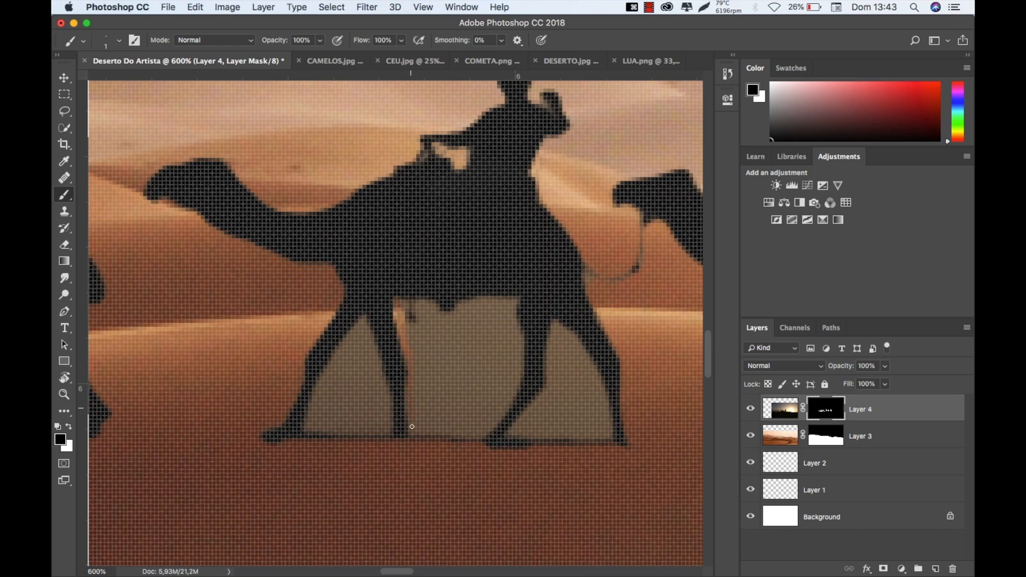
pyautogui.press(']')
pyautogui.press(']')
pyautogui.press(']')
pyautogui.moveTo(406, 308)
pyautogui.mouseDown()
pyautogui.moveTo(428, 332)
pyautogui.moveTo(415, 317)
pyautogui.mouseUp()
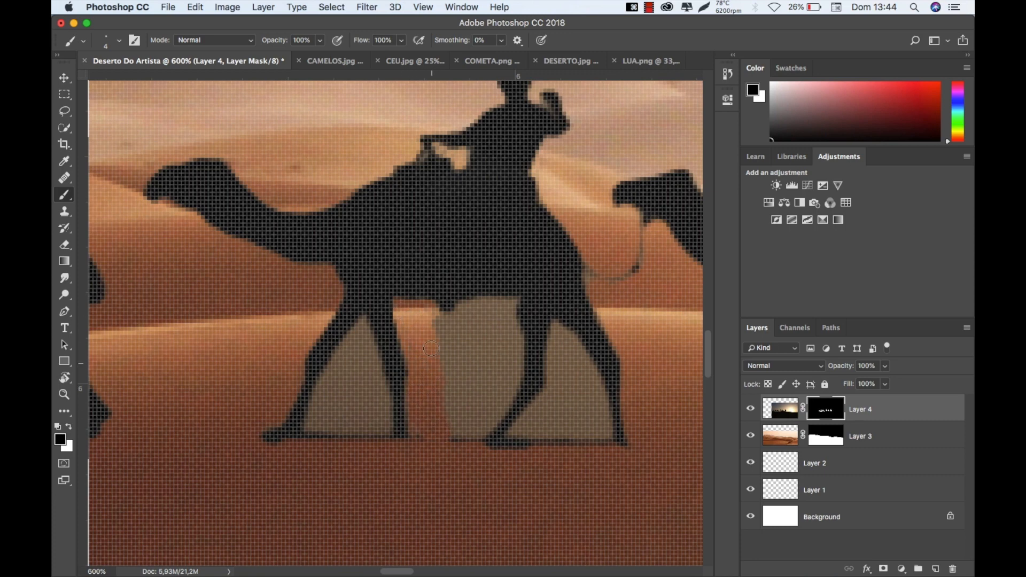
pyautogui.moveTo(431, 324)
pyautogui.mouseDown()
pyautogui.moveTo(467, 304)
pyautogui.moveTo(505, 301)
pyautogui.moveTo(519, 351)
pyautogui.mouseUp()
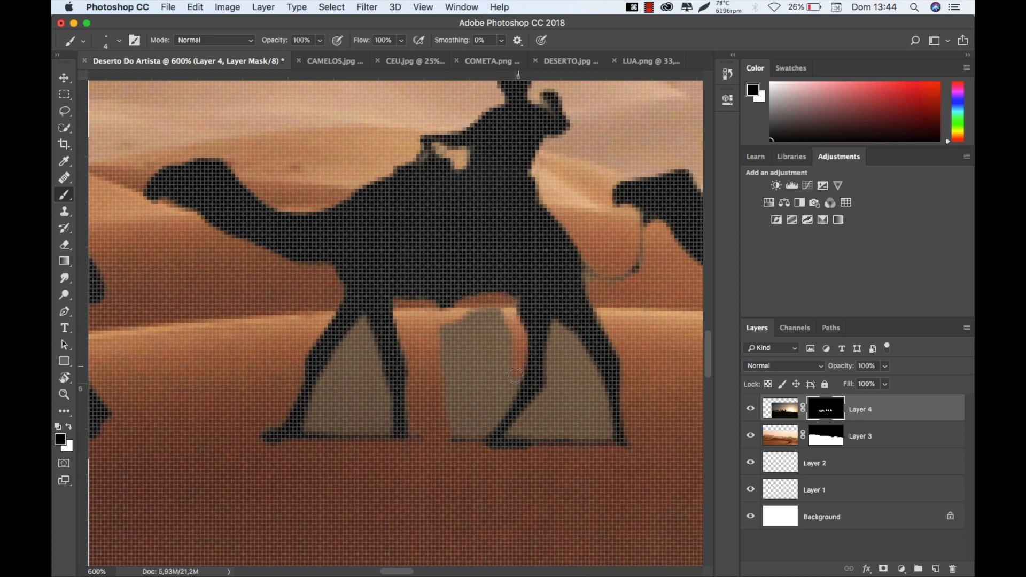
# Mask out the rest of the background under the first camel's belly, enlarging the brush to 8 px for the middle.
pyautogui.moveTo(497, 408); pyautogui.dragTo(473, 437)
pyautogui.moveTo(465, 333); pyautogui.dragTo(466, 413)
pyautogui.press(']')
pyautogui.press(']')
pyautogui.press(']')
pyautogui.press(']')
pyautogui.moveTo(448, 367)
pyautogui.mouseDown()
pyautogui.moveTo(453, 437)
pyautogui.moveTo(442, 436)
pyautogui.moveTo(439, 352)
pyautogui.moveTo(461, 323)
pyautogui.moveTo(489, 318)
pyautogui.moveTo(497, 400)
pyautogui.mouseUp()
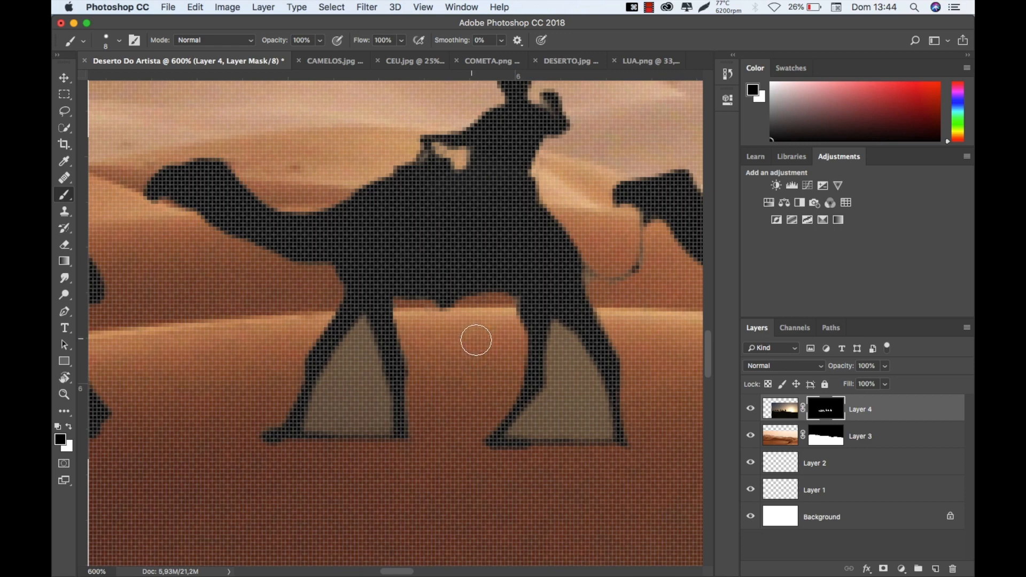
# Reduce the brush and mask out the background between the first camel's hind legs.
pyautogui.press('[')
pyautogui.press('[')
pyautogui.press('[')
pyautogui.moveTo(523, 431)
pyautogui.mouseDown()
pyautogui.moveTo(552, 427)
pyautogui.moveTo(530, 431)
pyautogui.moveTo(558, 331)
pyautogui.moveTo(589, 369)
pyautogui.mouseUp()
pyautogui.press('[')
pyautogui.moveTo(605, 426)
pyautogui.mouseDown()
pyautogui.moveTo(602, 482)
pyautogui.moveTo(584, 409)
pyautogui.moveTo(586, 445)
pyautogui.moveTo(561, 426)
pyautogui.mouseUp()
# Mask out the background between the first camel's front legs with a 6 px brush, reducing it to 2 px for the narrow top.
pyautogui.press(']')
pyautogui.press('super+minus')
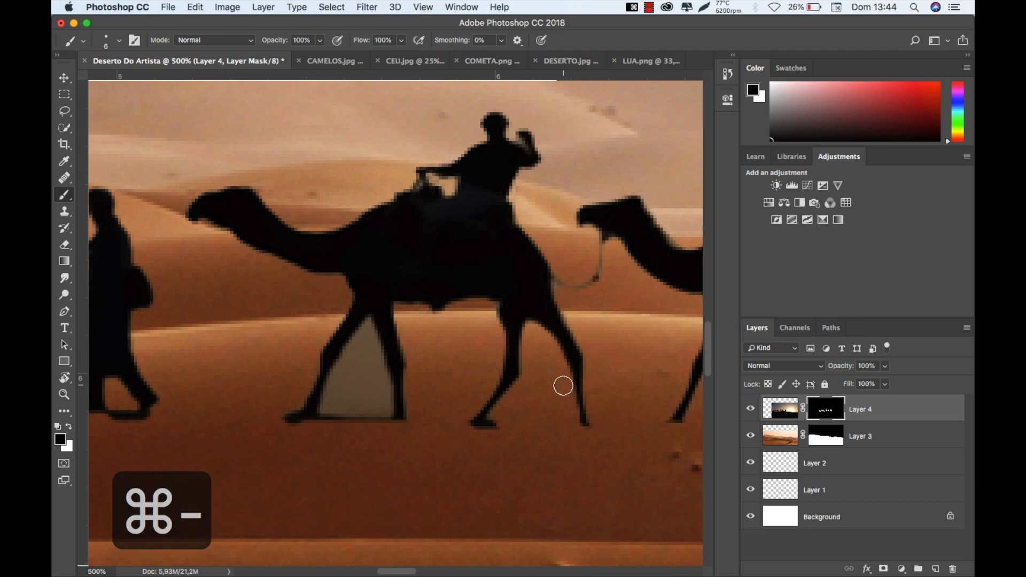
pyautogui.moveTo(334, 424)
pyautogui.mouseDown()
pyautogui.moveTo(344, 373)
pyautogui.moveTo(358, 425)
pyautogui.moveTo(344, 412)
pyautogui.moveTo(380, 405)
pyautogui.moveTo(366, 352)
pyautogui.moveTo(357, 354)
pyautogui.mouseUp()
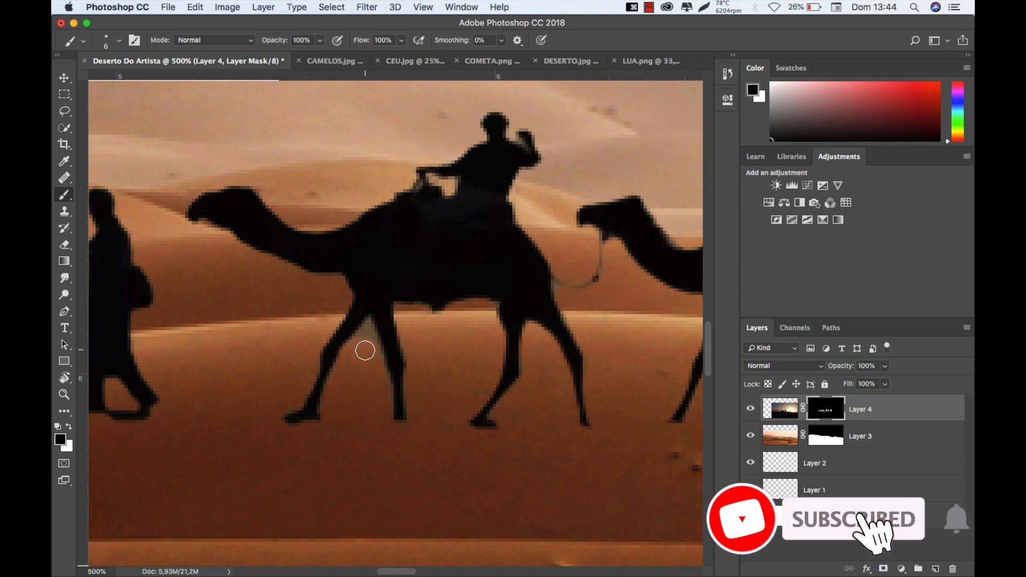
pyautogui.press('[')
pyautogui.press('[')
pyautogui.press('[')
pyautogui.press('[')
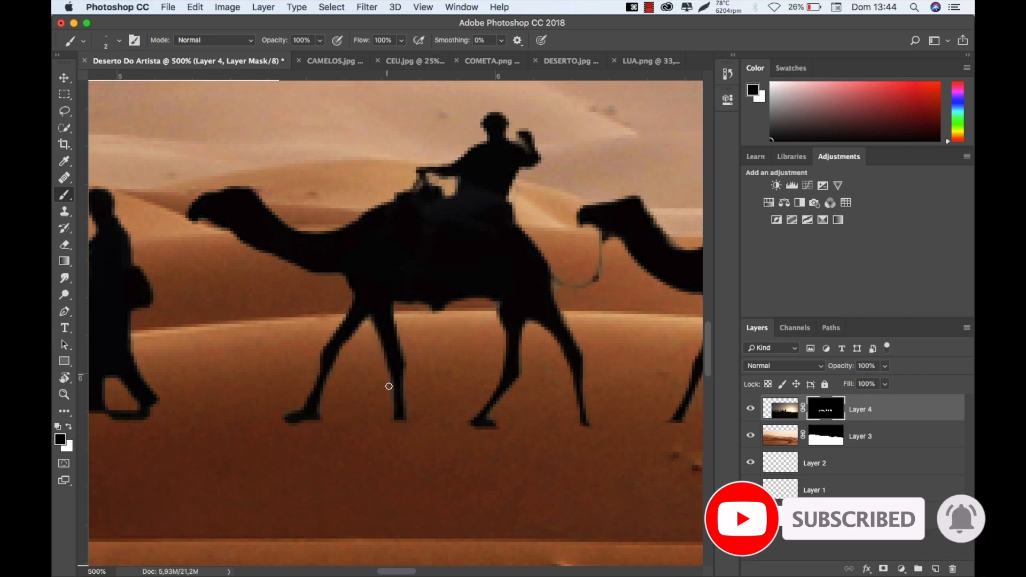
pyautogui.press('space')
pyautogui.hscroll(-10, 373, 445)
pyautogui.scroll(3, 373, 444)
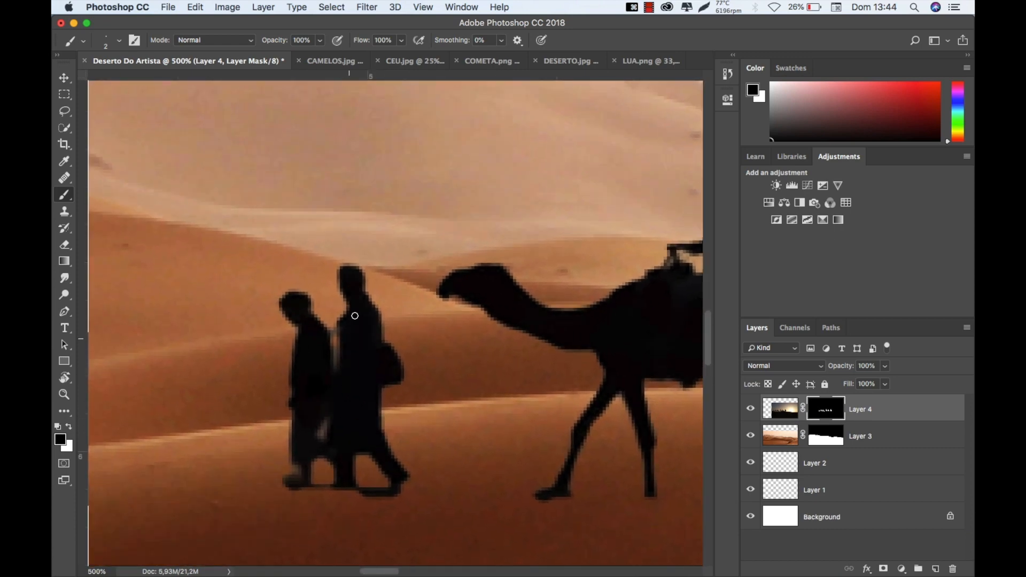
pyautogui.press('super+bracketleft')
pyautogui.press('super+bracketleft')
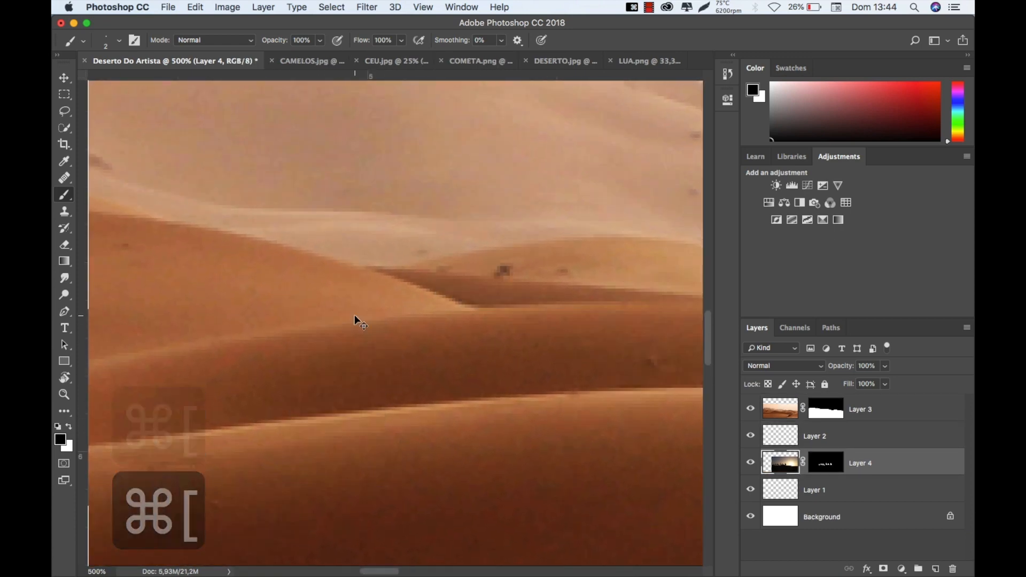
pyautogui.press('super+p')
pyautogui.press('super+p')
pyautogui.press('super+p')
pyautogui.press('Escape')
pyautogui.press('Escape')
pyautogui.moveTo(893, 463); pyautogui.dragTo(890, 401)
# Target the Layer 4 mask and mask out the background in the narrow gaps between the two walking figures with the 2 px brush.
pyautogui.press('super+equal')
pyautogui.press('super+equal')
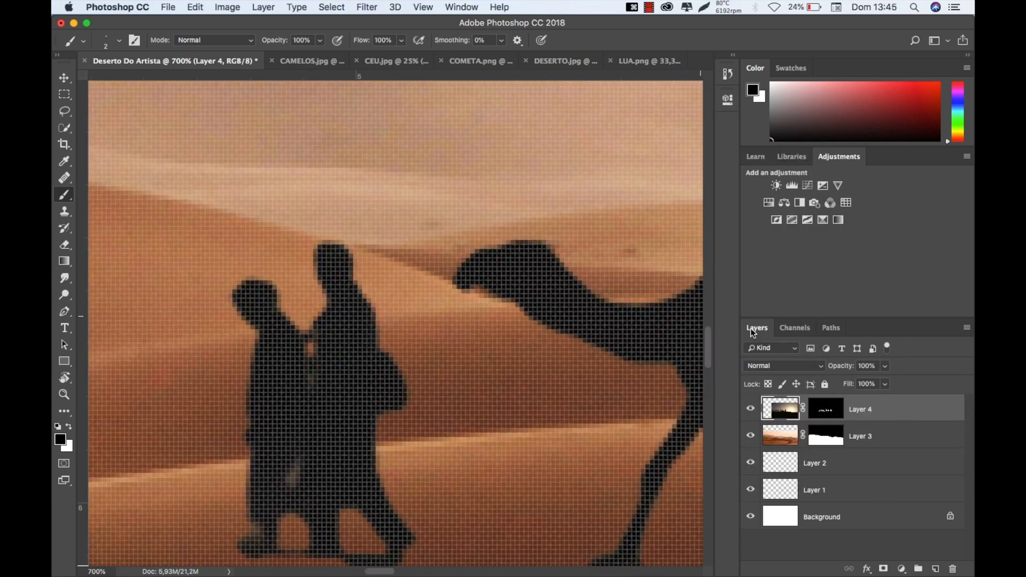
pyautogui.click(826, 409)
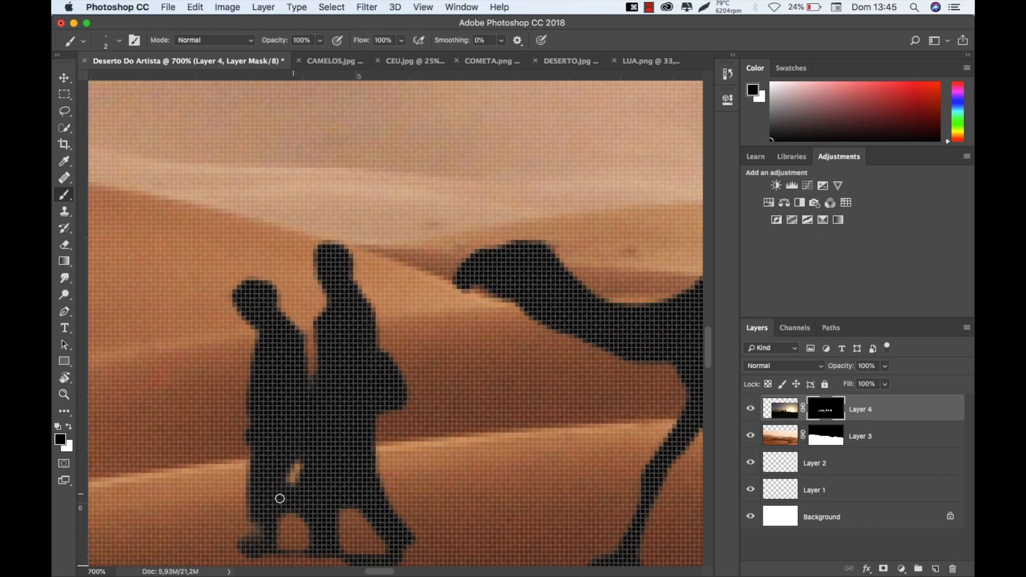
pyautogui.press('super+minus')
pyautogui.press('super+minus')
pyautogui.press('super+minus')
pyautogui.press('super+minus')
pyautogui.press('super+minus')
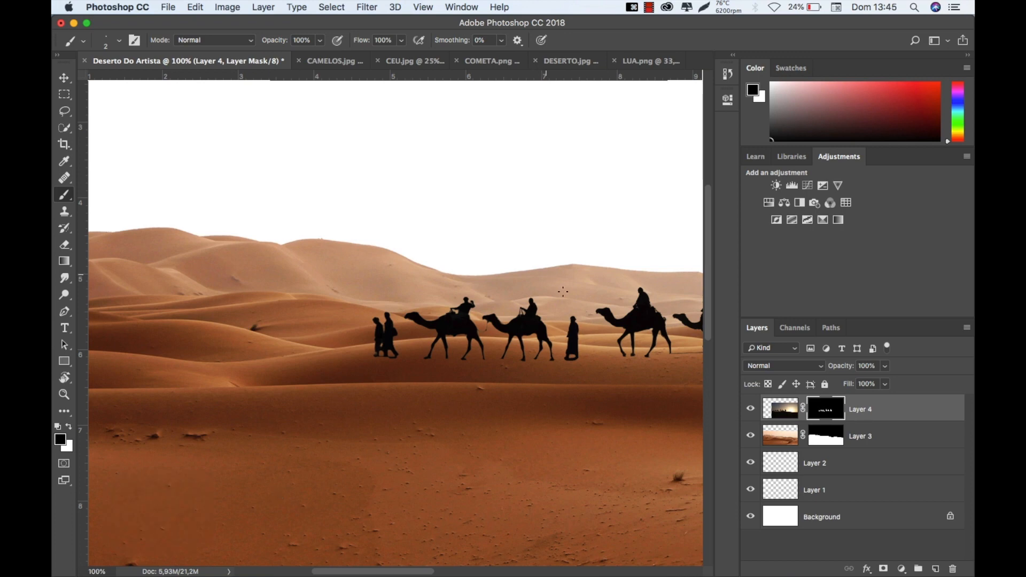
pyautogui.moveTo(518, 378); pyautogui.dragTo(273, 406)
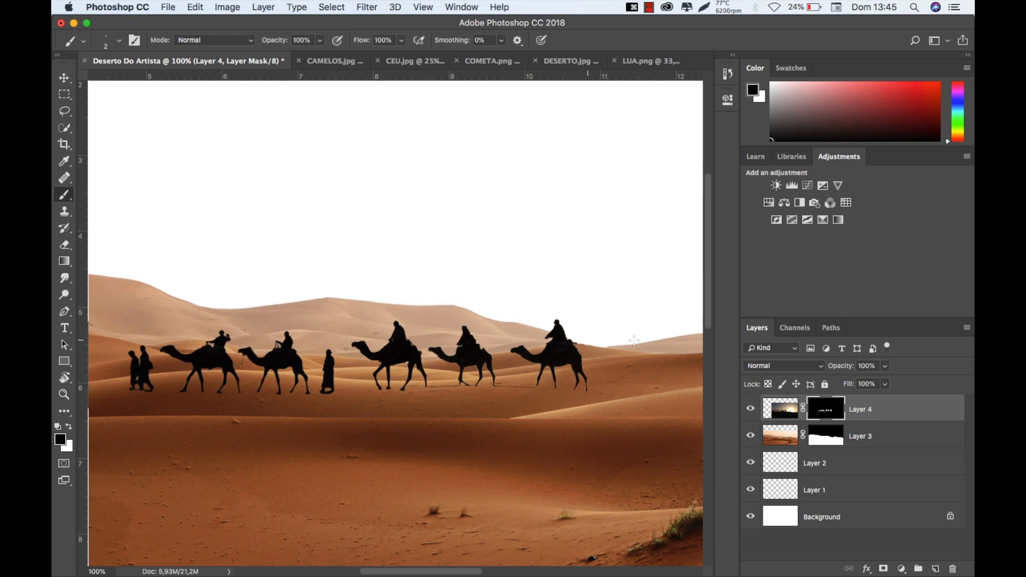
# Add a new empty layer above Layer 4 for painting missing details of the caravan.
pyautogui.click(790, 411)
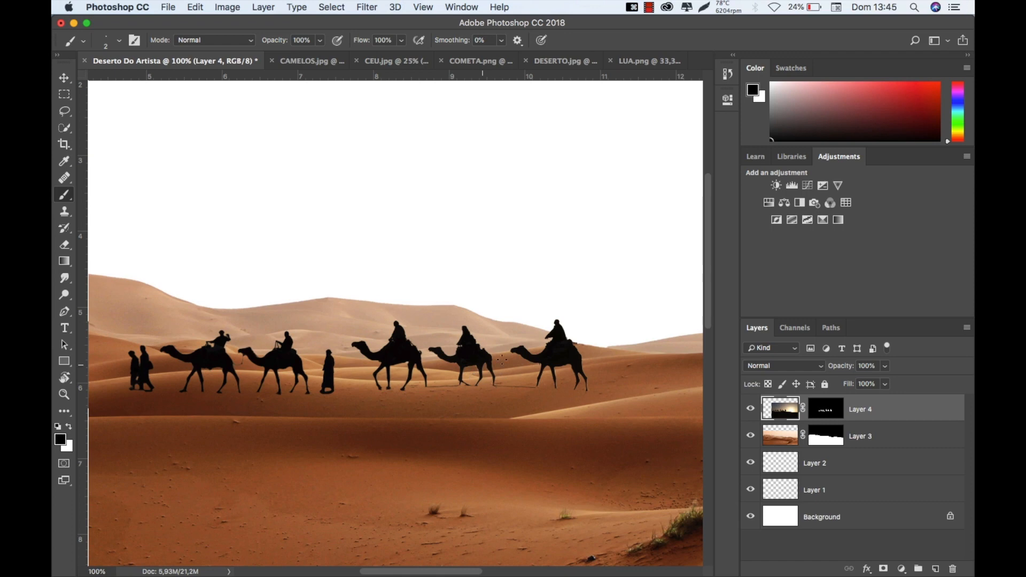
pyautogui.doubleClick(783, 408)
pyautogui.press('Escape')
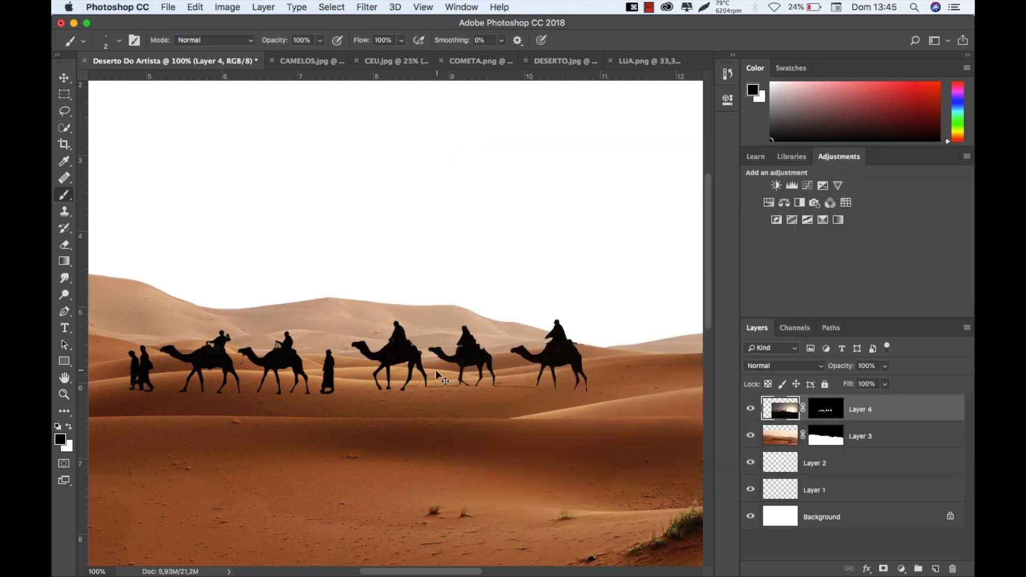
pyautogui.press('super+equal')
pyautogui.press('super+equal')
pyautogui.press('super+equal')
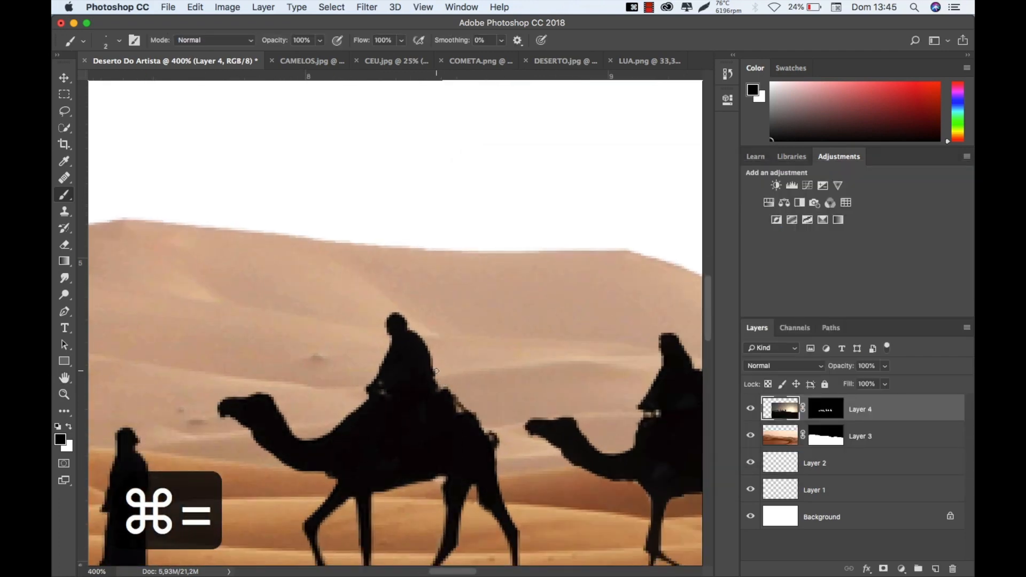
pyautogui.press('space')
pyautogui.moveTo(458, 470); pyautogui.dragTo(460, 270)
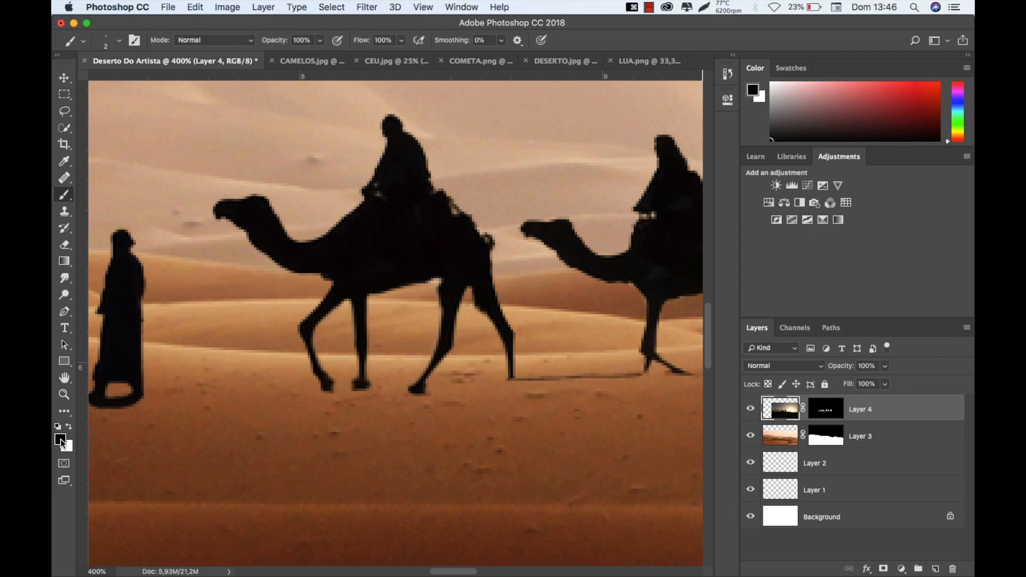
pyautogui.click(936, 568)
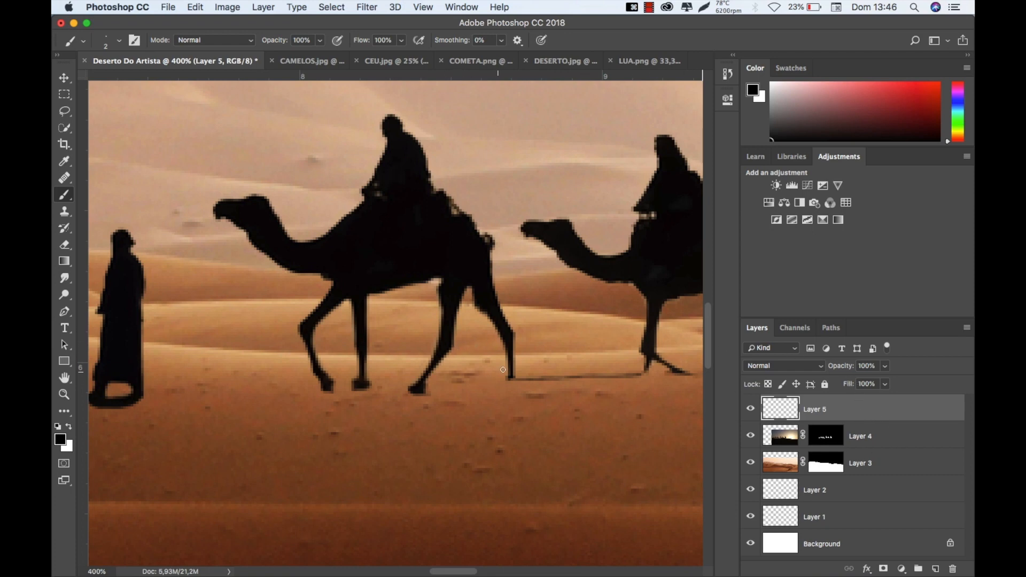
# Paint black hooves on the third camel's rear foot and the fourth camel's feet with the 2 px brush.
pyautogui.moveTo(509, 378)
pyautogui.mouseDown()
pyautogui.moveTo(503, 387)
pyautogui.moveTo(514, 382)
pyautogui.mouseUp()
pyautogui.moveTo(645, 372)
pyautogui.mouseDown()
pyautogui.moveTo(425, 350)
pyautogui.moveTo(494, 351)
pyautogui.mouseUp()
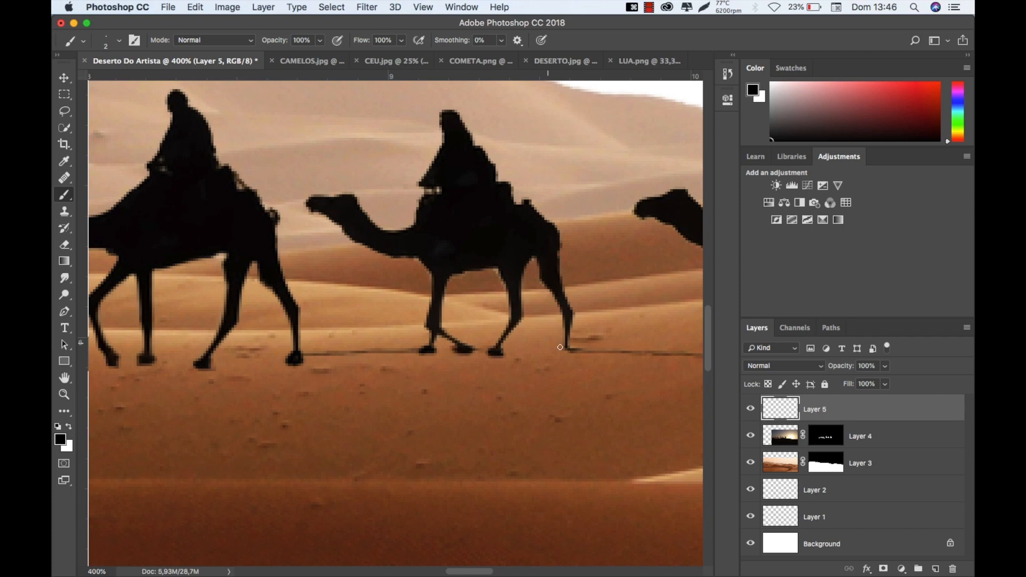
pyautogui.moveTo(567, 350); pyautogui.dragTo(568, 350)
pyautogui.press('super+minus')
pyautogui.press('super+minus')
pyautogui.press('super+minus')
pyautogui.press('super+minus')
pyautogui.press('super+equal')
pyautogui.press('super+equal')
pyautogui.press('super+equal')
pyautogui.press('super+equal')
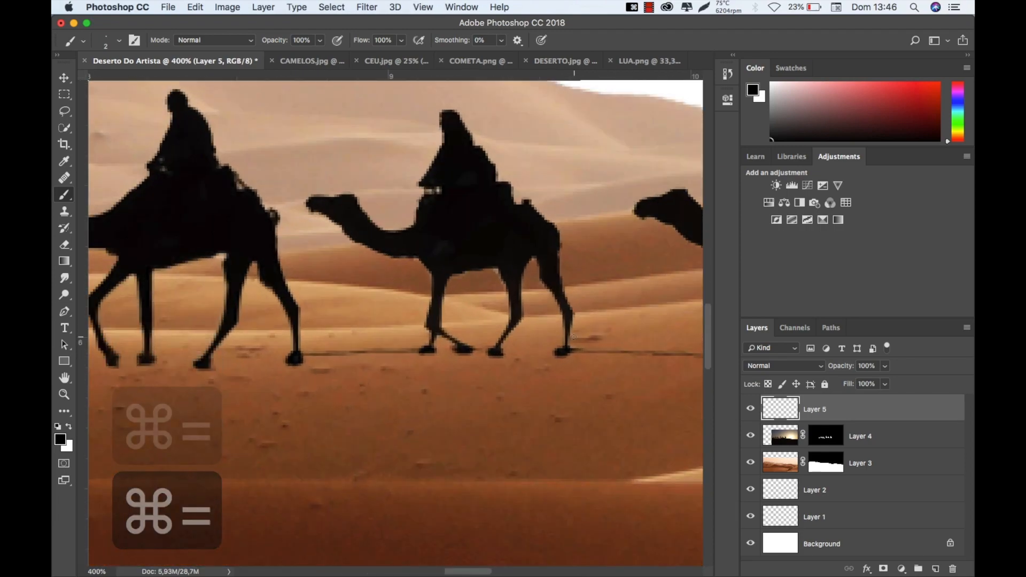
# Paint black hooves on all four feet of the last camel in the caravan with the 2 px brush.
pyautogui.press('space')
pyautogui.moveTo(512, 394); pyautogui.dragTo(235, 374)
pyautogui.moveTo(455, 335); pyautogui.dragTo(457, 341)
pyautogui.moveTo(533, 343); pyautogui.dragTo(530, 349)
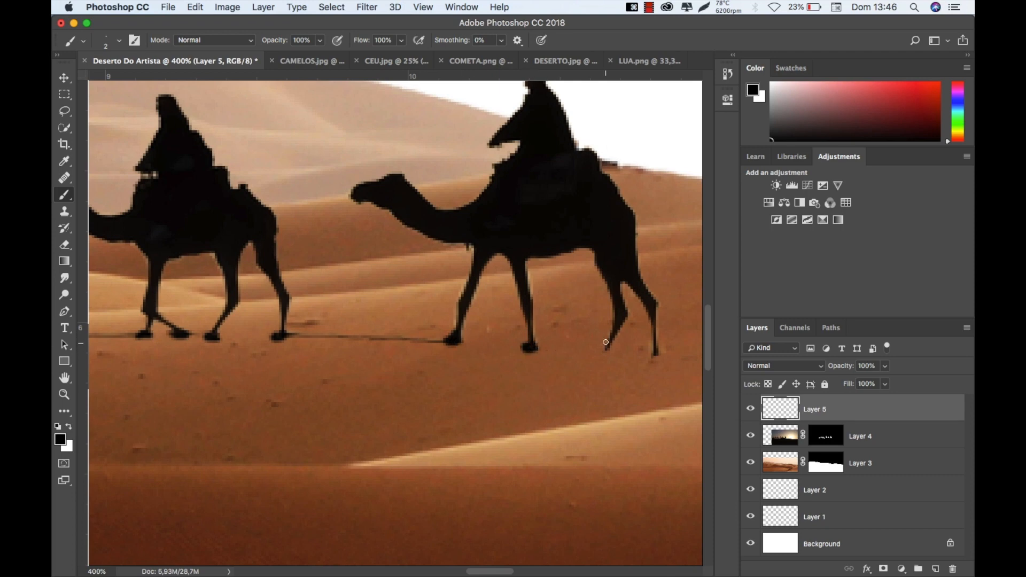
pyautogui.moveTo(605, 347)
pyautogui.mouseDown()
pyautogui.moveTo(593, 348)
pyautogui.moveTo(601, 351)
pyautogui.mouseUp()
pyautogui.moveTo(656, 355)
pyautogui.mouseDown()
pyautogui.moveTo(648, 359)
pyautogui.moveTo(663, 358)
pyautogui.moveTo(655, 336)
pyautogui.mouseUp()
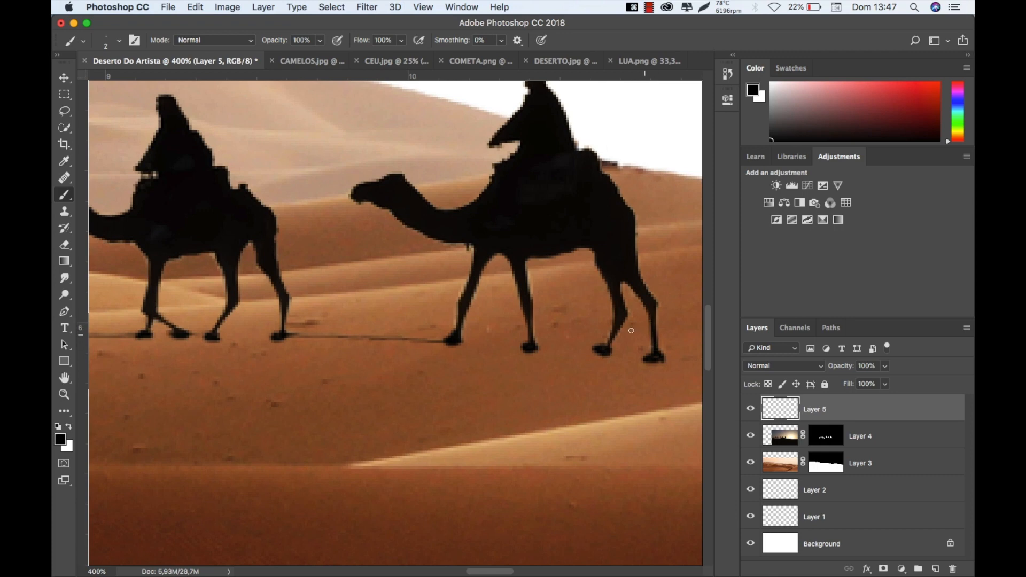
# Paint black hooves on the second camel's hind and front legs.
pyautogui.press('super+minus')
pyautogui.press('super+minus')
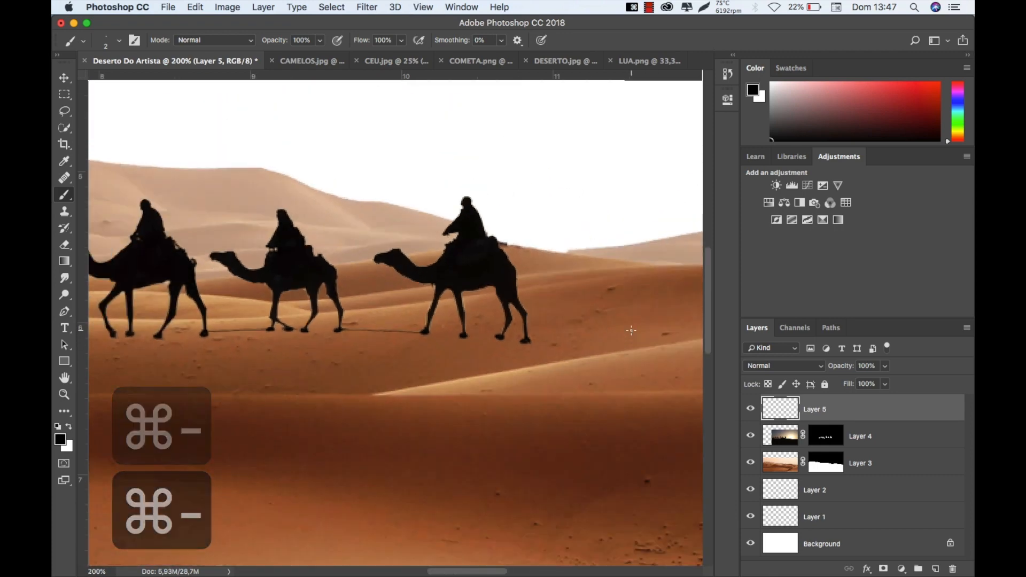
pyautogui.hscroll(-10, 251, 348)
pyautogui.scroll(3, 396, 344)
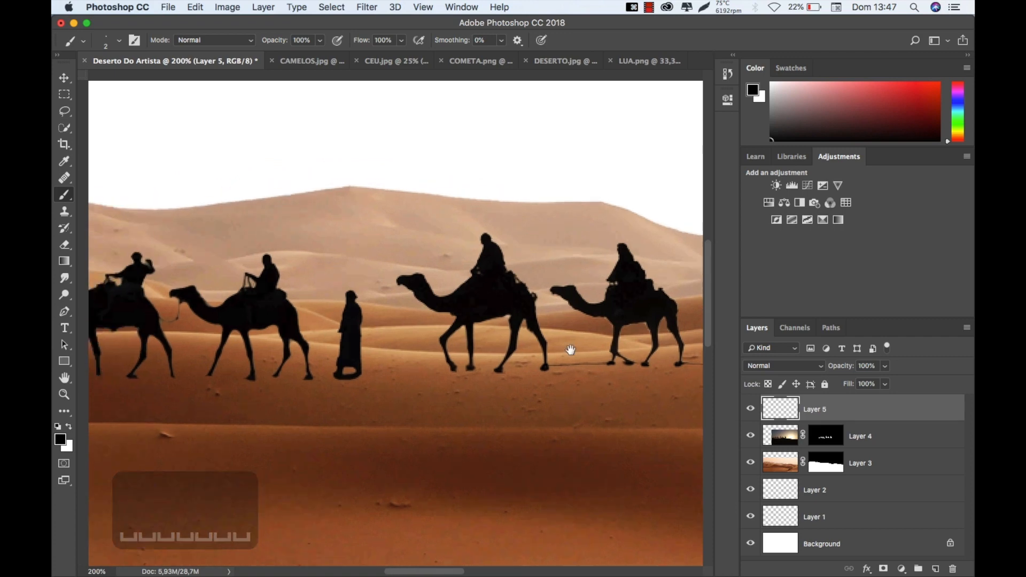
pyautogui.press('super+equal')
pyautogui.press('super+equal')
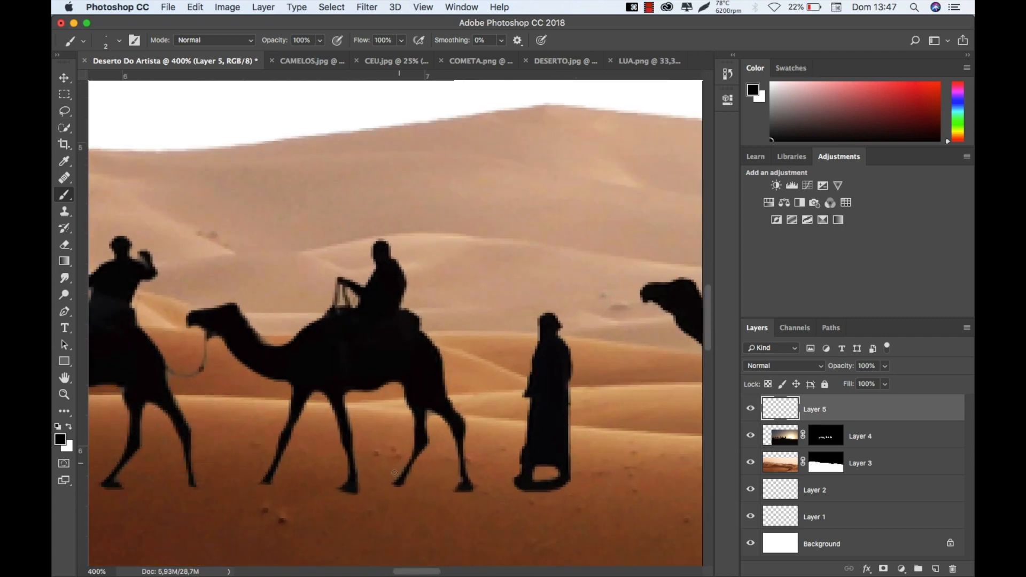
pyautogui.moveTo(399, 482); pyautogui.dragTo(400, 482)
pyautogui.moveTo(264, 483)
pyautogui.mouseDown()
pyautogui.moveTo(256, 491)
pyautogui.moveTo(345, 463)
pyautogui.mouseUp()
# Paint the missing black hooves on the leading camel's front and hind legs.
pyautogui.press('space')
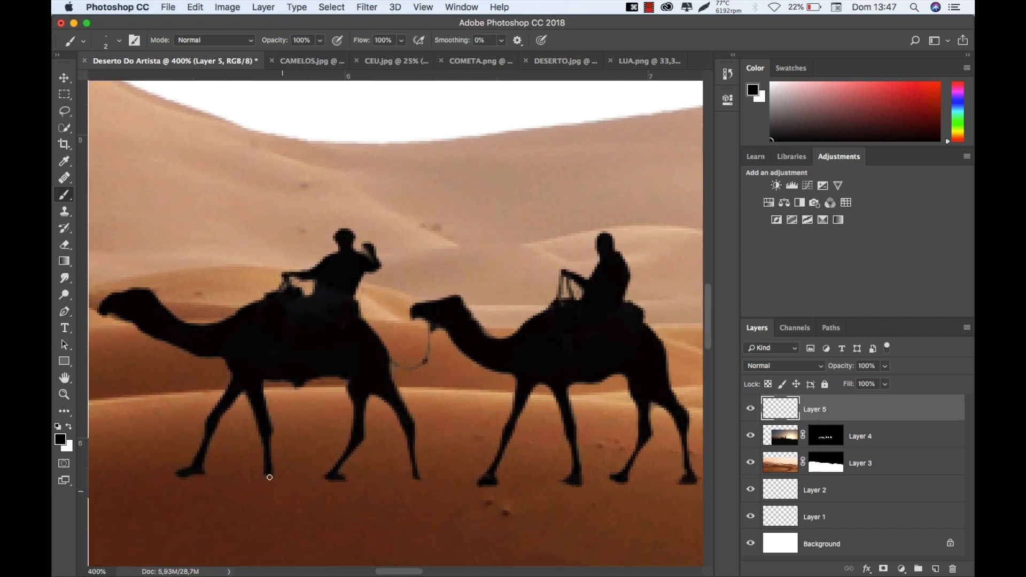
pyautogui.moveTo(265, 479); pyautogui.dragTo(275, 480)
pyautogui.moveTo(410, 475); pyautogui.dragTo(416, 478)
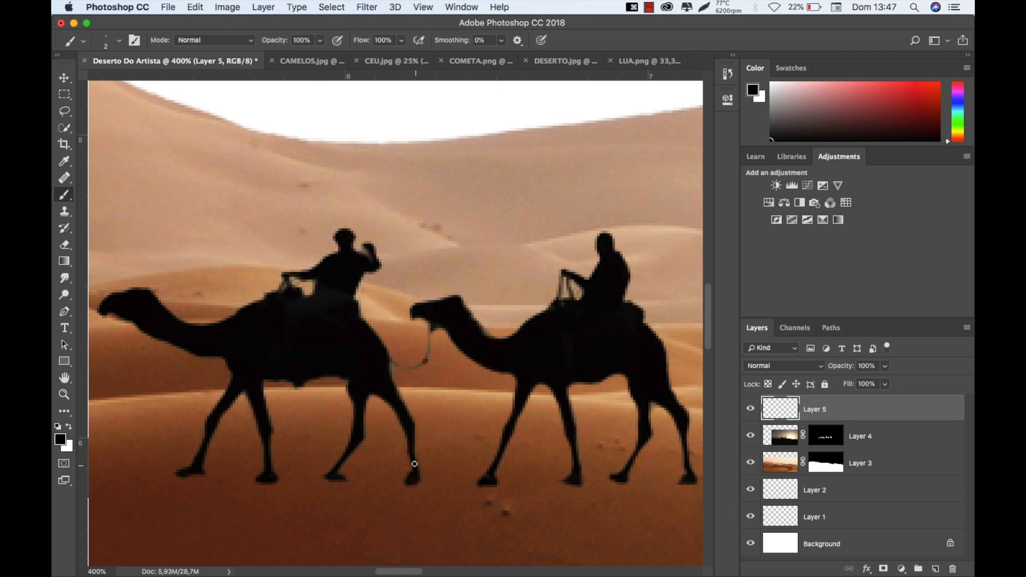
pyautogui.press('super+minus')
pyautogui.press('super+minus')
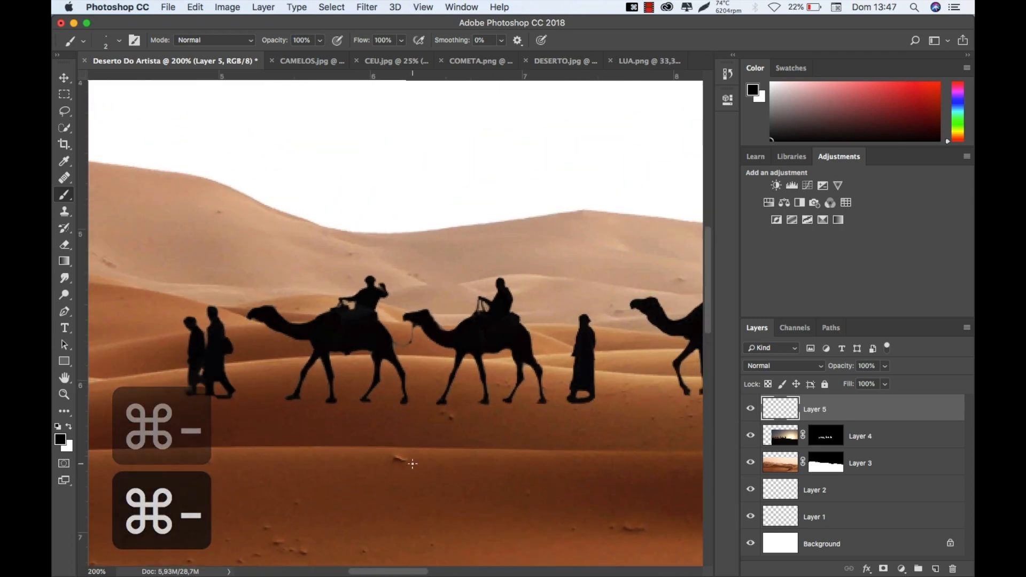
# Paint black lead ropes from the walking figure to the leading camel's muzzle and from that camel to the second camel's muzzle.
pyautogui.press('super+equal')
pyautogui.press('super+equal')
pyautogui.press('super+equal')
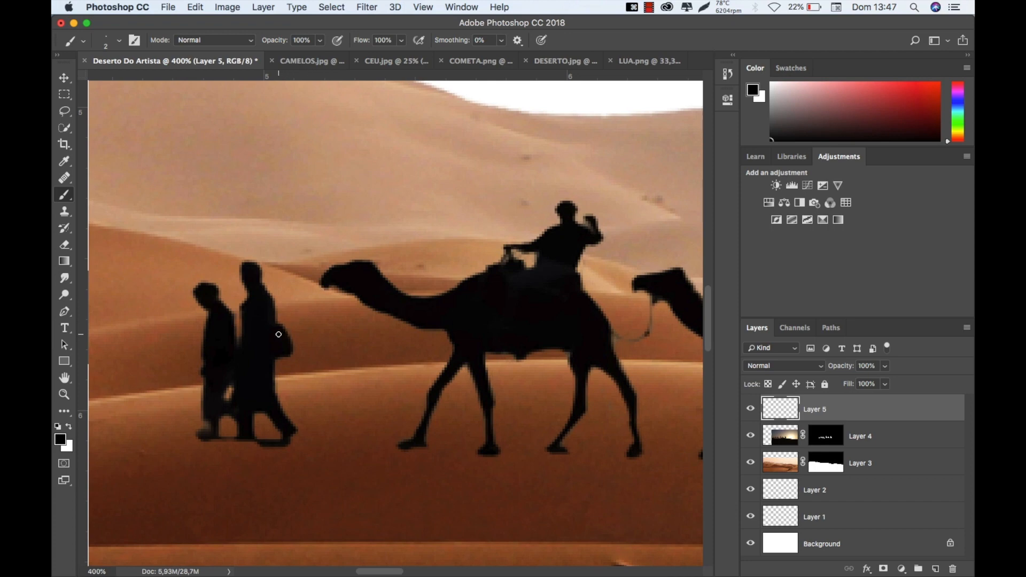
pyautogui.moveTo(282, 334); pyautogui.dragTo(320, 281)
pyautogui.moveTo(621, 318)
pyautogui.mouseDown()
pyautogui.moveTo(392, 278)
pyautogui.moveTo(356, 288)
pyautogui.moveTo(371, 289)
pyautogui.moveTo(379, 244)
pyautogui.mouseUp()
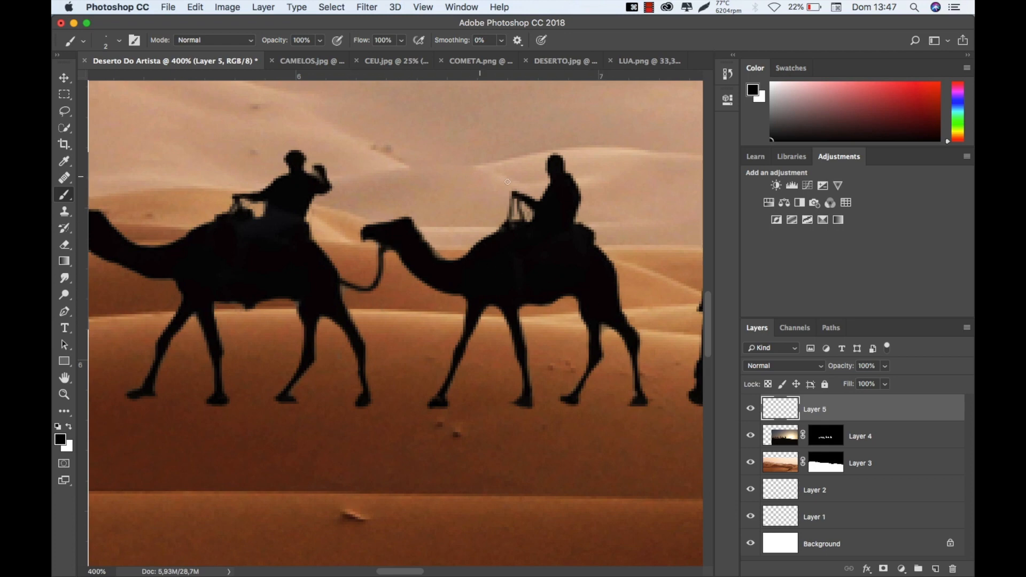
# Paint curved black reins from the heads of the second and leading camels to their riders' hands.
pyautogui.moveTo(411, 226)
pyautogui.mouseDown()
pyautogui.moveTo(473, 223)
pyautogui.moveTo(513, 194)
pyautogui.mouseUp()
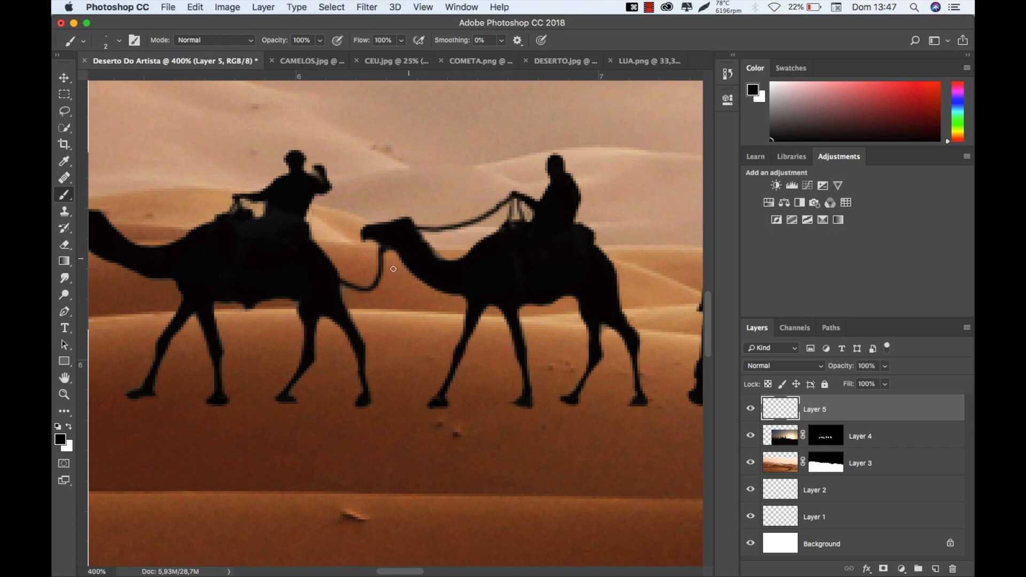
pyautogui.press('space')
pyautogui.moveTo(193, 310); pyautogui.dragTo(374, 300)
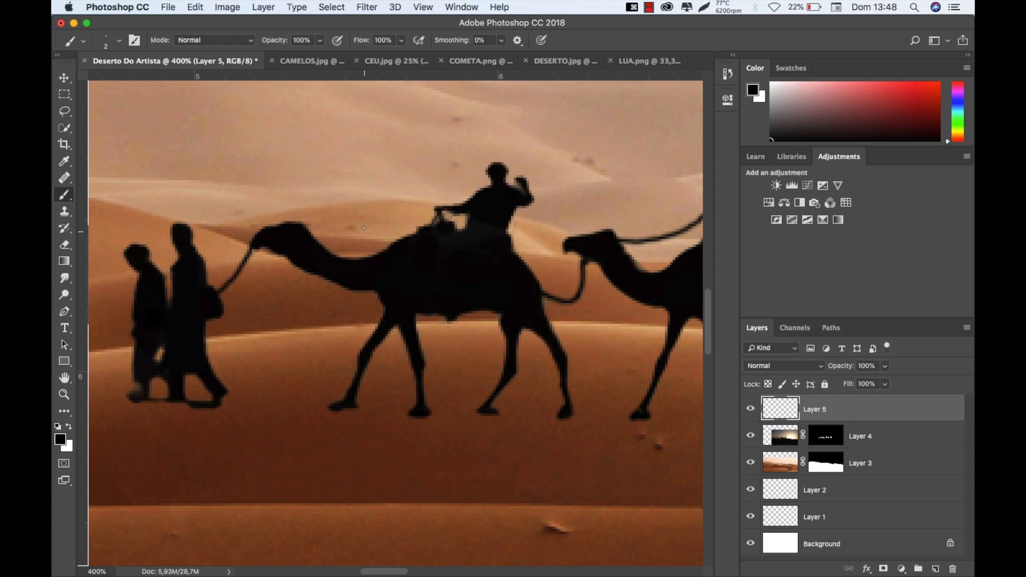
pyautogui.moveTo(302, 227)
pyautogui.mouseDown()
pyautogui.moveTo(362, 233)
pyautogui.moveTo(436, 211)
pyautogui.mouseUp()
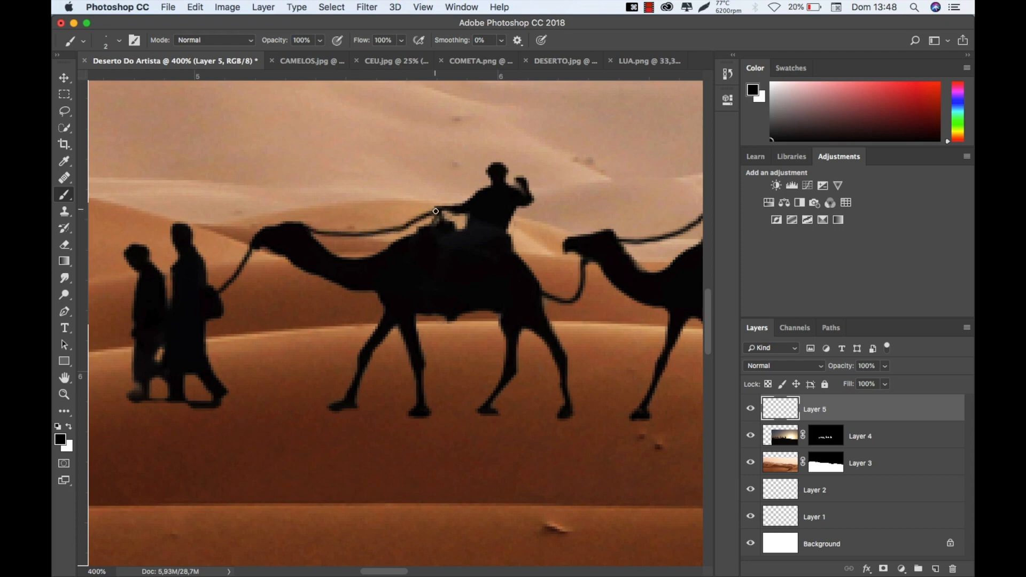
pyautogui.press('super+minus')
pyautogui.press('super+minus')
pyautogui.press('super+minus')
pyautogui.press('super+minus')
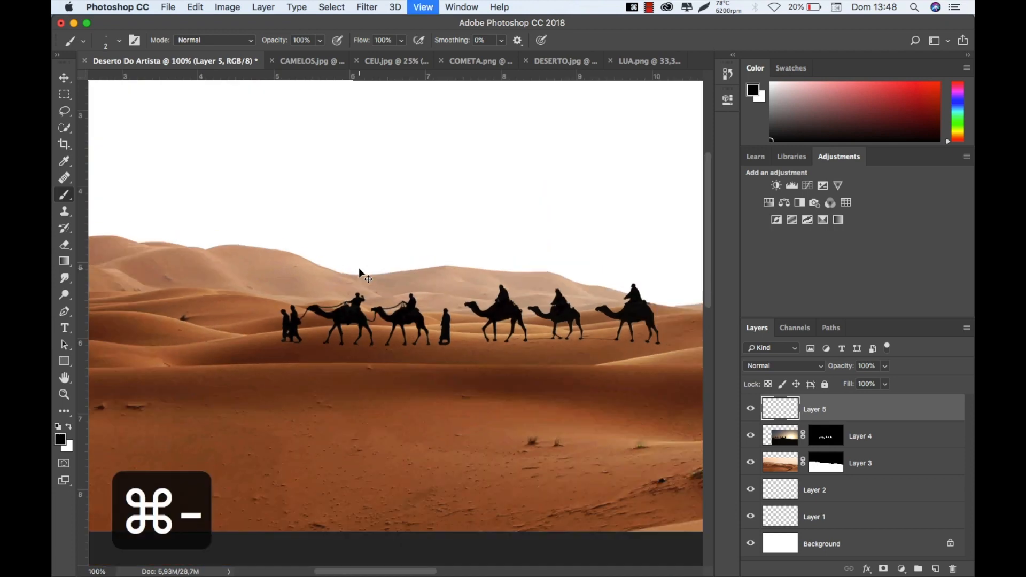
# Paint a black lead rope from the standing man's hand to the third camel's muzzle.
pyautogui.press('super+equal')
pyautogui.press('super+equal')
pyautogui.press('super+equal')
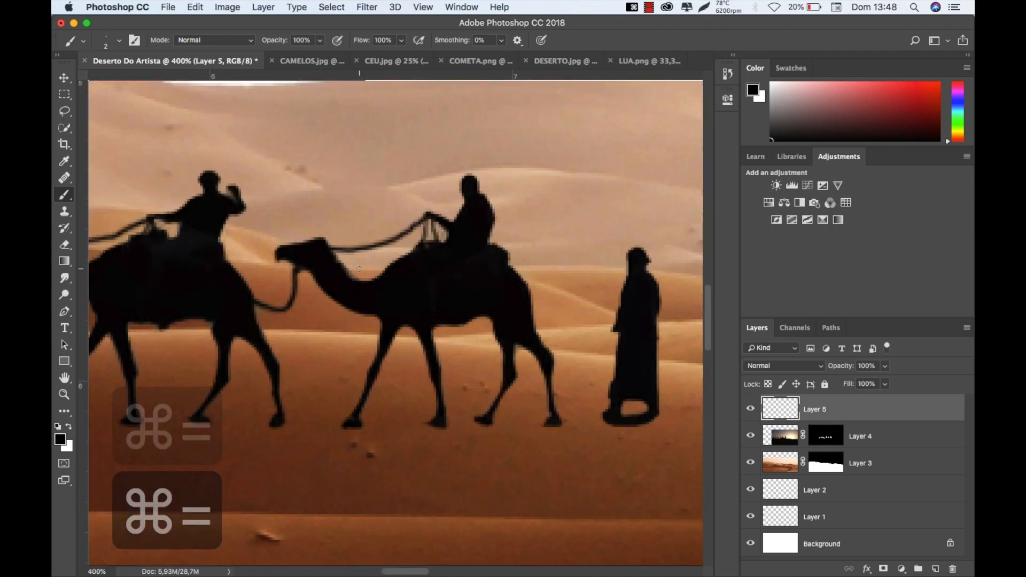
pyautogui.press('space')
pyautogui.moveTo(554, 359)
pyautogui.mouseDown()
pyautogui.moveTo(472, 349)
pyautogui.moveTo(354, 367)
pyautogui.moveTo(313, 390)
pyautogui.moveTo(368, 291)
pyautogui.mouseUp()
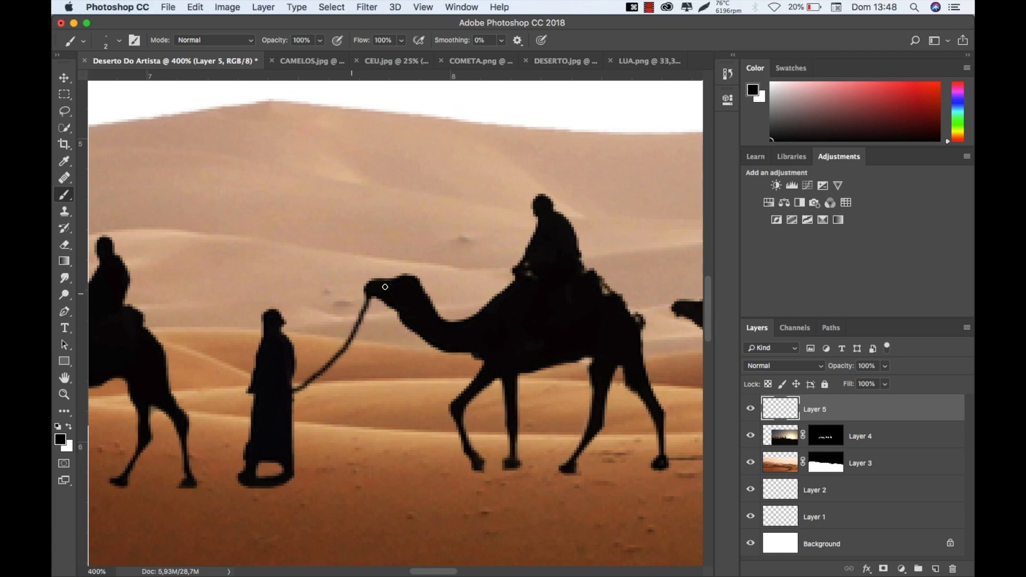
# Paint curved black reins from the heads of the third, fourth and last camels to their riders' hands.
pyautogui.moveTo(422, 286)
pyautogui.mouseDown()
pyautogui.moveTo(465, 292)
pyautogui.moveTo(521, 269)
pyautogui.mouseUp()
pyautogui.hscroll(10, 610, 320)
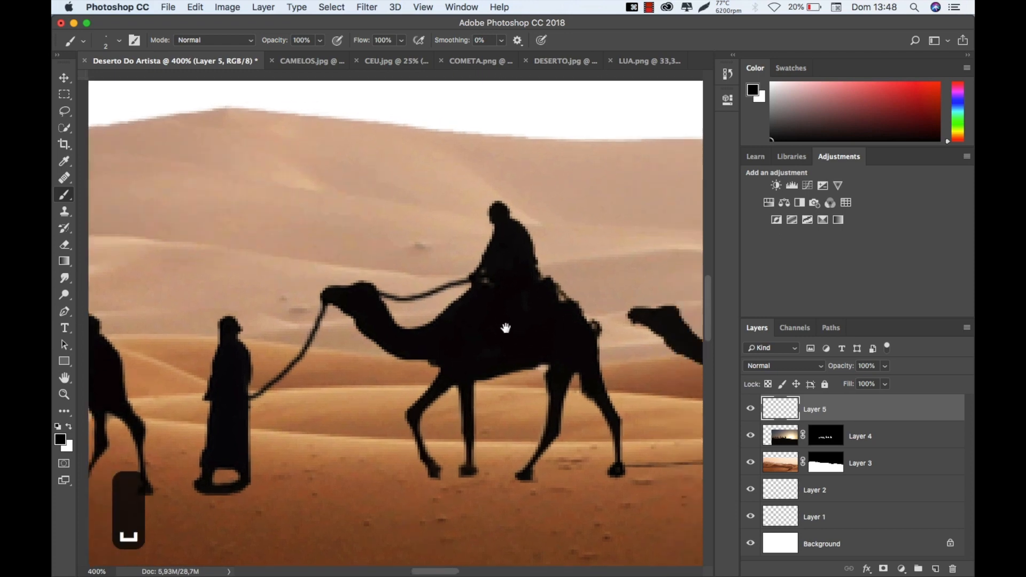
pyautogui.moveTo(351, 282); pyautogui.dragTo(419, 270)
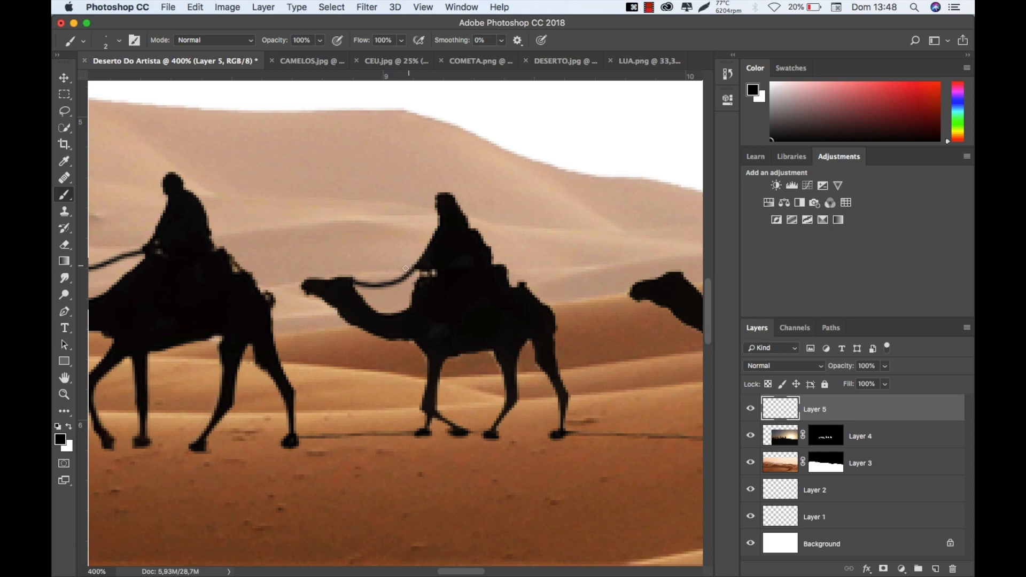
pyautogui.hscroll(10, 406, 269)
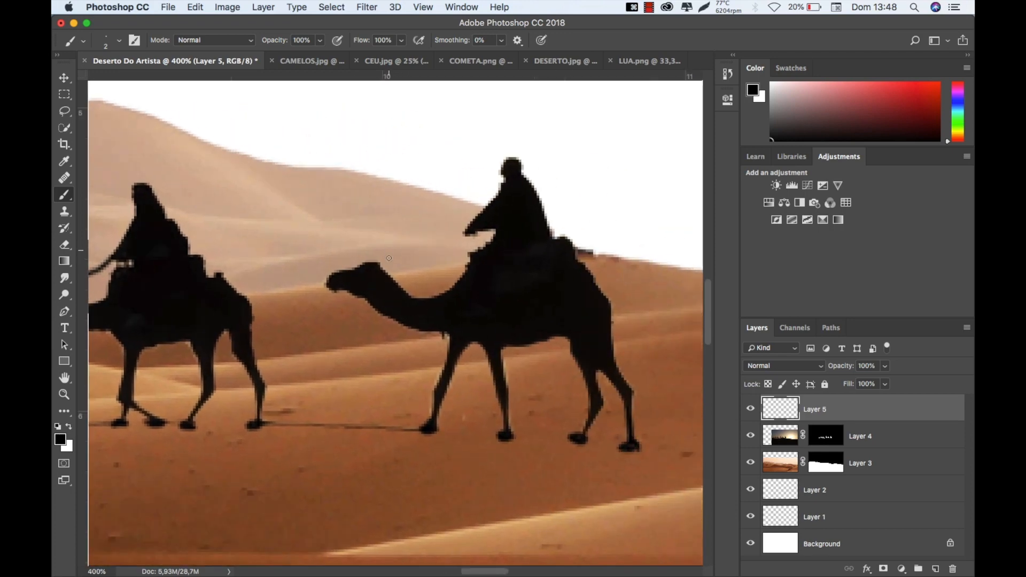
pyautogui.moveTo(378, 268)
pyautogui.mouseDown()
pyautogui.moveTo(422, 261)
pyautogui.moveTo(466, 229)
pyautogui.mouseUp()
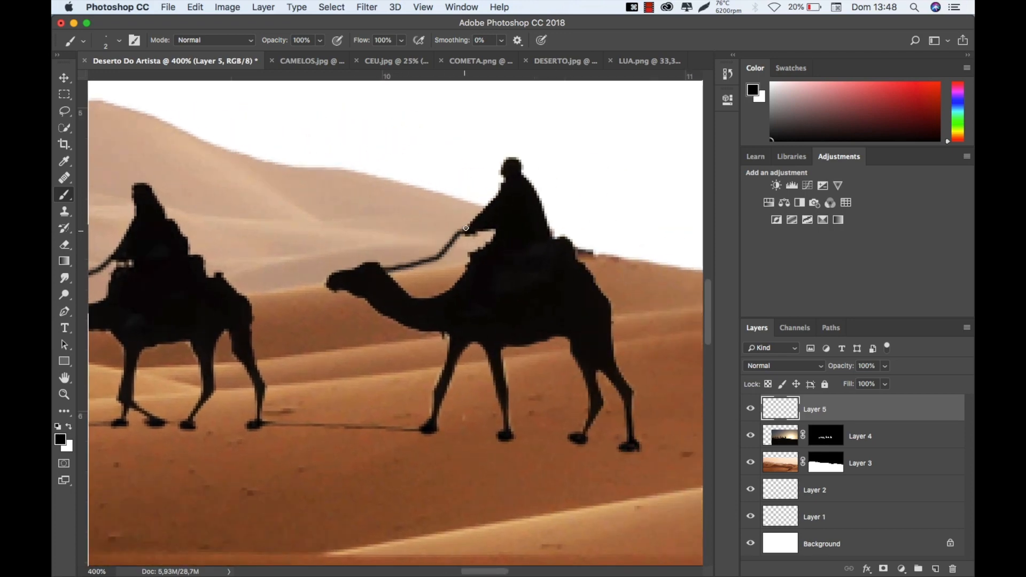
# Examine the whole caravan within the full desert composition.
pyautogui.press('super+minus')
pyautogui.press('super+minus')
pyautogui.press('super+minus')
pyautogui.press('super+minus')
pyautogui.press('super+minus')
pyautogui.press('super+minus')
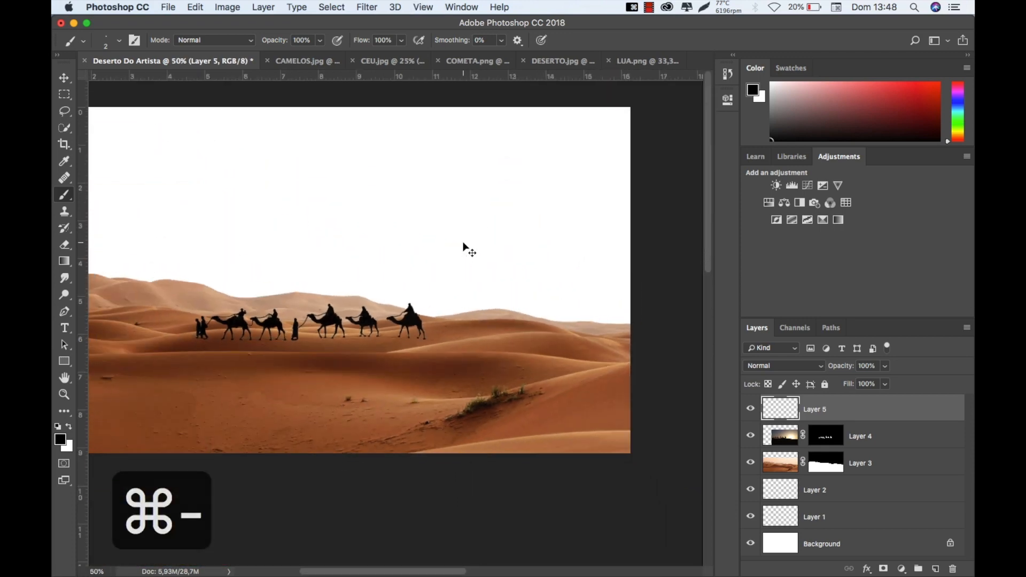
pyautogui.press('super+equal')
pyautogui.moveTo(327, 389); pyautogui.dragTo(546, 372)
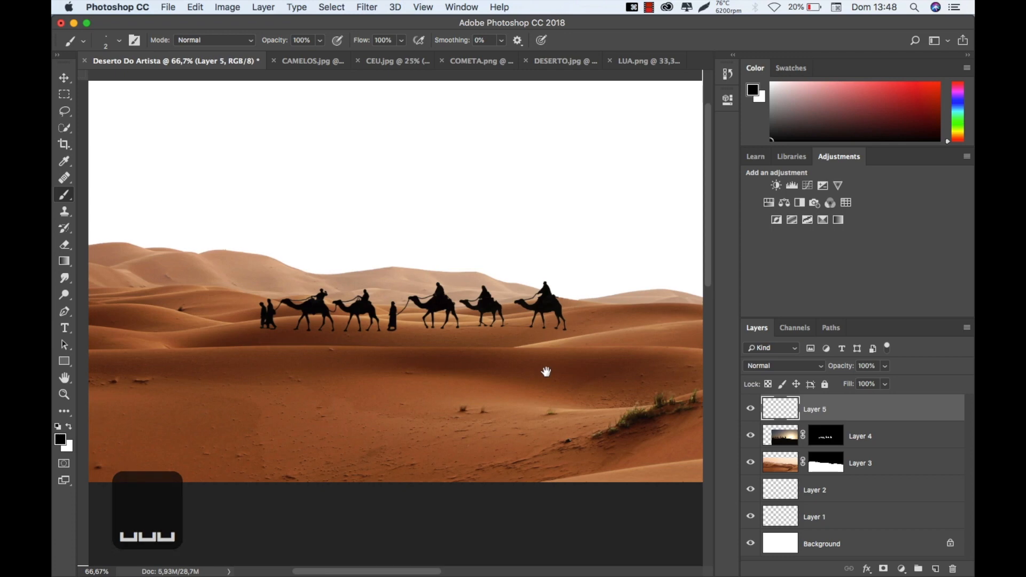
pyautogui.press('super+minus')
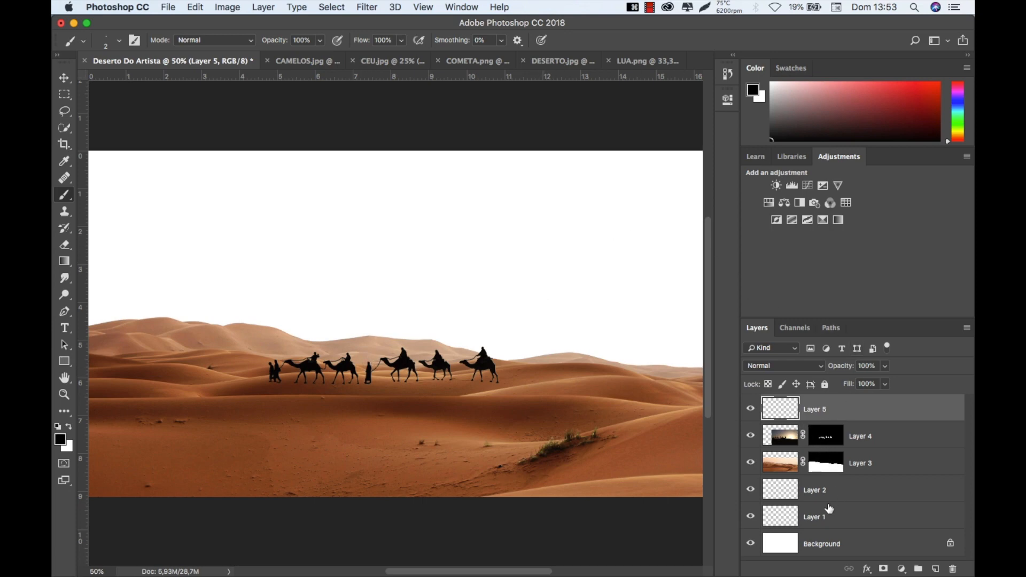
# Check Layer 2 and Layer 1 for visible content and delete both layers.
pyautogui.click(750, 489)
pyautogui.click(751, 516)
pyautogui.click(751, 489)
pyautogui.click(815, 493)
pyautogui.keyDown('shift'); pyautogui.click(827, 524); pyautogui.keyUp('shift')
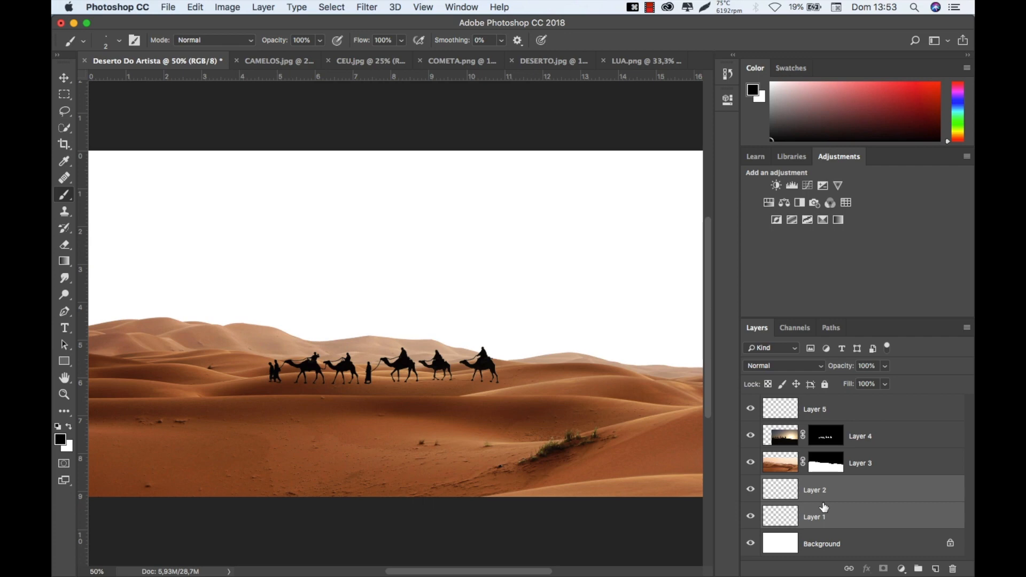
pyautogui.press('BackSpace')
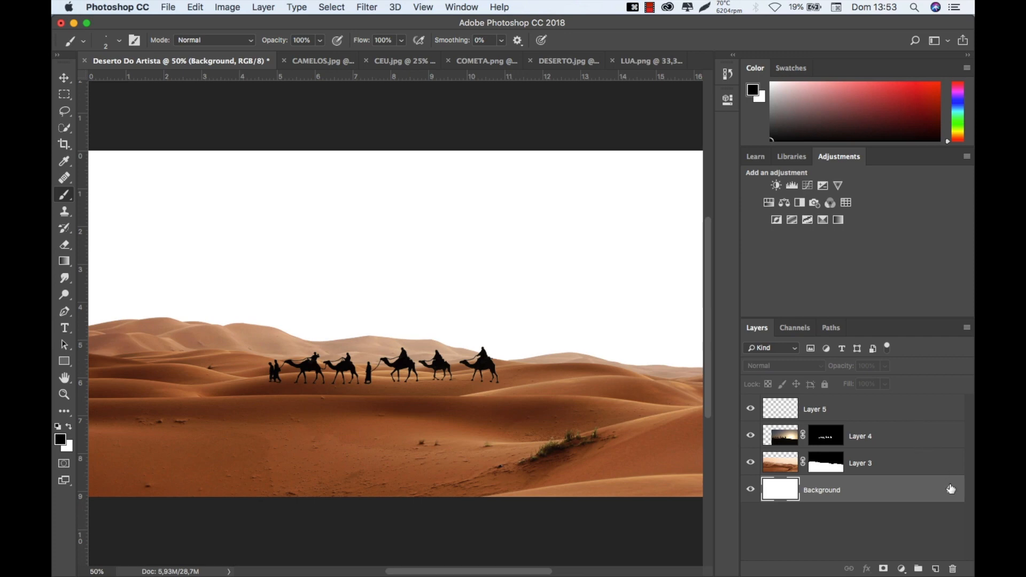
# Put the desert layer, Layer 3, into its own group and name the group Fundo Deserto.
pyautogui.click(871, 464)
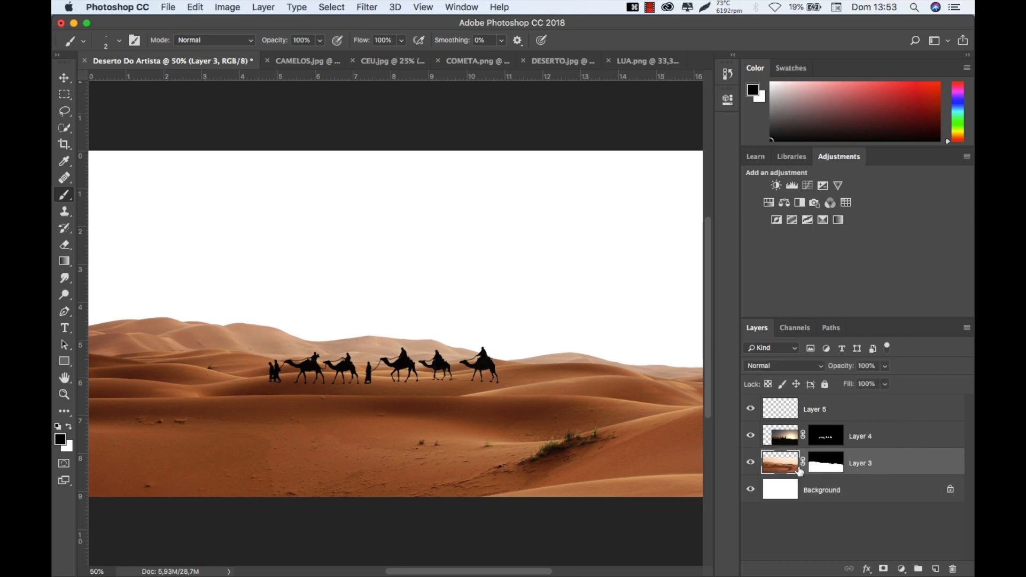
pyautogui.press('super+g')
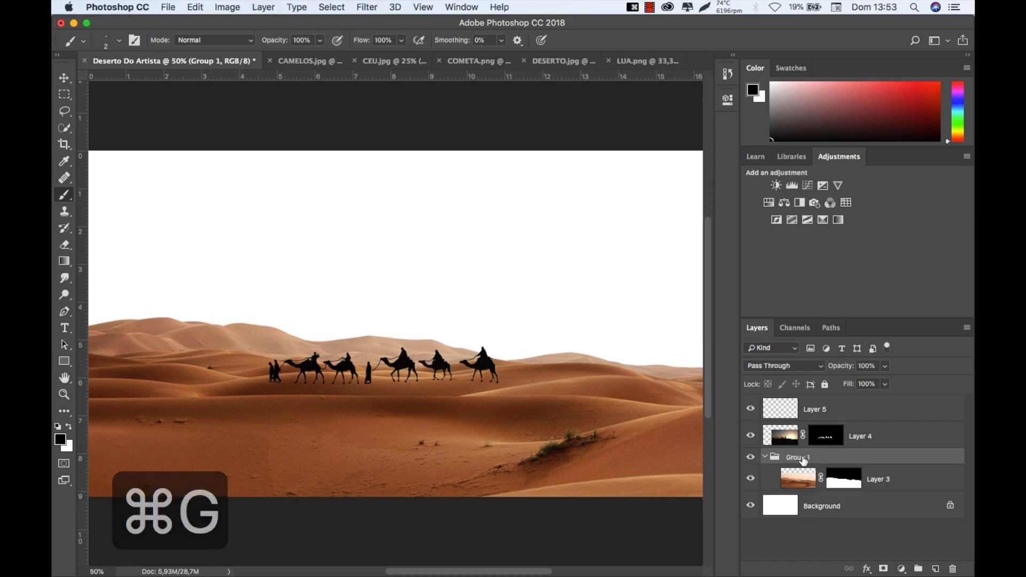
pyautogui.doubleClick(804, 457)
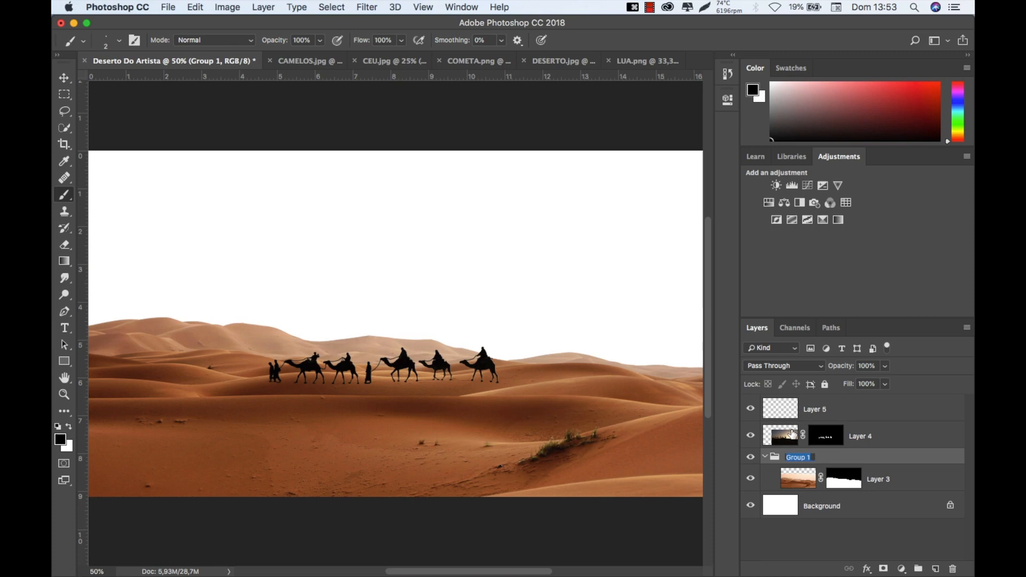
pyautogui.write('Fund')
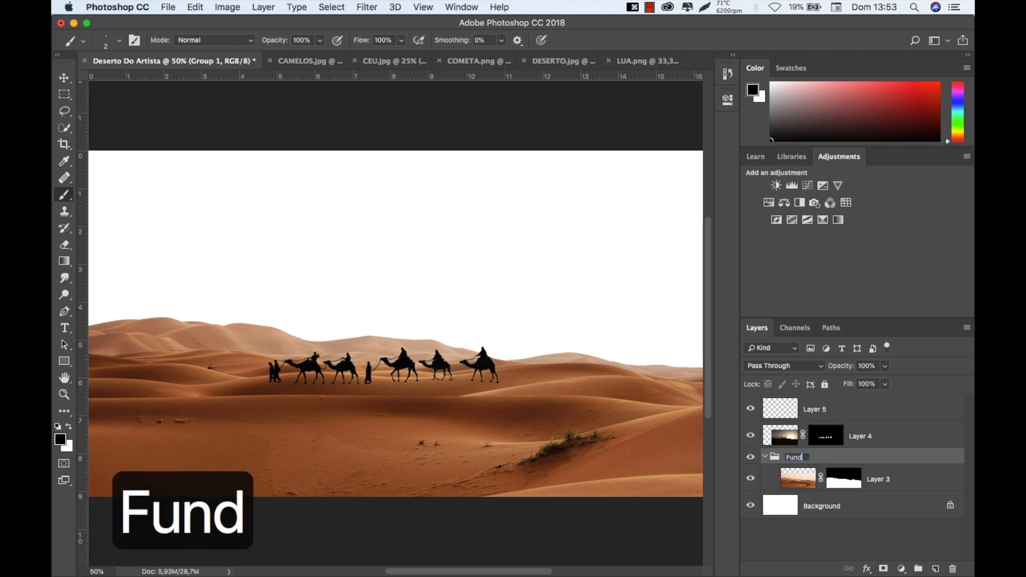
pyautogui.write('o Deserto')
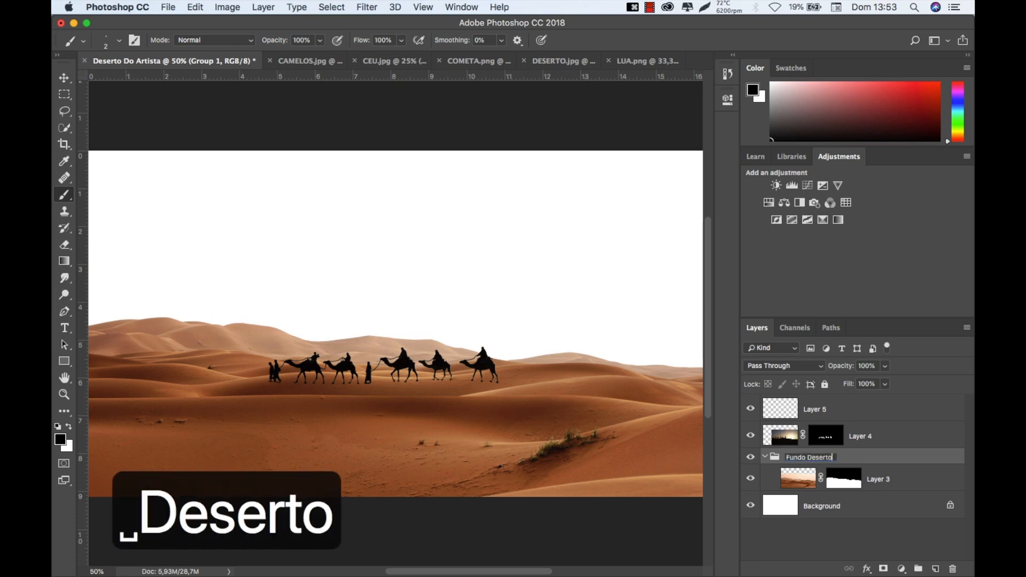
pyautogui.press('Return')
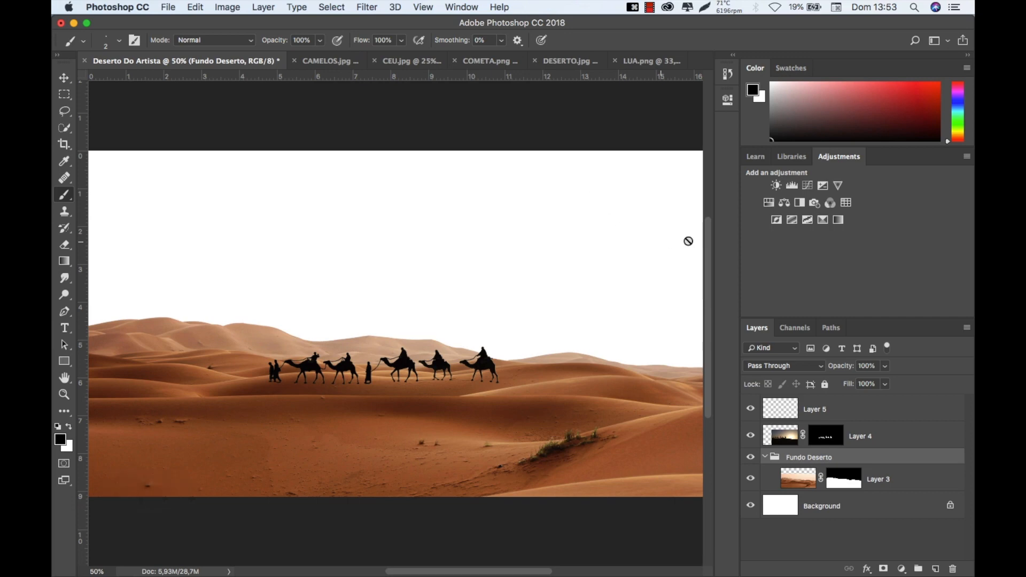
# Check what Layer 5 contains, group it with Layer 4 as Personagens, and collapse the Fundo Deserto group.
pyautogui.click(887, 440)
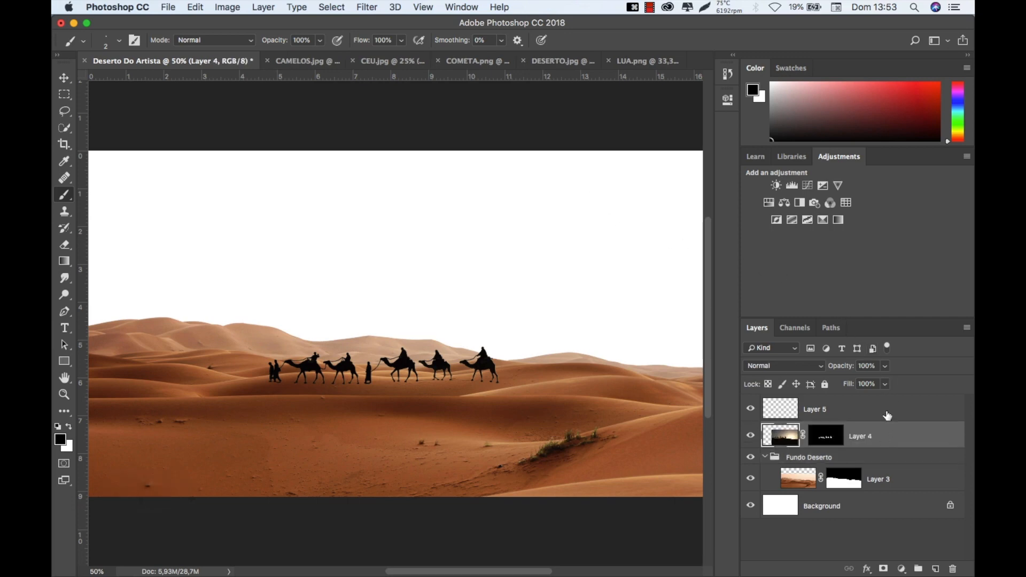
pyautogui.click(881, 415)
pyautogui.click(750, 409)
pyautogui.click(751, 410)
pyautogui.click(751, 413)
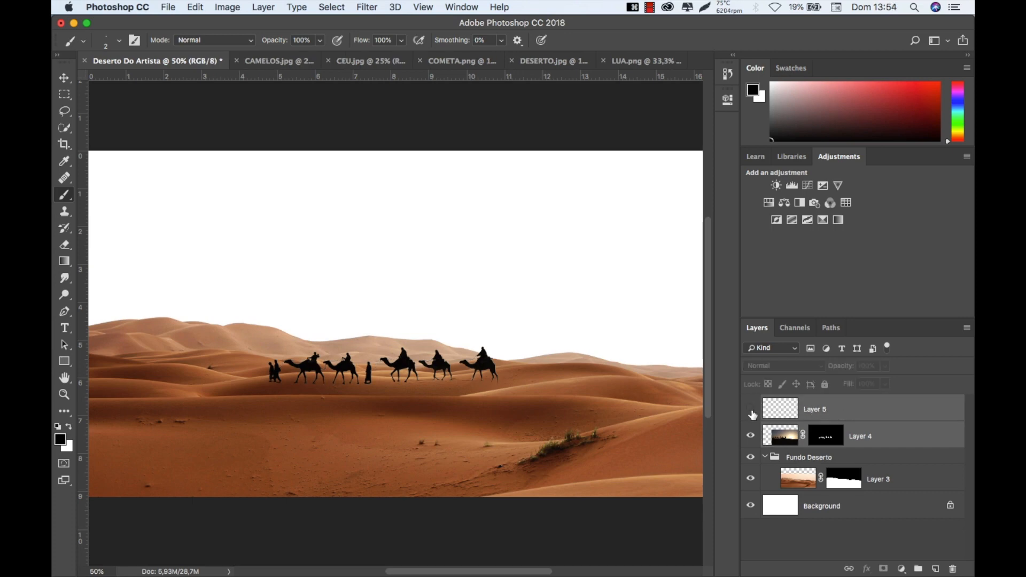
pyautogui.click(752, 413)
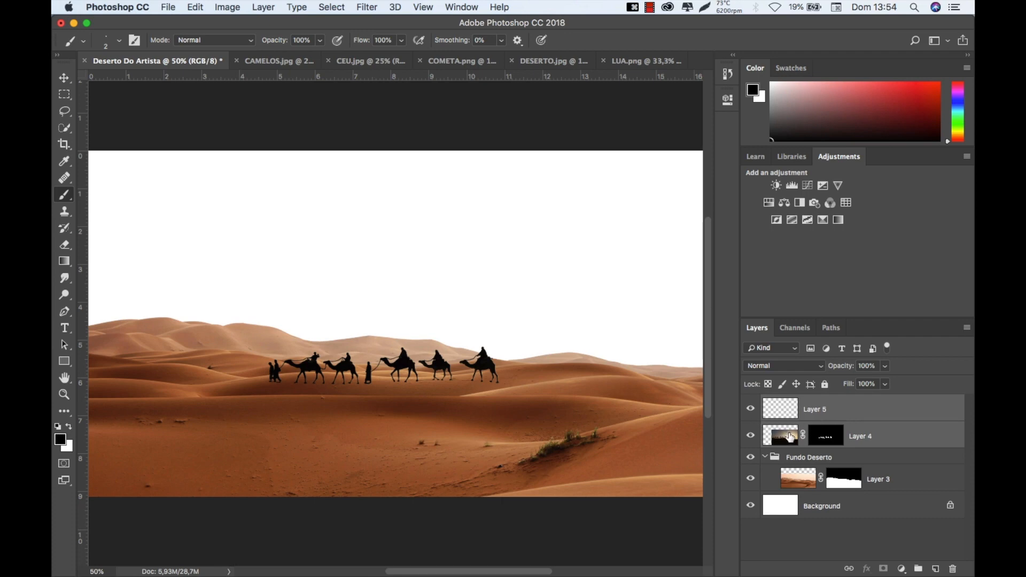
pyautogui.press('super+g')
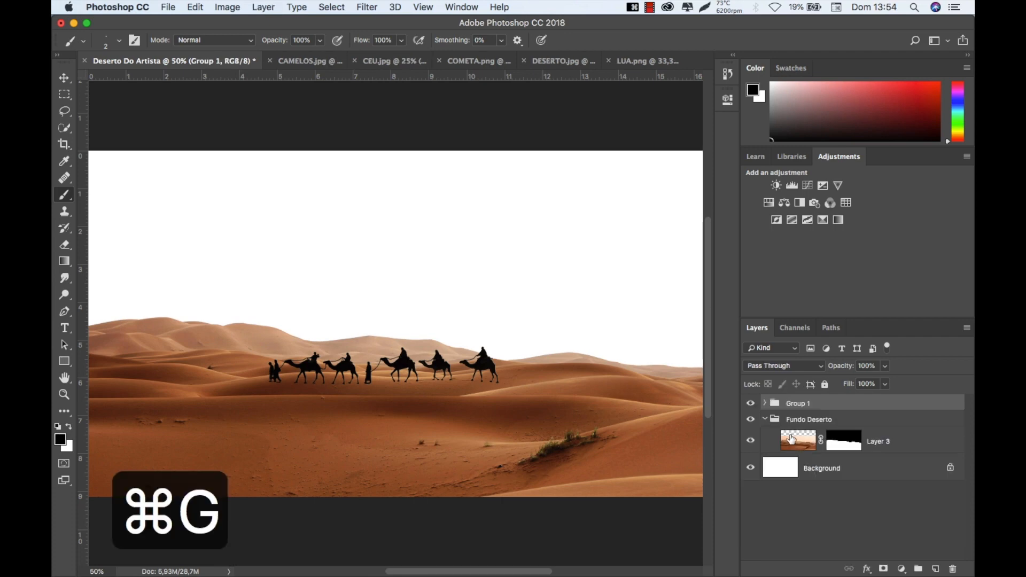
pyautogui.doubleClick(796, 403)
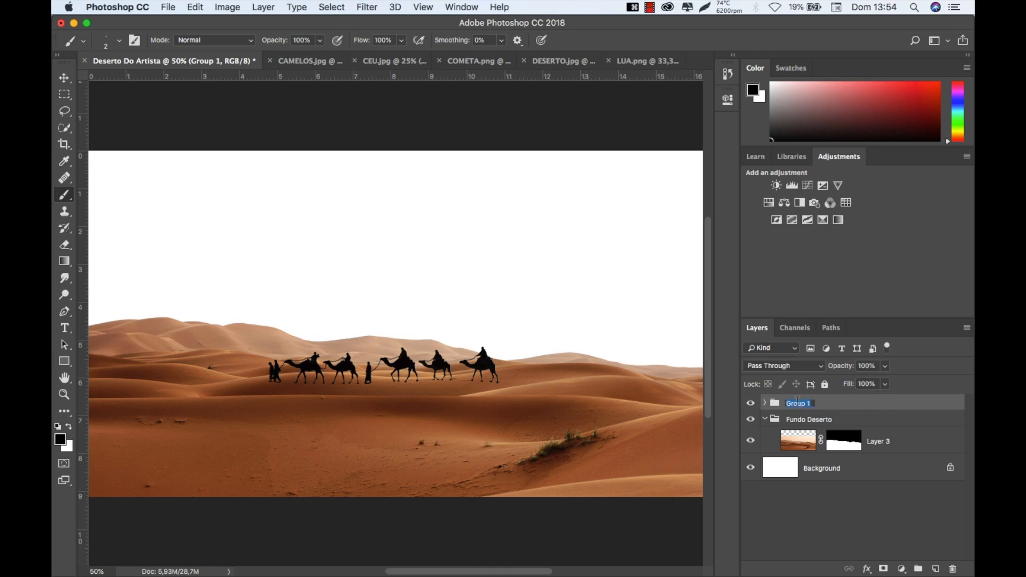
pyautogui.write('Pers')
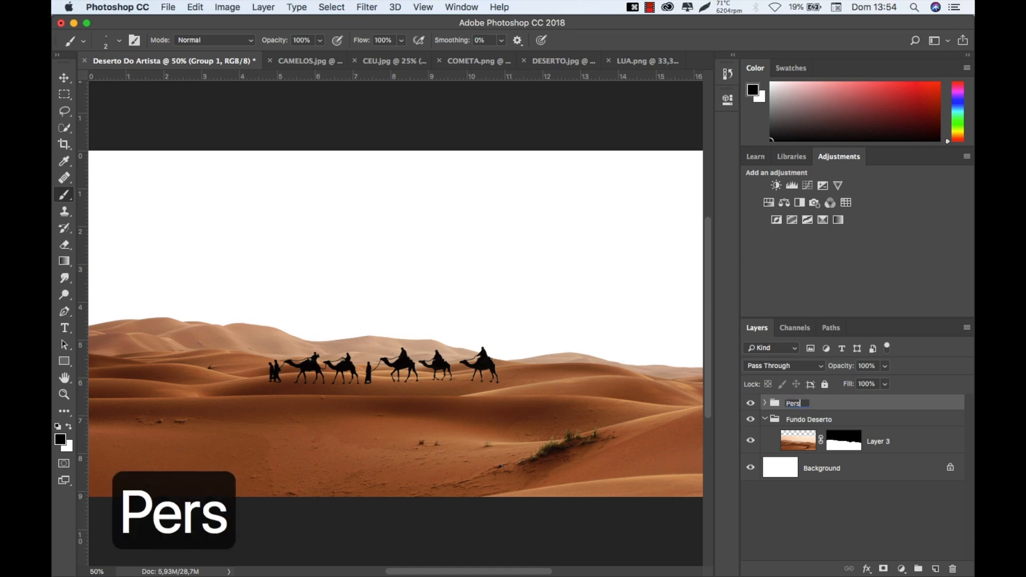
pyautogui.write('onagems')
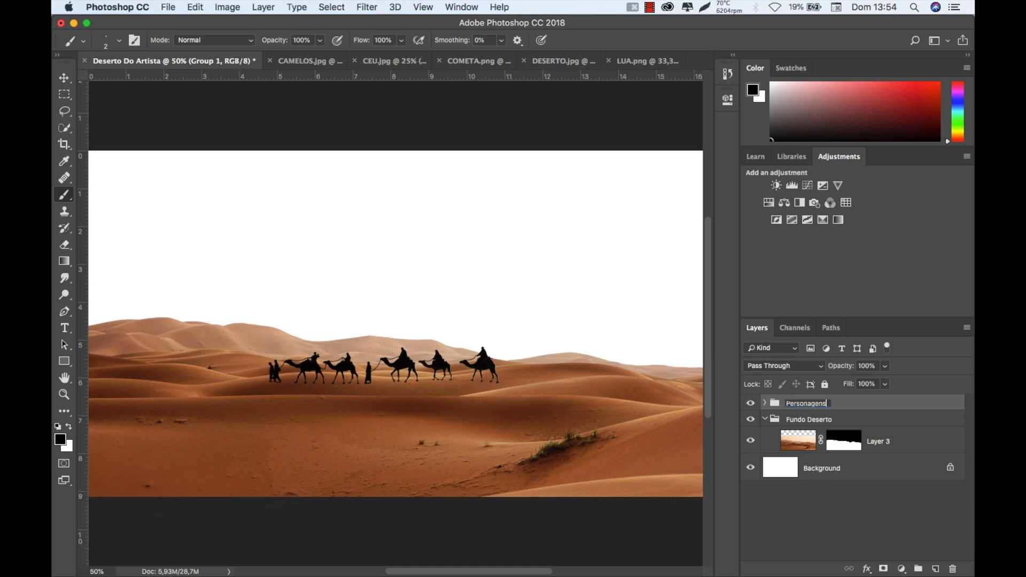
pyautogui.press('Return')
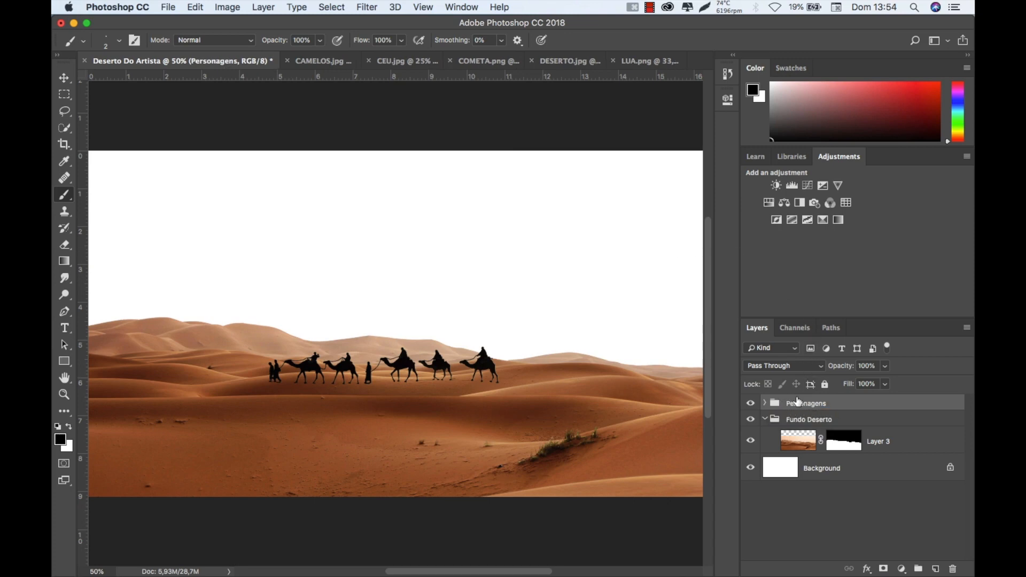
pyautogui.click(765, 418)
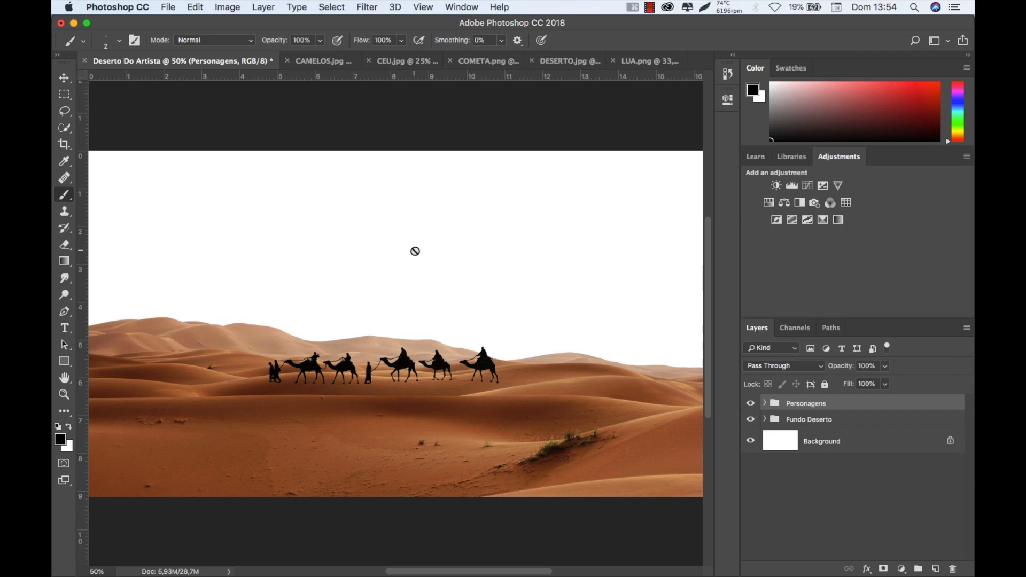
# Close the CAMELOS.jpg document without saving its changes.
pyautogui.click(283, 63)
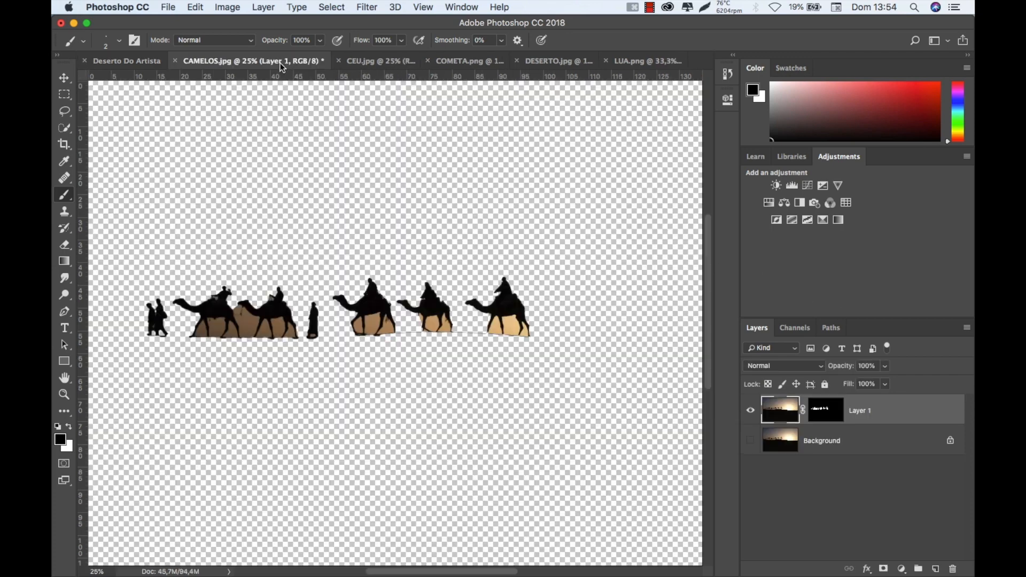
pyautogui.click(175, 61)
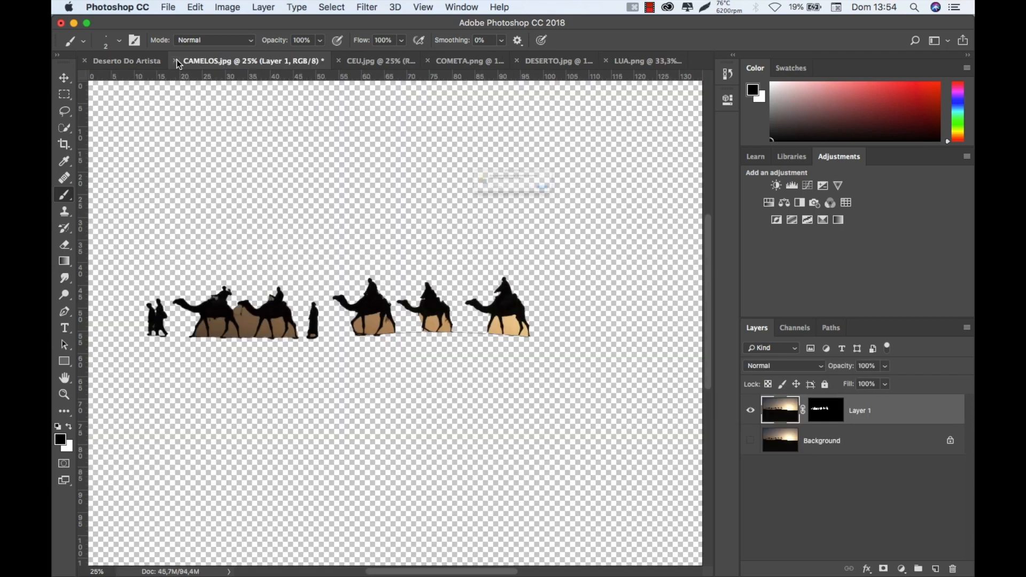
pyautogui.click(449, 210)
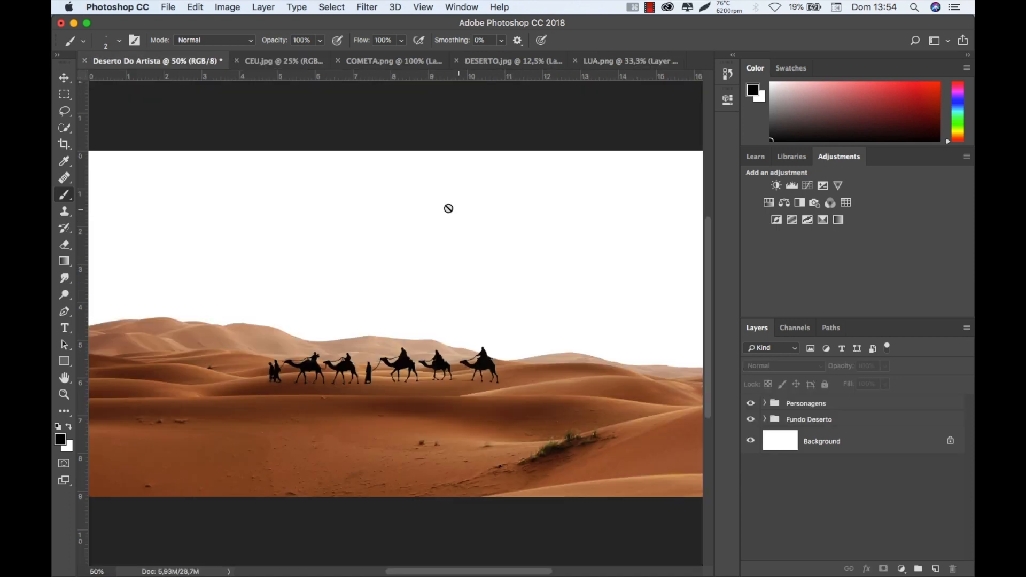
# Copy the starry sky image from CEU.jpg into the Deserto Do Artista composition as a new layer.
pyautogui.click(279, 60)
pyautogui.press('a')
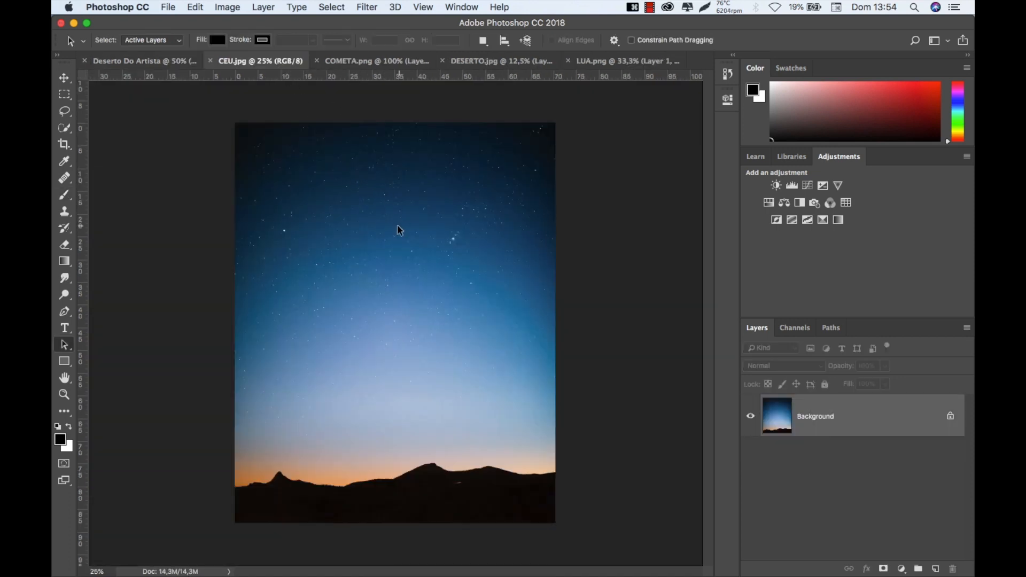
pyautogui.moveTo(409, 287); pyautogui.dragTo(374, 225)
pyautogui.press('v')
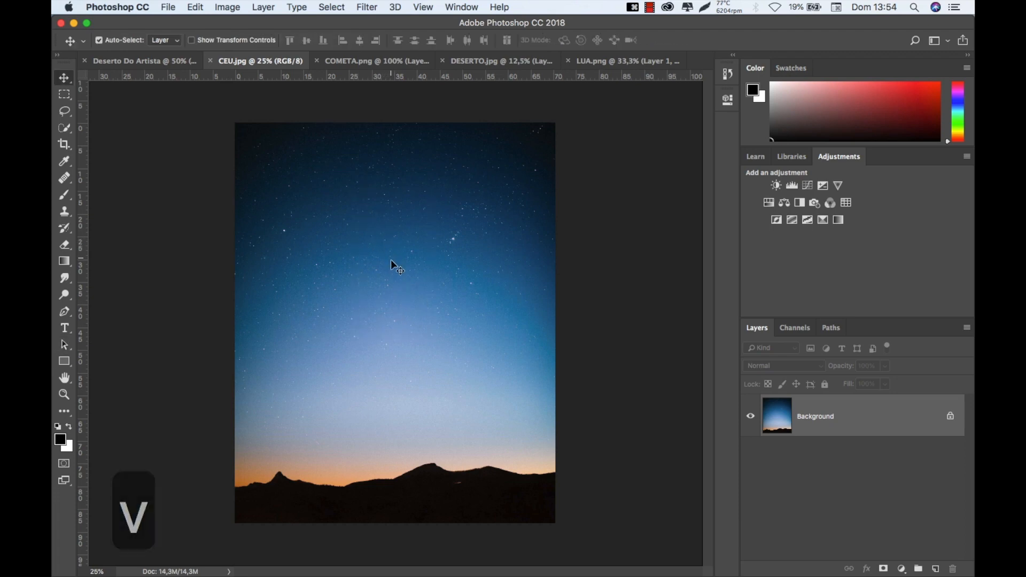
pyautogui.moveTo(401, 306); pyautogui.dragTo(384, 279)
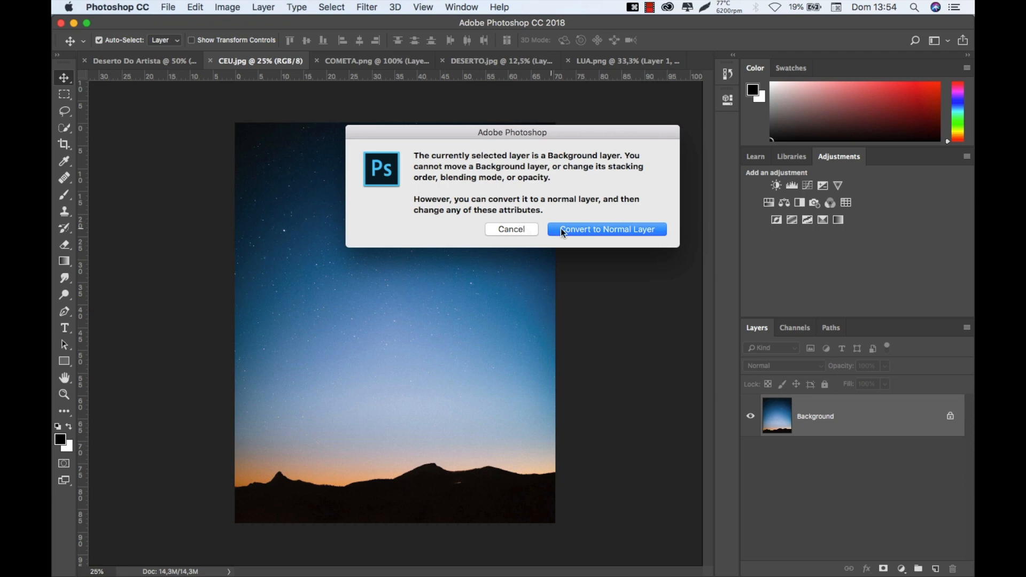
pyautogui.click(525, 229)
pyautogui.moveTo(486, 262); pyautogui.dragTo(166, 62)
pyautogui.moveTo(295, 169); pyautogui.dragTo(382, 234)
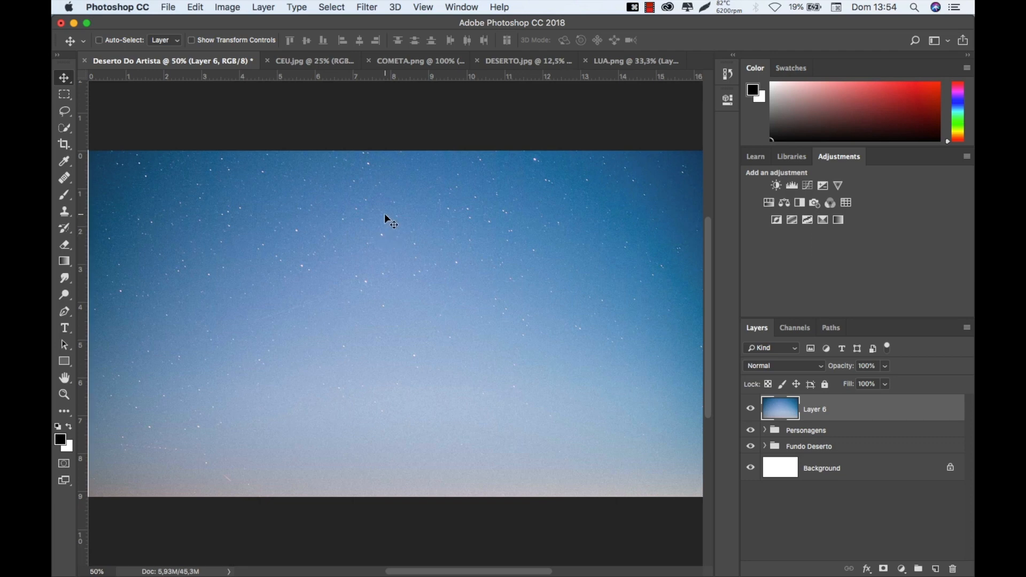
# Use Free Transform to move the sky layer to X 939 px, Y 500 px so it covers the whole canvas.
pyautogui.press('super+minus')
pyautogui.press('super+minus')
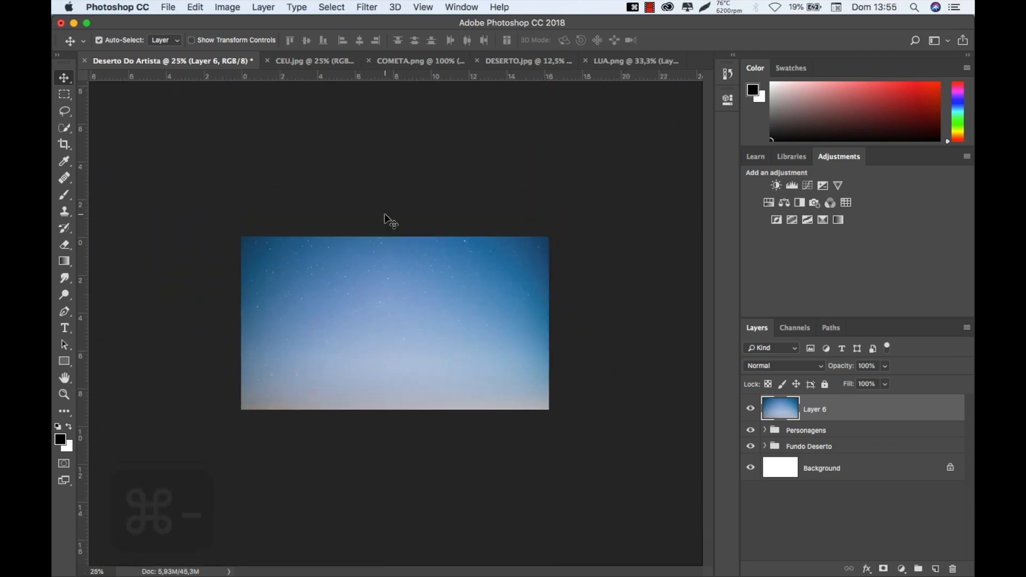
pyautogui.press('super+t')
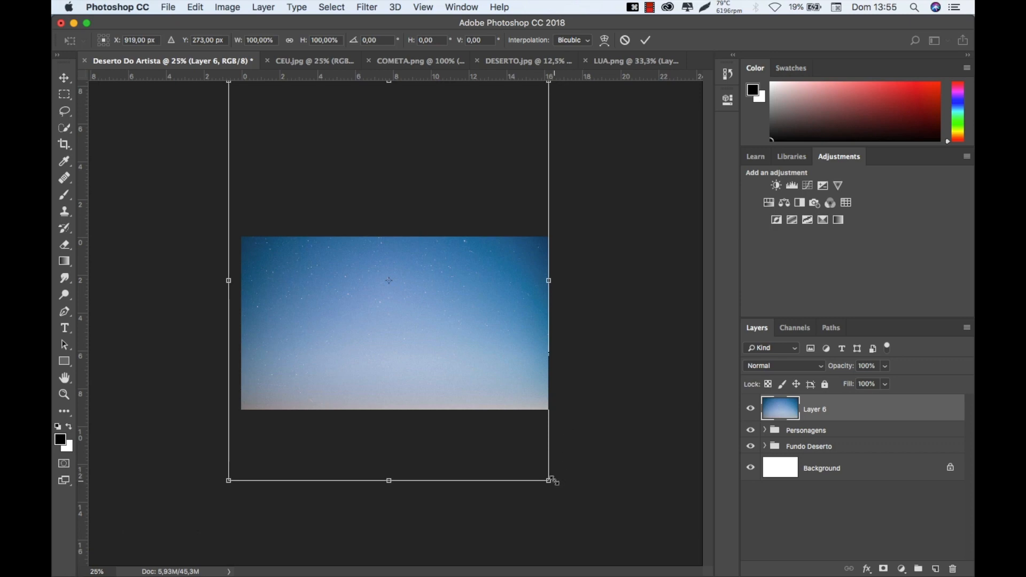
pyautogui.moveTo(490, 344); pyautogui.dragTo(486, 401)
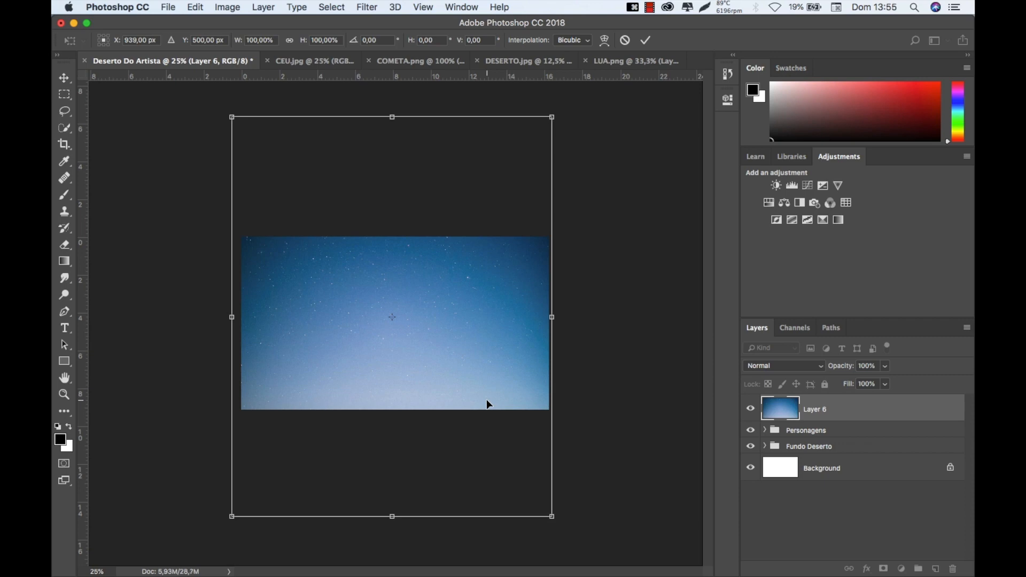
pyautogui.press('Return')
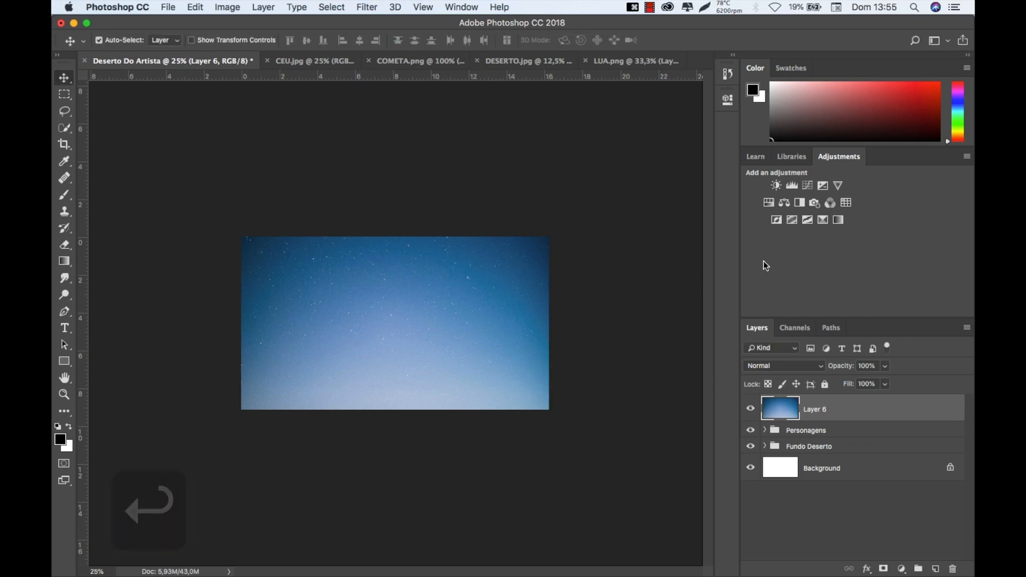
# Move the sky layer, Layer 6, below the Fundo Deserto group and above the Background in the layer order.
pyautogui.moveTo(845, 406); pyautogui.dragTo(842, 445)
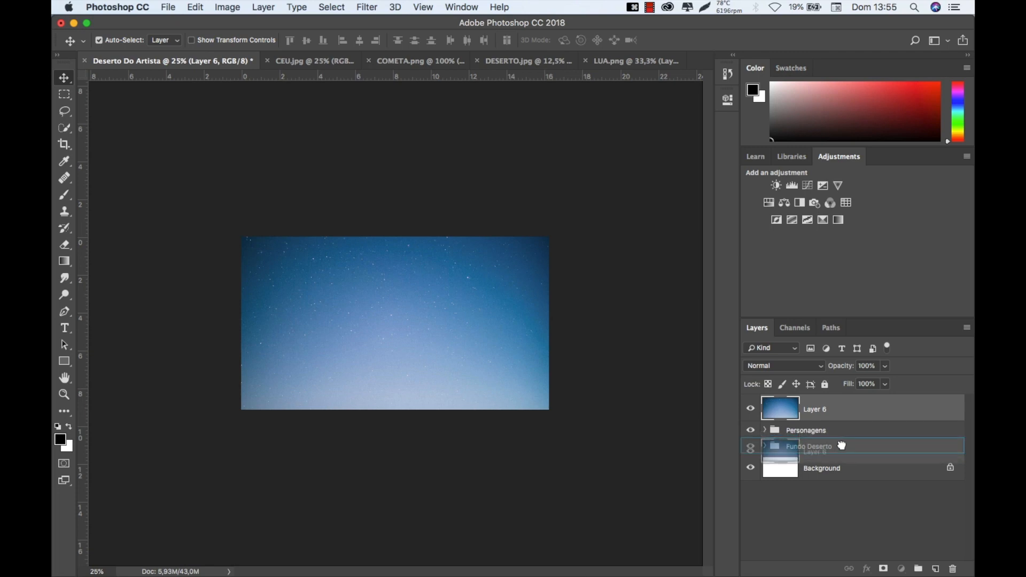
pyautogui.moveTo(843, 445); pyautogui.dragTo(847, 444)
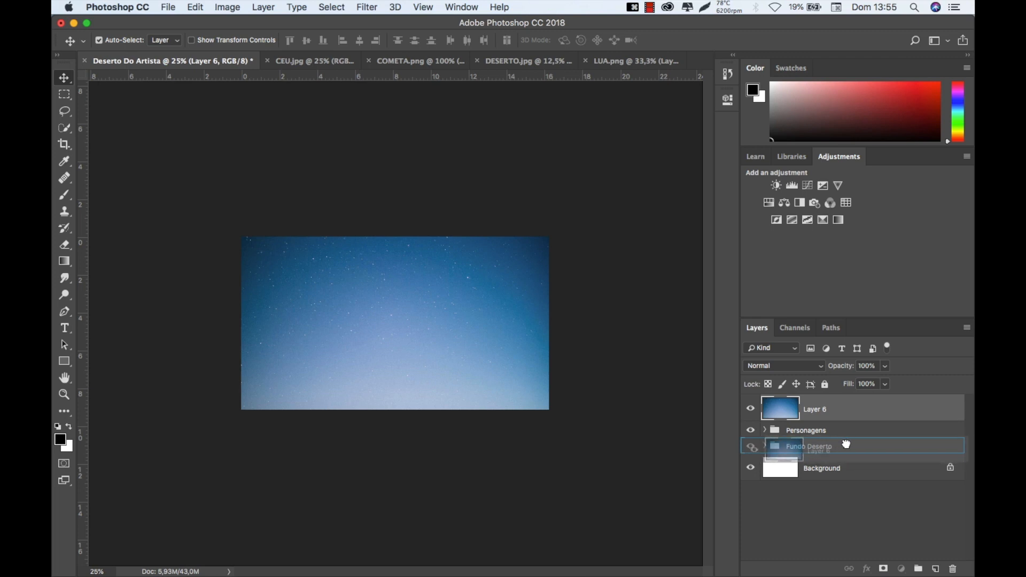
pyautogui.moveTo(847, 444); pyautogui.dragTo(845, 452)
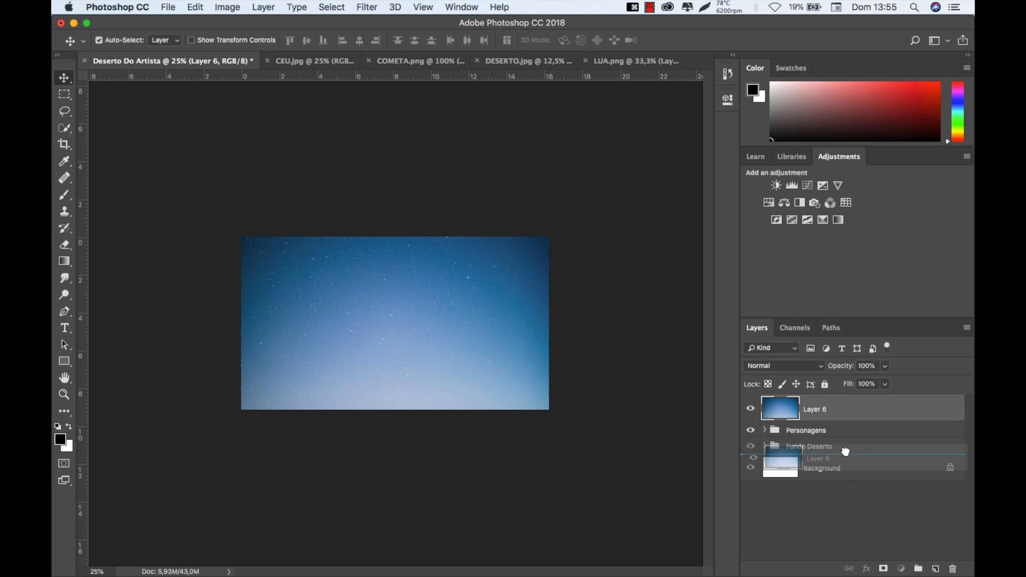
pyautogui.moveTo(846, 452)
pyautogui.mouseDown()
pyautogui.moveTo(845, 460)
pyautogui.moveTo(832, 452)
pyautogui.moveTo(839, 467)
pyautogui.moveTo(845, 451)
pyautogui.mouseUp()
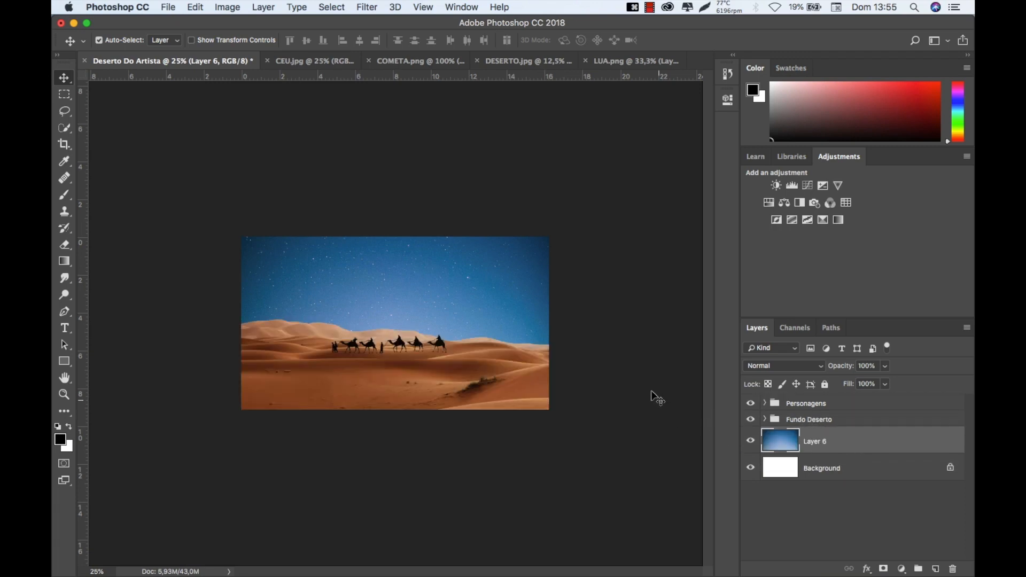
# Shift the starry sky slightly upward behind the dunes.
pyautogui.press('super+minus')
pyautogui.press('super+equal')
pyautogui.press('super+equal')
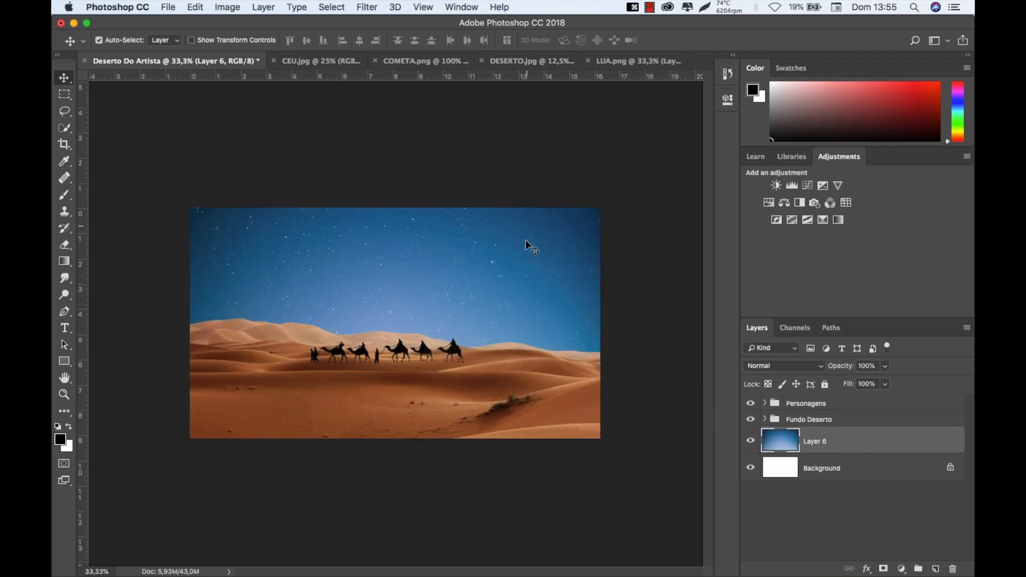
pyautogui.moveTo(431, 303); pyautogui.dragTo(445, 268)
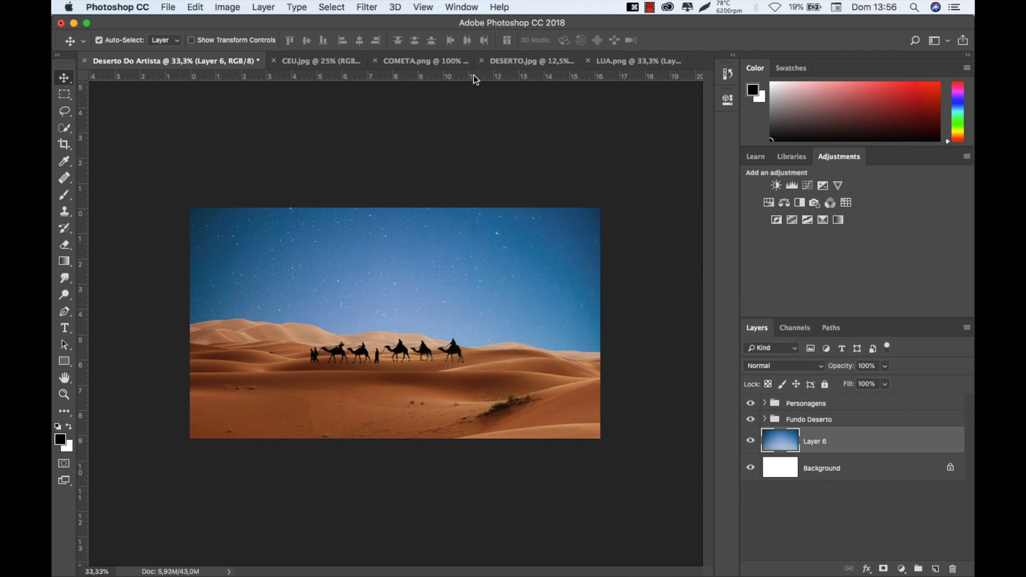
# Copy the moon from LUA.png into the composition, place it rising large behind the dunes and caravan, and select the sky layer.
pyautogui.click(632, 62)
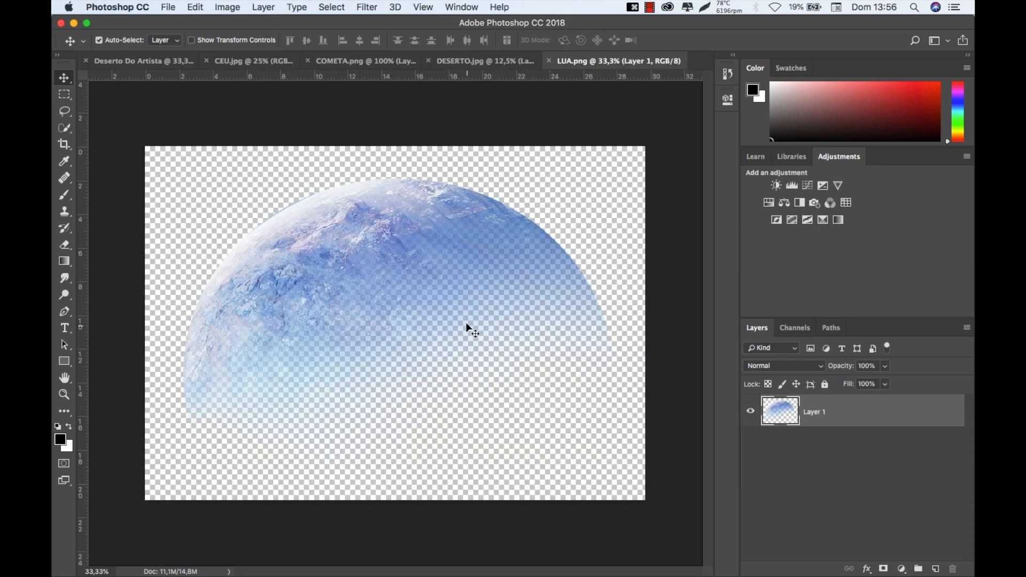
pyautogui.moveTo(469, 320); pyautogui.dragTo(412, 231)
pyautogui.moveTo(445, 325); pyautogui.dragTo(444, 326)
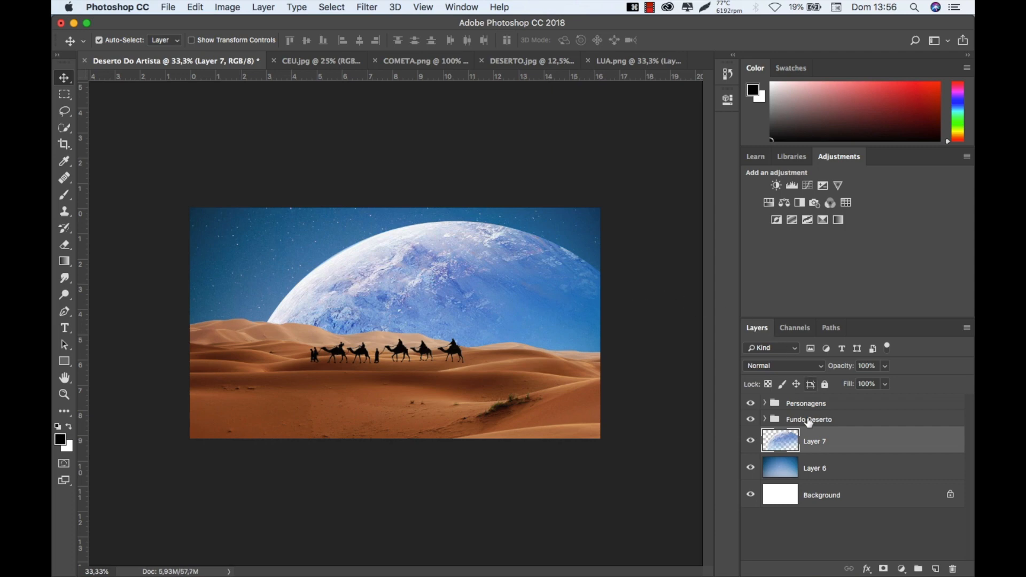
pyautogui.click(817, 468)
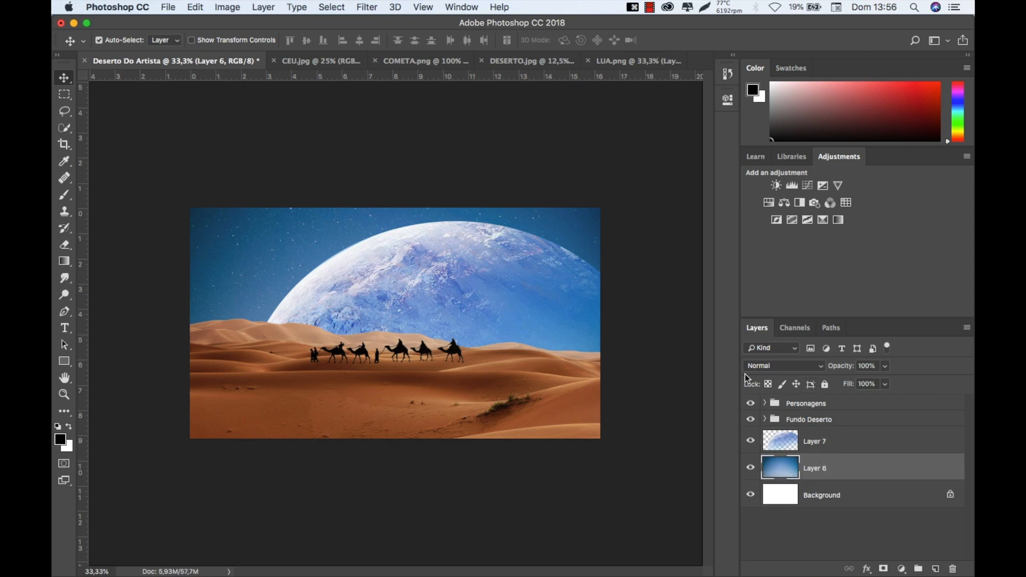
# Scale the moon layer, Layer 7, down to about 81% and reposition it roughly centred horizontally, rising behind the dunes.
pyautogui.moveTo(516, 277); pyautogui.dragTo(483, 272)
pyautogui.press('super+t')
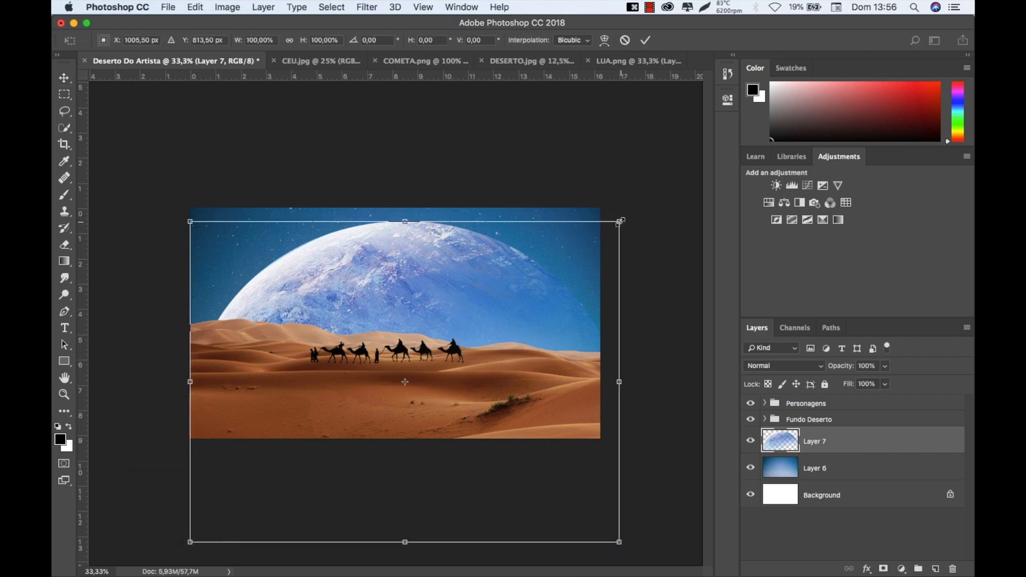
pyautogui.moveTo(622, 220); pyautogui.dragTo(580, 246)
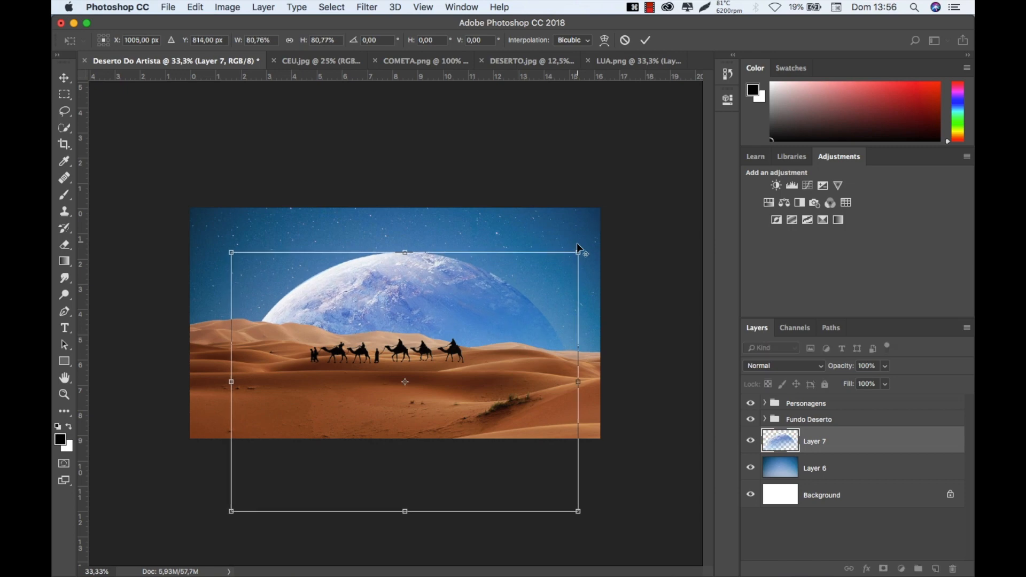
pyautogui.moveTo(451, 318); pyautogui.dragTo(446, 296)
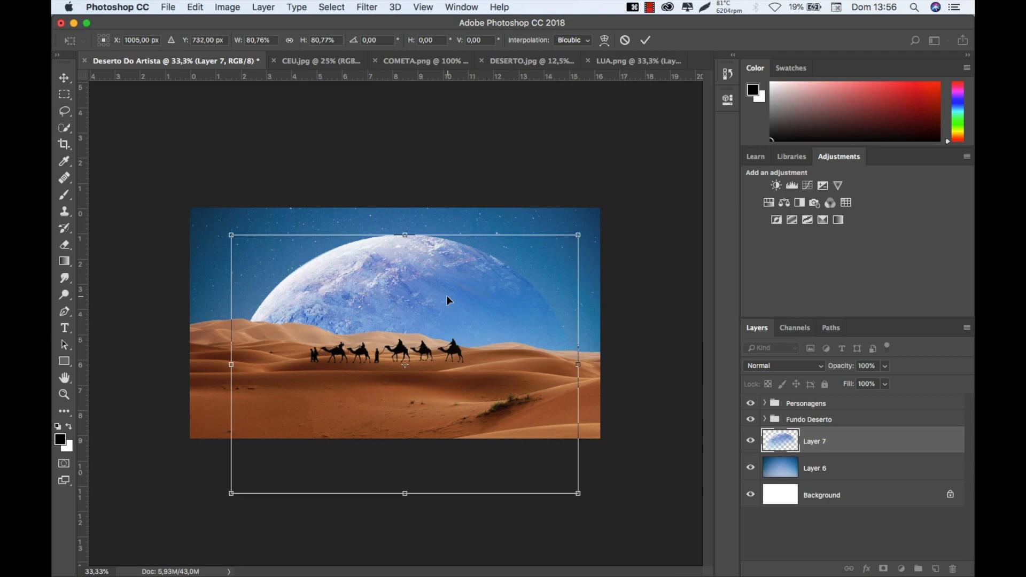
pyautogui.press('Return')
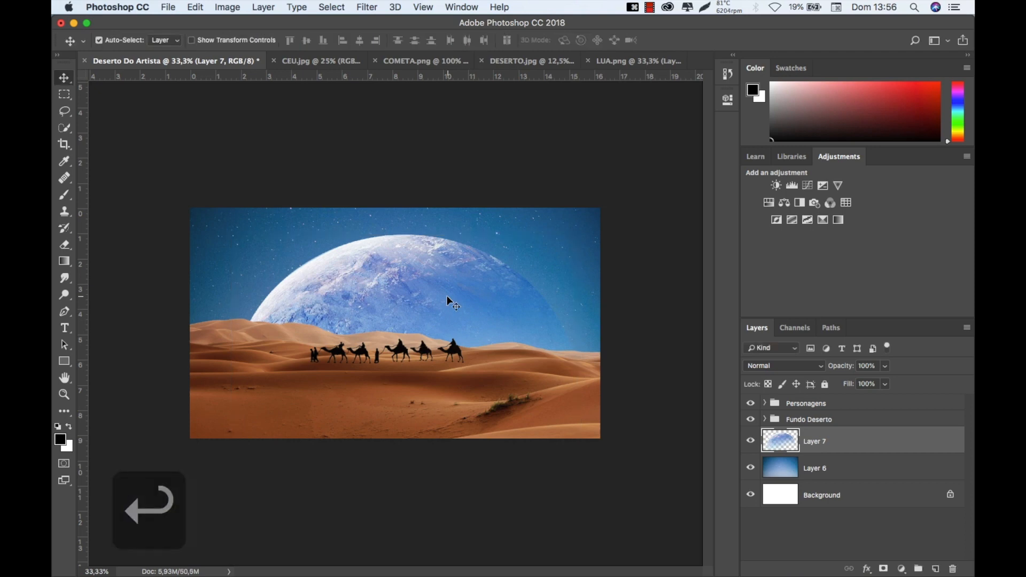
pyautogui.moveTo(469, 315); pyautogui.dragTo(466, 318)
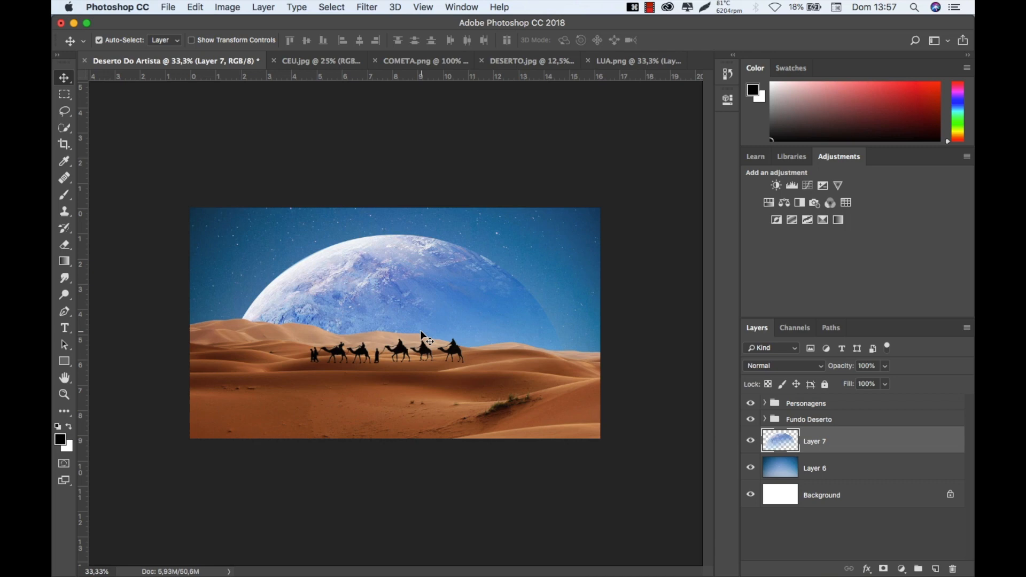
pyautogui.press('super+equal')
pyautogui.press('super+minus')
# Add a new layer above the Personagens group and draw a straight vertical white 2 px brush line down the middle of the canvas.
pyautogui.click(898, 405)
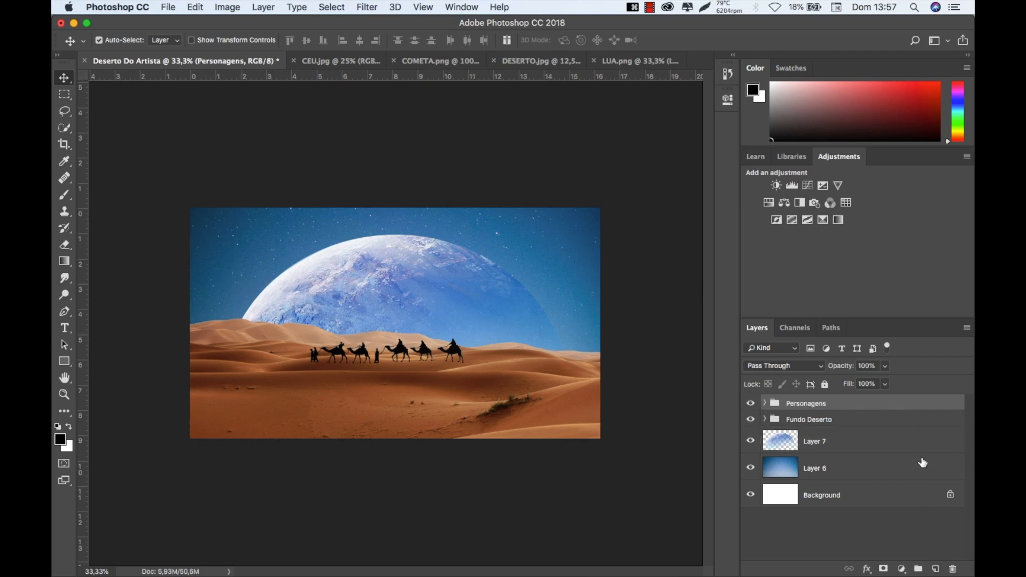
pyautogui.click(937, 569)
pyautogui.press('b')
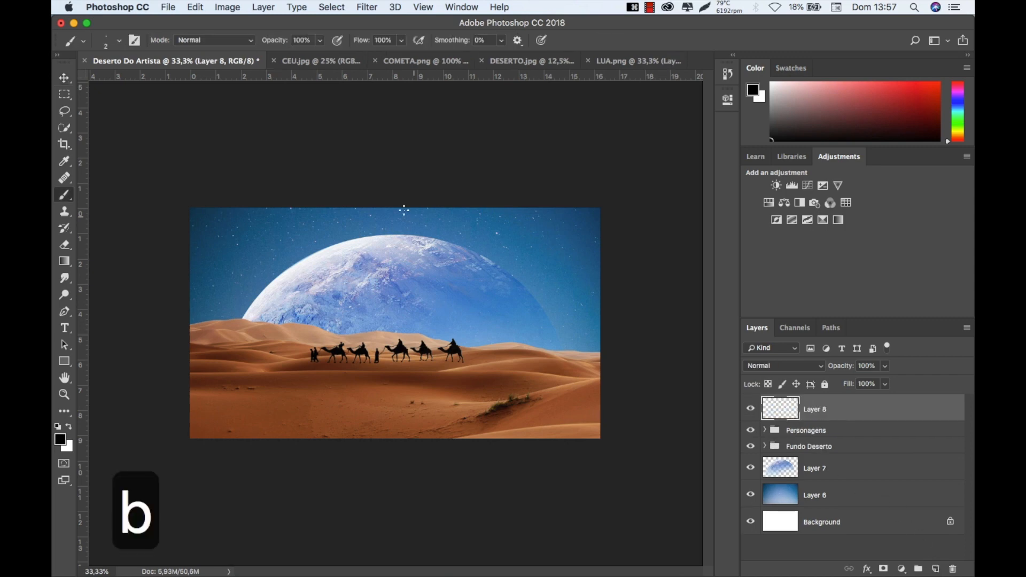
pyautogui.press('x')
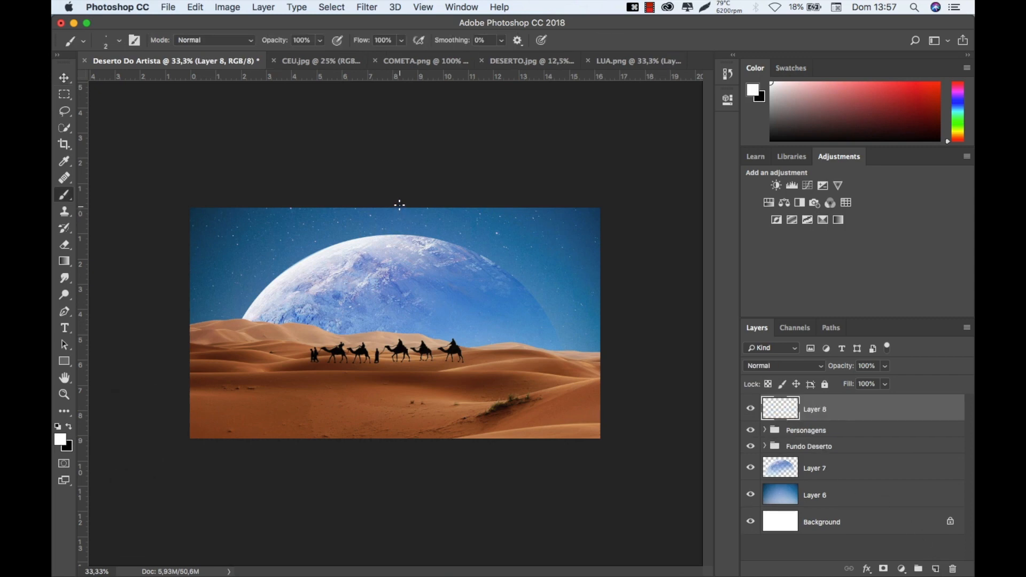
pyautogui.moveTo(395, 183); pyautogui.dragTo(432, 477)
pyautogui.moveTo(198, 365); pyautogui.dragTo(460, 379)
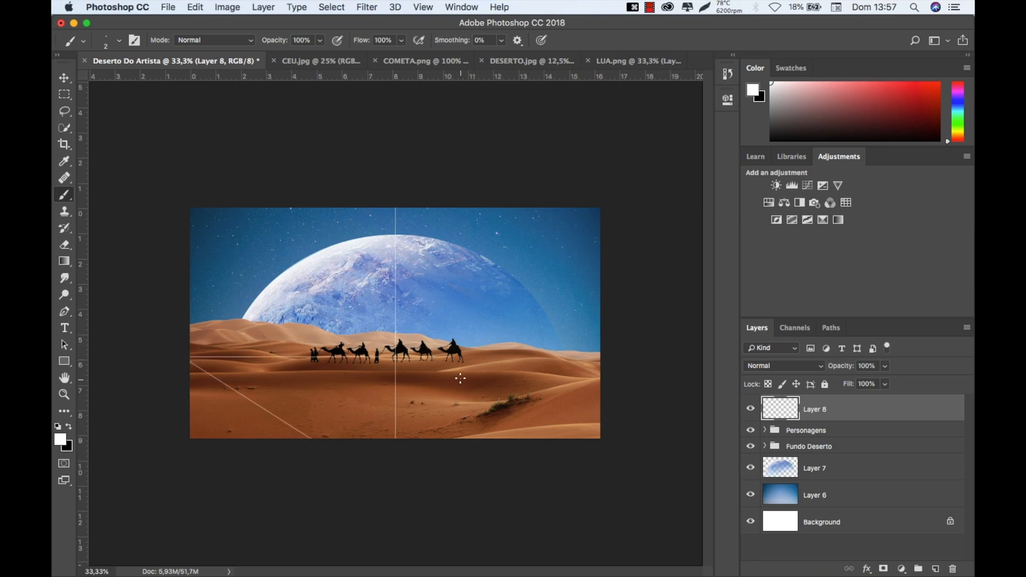
pyautogui.press('super+z')
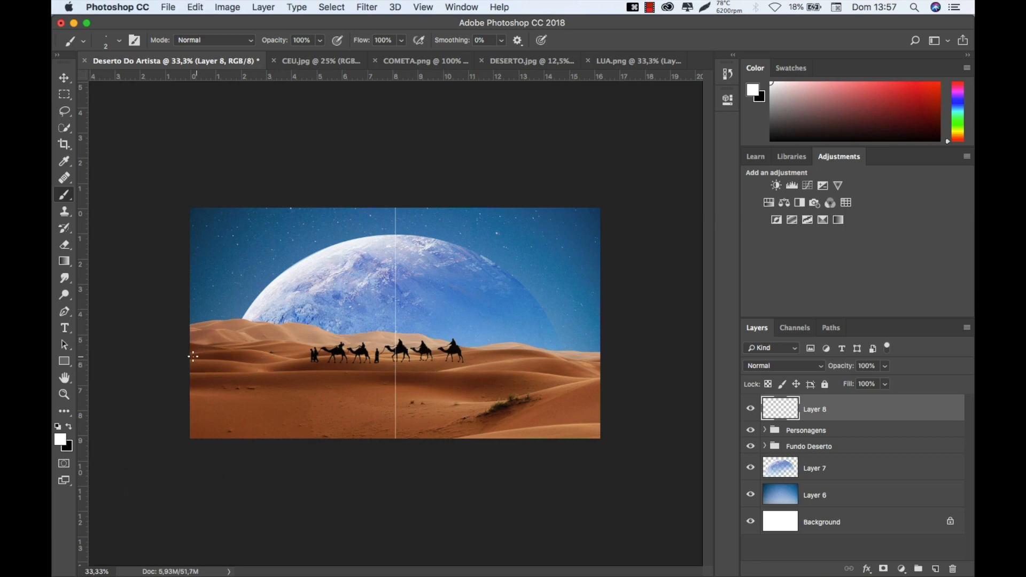
# Delete Layer 8, which holds the thin white vertical line across the image.
pyautogui.moveTo(188, 358)
pyautogui.mouseDown()
pyautogui.moveTo(366, 349)
pyautogui.moveTo(605, 370)
pyautogui.mouseUp()
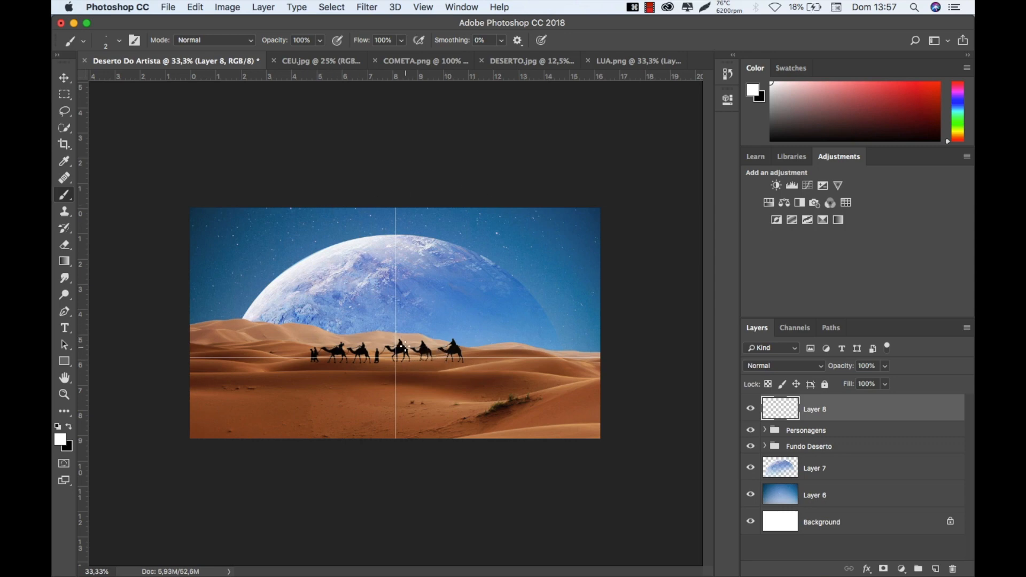
pyautogui.press('super+equal')
pyautogui.press('super+equal')
pyautogui.press('super+minus')
pyautogui.press('super+minus')
pyautogui.press('BackSpace')
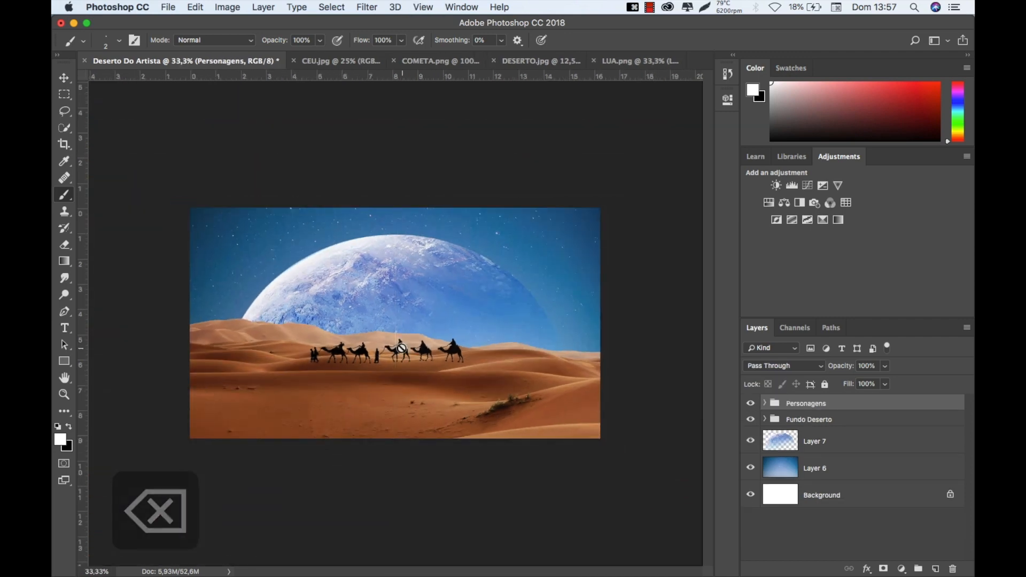
# Put Layer 6, the blue starry sky, into a new group named Ceu.
pyautogui.click(841, 442)
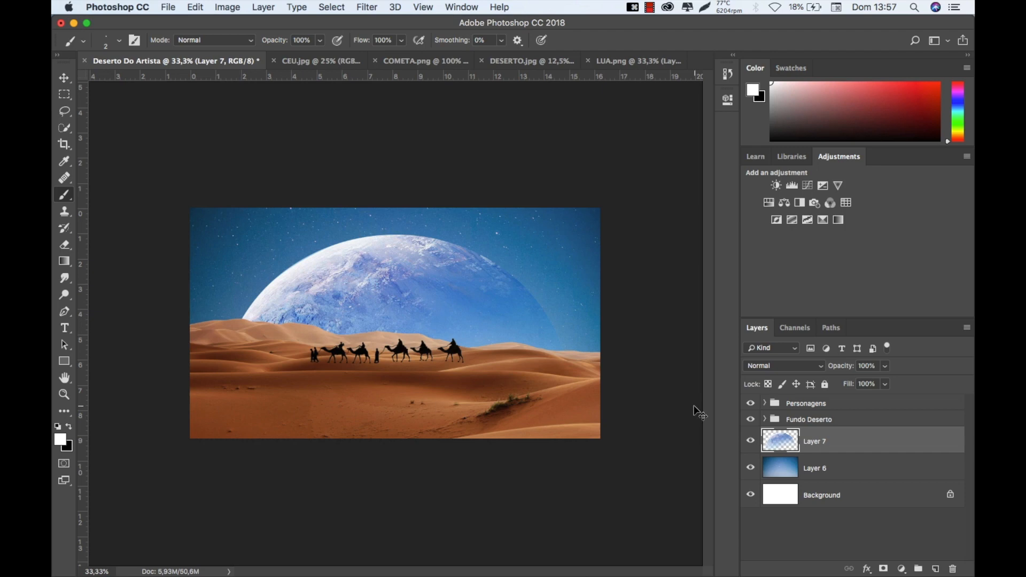
pyautogui.press('super+minus')
pyautogui.press('super+equal')
pyautogui.press('super+equal')
pyautogui.press('super+equal')
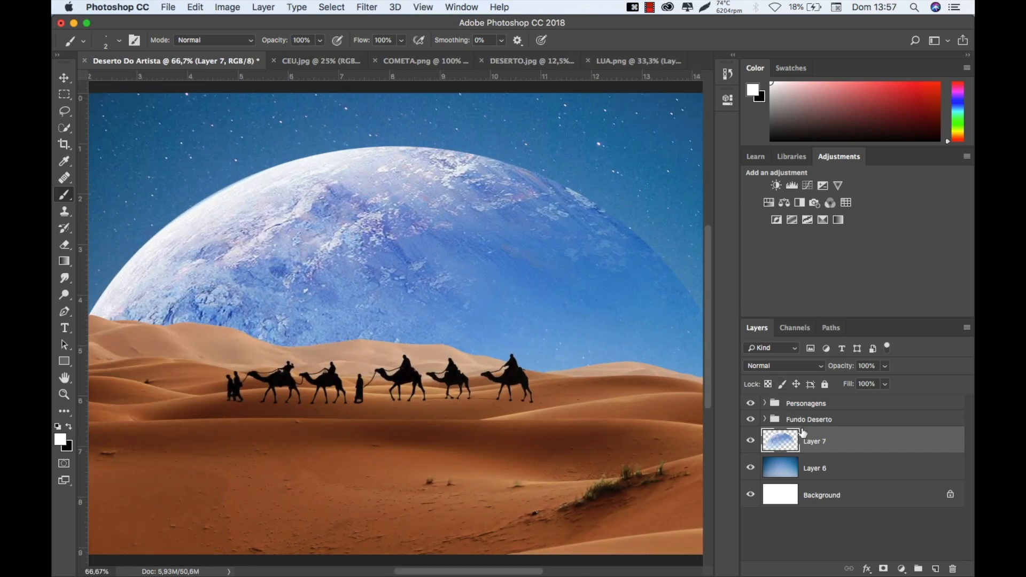
pyautogui.click(819, 470)
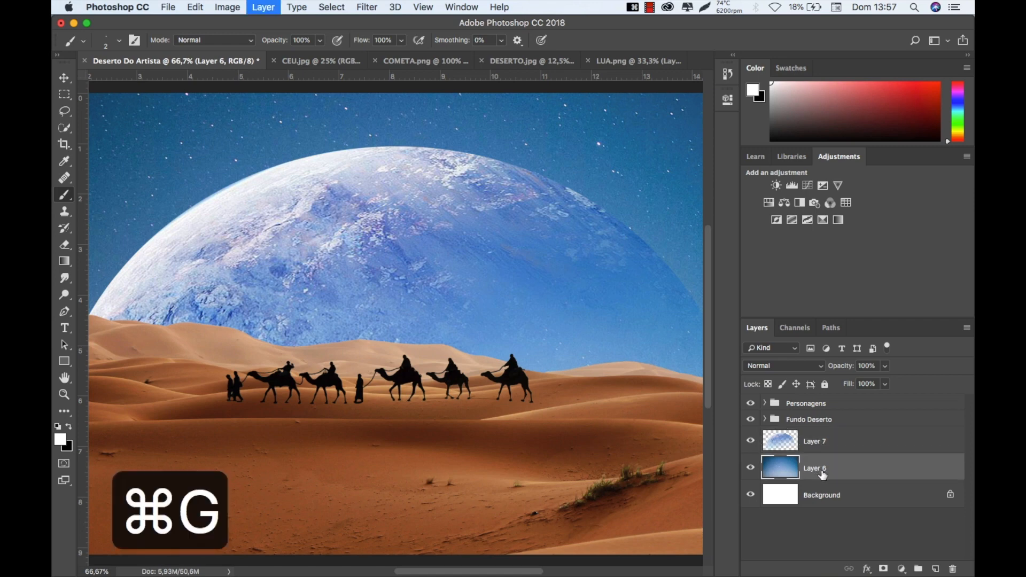
pyautogui.press('super+g')
pyautogui.doubleClick(795, 461)
pyautogui.write('c')
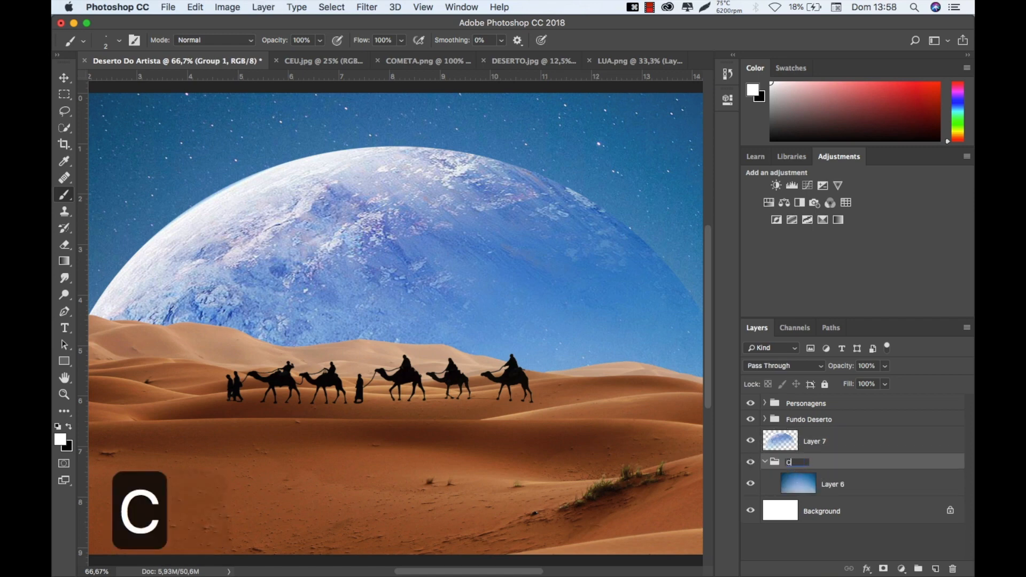
pyautogui.write('eu')
pyautogui.press('Return')
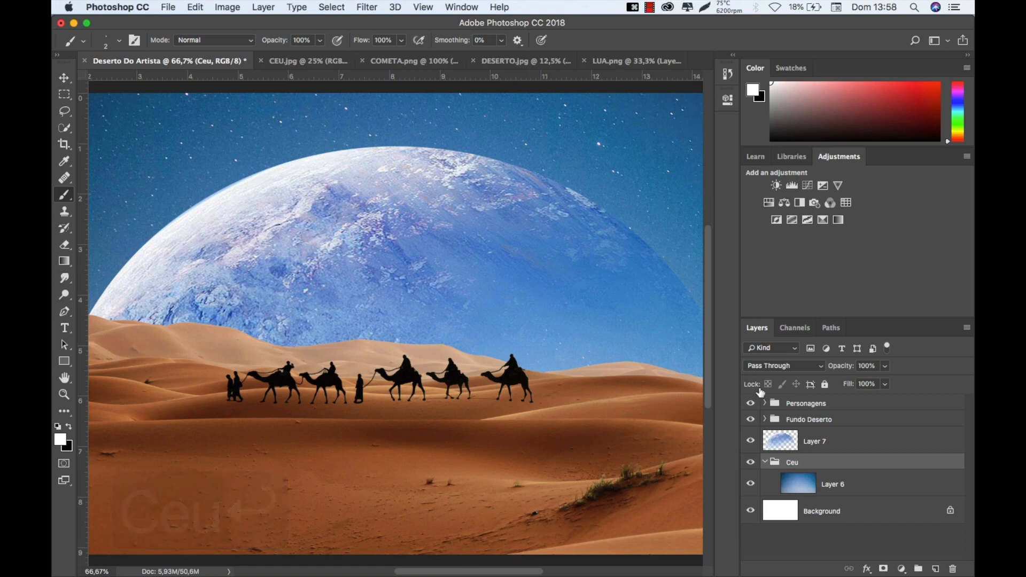
# Put Layer 7, the large moon, into a new group named Luz.
pyautogui.click(823, 442)
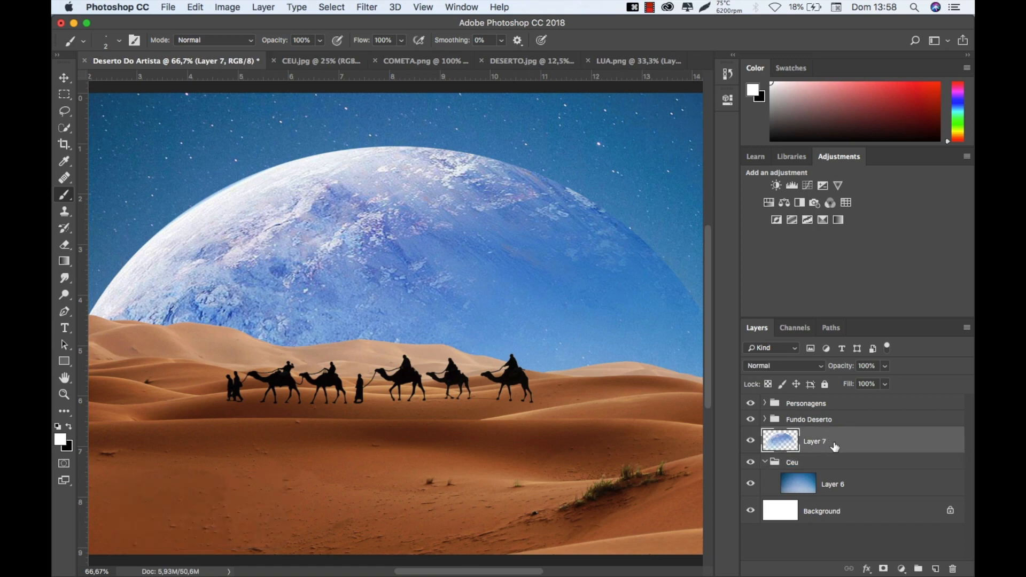
pyautogui.press('super+g')
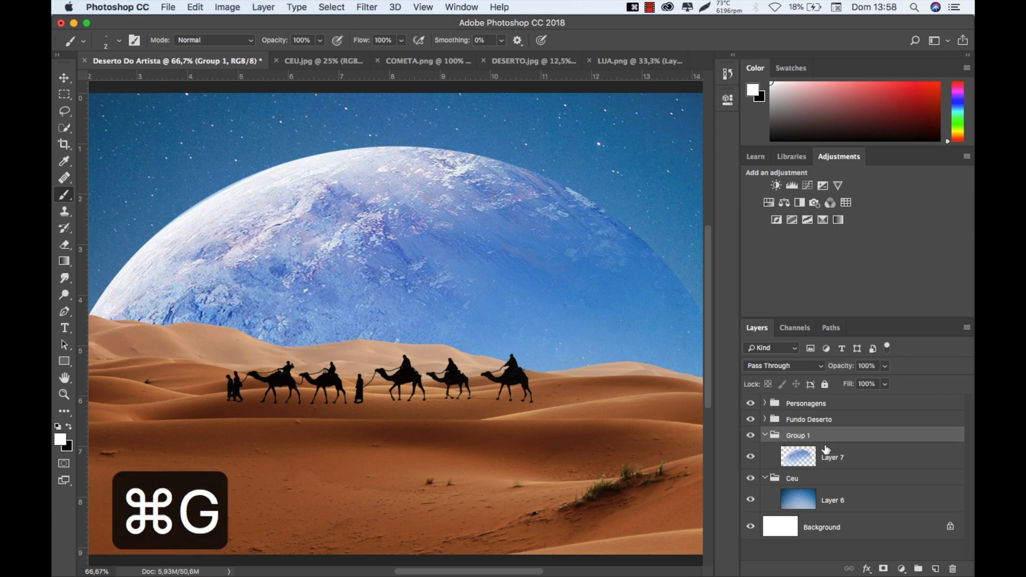
pyautogui.doubleClick(796, 434)
pyautogui.write('Luz')
pyautogui.press('Return')
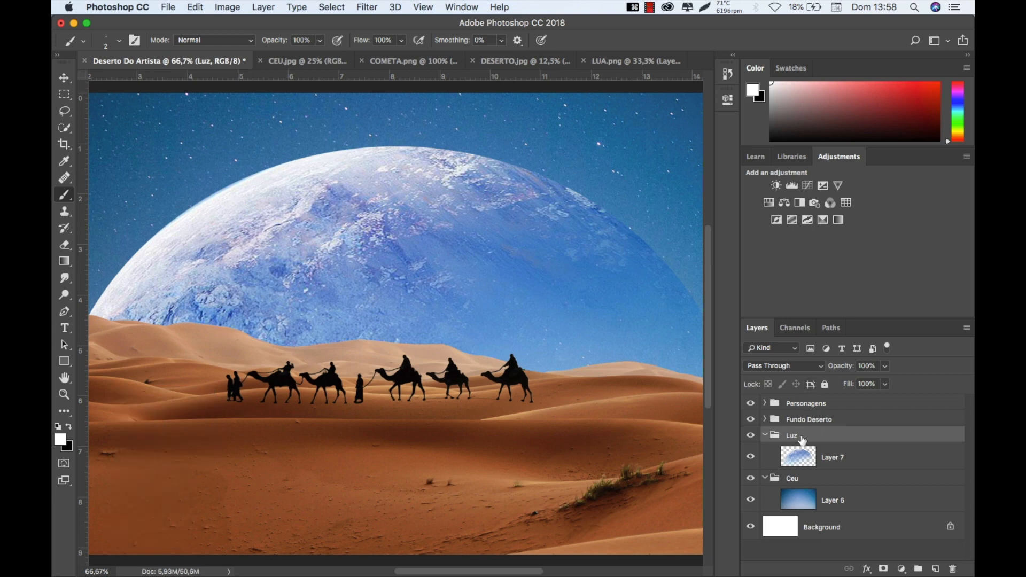
# Rename the Luz group as Lua and collapse the Lua and Ceu groups.
pyautogui.doubleClick(793, 435)
pyautogui.press('Right')
pyautogui.press('BackSpace')
pyautogui.write('a')
pyautogui.press('Return')
pyautogui.click(765, 435)
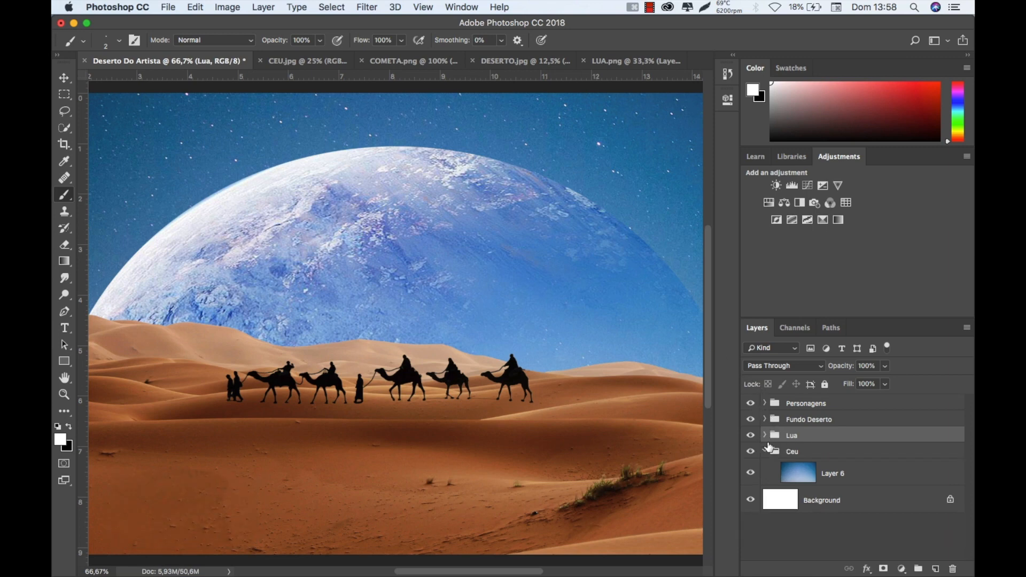
pyautogui.click(764, 452)
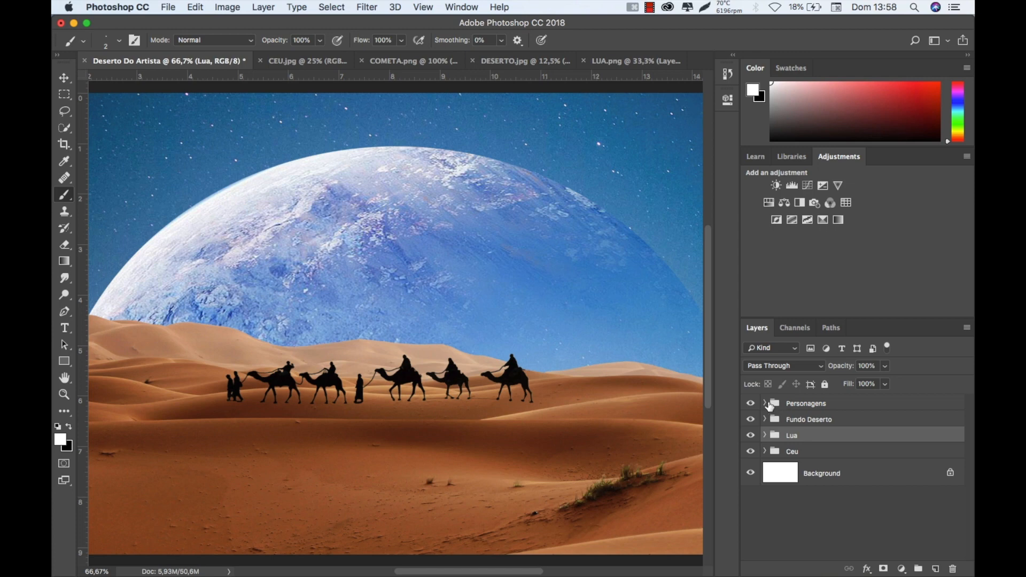
# Add a new empty layer and place it beneath Layer 4, directly above the Fundo Deserto group.
pyautogui.moveTo(762, 406); pyautogui.dragTo(769, 409)
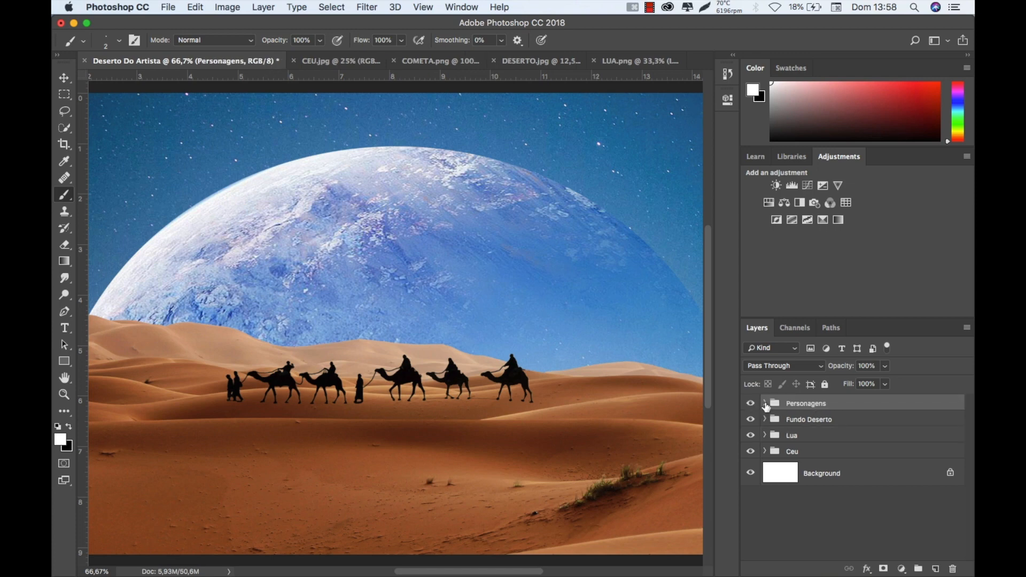
pyautogui.click(764, 402)
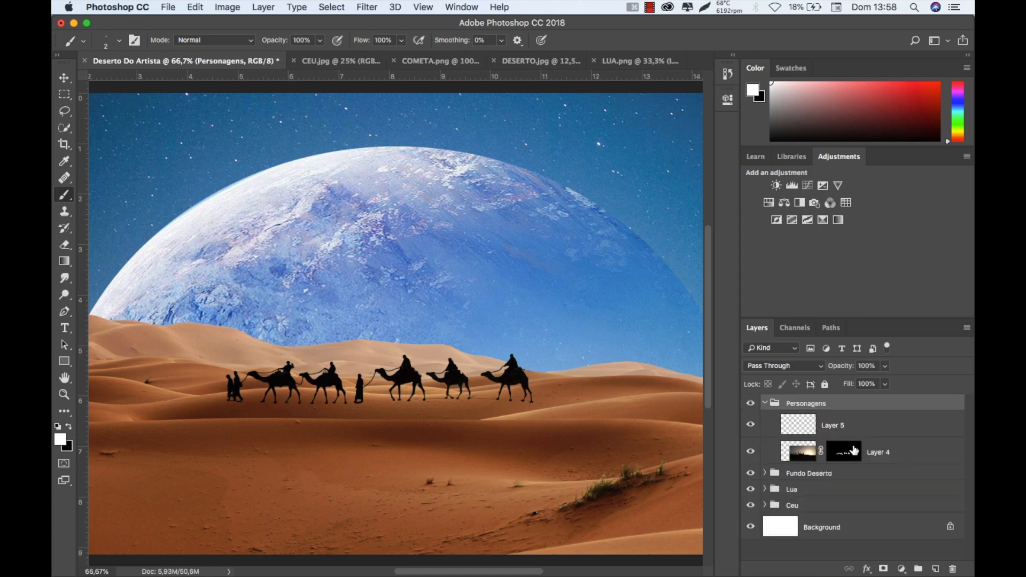
pyautogui.click(887, 453)
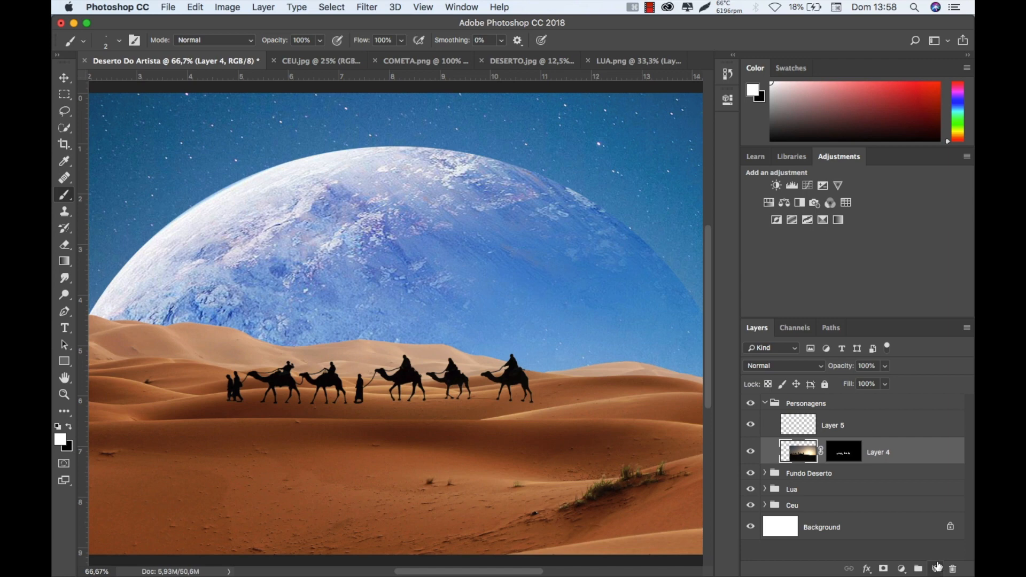
pyautogui.click(938, 567)
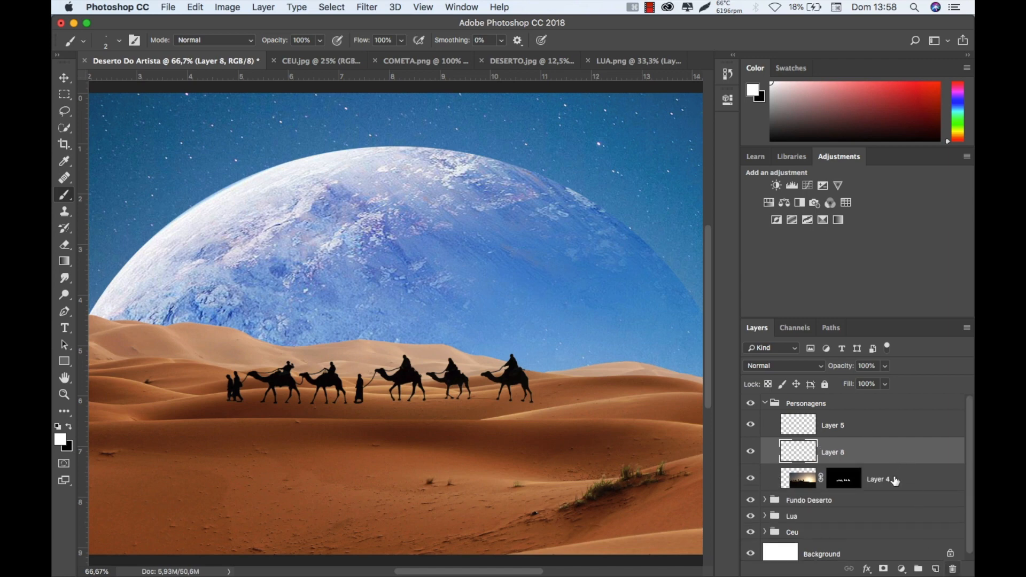
pyautogui.moveTo(884, 486); pyautogui.dragTo(891, 503)
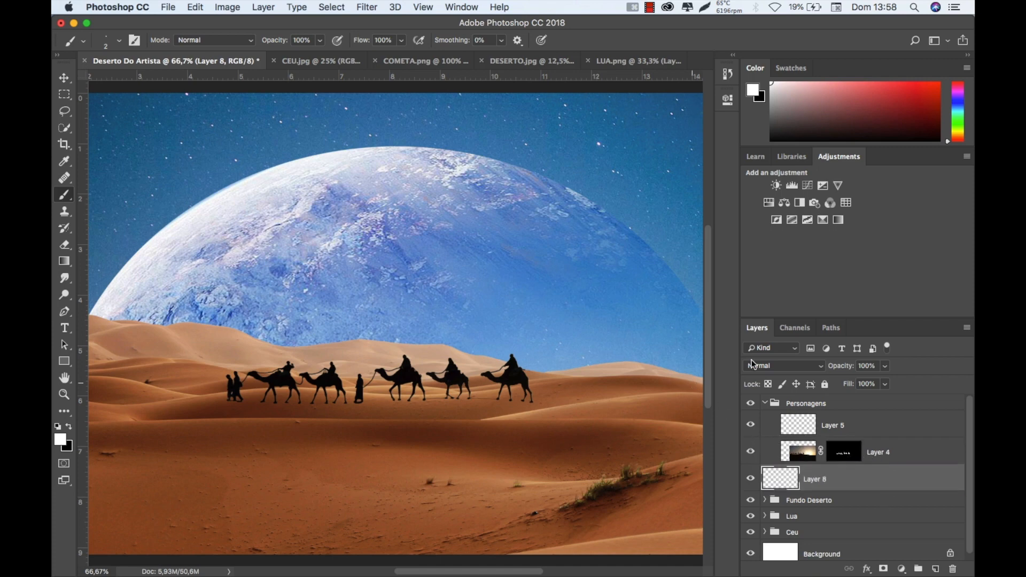
# Load Layer 4's mask as a selection, fill the caravan shape with white on Layer 8, and deselect.
pyautogui.keyDown('super'); pyautogui.click(848, 457); pyautogui.keyUp('super')
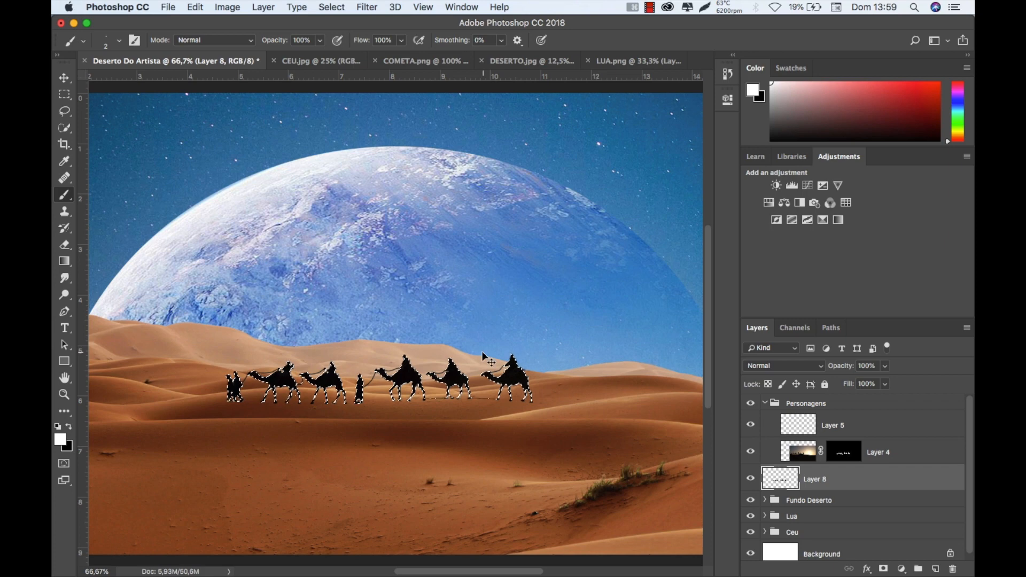
pyautogui.press('super+BackSpace')
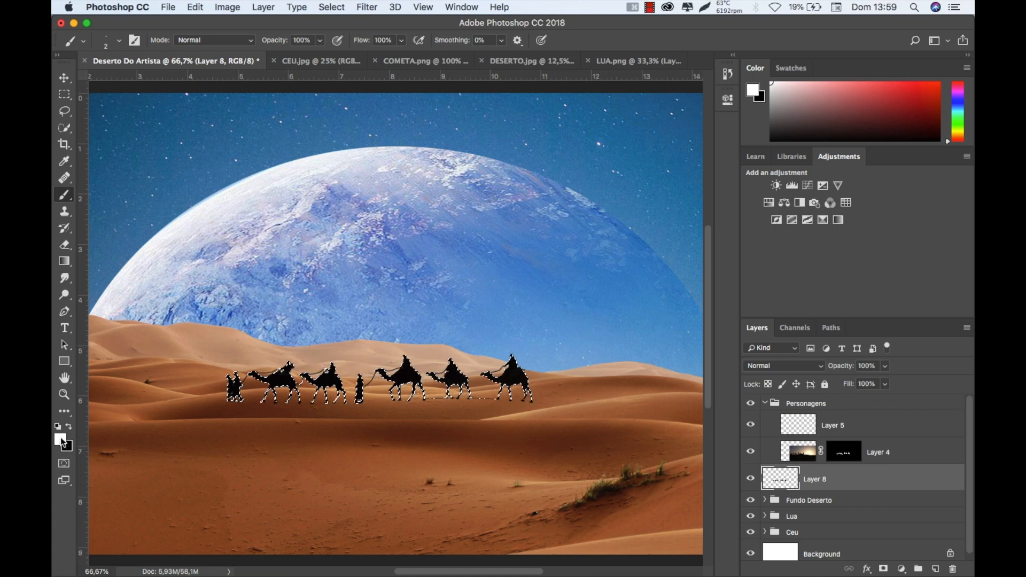
pyautogui.press('x')
pyautogui.press('x')
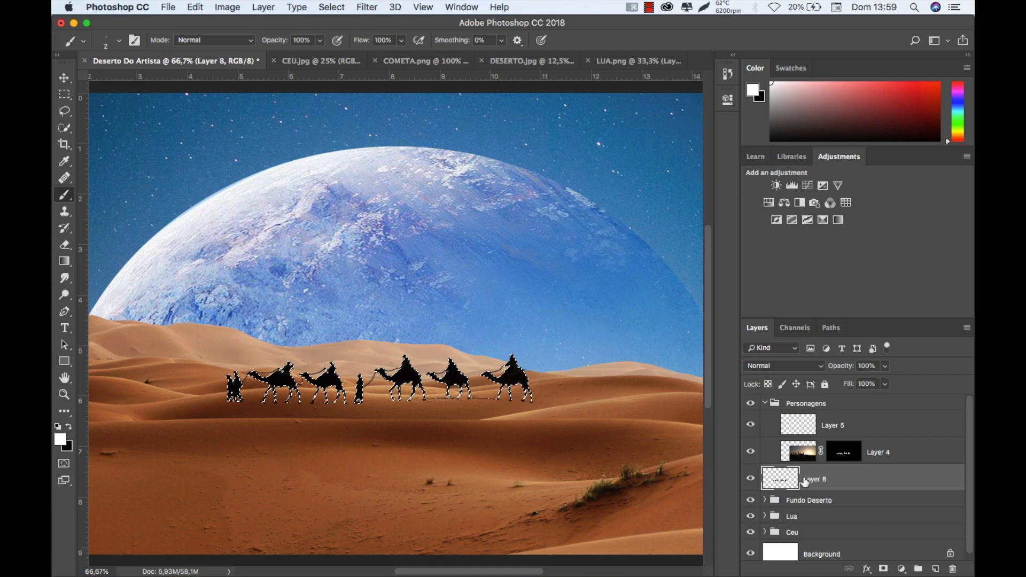
pyautogui.press('x')
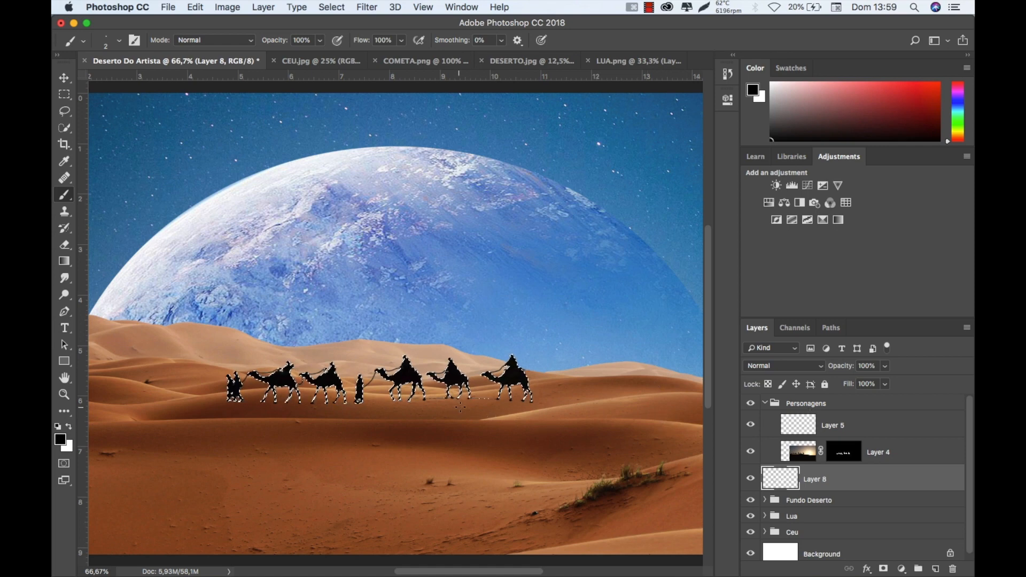
pyautogui.press('super+d')
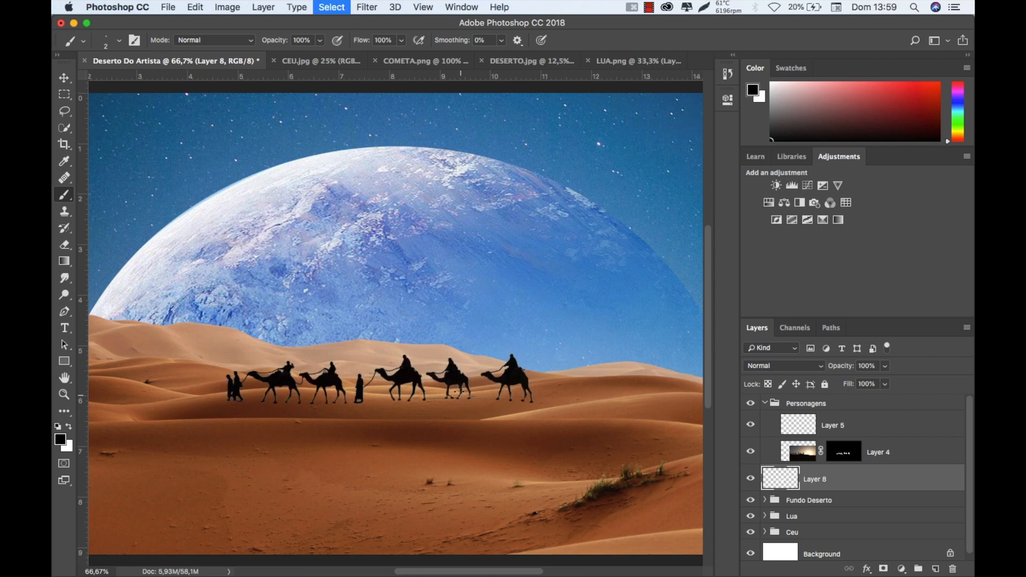
# Try to shift the white caravan copy 88 px down with Free Transform, and undo the move.
pyautogui.press('v')
pyautogui.press('super+t')
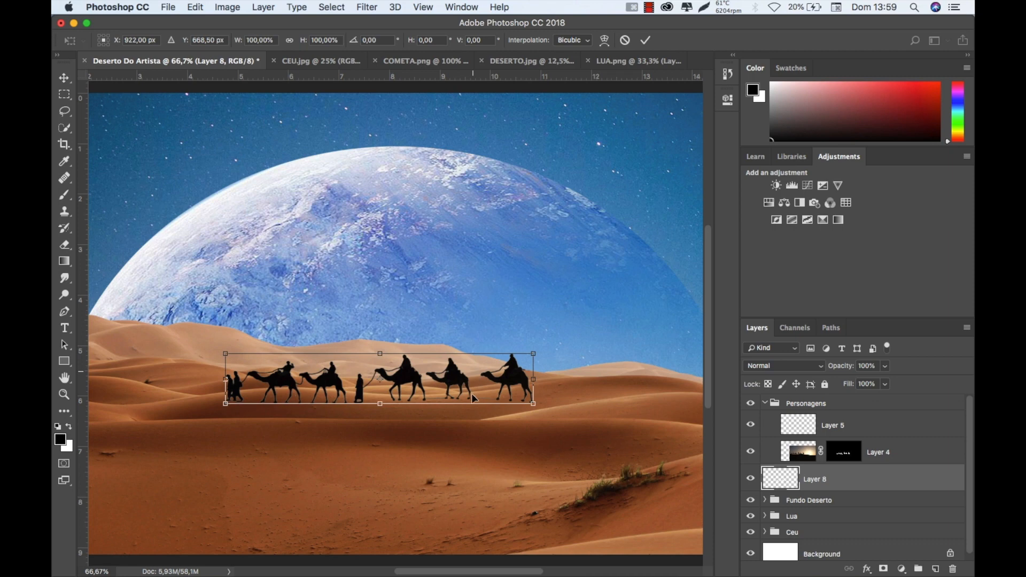
pyautogui.moveTo(472, 403); pyautogui.dragTo(498, 453)
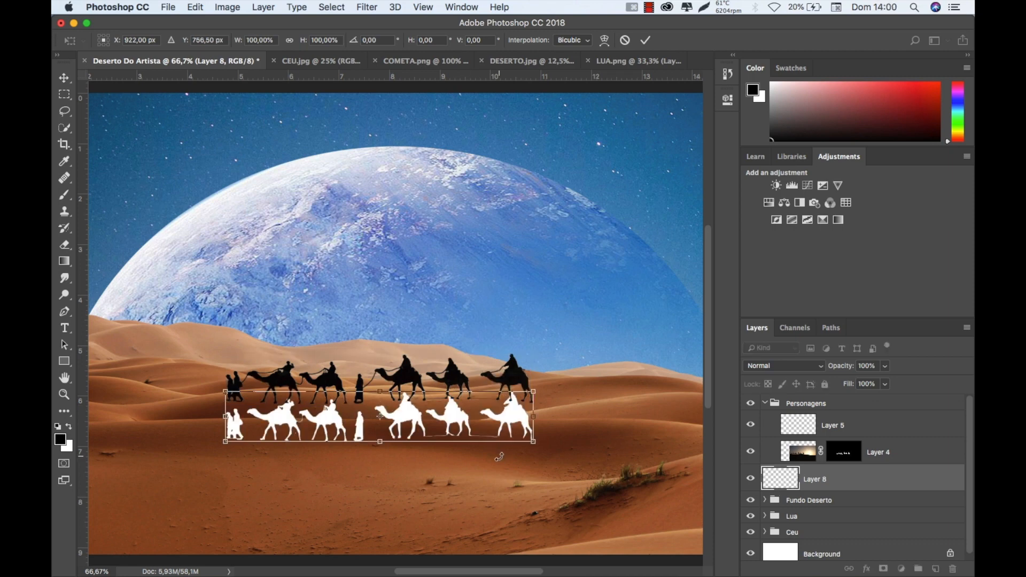
pyautogui.press('super+z')
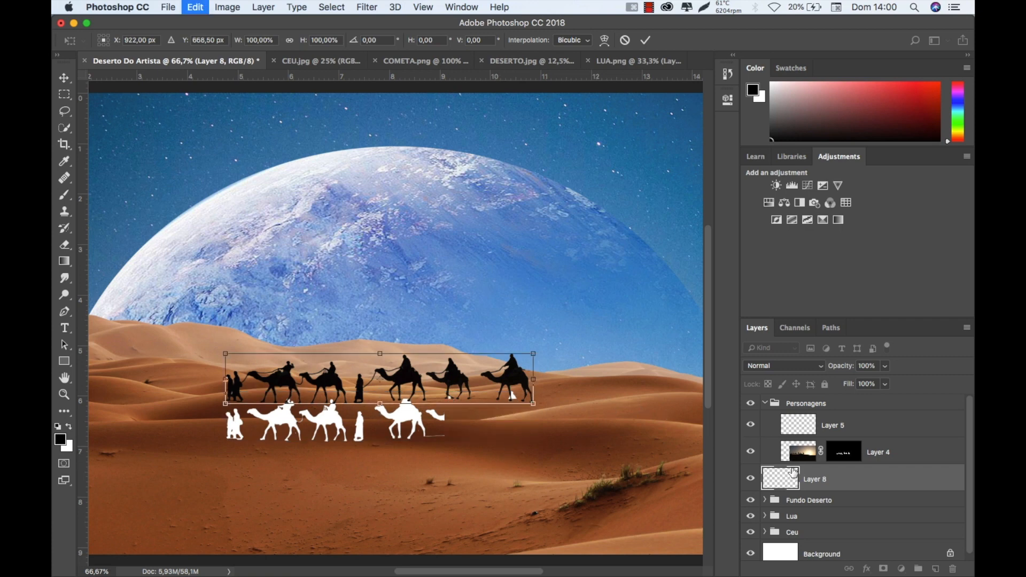
pyautogui.press('Return')
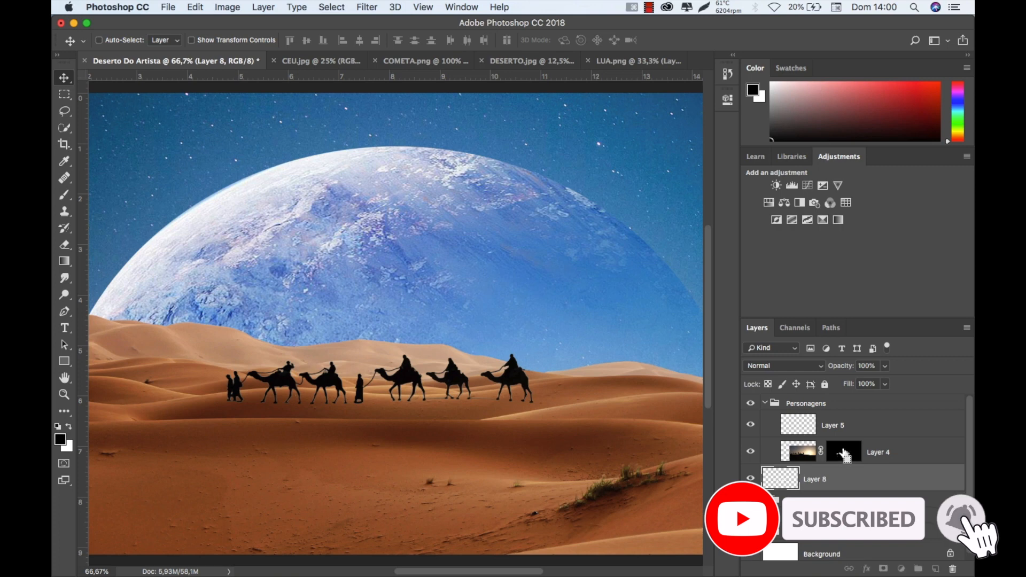
# Load Layer 4's mask as a selection, fill it with black on Layer 8, and deselect.
pyautogui.keyDown('super'); pyautogui.click(843, 457); pyautogui.keyUp('super')
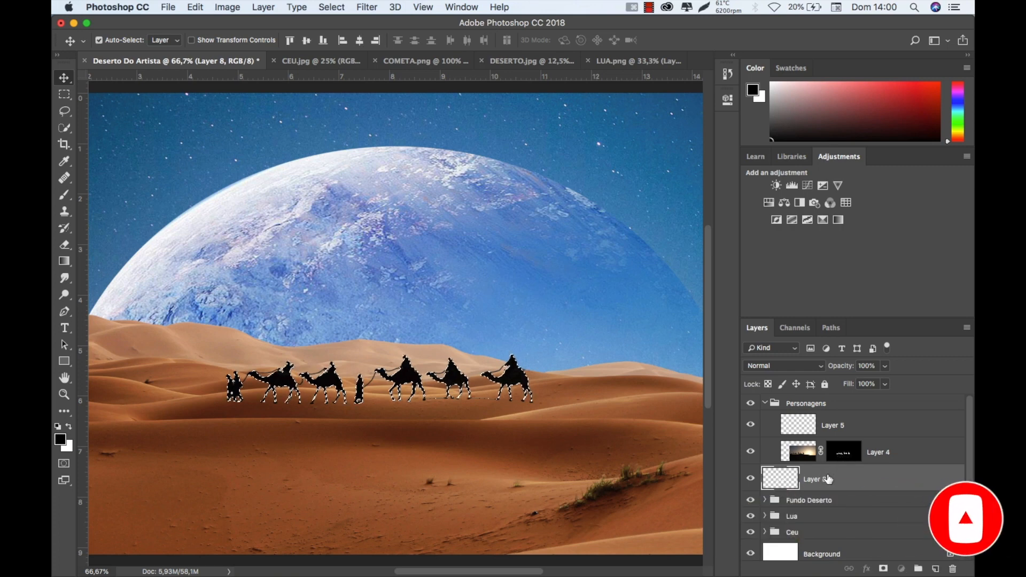
pyautogui.press('x')
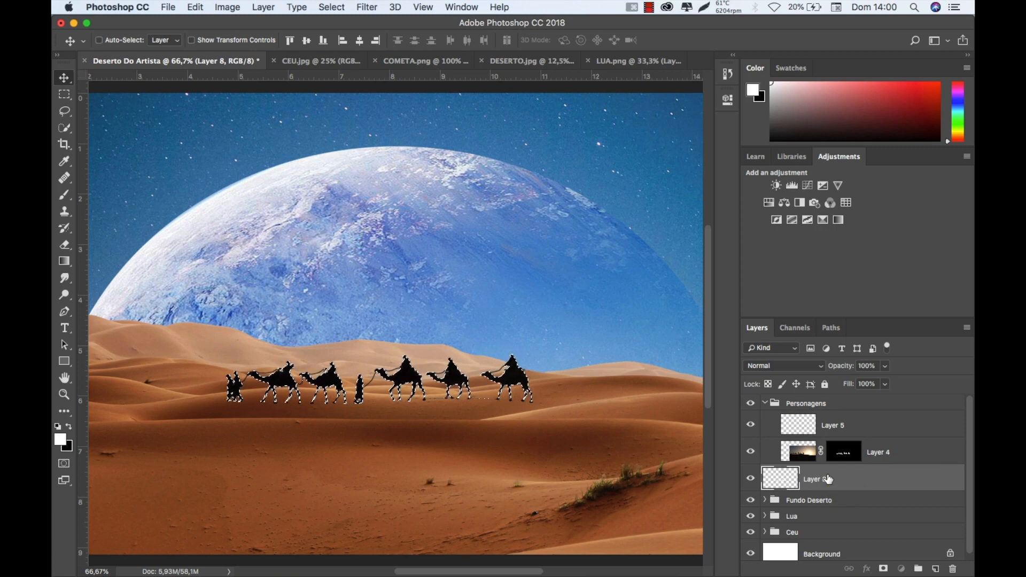
pyautogui.press('super+BackSpace')
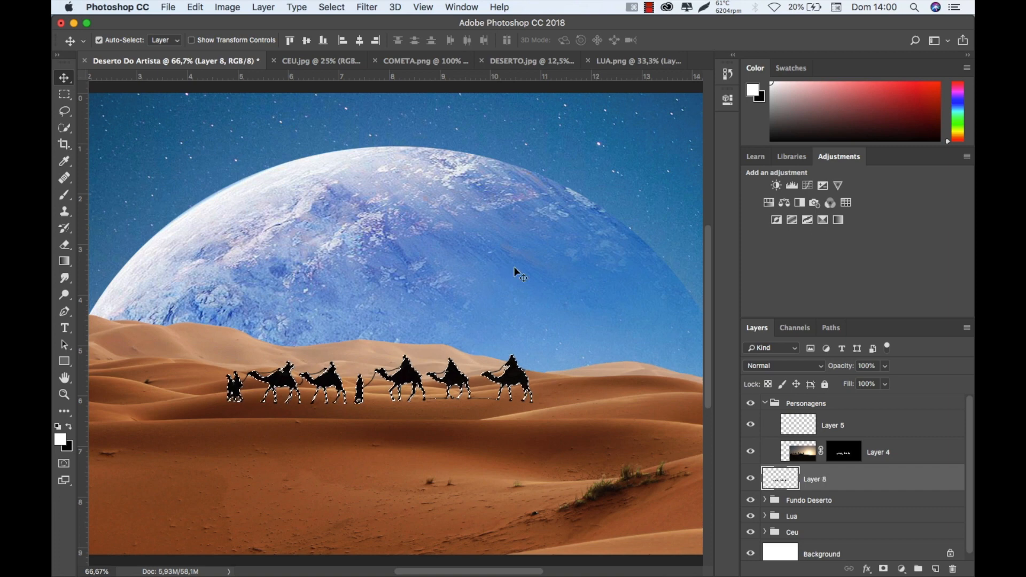
pyautogui.press('super+d')
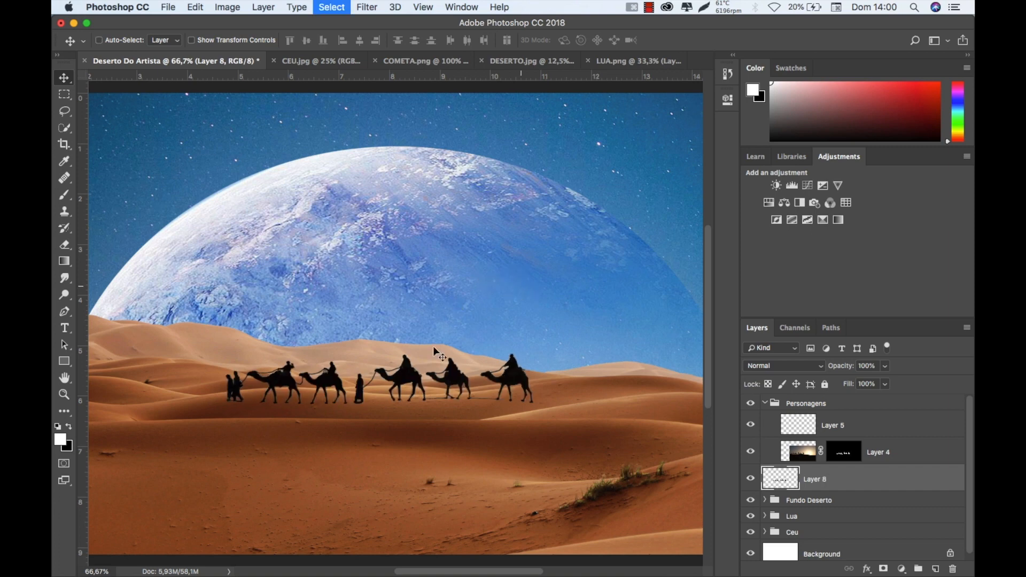
# Move the black caravan copy on Layer 8 straight down to Y 788.5 px with Free Transform.
pyautogui.press('super+t')
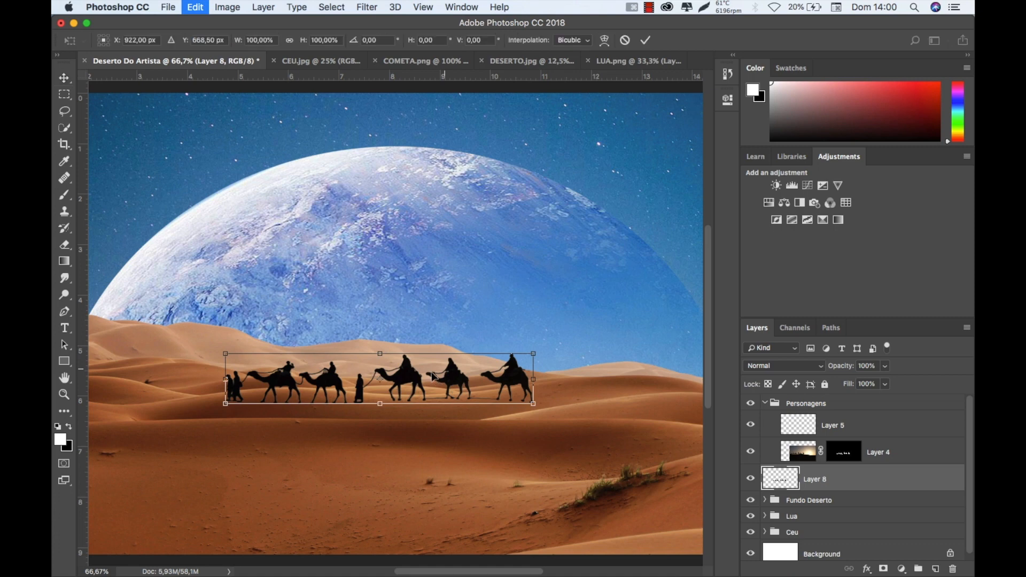
pyautogui.moveTo(433, 405); pyautogui.dragTo(435, 419)
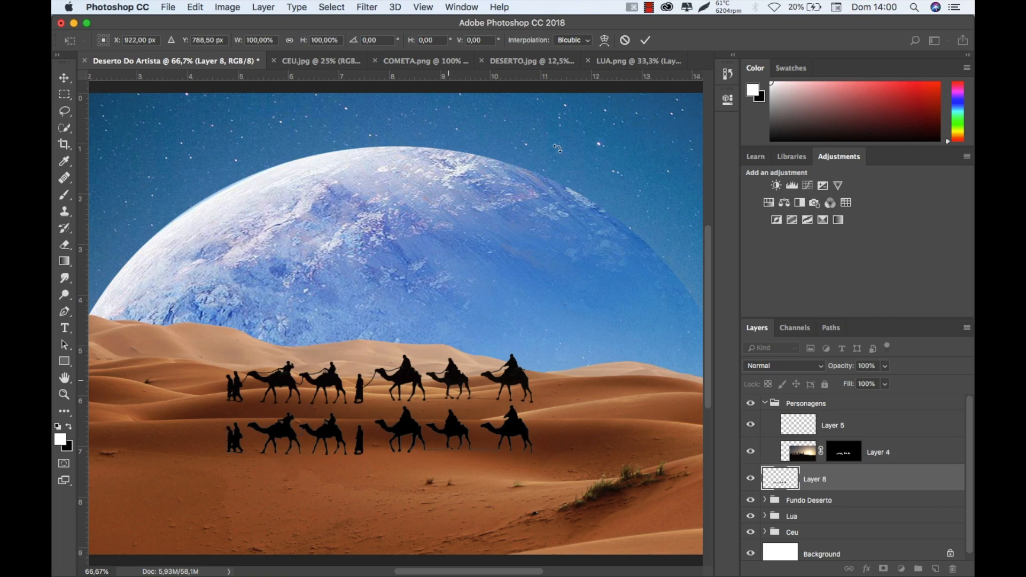
pyautogui.click(646, 40)
pyautogui.click(636, 8)
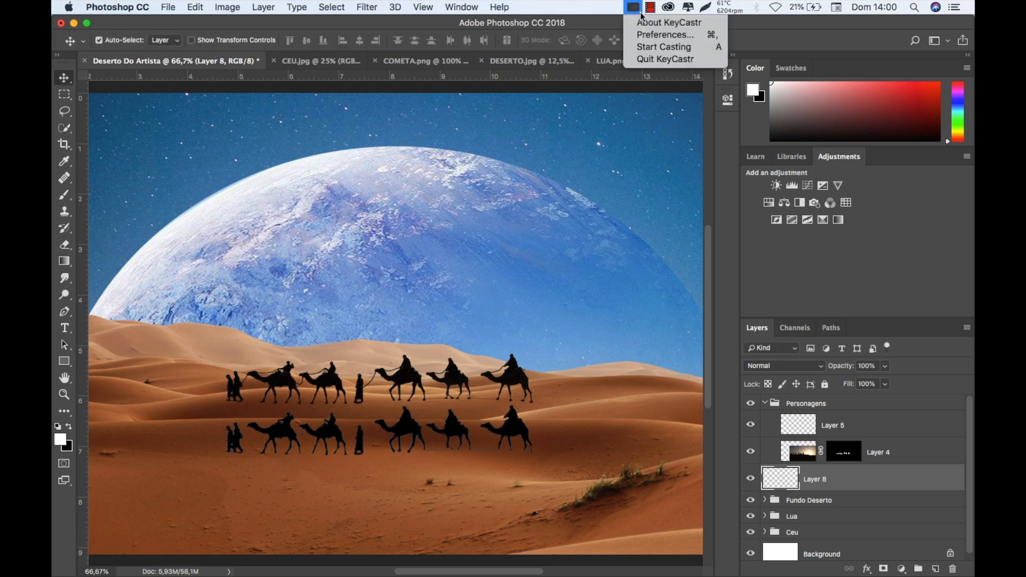
pyautogui.click(650, 48)
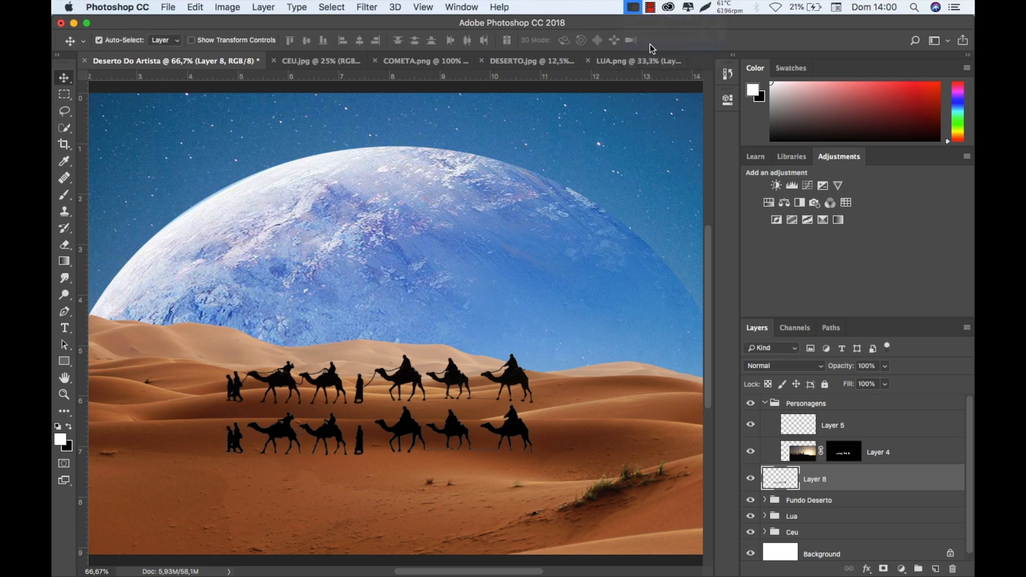
pyautogui.click(633, 7)
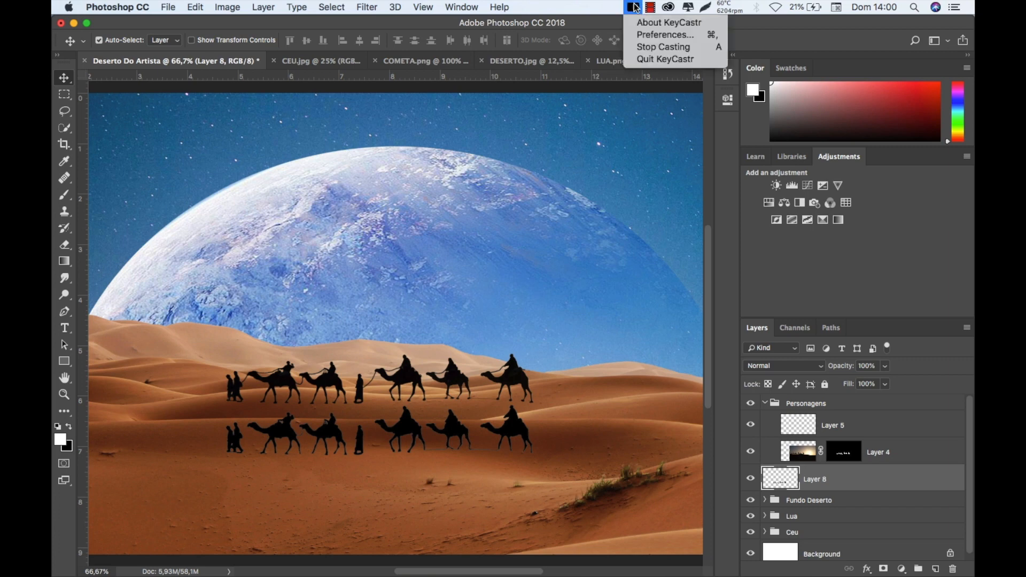
# Open the capture-toggle shortcut for editing in KeyCastr's general preferences, close the preferences and return to Photoshop.
pyautogui.click(657, 36)
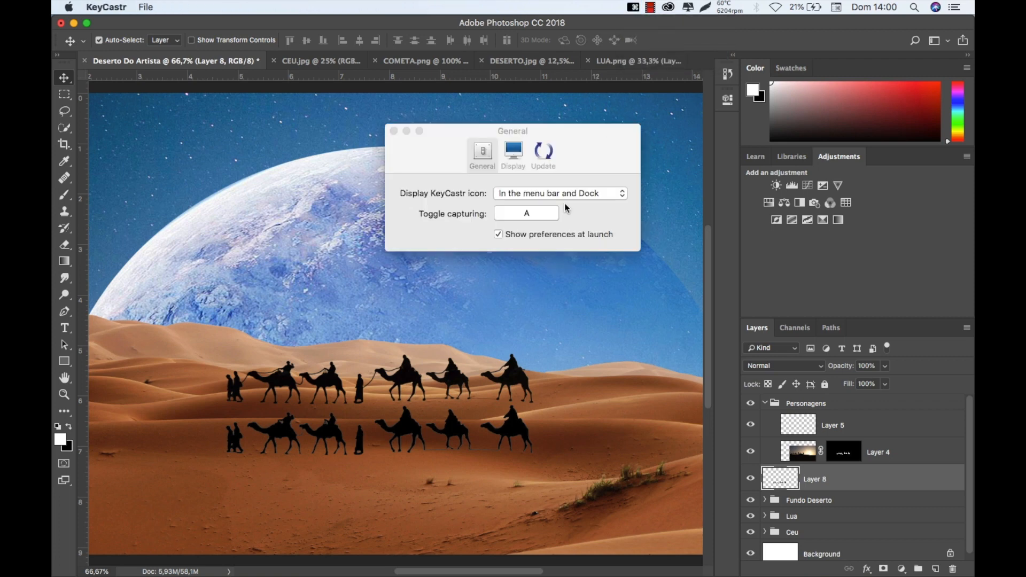
pyautogui.click(529, 214)
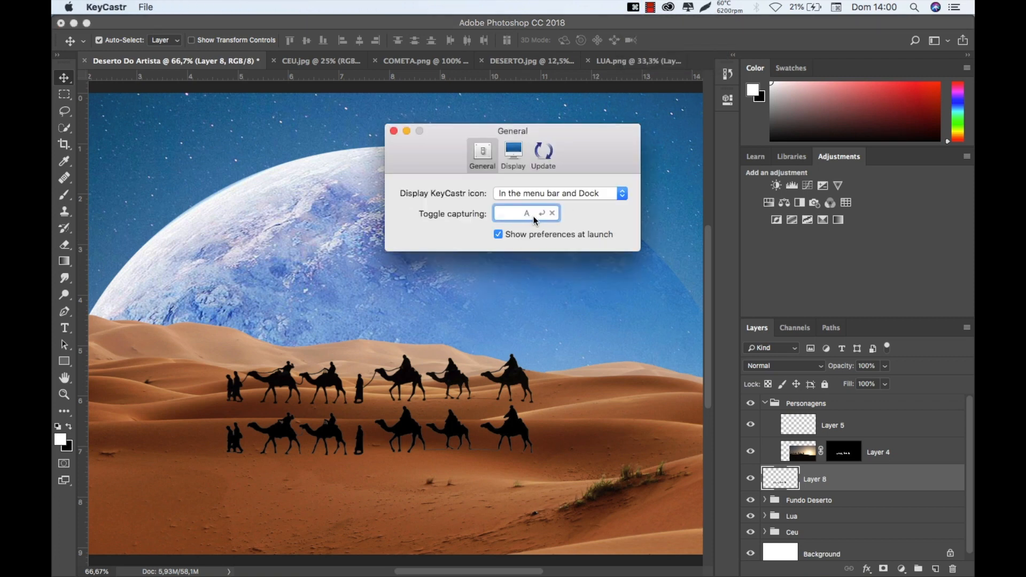
pyautogui.press('super+w')
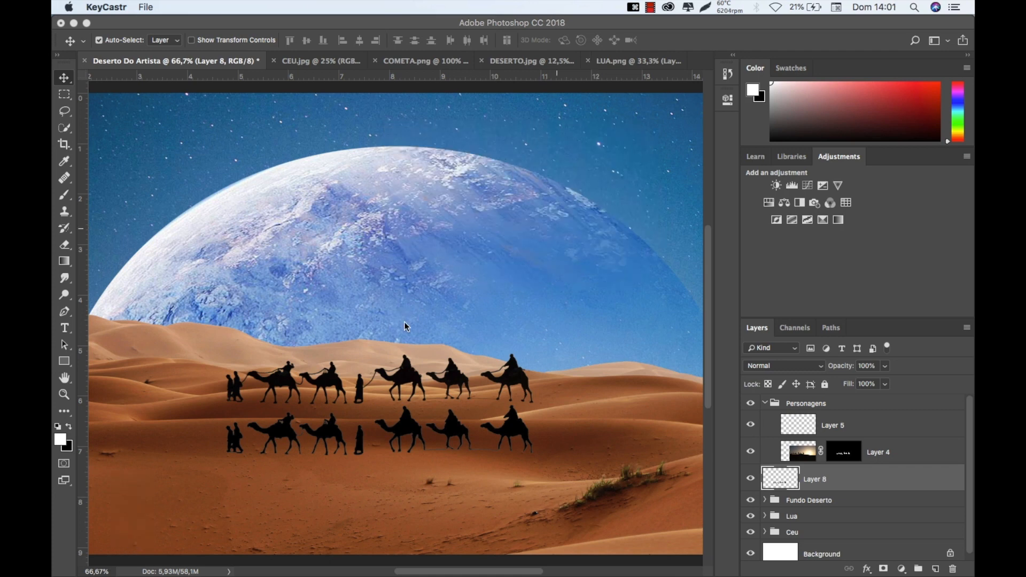
pyautogui.click(512, 428)
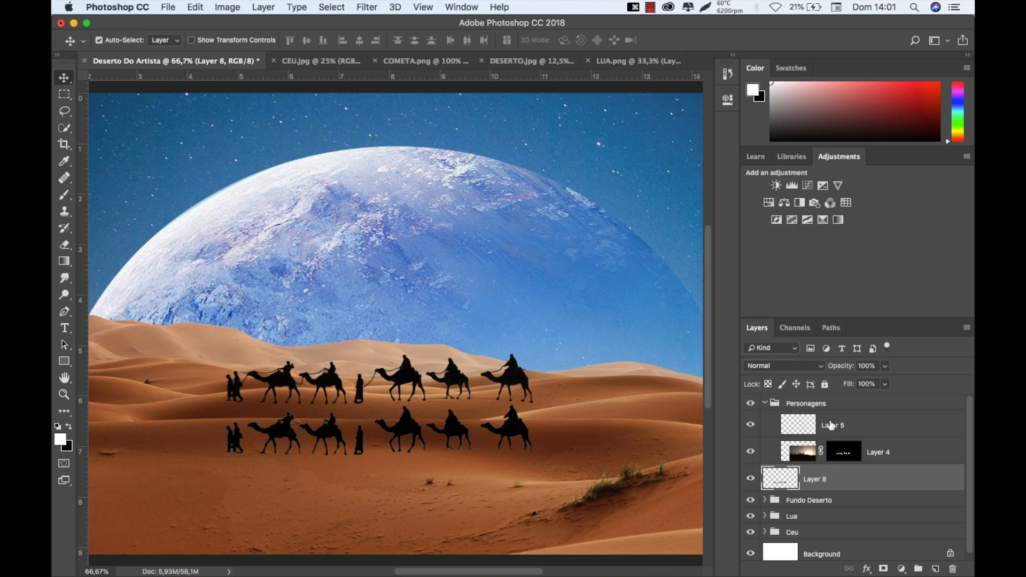
# Rename Layer 8 to SOMBRA.
pyautogui.doubleClick(815, 479)
pyautogui.write('SOMBRA')
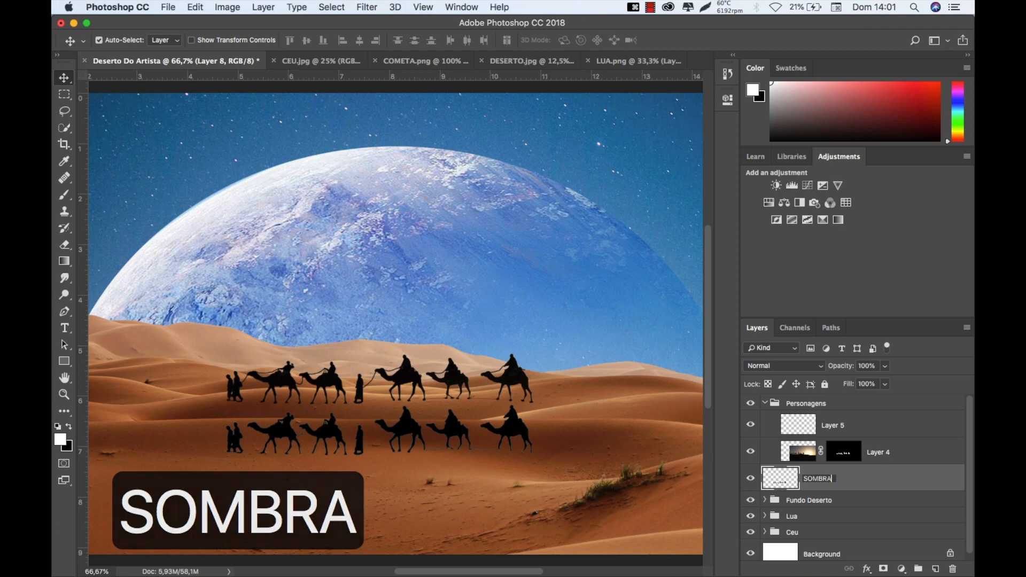
pyautogui.press('Return')
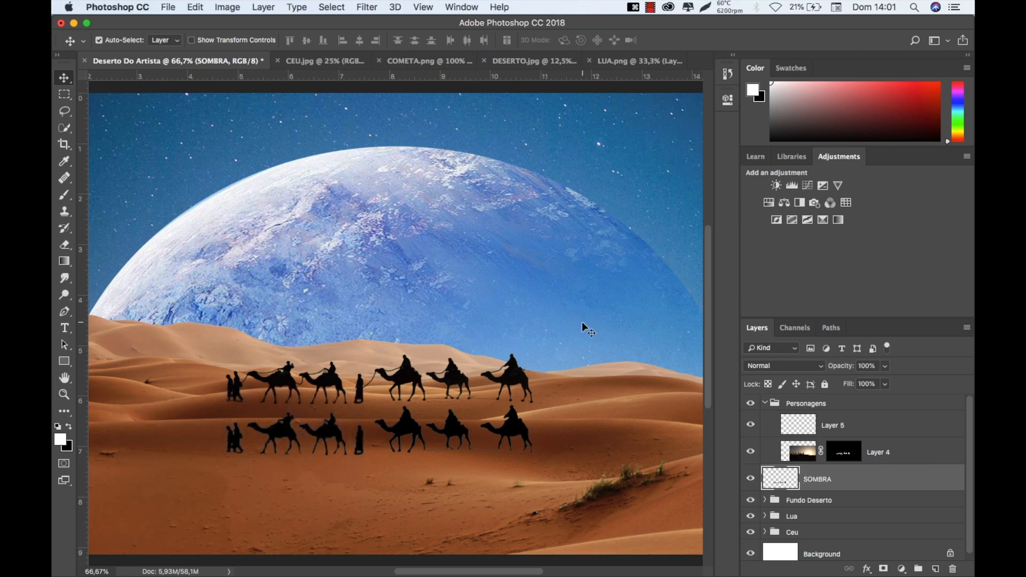
# Flip the black caravan copy on the SOMBRA layer vertically with Free Transform.
pyautogui.press('super+t')
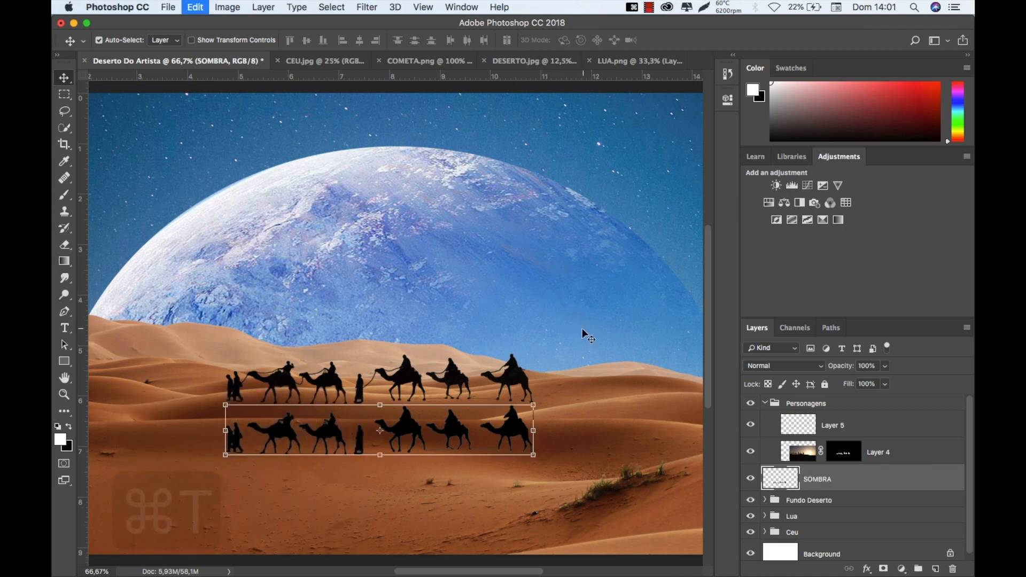
pyautogui.rightClick(468, 434)
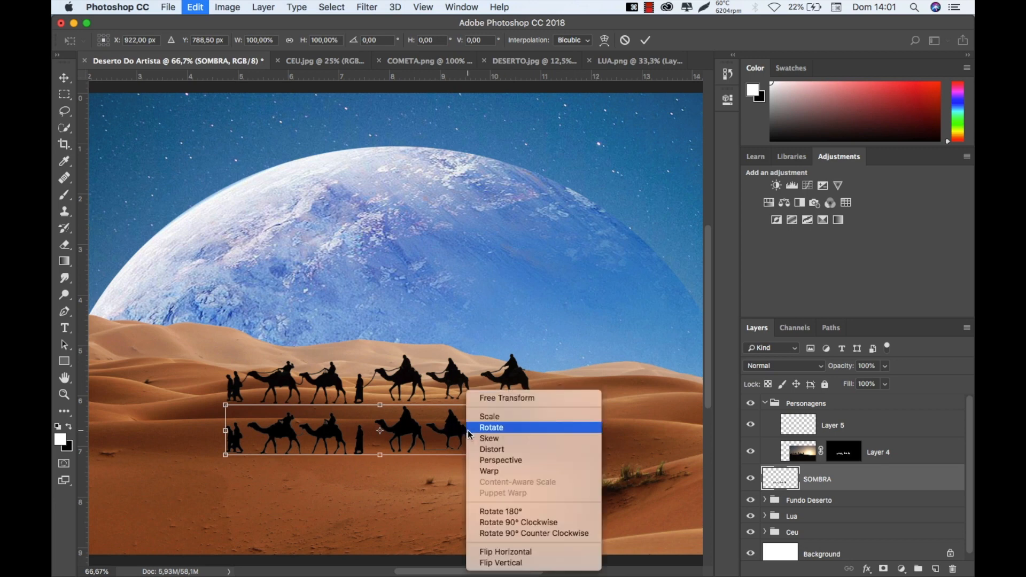
pyautogui.click(509, 563)
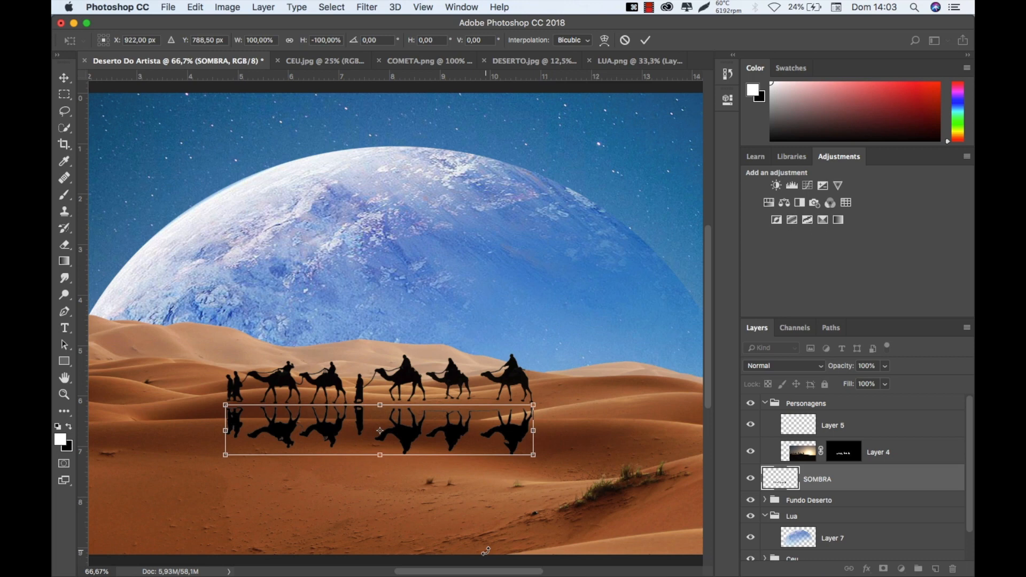
# Nudge the flipped caravan copy straight up to Y 772.5 px so it meets the caravan's feet.
pyautogui.press('Up')
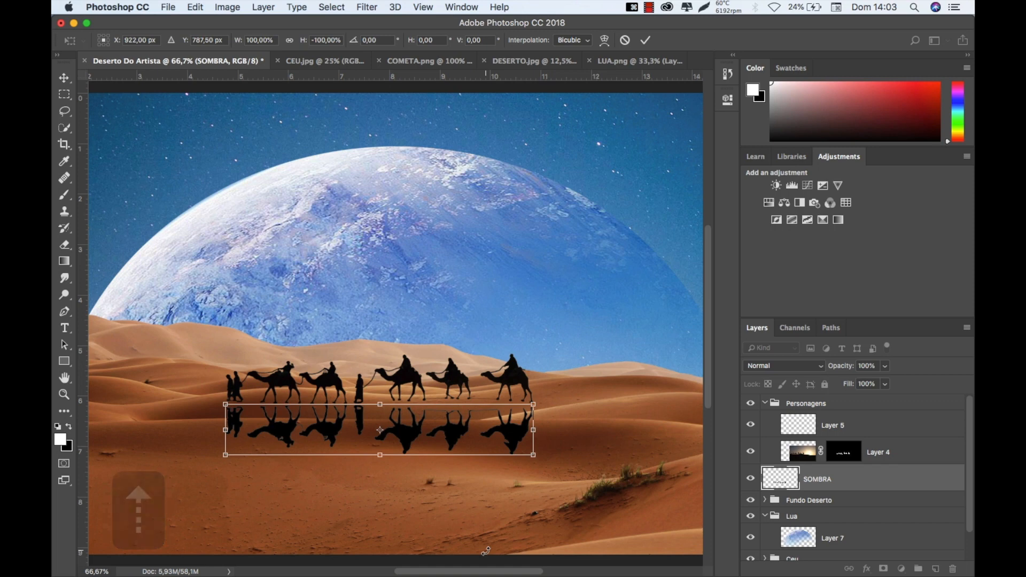
pyautogui.press('Up')
pyautogui.press('Up')
pyautogui.press('Up')
pyautogui.press('Up')
pyautogui.press('Up')
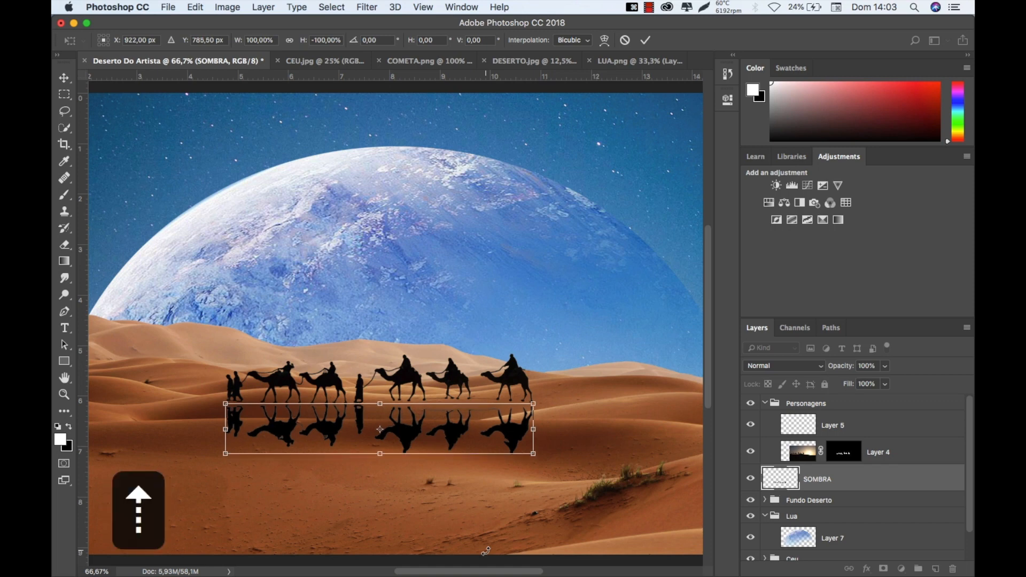
pyautogui.press('Up')
pyautogui.press('Up')
pyautogui.press('Up')
pyautogui.press('Up')
pyautogui.press('Up')
pyautogui.press('Up')
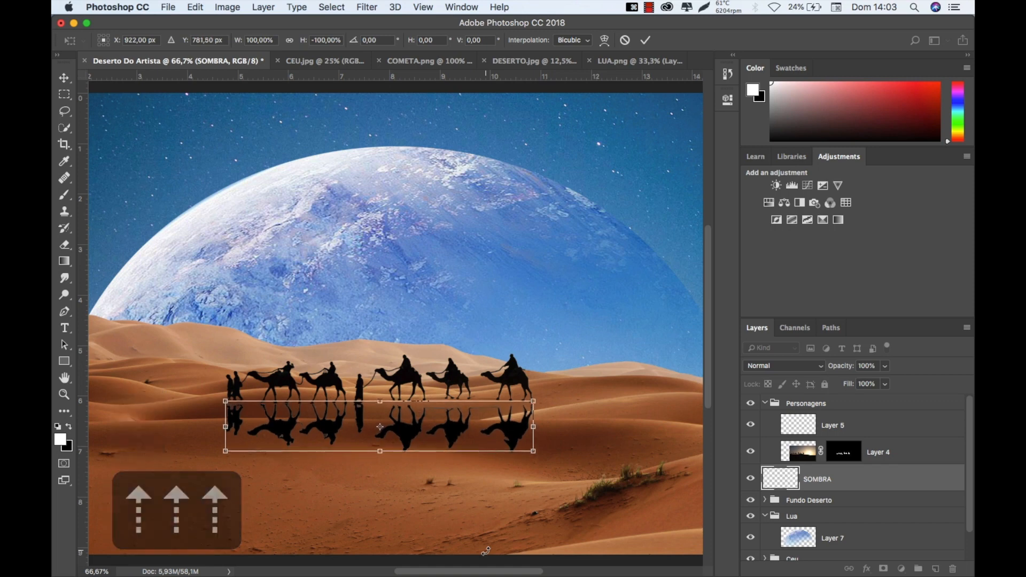
pyautogui.press('Up')
pyautogui.press('Up')
pyautogui.press('Up')
pyautogui.press('Up')
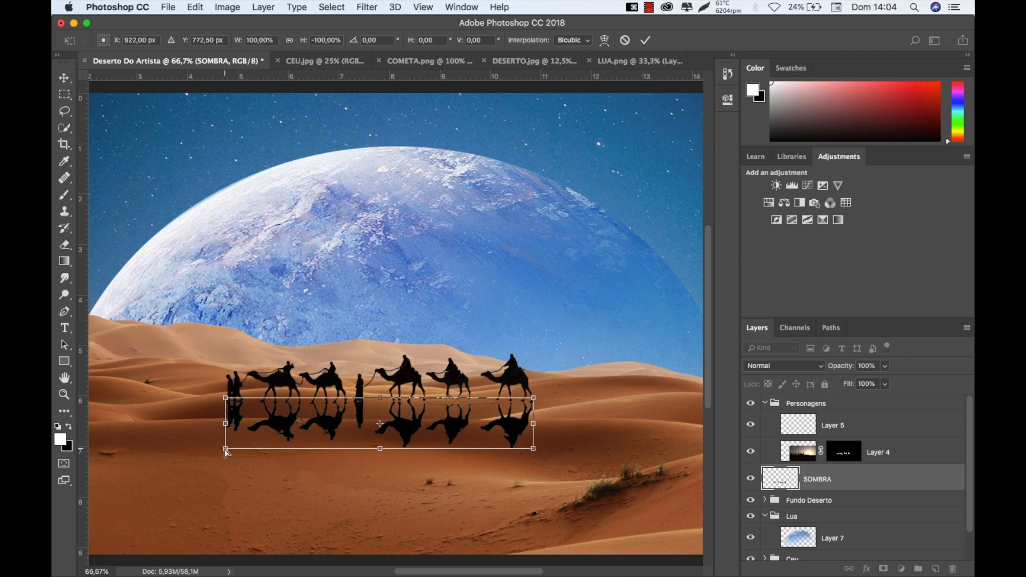
# Distort the flipped caravan shadow by pulling both lower corners outward to the right, slanting it about 14° horizontally.
pyautogui.moveTo(228, 452); pyautogui.dragTo(230, 447)
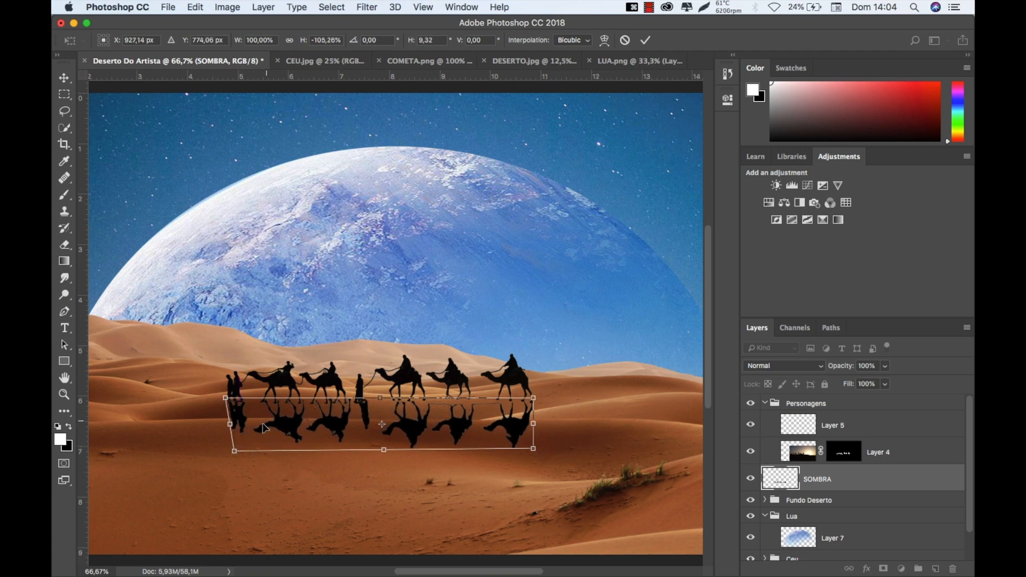
pyautogui.moveTo(237, 452); pyautogui.dragTo(240, 453)
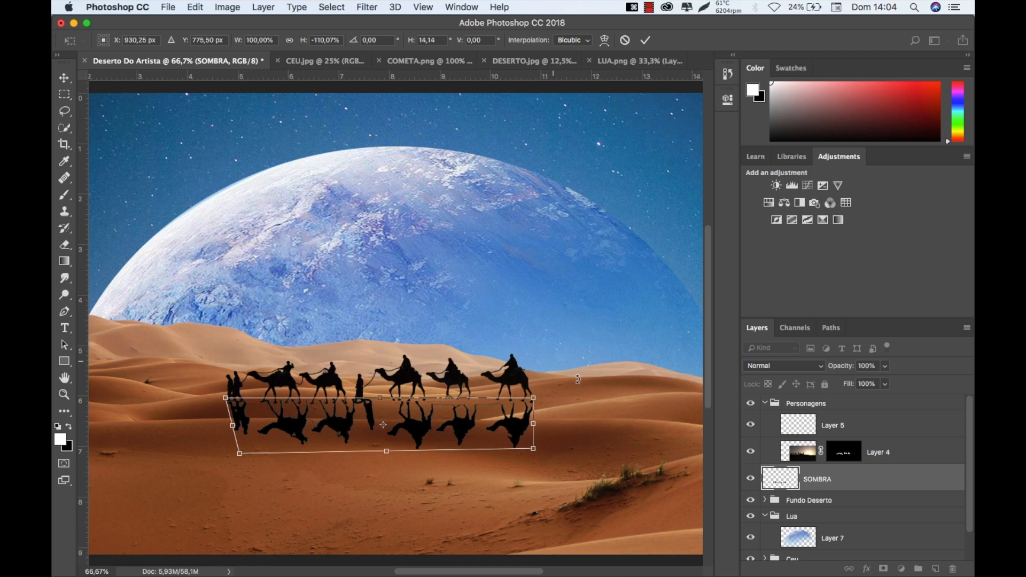
pyautogui.moveTo(536, 449); pyautogui.dragTo(544, 453)
# Nudge the slanted shadow left and down to about X 922.58 px, Y 780.16 px, and apply the transform.
pyautogui.press('Left')
pyautogui.press('Left')
pyautogui.press('Left')
pyautogui.press('Left')
pyautogui.press('Left')
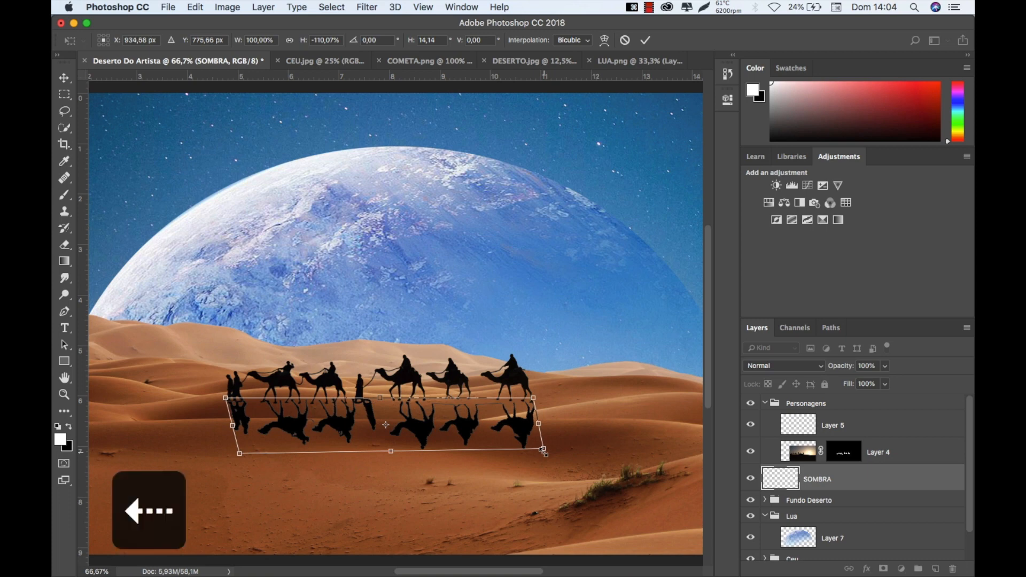
pyautogui.press('Left')
pyautogui.press('Left')
pyautogui.press('Left')
pyautogui.press('Left')
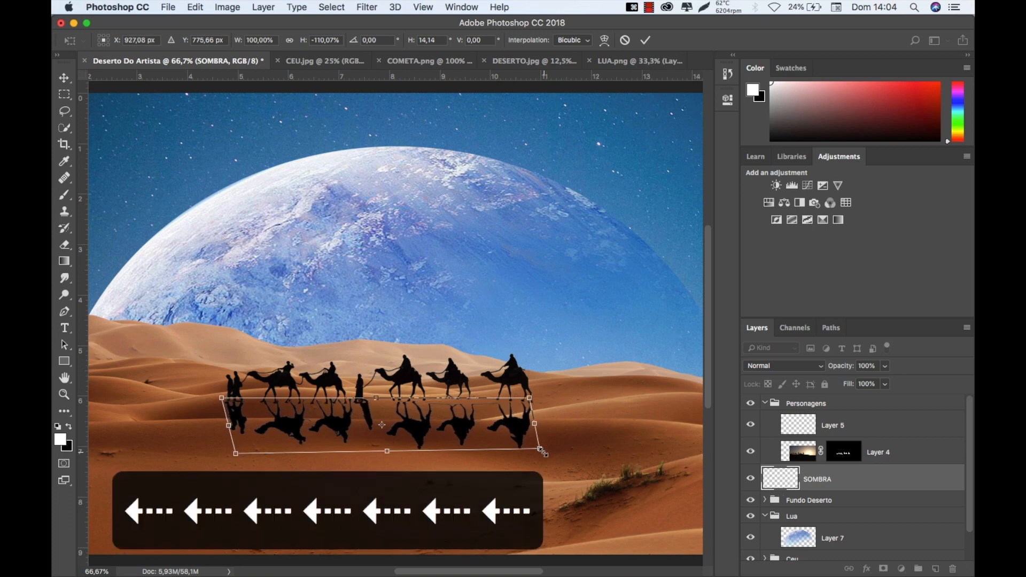
pyautogui.press('Down')
pyautogui.press('Down')
pyautogui.press('Down')
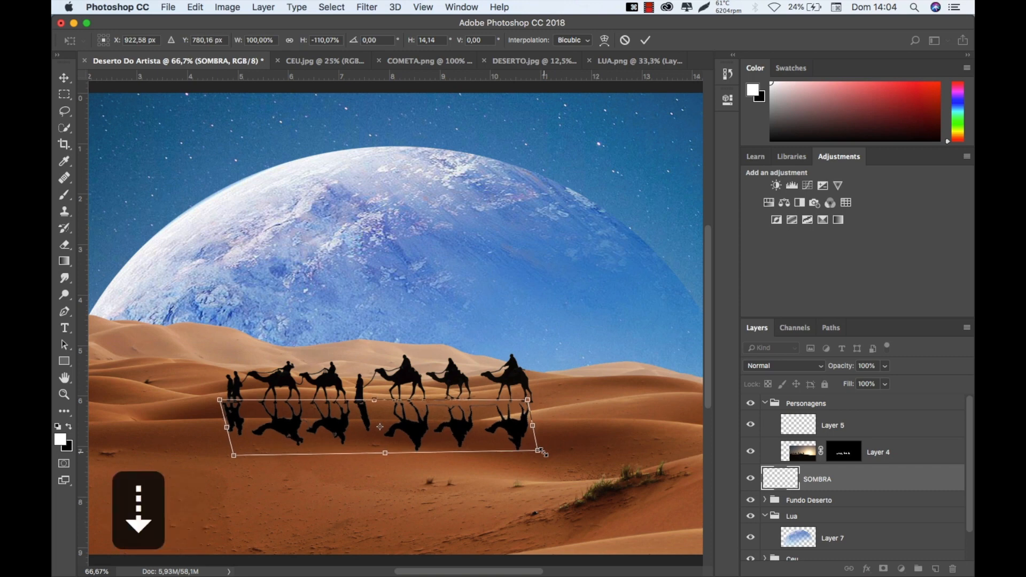
pyautogui.press('Return')
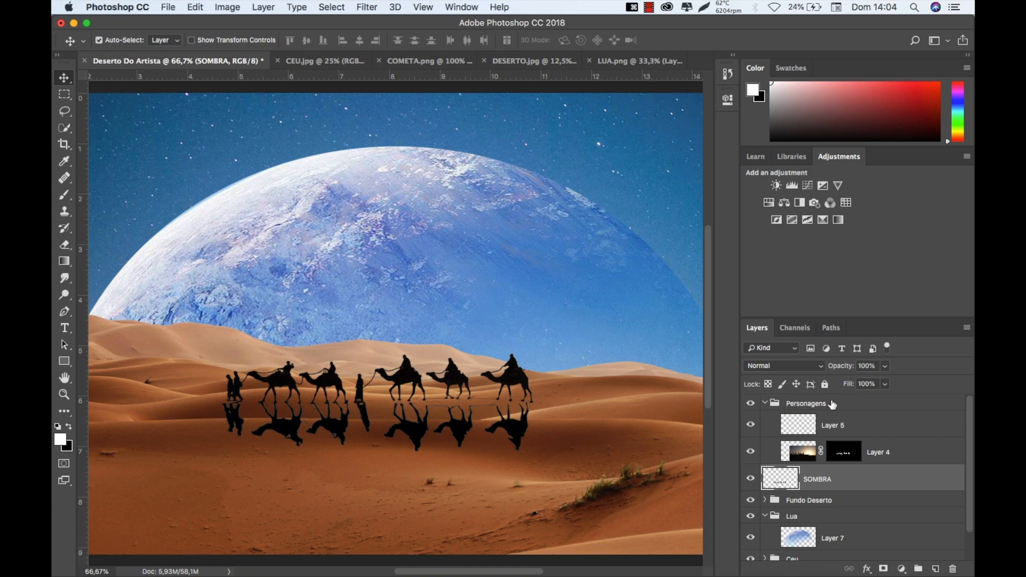
# Duplicate Layer 5 and place the copy below Layer 4 inside the Personagens group.
pyautogui.click(829, 422)
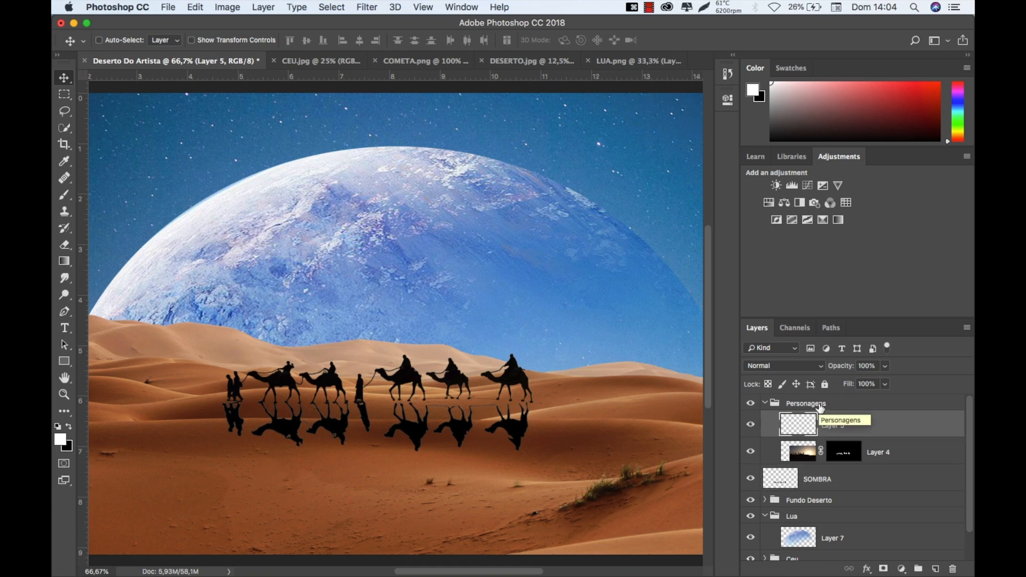
pyautogui.press('super+j')
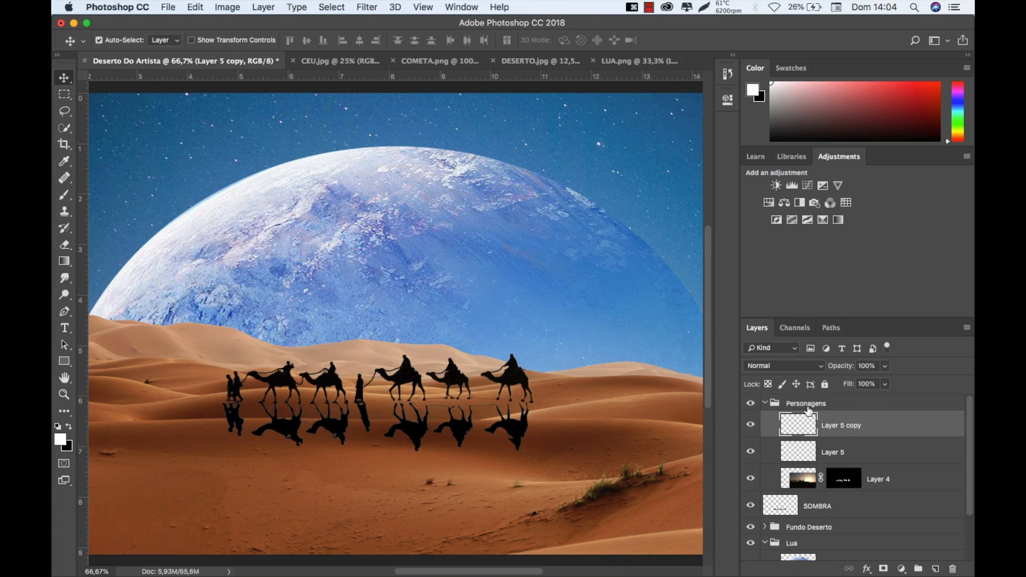
pyautogui.moveTo(826, 428); pyautogui.dragTo(810, 493)
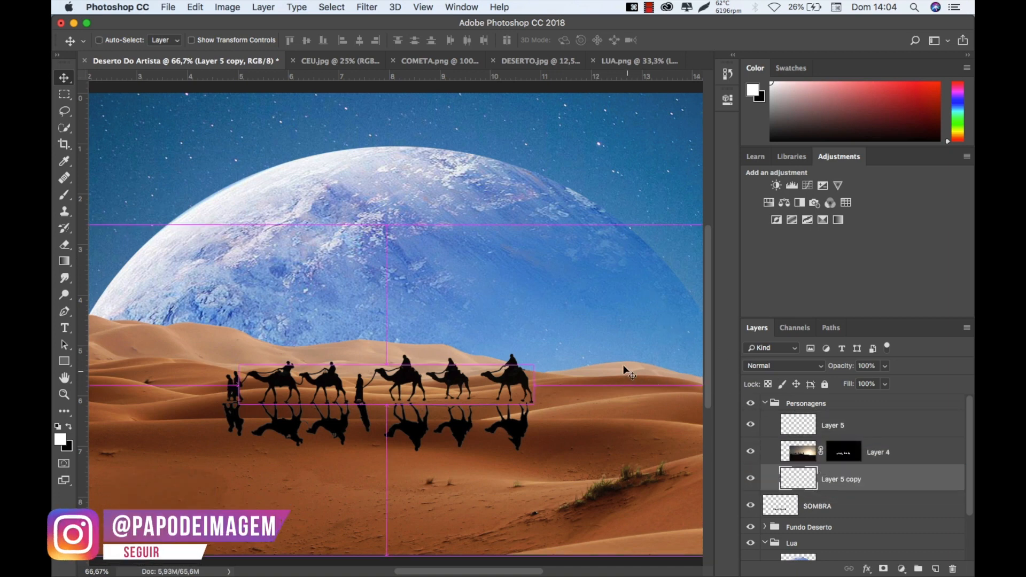
# Flip Layer 5 copy vertically with Free Transform and move it onto the caravan shadow at X 928.5 px, Y 764 px.
pyautogui.press('super+t')
pyautogui.rightClick(473, 391)
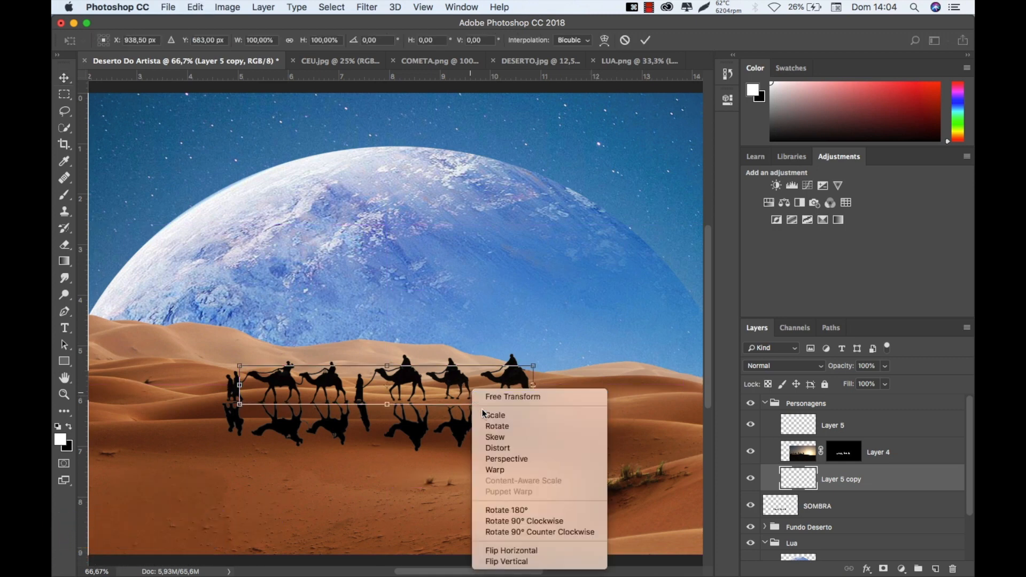
pyautogui.click(527, 563)
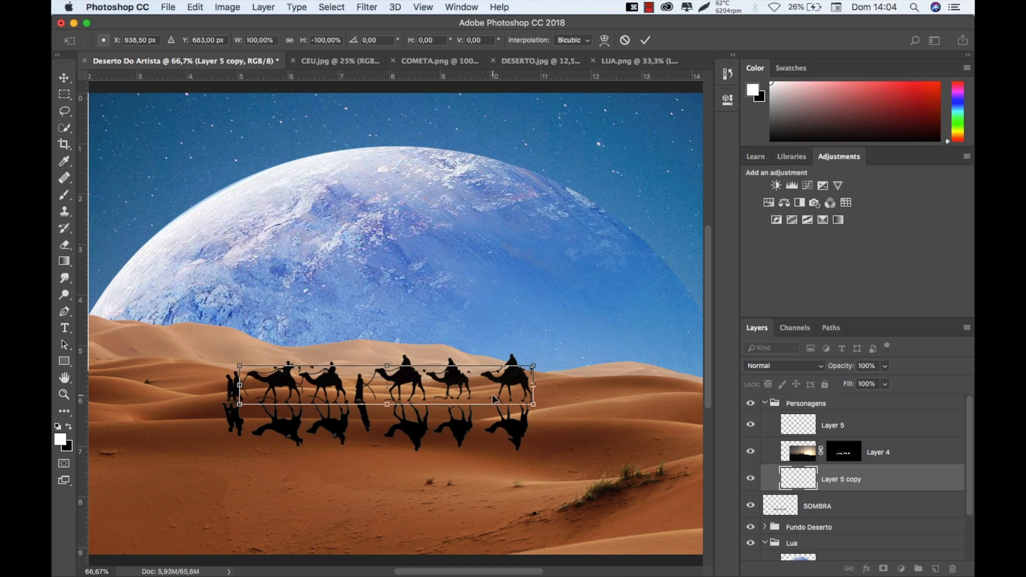
pyautogui.moveTo(489, 388); pyautogui.dragTo(483, 427)
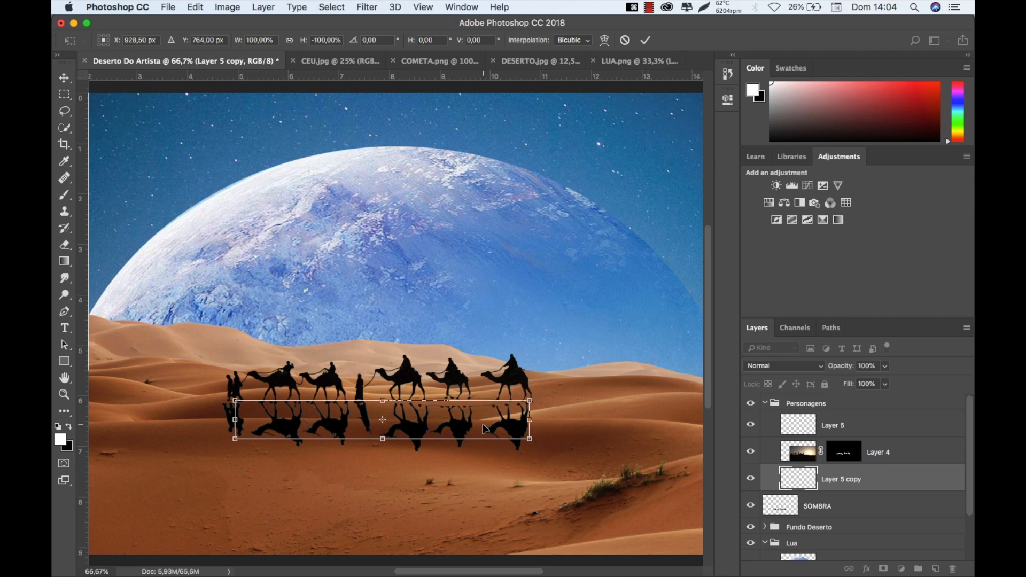
# Apply the transform and fine-tune the horizontal alignment of Layer 5 copy with the caravan shadow in small nudges.
pyautogui.press('Right')
pyautogui.press('Right')
pyautogui.press('Right')
pyautogui.press('Right')
pyautogui.press('Return')
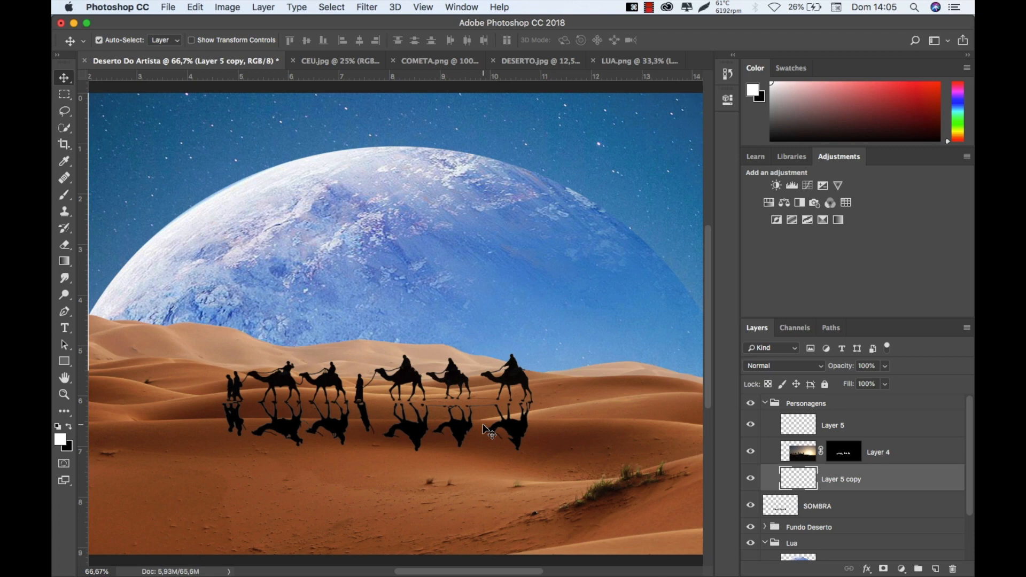
pyautogui.press('Right')
pyautogui.press('Right')
pyautogui.press('Right')
pyautogui.press('Right')
pyautogui.press('Right')
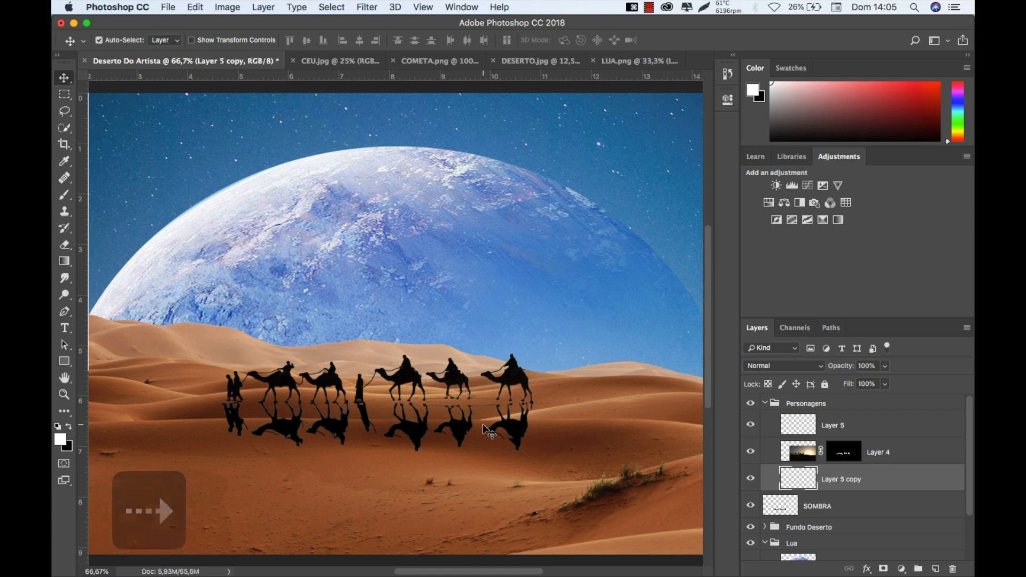
pyautogui.press('Left')
pyautogui.press('Left')
pyautogui.press('Right')
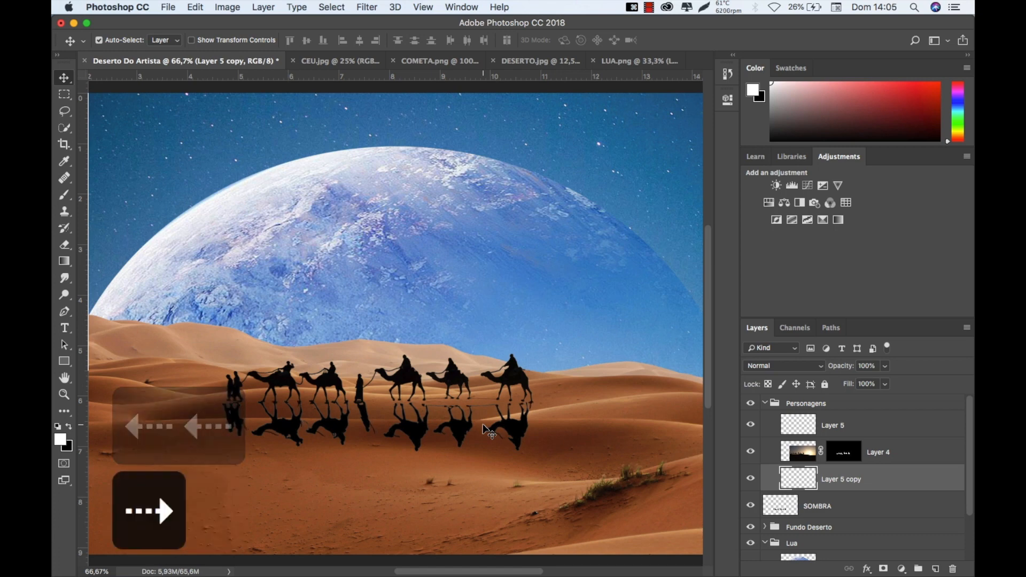
# Select Layer 5 copy and SOMBRA together and give both a yellow colour label.
pyautogui.keyDown('super'); pyautogui.click(878, 507); pyautogui.keyUp('super')
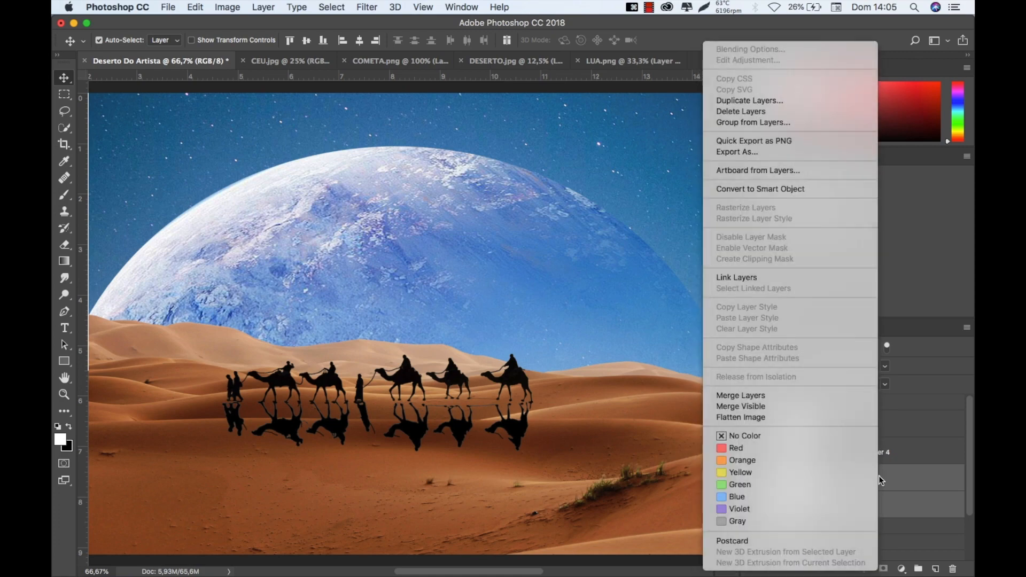
pyautogui.rightClick(878, 479)
pyautogui.click(878, 471)
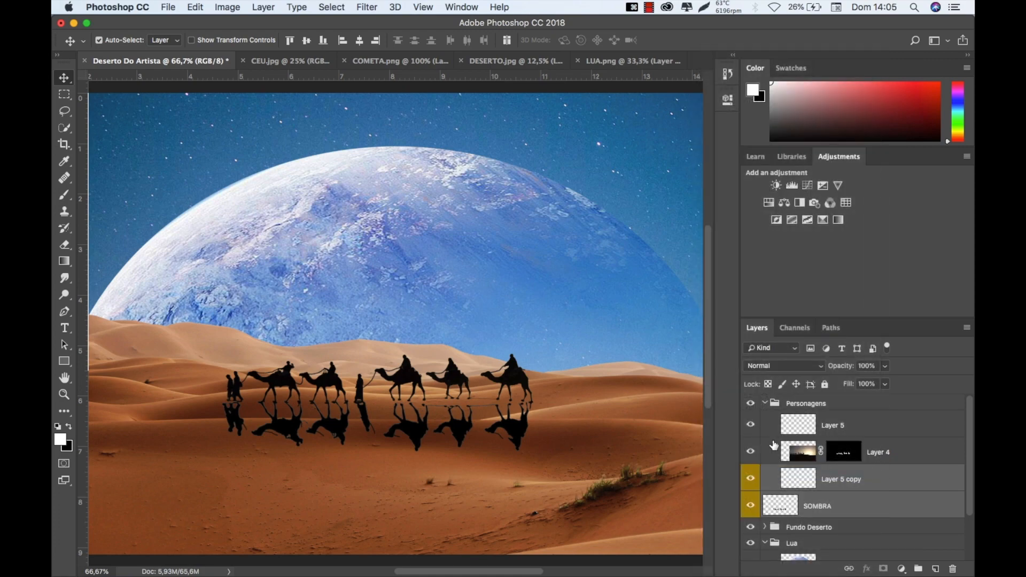
pyautogui.rightClick(805, 476)
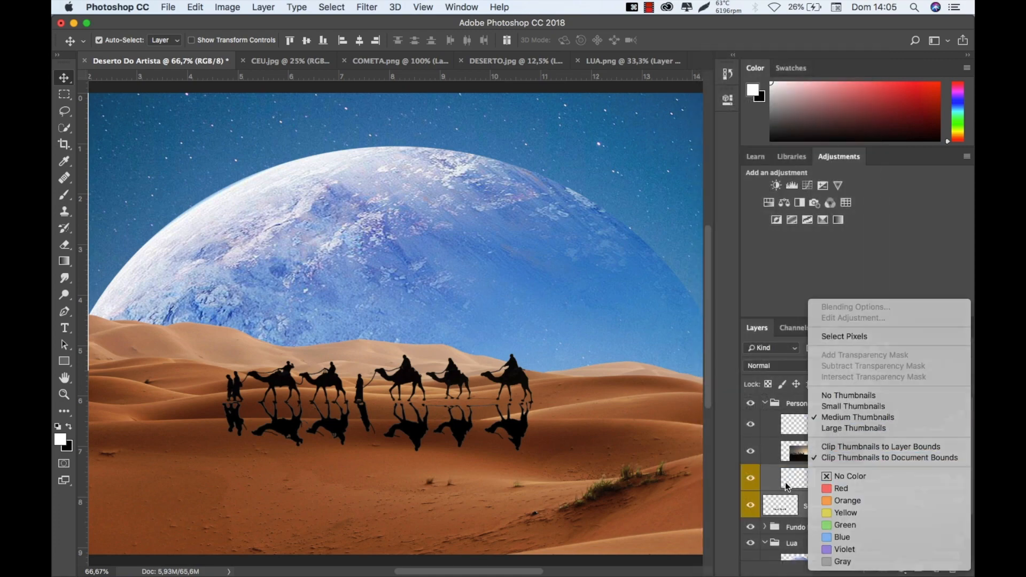
pyautogui.click(785, 483)
pyautogui.rightClick(792, 461)
pyautogui.click(790, 485)
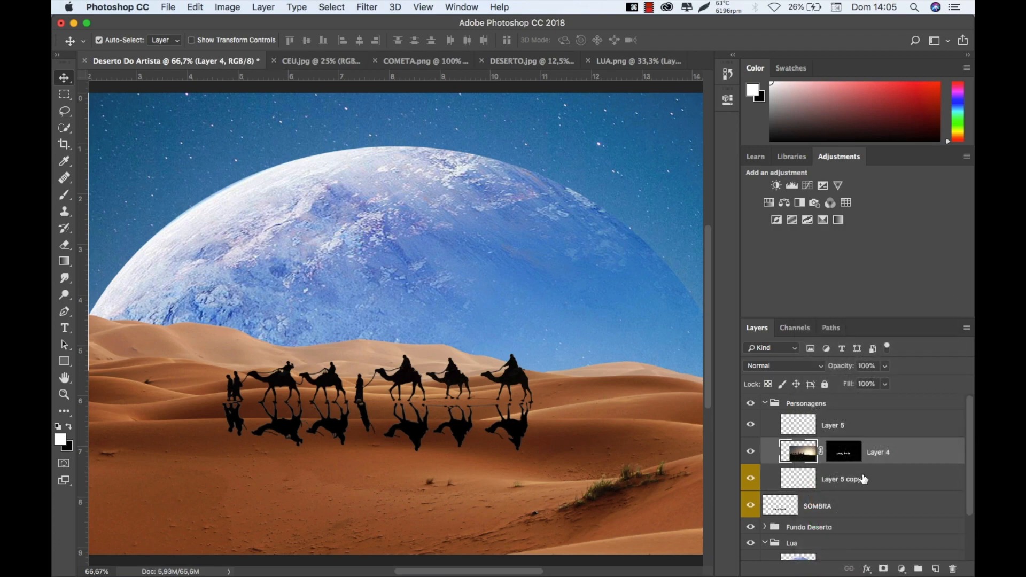
# Select Layer 5 copy and SOMBRA together and merge them into one shadow layer.
pyautogui.click(859, 476)
pyautogui.keyDown('super'); pyautogui.click(863, 505); pyautogui.keyUp('super')
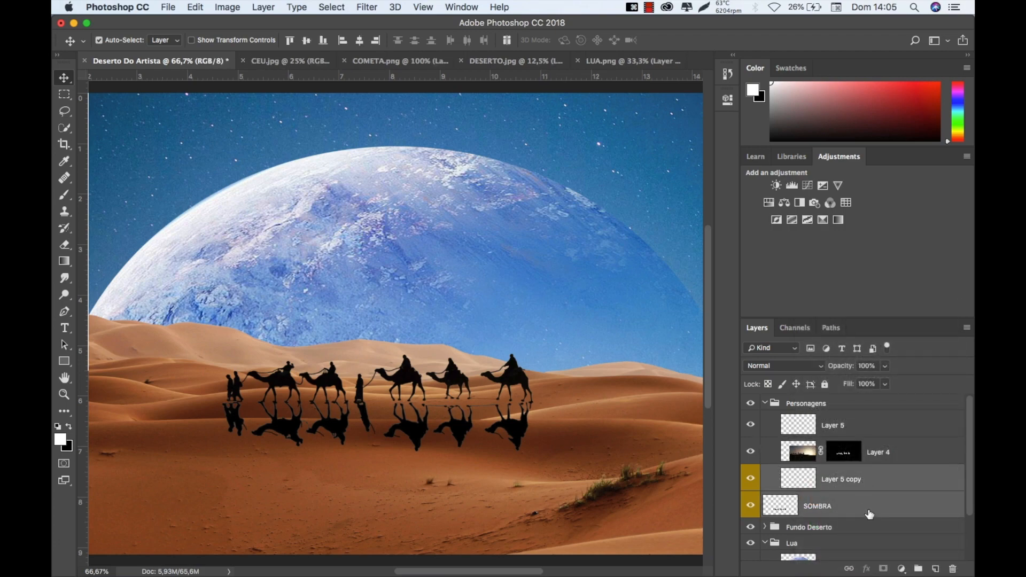
pyautogui.press('super+Tab')
pyautogui.press('super+Tab')
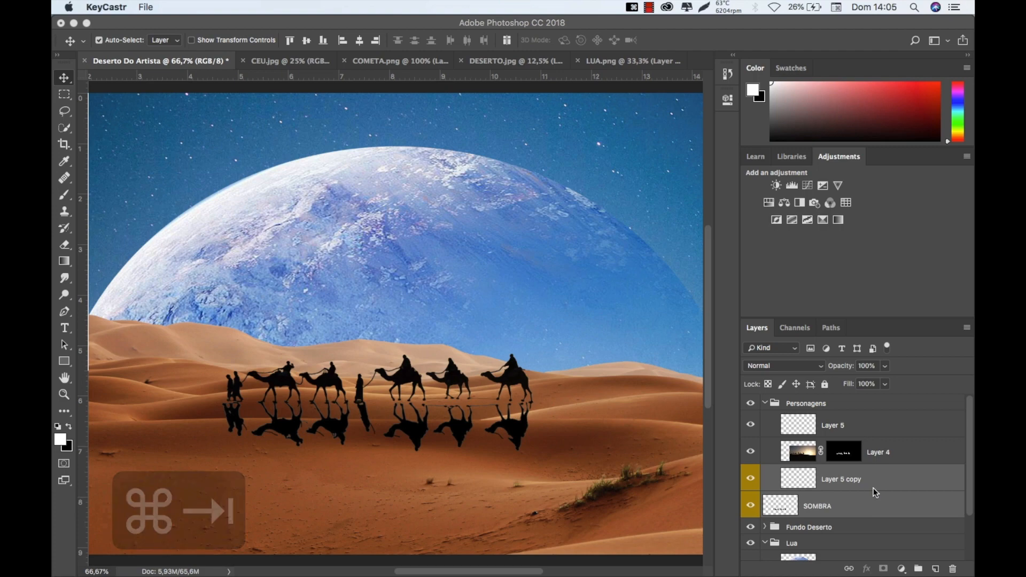
pyautogui.rightClick(874, 488)
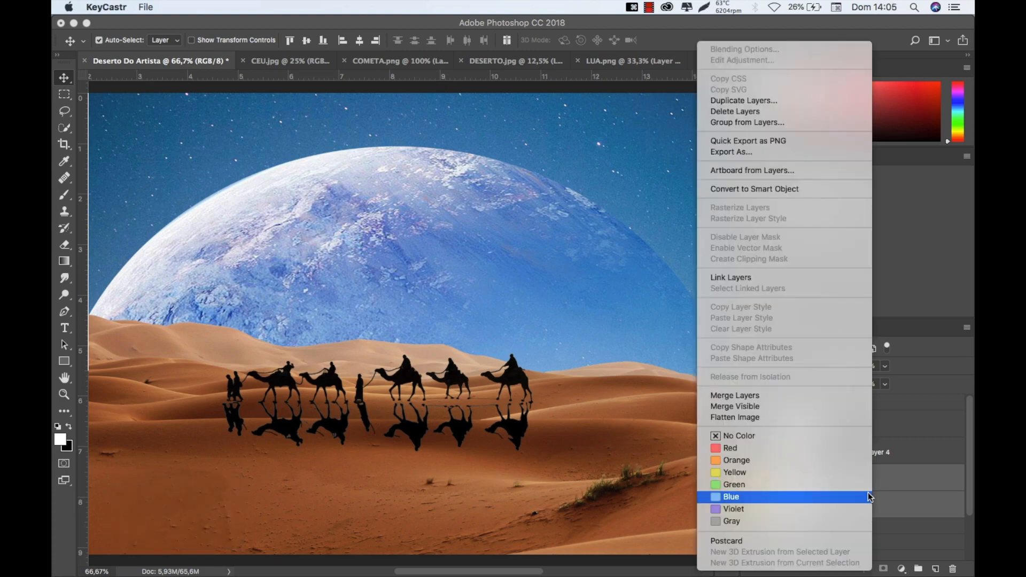
pyautogui.click(808, 395)
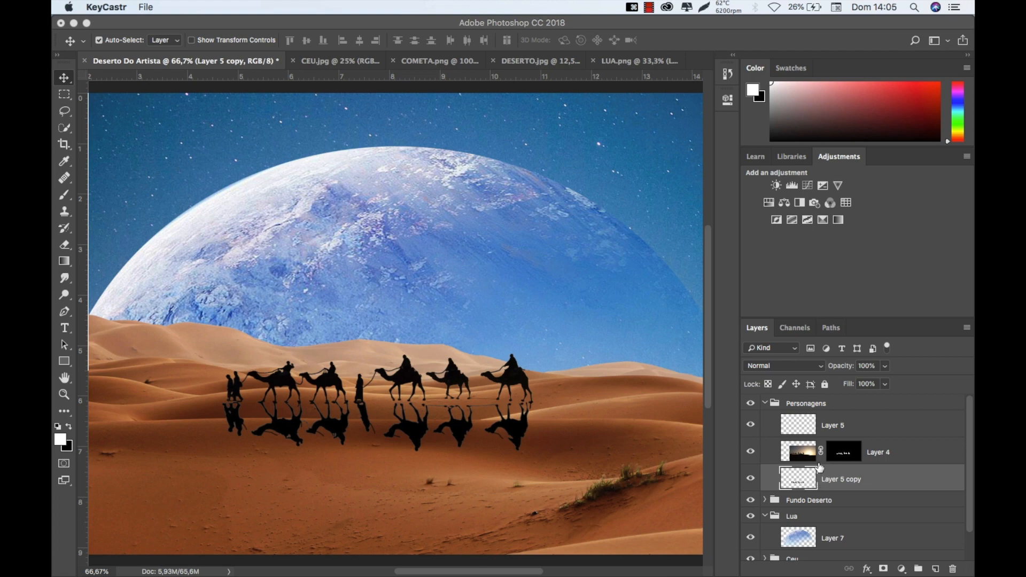
# Move the merged shadow up against the caravan's feet with Free Transform, to about X 920.5 px, Y 761.5 px, and apply it.
pyautogui.press('Right')
pyautogui.press('Right')
pyautogui.press('Right')
pyautogui.press('Right')
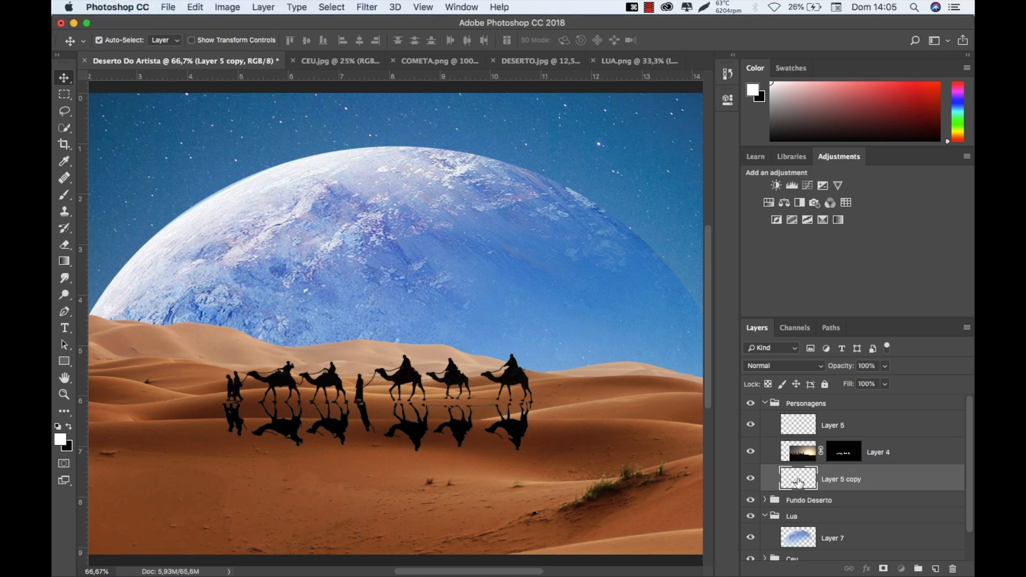
pyautogui.press('super+t')
pyautogui.press('Right')
pyautogui.press('Right')
pyautogui.press('Up')
pyautogui.press('Up')
pyautogui.press('Up')
pyautogui.press('Up')
pyautogui.press('Up')
pyautogui.press('Up')
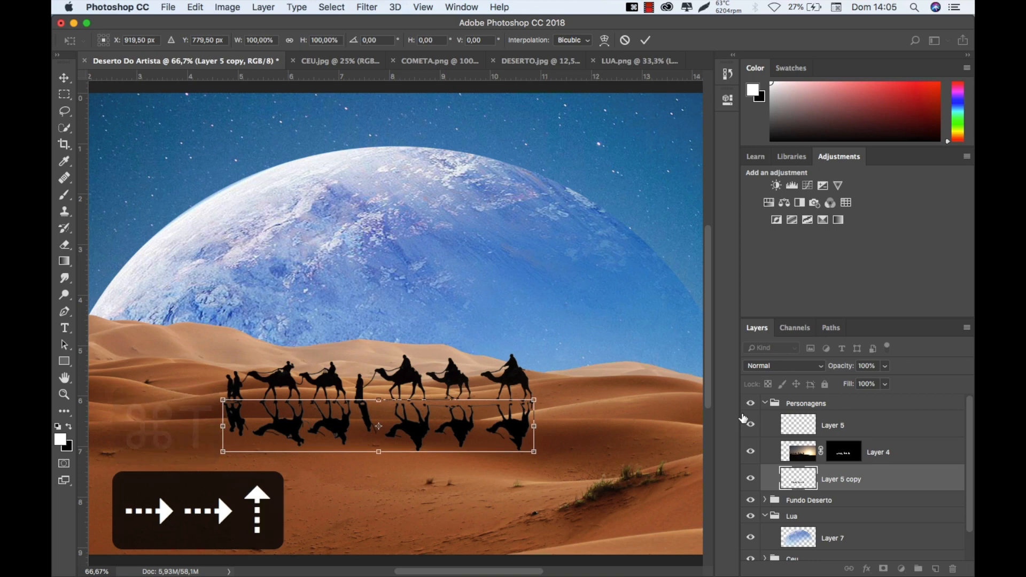
pyautogui.press('Up')
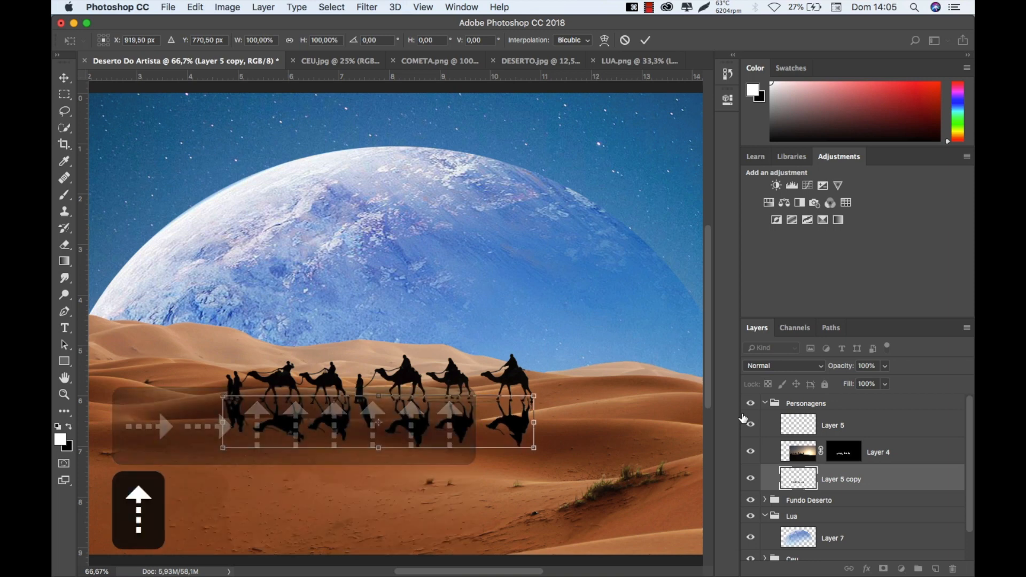
pyautogui.press('Up')
pyautogui.press('Up')
pyautogui.press('Up')
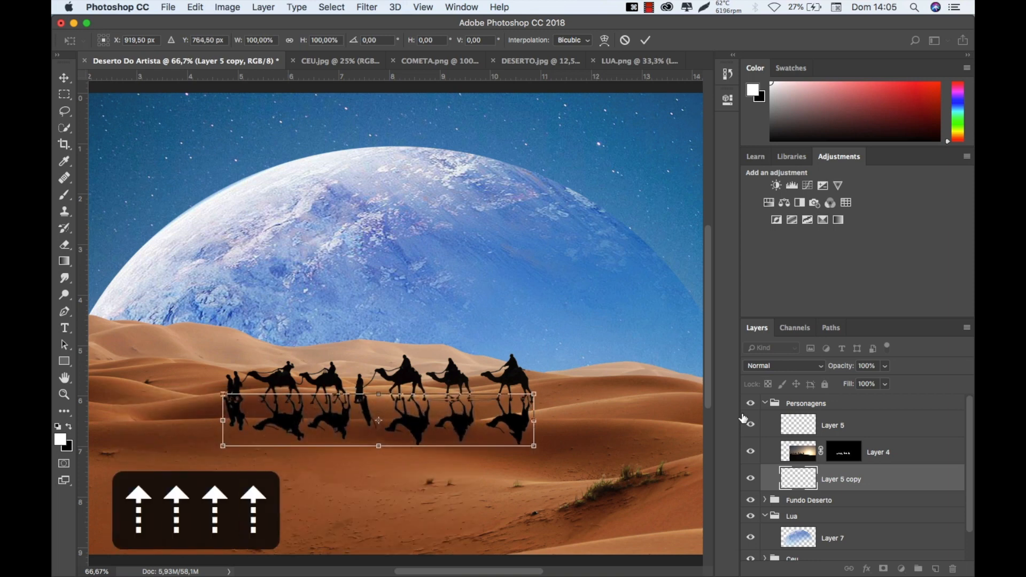
pyautogui.press('Up')
pyautogui.press('Right')
pyautogui.press('Right')
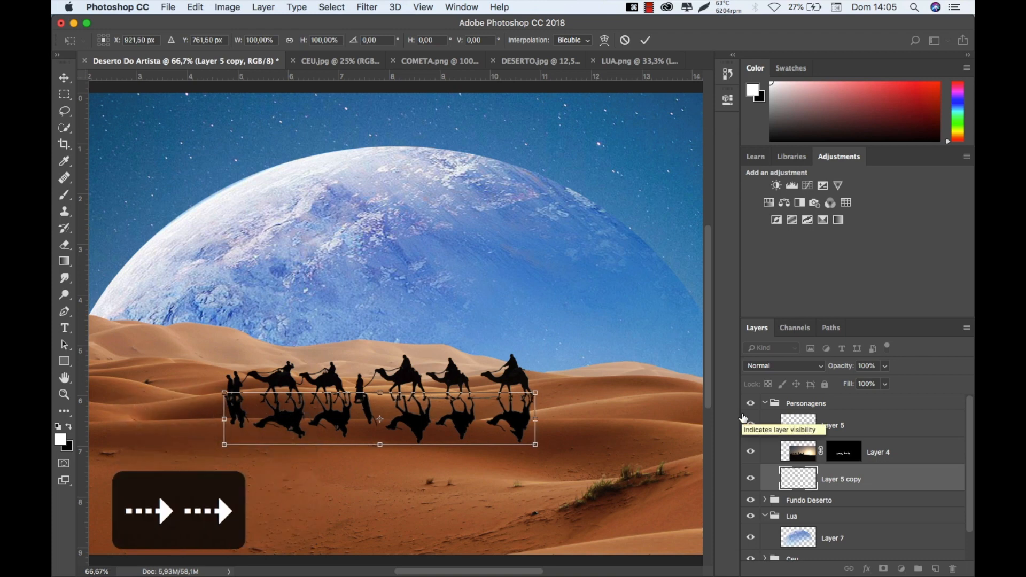
pyautogui.press('Left')
pyautogui.press('Return')
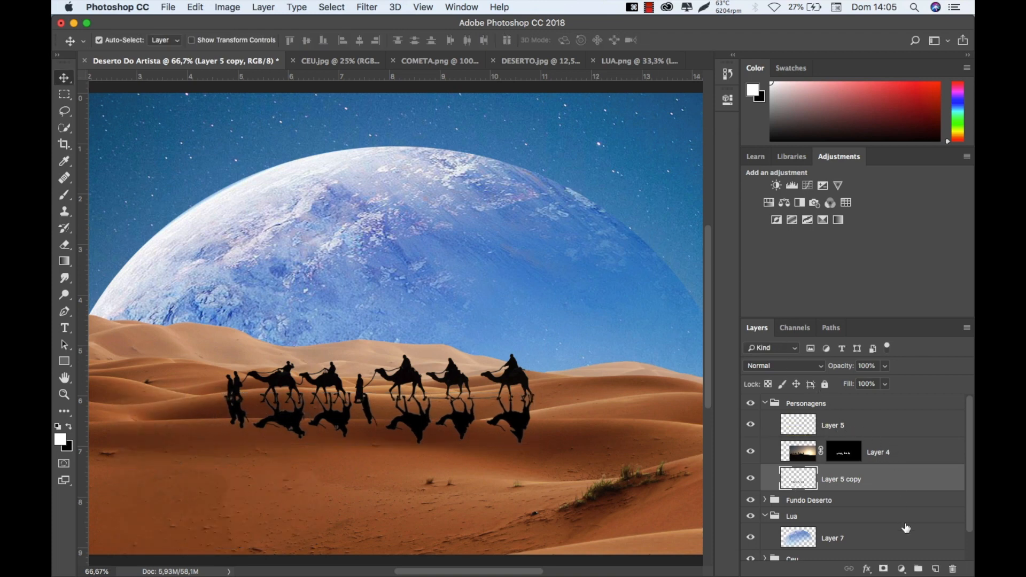
# Add a layer mask to Layer 5 copy and paint out the shadow overlapping the caravan's legs with a 40 px black brush.
pyautogui.click(885, 569)
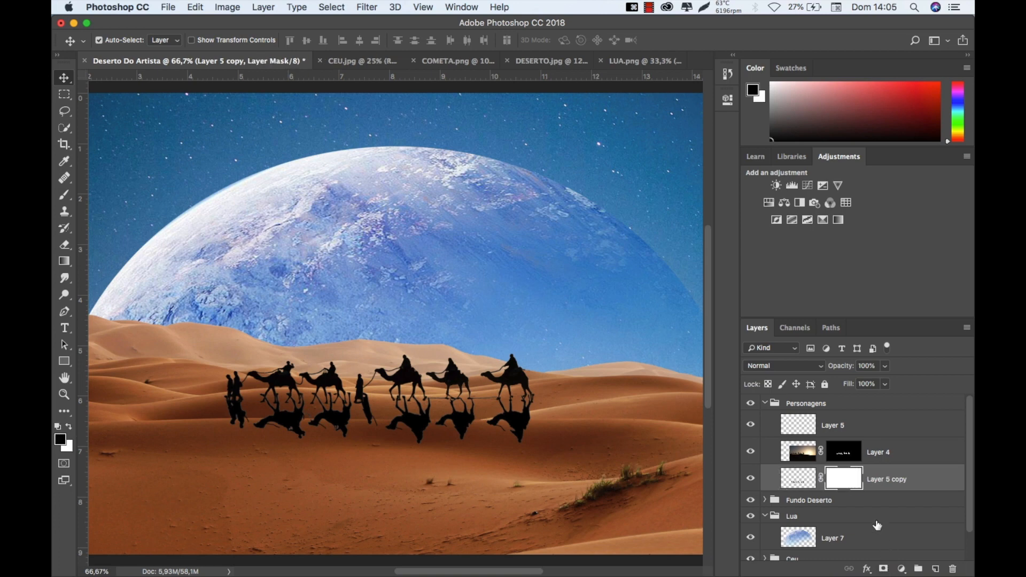
pyautogui.press('b')
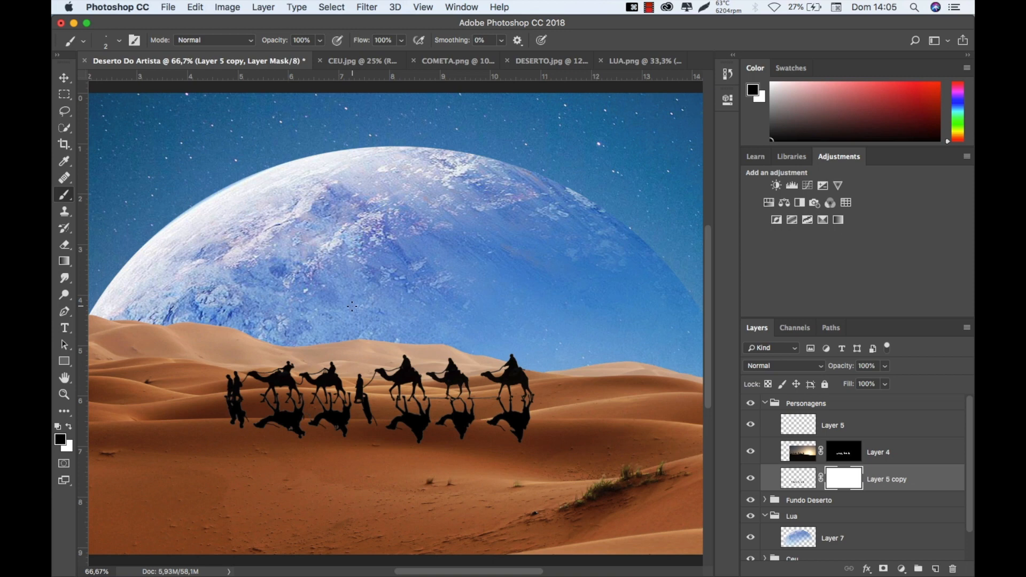
pyautogui.press(']')
pyautogui.press(']')
pyautogui.press(']')
pyautogui.press(']')
pyautogui.press(']')
pyautogui.press(']')
pyautogui.press(']')
pyautogui.press(']')
pyautogui.press(']')
pyautogui.press(']')
pyautogui.press(']')
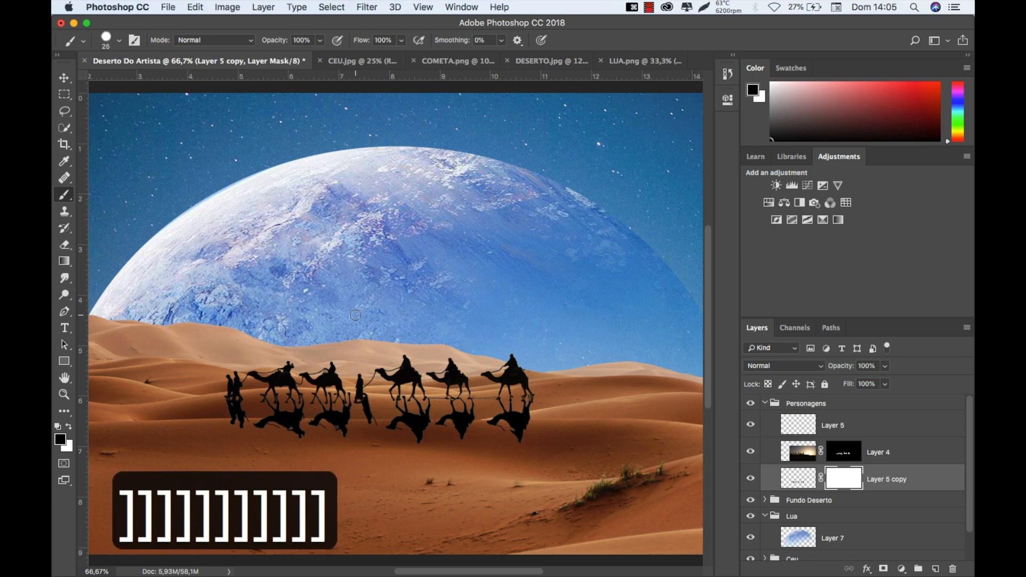
pyautogui.press(']')
pyautogui.press(']')
pyautogui.press(']')
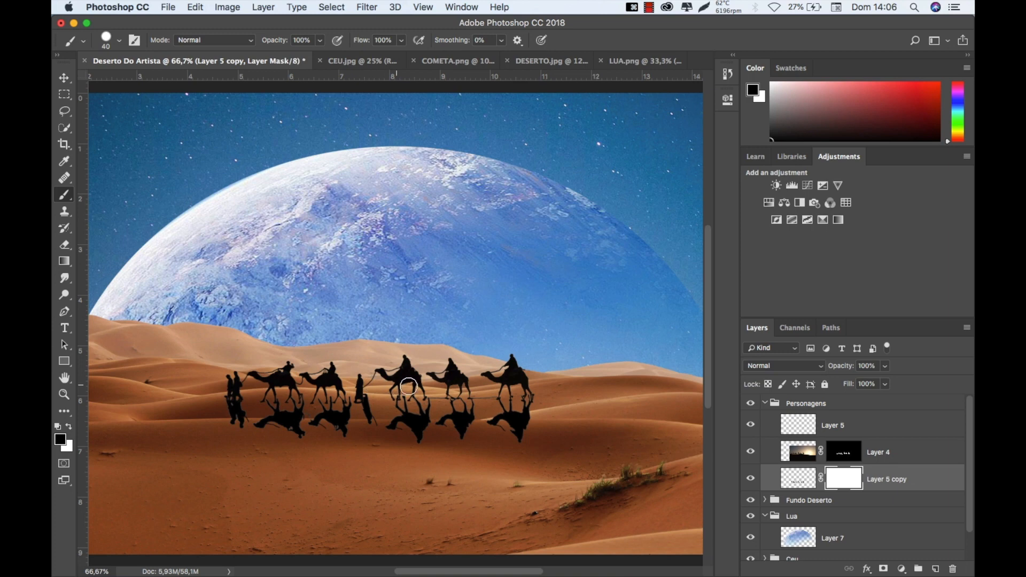
pyautogui.moveTo(421, 387); pyautogui.dragTo(300, 393)
# Free-transform the Layer 5 copy image, tilting it about -0.89°, reducing its height to about 86% and skewing it about 8° horizontally.
pyautogui.click(65, 78)
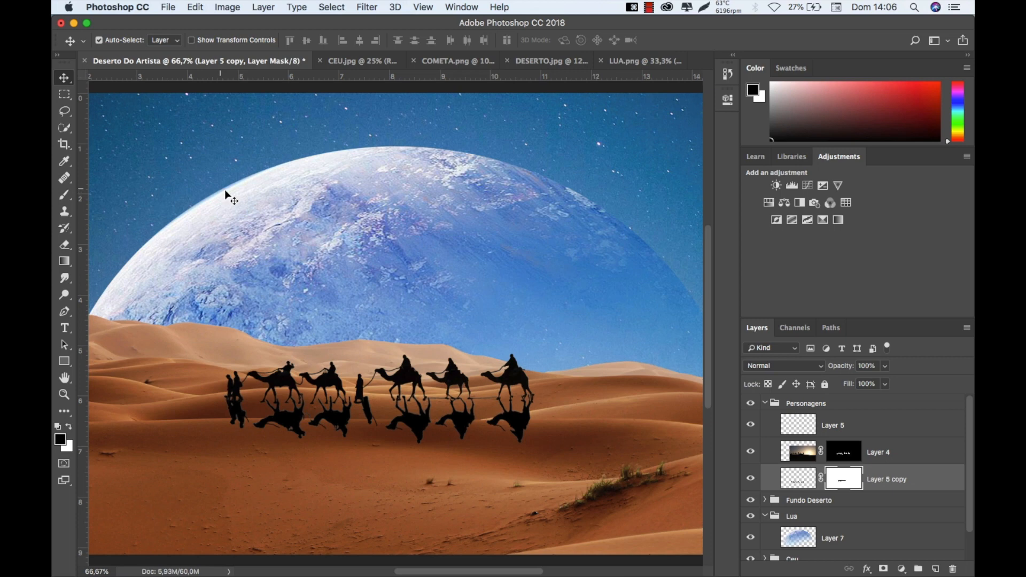
pyautogui.click(798, 479)
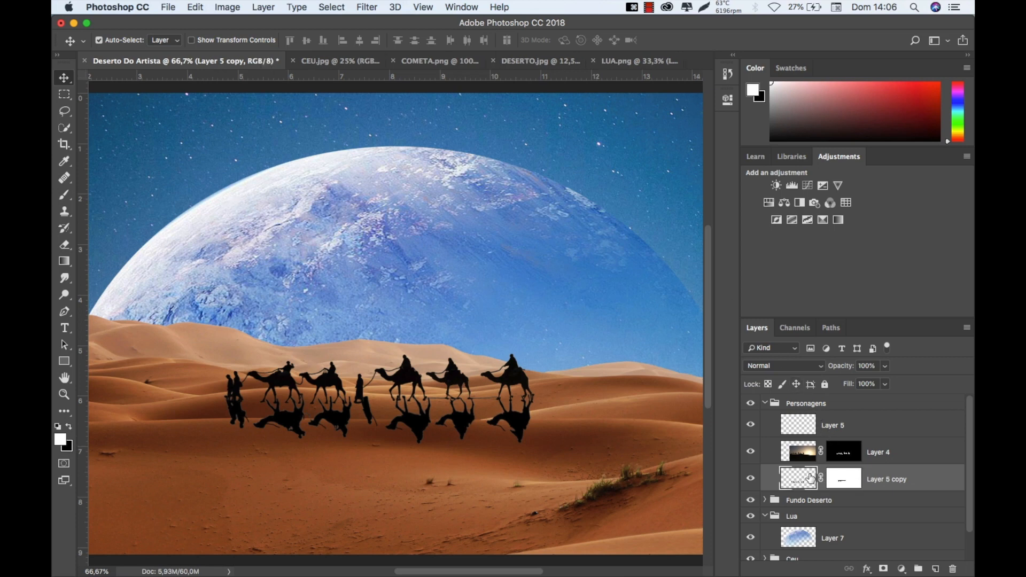
pyautogui.press('super+t')
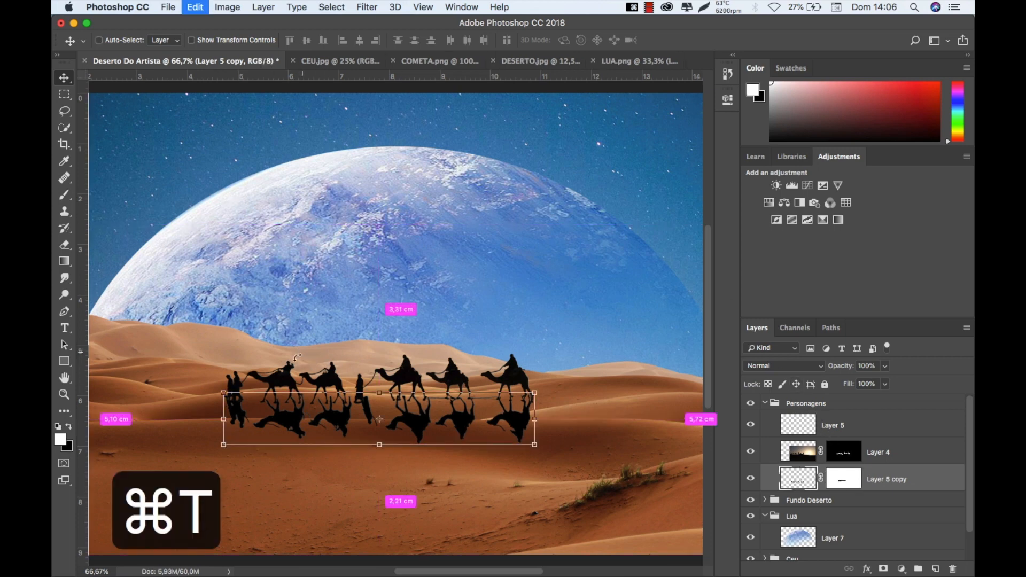
pyautogui.moveTo(223, 419); pyautogui.dragTo(238, 424)
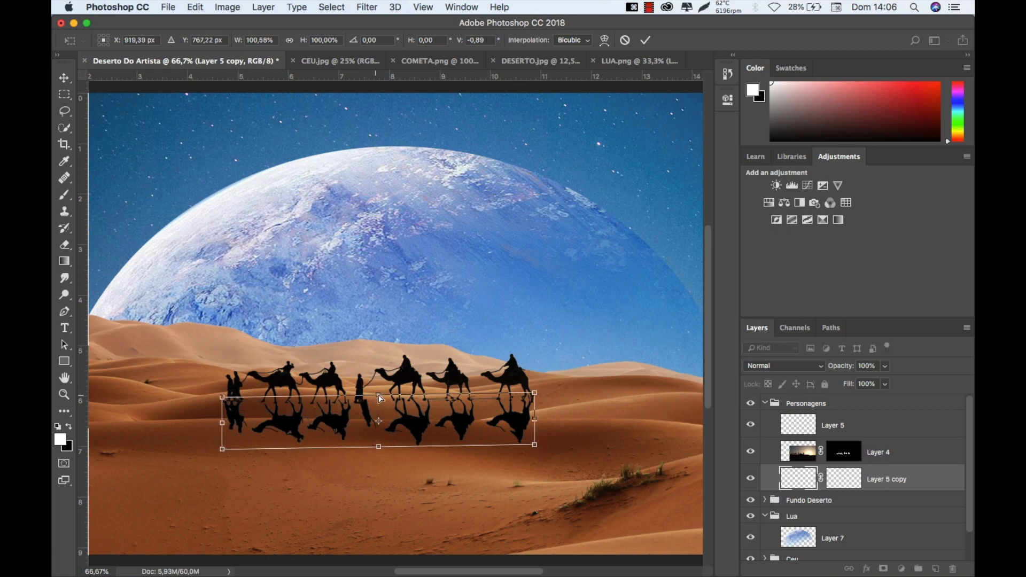
pyautogui.moveTo(380, 397); pyautogui.dragTo(355, 407)
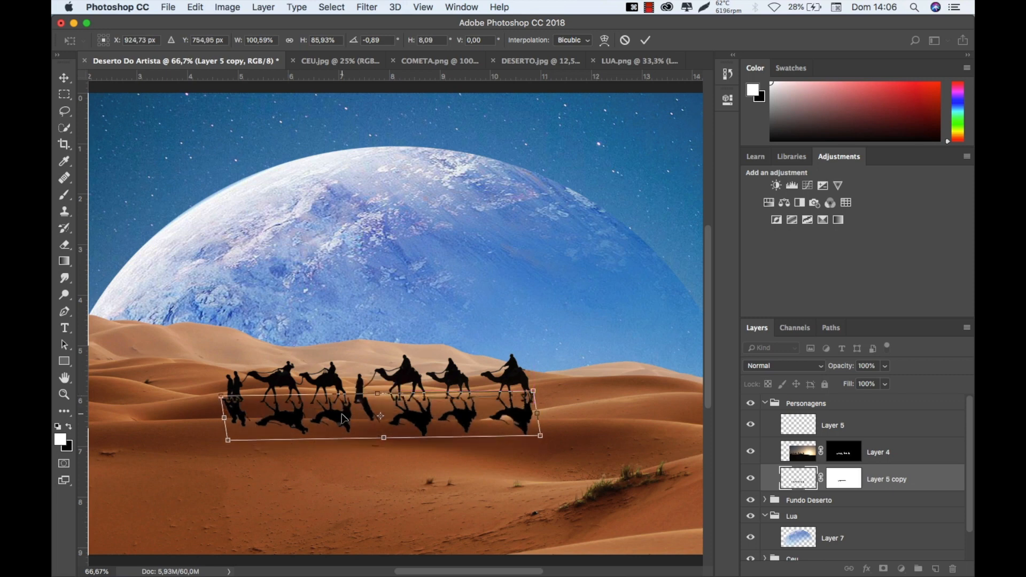
# Nudge the shadow left by 6 px, pull its left side in to about 98.3% width and -1.45° rotation, and apply the transform.
pyautogui.press('Left')
pyautogui.press('Left')
pyautogui.press('Left')
pyautogui.press('Left')
pyautogui.press('Left')
pyautogui.press('Left')
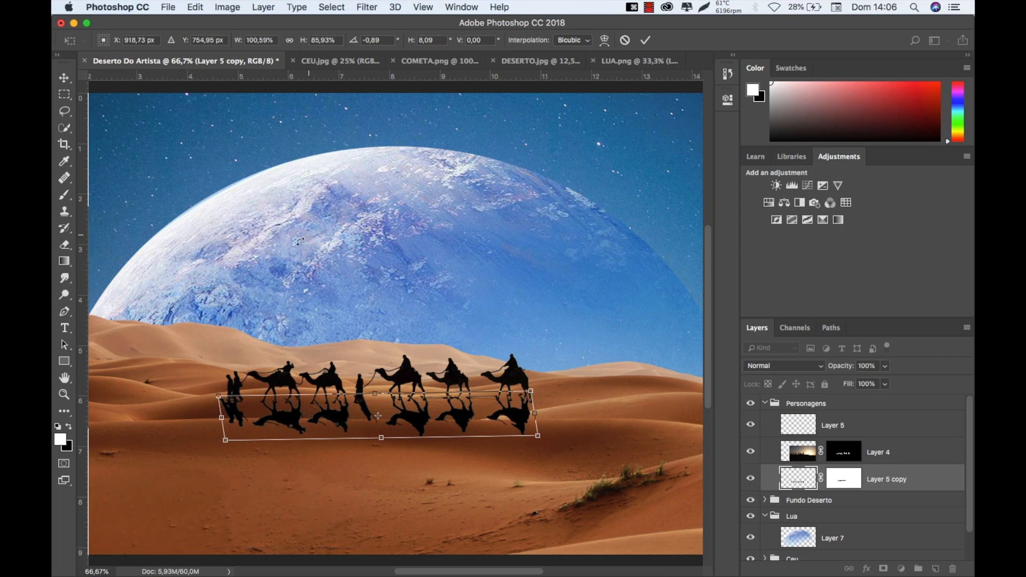
pyautogui.moveTo(223, 419); pyautogui.dragTo(227, 417)
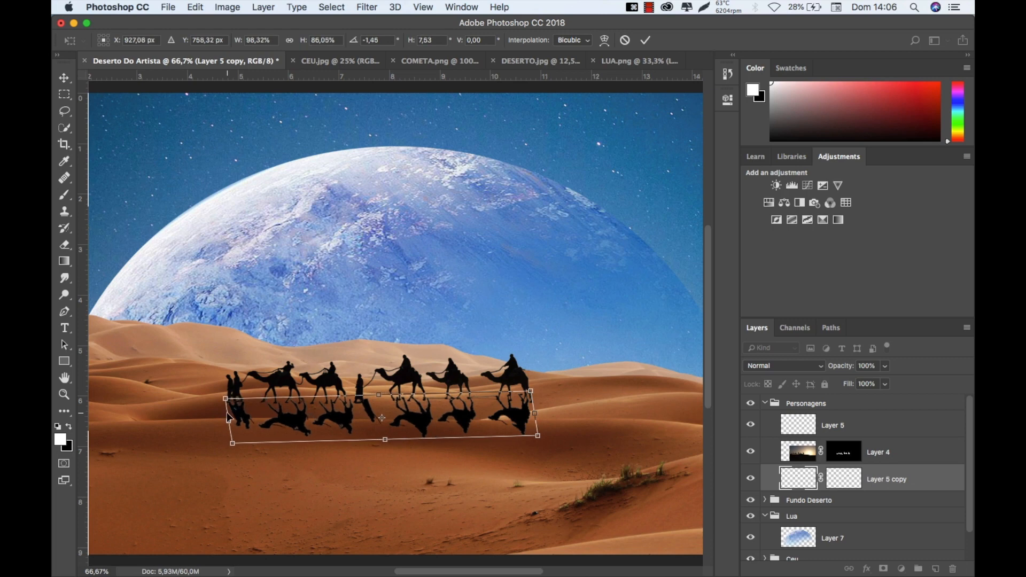
pyautogui.press('Return')
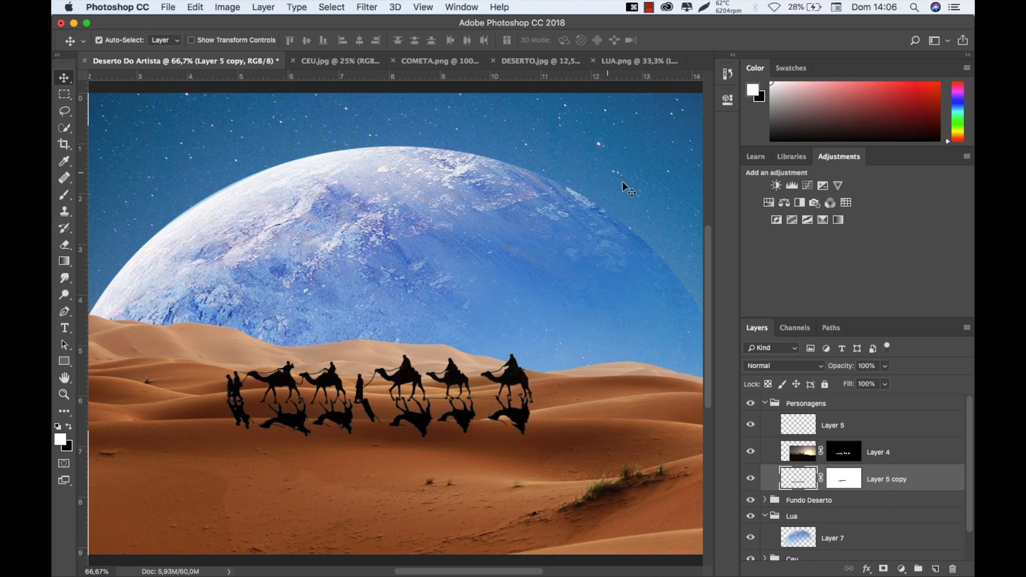
# Lower Layer 5 copy's opacity to 54% and soften it with a Gaussian Blur of 1.9 pixels radius.
pyautogui.moveTo(848, 372); pyautogui.dragTo(839, 372)
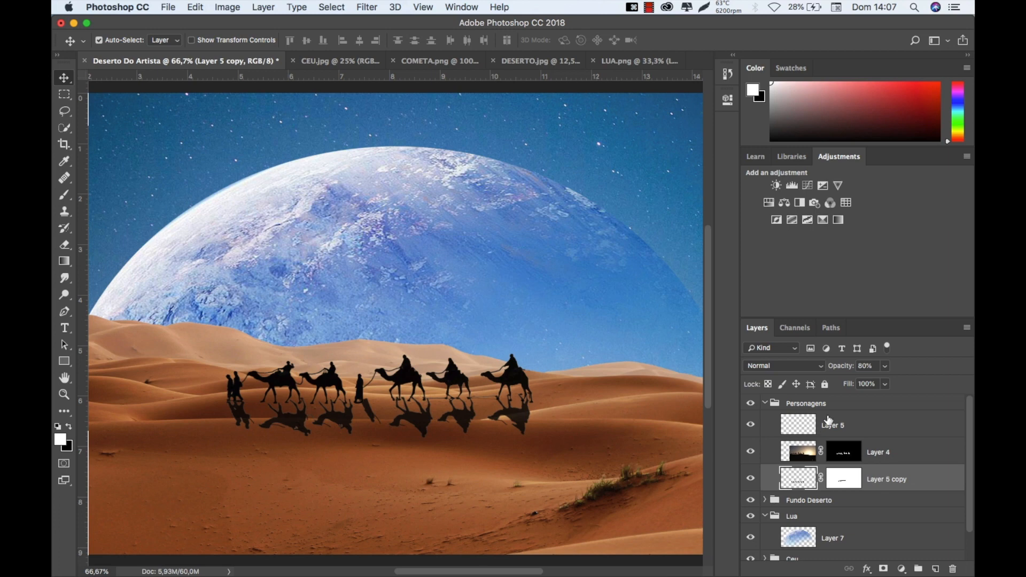
pyautogui.moveTo(846, 366)
pyautogui.mouseDown()
pyautogui.moveTo(833, 366)
pyautogui.moveTo(854, 367)
pyautogui.mouseUp()
pyautogui.click(367, 6)
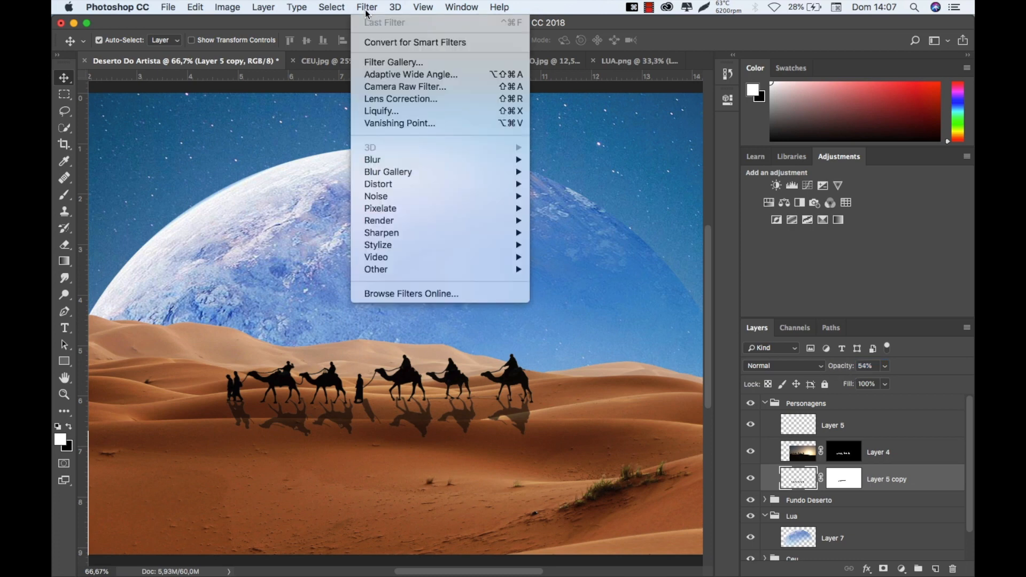
pyautogui.moveTo(413, 162)
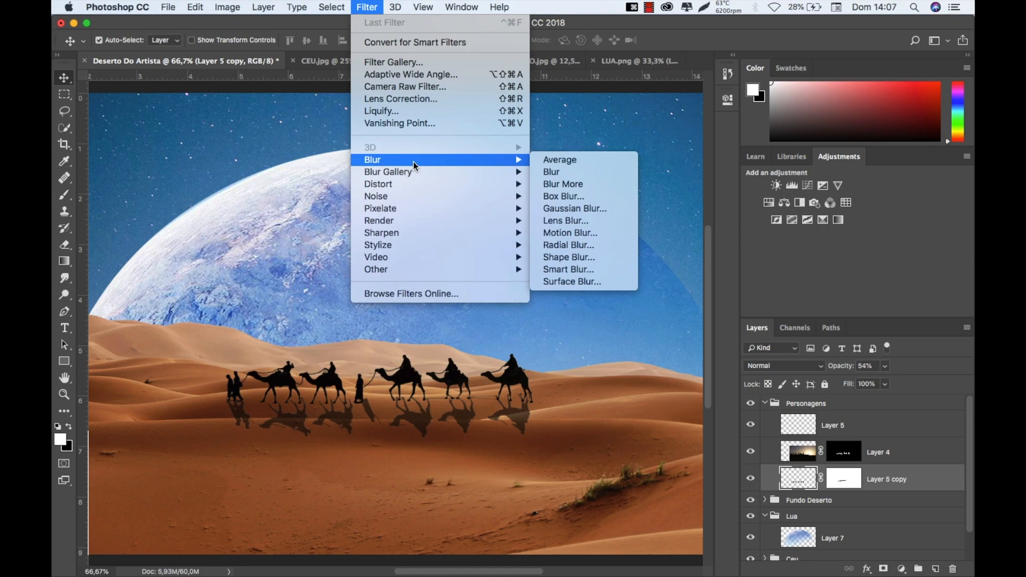
pyautogui.click(580, 208)
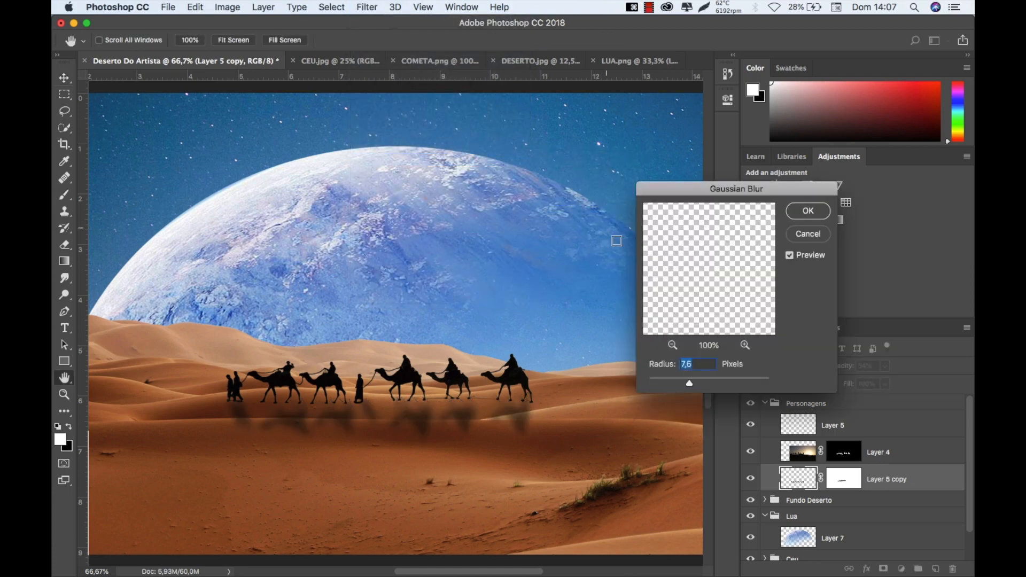
pyautogui.click(667, 376)
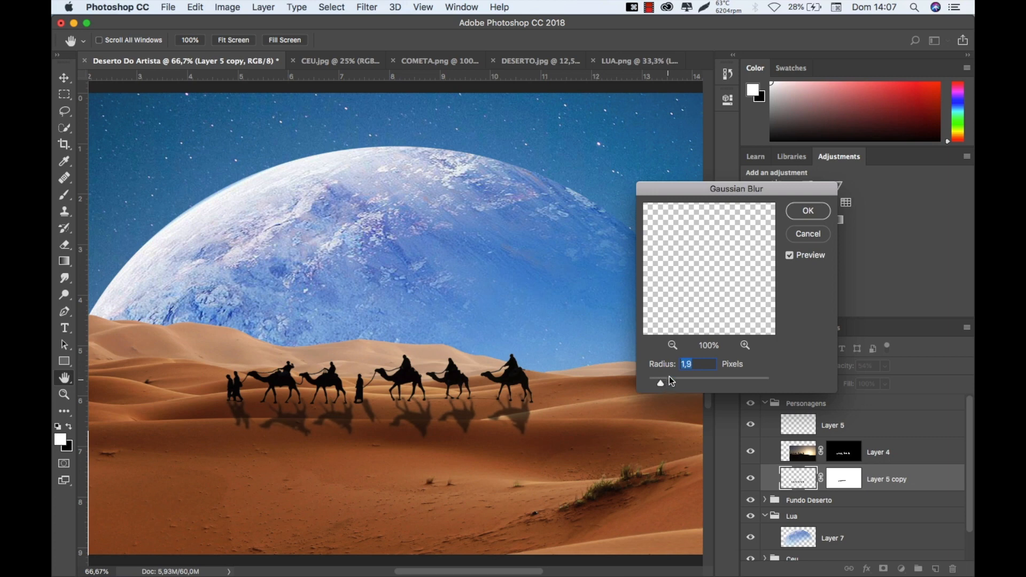
pyautogui.click(808, 212)
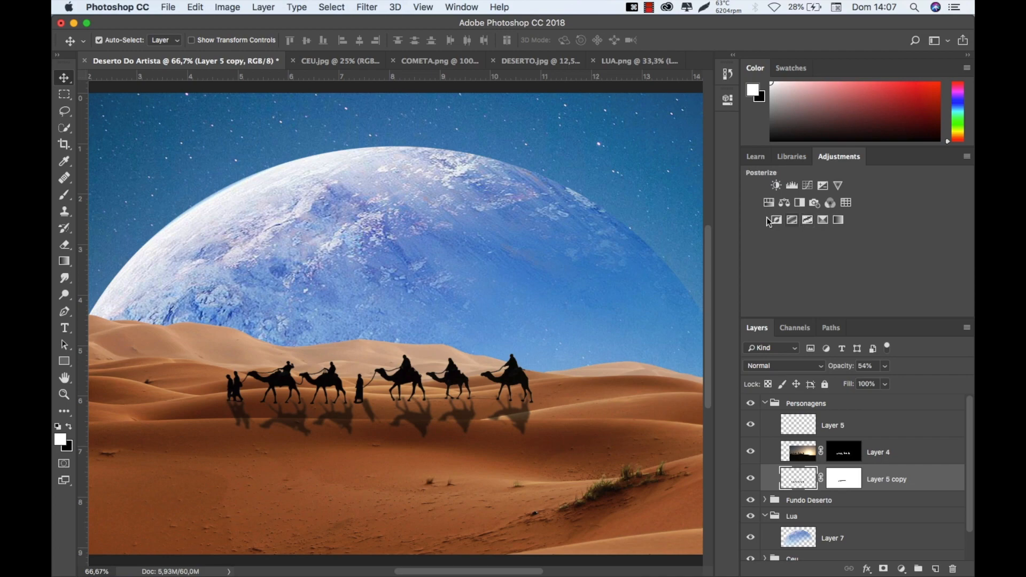
# Set Layer 5 copy's opacity to 59% and check the shadow against the whole composition.
pyautogui.press('super+minus')
pyautogui.press('super+minus')
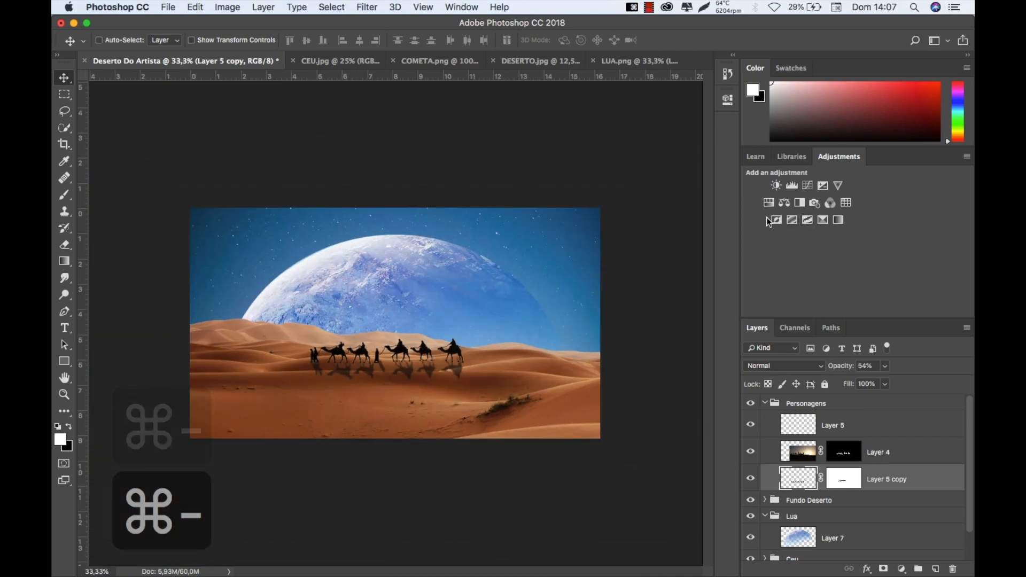
pyautogui.press('super+equal')
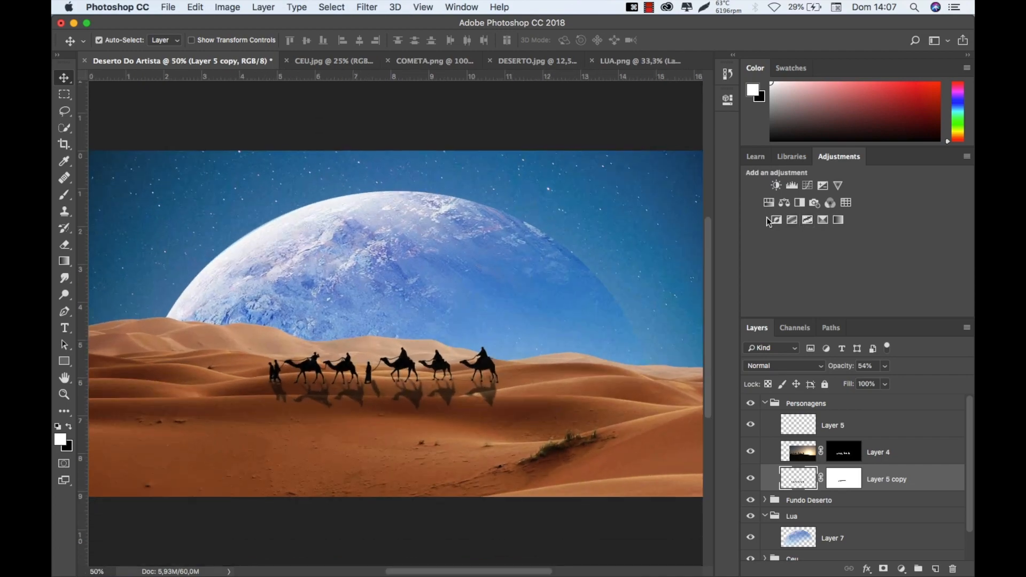
pyautogui.moveTo(852, 362); pyautogui.dragTo(838, 366)
pyautogui.press('super+minus')
pyautogui.press('super+minus')
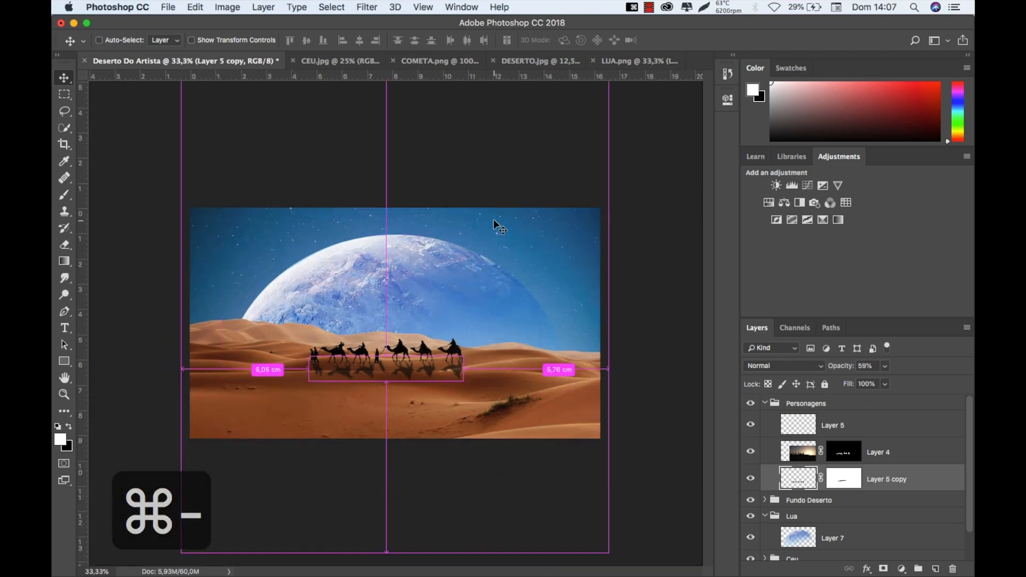
pyautogui.press('super+equal')
pyautogui.press('super+minus')
pyautogui.press('super+equal')
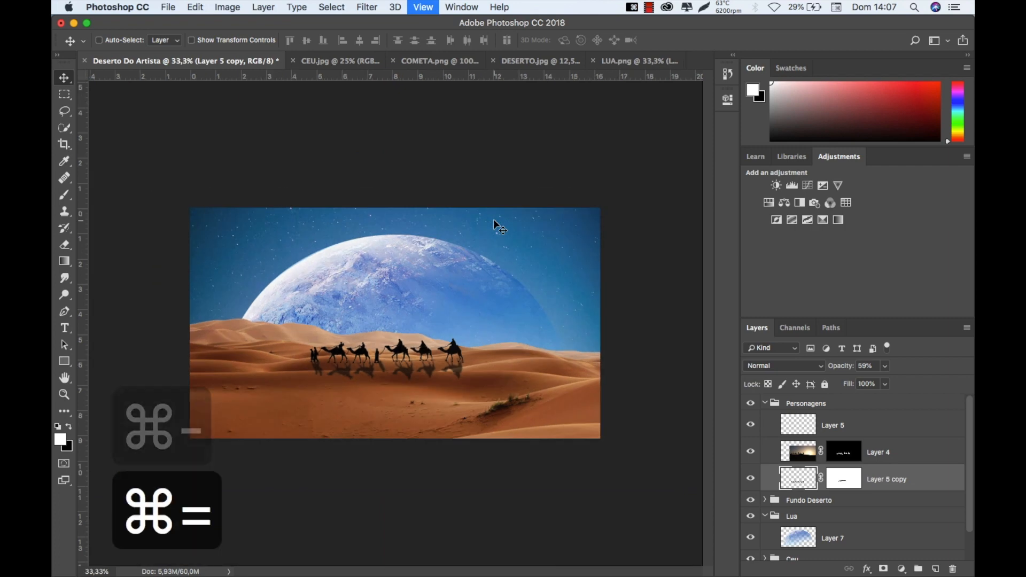
pyautogui.press('super+equal')
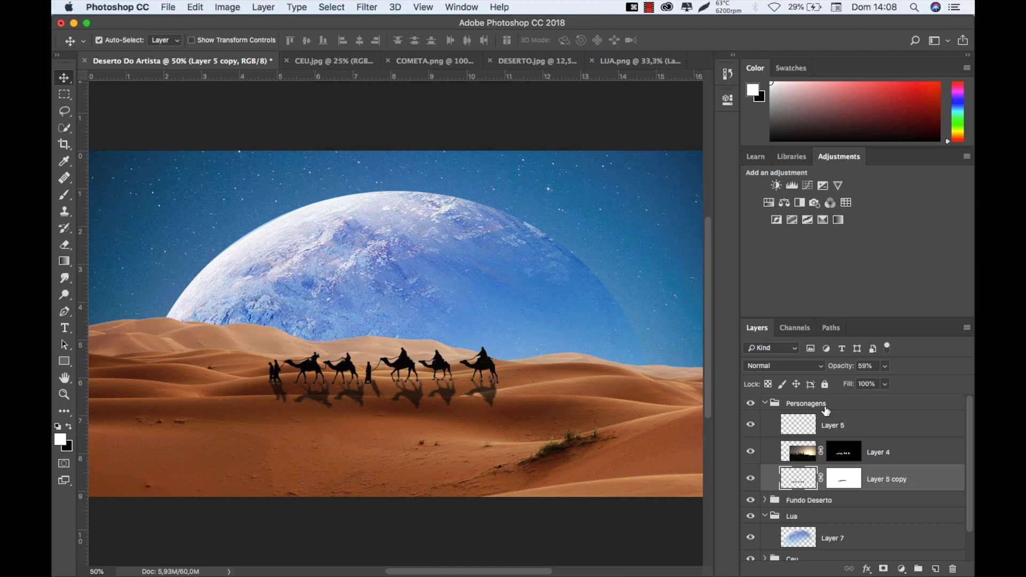
# Select and collapse the Personagens group.
pyautogui.click(769, 405)
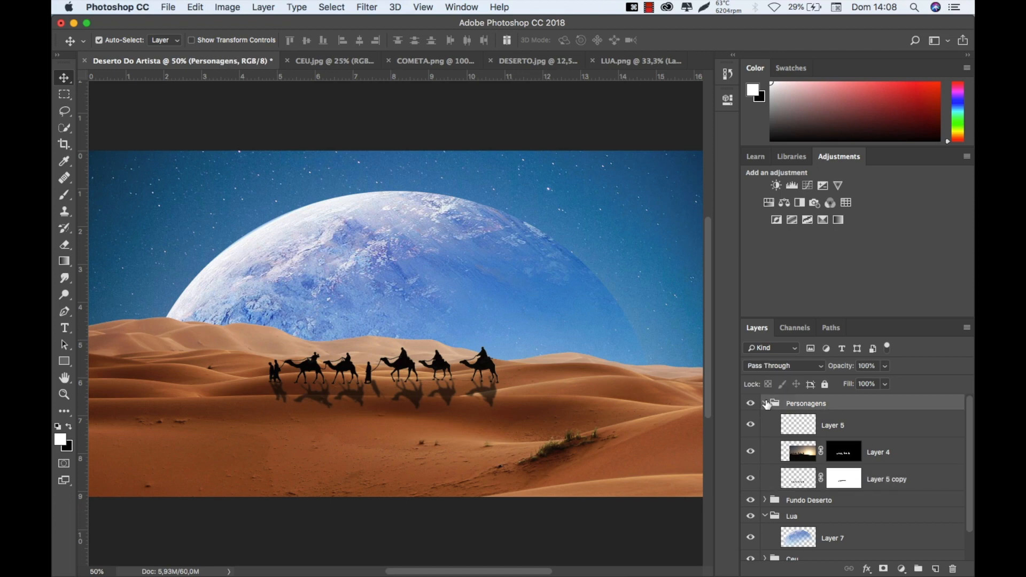
pyautogui.click(768, 404)
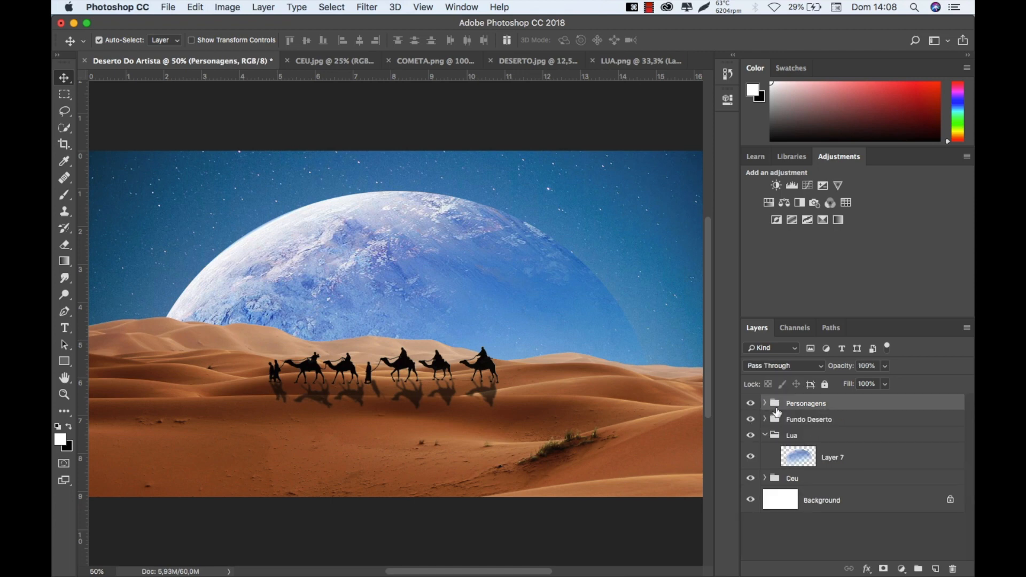
# Add a Color Balance adjustment above Layer 3 in the Fundo Deserto group and clip it to that layer.
pyautogui.click(765, 421)
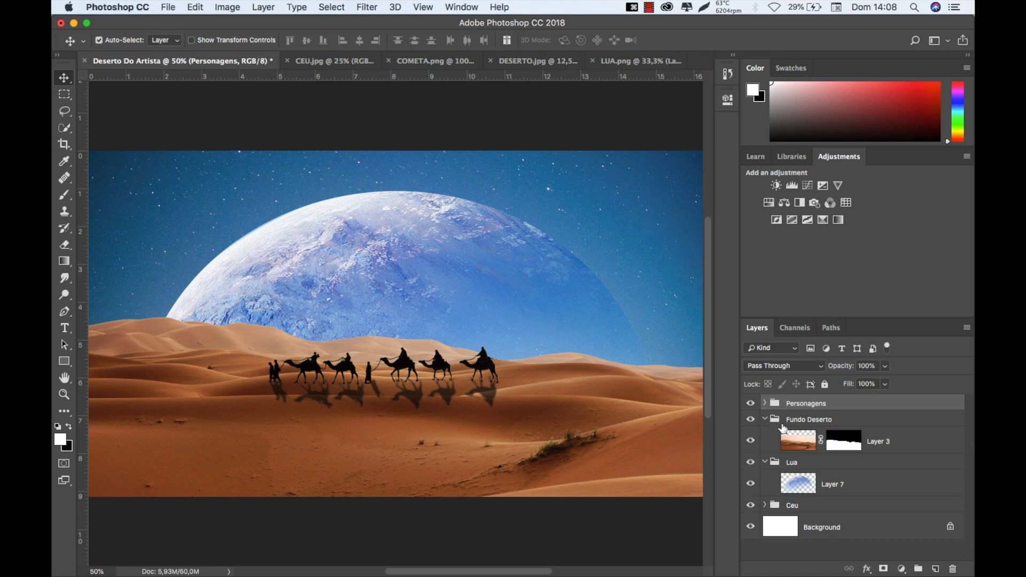
pyautogui.click(804, 444)
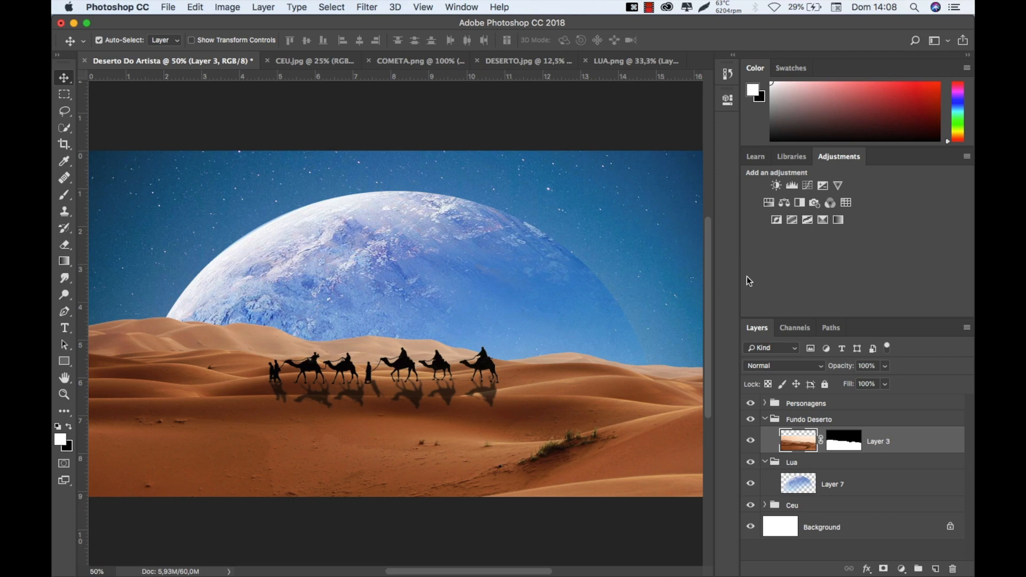
pyautogui.click(784, 204)
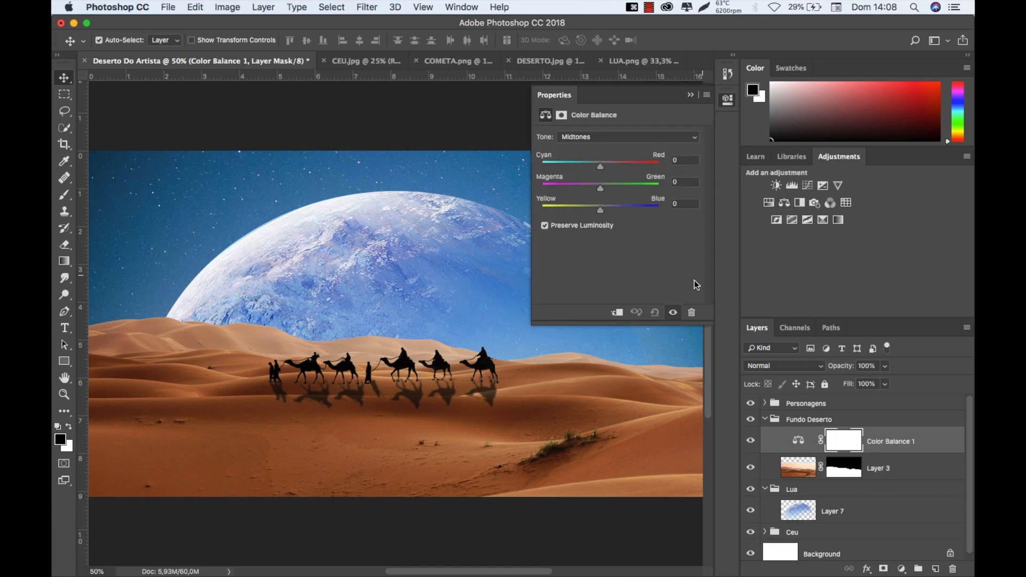
pyautogui.click(618, 314)
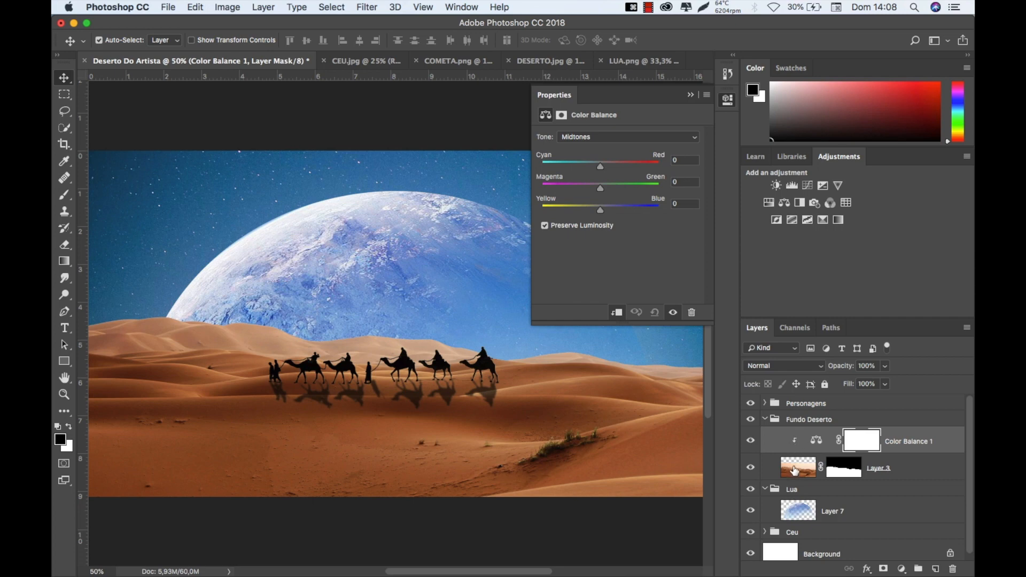
pyautogui.click(618, 314)
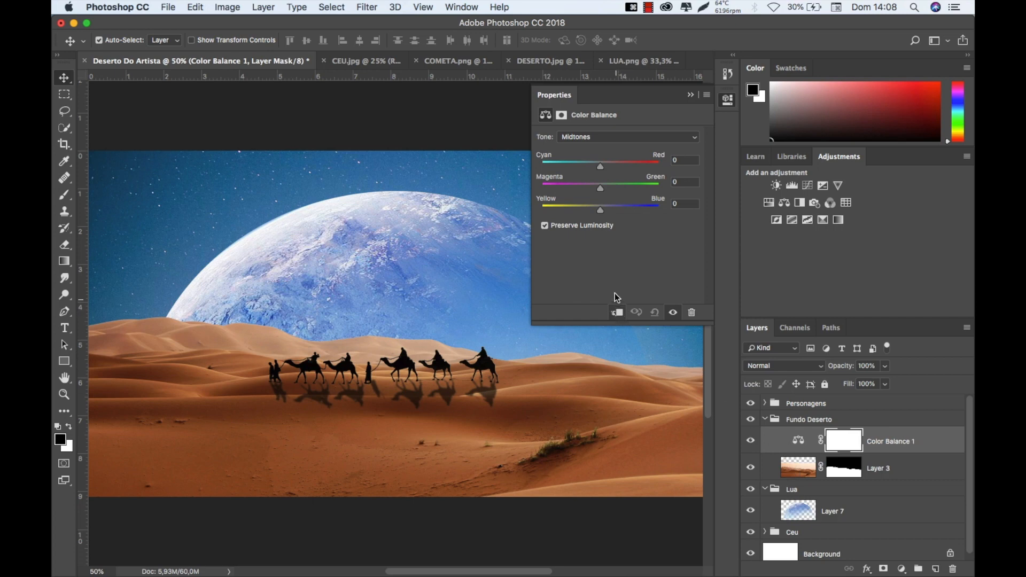
pyautogui.moveTo(584, 164); pyautogui.dragTo(605, 172)
pyautogui.click(616, 313)
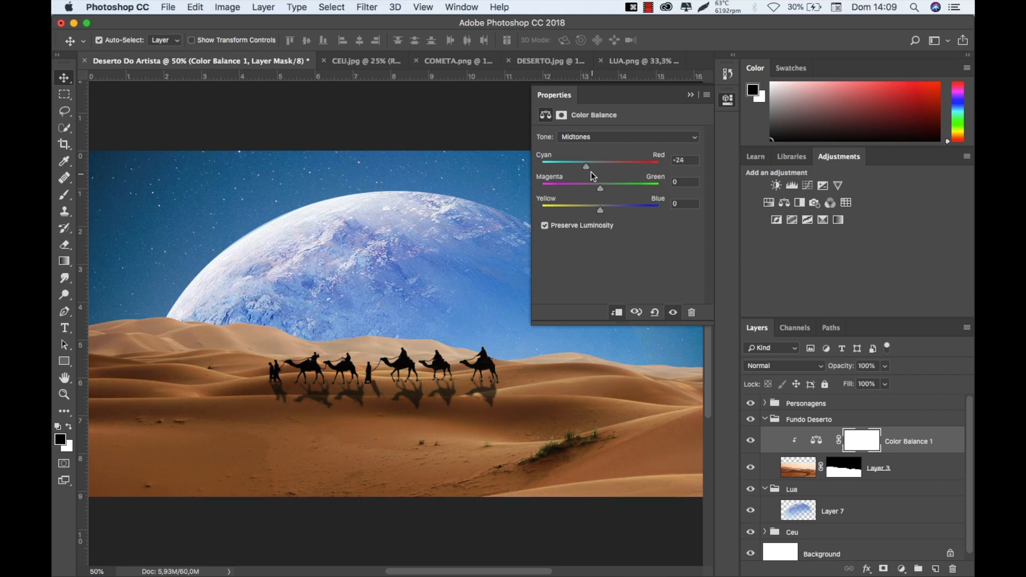
# Set the Color Balance midtones to Cyan/Red -42, Magenta/Green +8 and Yellow/Blue +17.
pyautogui.click(601, 209)
pyautogui.moveTo(609, 208); pyautogui.dragTo(610, 208)
pyautogui.moveTo(584, 167); pyautogui.dragTo(604, 187)
# Set the Color Balance highlights to Cyan/Red -12, Magenta/Green -1 and Yellow/Blue +48.
pyautogui.click(632, 136)
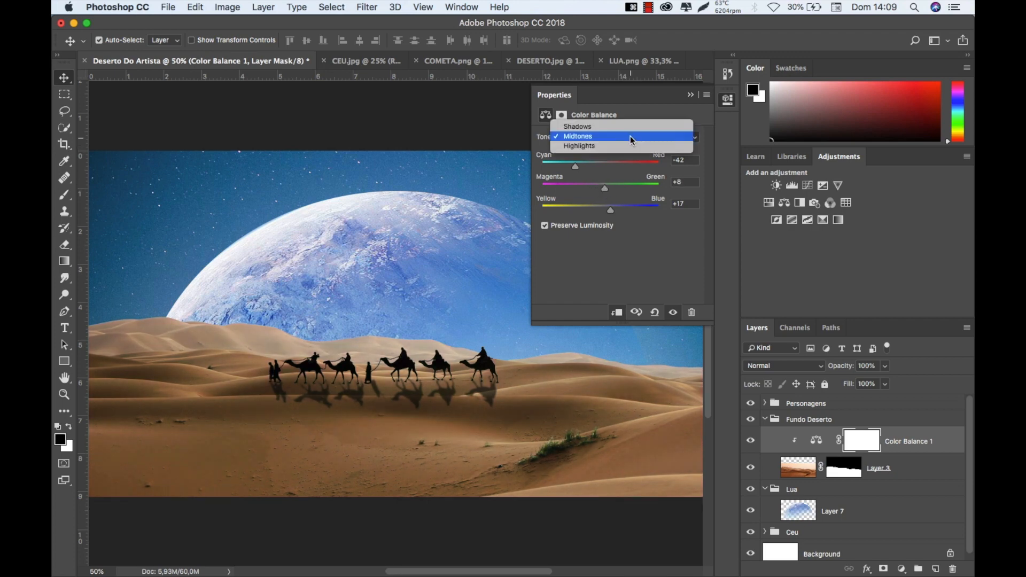
pyautogui.click(624, 146)
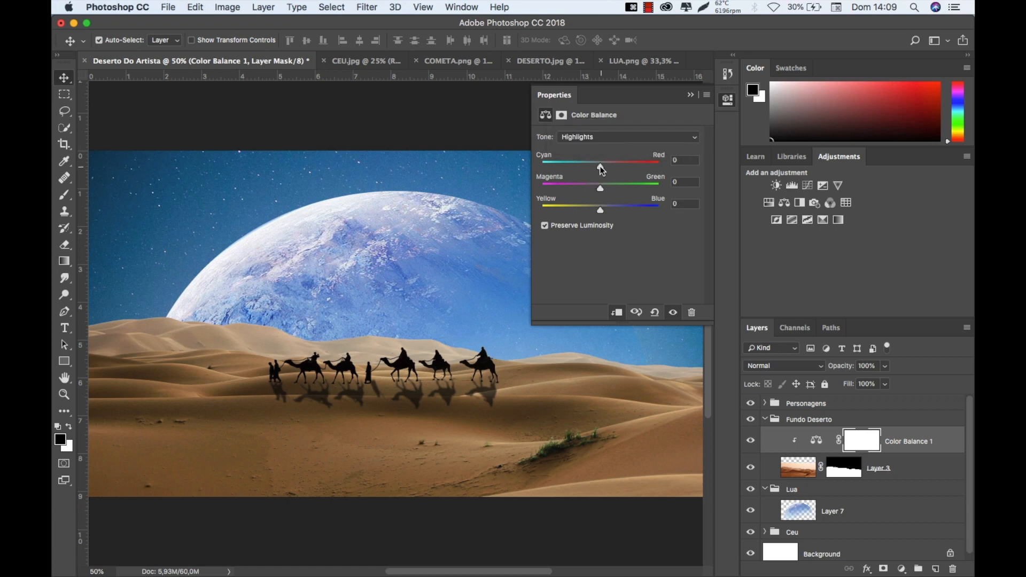
pyautogui.moveTo(587, 168); pyautogui.dragTo(593, 166)
pyautogui.moveTo(600, 206)
pyautogui.mouseDown()
pyautogui.moveTo(642, 215)
pyautogui.moveTo(599, 188)
pyautogui.mouseUp()
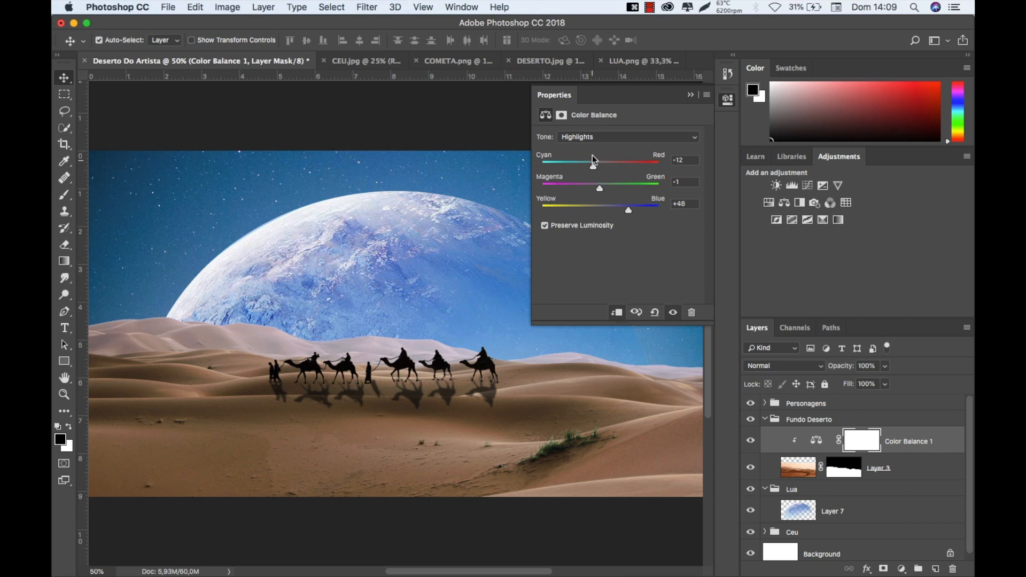
# Shift the Color Balance shadows about +9 towards blue, plus cyan and slightly magenta, and compare the desert with and without the adjustment.
pyautogui.click(596, 138)
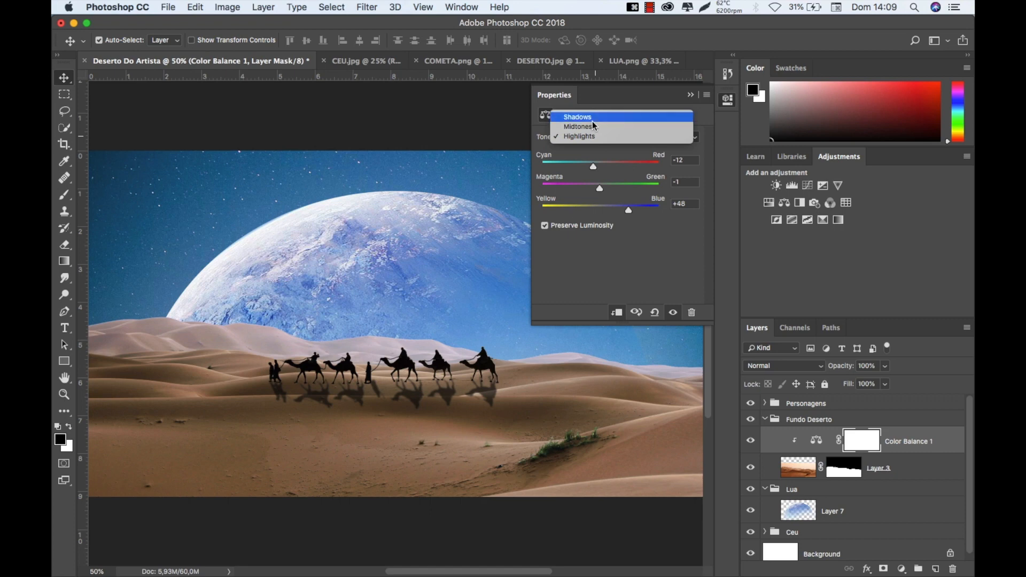
pyautogui.click(592, 120)
pyautogui.moveTo(599, 207); pyautogui.dragTo(605, 209)
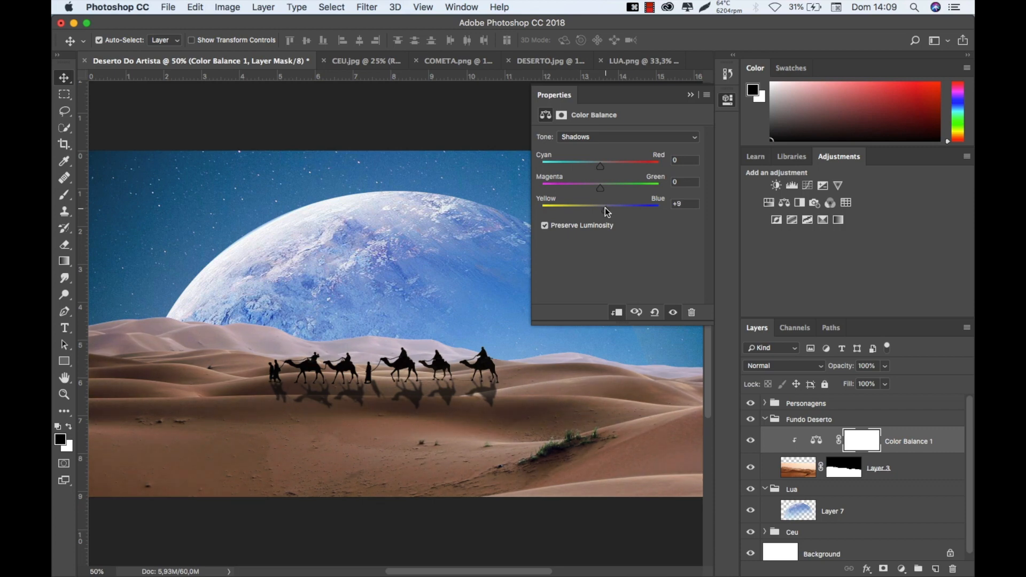
pyautogui.moveTo(600, 166); pyautogui.dragTo(587, 168)
pyautogui.moveTo(601, 187); pyautogui.dragTo(598, 188)
pyautogui.click(691, 96)
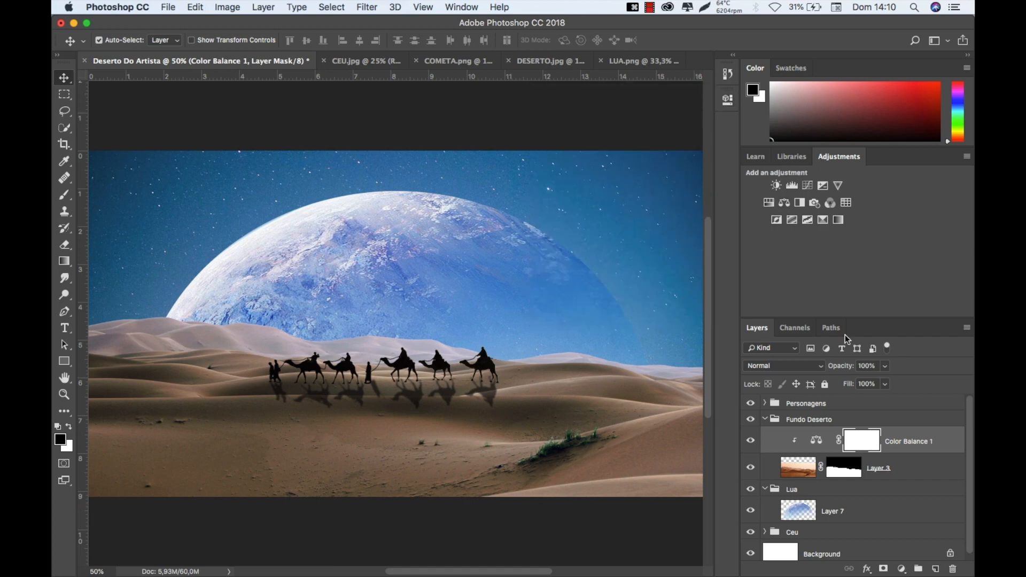
pyautogui.click(750, 440)
pyautogui.click(750, 440)
# Add a Hue/Saturation adjustment above Color Balance 1, clipped to Layer 3, keeping the Default preset.
pyautogui.click(768, 204)
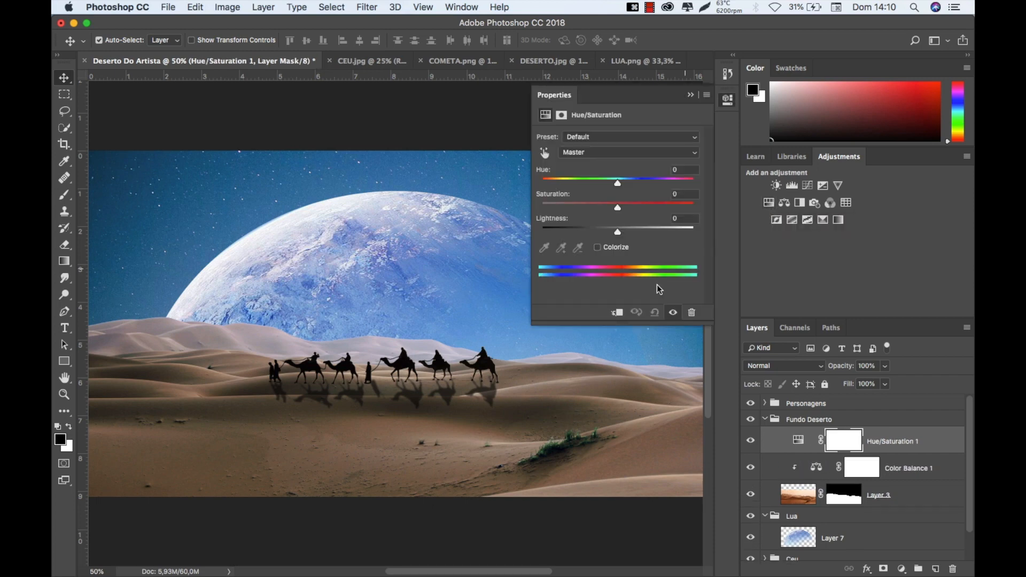
pyautogui.click(616, 312)
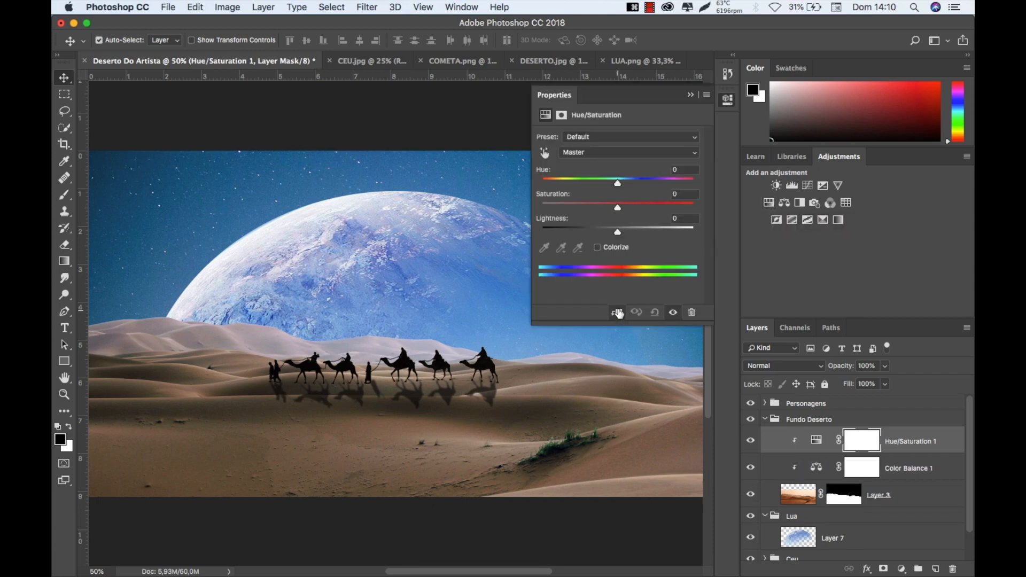
pyautogui.click(612, 137)
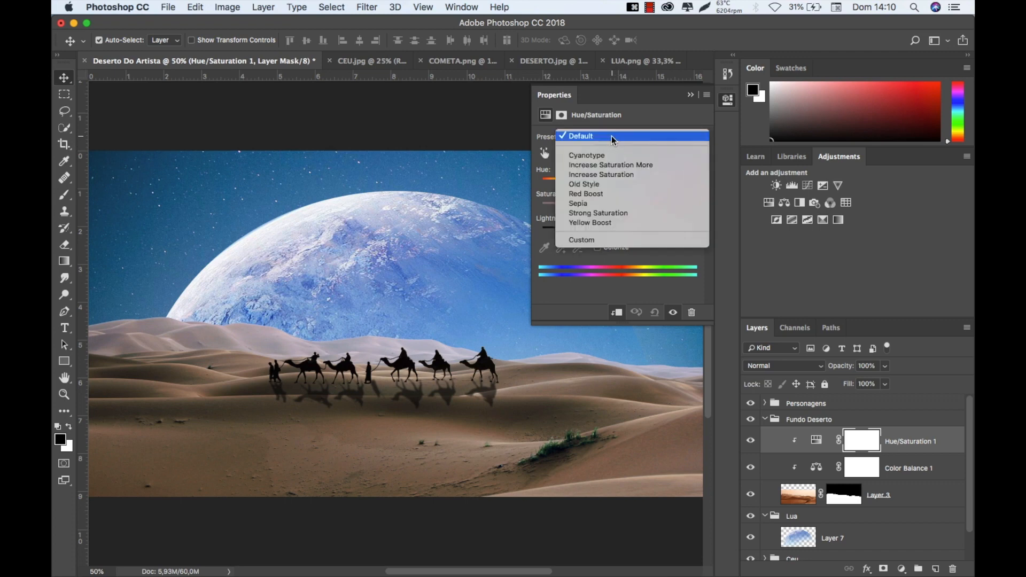
pyautogui.click(611, 137)
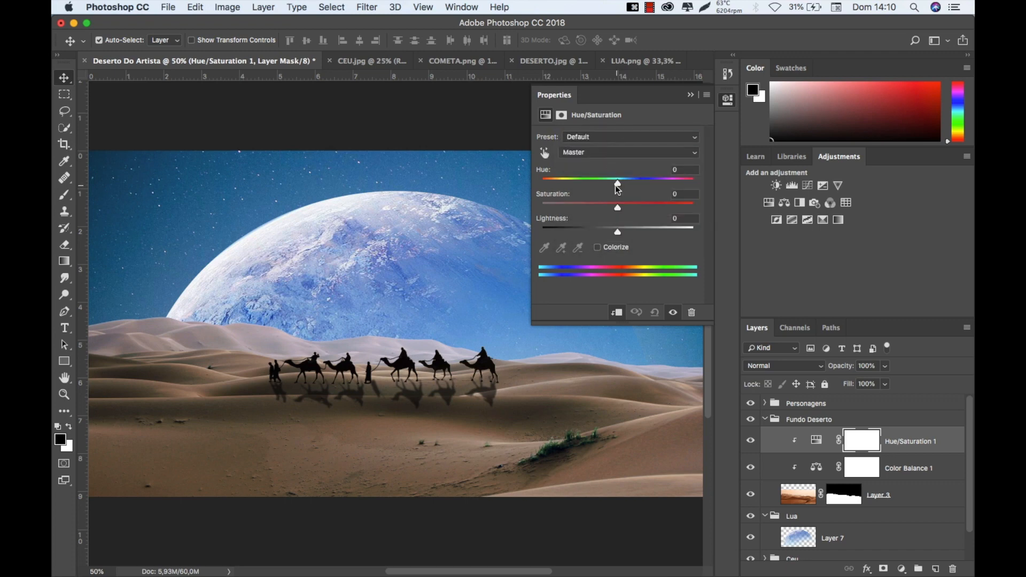
# Reduce the desert's saturation to about -11 with a slight positive hue shift, and check the whole composition.
pyautogui.moveTo(618, 207)
pyautogui.mouseDown()
pyautogui.moveTo(605, 207)
pyautogui.moveTo(635, 215)
pyautogui.moveTo(609, 208)
pyautogui.mouseUp()
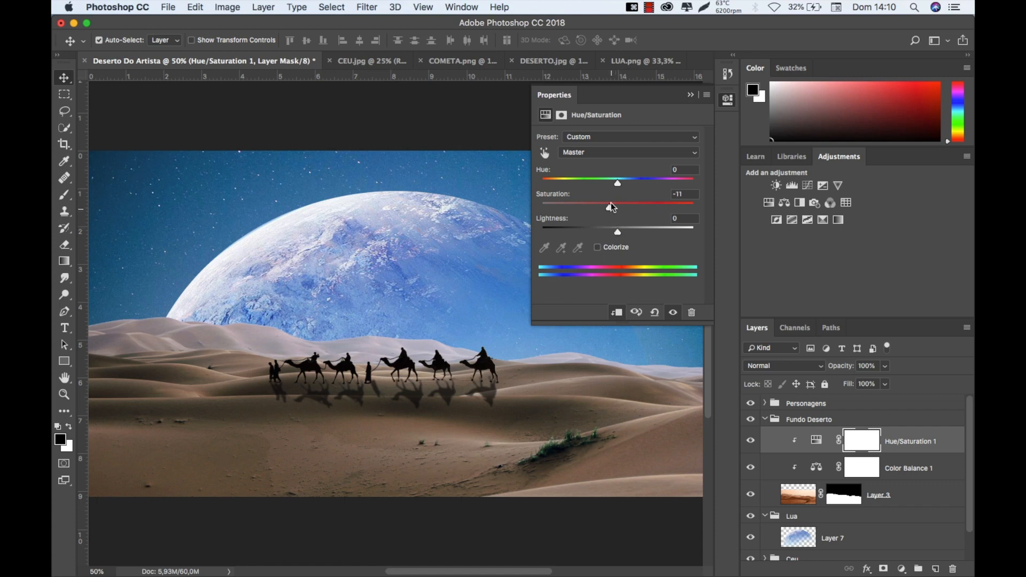
pyautogui.moveTo(617, 182); pyautogui.dragTo(620, 182)
pyautogui.click(691, 97)
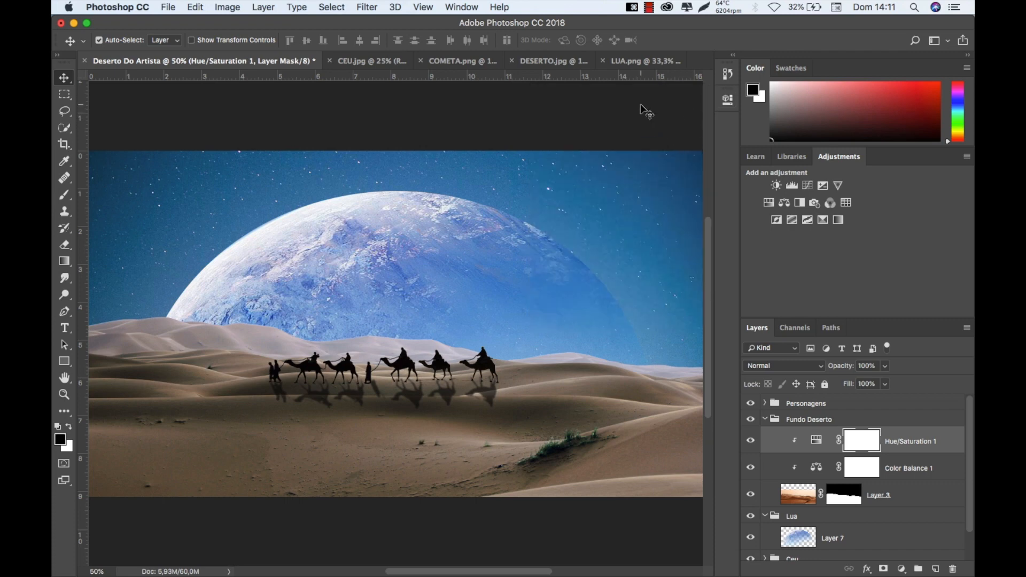
pyautogui.press('super+minus')
pyautogui.press('super+equal')
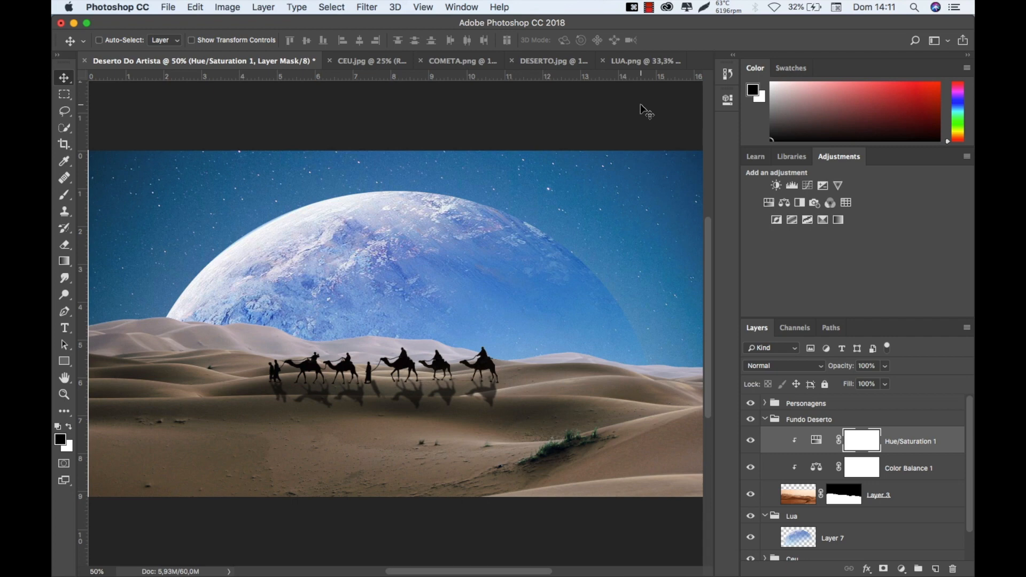
pyautogui.press('super+minus')
pyautogui.press('super+equal')
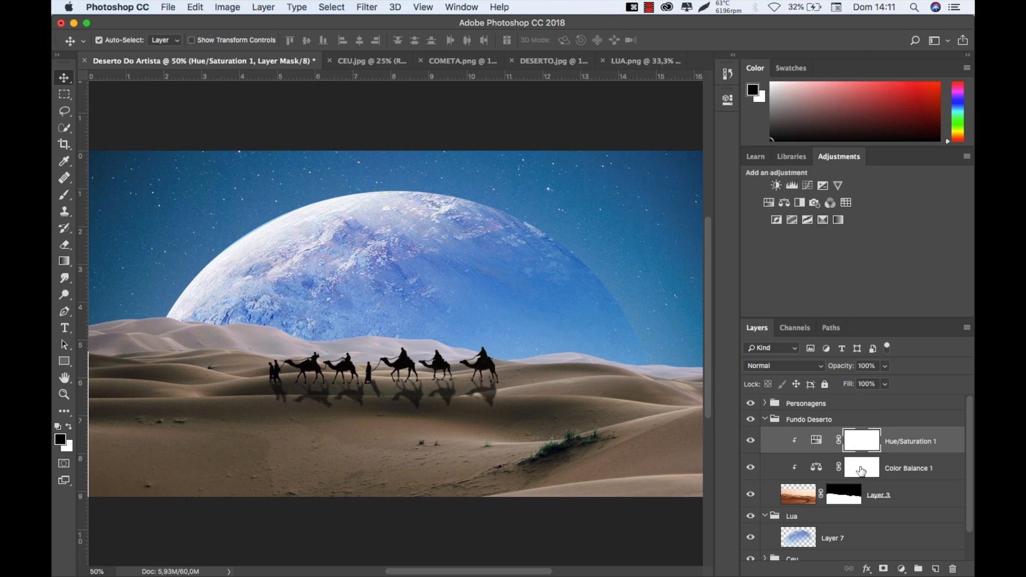
# Group Layer 3 with its Color Balance and Hue/Saturation adjustments and name the group Deserto Cor.
pyautogui.keyDown('shift'); pyautogui.click(910, 496); pyautogui.keyUp('shift')
pyautogui.moveTo(911, 496); pyautogui.dragTo(876, 463)
pyautogui.press('super+g')
pyautogui.doubleClick(824, 441)
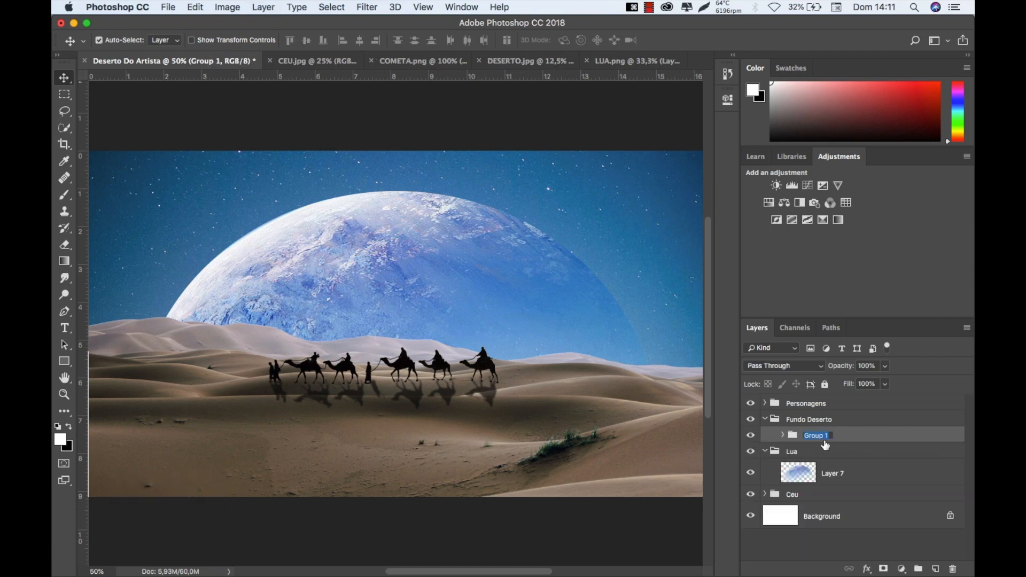
pyautogui.write('Ders')
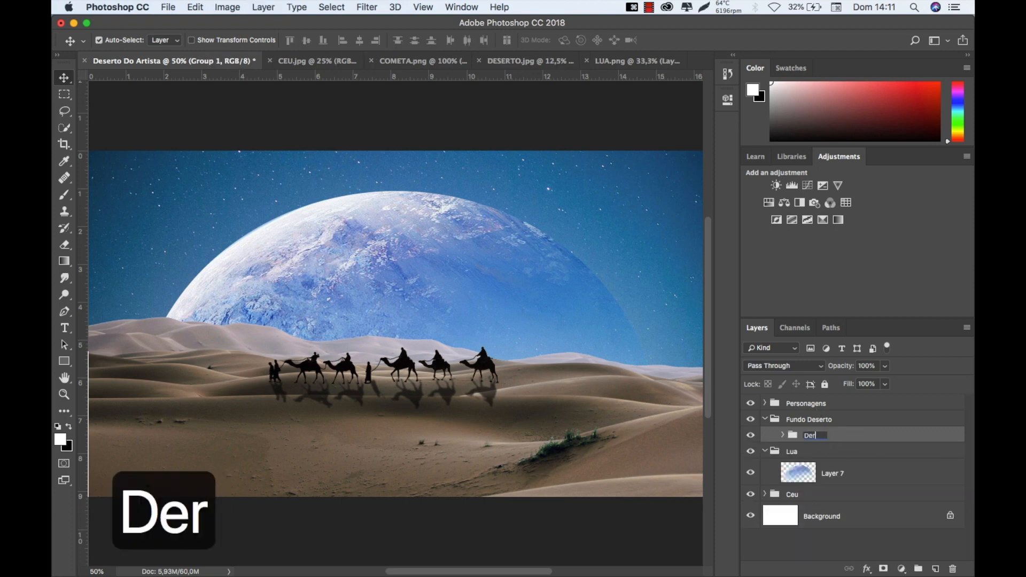
pyautogui.press('BackSpace')
pyautogui.press('BackSpace')
pyautogui.write('sertp')
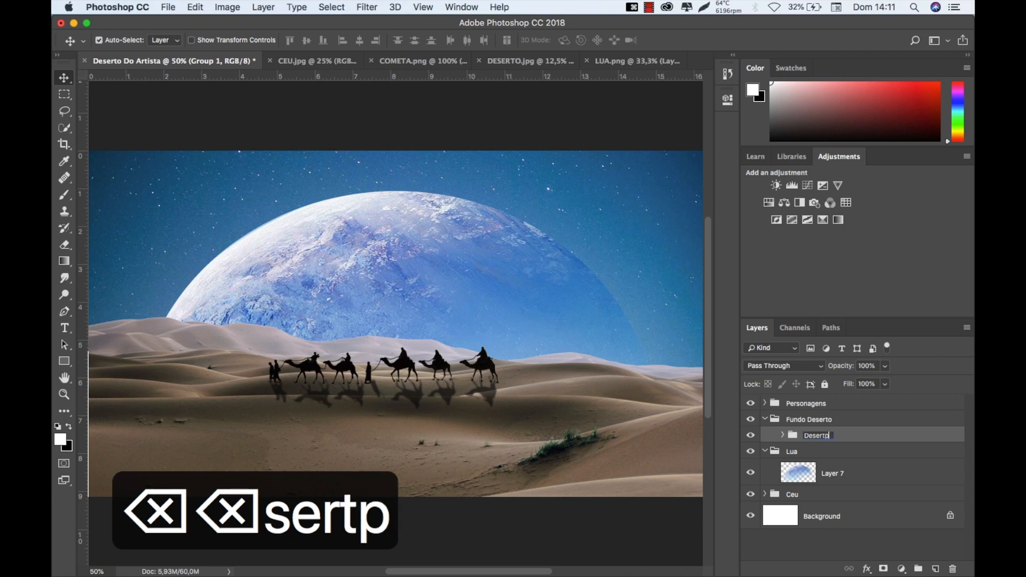
pyautogui.press('BackSpace')
pyautogui.write('o Cor')
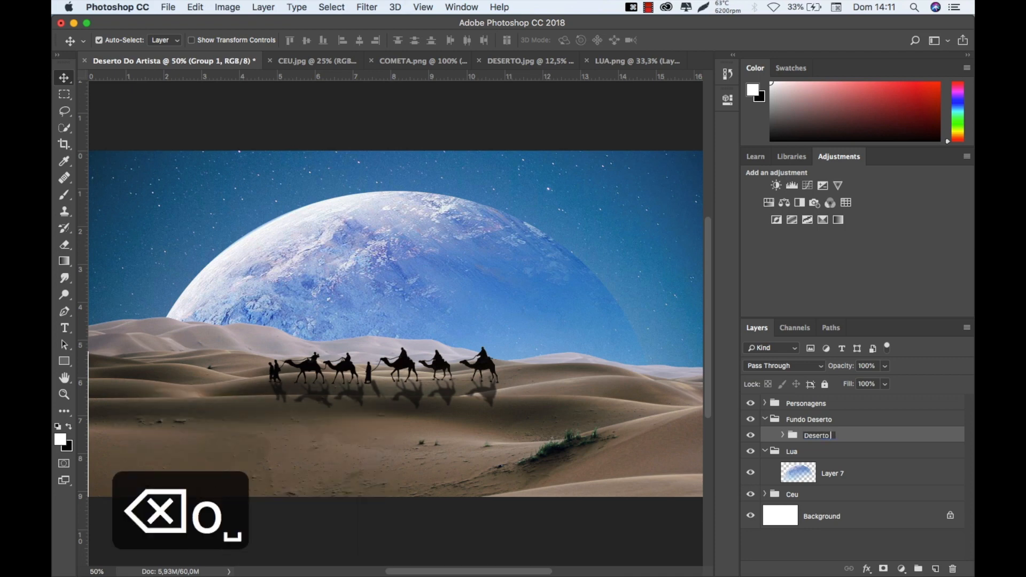
pyautogui.press('Return')
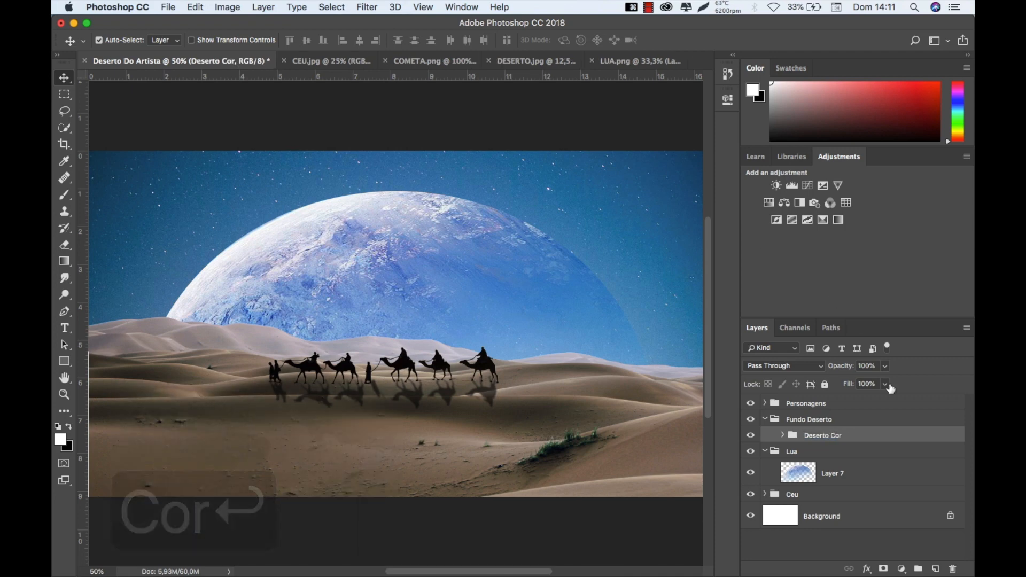
pyautogui.click(935, 569)
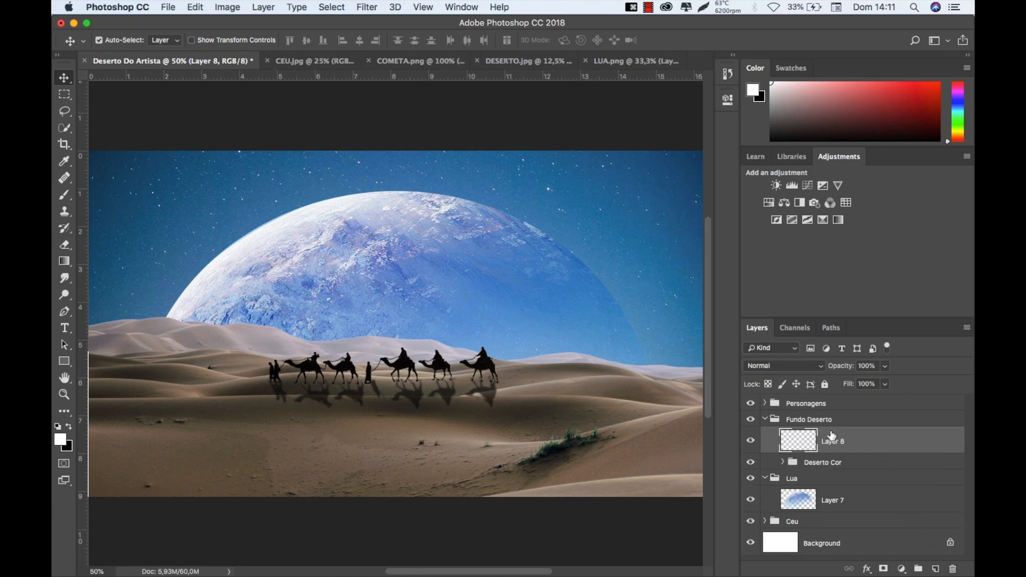
pyautogui.press('super+g')
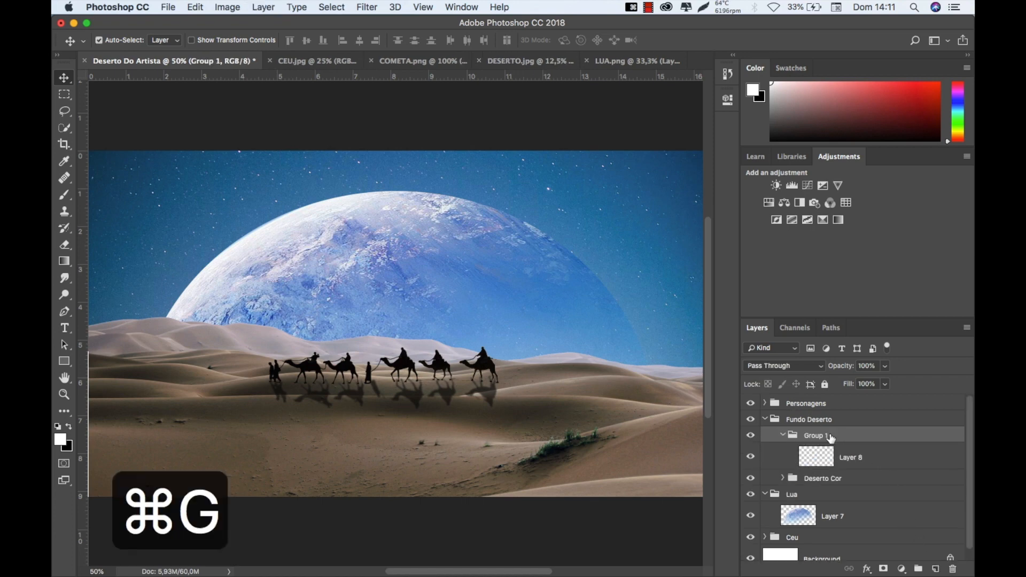
pyautogui.doubleClick(818, 436)
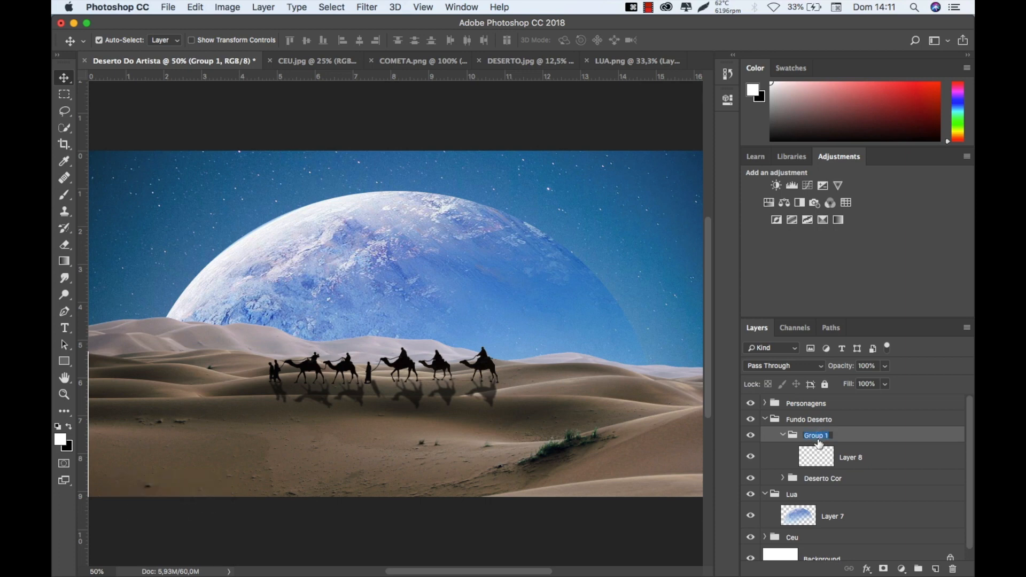
pyautogui.press('Escape')
pyautogui.press('BackSpace')
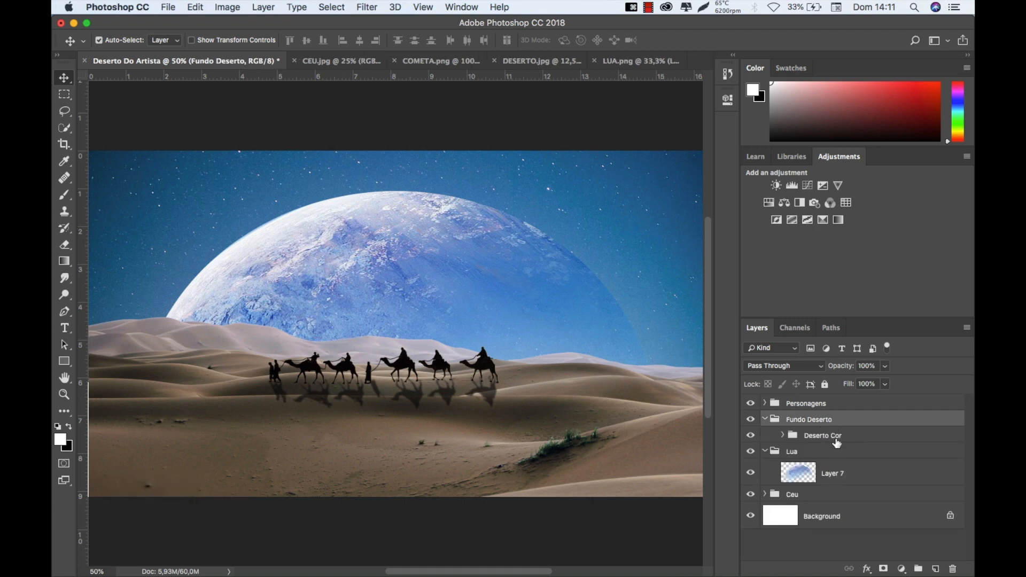
# Add a Curves adjustment above Deserto Cor, lower the midpoint of its RGB curve slightly, and clip it to the group.
pyautogui.click(837, 440)
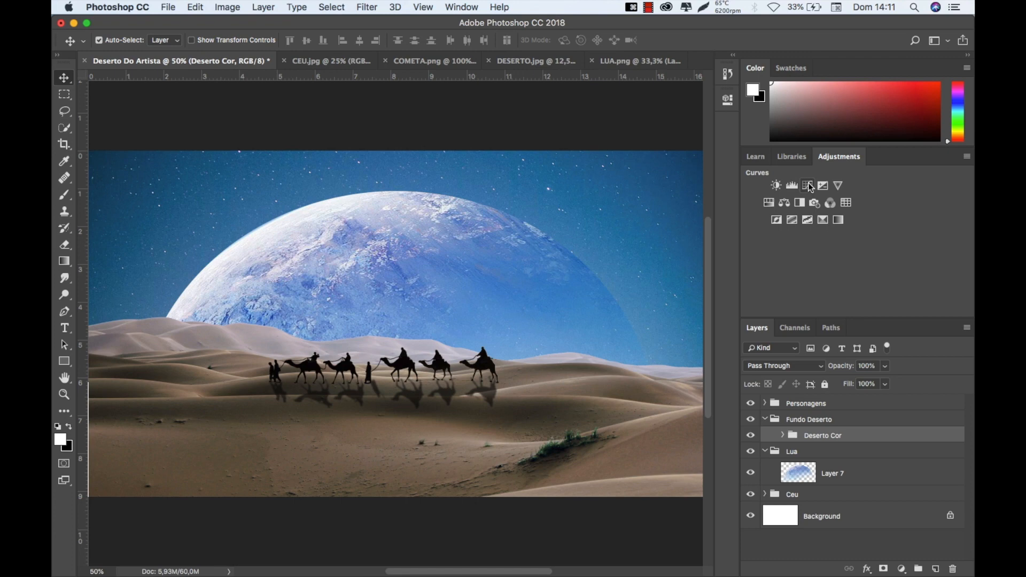
pyautogui.click(808, 184)
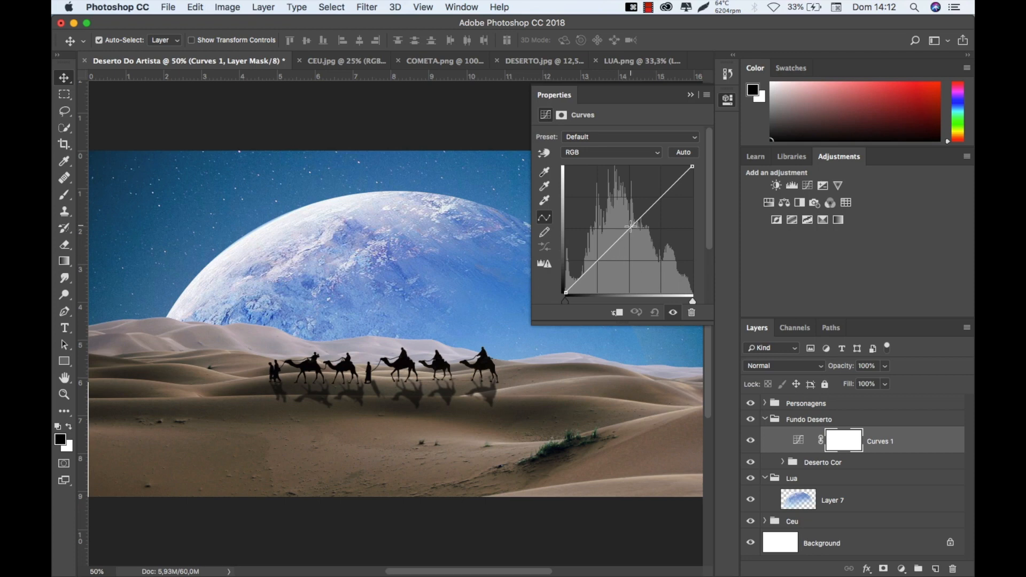
pyautogui.moveTo(632, 226)
pyautogui.mouseDown()
pyautogui.moveTo(604, 202)
pyautogui.moveTo(650, 247)
pyautogui.moveTo(635, 238)
pyautogui.mouseUp()
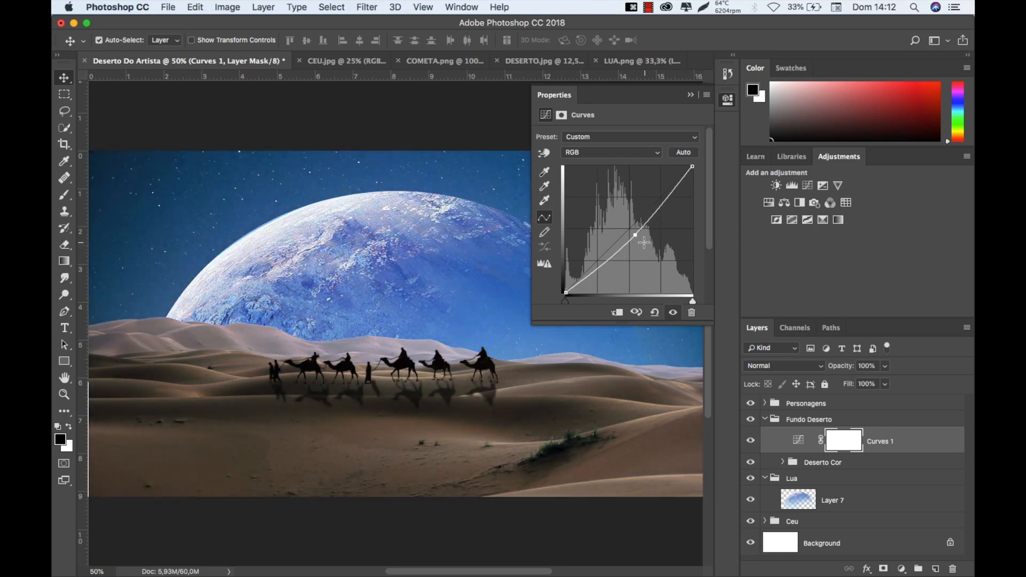
pyautogui.click(617, 313)
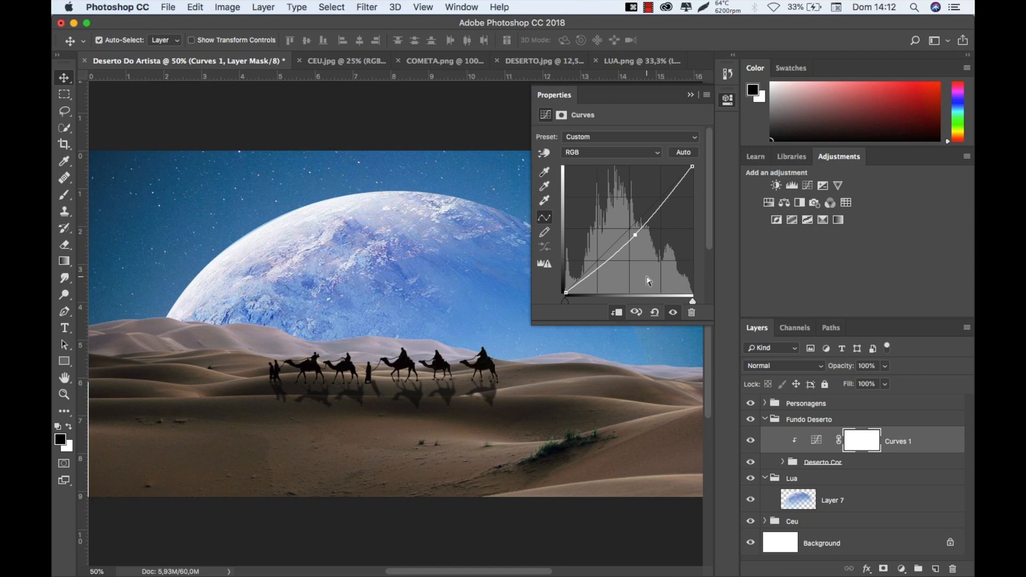
# Rename the darkening Curves adjustment layer to Sombra.
pyautogui.doubleClick(892, 442)
pyautogui.press('super+a')
pyautogui.write('Sombra')
pyautogui.press('Return')
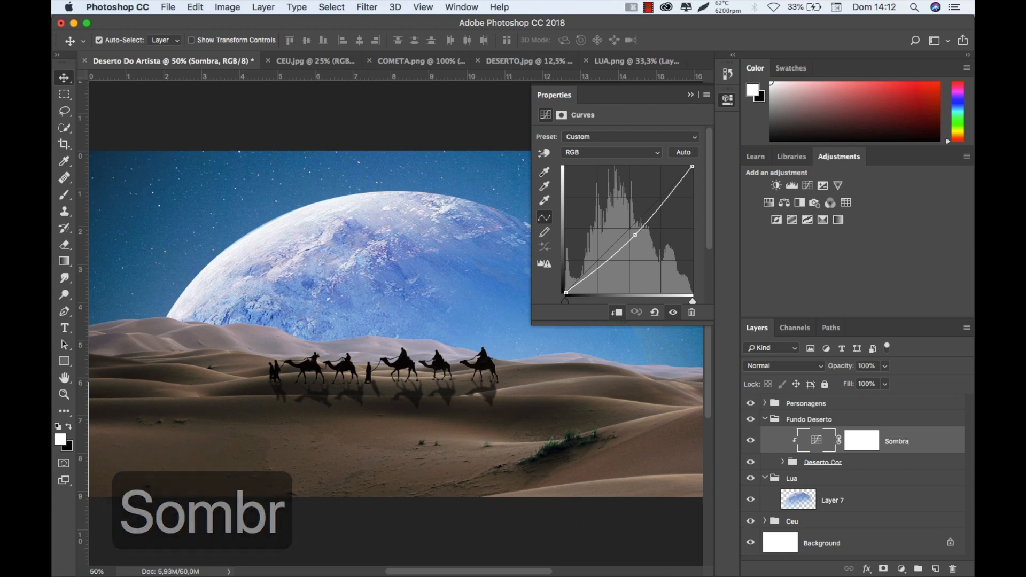
# Add a Curves adjustment above Sombra, raise the midpoint of its RGB curve slightly, and clip it to the layers below.
pyautogui.click(810, 185)
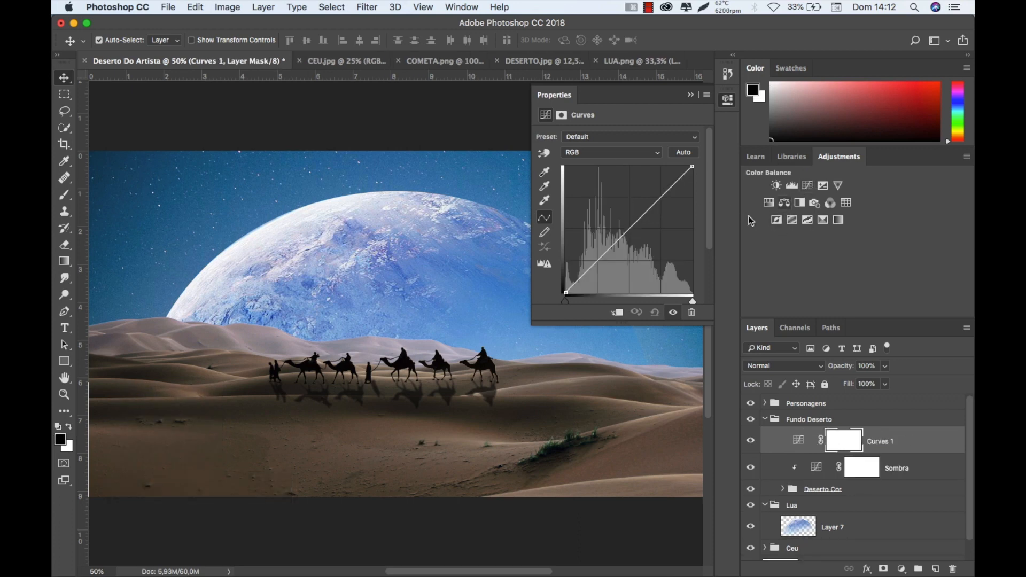
pyautogui.moveTo(626, 231); pyautogui.dragTo(621, 225)
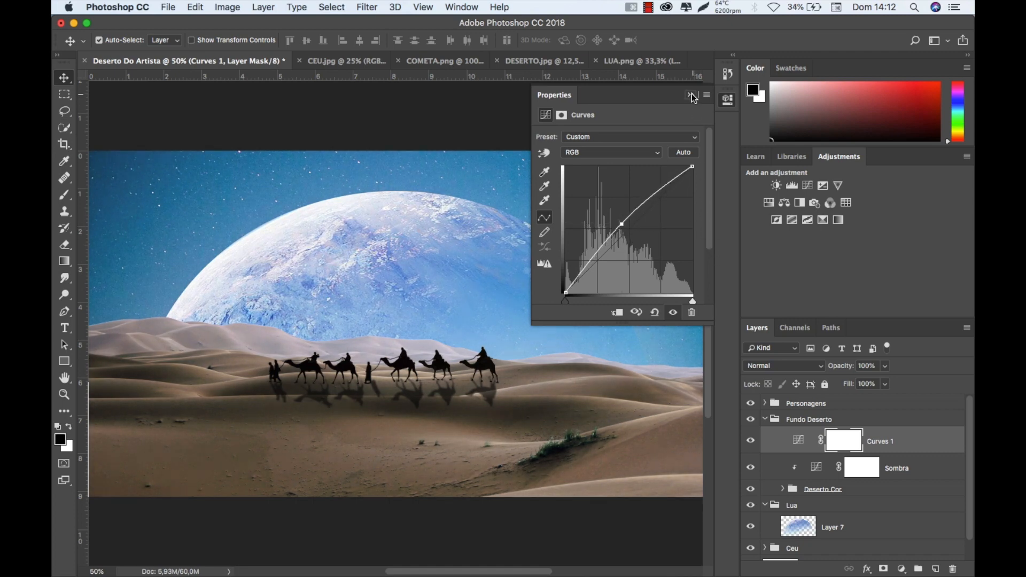
pyautogui.click(616, 313)
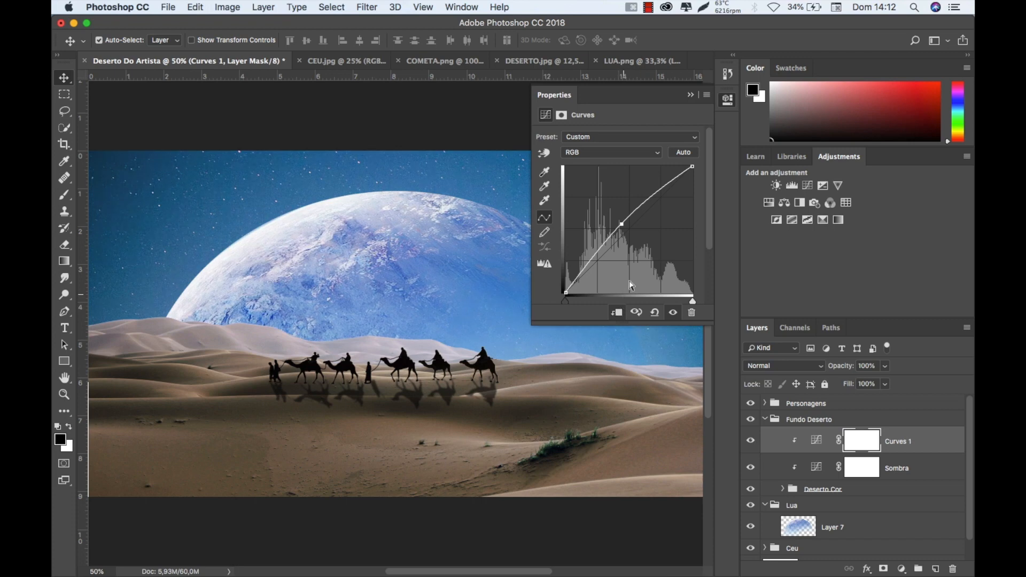
pyautogui.click(691, 96)
# Move the Personagens group inside Fundo Deserto and rename the brightening Curves layer to Luz.
pyautogui.moveTo(806, 403); pyautogui.dragTo(809, 421)
pyautogui.doubleClick(897, 441)
pyautogui.write('Luz')
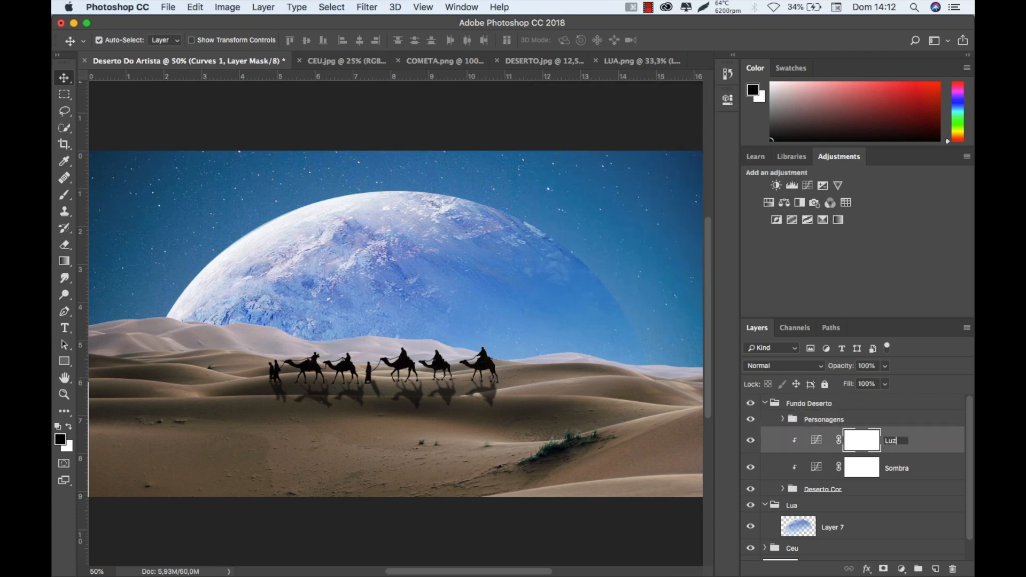
pyautogui.press('Return')
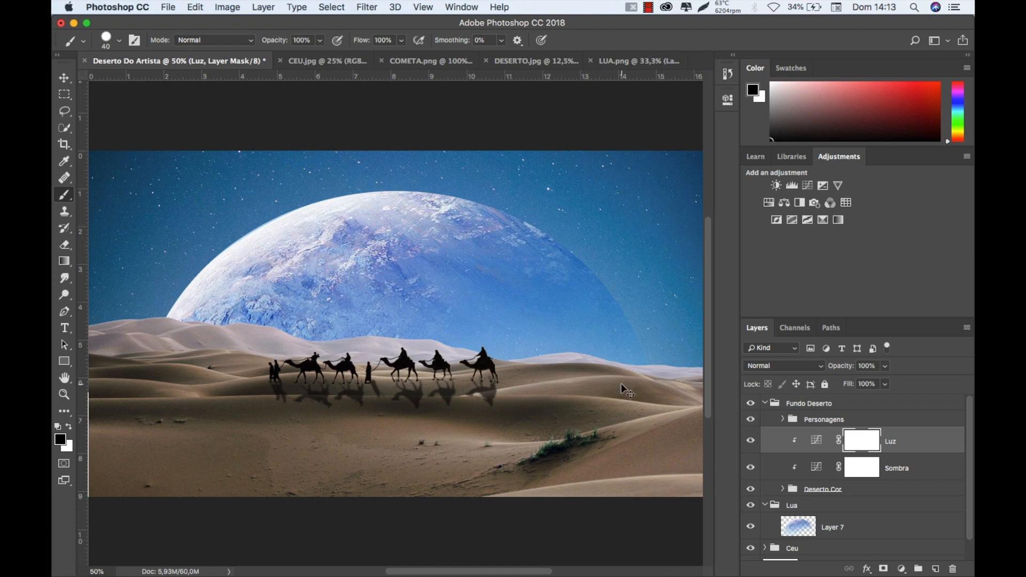
# Invert the Luz and Sombra layer masks to black, and make white the foreground colour for painting on the Sombra mask.
pyautogui.press('super+i')
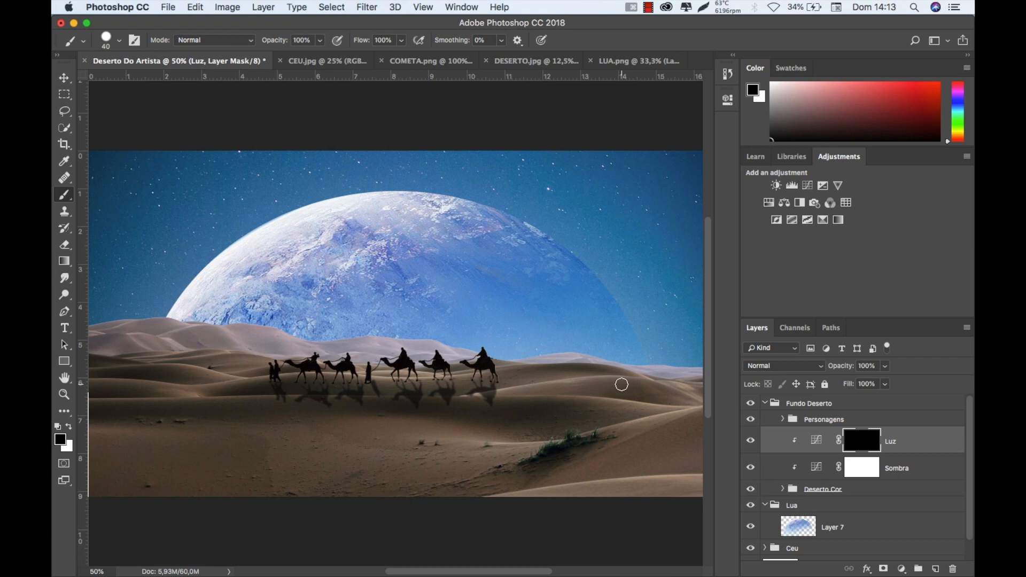
pyautogui.press('super+i')
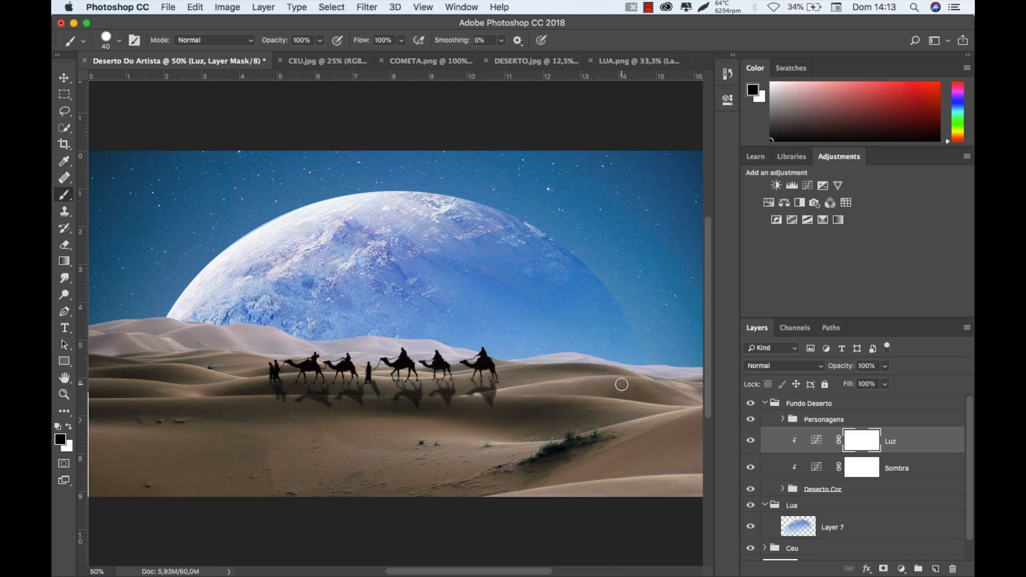
pyautogui.press('super+i')
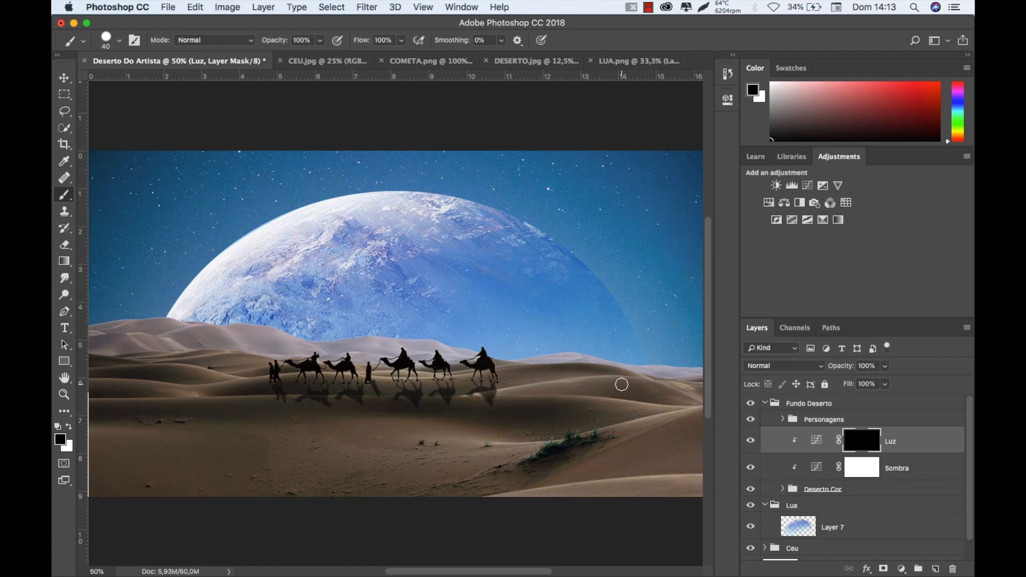
pyautogui.click(867, 466)
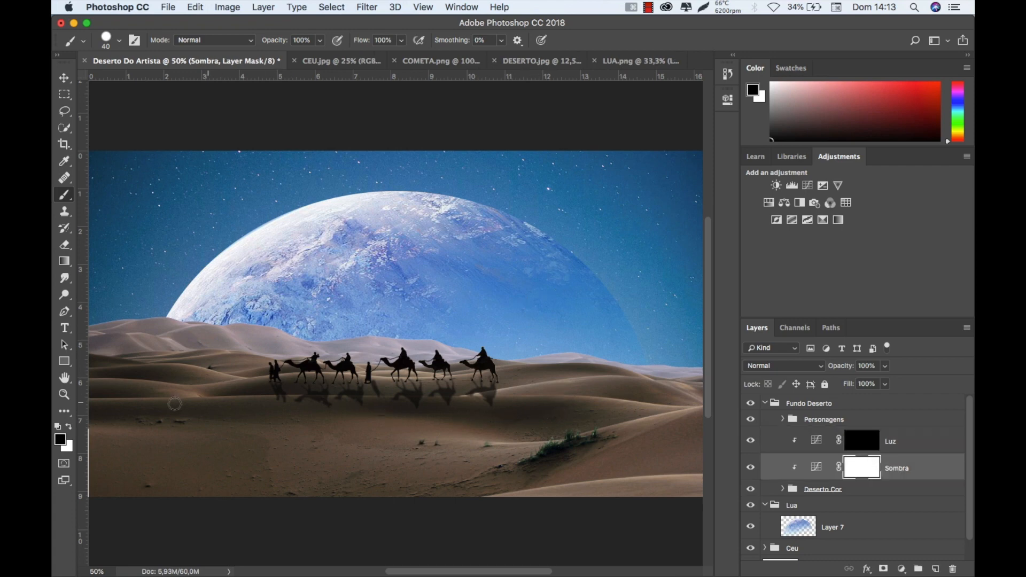
pyautogui.press('super+i')
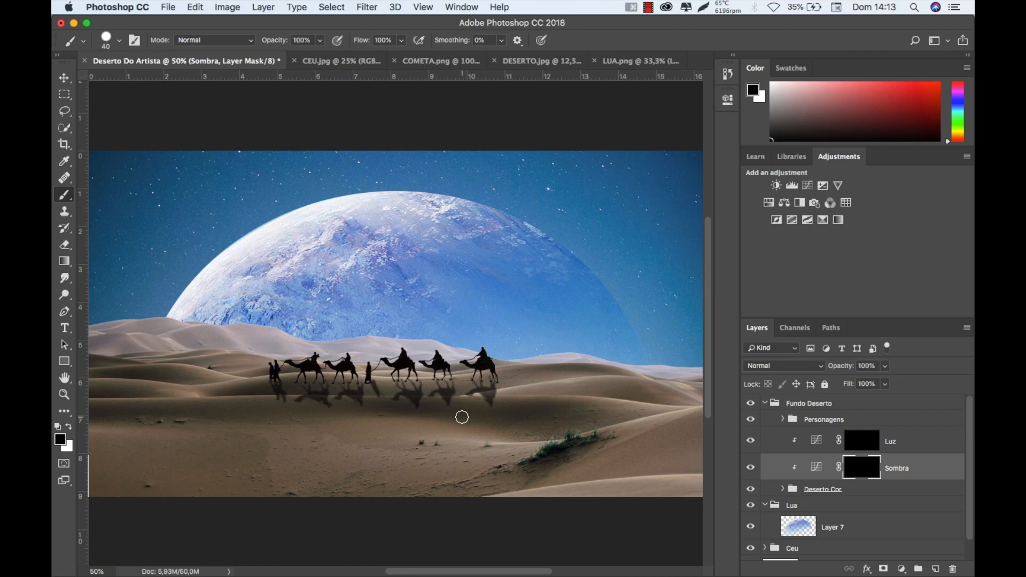
pyautogui.press('x')
pyautogui.moveTo(112, 412)
pyautogui.mouseDown()
pyautogui.moveTo(205, 415)
pyautogui.moveTo(163, 407)
pyautogui.moveTo(236, 421)
pyautogui.mouseUp()
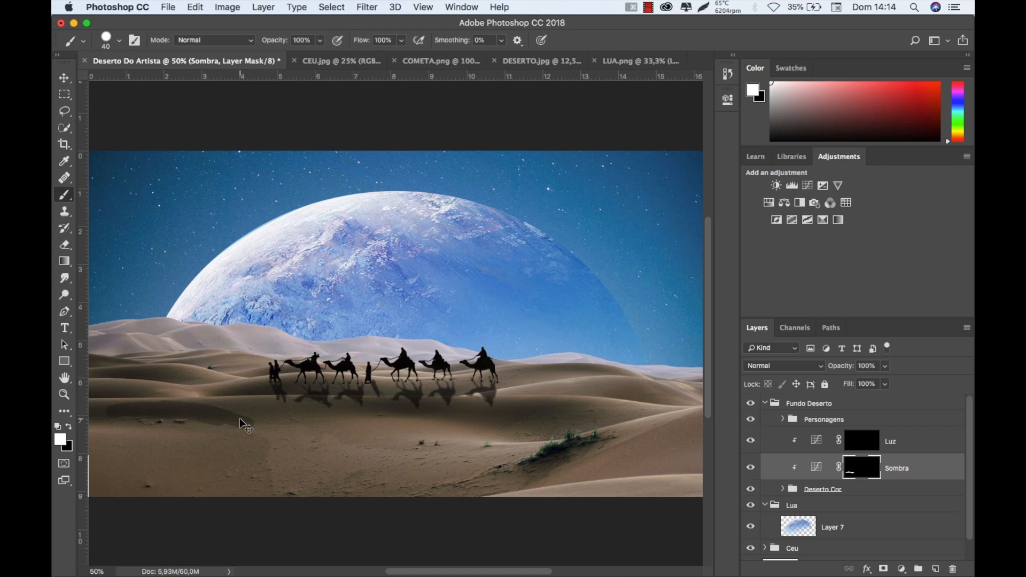
pyautogui.press('super+z')
pyautogui.press('alt+super+z')
pyautogui.press('alt+super+z')
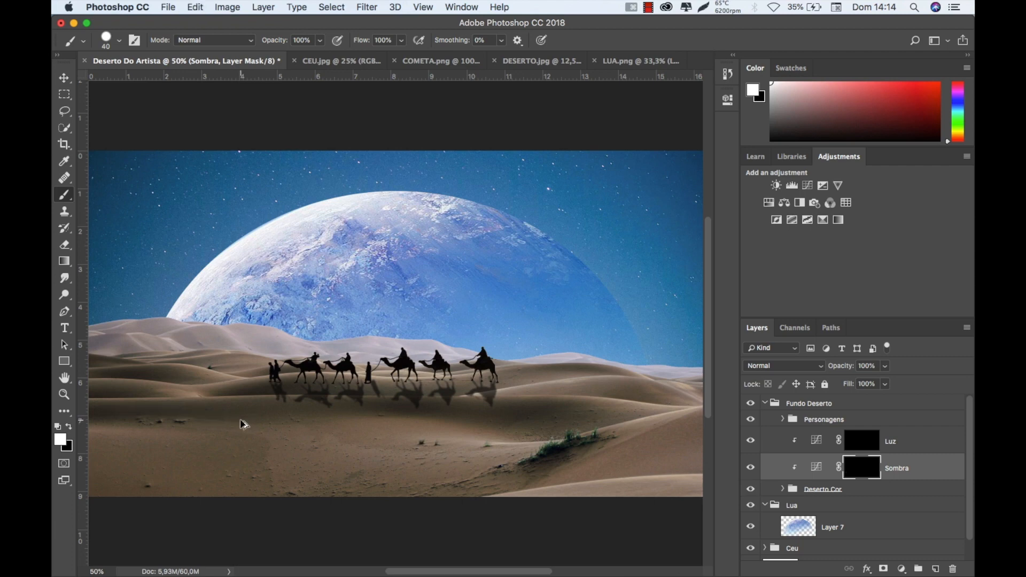
pyautogui.click(631, 7)
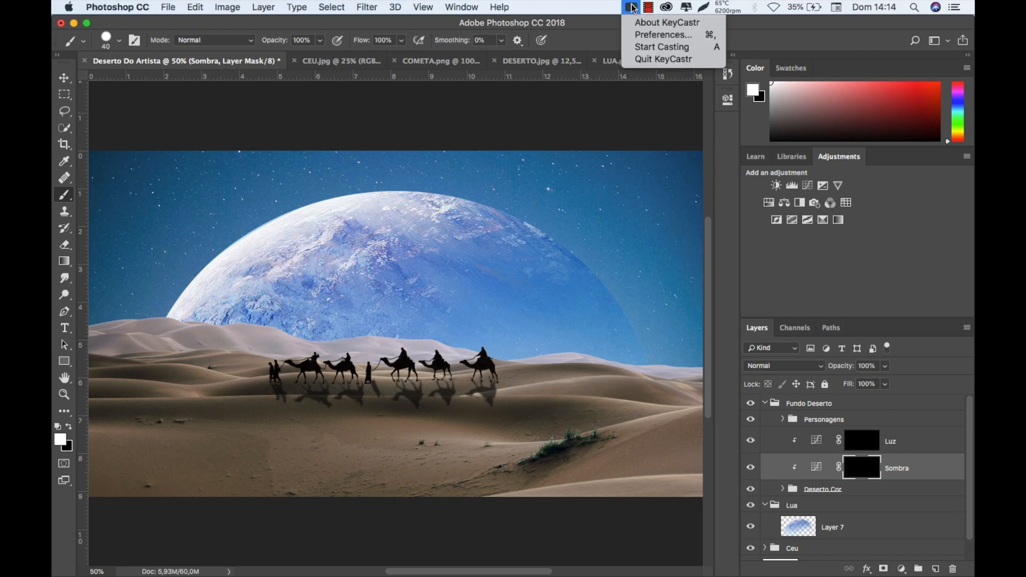
pyautogui.click(645, 48)
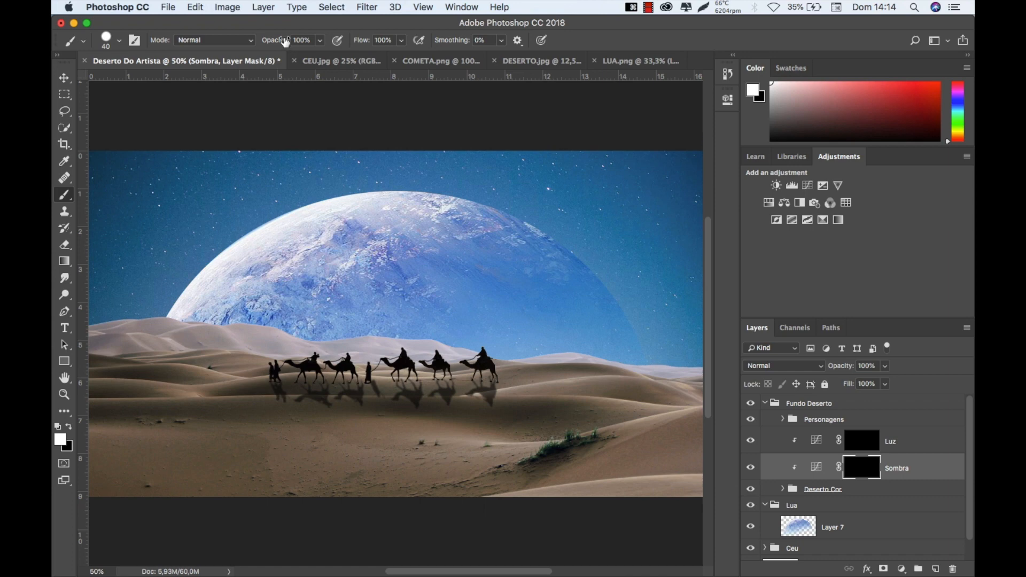
# Paint white on the Sombra mask with a size 25 brush at 11% opacity, darkening the dune face beneath the caravan.
pyautogui.moveTo(280, 41); pyautogui.dragTo(226, 48)
pyautogui.press('super+equal')
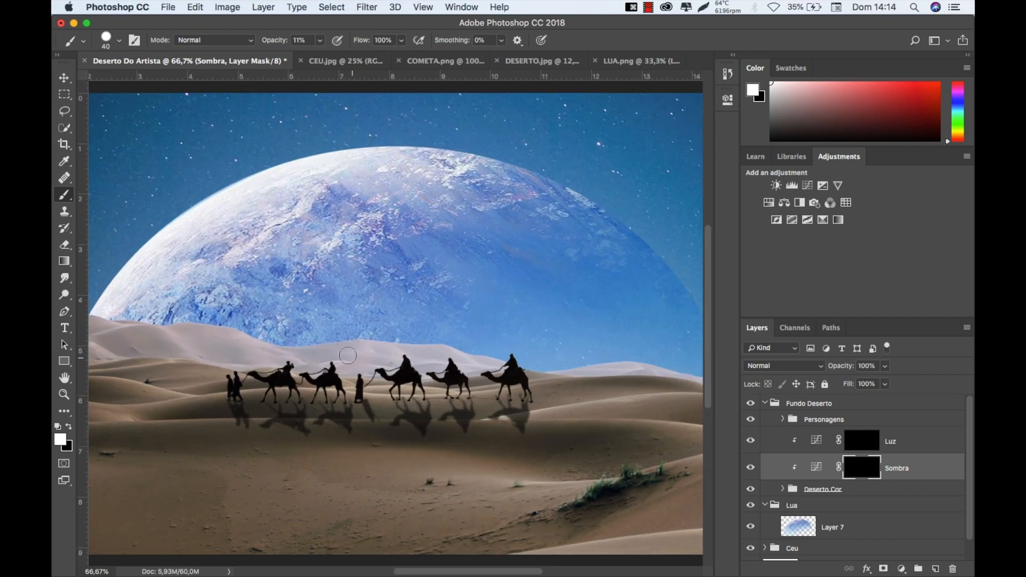
pyautogui.moveTo(314, 380); pyautogui.dragTo(392, 314)
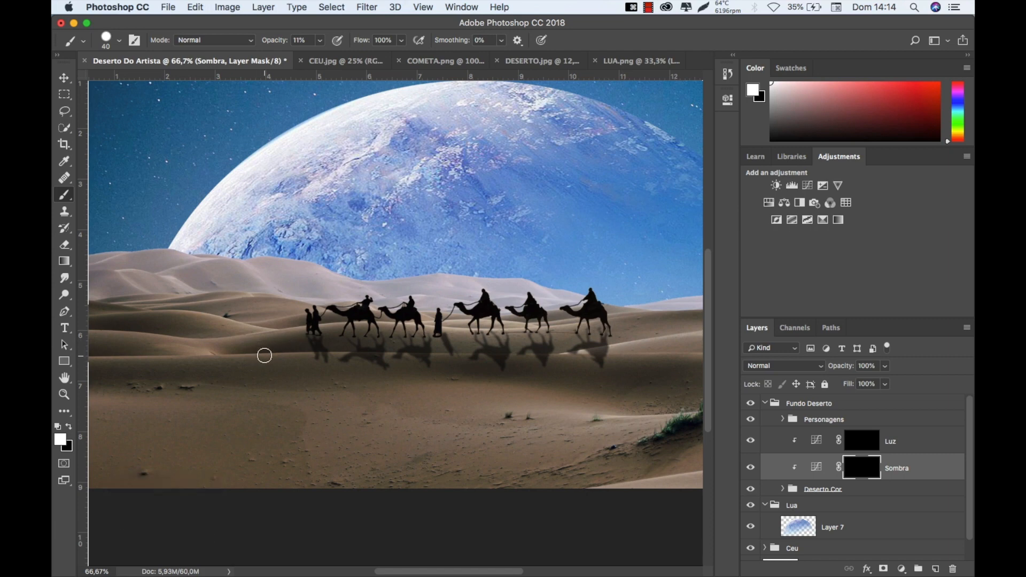
pyautogui.press('[')
pyautogui.press('[')
pyautogui.press('[')
pyautogui.moveTo(246, 350)
pyautogui.mouseDown()
pyautogui.moveTo(362, 350)
pyautogui.moveTo(301, 349)
pyautogui.moveTo(364, 348)
pyautogui.moveTo(313, 348)
pyautogui.moveTo(393, 335)
pyautogui.moveTo(342, 343)
pyautogui.moveTo(463, 343)
pyautogui.moveTo(434, 348)
pyautogui.mouseUp()
pyautogui.moveTo(497, 355)
pyautogui.mouseDown()
pyautogui.moveTo(549, 348)
pyautogui.moveTo(517, 348)
pyautogui.mouseUp()
pyautogui.moveTo(594, 347); pyautogui.dragTo(547, 345)
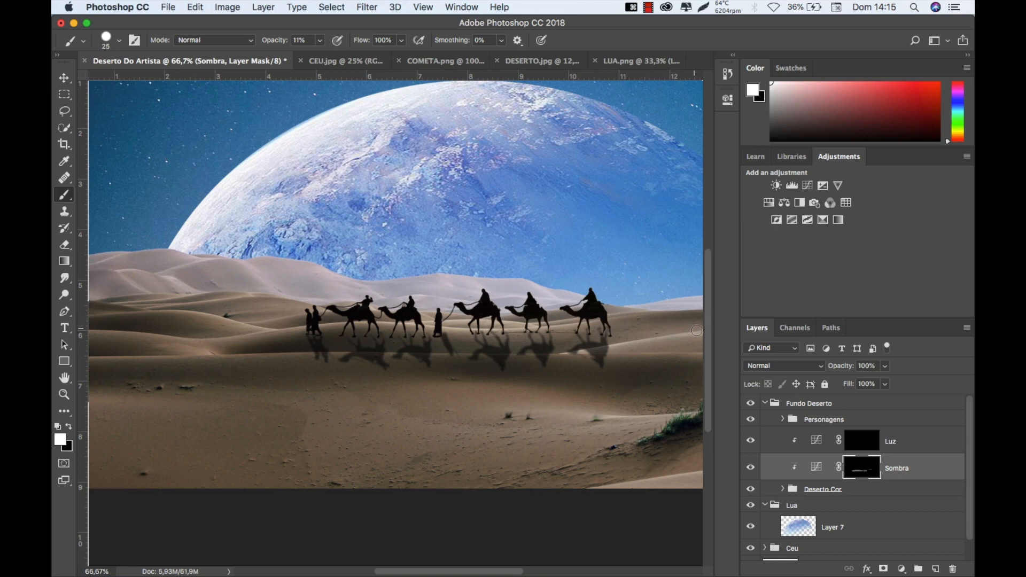
# Compare the desert with and without the Sombra adjustment to judge the painted shadows.
pyautogui.press('space')
pyautogui.moveTo(630, 339); pyautogui.dragTo(470, 364)
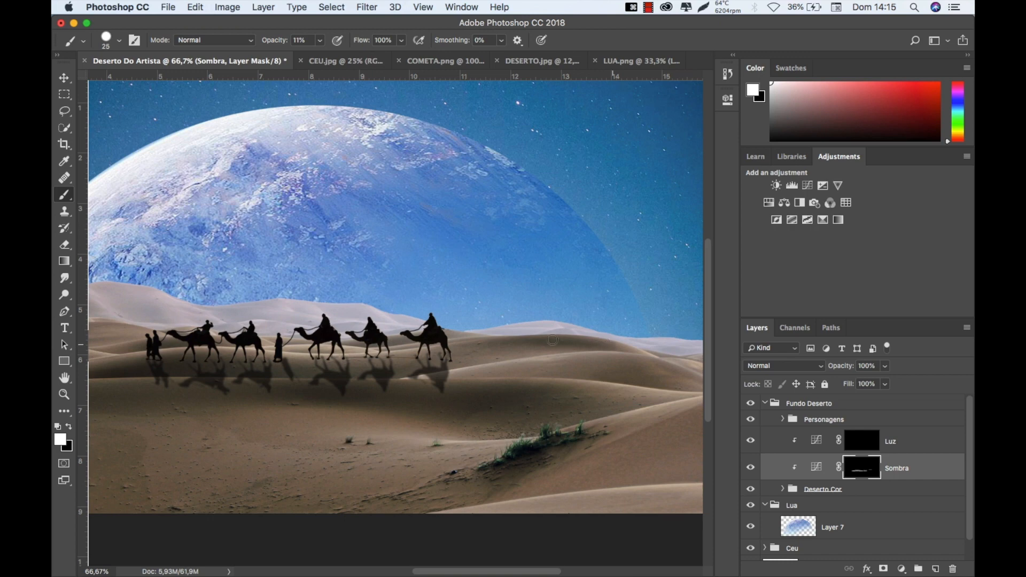
pyautogui.click(750, 469)
pyautogui.click(750, 469)
pyautogui.click(750, 468)
pyautogui.click(750, 469)
pyautogui.click(750, 468)
pyautogui.click(750, 468)
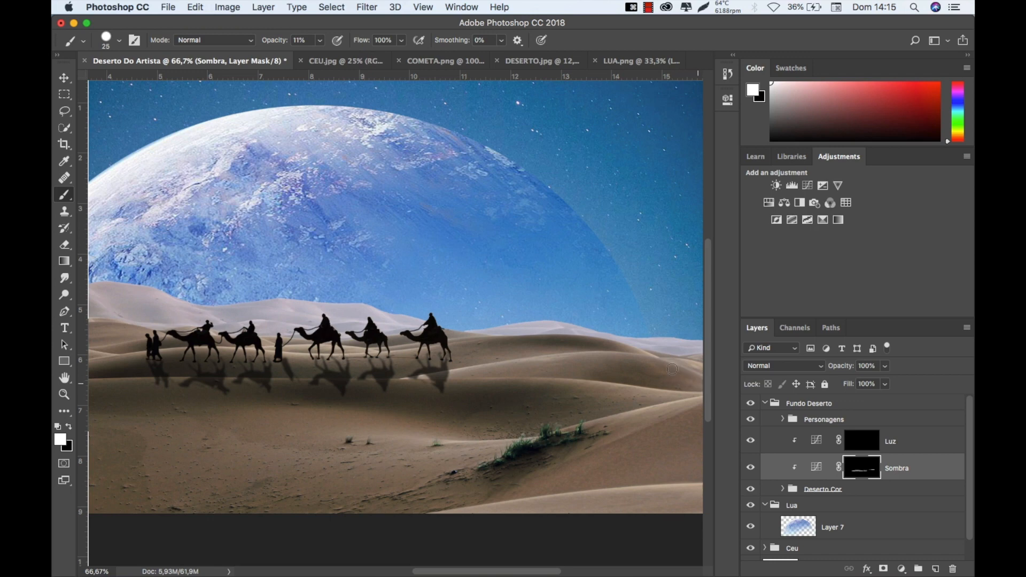
# Build up soft shadows on the Sombra mask across the right-hand dunes and the slope in front of the caravan.
pyautogui.moveTo(660, 367); pyautogui.dragTo(492, 343)
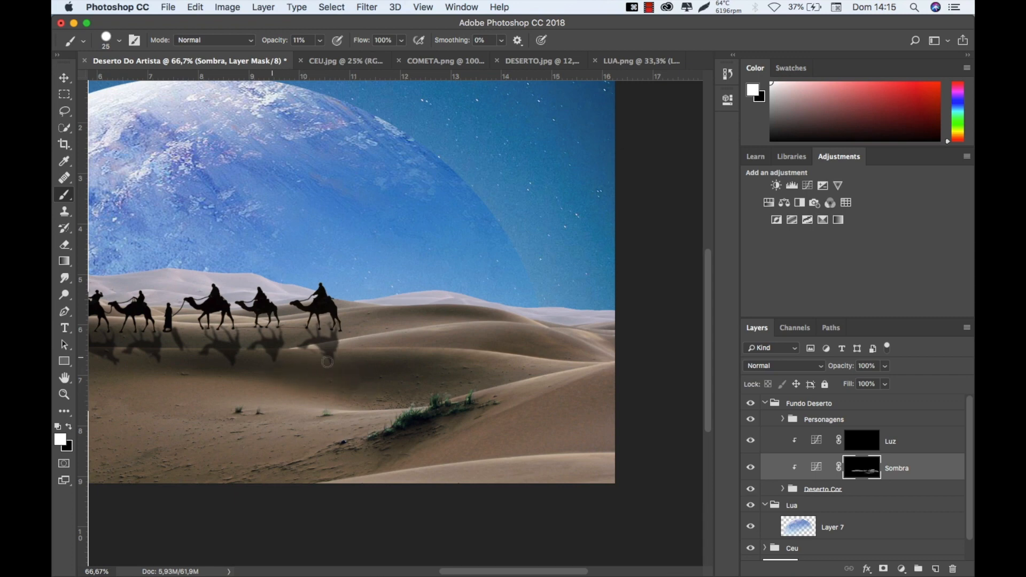
pyautogui.press('space')
pyautogui.moveTo(300, 381); pyautogui.dragTo(391, 379)
pyautogui.moveTo(299, 365); pyautogui.dragTo(375, 361)
pyautogui.hotkey('ctrl', 'r')
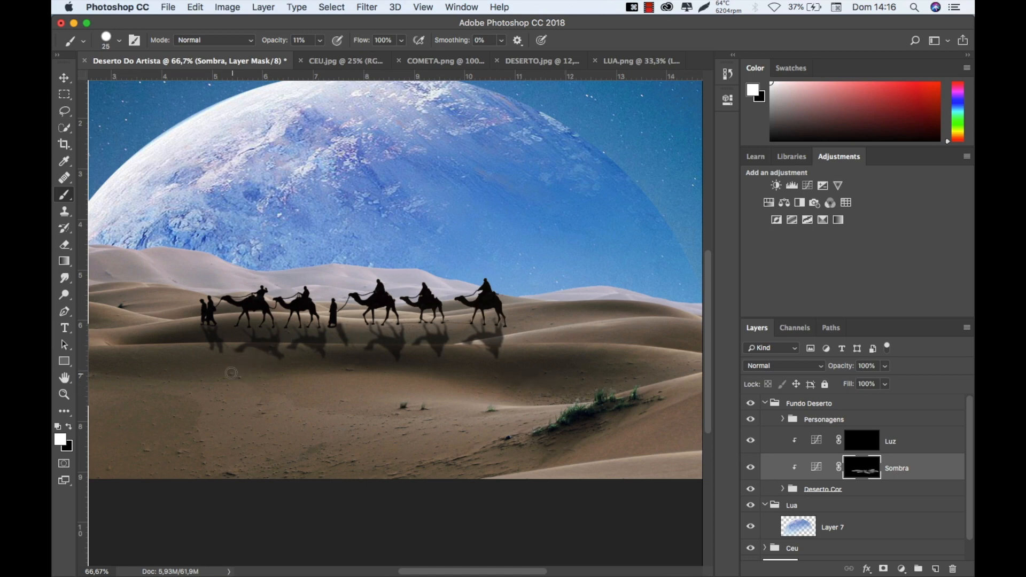
pyautogui.moveTo(319, 367)
pyautogui.mouseDown()
pyautogui.moveTo(229, 363)
pyautogui.moveTo(294, 354)
pyautogui.moveTo(210, 369)
pyautogui.moveTo(400, 345)
pyautogui.mouseUp()
# Extend the Sombra mask shadows over the left and distant dunes and along the slopes at the desert's right side.
pyautogui.press('space')
pyautogui.moveTo(140, 348)
pyautogui.mouseDown()
pyautogui.moveTo(326, 343)
pyautogui.moveTo(248, 344)
pyautogui.moveTo(217, 324)
pyautogui.moveTo(189, 332)
pyautogui.moveTo(369, 339)
pyautogui.moveTo(296, 337)
pyautogui.moveTo(364, 336)
pyautogui.moveTo(355, 330)
pyautogui.moveTo(326, 344)
pyautogui.moveTo(416, 341)
pyautogui.moveTo(310, 338)
pyautogui.moveTo(377, 331)
pyautogui.moveTo(290, 336)
pyautogui.moveTo(376, 321)
pyautogui.moveTo(305, 329)
pyautogui.moveTo(423, 335)
pyautogui.moveTo(351, 341)
pyautogui.moveTo(428, 335)
pyautogui.moveTo(388, 324)
pyautogui.mouseUp()
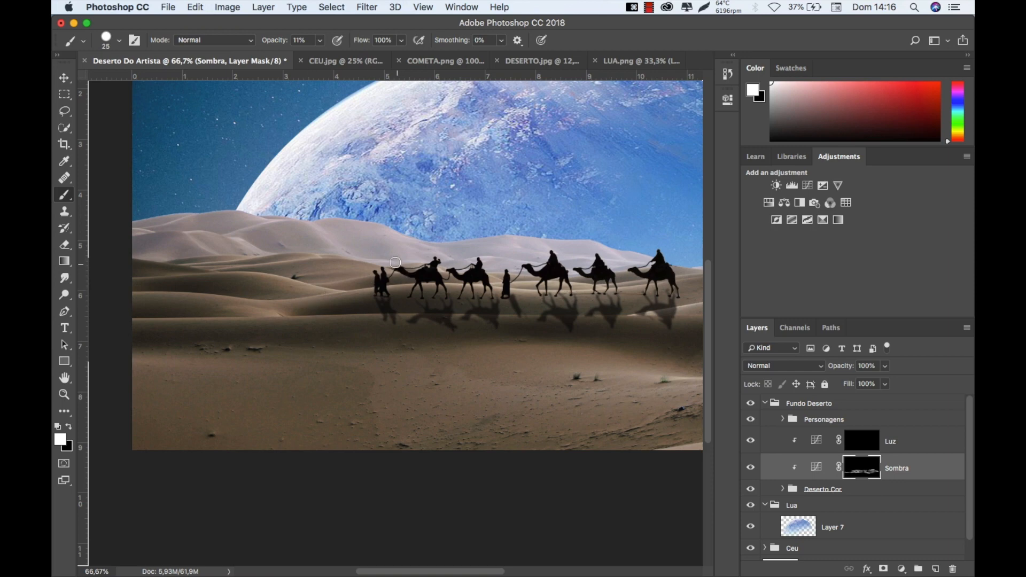
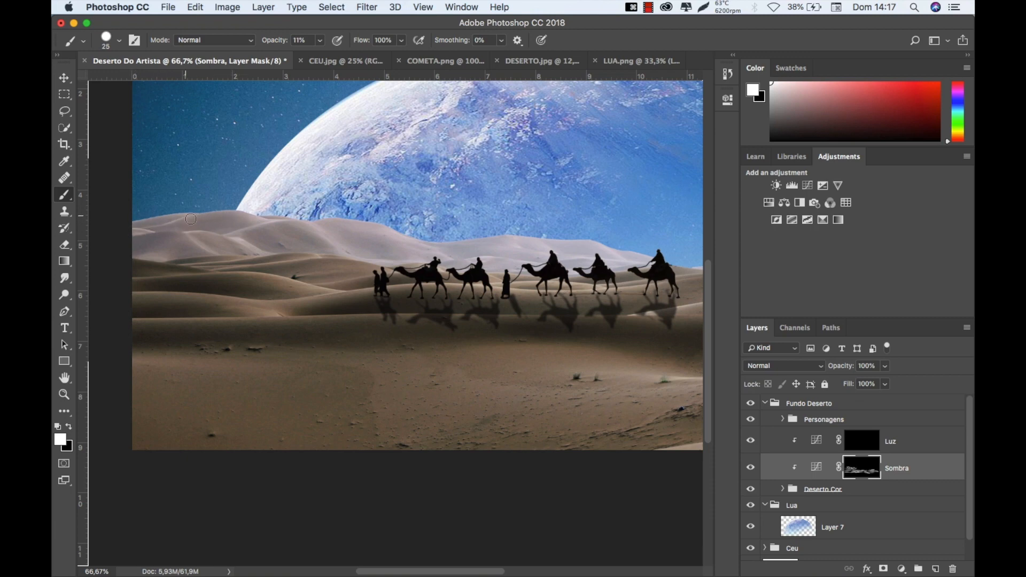
pyautogui.moveTo(459, 248); pyautogui.dragTo(307, 243)
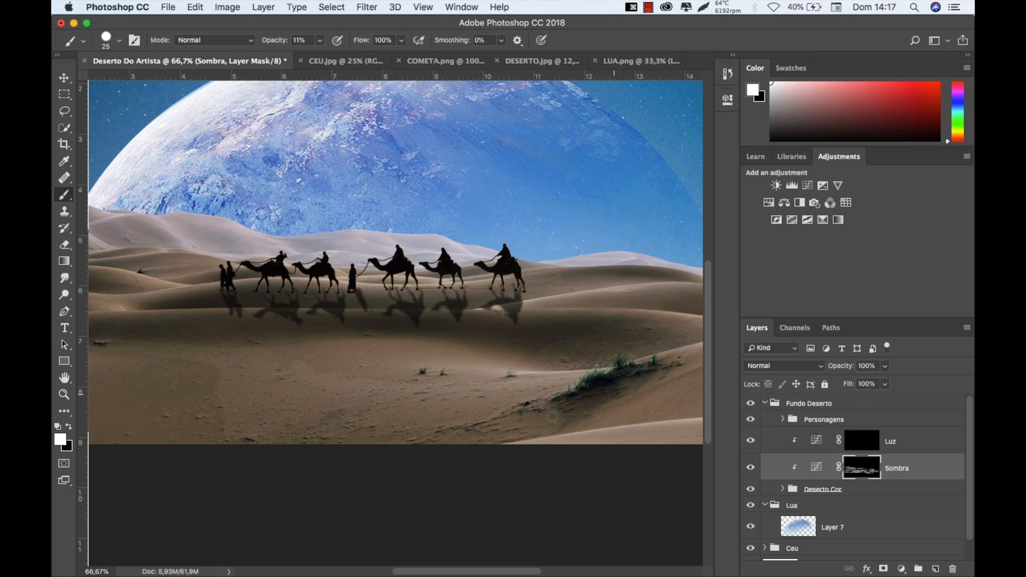
pyautogui.hscroll(5, 568, 394)
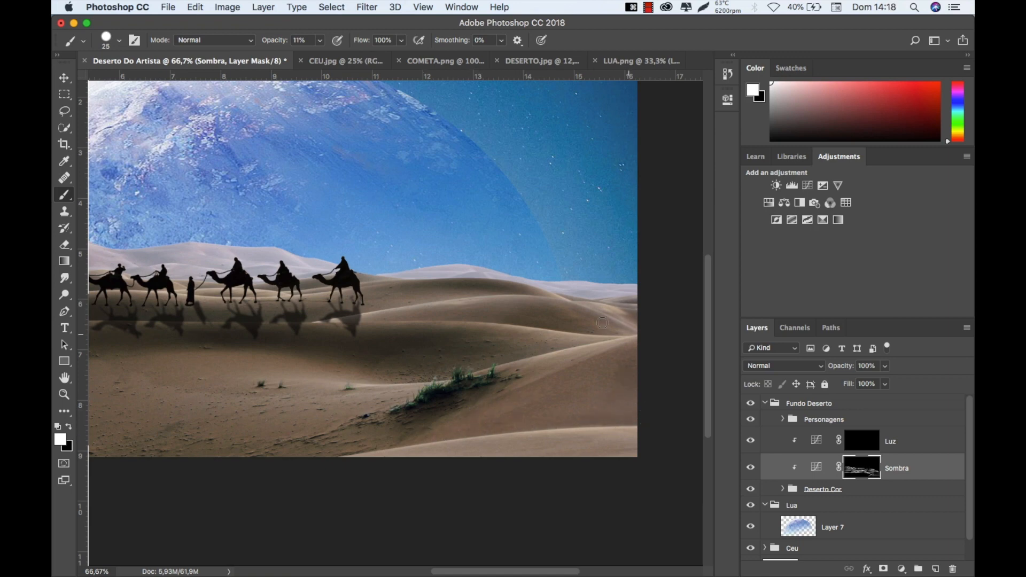
pyautogui.moveTo(545, 346); pyautogui.dragTo(495, 339)
# Enlarge the brush to size 45 and paint broader shadows on the Sombra mask over the foreground sand.
pyautogui.press(']')
pyautogui.press(']')
pyautogui.press(']')
pyautogui.press(']')
pyautogui.press('space')
pyautogui.moveTo(396, 419); pyautogui.dragTo(464, 410)
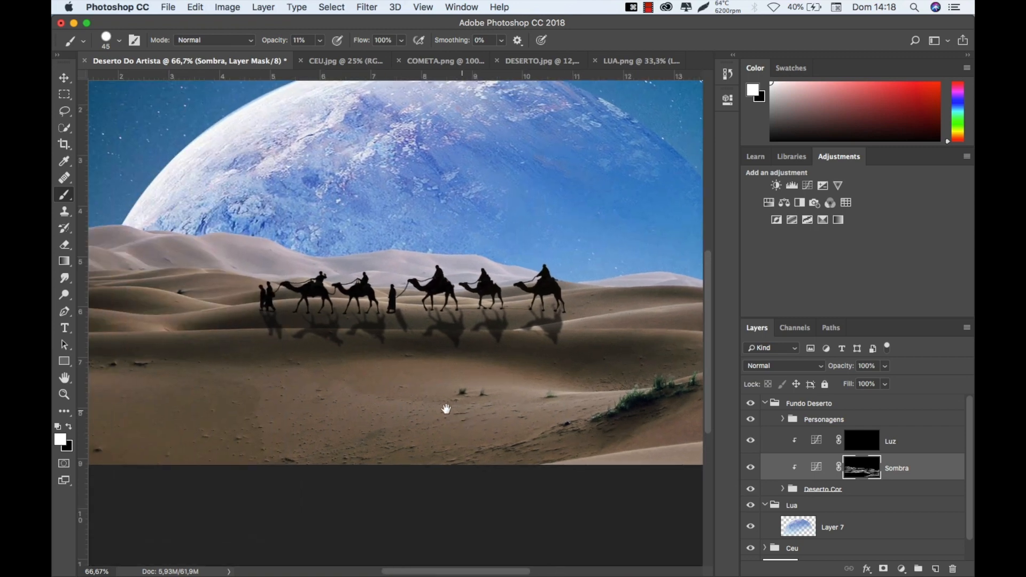
pyautogui.press('space')
pyautogui.moveTo(310, 384); pyautogui.dragTo(692, 392)
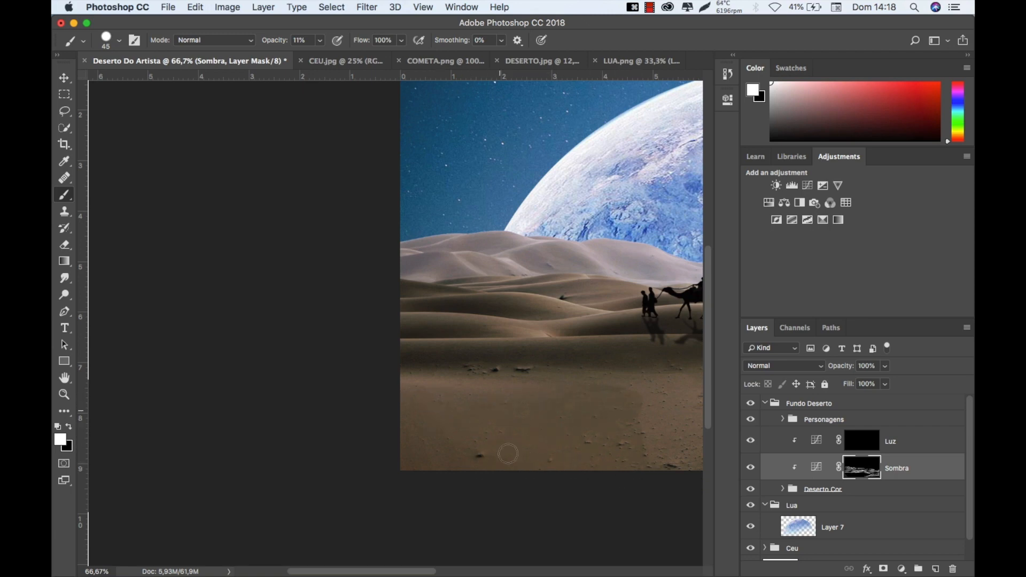
pyautogui.press('super+bracketleft')
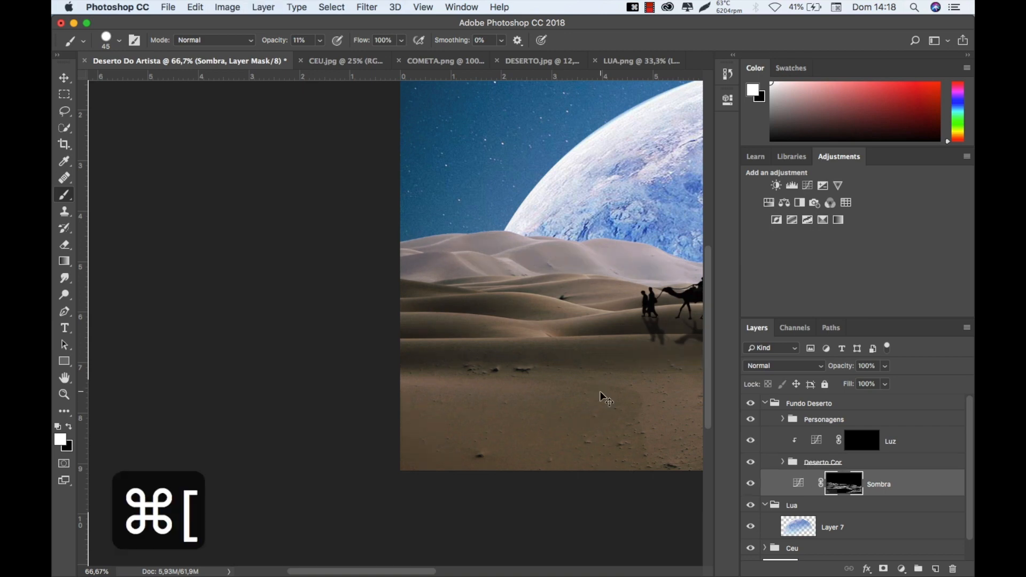
pyautogui.press('super+o')
pyautogui.press('Escape')
pyautogui.press('super+z')
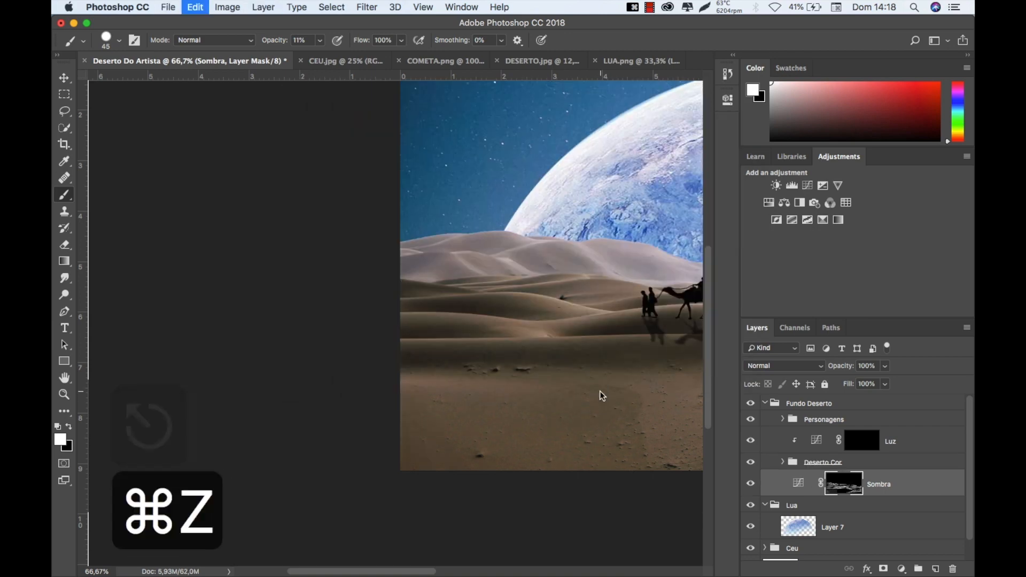
# Compare the whole composition with the Sombra adjustment shown and hidden to examine the finished dune shadows.
pyautogui.press('space')
pyautogui.moveTo(602, 428); pyautogui.dragTo(426, 426)
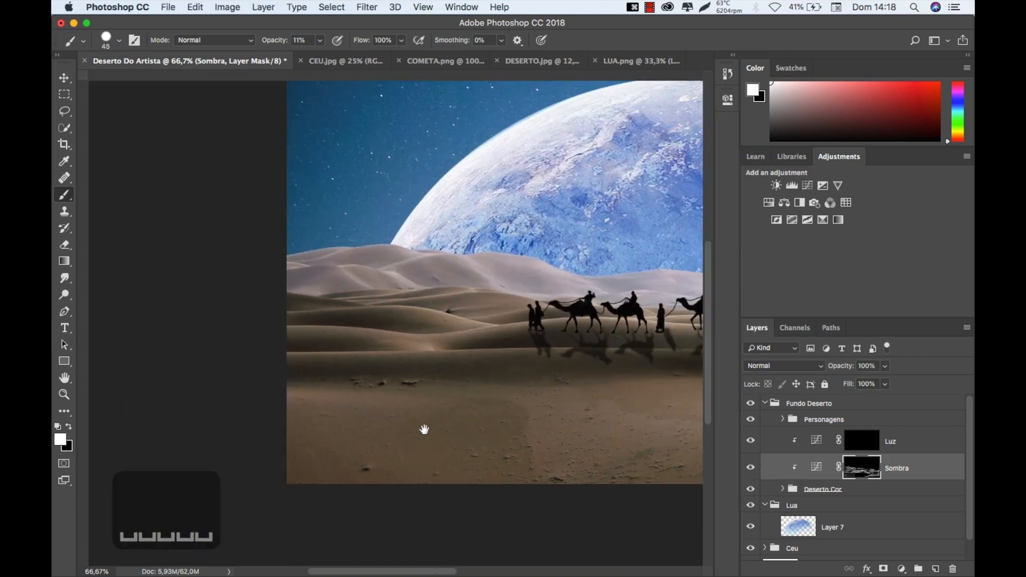
pyautogui.press('super+r')
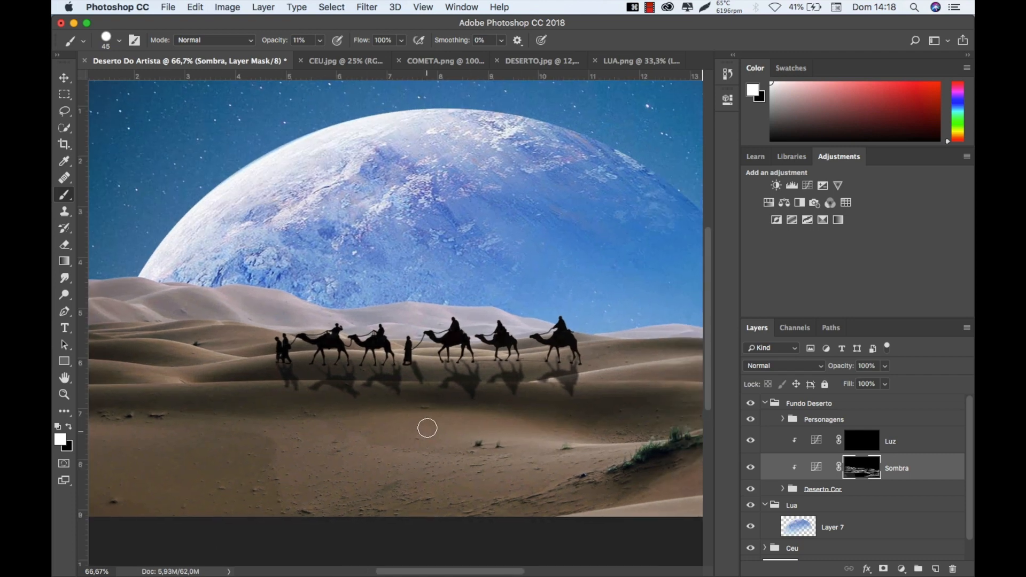
pyautogui.press('super+minus')
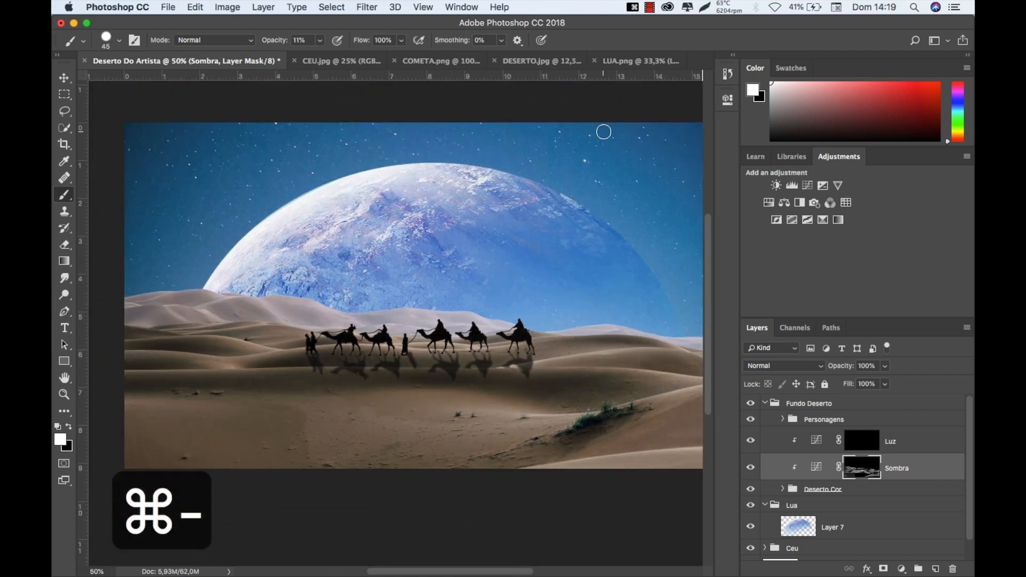
pyautogui.click(751, 467)
pyautogui.click(752, 468)
pyautogui.click(753, 470)
pyautogui.click(753, 473)
pyautogui.click(752, 472)
pyautogui.click(752, 472)
pyautogui.click(750, 472)
pyautogui.click(751, 473)
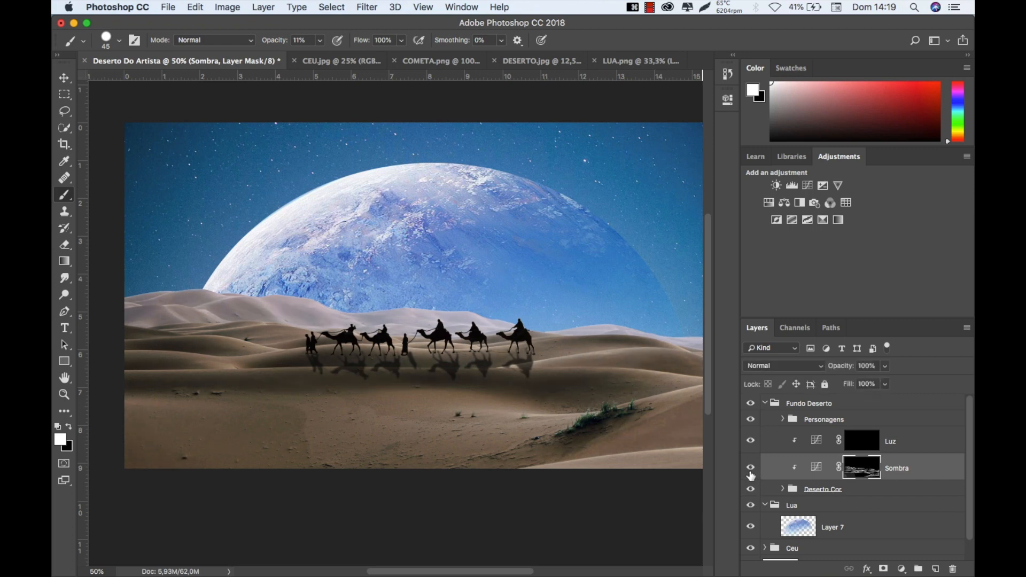
pyautogui.click(751, 471)
pyautogui.click(752, 488)
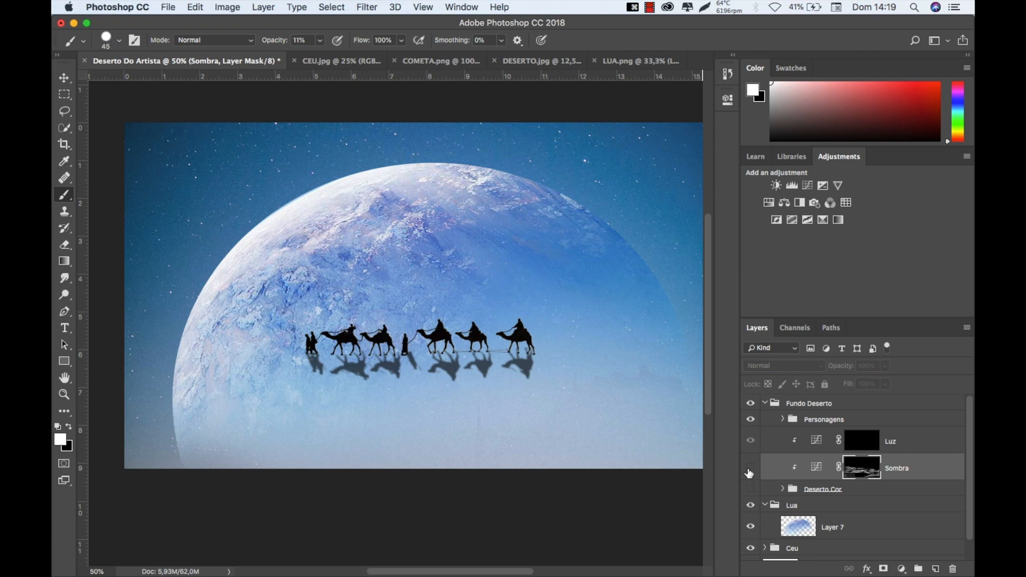
pyautogui.click(748, 471)
pyautogui.click(752, 469)
pyautogui.click(751, 469)
pyautogui.click(750, 468)
pyautogui.click(751, 468)
pyautogui.click(751, 469)
pyautogui.click(751, 470)
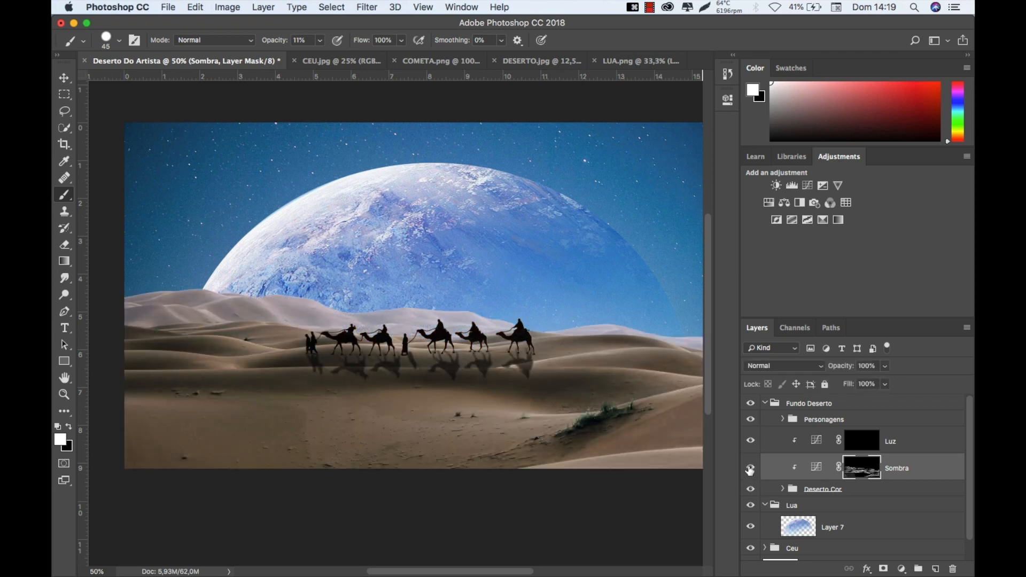
# Target the Luz mask, reduce the brush to size 20 and paint a faint highlight on the dune crest around the leading walkers and first camel.
pyautogui.click(859, 443)
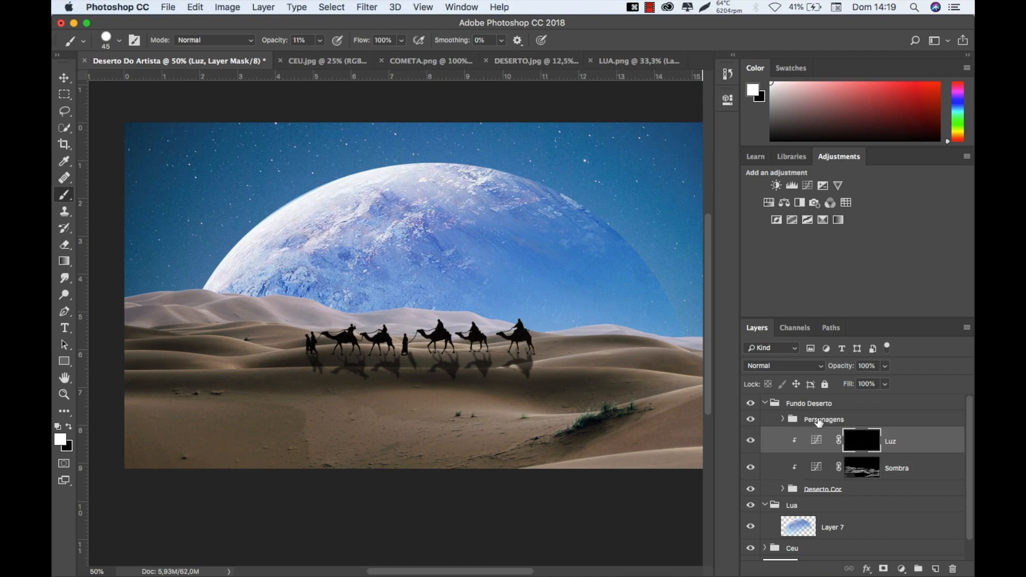
pyautogui.press('super+equal')
pyautogui.press('super+equal')
pyautogui.press('super+equal')
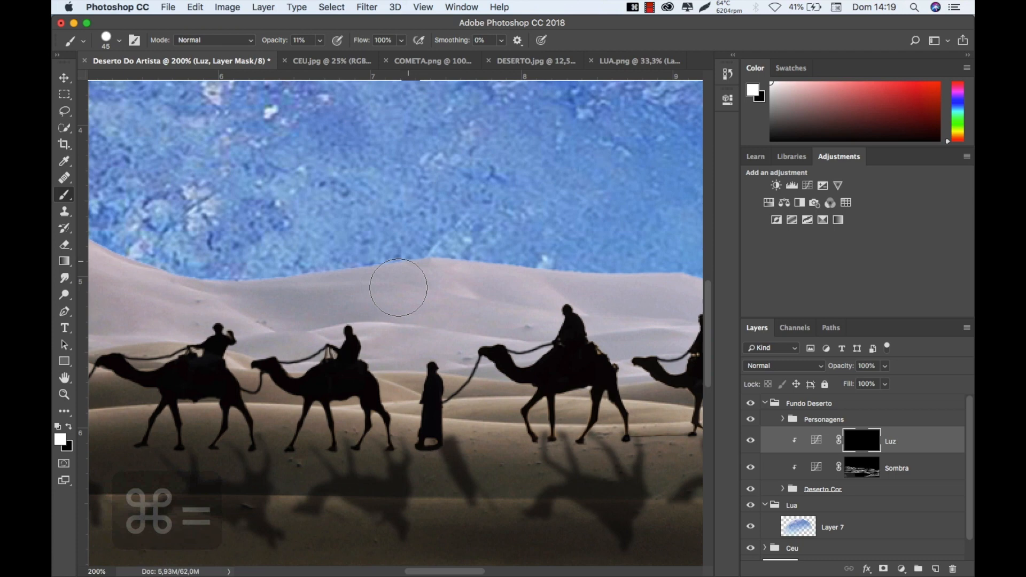
pyautogui.moveTo(353, 380); pyautogui.dragTo(576, 354)
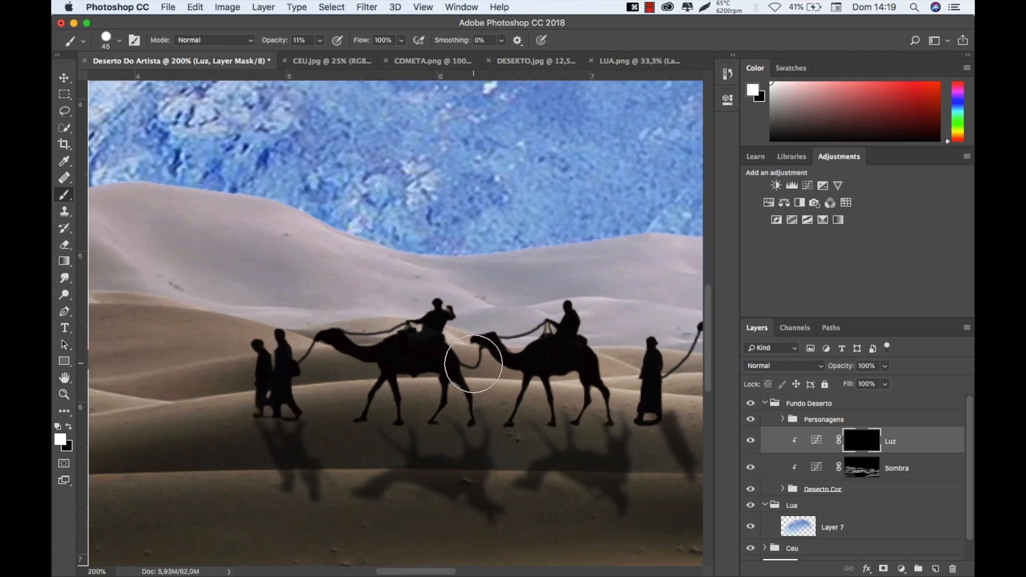
pyautogui.press('[')
pyautogui.press('[')
pyautogui.press('[')
pyautogui.press('[')
pyautogui.press('[')
pyautogui.moveTo(256, 398)
pyautogui.mouseDown()
pyautogui.moveTo(397, 382)
pyautogui.moveTo(332, 398)
pyautogui.moveTo(396, 382)
pyautogui.mouseUp()
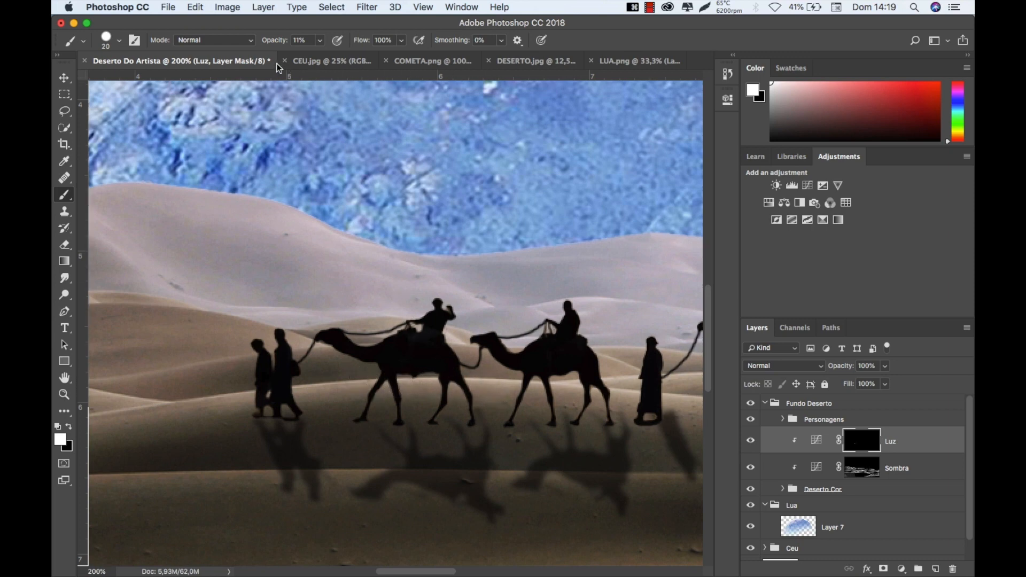
# Raise the brush opacity to 23% and paint highlights on the Luz mask along the dune crests behind the caravan.
pyautogui.moveTo(274, 40); pyautogui.dragTo(284, 40)
pyautogui.press('space')
pyautogui.moveTo(529, 313); pyautogui.dragTo(413, 289)
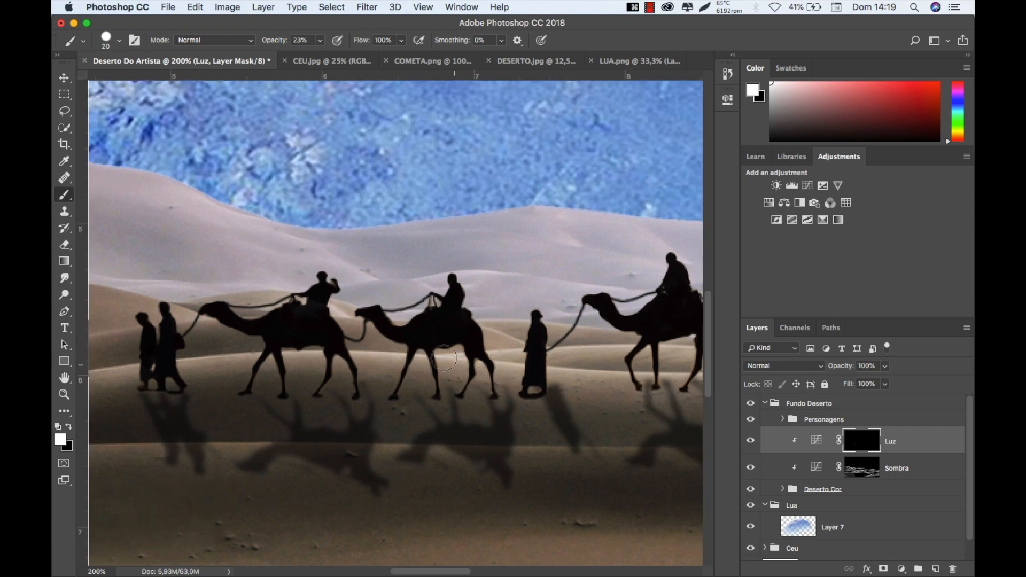
pyautogui.press('space')
pyautogui.moveTo(549, 380); pyautogui.dragTo(373, 349)
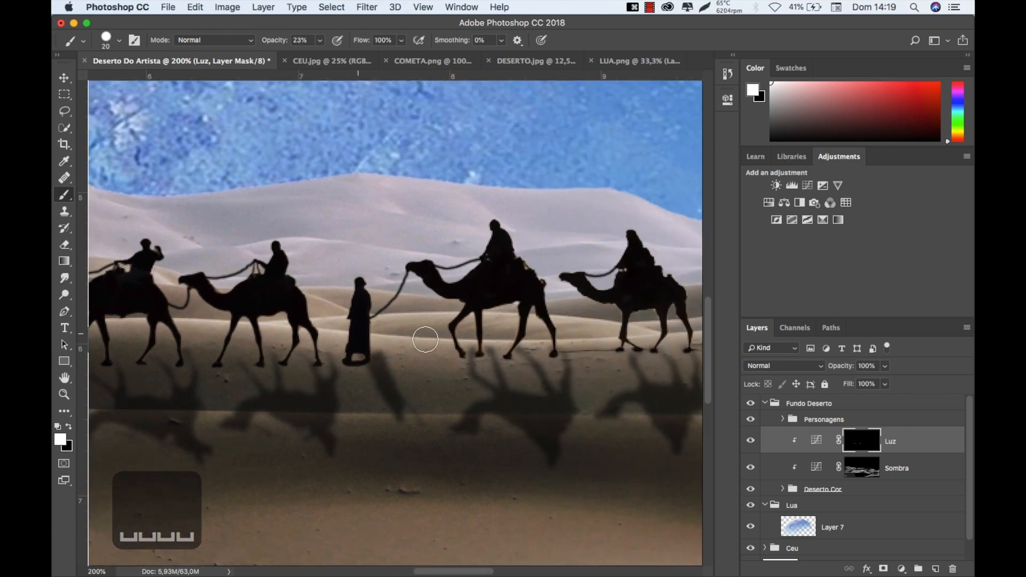
pyautogui.press('space')
pyautogui.moveTo(620, 352); pyautogui.dragTo(364, 337)
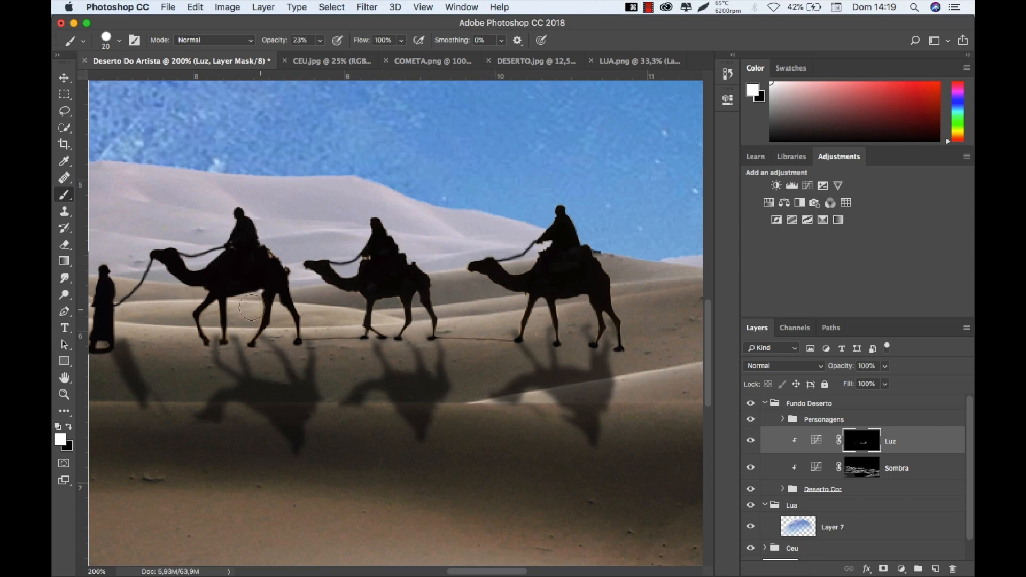
pyautogui.press('space')
pyautogui.moveTo(359, 334); pyautogui.dragTo(494, 330)
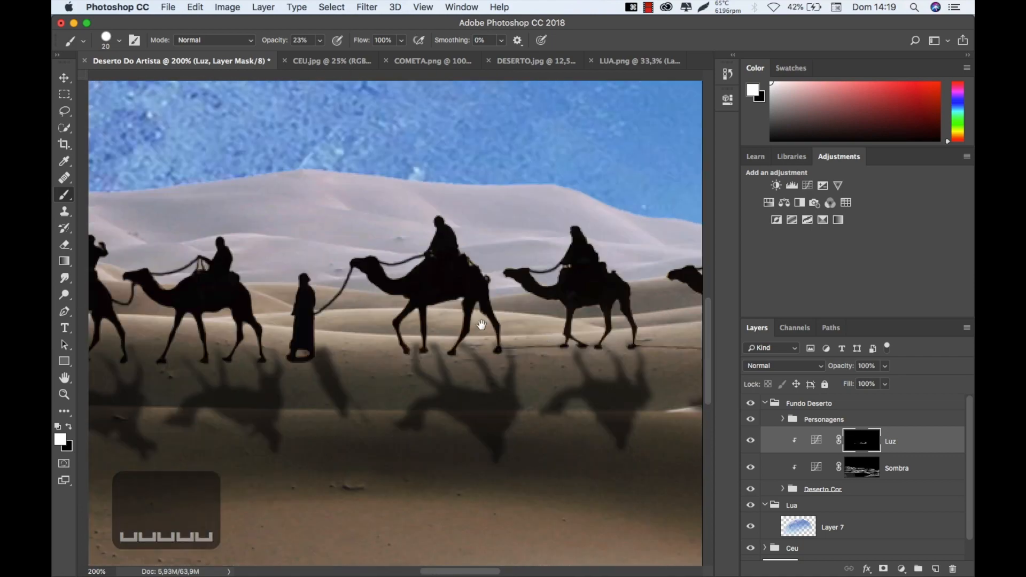
# Reduce the brush to size 8 and paint fine highlights on the Luz mask along the dune crests left of the caravan.
pyautogui.moveTo(332, 313); pyautogui.dragTo(526, 301)
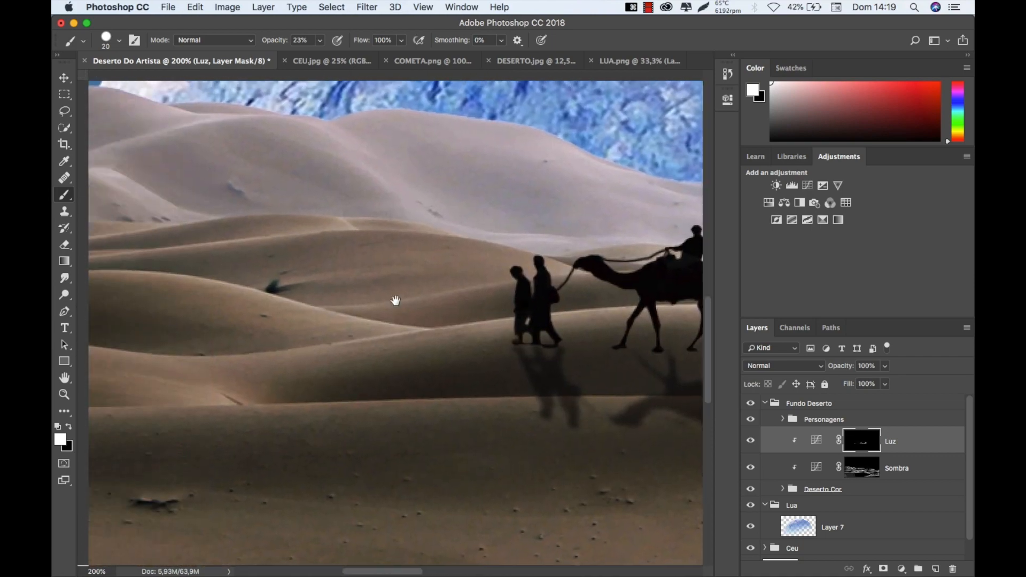
pyautogui.press('[')
pyautogui.press('[')
pyautogui.press('[')
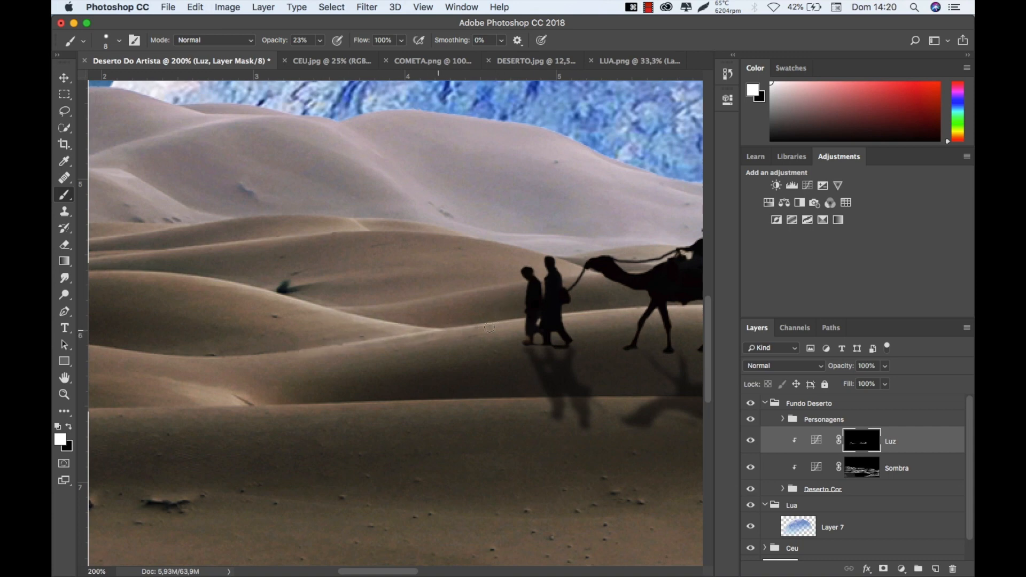
pyautogui.press('space')
pyautogui.moveTo(318, 355); pyautogui.dragTo(357, 327)
pyautogui.press('space')
pyautogui.moveTo(249, 319)
pyautogui.mouseDown()
pyautogui.moveTo(385, 316)
pyautogui.moveTo(299, 313)
pyautogui.mouseUp()
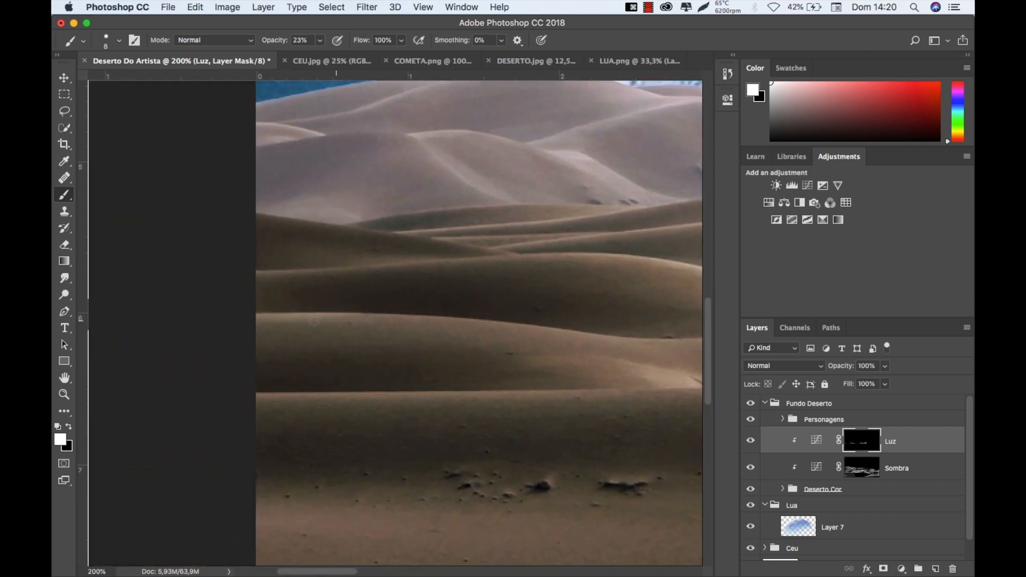
pyautogui.press('space')
pyautogui.moveTo(473, 347); pyautogui.dragTo(322, 307)
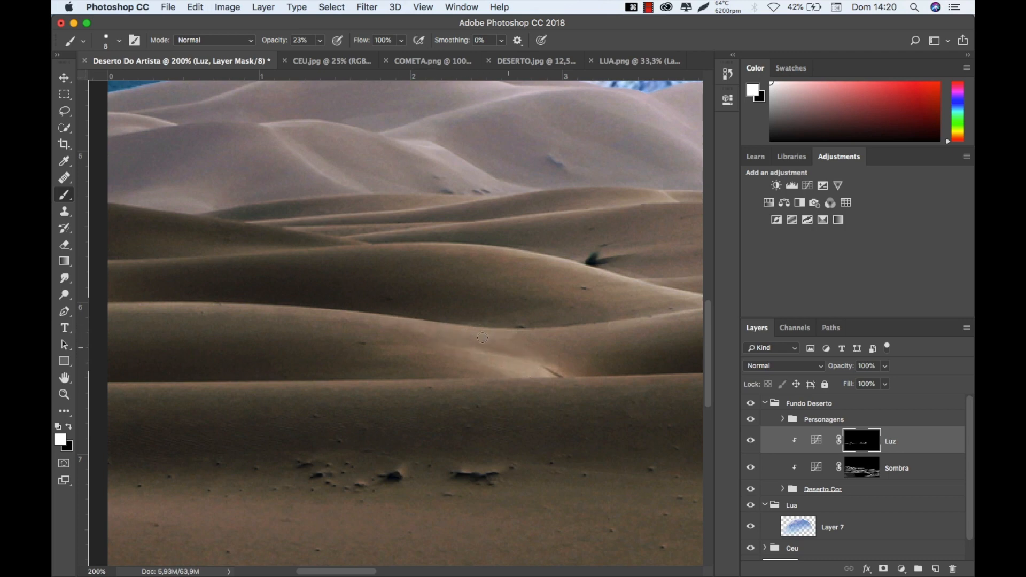
# Paint a thin highlight on the Luz mask along the foreground ridge from the image's left edge towards the leading walkers.
pyautogui.press('space')
pyautogui.moveTo(316, 377); pyautogui.dragTo(400, 375)
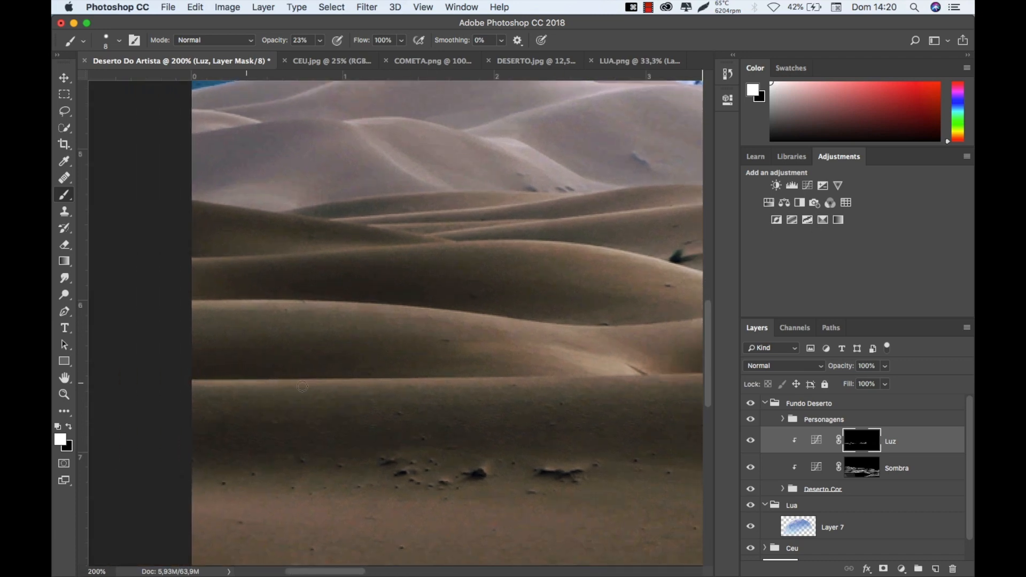
pyautogui.press('space')
pyautogui.moveTo(511, 394); pyautogui.dragTo(191, 375)
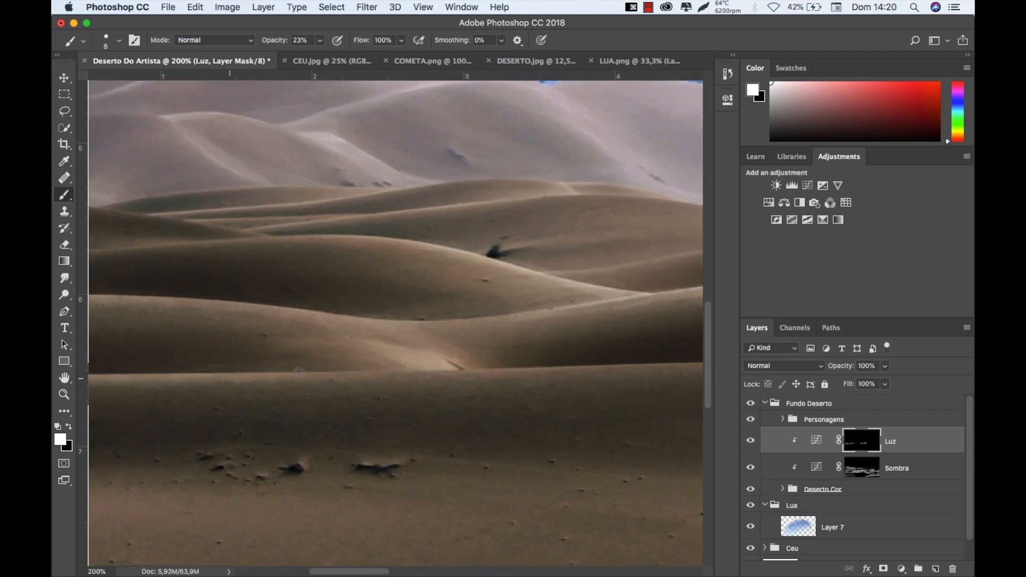
pyautogui.press('space')
pyautogui.moveTo(497, 383); pyautogui.dragTo(291, 394)
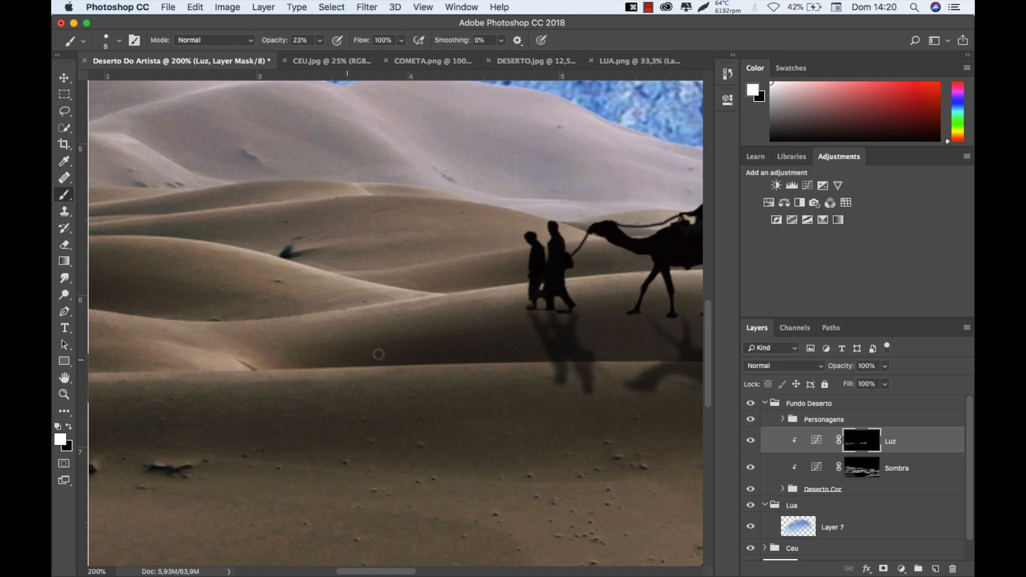
pyautogui.press('space')
pyautogui.moveTo(410, 387); pyautogui.dragTo(321, 380)
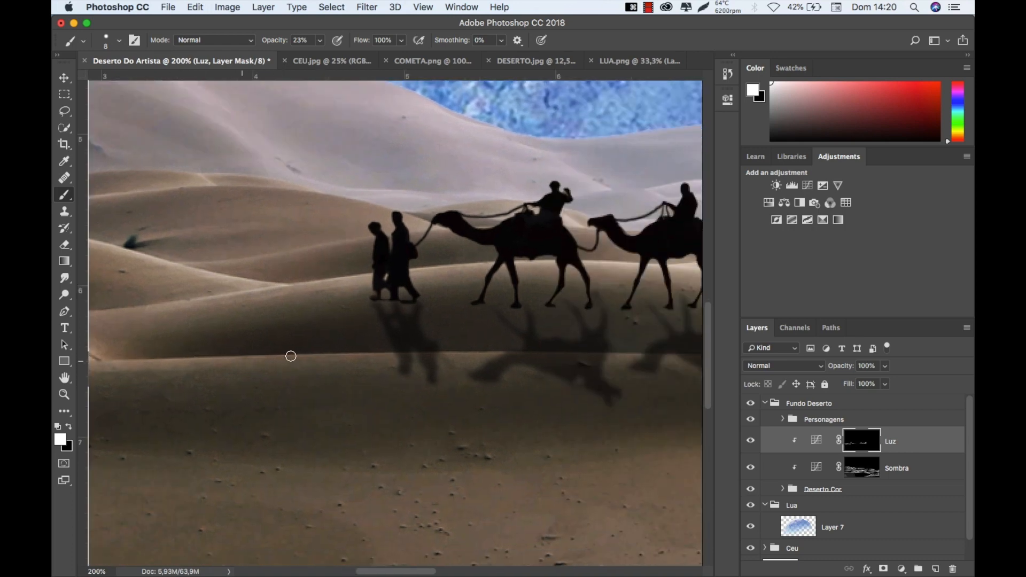
# Continue the thin Luz mask highlight along the foreground ridge crossing the shadows of the whole caravan.
pyautogui.press('space')
pyautogui.moveTo(417, 377); pyautogui.dragTo(186, 365)
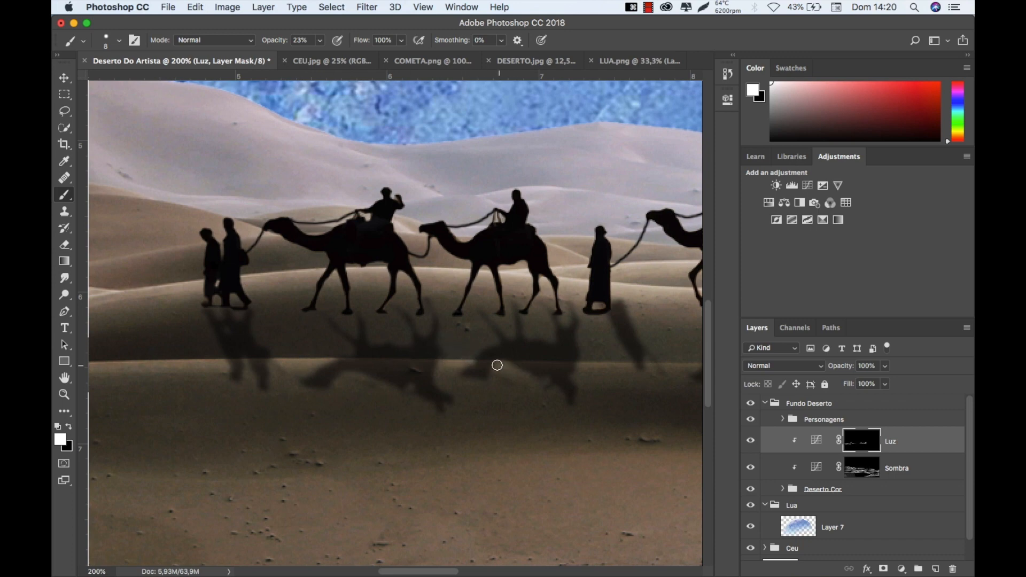
pyautogui.press('space')
pyautogui.moveTo(614, 361); pyautogui.dragTo(419, 386)
pyautogui.press('super+r')
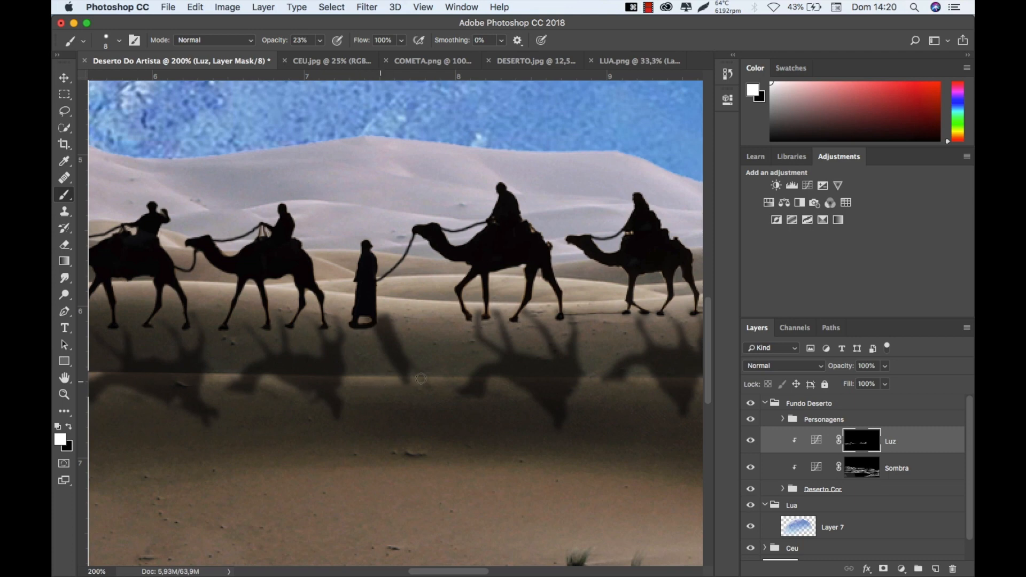
pyautogui.press('space')
pyautogui.moveTo(540, 373); pyautogui.dragTo(319, 358)
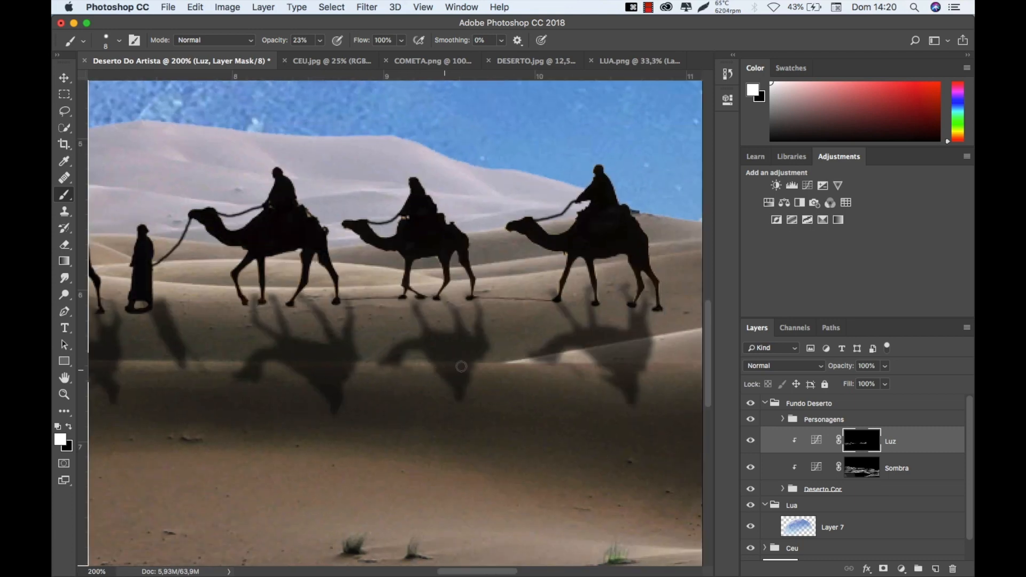
pyautogui.press('space')
pyautogui.moveTo(618, 390); pyautogui.dragTo(342, 374)
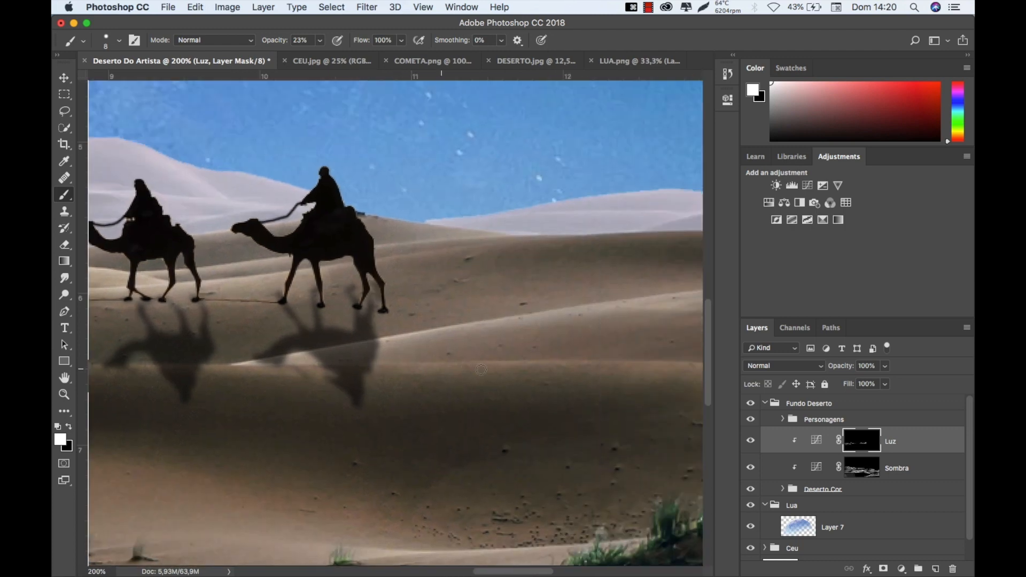
# Extend the Luz mask highlight along the foreground ridge from behind the last camel to the image's right edge.
pyautogui.press('space')
pyautogui.moveTo(534, 377); pyautogui.dragTo(270, 364)
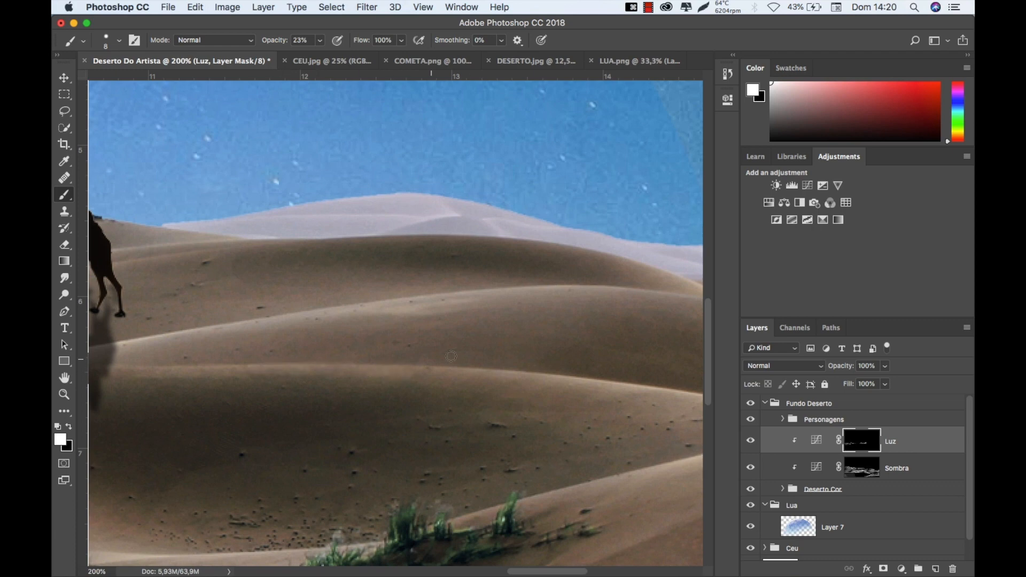
pyautogui.press('space')
pyautogui.moveTo(591, 401); pyautogui.dragTo(419, 367)
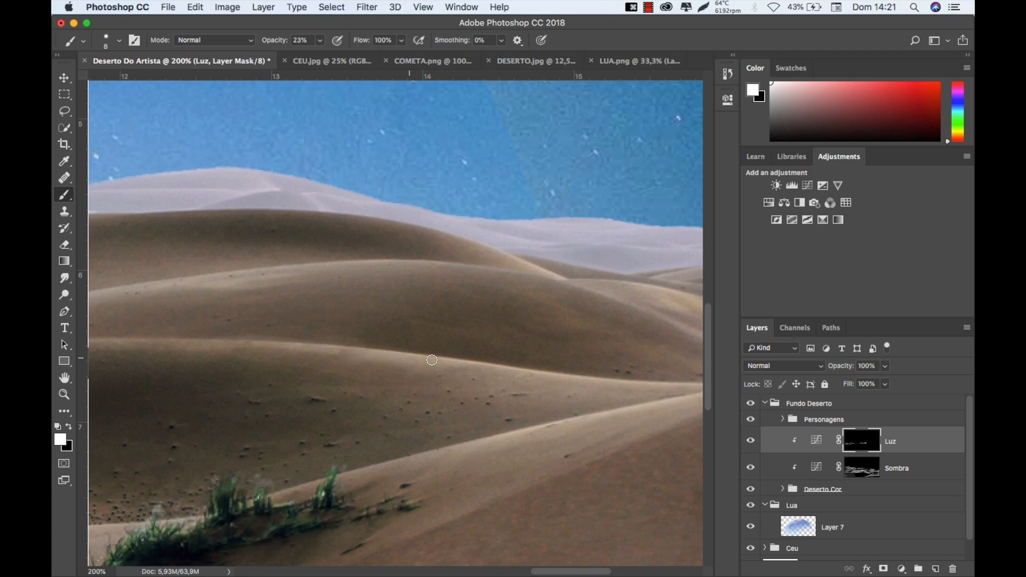
pyautogui.press('space')
pyautogui.moveTo(636, 394); pyautogui.dragTo(374, 370)
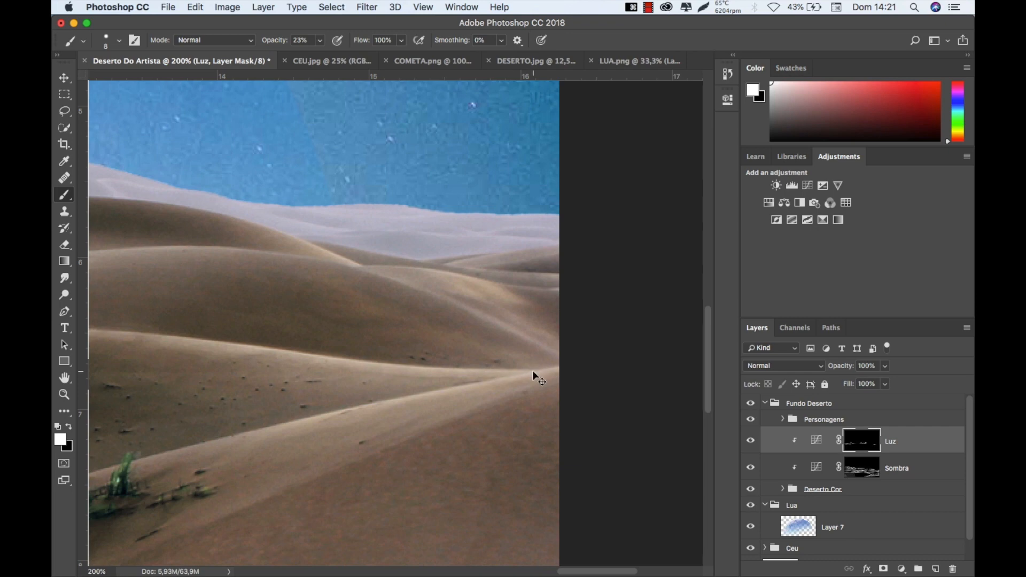
# Paint highlights on the Luz mask along the slope crests above the grass at the desert's right side.
pyautogui.press('super+minus')
pyautogui.press('super+minus')
pyautogui.press('space')
pyautogui.moveTo(497, 345); pyautogui.dragTo(602, 346)
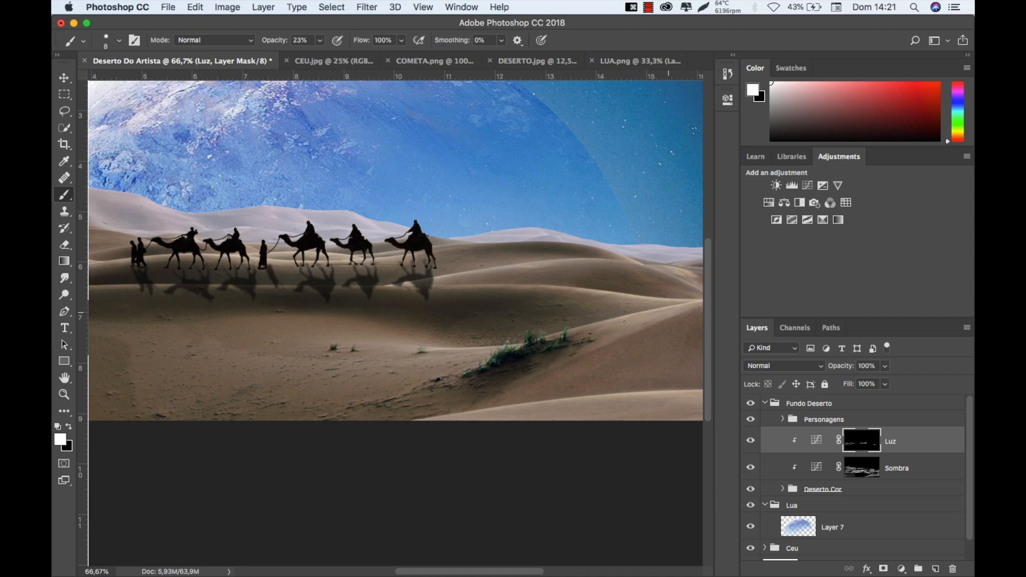
pyautogui.press('space')
pyautogui.moveTo(690, 307); pyautogui.dragTo(626, 313)
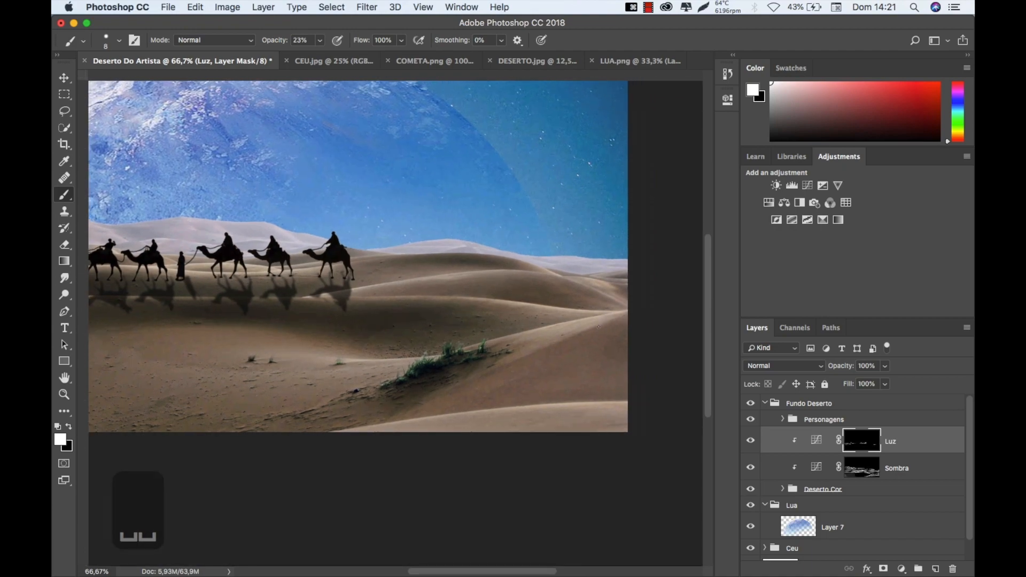
pyautogui.press('super+equal')
pyautogui.press('super+equal')
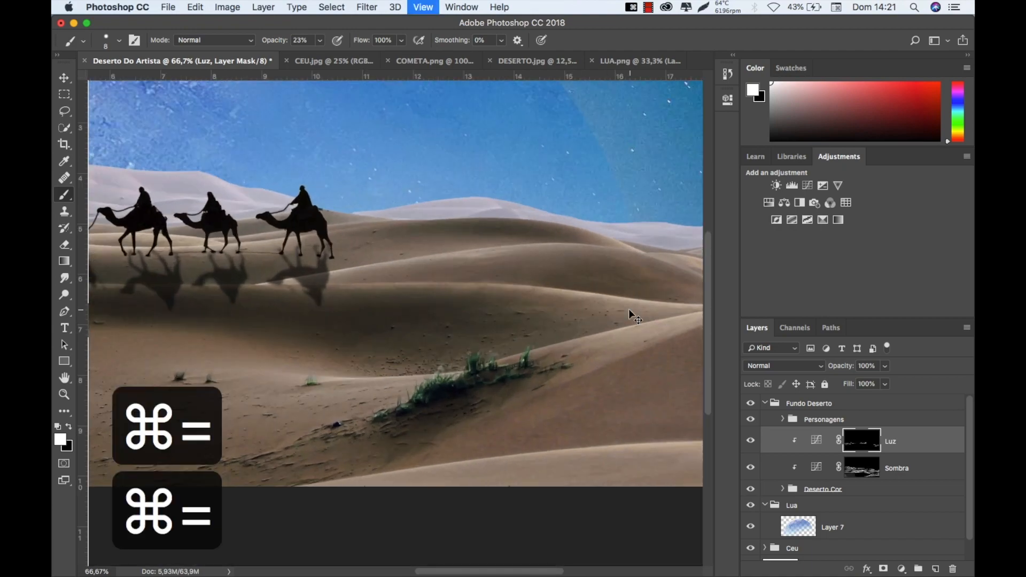
pyautogui.press('space')
pyautogui.moveTo(632, 344); pyautogui.dragTo(133, 454)
pyautogui.moveTo(536, 399); pyautogui.dragTo(236, 420)
pyautogui.moveTo(483, 401); pyautogui.dragTo(535, 381)
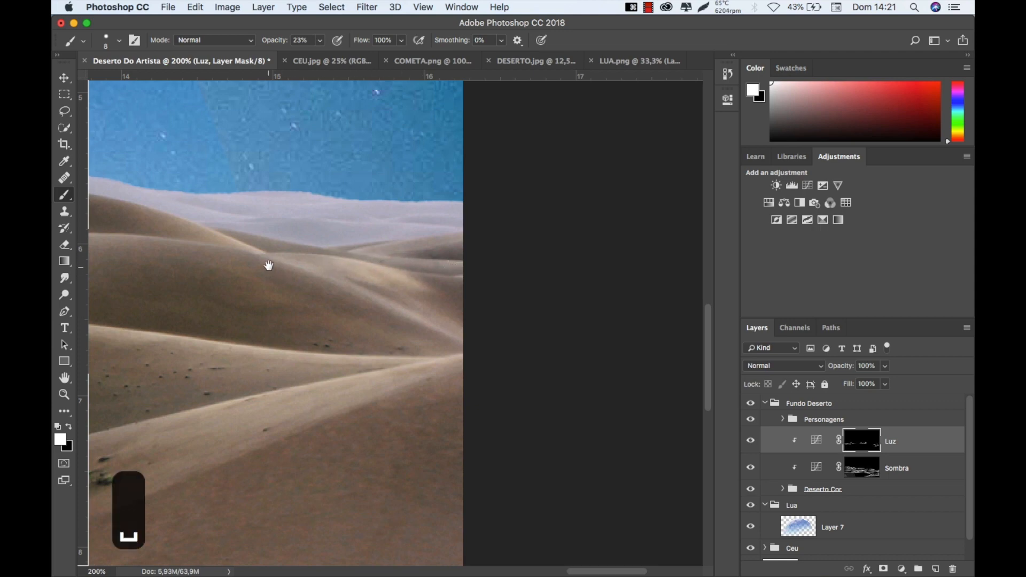
# Add highlights on the Luz mask along the upper right-hand dune crests back towards the last camel.
pyautogui.moveTo(122, 213); pyautogui.dragTo(350, 263)
pyautogui.moveTo(220, 205); pyautogui.dragTo(344, 241)
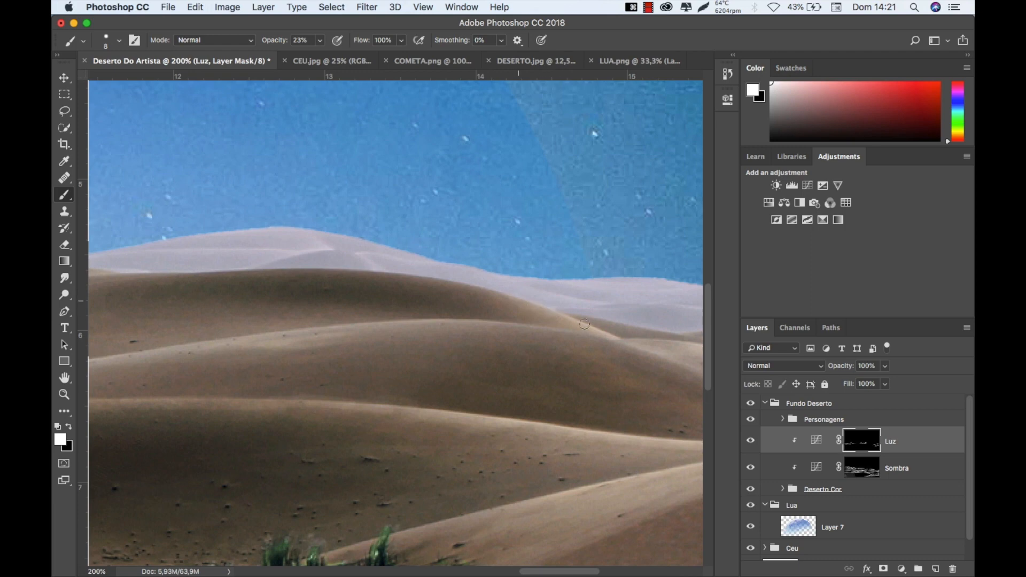
pyautogui.moveTo(399, 302); pyautogui.dragTo(524, 314)
pyautogui.moveTo(255, 266); pyautogui.dragTo(398, 303)
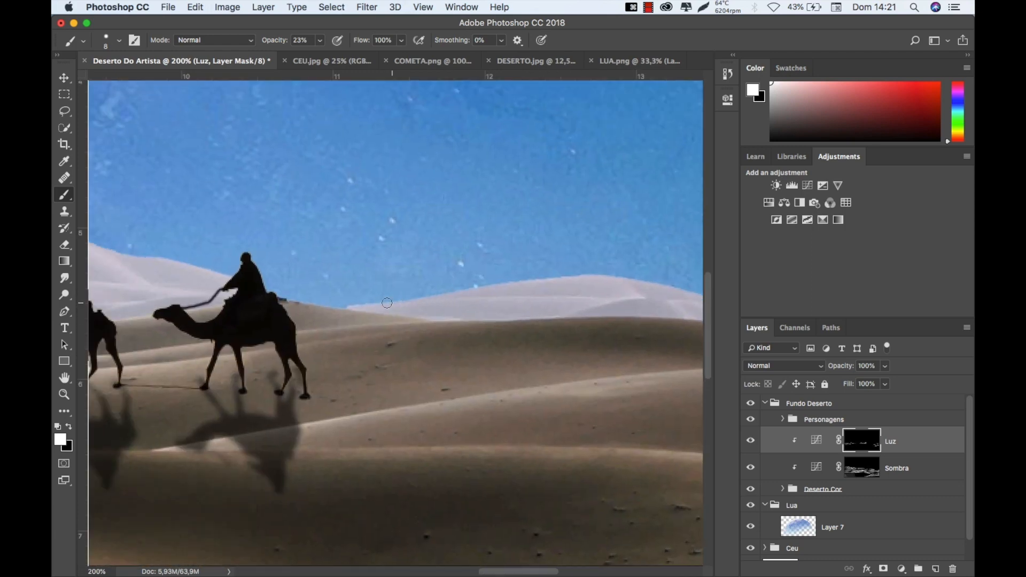
pyautogui.moveTo(289, 339); pyautogui.dragTo(428, 331)
pyautogui.moveTo(235, 315)
pyautogui.mouseDown()
pyautogui.moveTo(385, 319)
pyautogui.moveTo(422, 309)
pyautogui.mouseUp()
# Compare the whole composition with the Luz adjustment shown and hidden to examine the painted dune highlights.
pyautogui.press('super+minus')
pyautogui.press('super+minus')
pyautogui.press('super+minus')
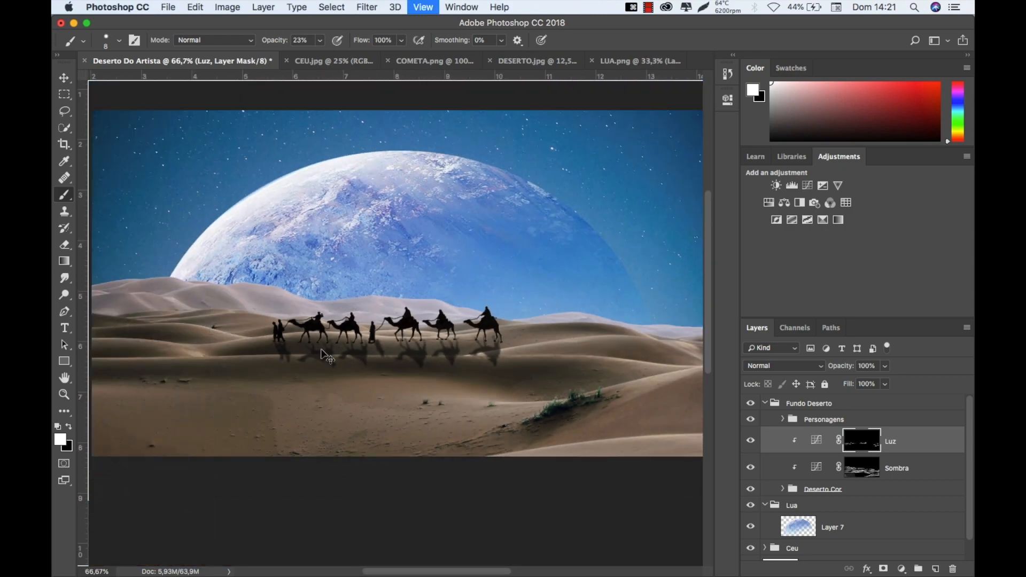
pyautogui.press('super+minus')
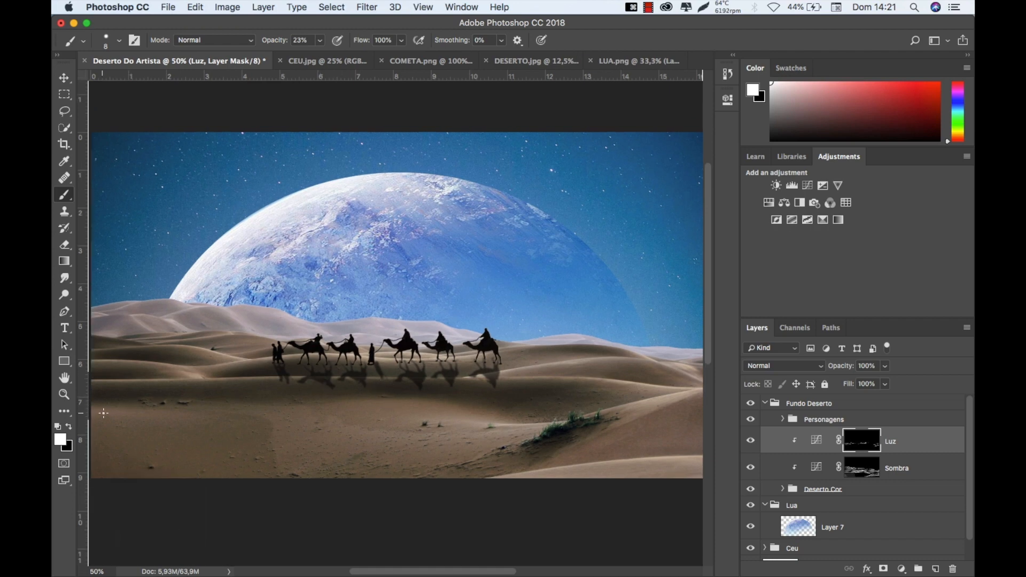
pyautogui.click(751, 441)
pyautogui.click(750, 442)
pyautogui.click(750, 442)
pyautogui.click(750, 444)
pyautogui.click(750, 445)
pyautogui.click(750, 447)
pyautogui.press('super+minus')
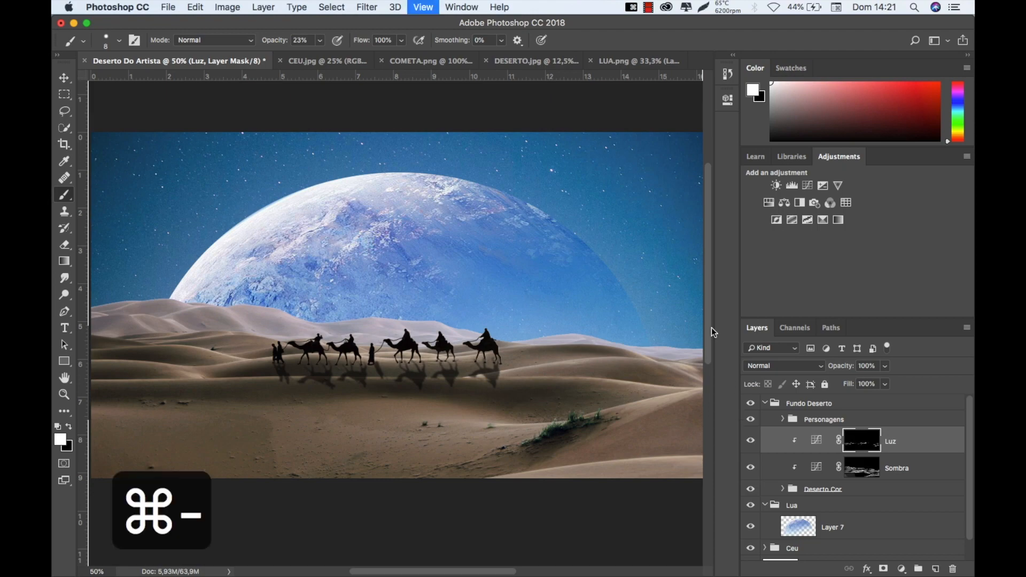
pyautogui.press('super+equal')
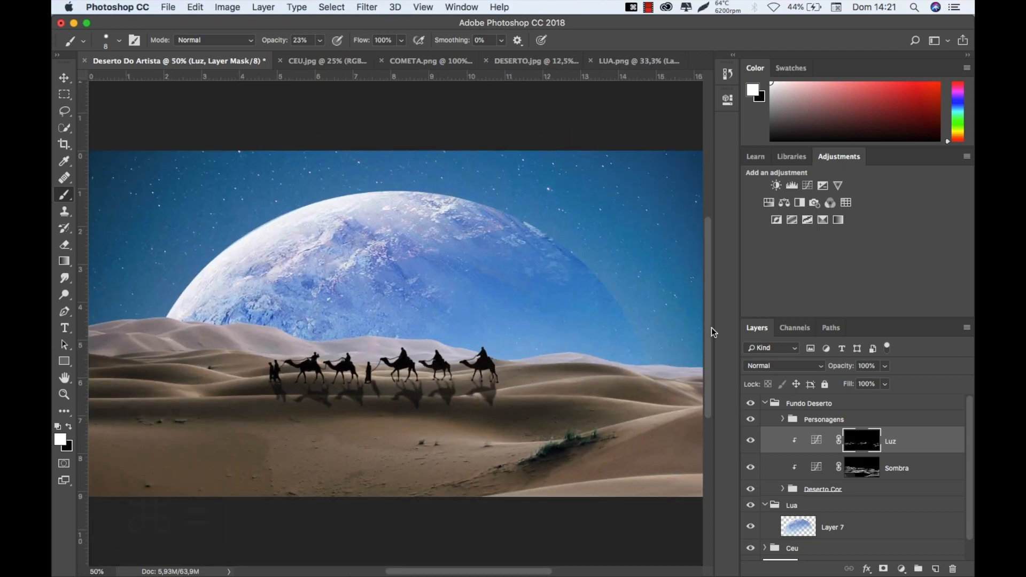
pyautogui.press('super+minus')
pyautogui.press('super+equal')
pyautogui.press('super+minus')
pyautogui.press('super+minus')
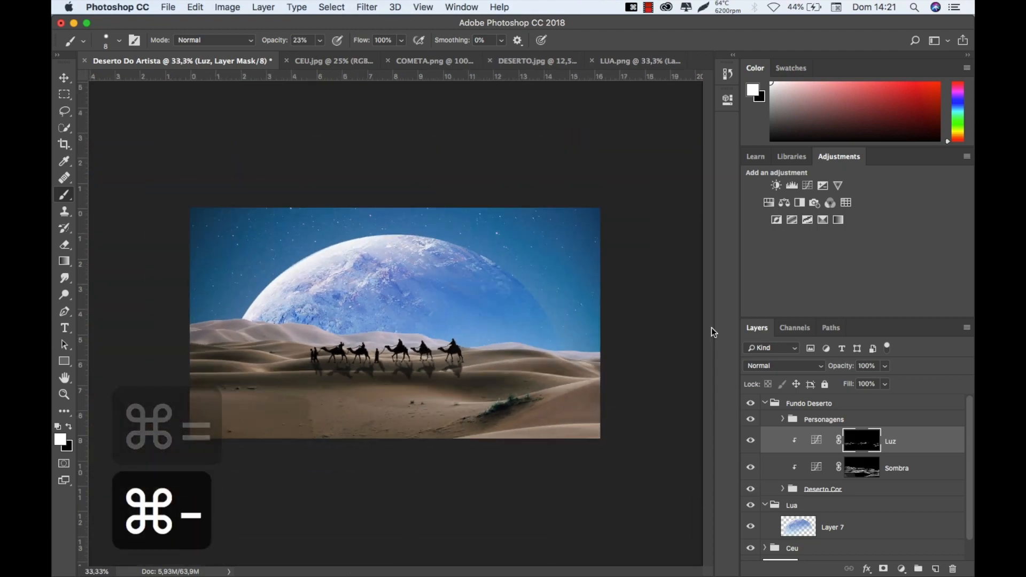
pyautogui.press('super+equal')
pyautogui.press('super+equal')
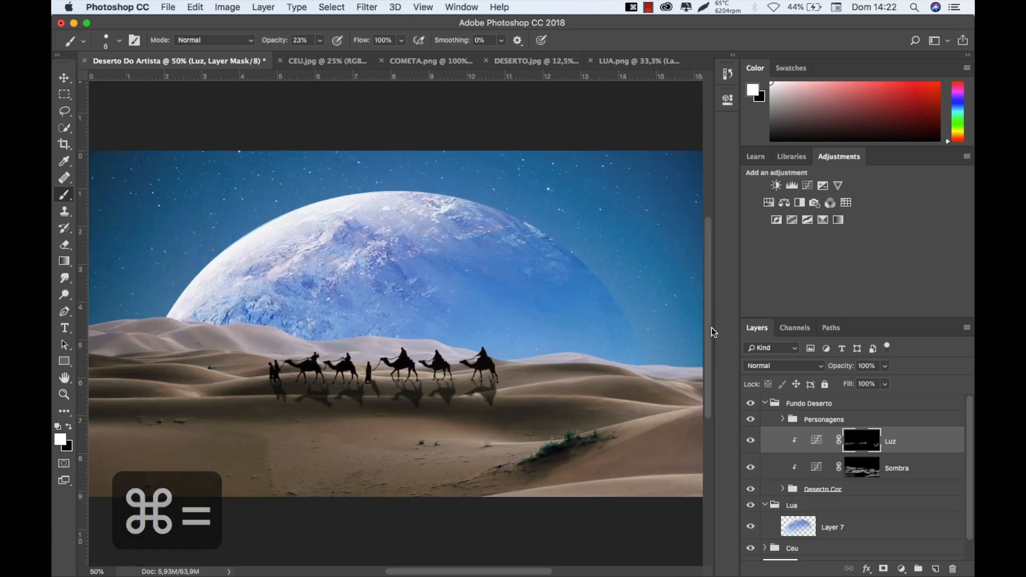
# Collapse the Fundo Deserto group in the layer stack.
pyautogui.click(791, 420)
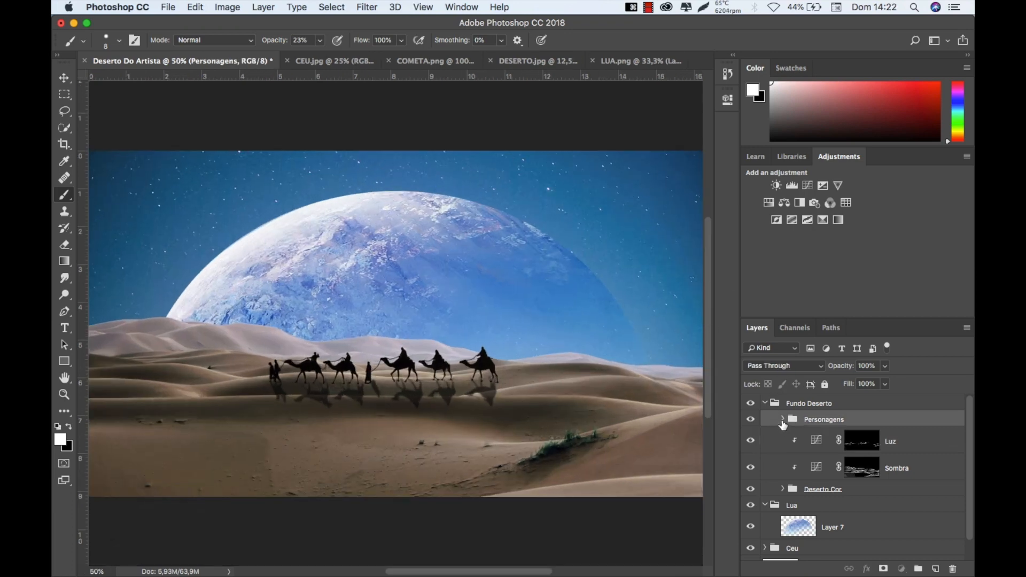
pyautogui.click(782, 419)
pyautogui.click(767, 405)
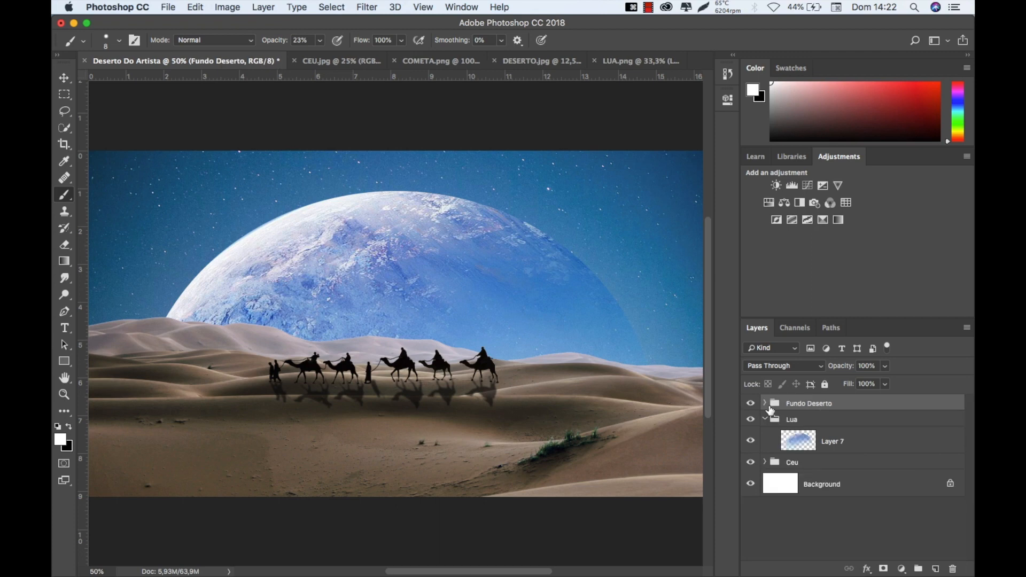
pyautogui.press('super+minus')
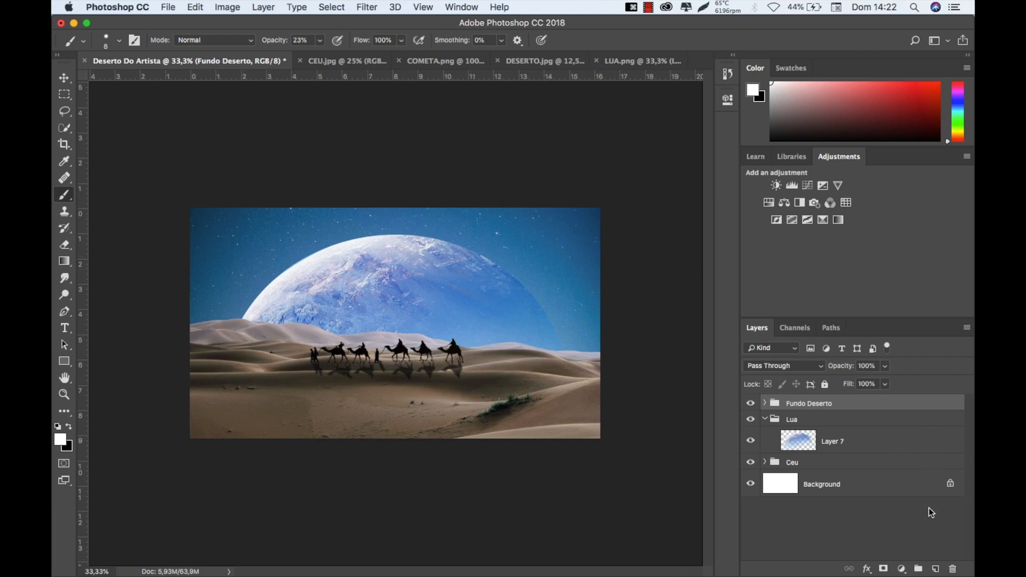
# Create a layer above all groups, select a thin full-width strip along the image's upper edge and fill it with black.
pyautogui.click(936, 570)
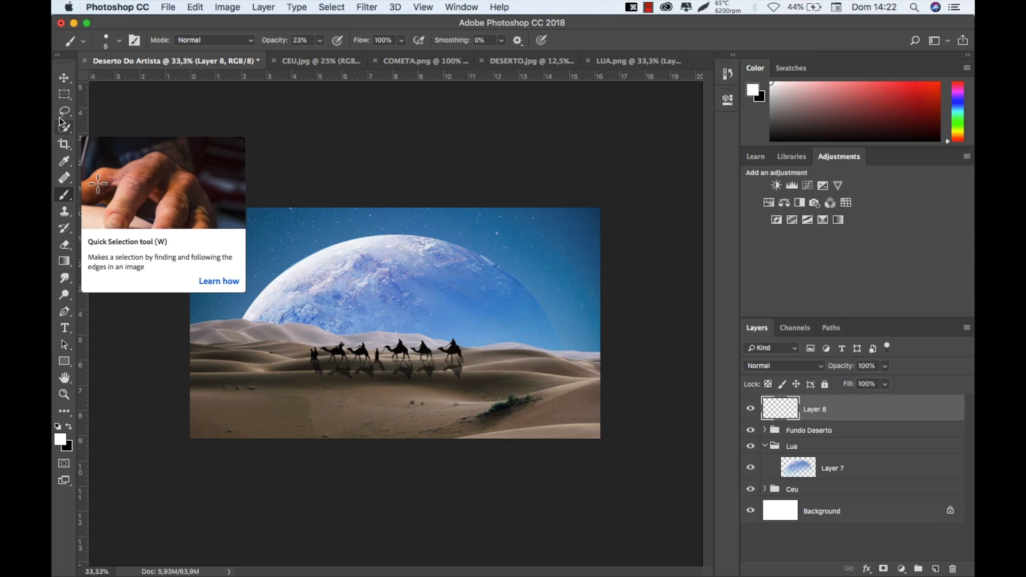
pyautogui.click(65, 94)
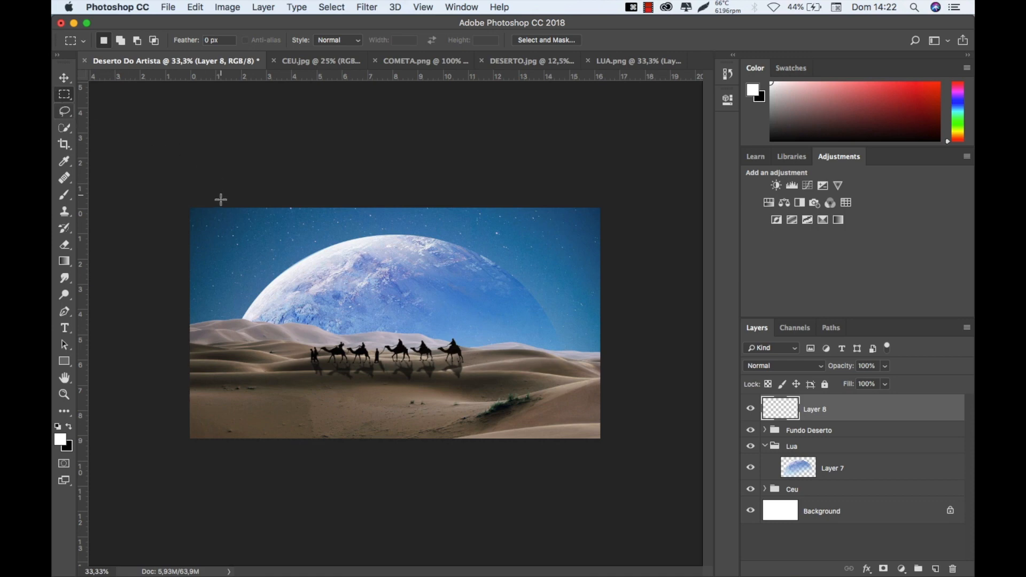
pyautogui.moveTo(189, 208); pyautogui.dragTo(621, 231)
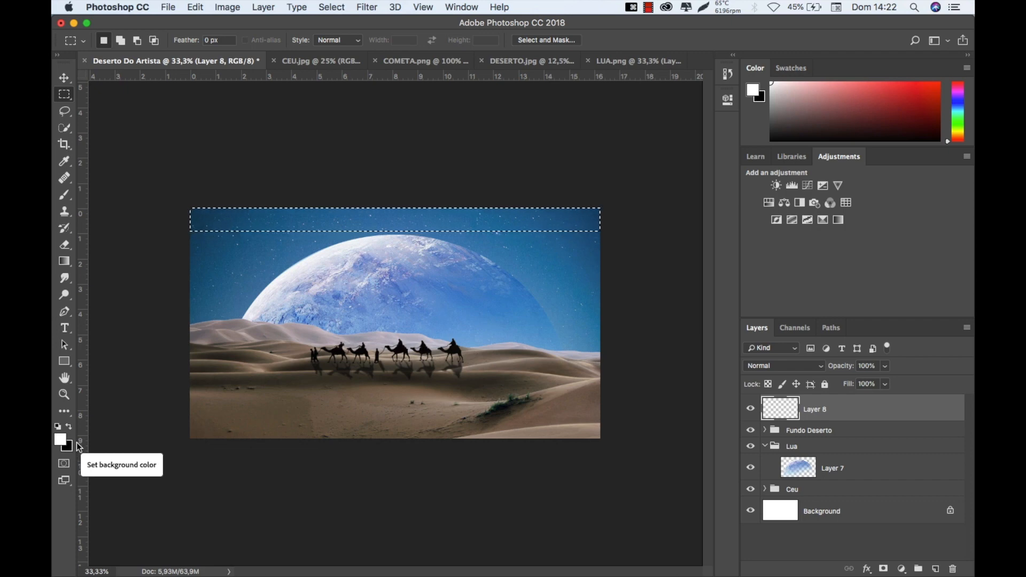
pyautogui.press('super+BackSpace')
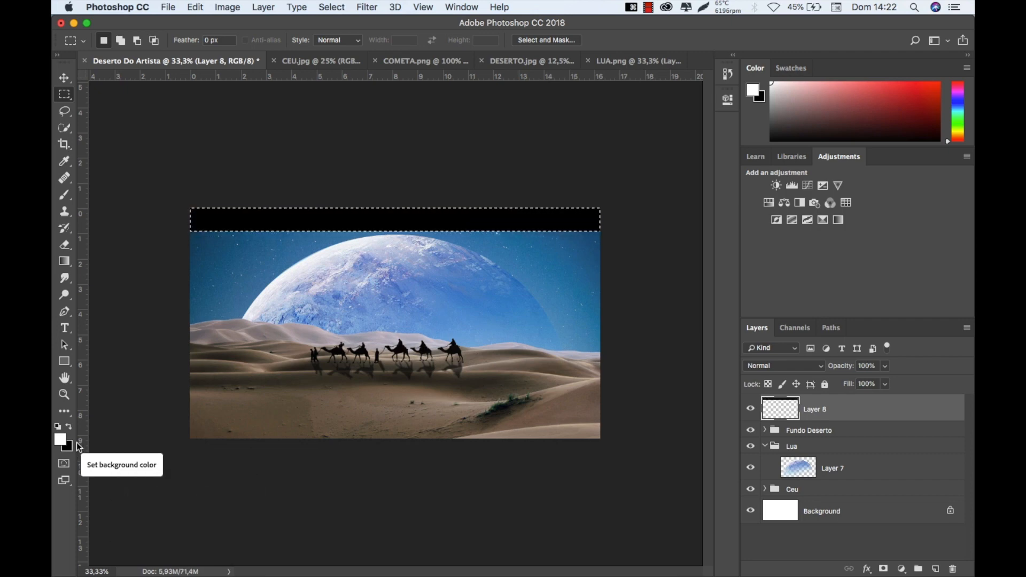
pyautogui.press('super+d')
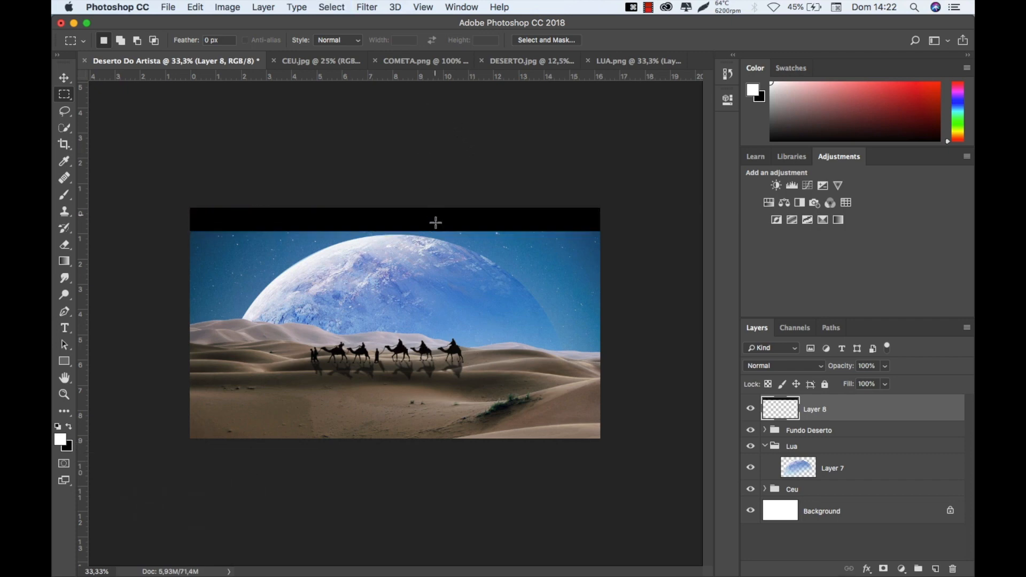
pyautogui.press('v')
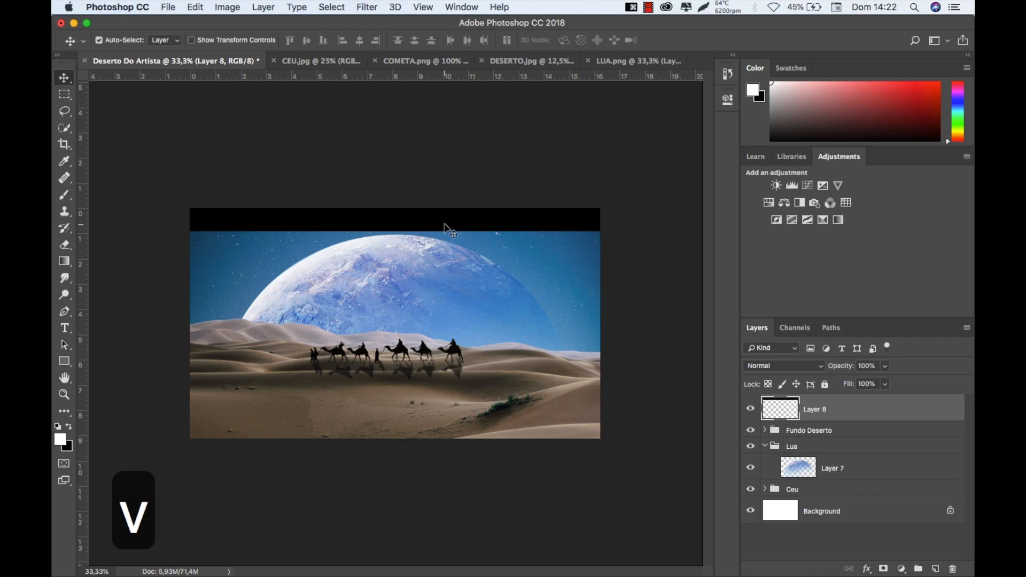
# Undo the upper strip's black fill, fill the strip with black again and deselect it.
pyautogui.click(470, 235)
pyautogui.press('super+z')
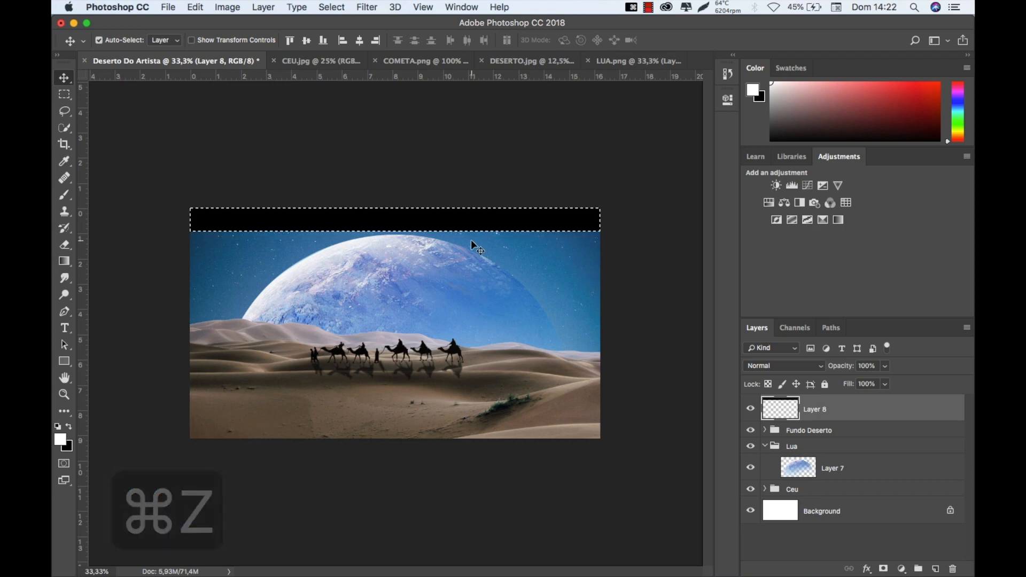
pyautogui.press('super+z')
pyautogui.press('super+z')
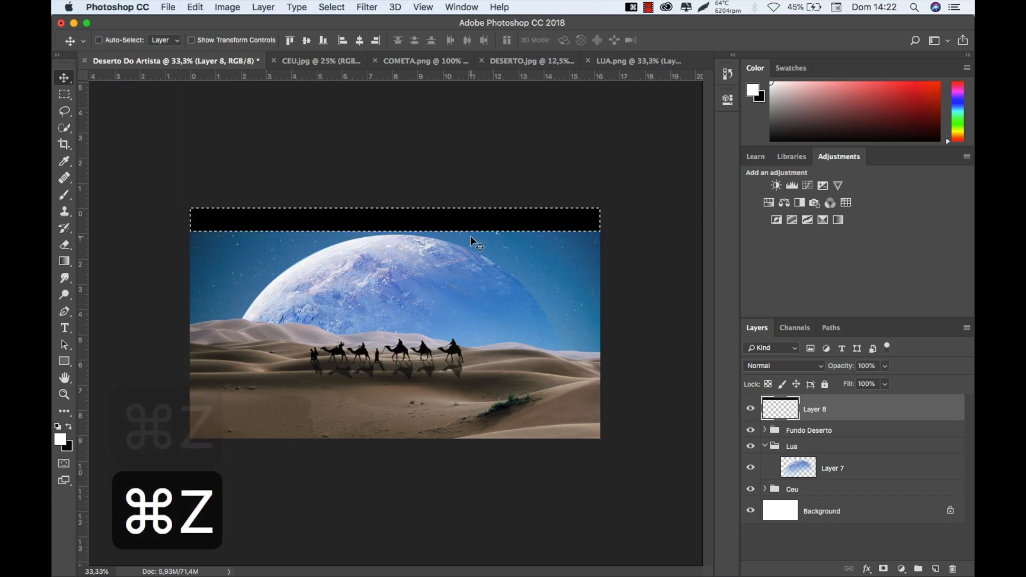
pyautogui.press('alt+super+z')
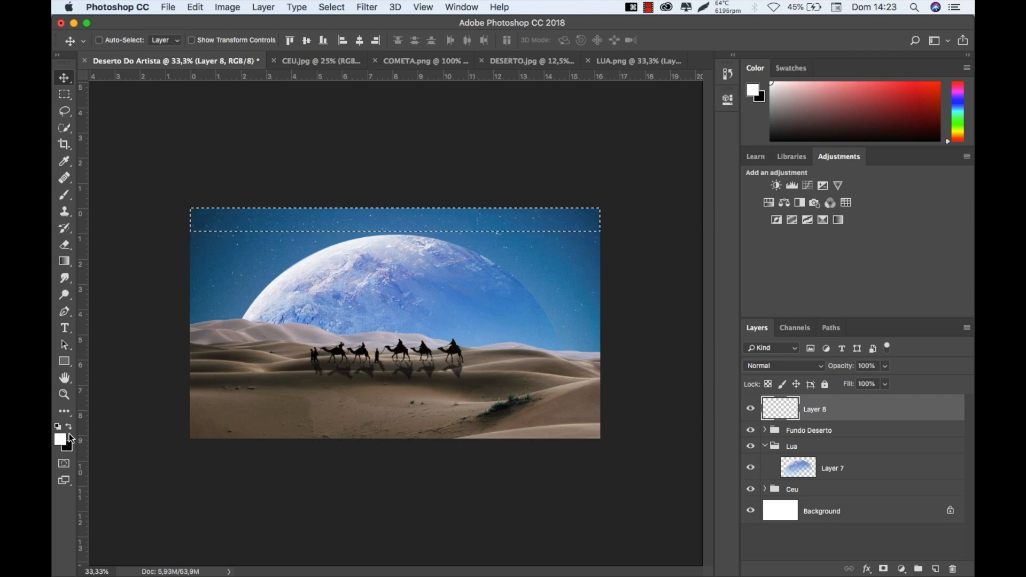
pyautogui.press('super+BackSpace')
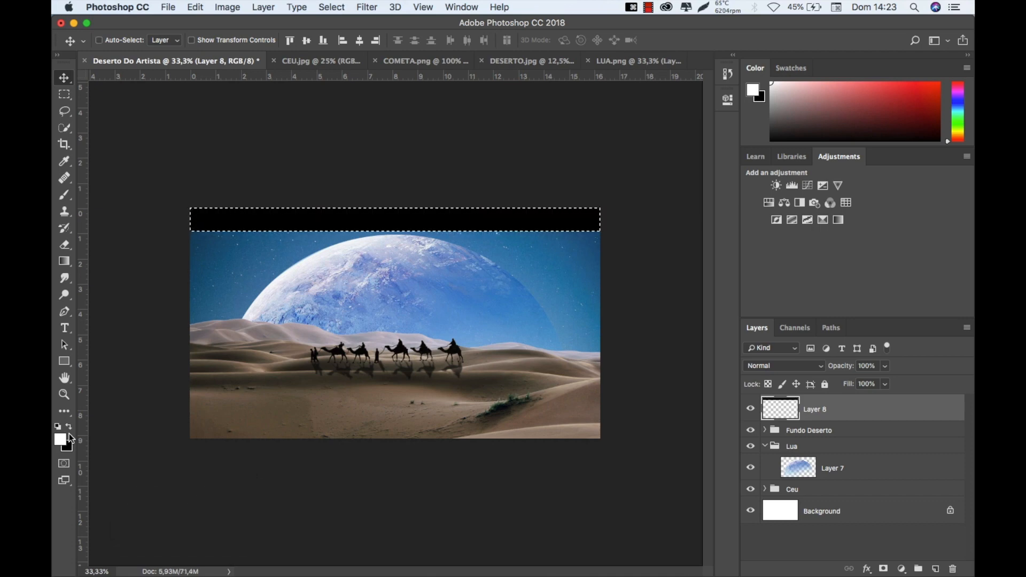
pyautogui.press('super+d')
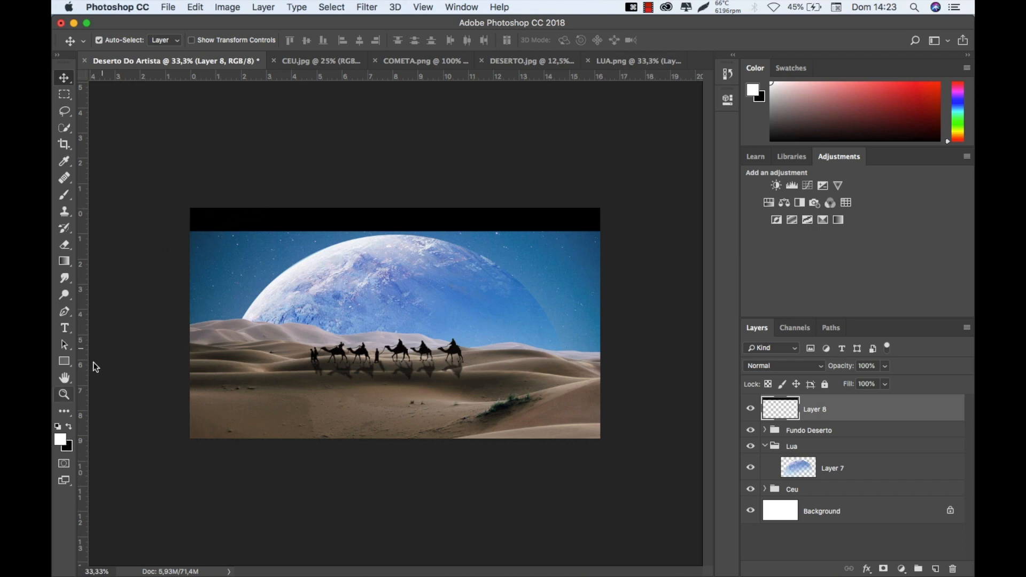
# Duplicate the black bar and place the copy along the image's lower edge to form a letterbox frame.
pyautogui.press('x')
pyautogui.press('x')
pyautogui.moveTo(481, 223); pyautogui.dragTo(491, 430)
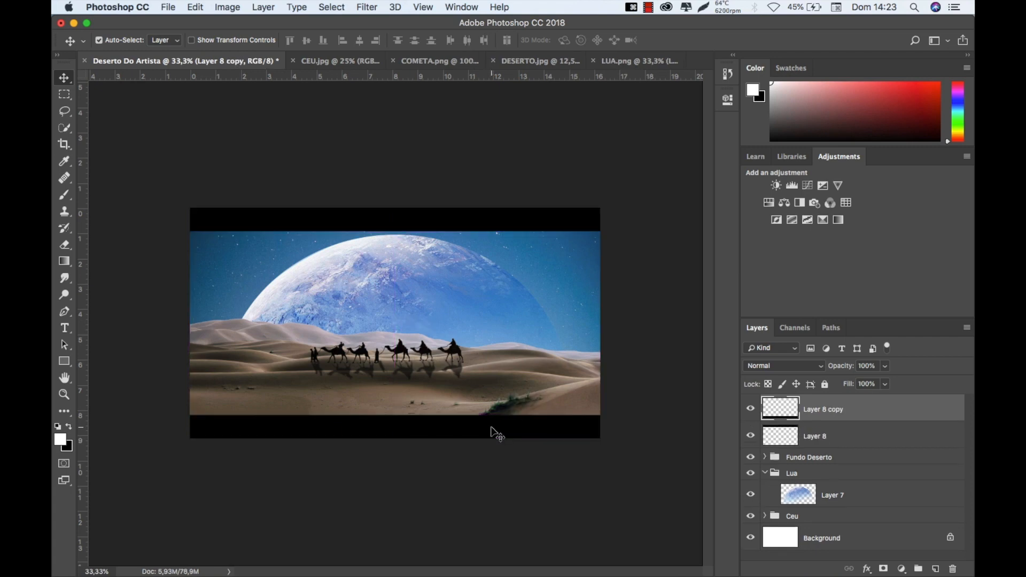
pyautogui.press('super+equal')
pyautogui.press('super+minus')
pyautogui.press('super+equal')
pyautogui.press('space')
pyautogui.moveTo(473, 312); pyautogui.dragTo(658, 337)
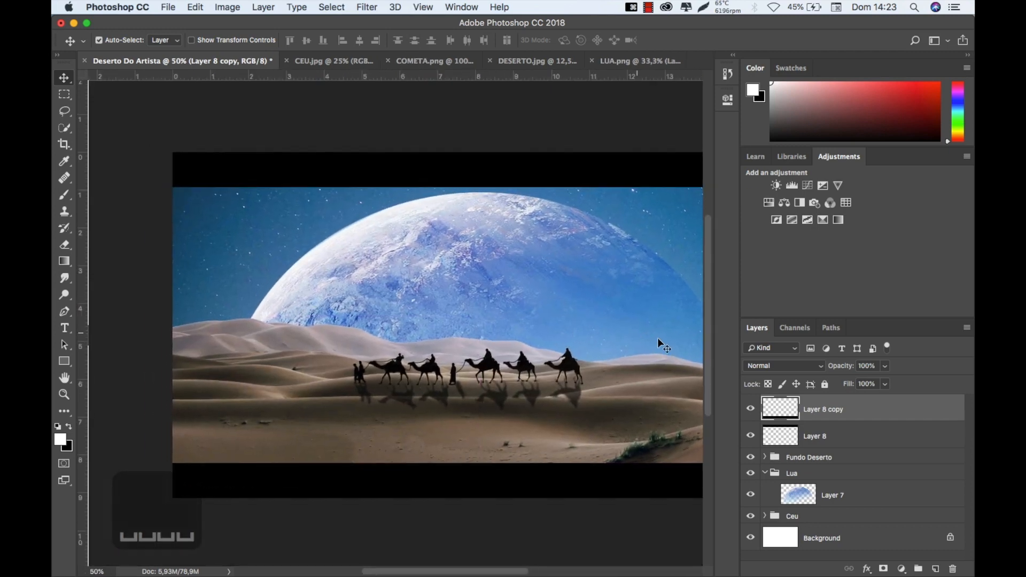
# Group the two black bar layers and name the group Scopes.
pyautogui.keyDown('shift'); pyautogui.click(830, 437); pyautogui.keyUp('shift')
pyautogui.press('super+g')
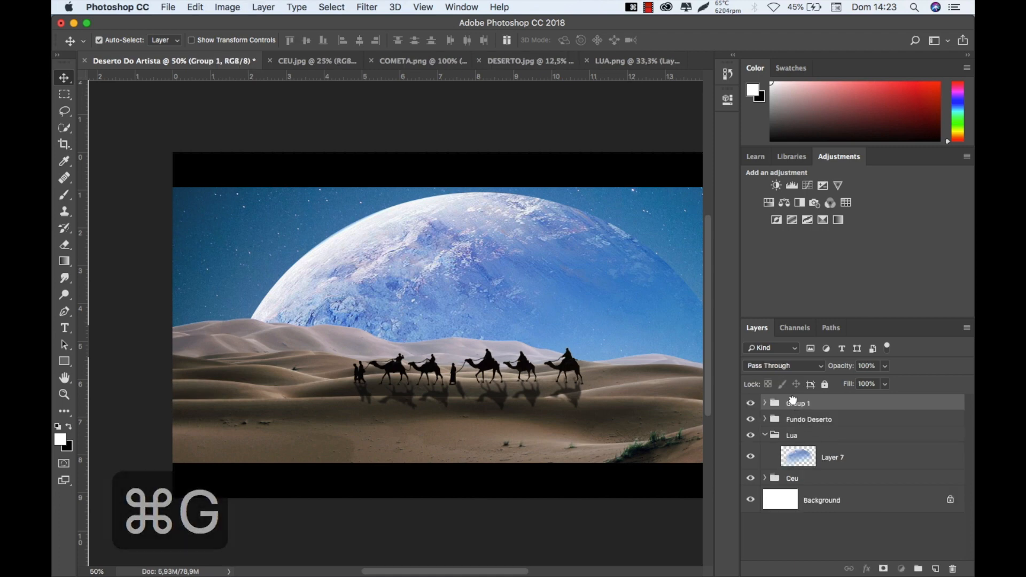
pyautogui.doubleClick(795, 403)
pyautogui.write('Scopes')
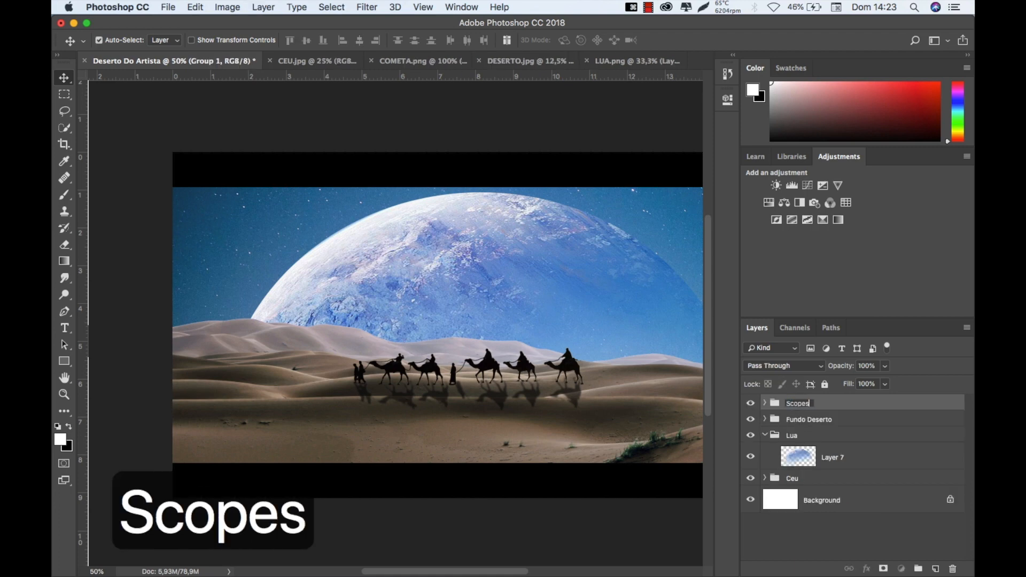
pyautogui.press('Return')
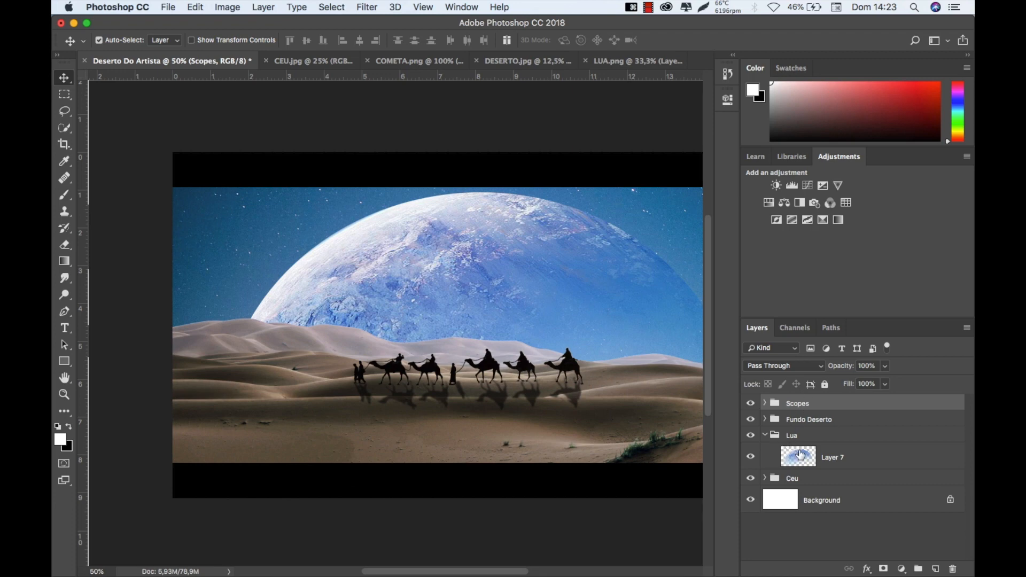
# Add a Brightness/Contrast adjustment clipped to Layer 7 in the Lua group, with brightness -33 and contrast 67.
pyautogui.click(810, 463)
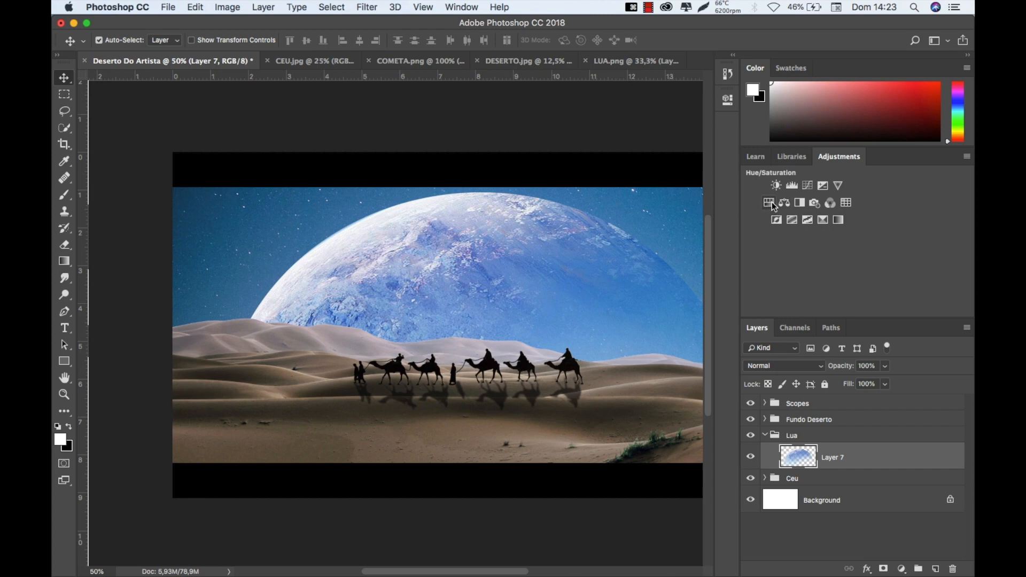
pyautogui.click(777, 187)
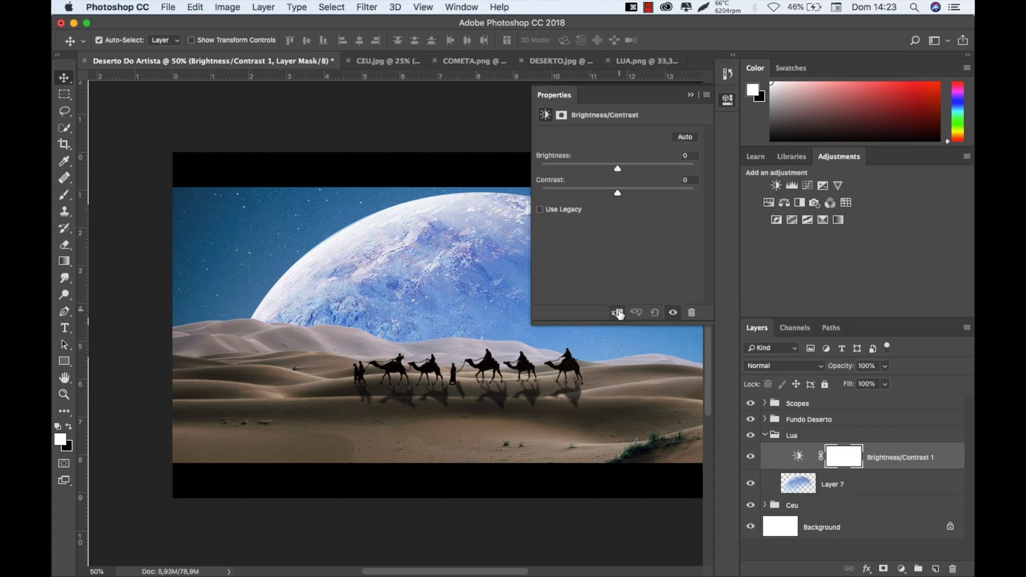
pyautogui.click(618, 313)
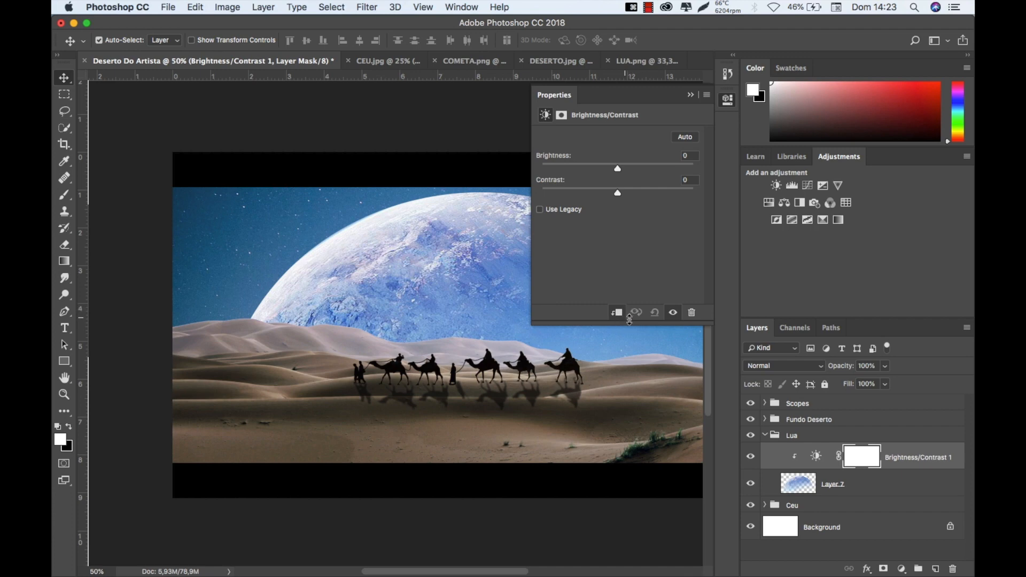
pyautogui.moveTo(619, 168)
pyautogui.mouseDown()
pyautogui.moveTo(632, 168)
pyautogui.moveTo(621, 168)
pyautogui.mouseUp()
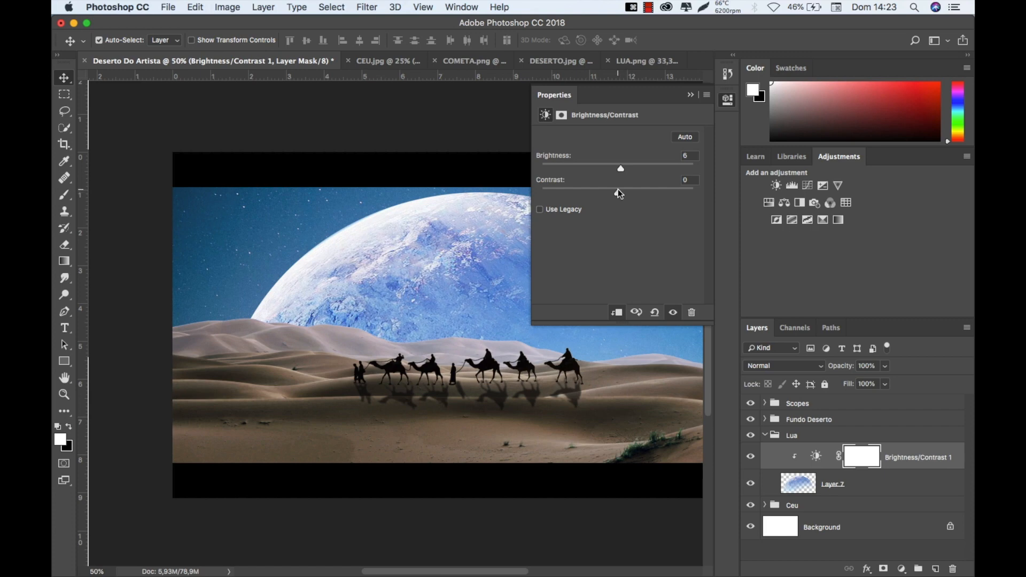
pyautogui.moveTo(662, 196)
pyautogui.mouseDown()
pyautogui.moveTo(631, 191)
pyautogui.moveTo(668, 197)
pyautogui.mouseUp()
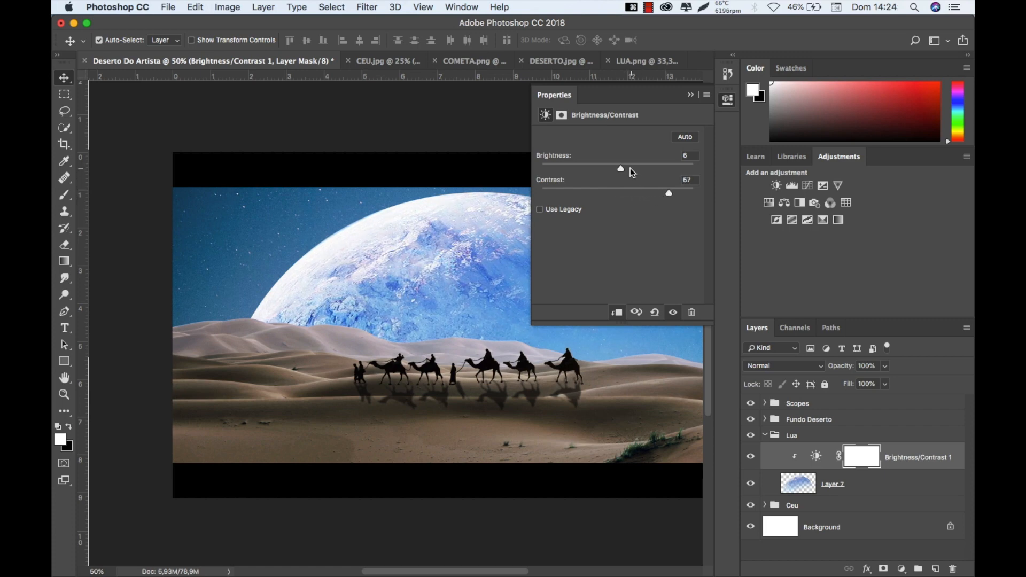
pyautogui.moveTo(619, 169); pyautogui.dragTo(601, 168)
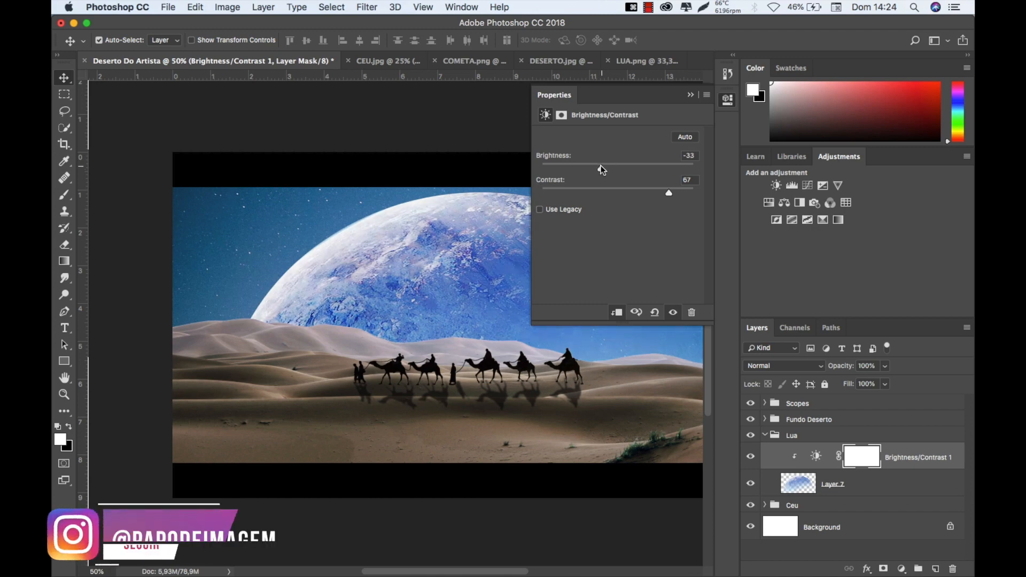
pyautogui.hscroll(5, 615, 351)
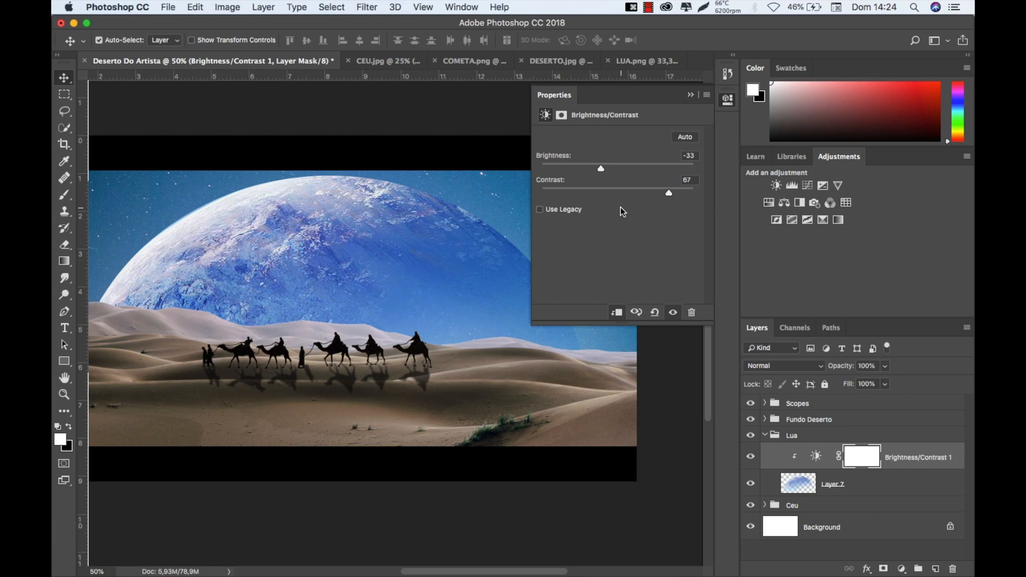
# Add a clipped Color Balance adjustment above the moon's Brightness/Contrast, with midtones at Cyan/Red -17 and Yellow/Blue -71.
pyautogui.click(784, 203)
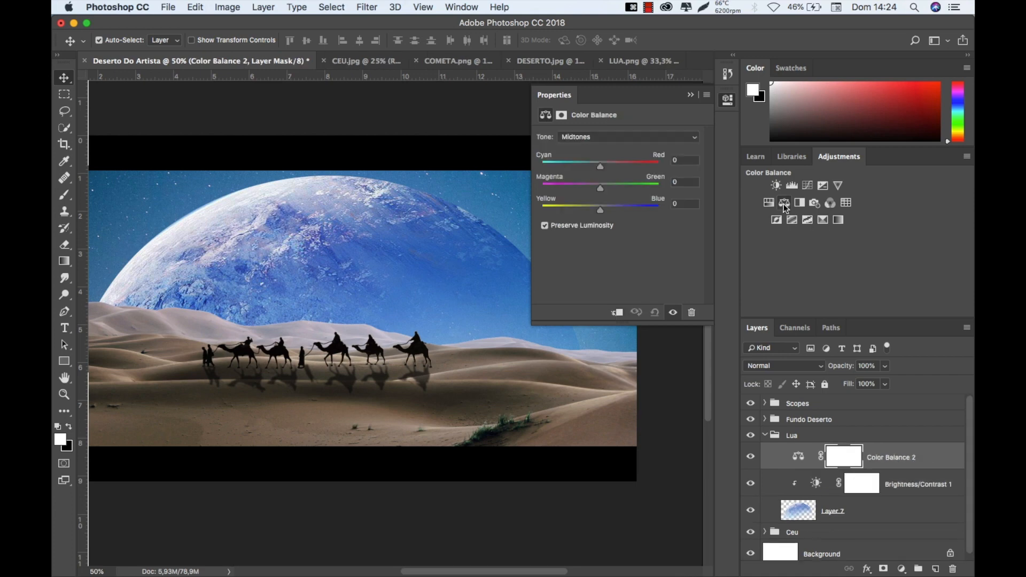
pyautogui.click(616, 312)
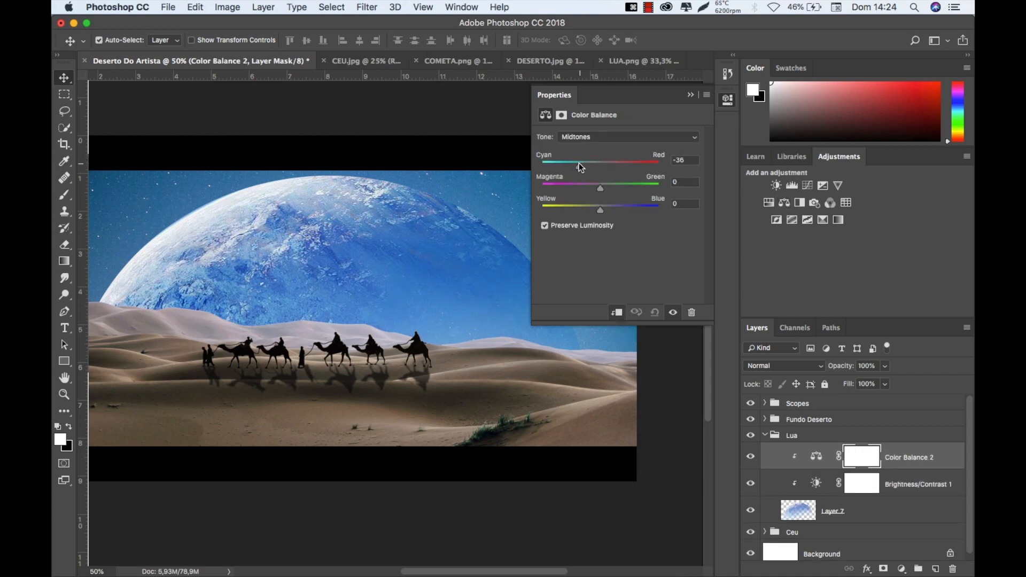
pyautogui.moveTo(568, 165); pyautogui.dragTo(591, 167)
pyautogui.moveTo(602, 209); pyautogui.dragTo(559, 207)
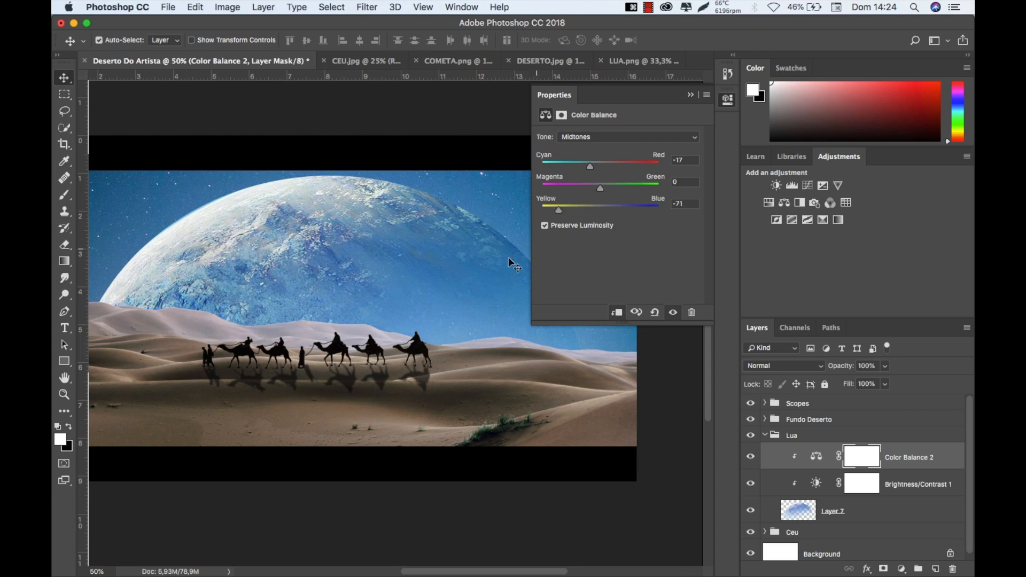
pyautogui.moveTo(358, 268); pyautogui.dragTo(427, 279)
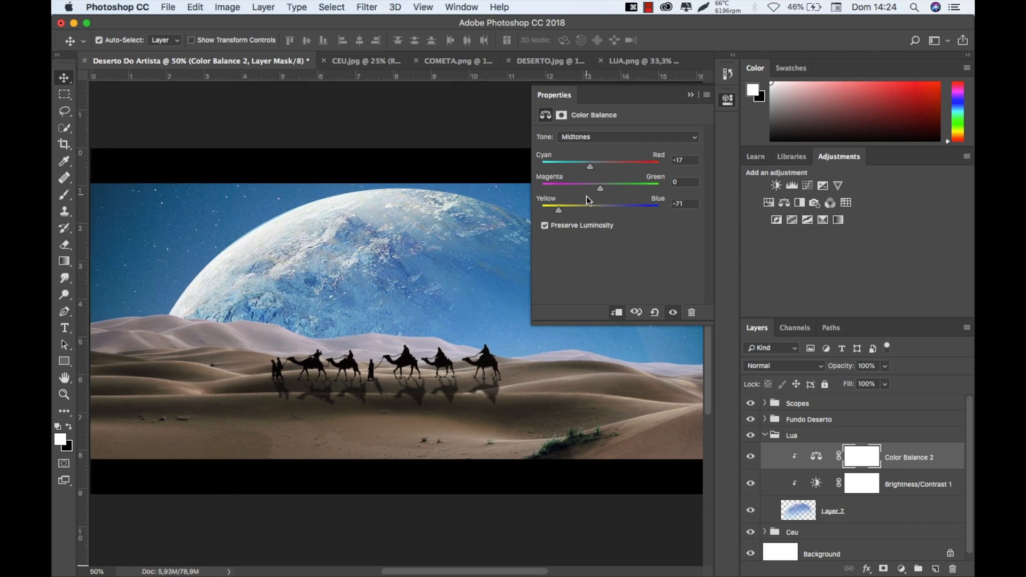
# Set the moon's Color Balance highlights to Cyan/Red +24, Magenta/Green +10 and Yellow/Blue +9.
pyautogui.moveTo(600, 188); pyautogui.dragTo(614, 165)
pyautogui.click(597, 137)
pyautogui.click(595, 146)
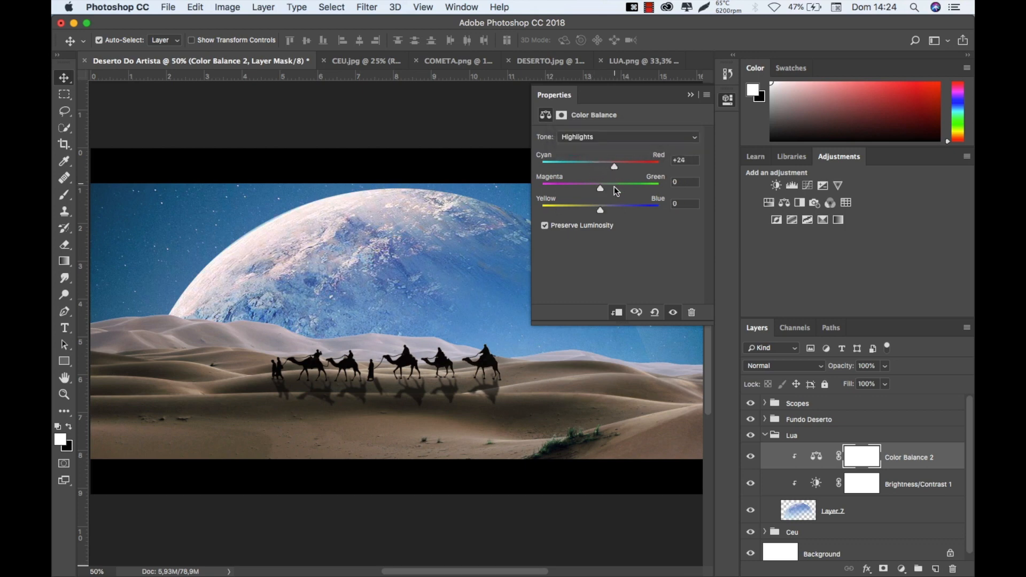
pyautogui.moveTo(600, 210); pyautogui.dragTo(606, 188)
# Set the moon's Color Balance shadows to Magenta/Green -23, Yellow/Blue -30 and Cyan/Red +4.
pyautogui.click(606, 137)
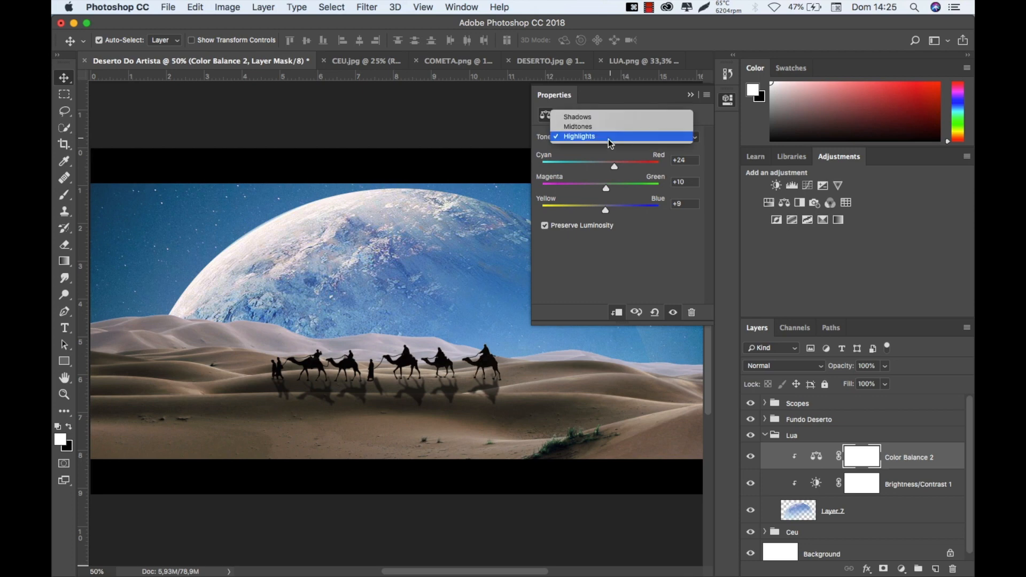
pyautogui.click(603, 116)
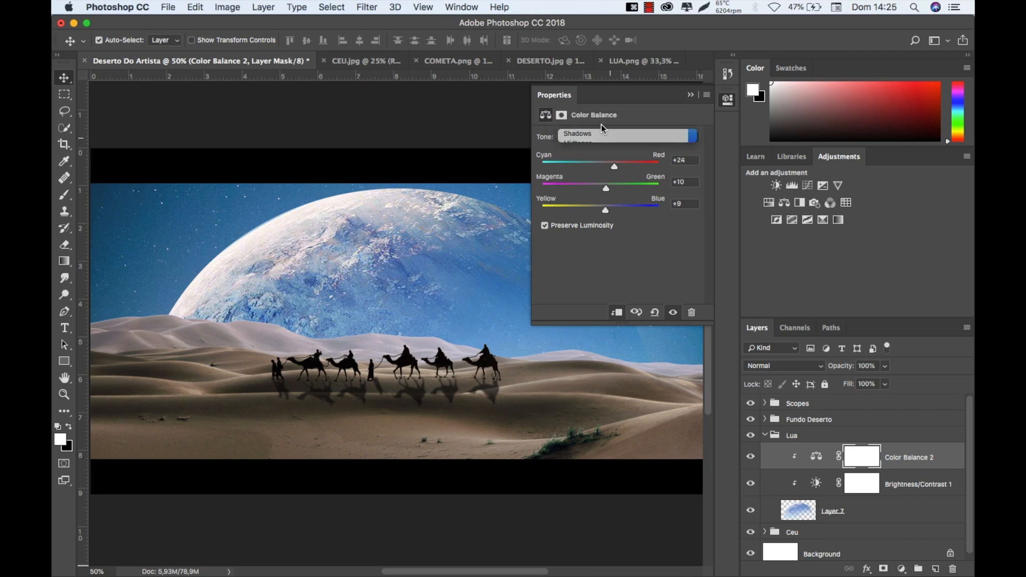
pyautogui.moveTo(601, 184); pyautogui.dragTo(583, 207)
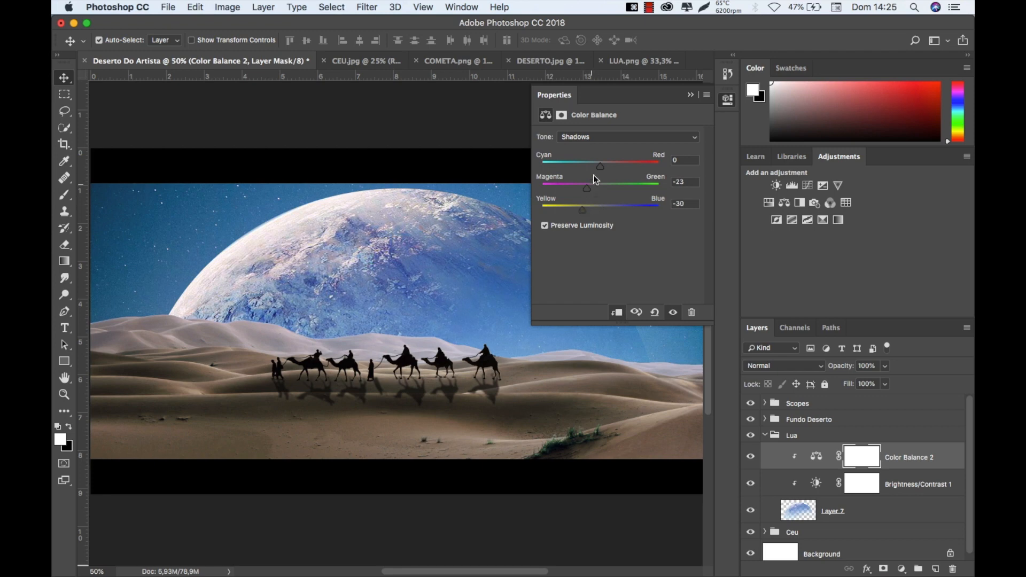
pyautogui.moveTo(600, 165); pyautogui.dragTo(601, 164)
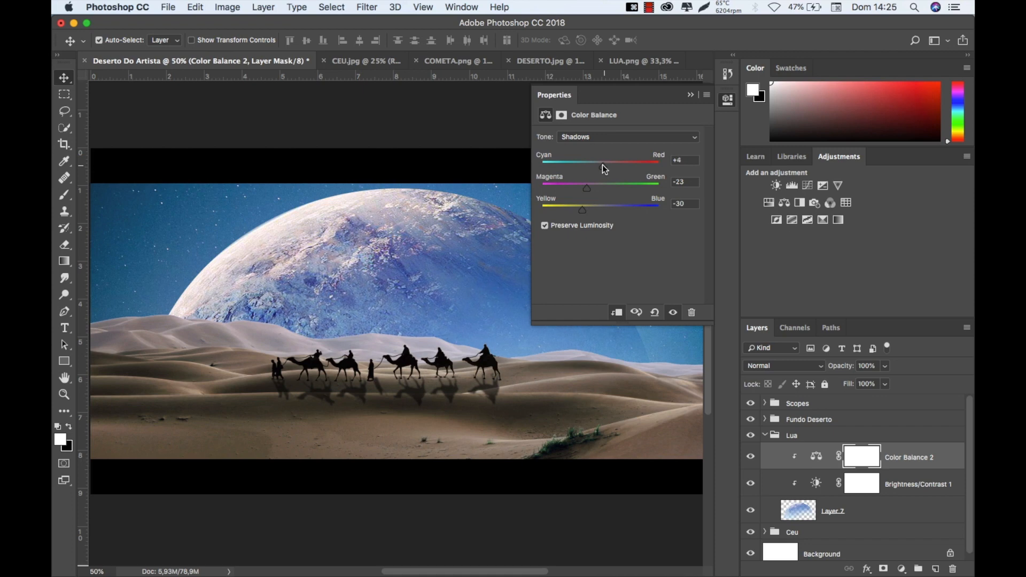
pyautogui.click(691, 96)
pyautogui.press('super+minus')
pyautogui.press('super+minus')
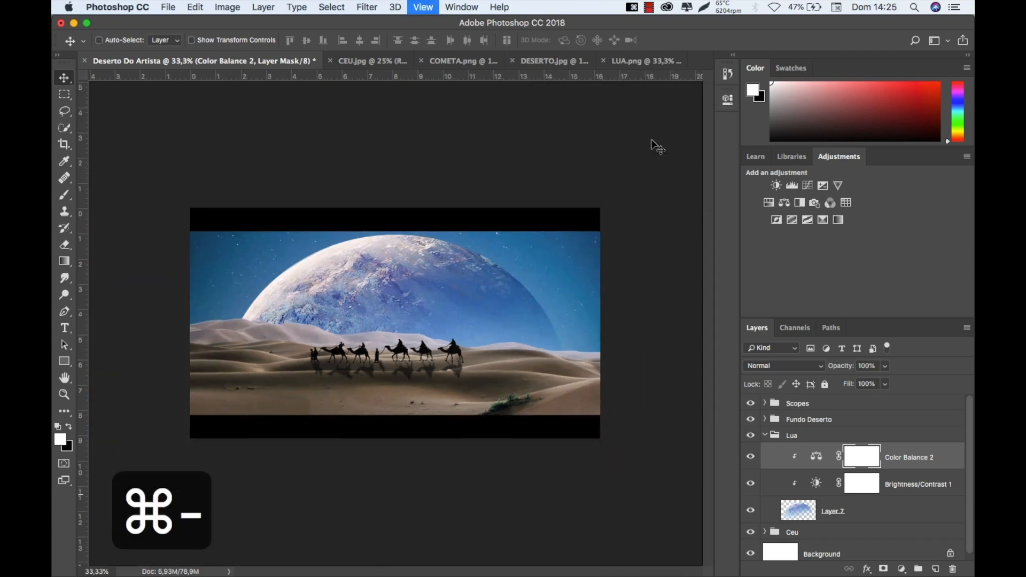
pyautogui.press('super+equal')
pyautogui.press('super+equal')
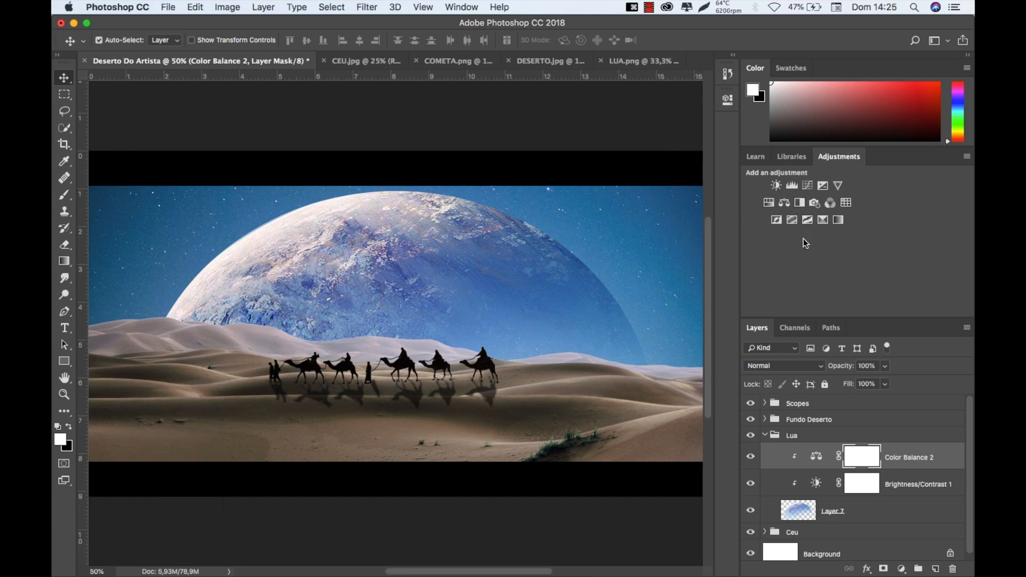
# Add a Brightness/Contrast adjustment clipped to Layer 6 in the Ceu group, with brightness 24 and contrast 39.
pyautogui.click(771, 434)
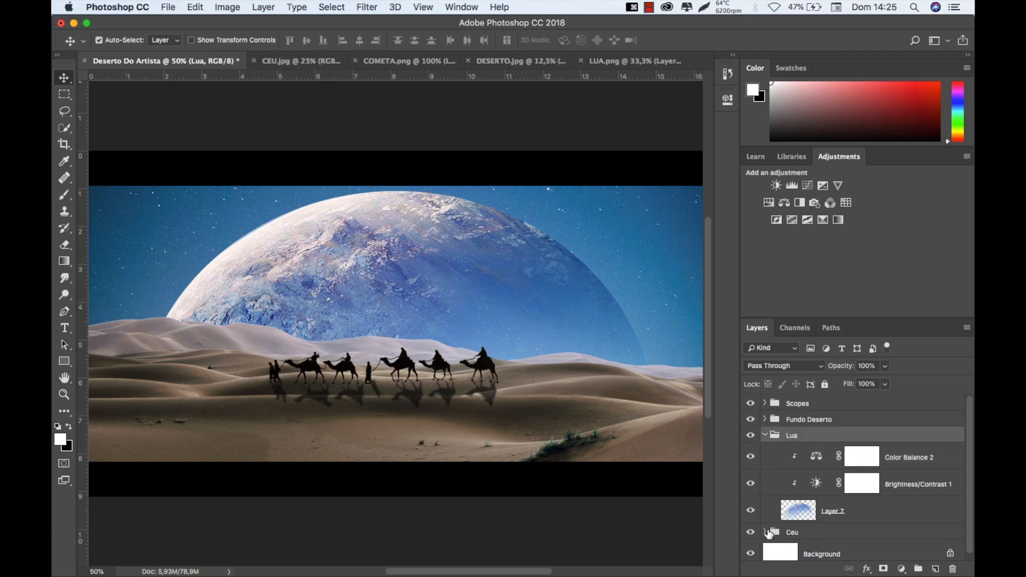
pyautogui.click(772, 532)
pyautogui.scroll(-2, 785, 526)
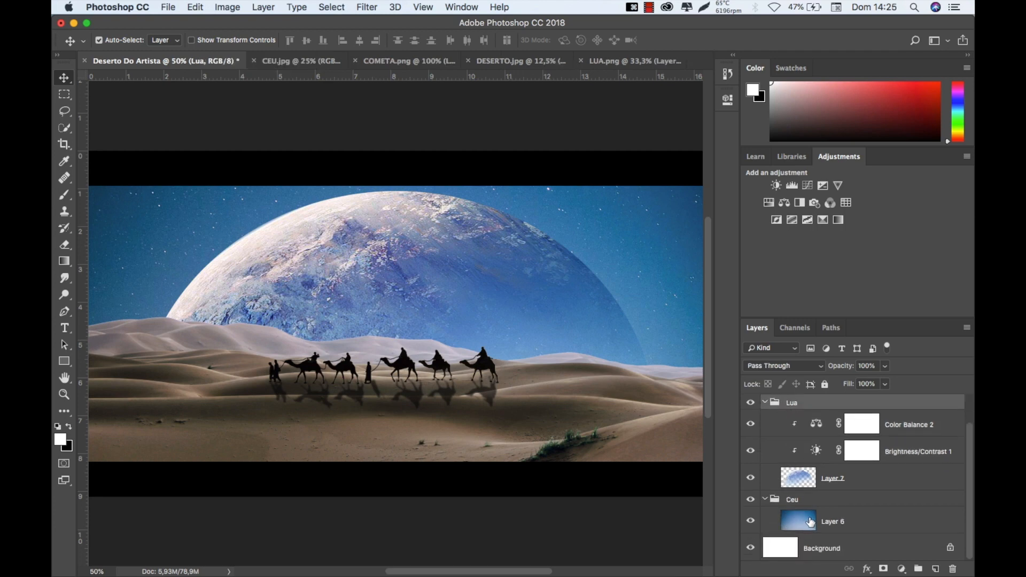
pyautogui.click(810, 523)
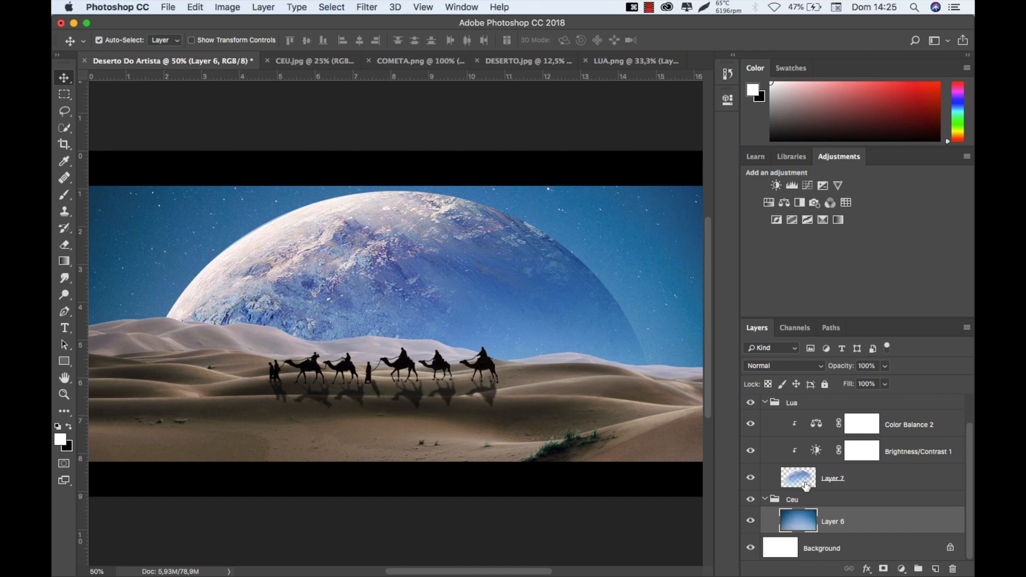
pyautogui.click(776, 186)
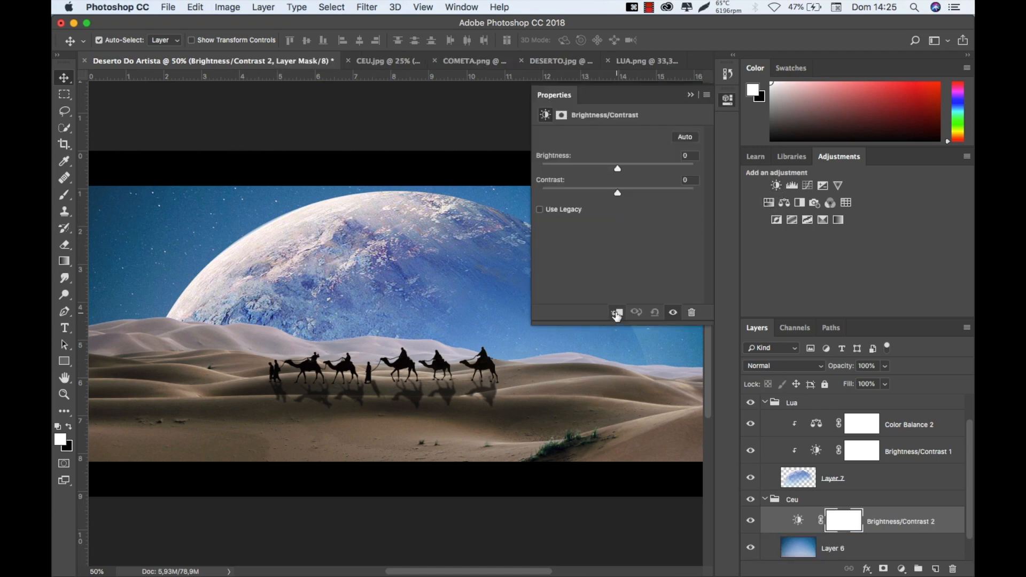
pyautogui.click(617, 313)
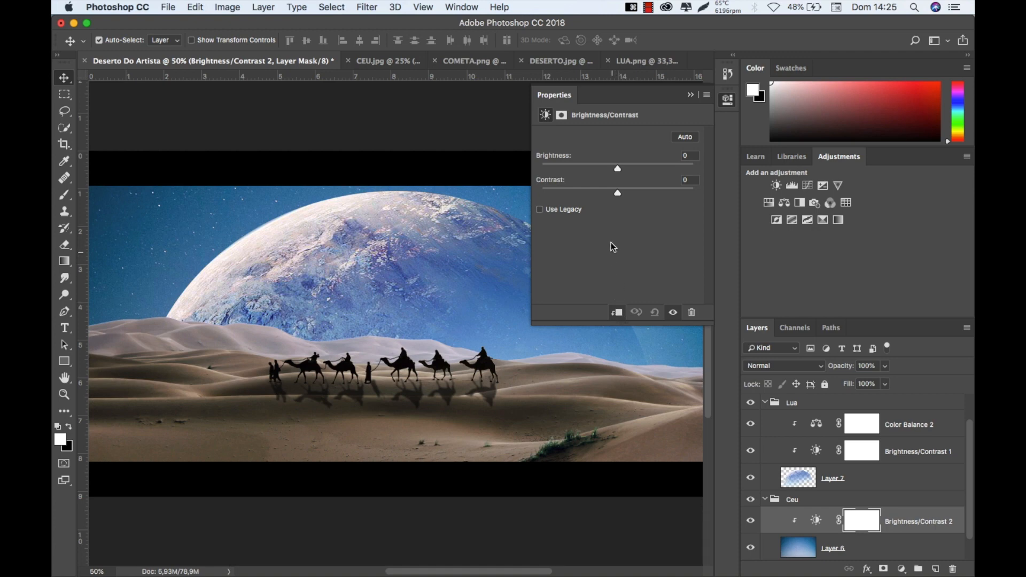
pyautogui.moveTo(619, 171); pyautogui.dragTo(647, 194)
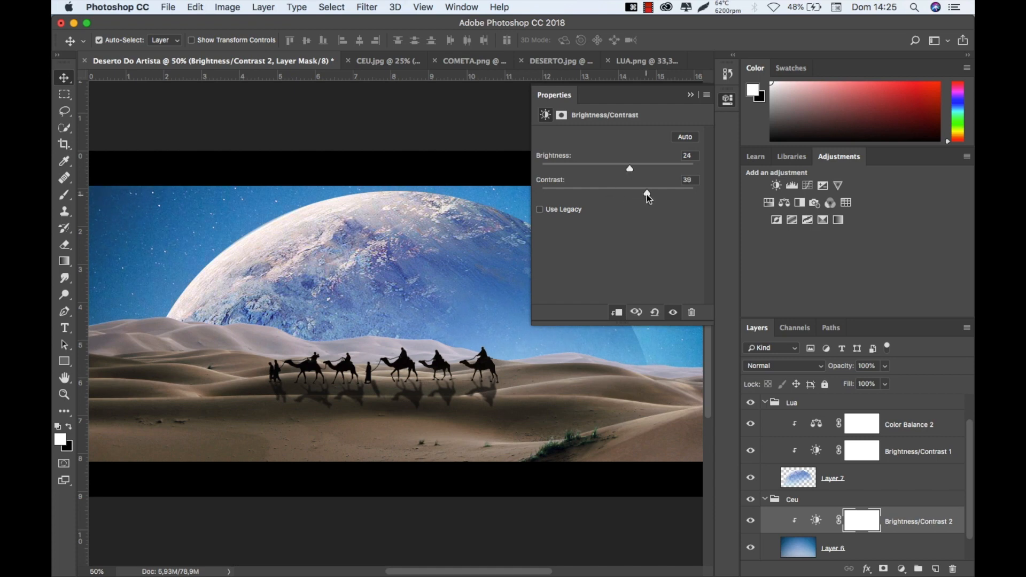
pyautogui.click(691, 96)
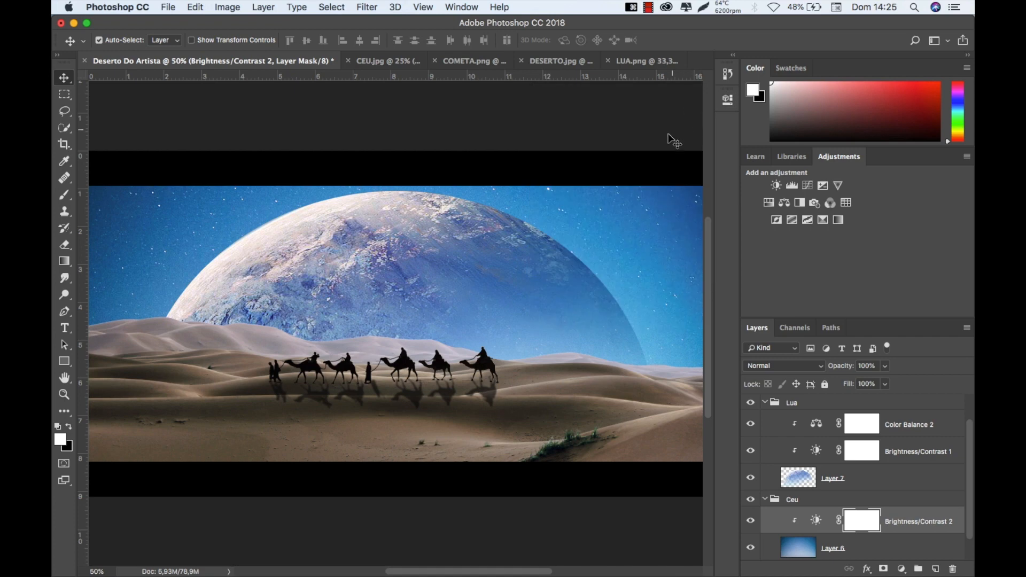
# Add a clipped Color Balance directly above Layer 6, with midtones at Cyan/Red +28, Magenta/Green -18 and Yellow/Blue -20.
pyautogui.press('space')
pyautogui.moveTo(554, 265)
pyautogui.mouseDown()
pyautogui.moveTo(653, 275)
pyautogui.moveTo(567, 250)
pyautogui.mouseUp()
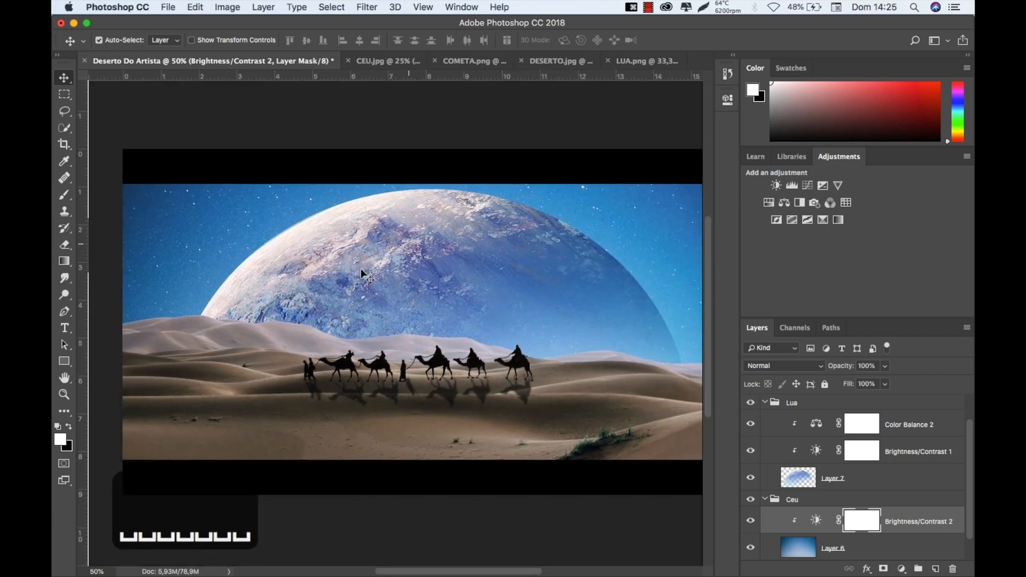
pyautogui.click(196, 291)
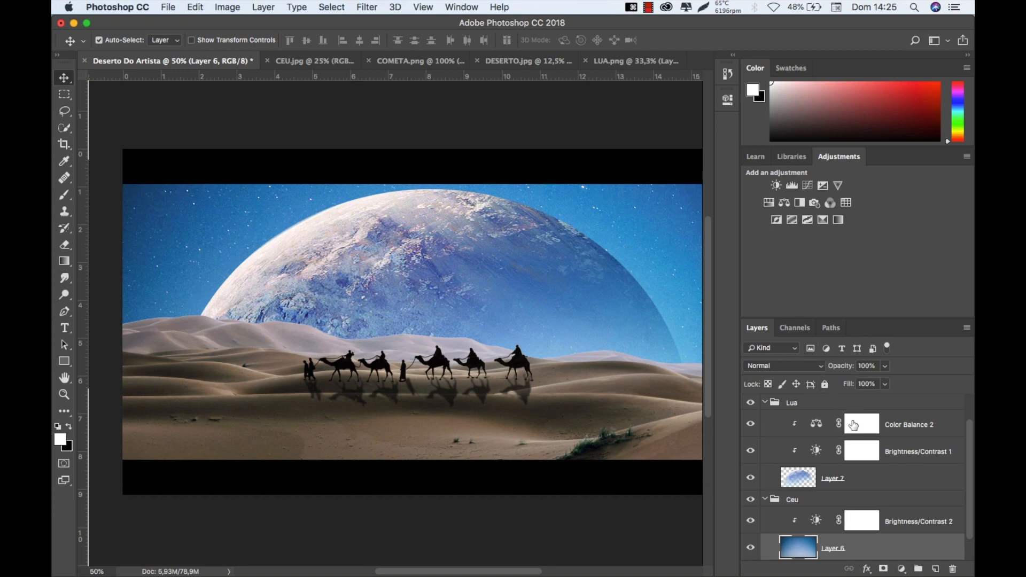
pyautogui.click(786, 203)
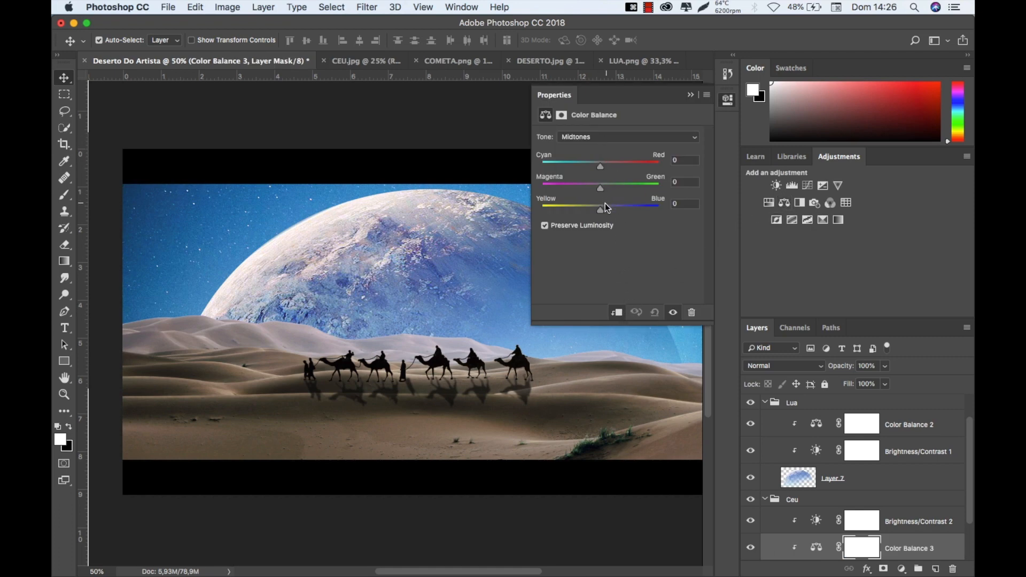
pyautogui.moveTo(599, 207); pyautogui.dragTo(588, 166)
pyautogui.moveTo(588, 165); pyautogui.dragTo(618, 167)
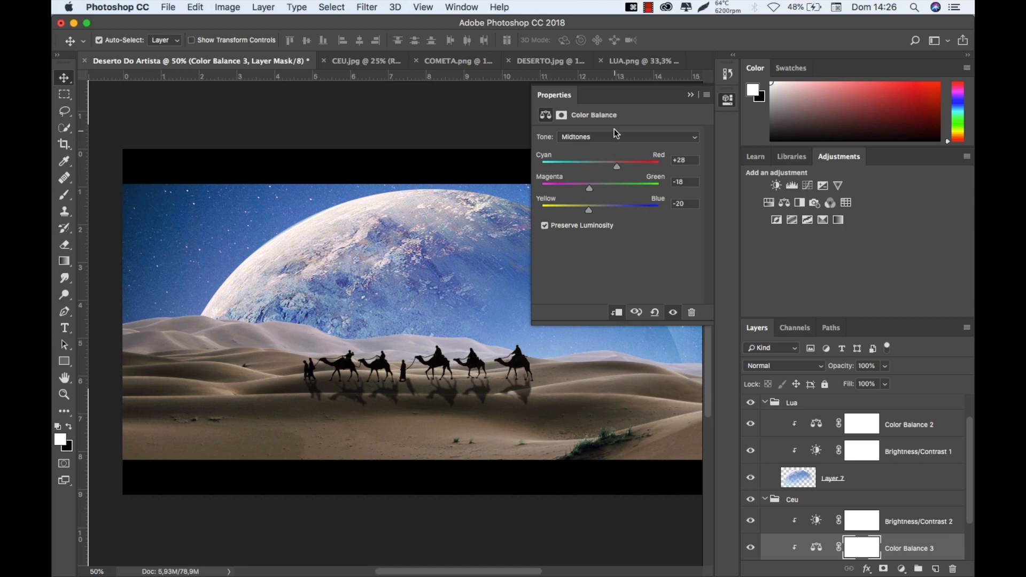
# Set the sky's Color Balance highlights to Cyan/Red -21, Magenta/Green +16 and Yellow/Blue -2.
pyautogui.click(614, 134)
pyautogui.click(607, 147)
pyautogui.moveTo(601, 210)
pyautogui.mouseDown()
pyautogui.moveTo(616, 211)
pyautogui.moveTo(599, 211)
pyautogui.mouseUp()
pyautogui.moveTo(590, 166); pyautogui.dragTo(610, 188)
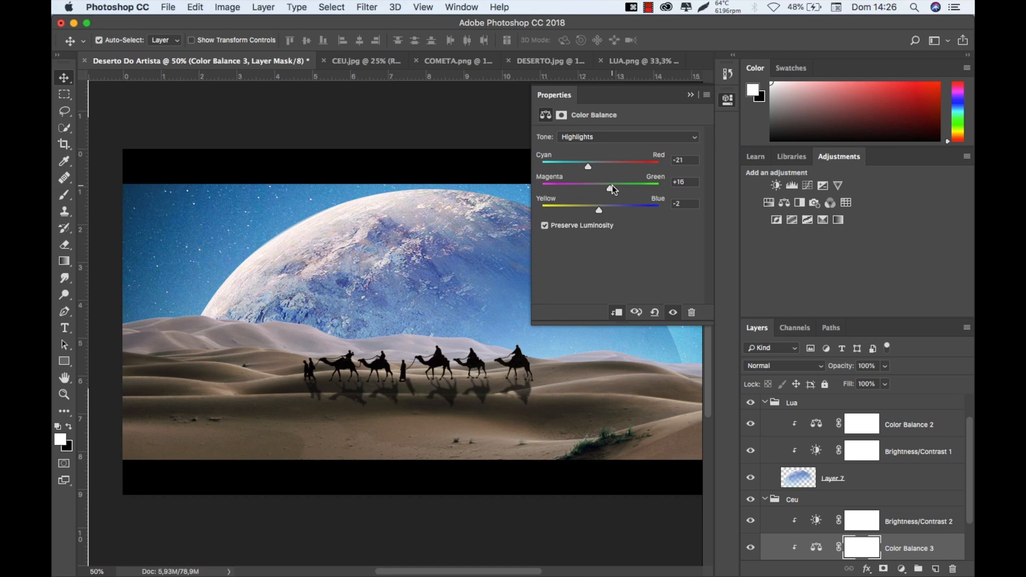
pyautogui.click(691, 95)
pyautogui.press('super+minus')
pyautogui.press('super+minus')
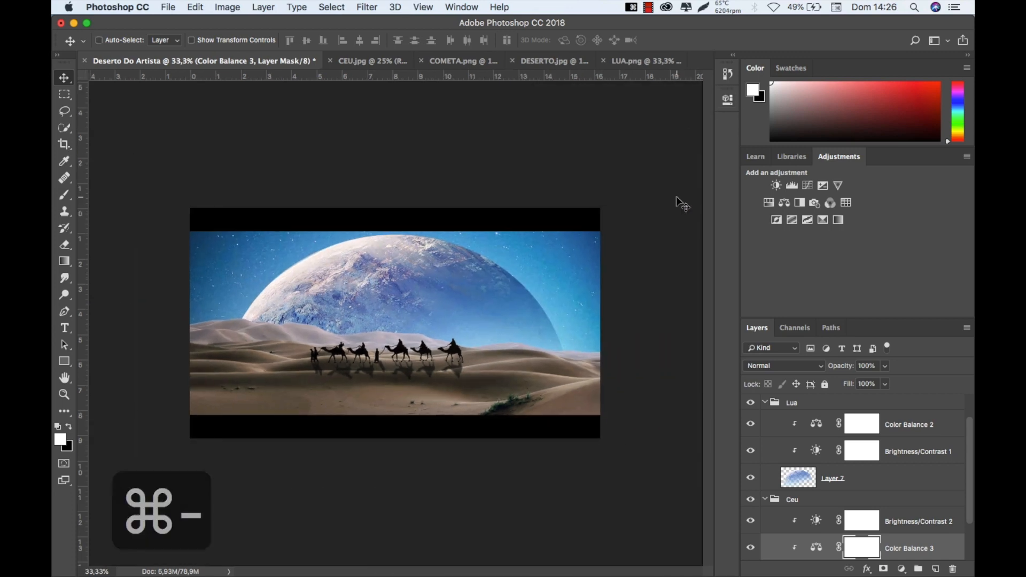
pyautogui.press('super+equal')
pyautogui.press('super+equal')
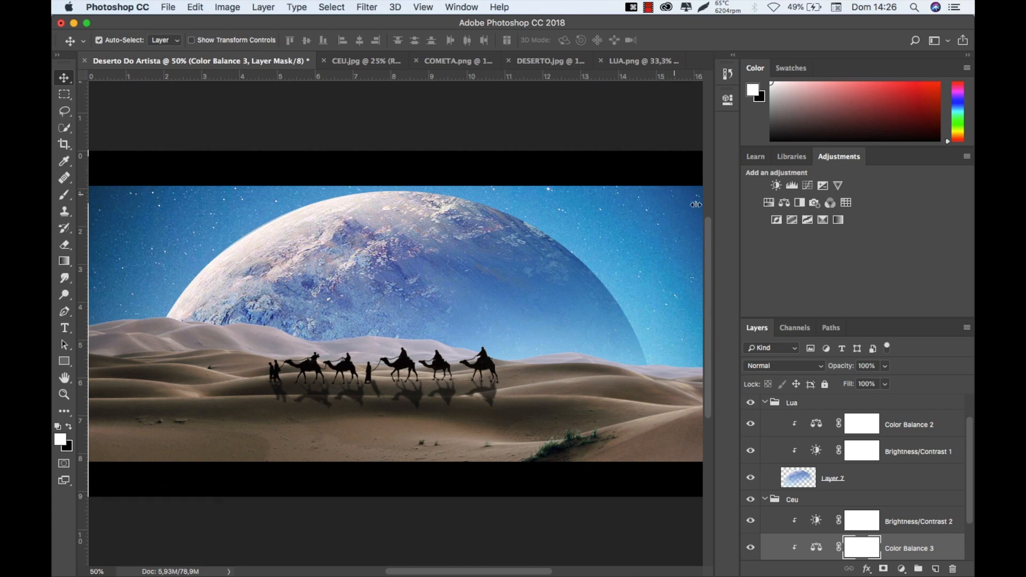
# Create a new empty layer in the Lua group and place it directly beneath Layer 7.
pyautogui.click(876, 483)
pyautogui.click(936, 569)
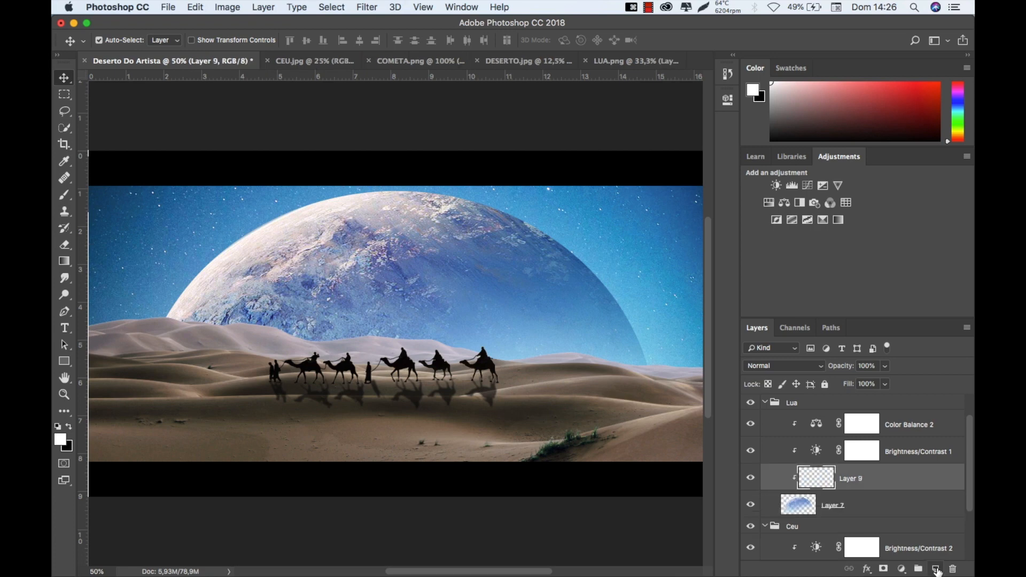
pyautogui.moveTo(883, 476); pyautogui.dragTo(876, 509)
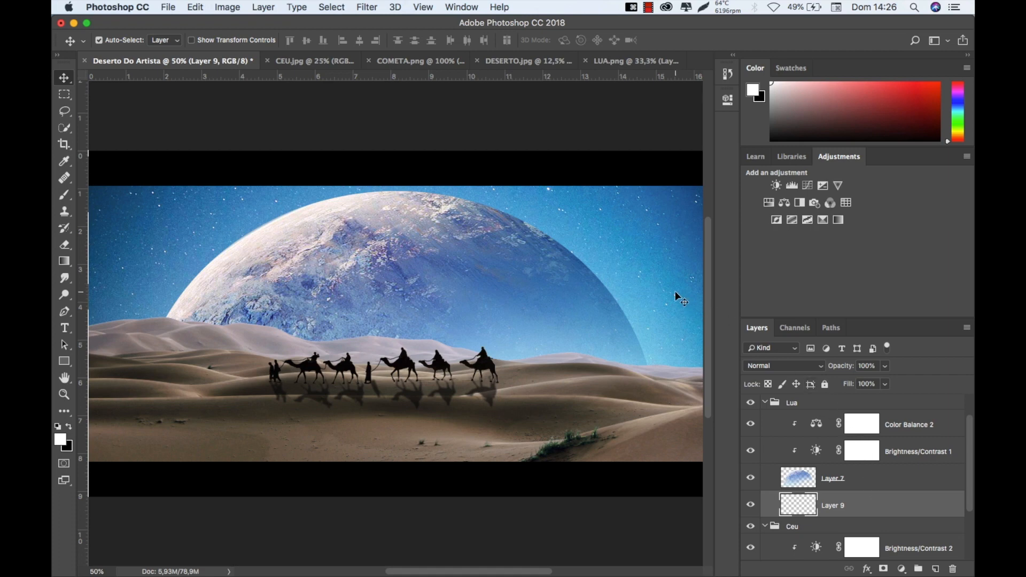
# Enlarge the white Brush at 23% opacity to 2000 px and paint one dab behind the moon on the new layer.
pyautogui.press('b')
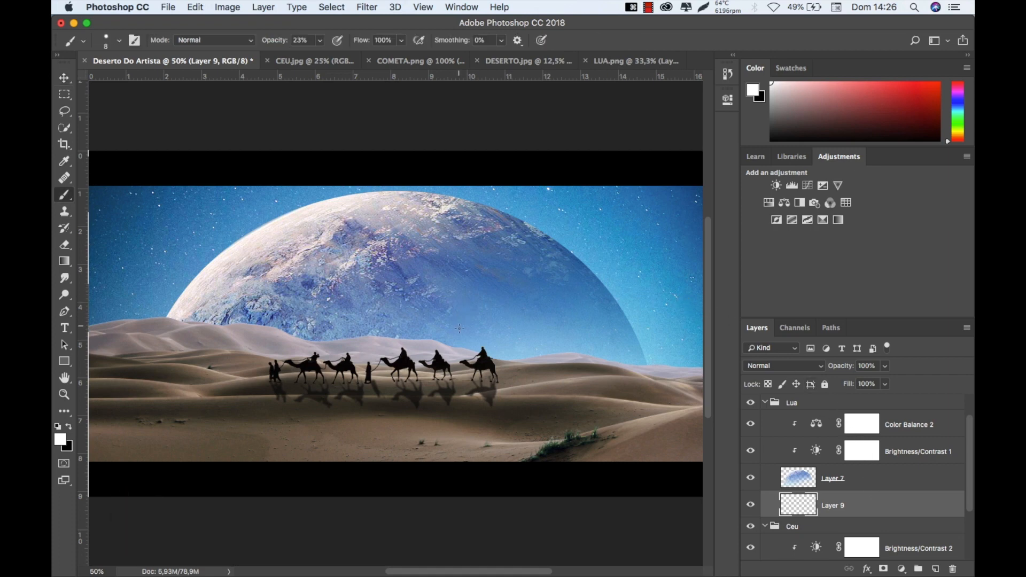
pyautogui.press(']')
pyautogui.press(']')
pyautogui.press(']')
pyautogui.press(']')
pyautogui.press(']')
pyautogui.press(']')
pyautogui.press(']')
pyautogui.press(']')
pyautogui.press(']')
pyautogui.press(']')
pyautogui.press(']')
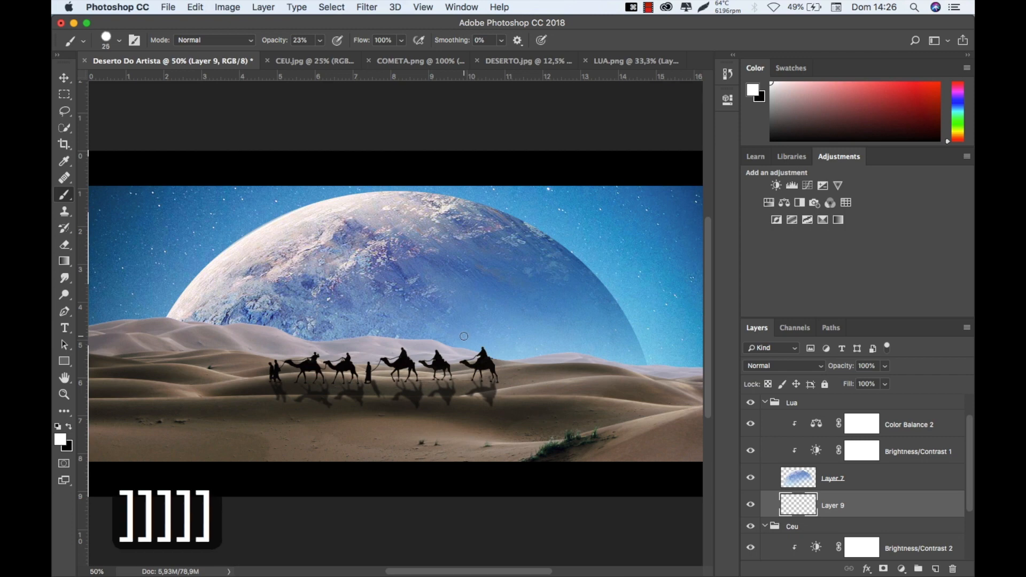
pyautogui.press(']')
pyautogui.press(']')
pyautogui.press(']')
pyautogui.press(']')
pyautogui.press(']')
pyautogui.press(']')
pyautogui.press(']')
pyautogui.press(']')
pyautogui.press(']')
pyautogui.press(']')
pyautogui.press(']')
pyautogui.press(']')
pyautogui.press(']')
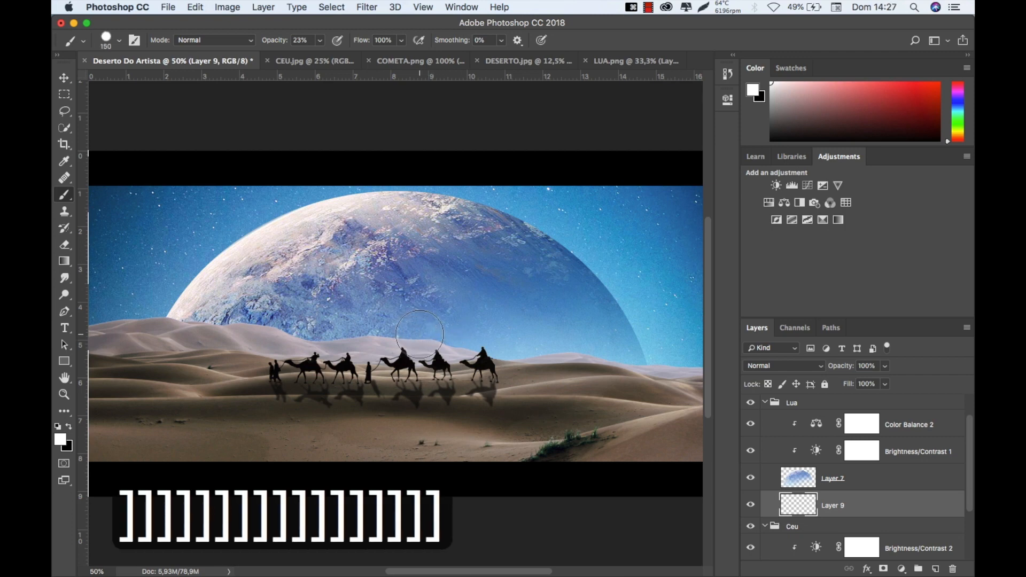
pyautogui.press(']')
pyautogui.press(']')
pyautogui.press(']')
pyautogui.press(']')
pyautogui.press(']')
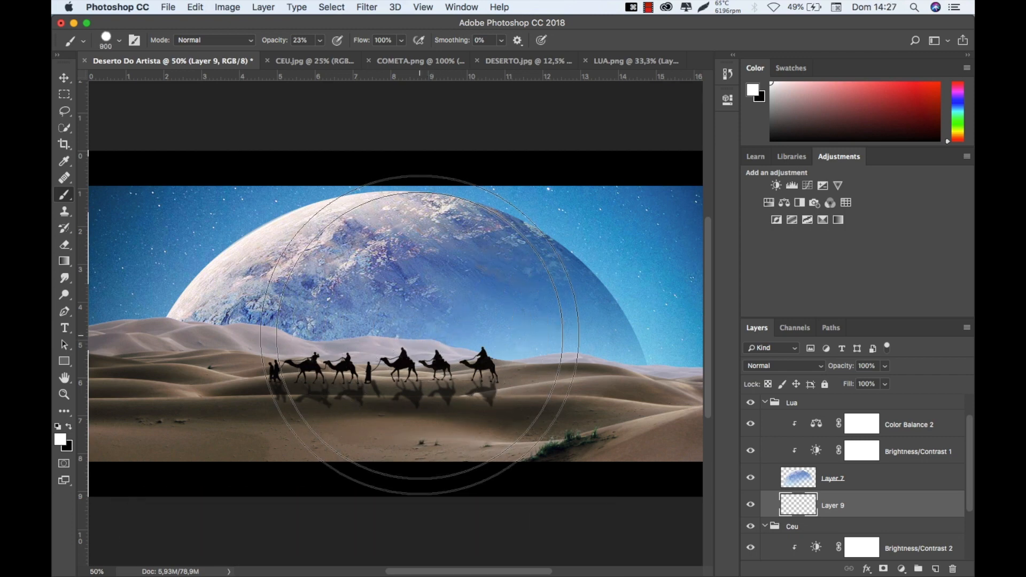
pyautogui.press(']')
pyautogui.press(']')
pyautogui.press(']')
pyautogui.press(']')
pyautogui.press(']')
pyautogui.press(']')
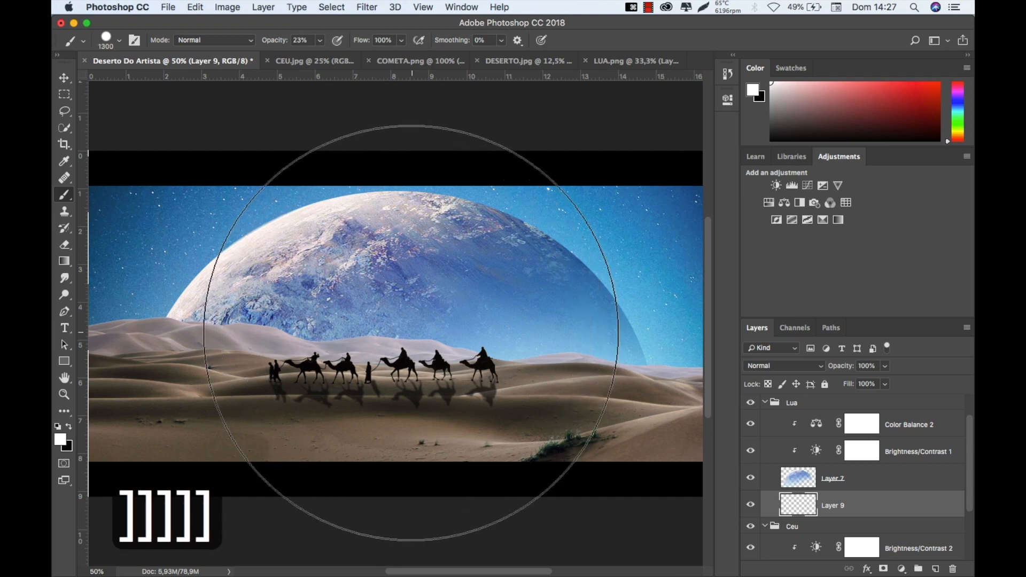
pyautogui.press(']')
pyautogui.press(']')
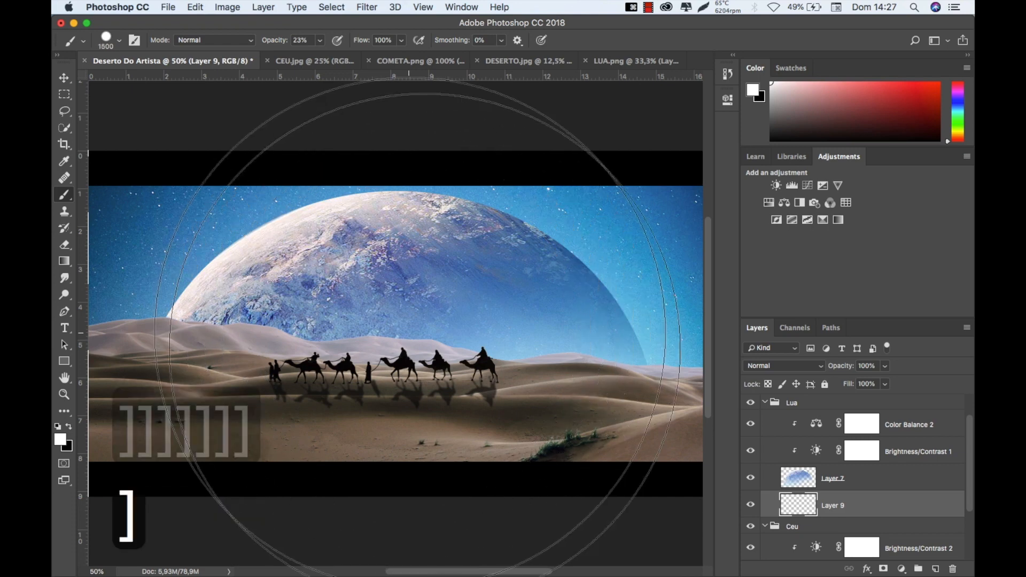
pyautogui.press(']')
pyautogui.press(']')
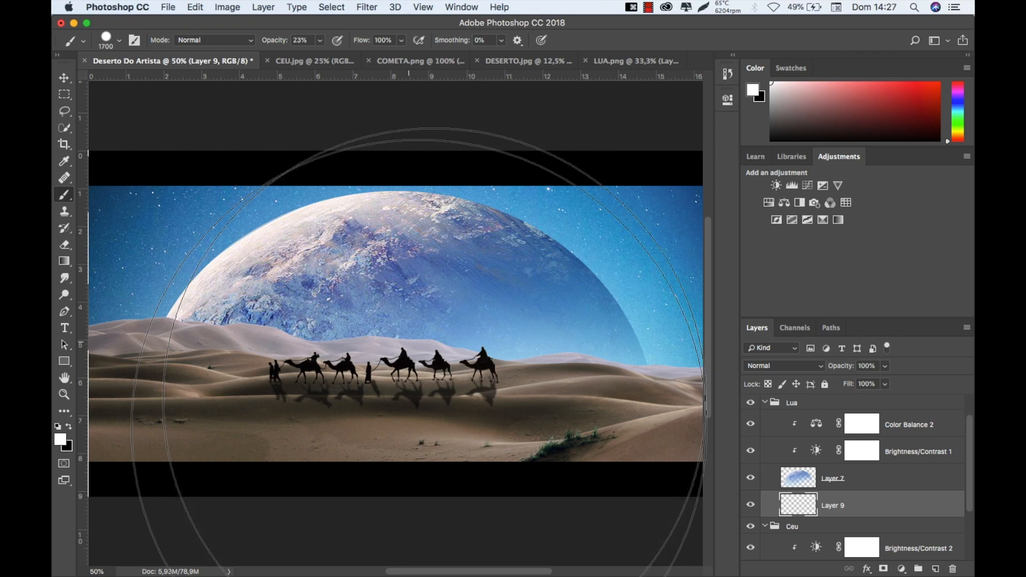
pyautogui.press(']')
pyautogui.press(']')
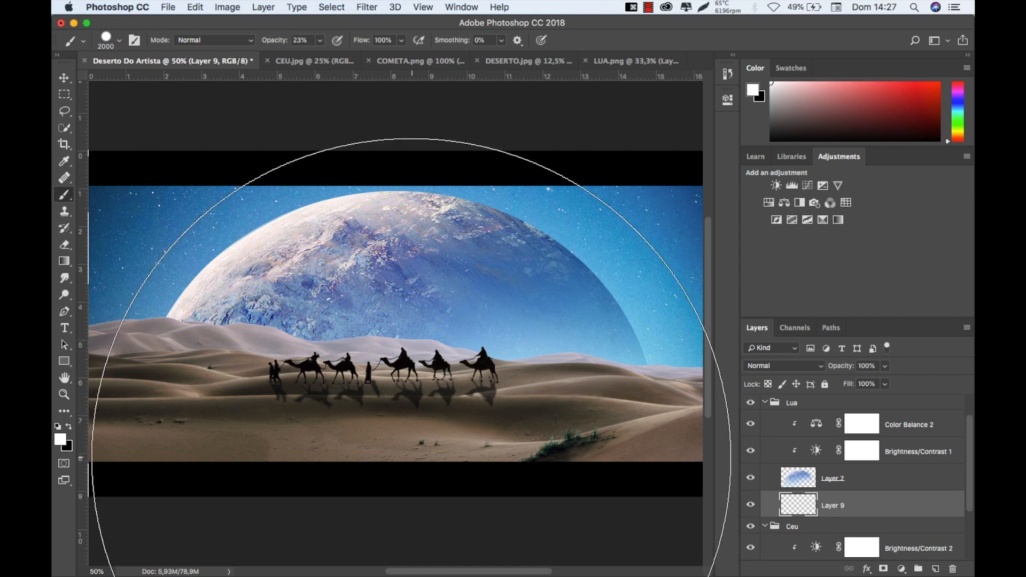
pyautogui.click(411, 458)
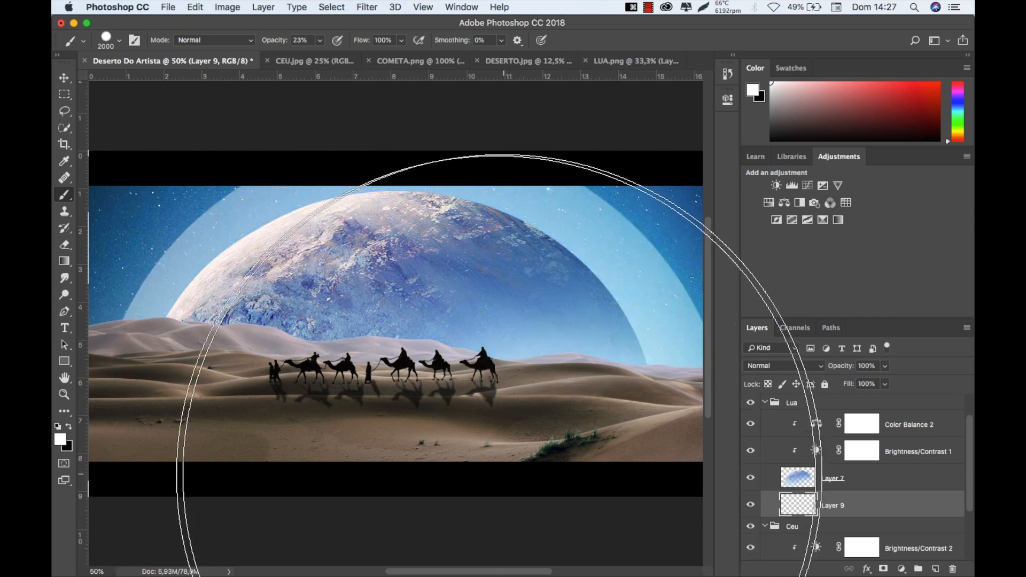
# Undo and restore the white dab behind the moon to compare the sky with and without it.
pyautogui.press('super+z')
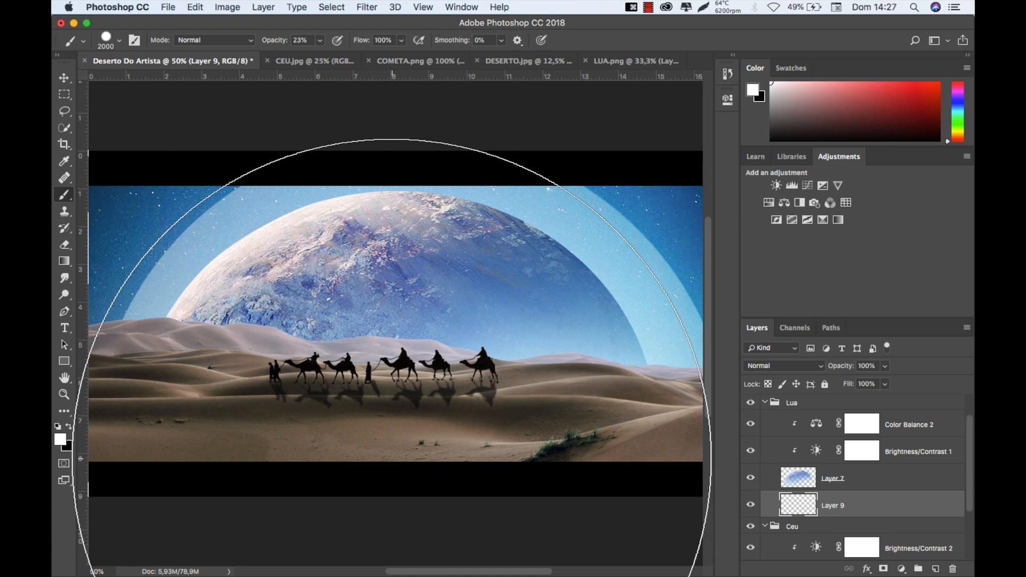
pyautogui.press('alt+super+z')
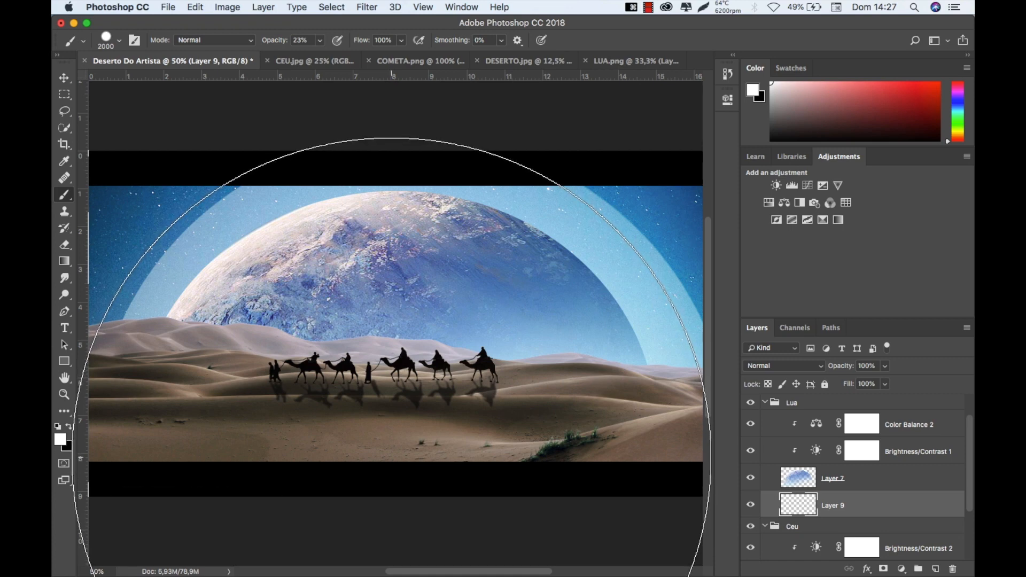
pyautogui.press('super+z')
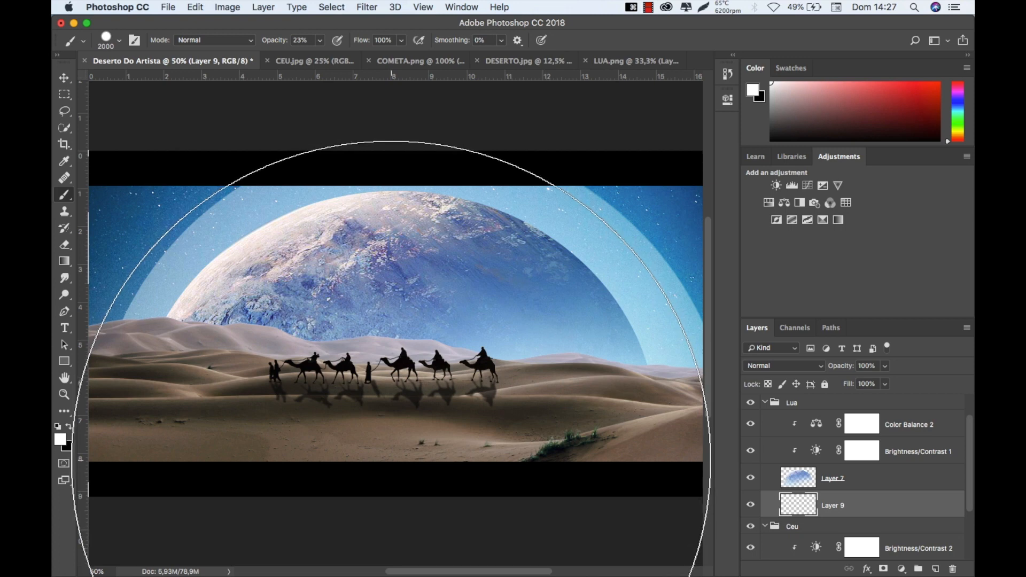
pyautogui.press('alt+super+z')
pyautogui.press('alt+super+z')
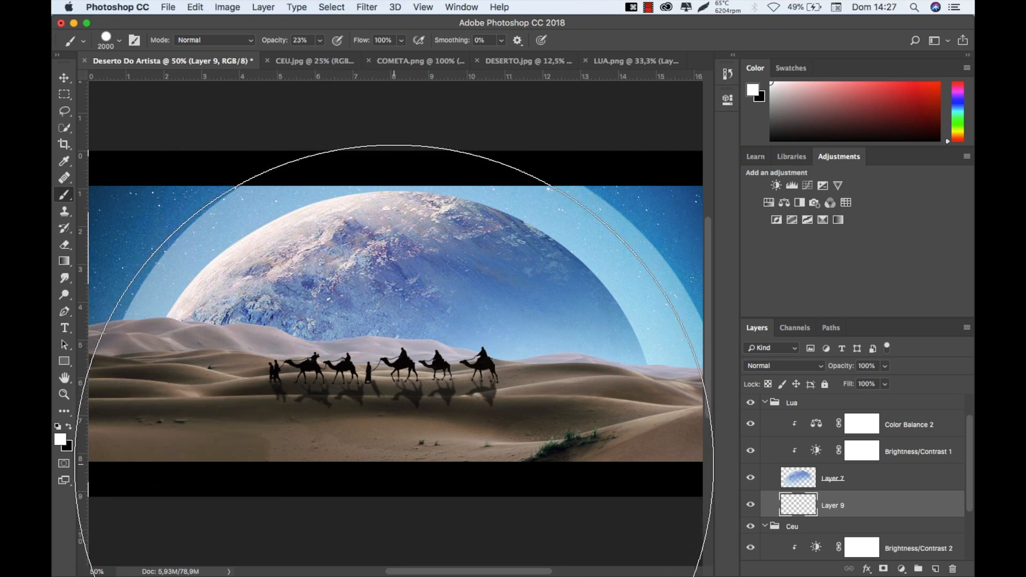
pyautogui.press('v')
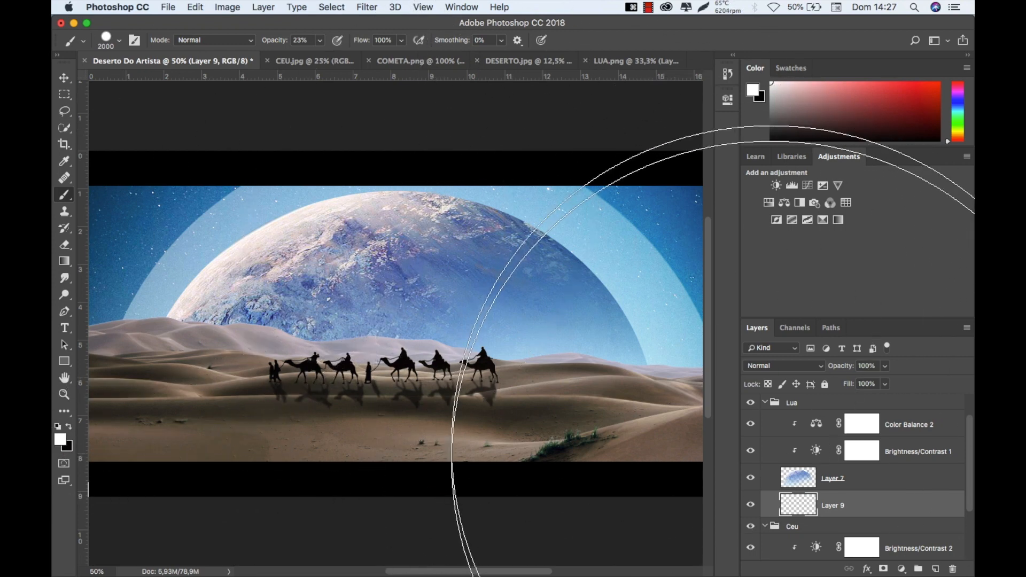
# Delete the layer holding the white dab beneath Layer 7.
pyautogui.click(772, 463)
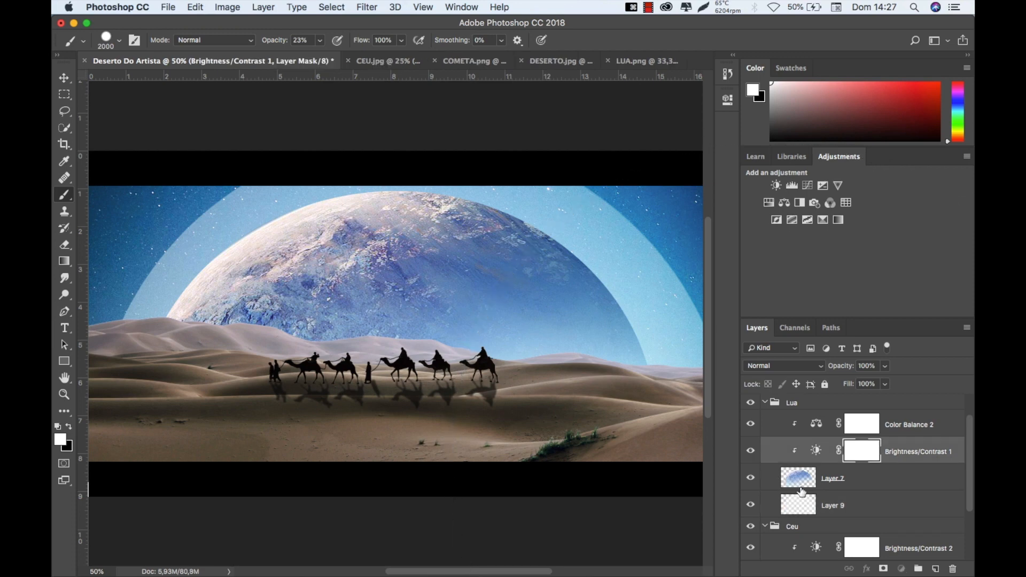
pyautogui.click(801, 490)
pyautogui.click(805, 504)
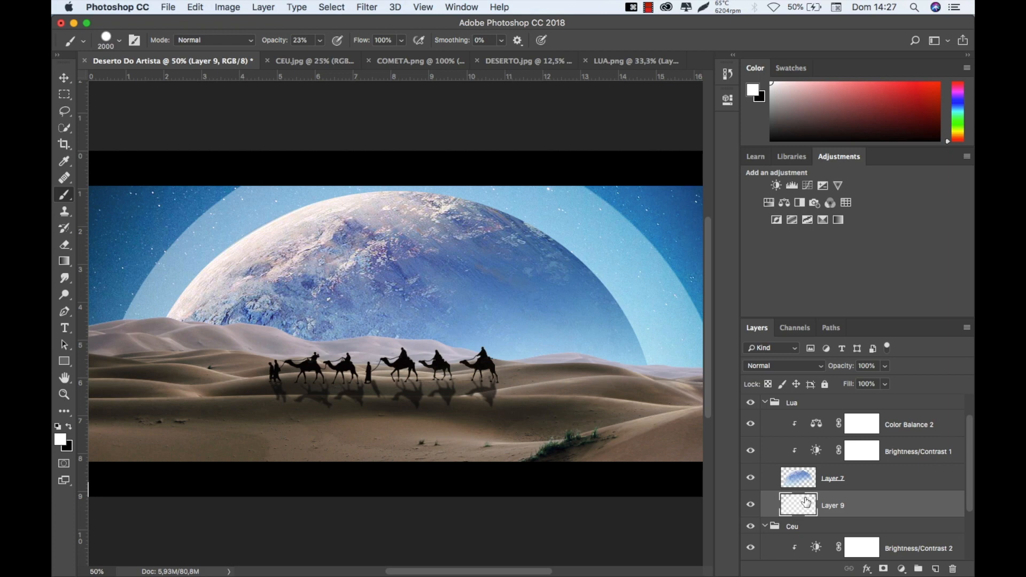
pyautogui.press('BackSpace')
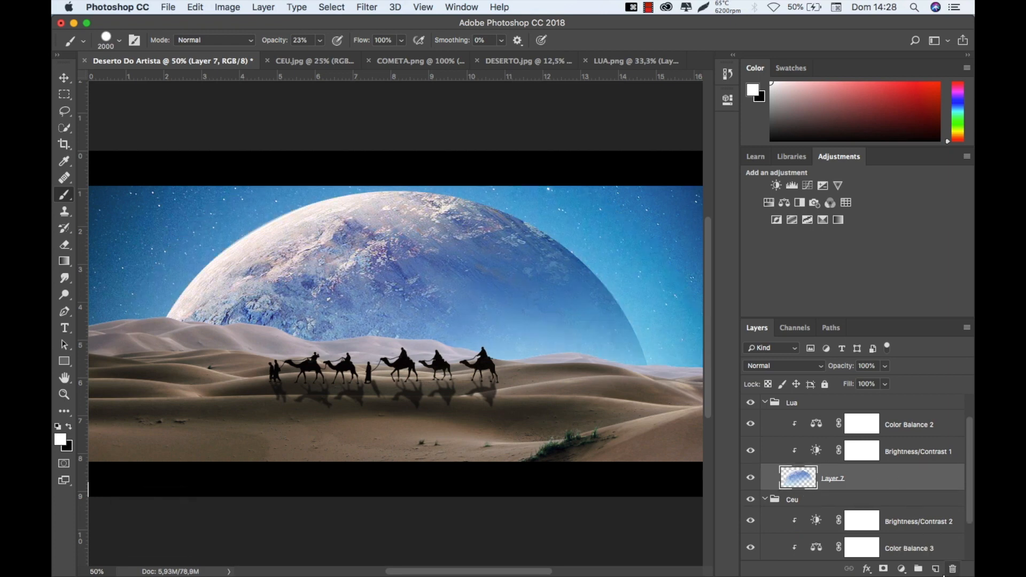
# On a new layer directly beneath Layer 7, paint large white Brush dabs at 10% opacity behind the moon.
pyautogui.click(935, 569)
pyautogui.moveTo(869, 484); pyautogui.dragTo(869, 519)
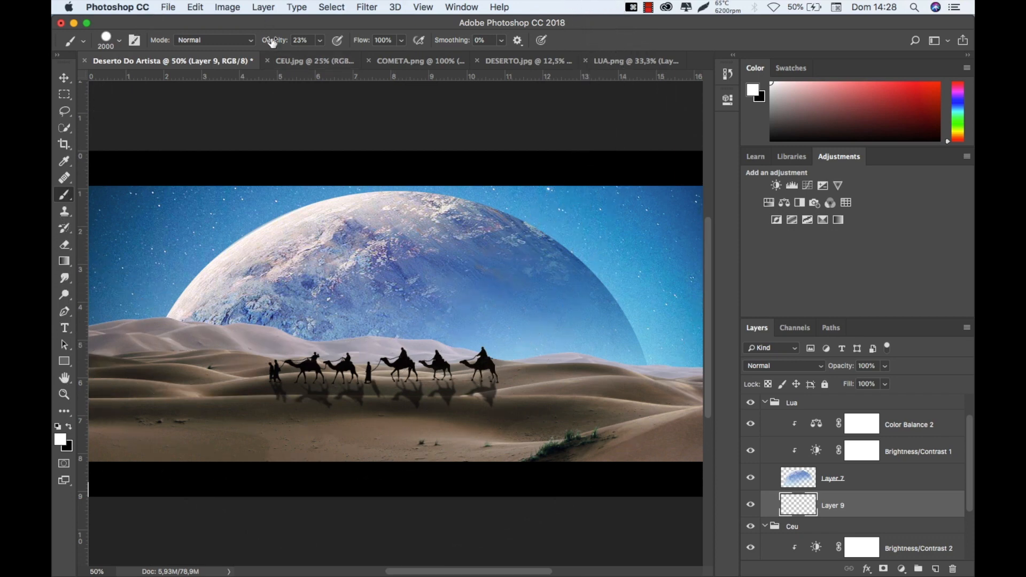
pyautogui.moveTo(269, 48); pyautogui.dragTo(274, 44)
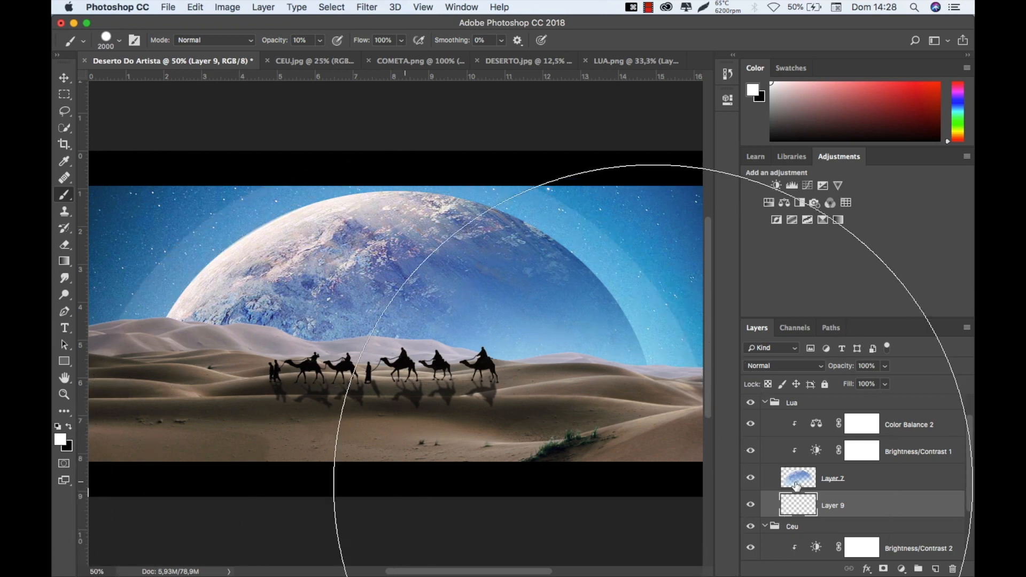
# Set the white glow layer behind the moon to Screen blending and 45% opacity.
pyautogui.click(786, 365)
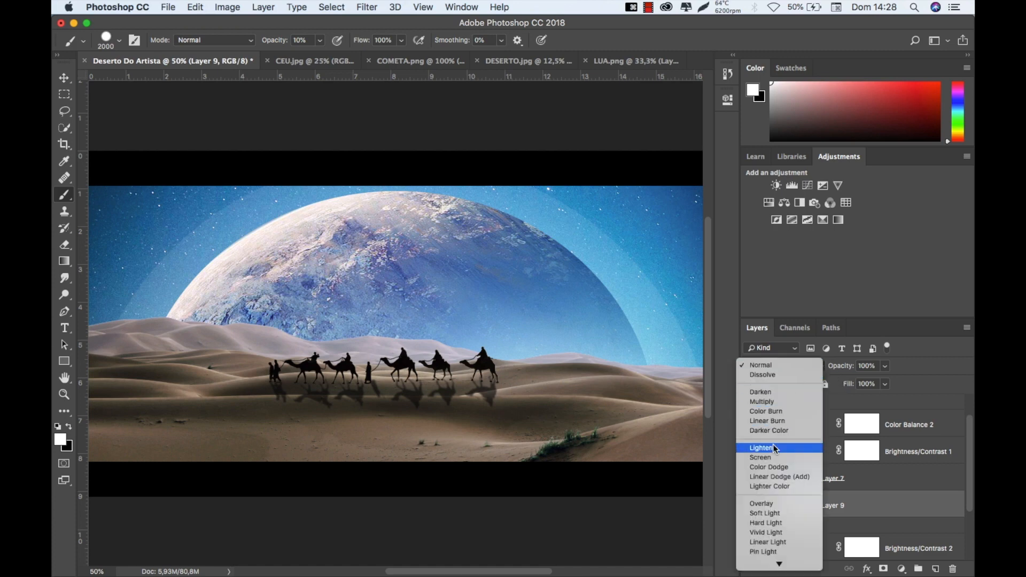
pyautogui.click(774, 460)
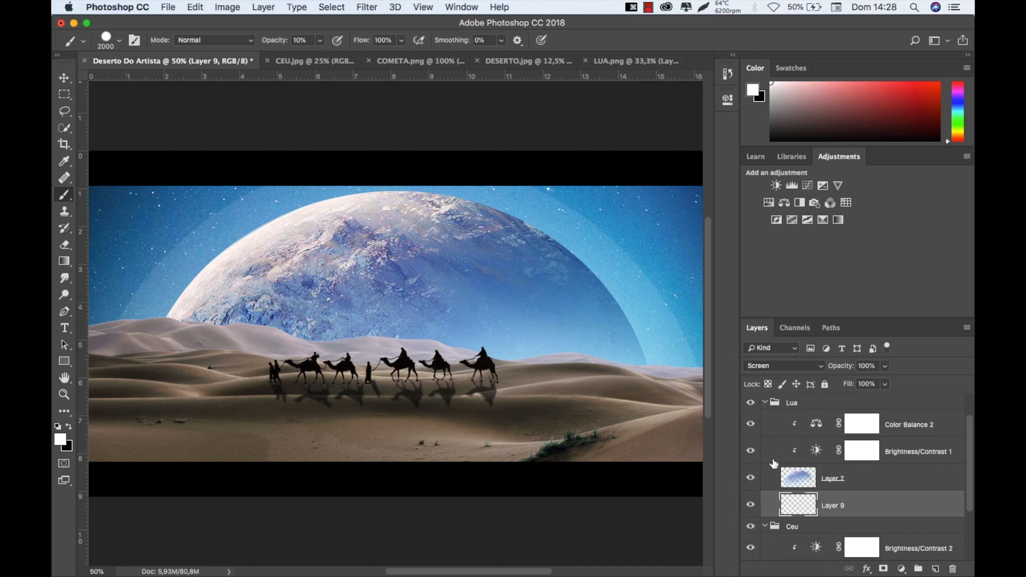
pyautogui.moveTo(838, 372)
pyautogui.mouseDown()
pyautogui.moveTo(823, 373)
pyautogui.moveTo(832, 370)
pyautogui.mouseUp()
pyautogui.press('super+minus')
pyautogui.press('super+minus')
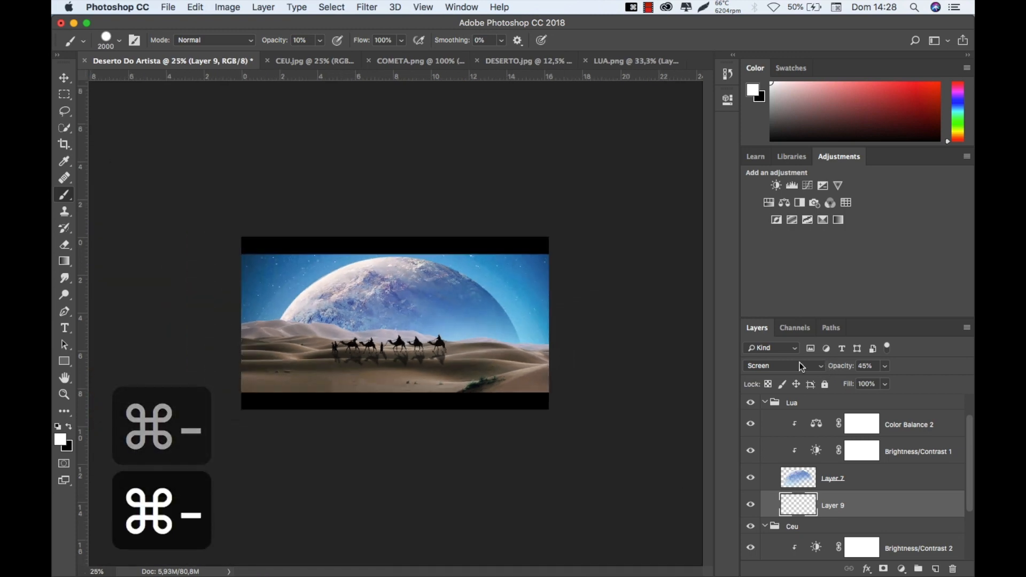
pyautogui.press('super+equal')
pyautogui.press('super+equal')
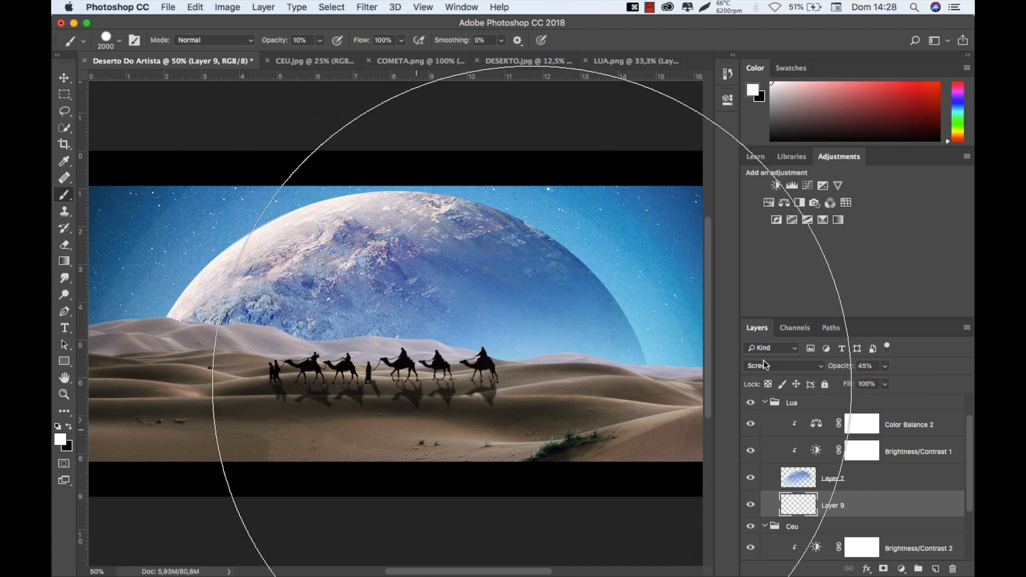
# Lower the moon glow layer's opacity to 31% and compare the effect on the sky.
pyautogui.moveTo(843, 367); pyautogui.dragTo(833, 368)
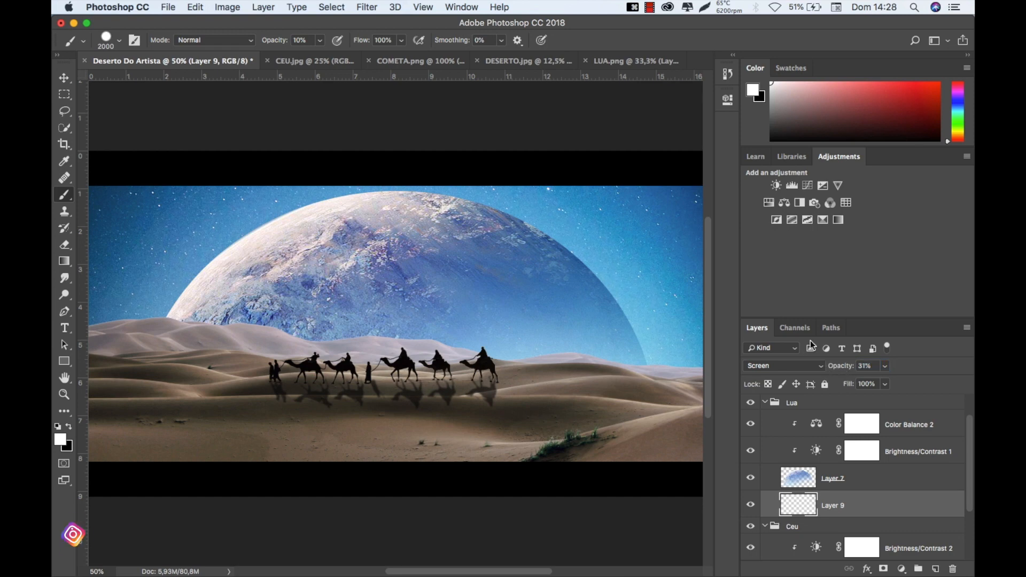
pyautogui.press('super+minus')
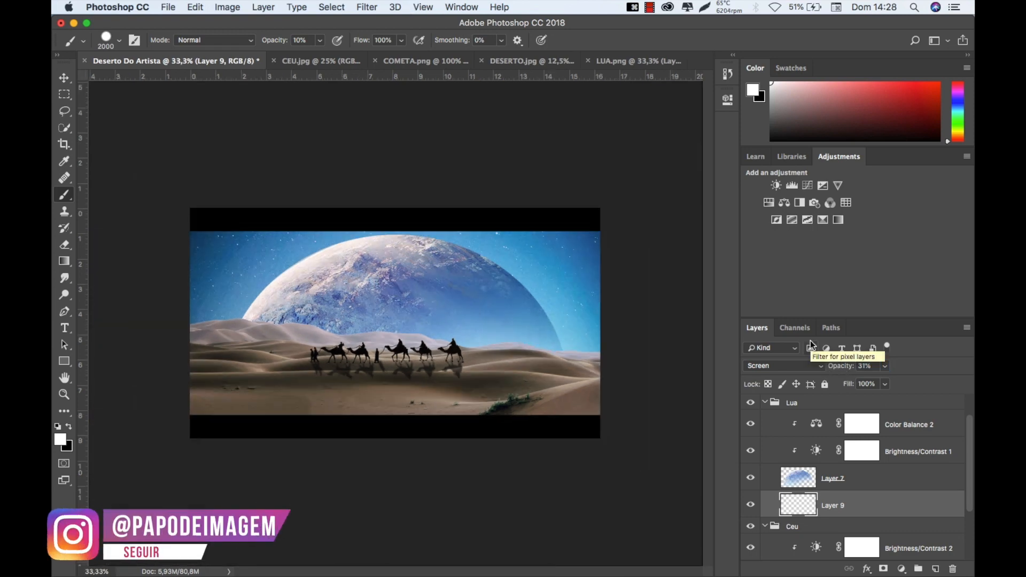
pyautogui.press('super+plus')
pyautogui.press('super+minus')
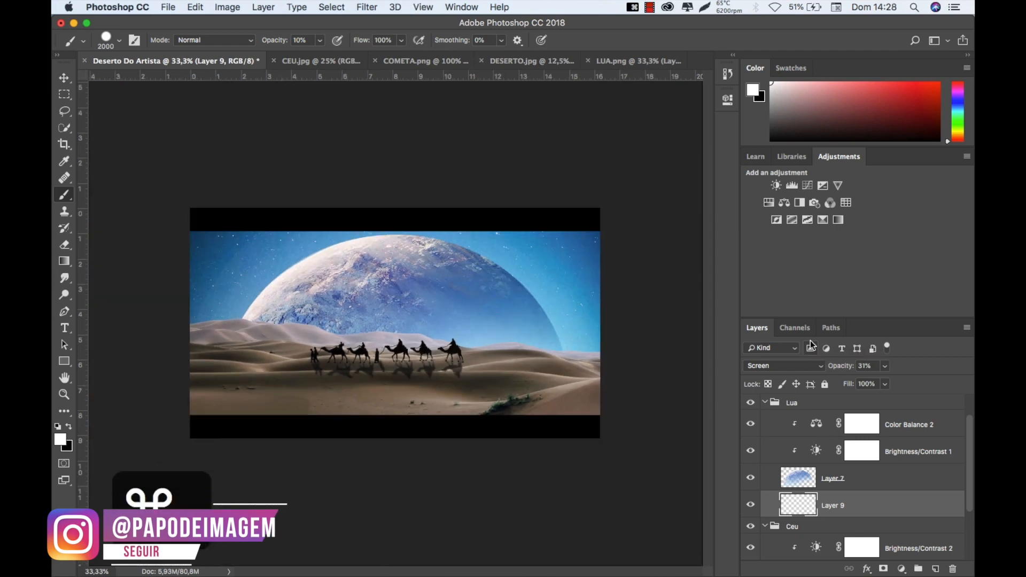
pyautogui.press('super+equal')
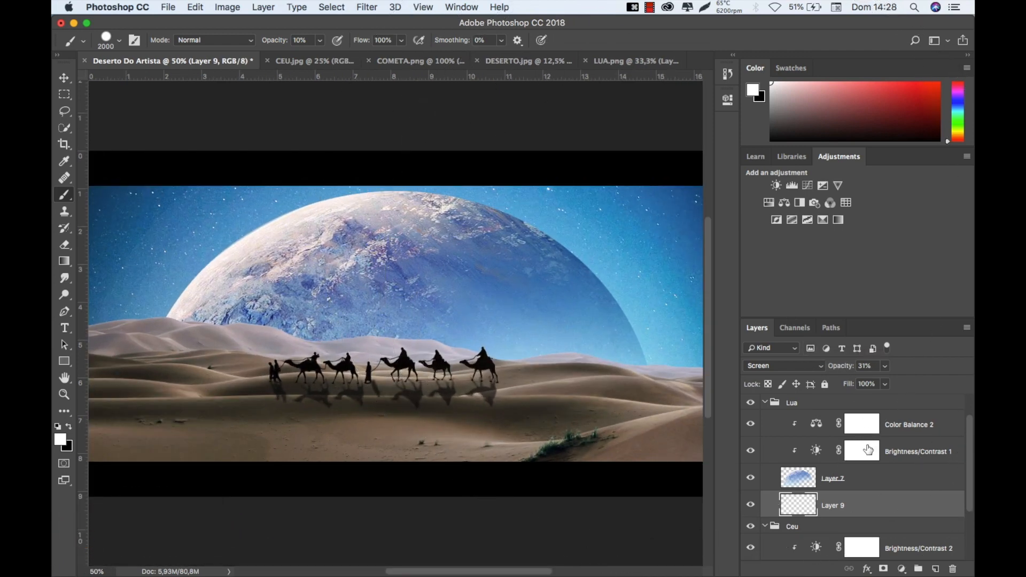
# Hide the Scopes group and create a new empty layer directly above the Fundo Deserto group.
pyautogui.click(766, 406)
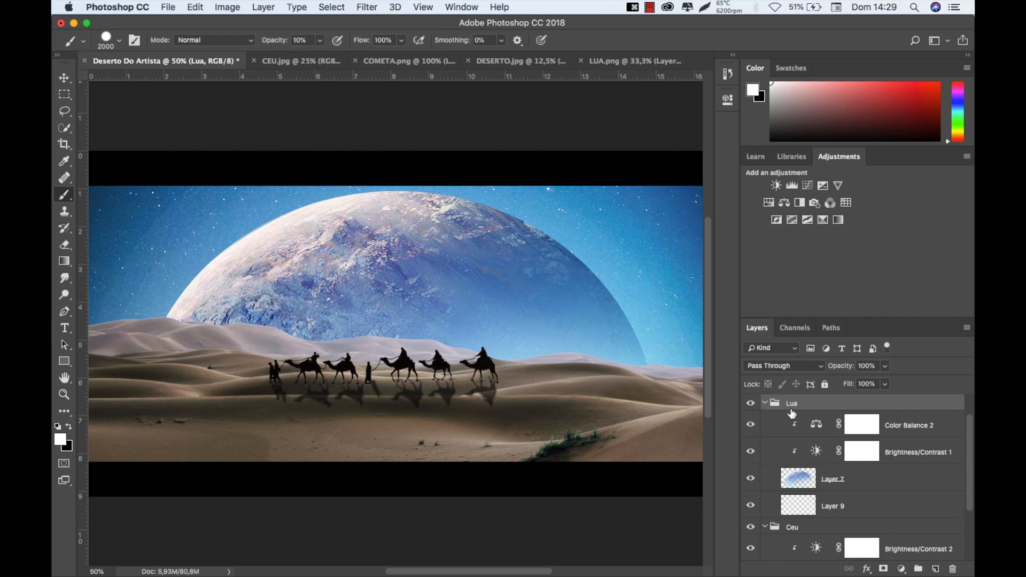
pyautogui.scroll(2, 828, 426)
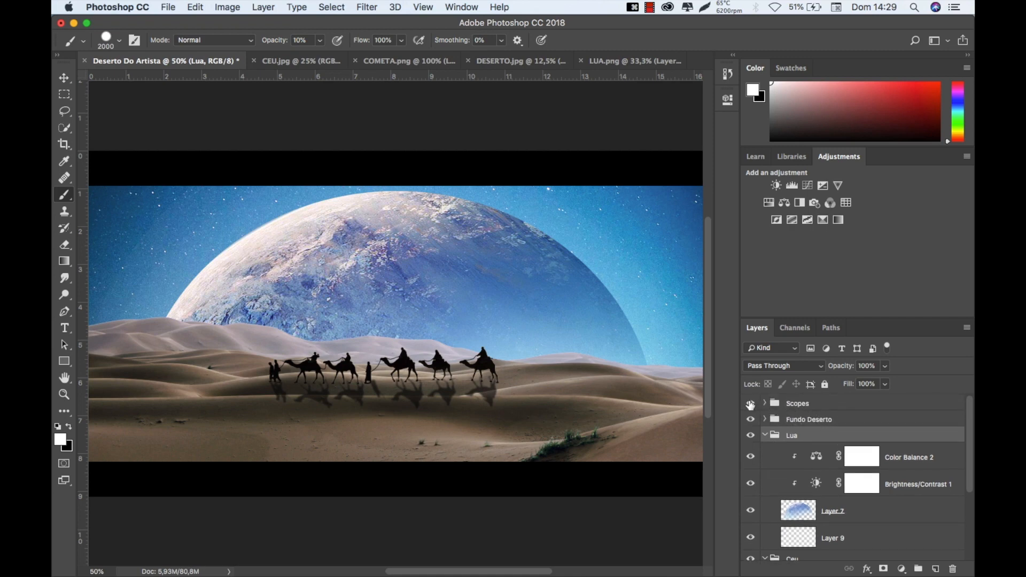
pyautogui.click(750, 405)
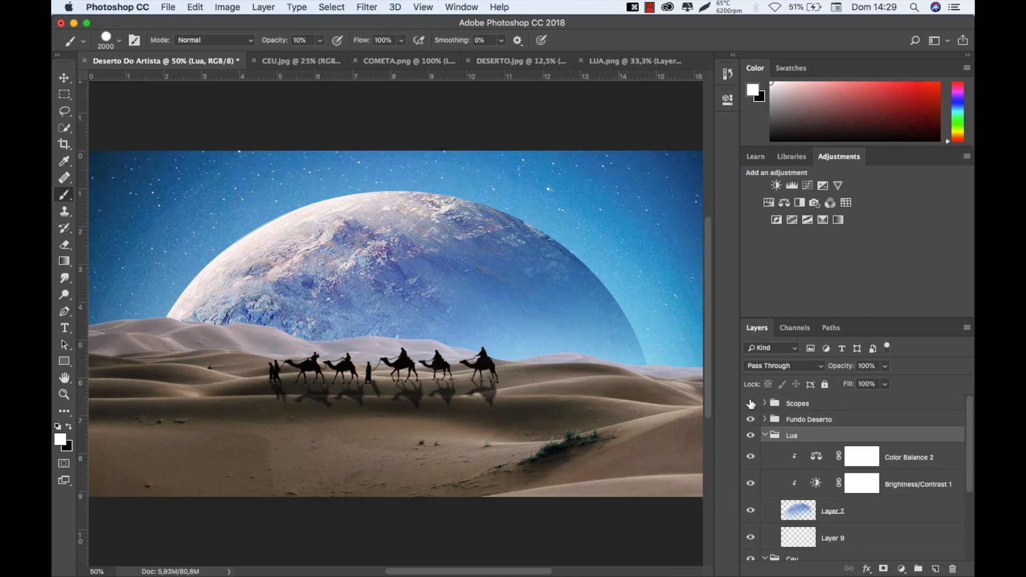
pyautogui.click(807, 423)
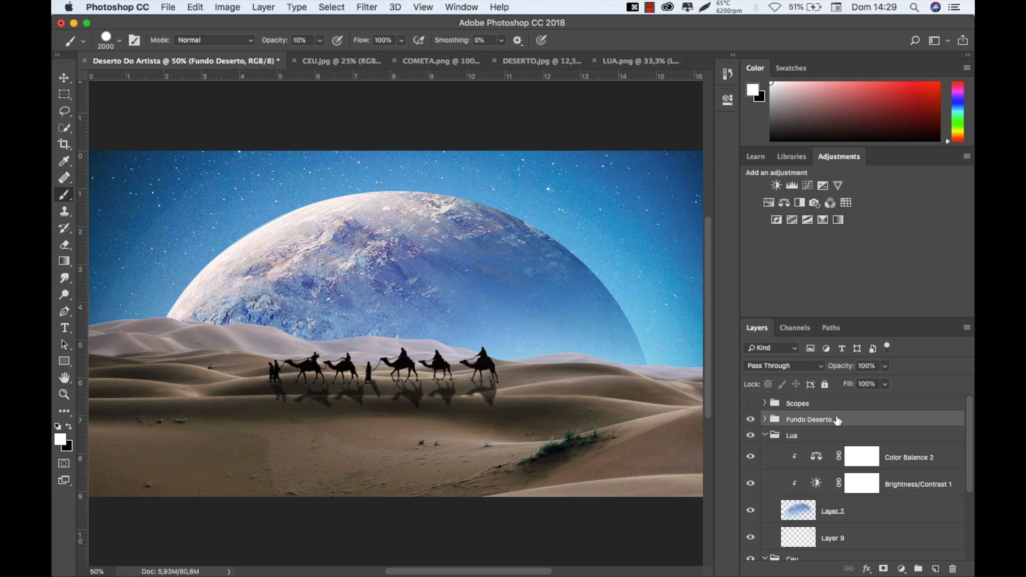
pyautogui.click(934, 566)
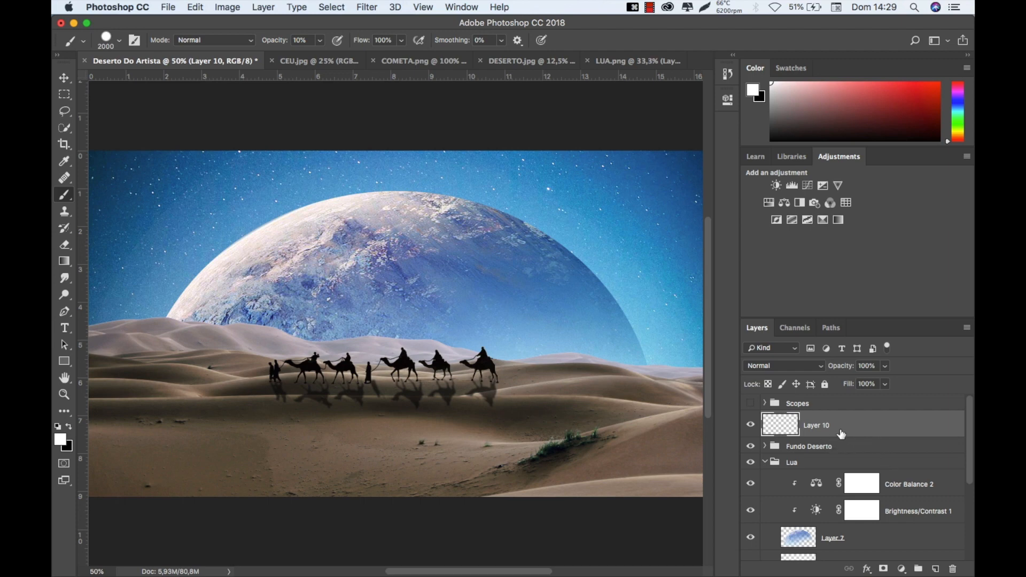
# Collapse the Lua and Ceu groups and stamp all visible layers into the empty layer above Fundo Deserto.
pyautogui.moveTo(854, 436)
pyautogui.mouseDown()
pyautogui.moveTo(848, 424)
pyautogui.moveTo(846, 442)
pyautogui.mouseUp()
pyautogui.click(764, 467)
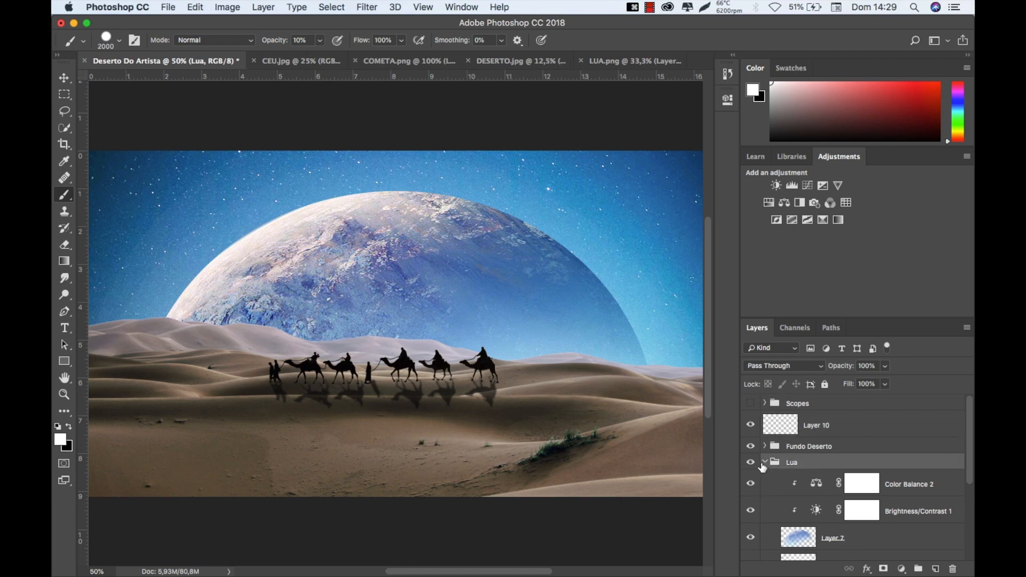
pyautogui.click(765, 463)
pyautogui.click(766, 478)
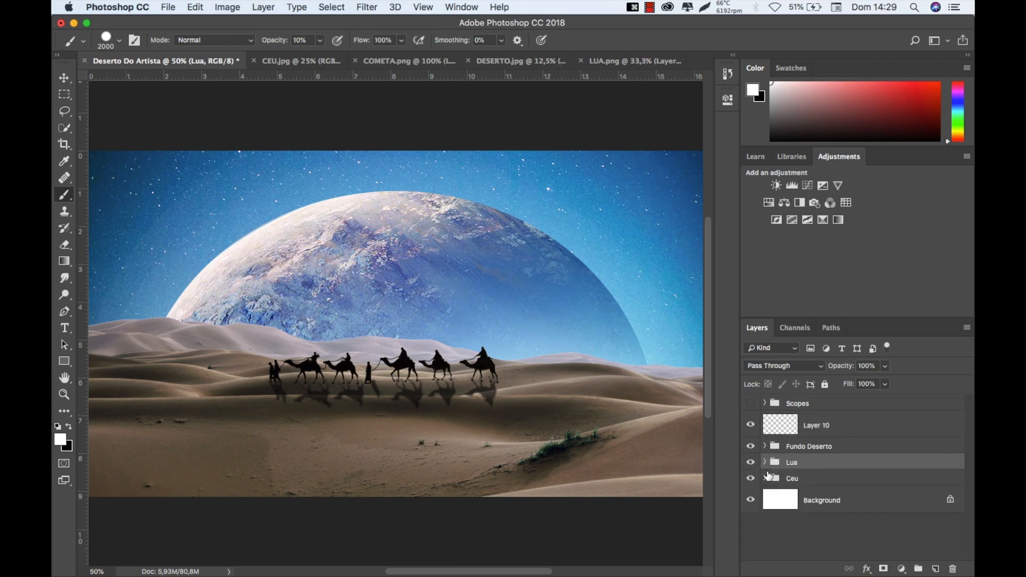
pyautogui.click(790, 434)
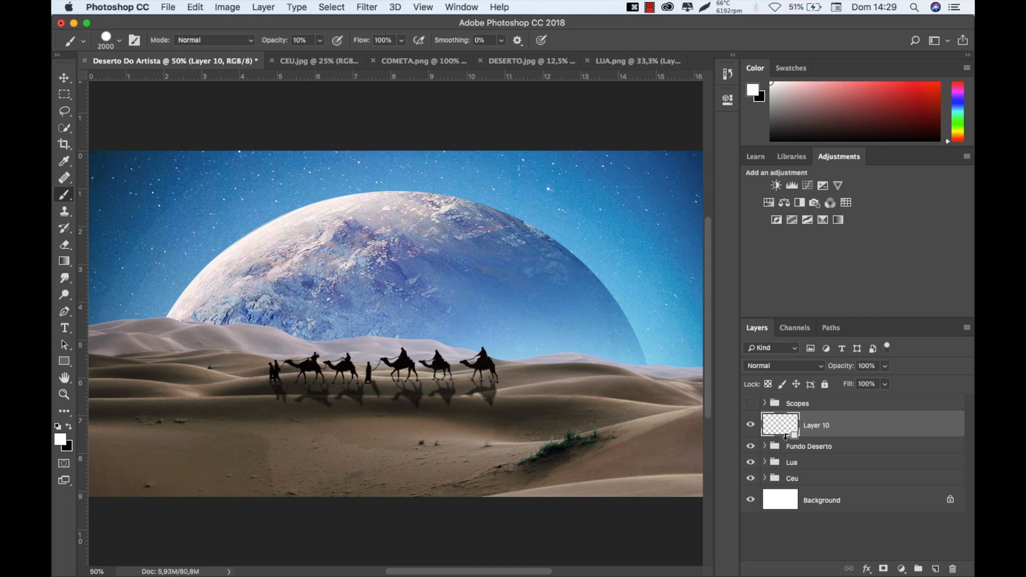
pyautogui.press('alt+shift+super+e')
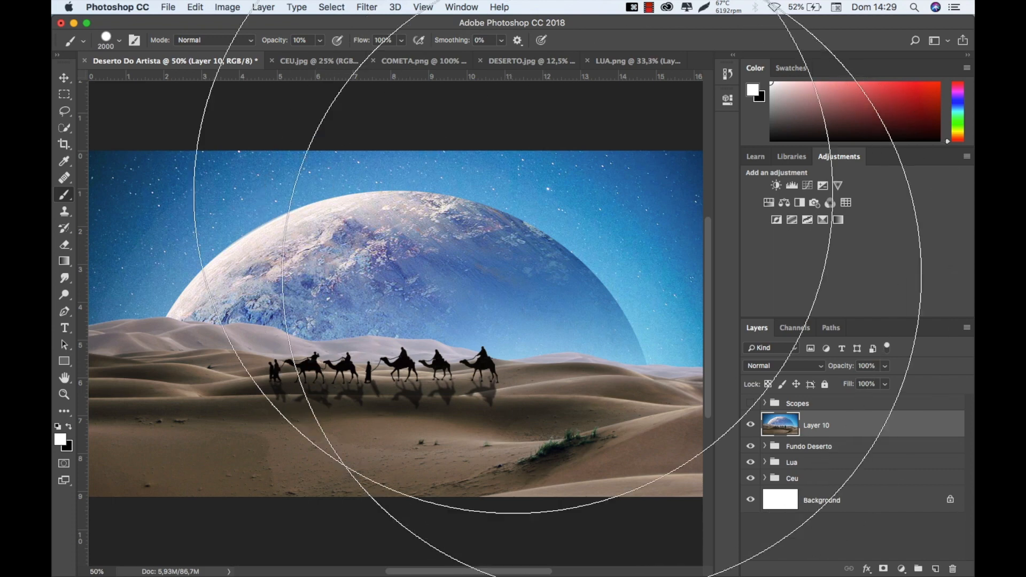
# Open the Camera Raw filter on the merged layer and raise Clarity to +27.
pyautogui.click(367, 7)
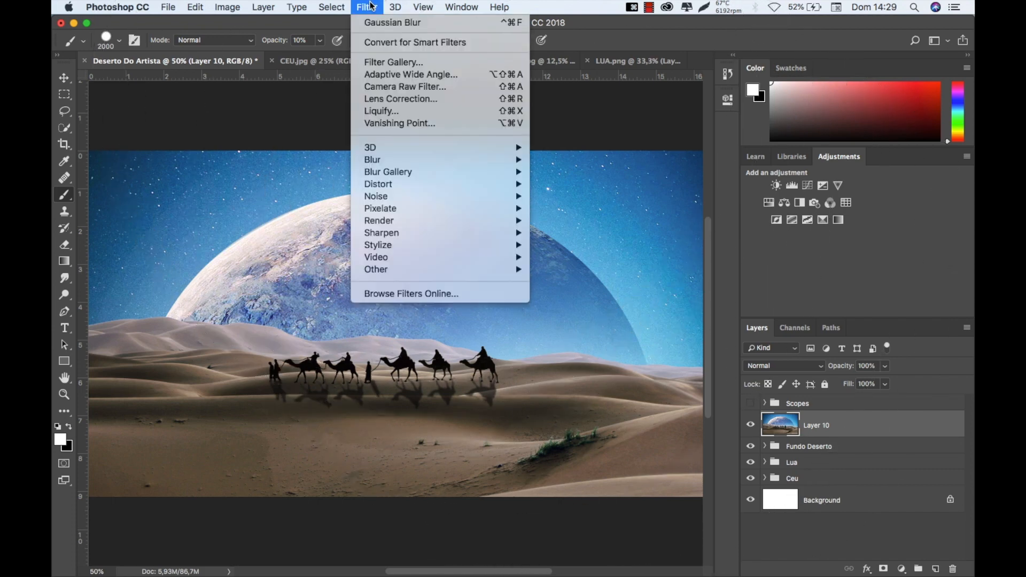
pyautogui.click(411, 87)
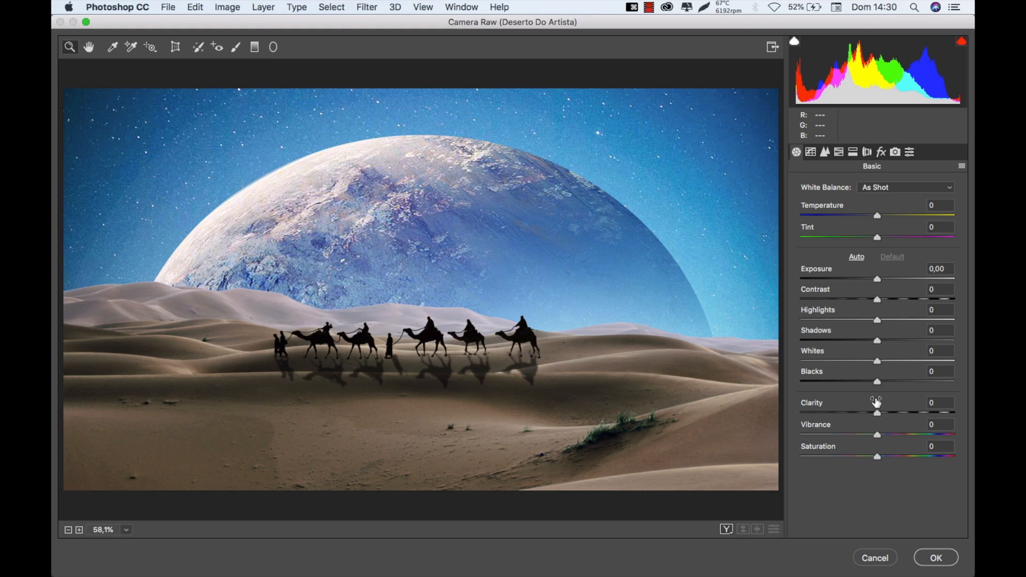
pyautogui.moveTo(891, 411); pyautogui.dragTo(897, 412)
pyautogui.click(897, 410)
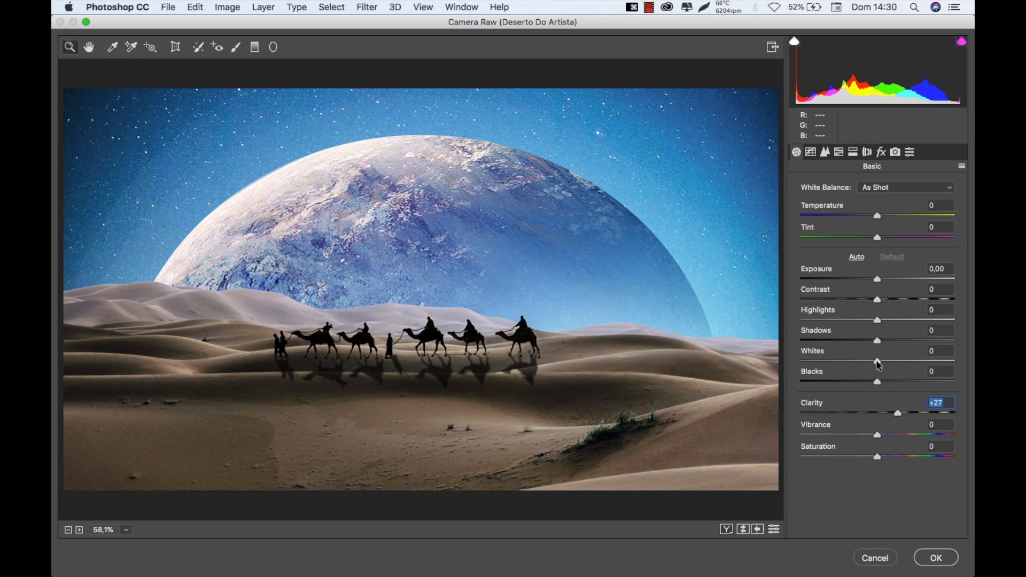
# Adjust the basic tone and colour: Whites +26, Highlights -18, Contrast -17, Temperature -15 and Tint +6.
pyautogui.moveTo(877, 361); pyautogui.dragTo(902, 366)
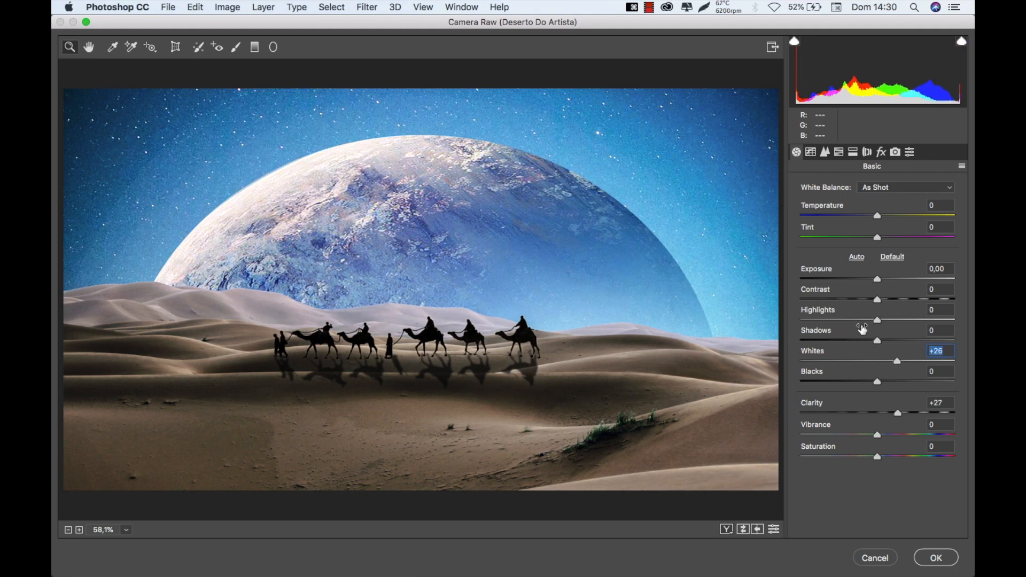
pyautogui.moveTo(875, 320); pyautogui.dragTo(863, 320)
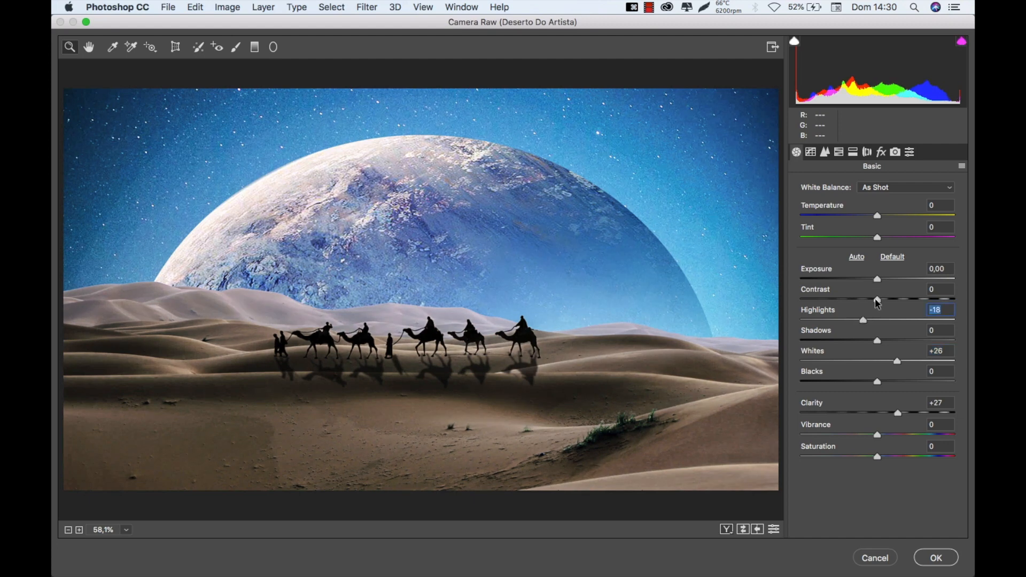
pyautogui.moveTo(880, 302)
pyautogui.mouseDown()
pyautogui.moveTo(859, 302)
pyautogui.moveTo(875, 300)
pyautogui.mouseUp()
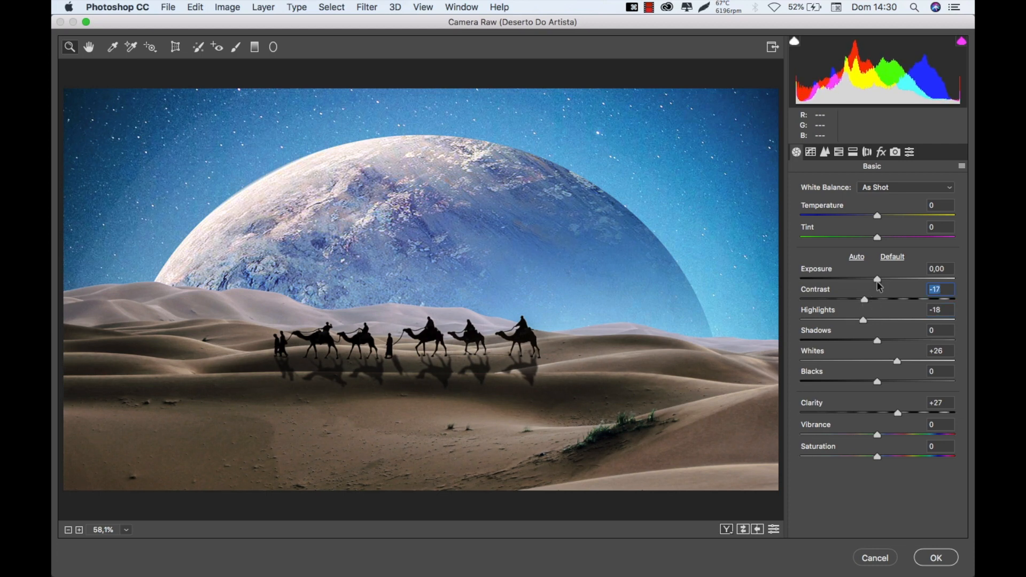
pyautogui.moveTo(878, 217); pyautogui.dragTo(882, 238)
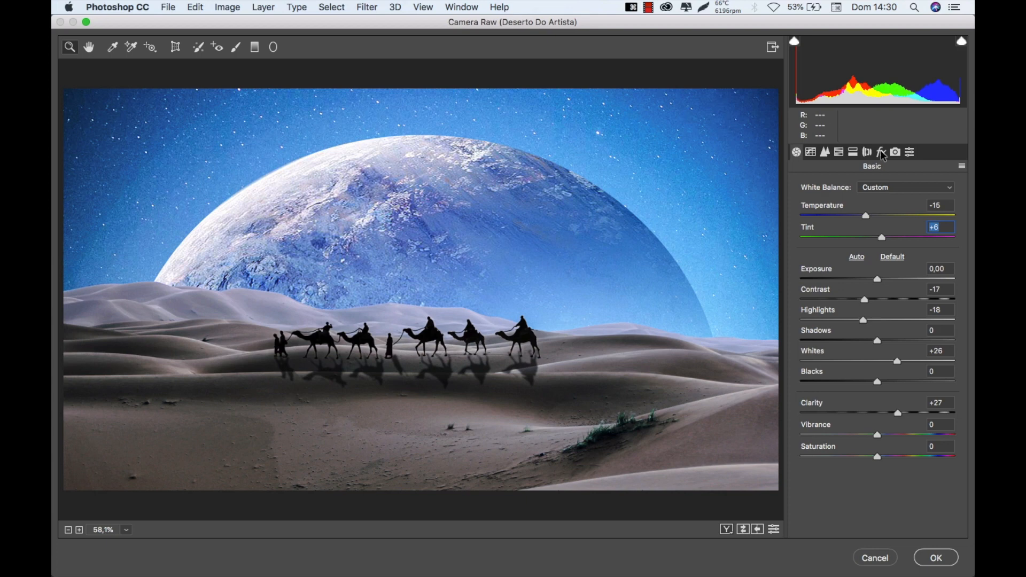
# In Camera Calibration, compare positive and negative Green Primary hues and set the Hue to +44.
pyautogui.click(888, 155)
pyautogui.click(895, 155)
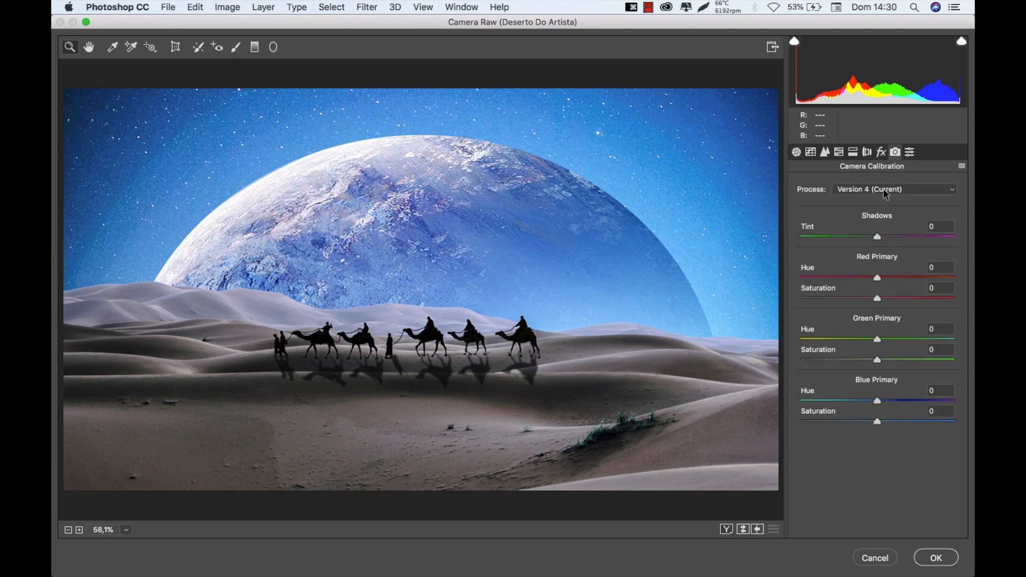
pyautogui.moveTo(879, 342); pyautogui.dragTo(916, 337)
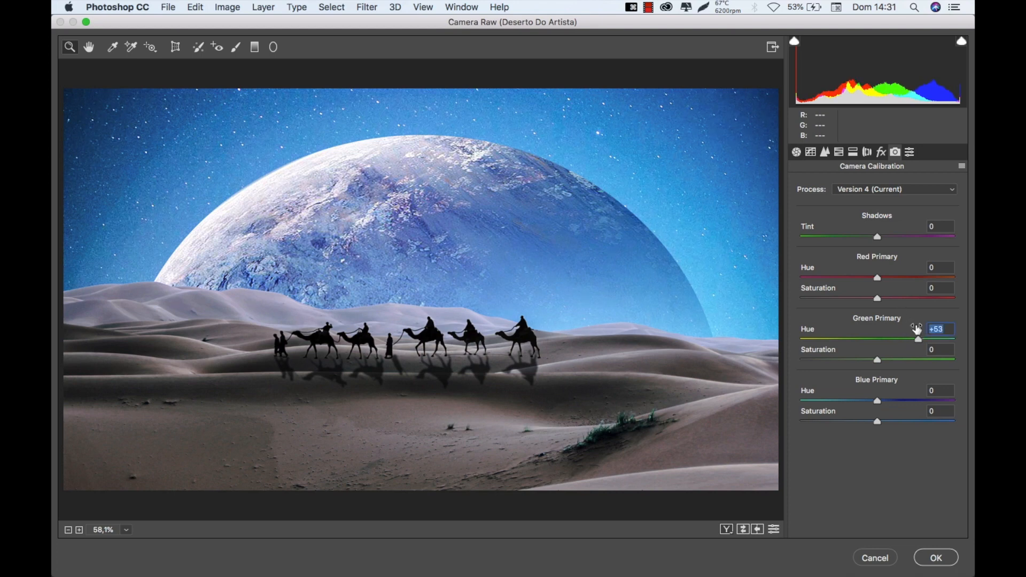
pyautogui.click(825, 340)
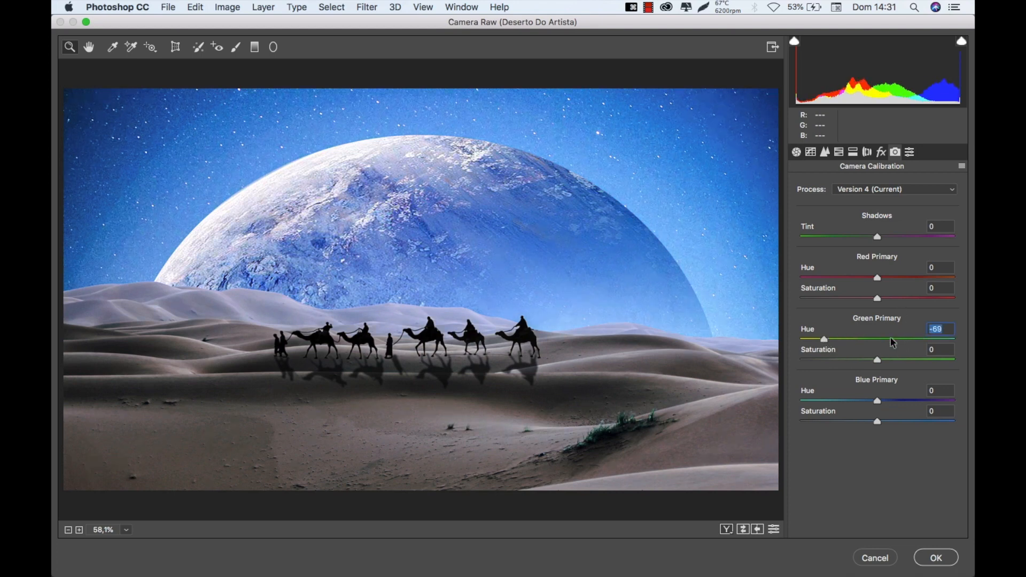
pyautogui.click(910, 339)
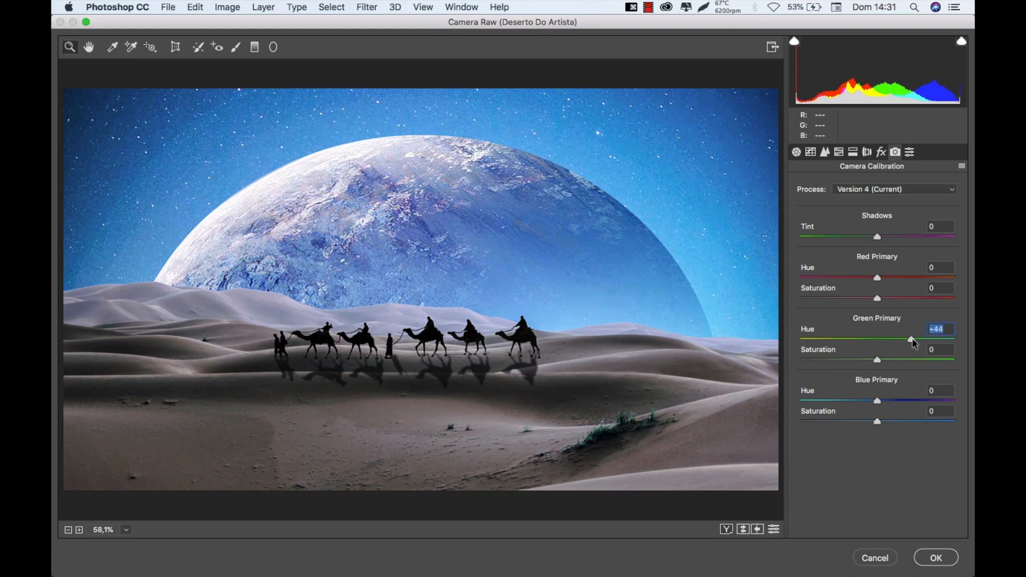
# Try strong shifts of the Blue Primary Hue in both directions and set it to +1.
pyautogui.moveTo(877, 403); pyautogui.dragTo(876, 402)
pyautogui.click(921, 400)
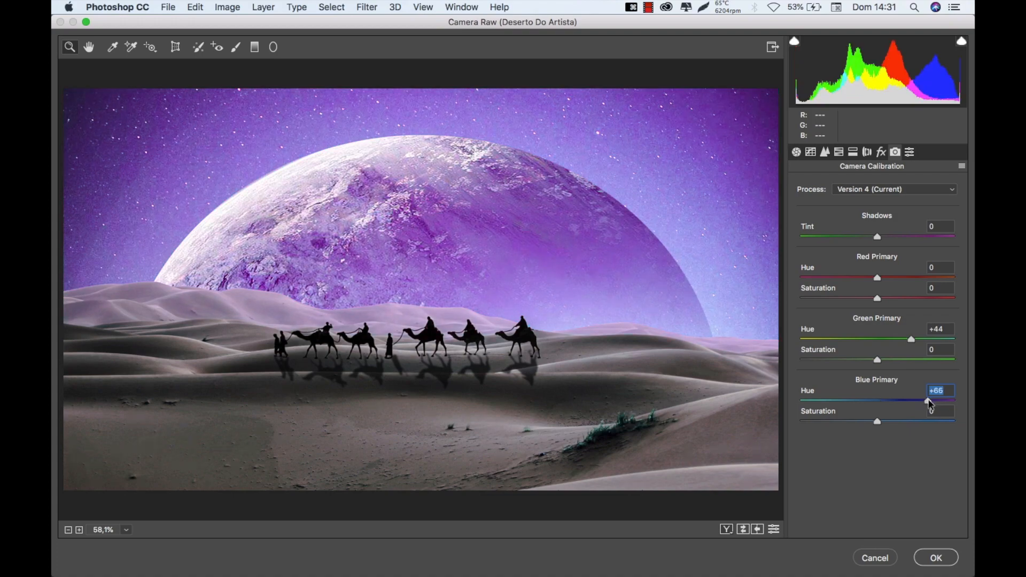
pyautogui.click(833, 400)
pyautogui.moveTo(838, 402); pyautogui.dragTo(881, 404)
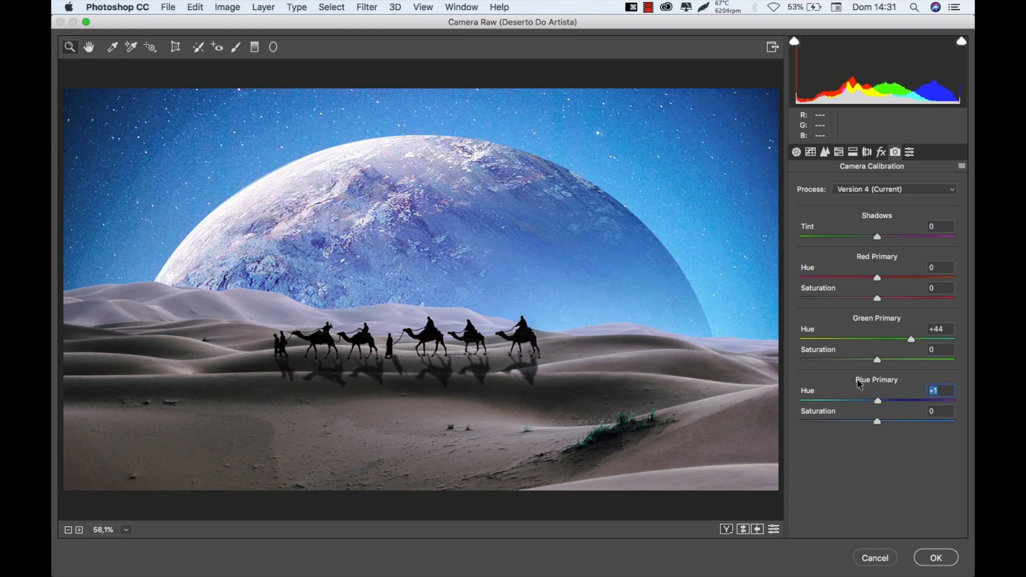
# Compare positive and negative Red Primary hues and set the Hue to +39.
pyautogui.moveTo(875, 274); pyautogui.dragTo(908, 282)
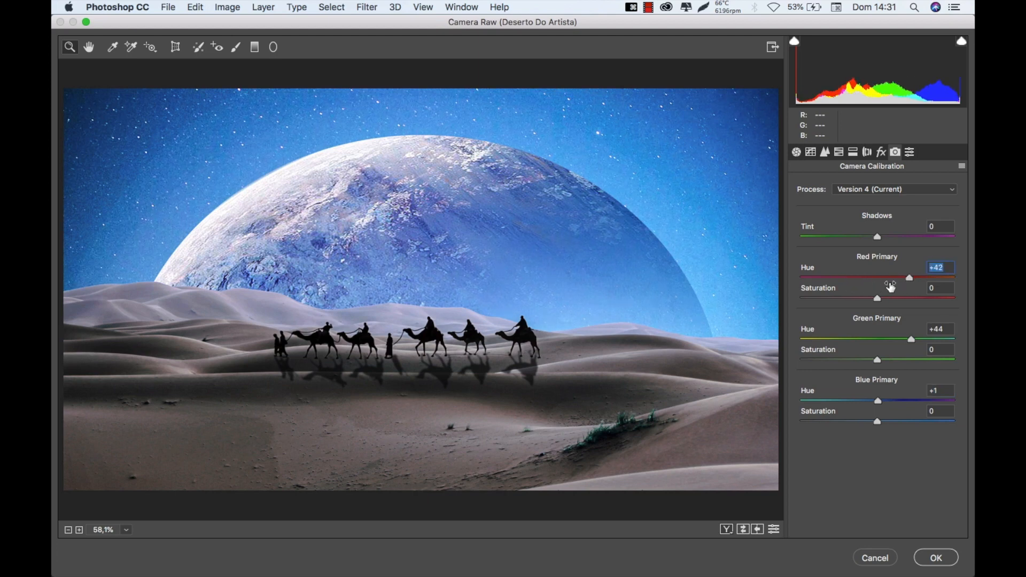
pyautogui.click(836, 278)
pyautogui.moveTo(837, 280); pyautogui.dragTo(843, 281)
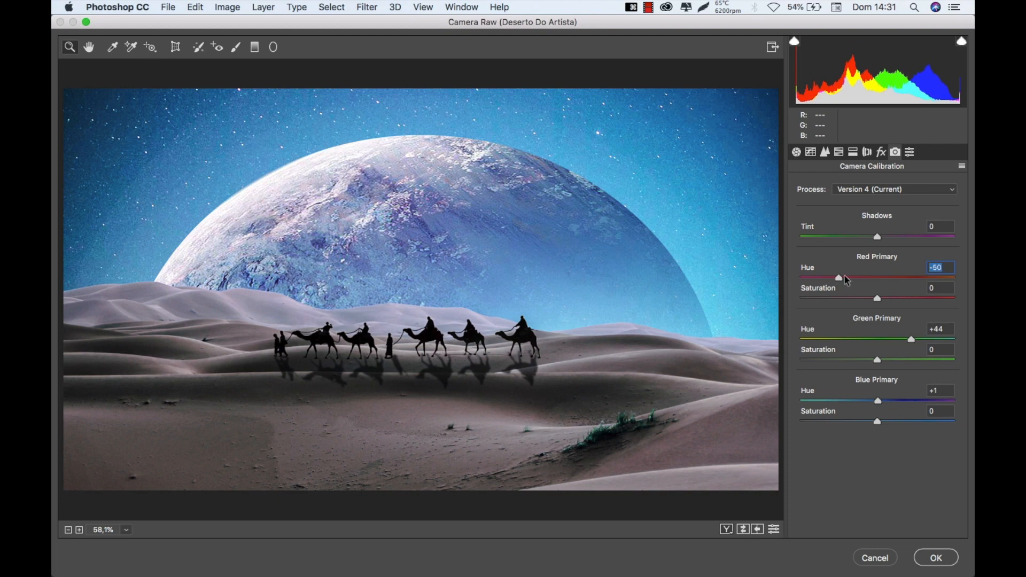
pyautogui.click(909, 278)
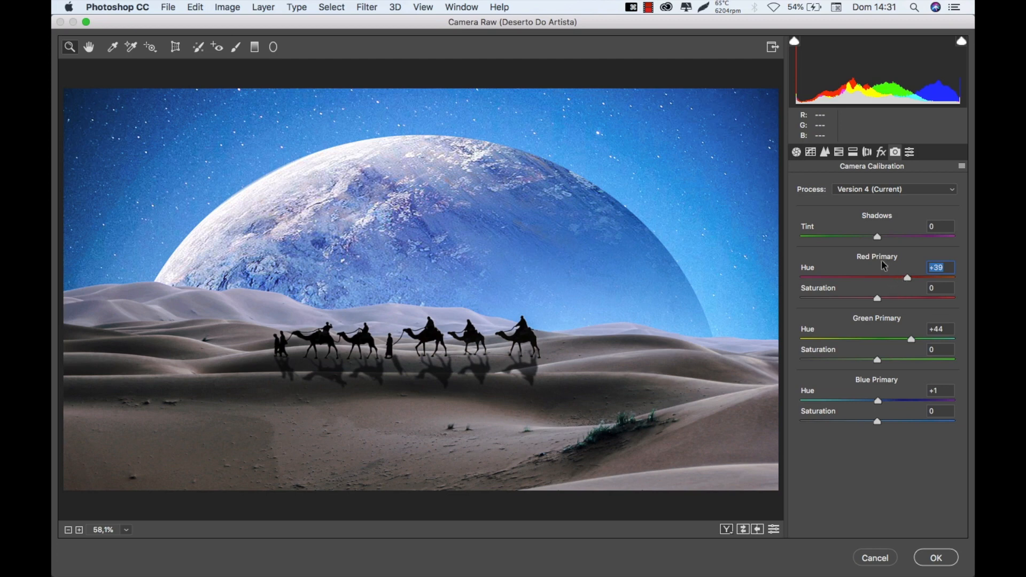
# Try Shadows Tint shifts in both directions in Camera Calibration and apply the Camera Raw grade to the merged layer.
pyautogui.click(837, 236)
pyautogui.moveTo(889, 234); pyautogui.dragTo(899, 236)
pyautogui.click(833, 237)
pyautogui.moveTo(835, 237); pyautogui.dragTo(816, 235)
pyautogui.click(932, 557)
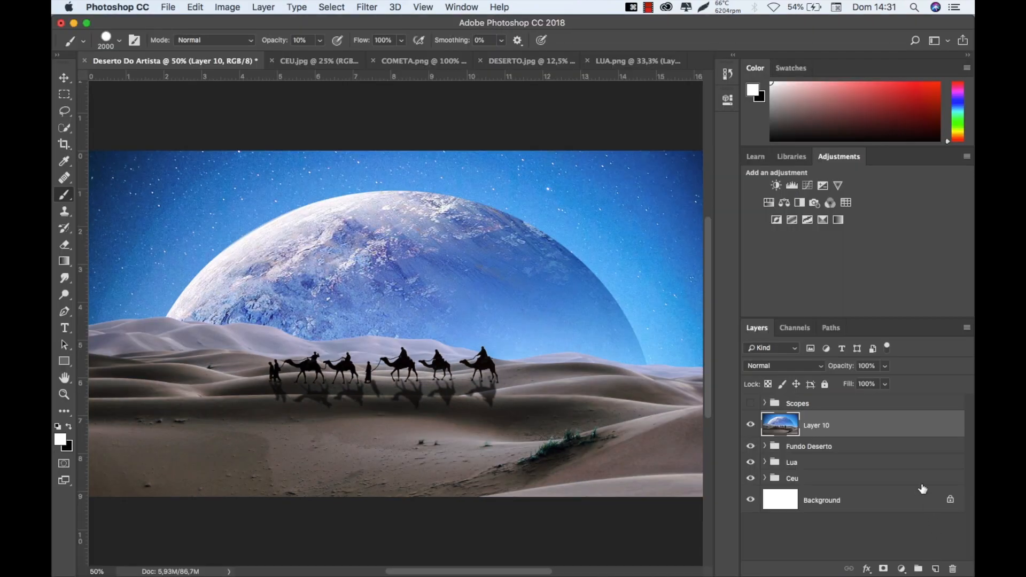
# Compare the image with and without the graded Layer 10, and show the Scopes group with its black letterbox bars.
pyautogui.click(751, 425)
pyautogui.click(750, 426)
pyautogui.click(751, 405)
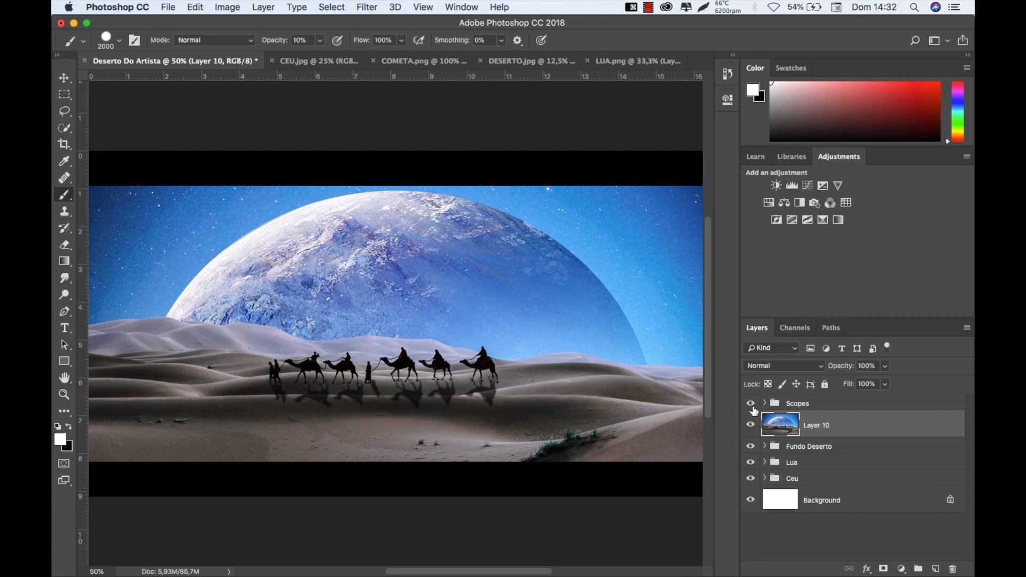
# Examine the letterboxed desert moon composite at several zoom levels with the interface panels hidden.
pyautogui.press('super+minus')
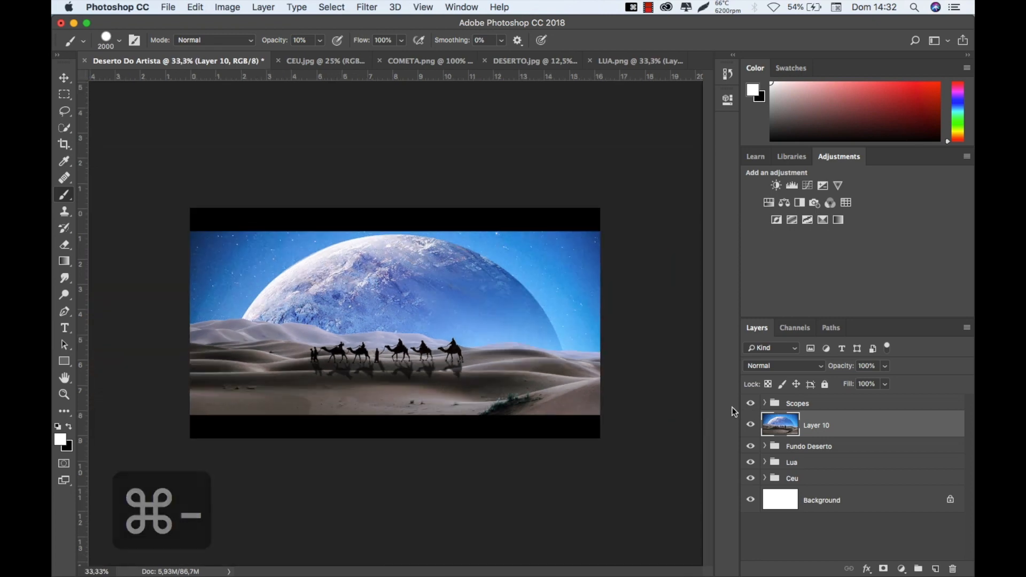
pyautogui.press('super+equal')
pyautogui.press('super+minus')
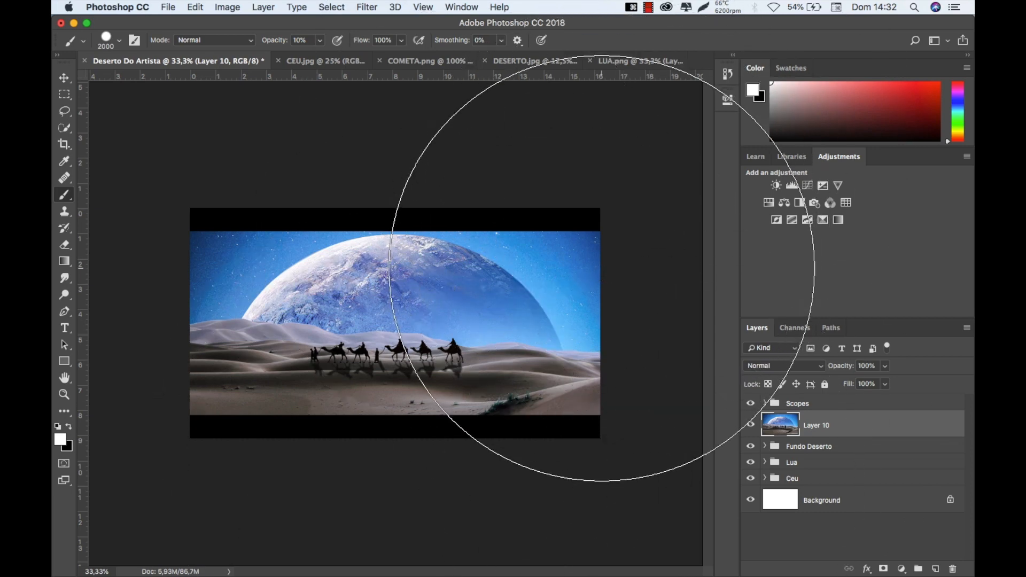
pyautogui.press('Tab')
pyautogui.press('super+0')
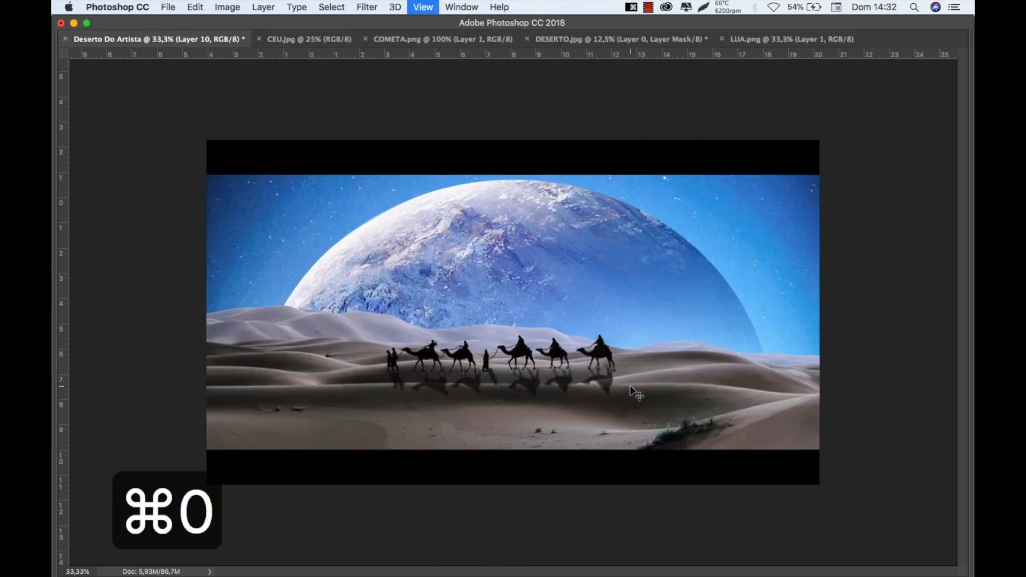
pyautogui.press('super+minus')
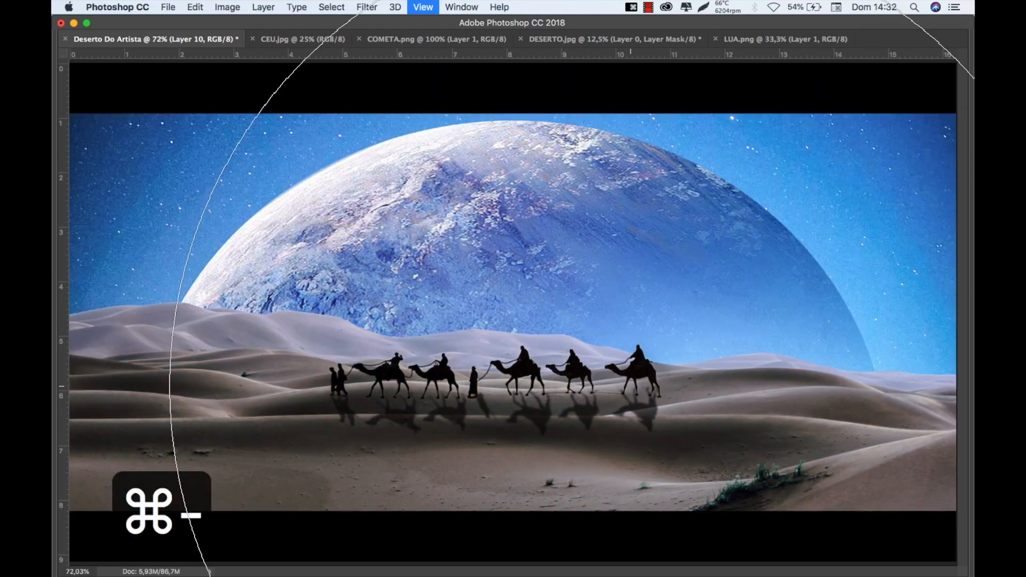
pyautogui.press('super+minus')
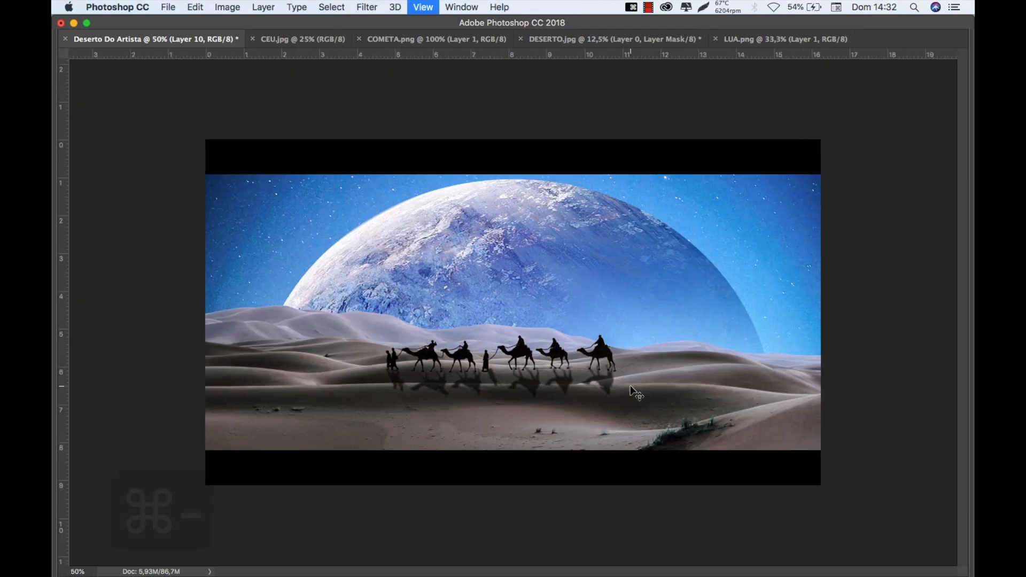
pyautogui.press('super+equal')
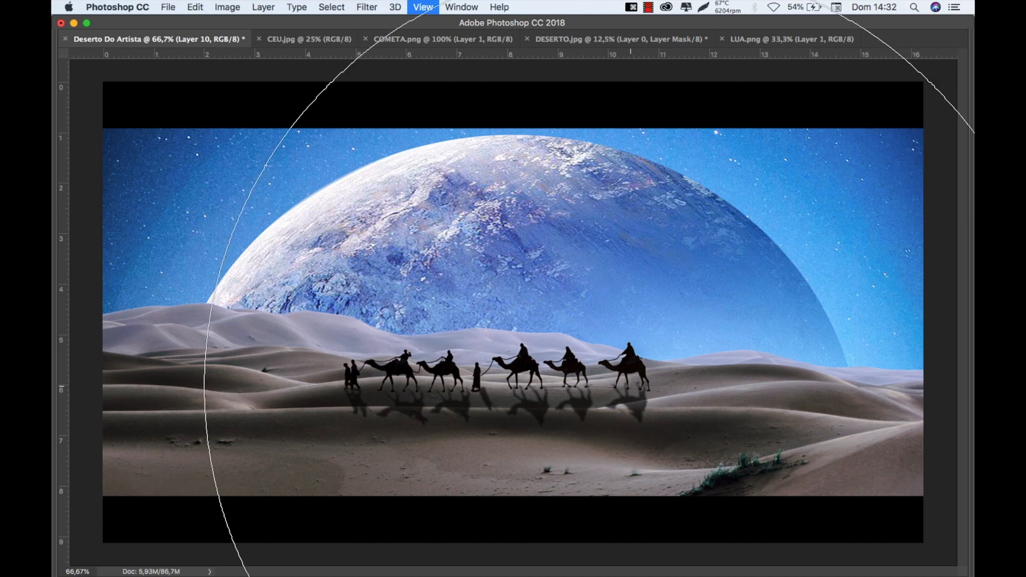